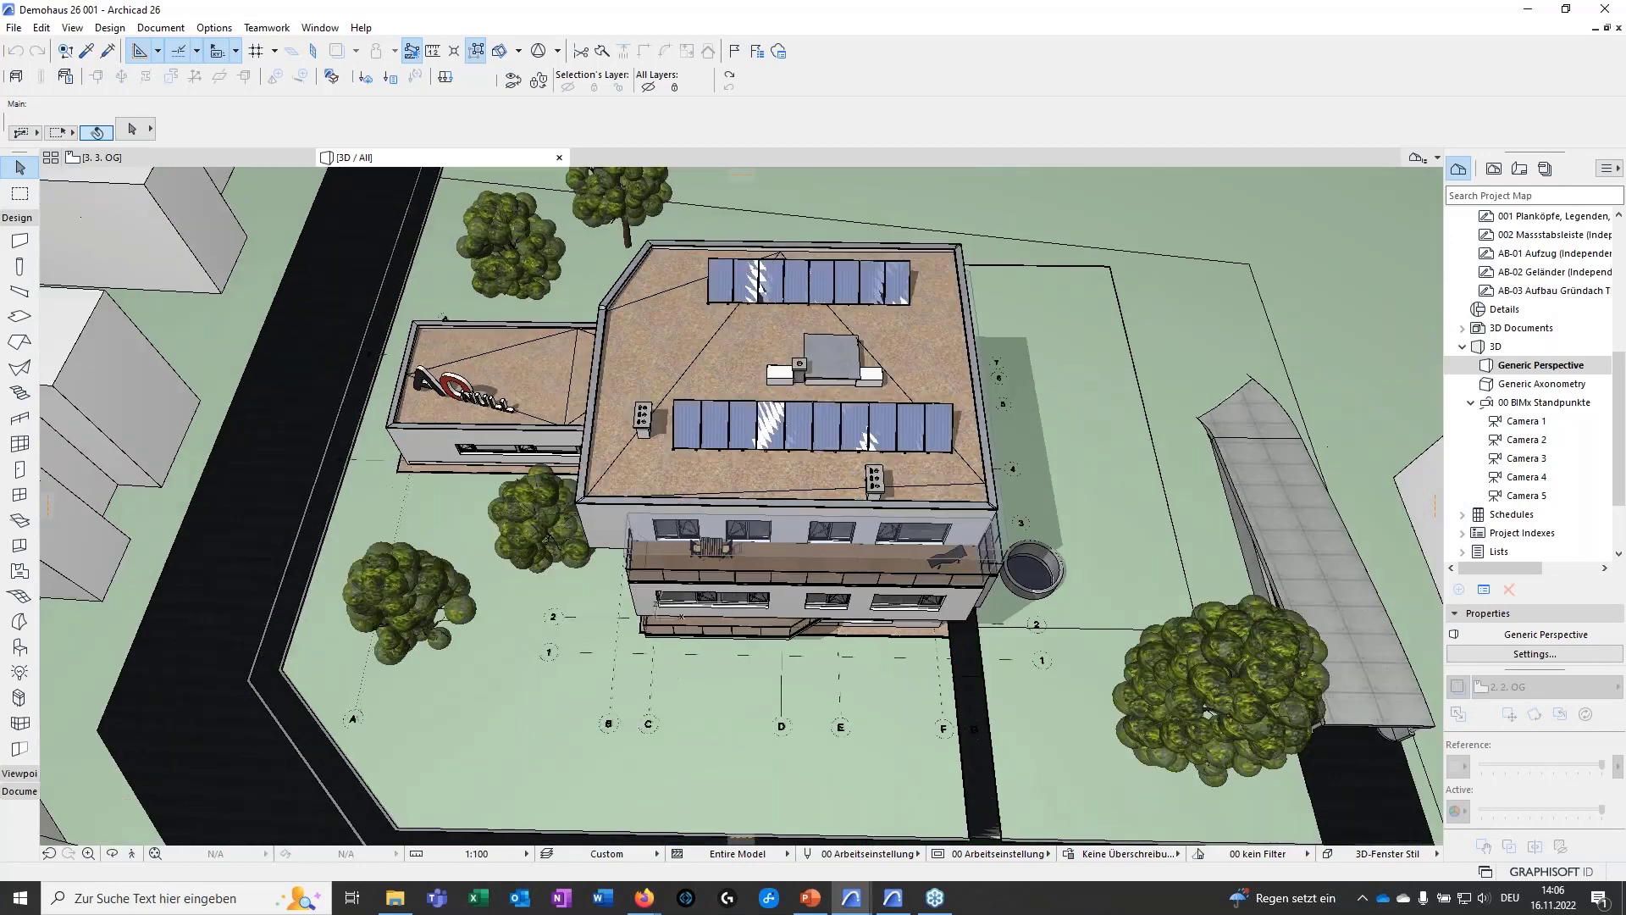
- Open the floor plan of the 3. OG story
scroll(1553, 460, "up", 5)
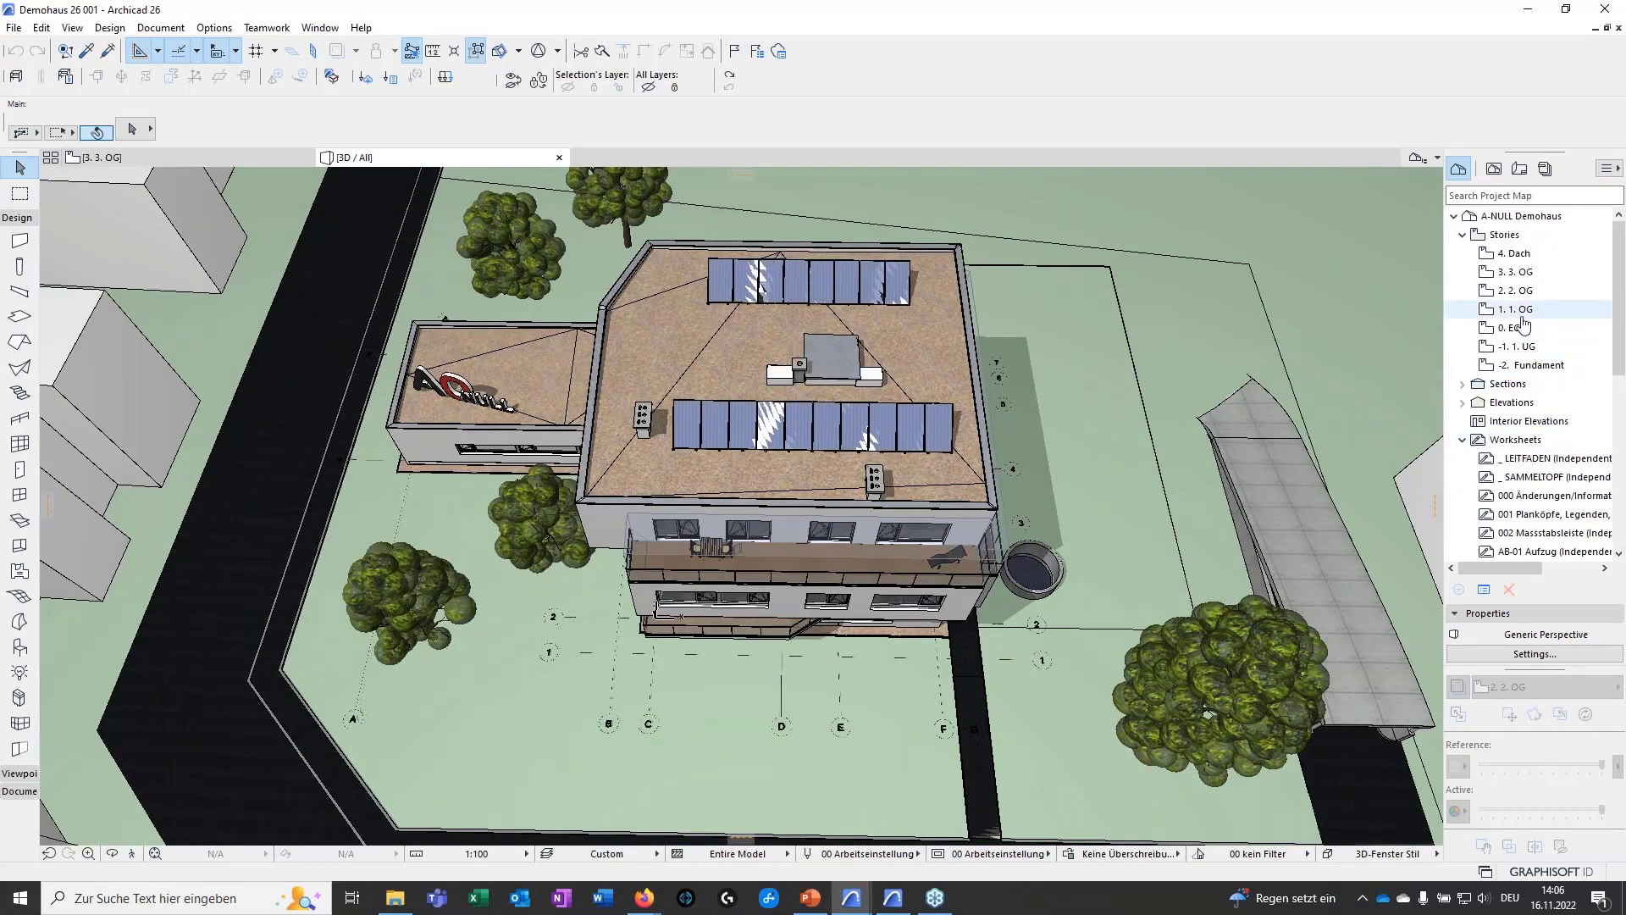
double_click(1515, 271)
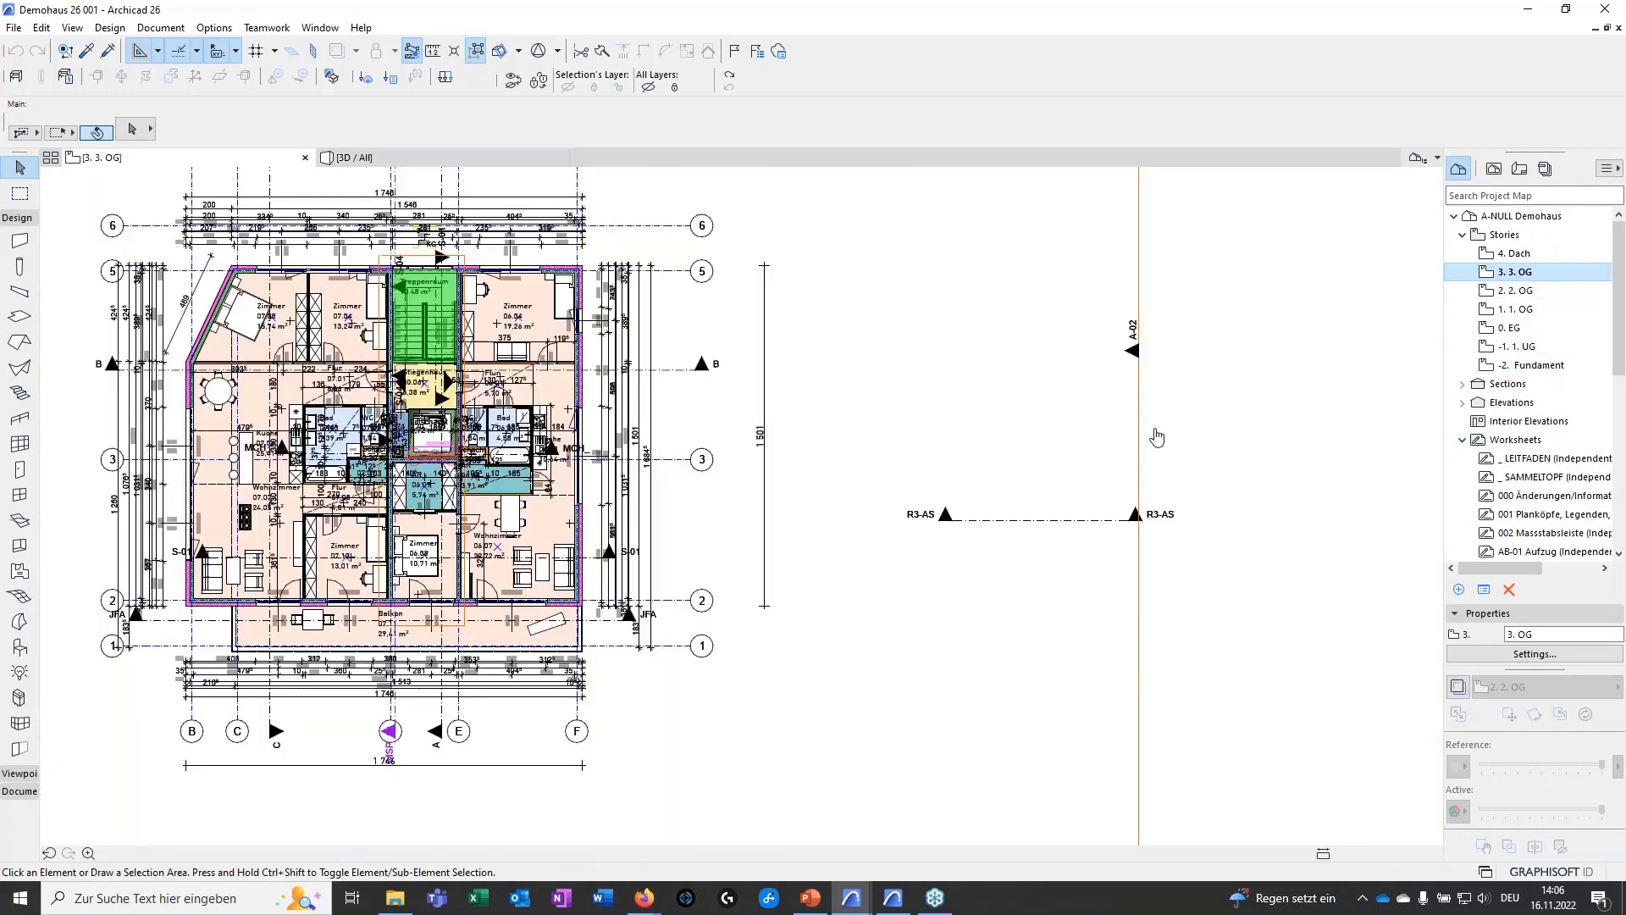
scroll(978, 520, "down", 3)
mouse_move(973, 515)
middle_mouse_down()
mouse_move(943, 538)
mouse_move(949, 524)
middle_mouse_up()
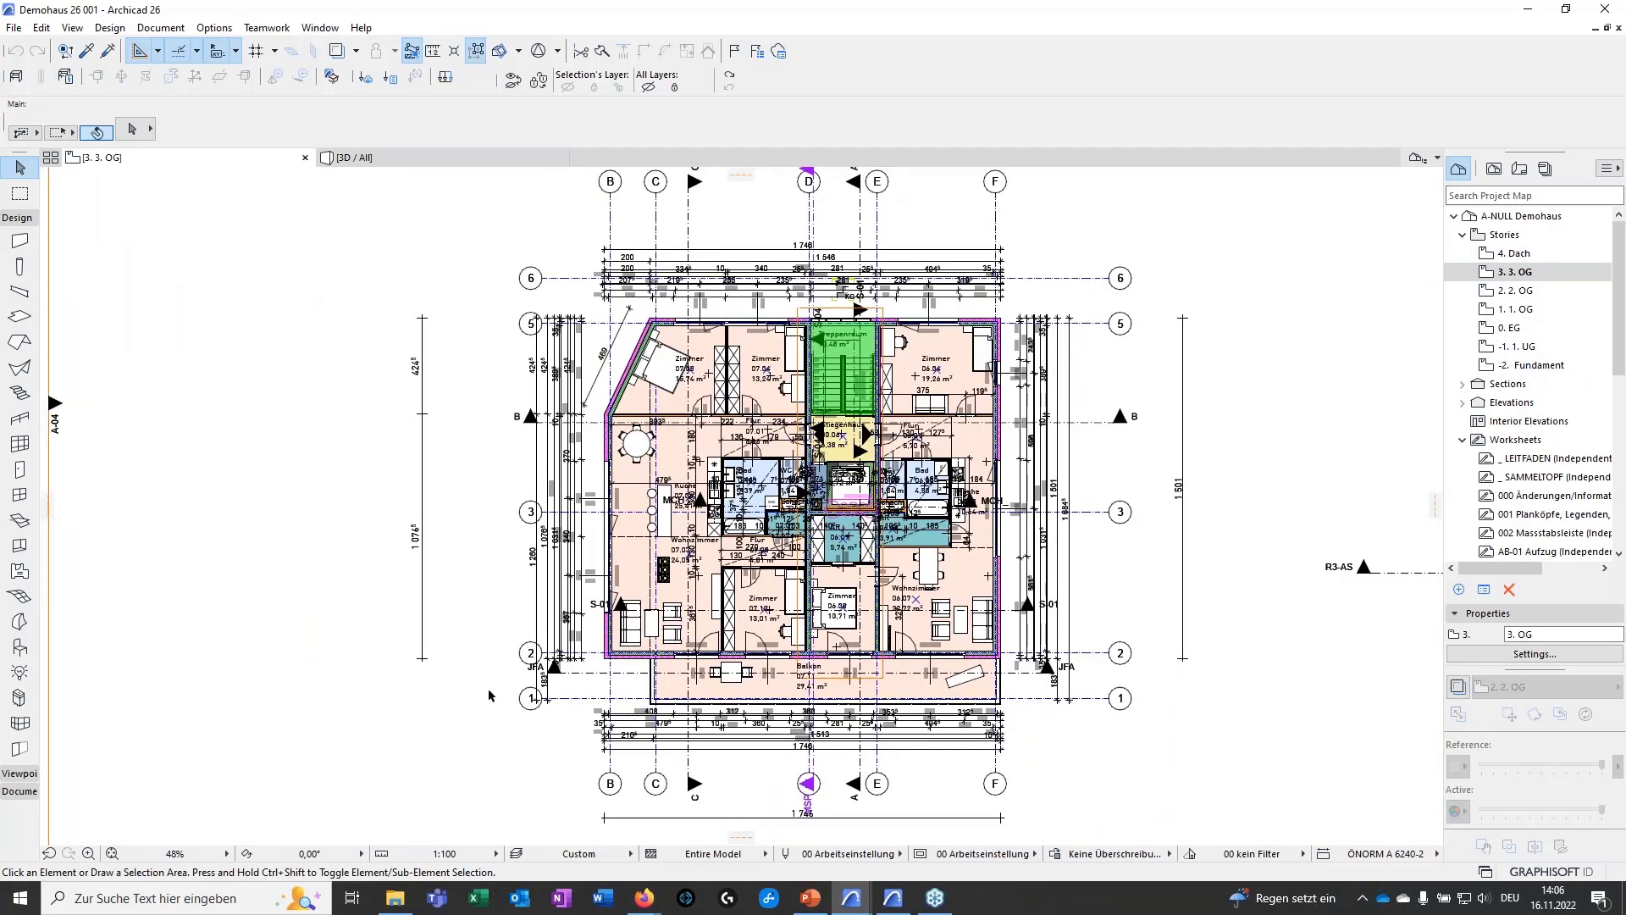
- Examine the 3. OG floor plan's room zones, furniture, dimension chains, section markers and balcony
scroll(767, 510, "up", 5)
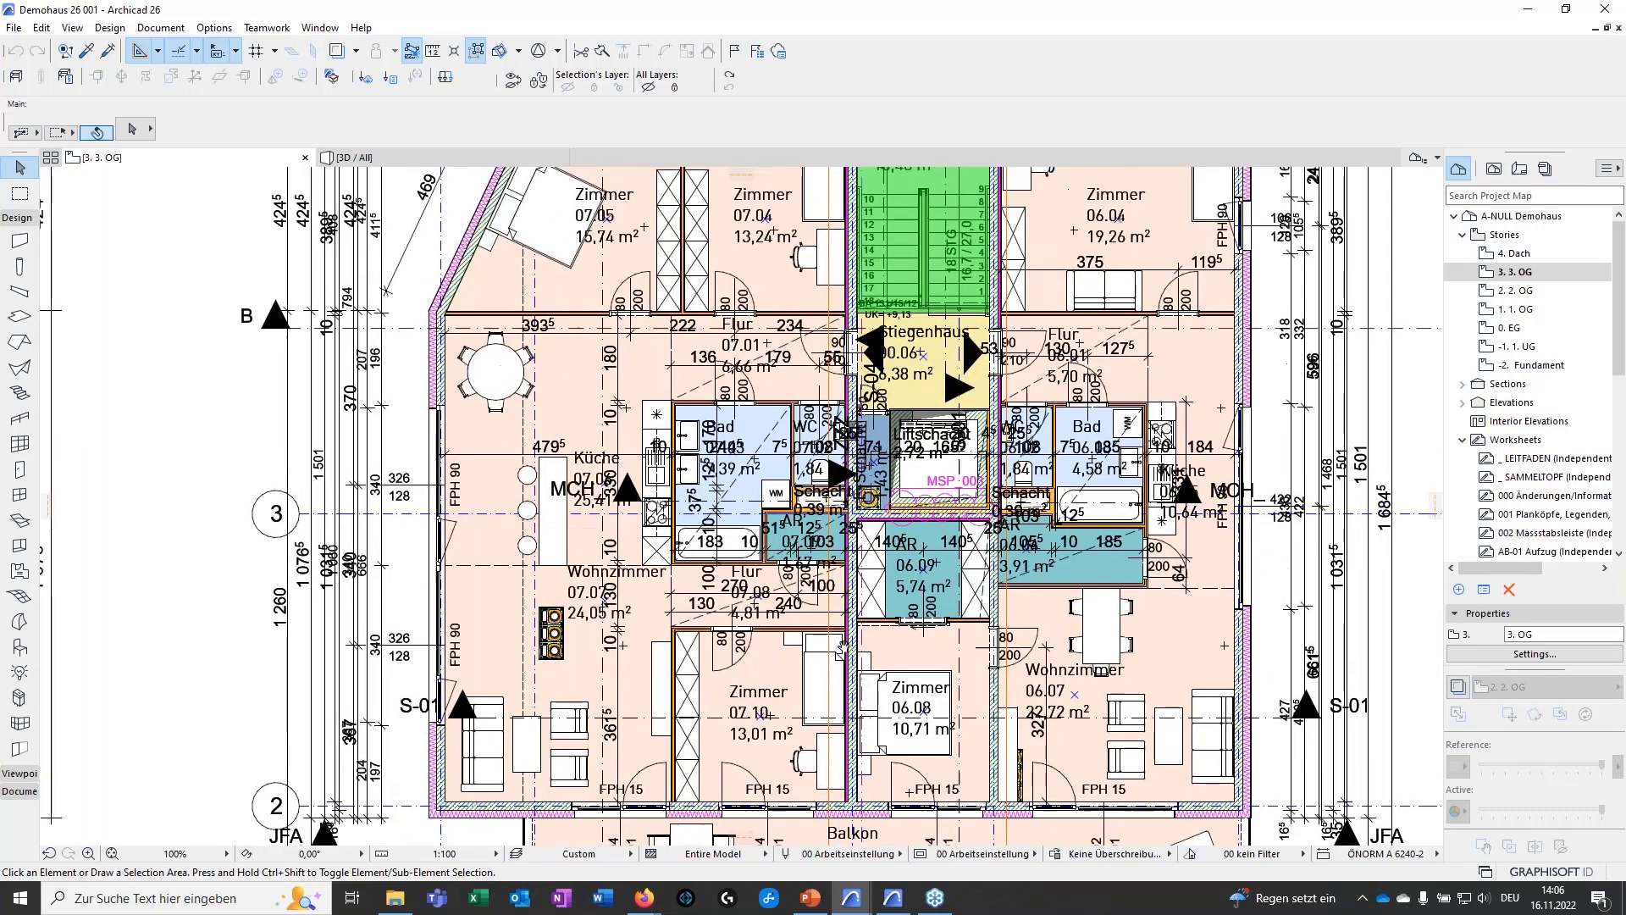
middle_click_drag(841, 650, 841, 655)
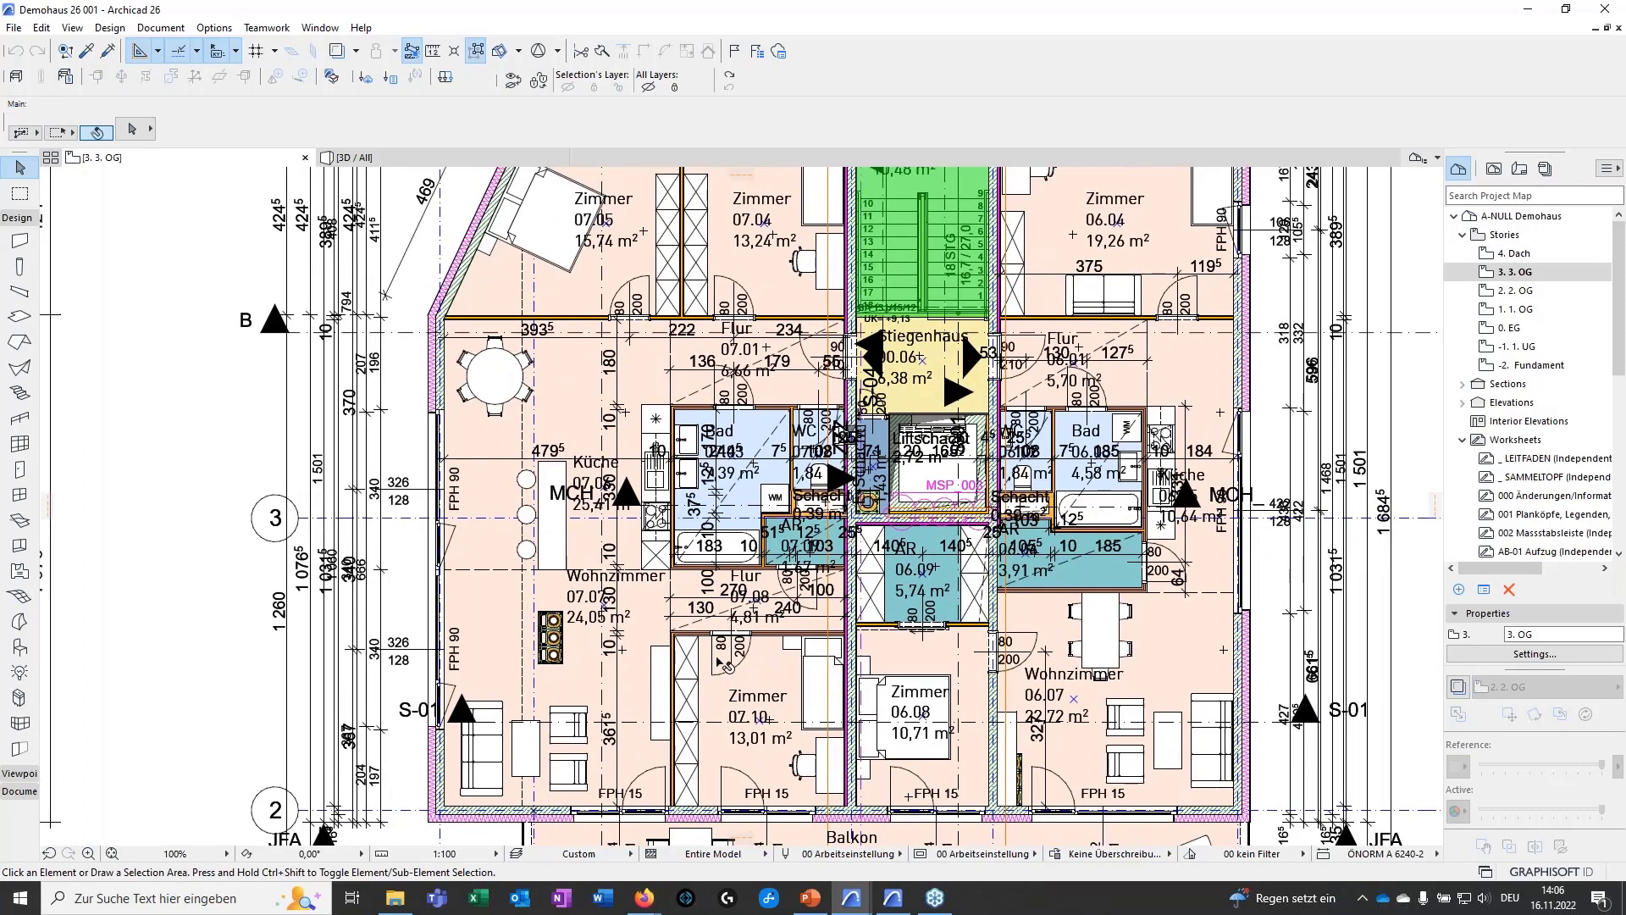
scroll(738, 641, "down", 1)
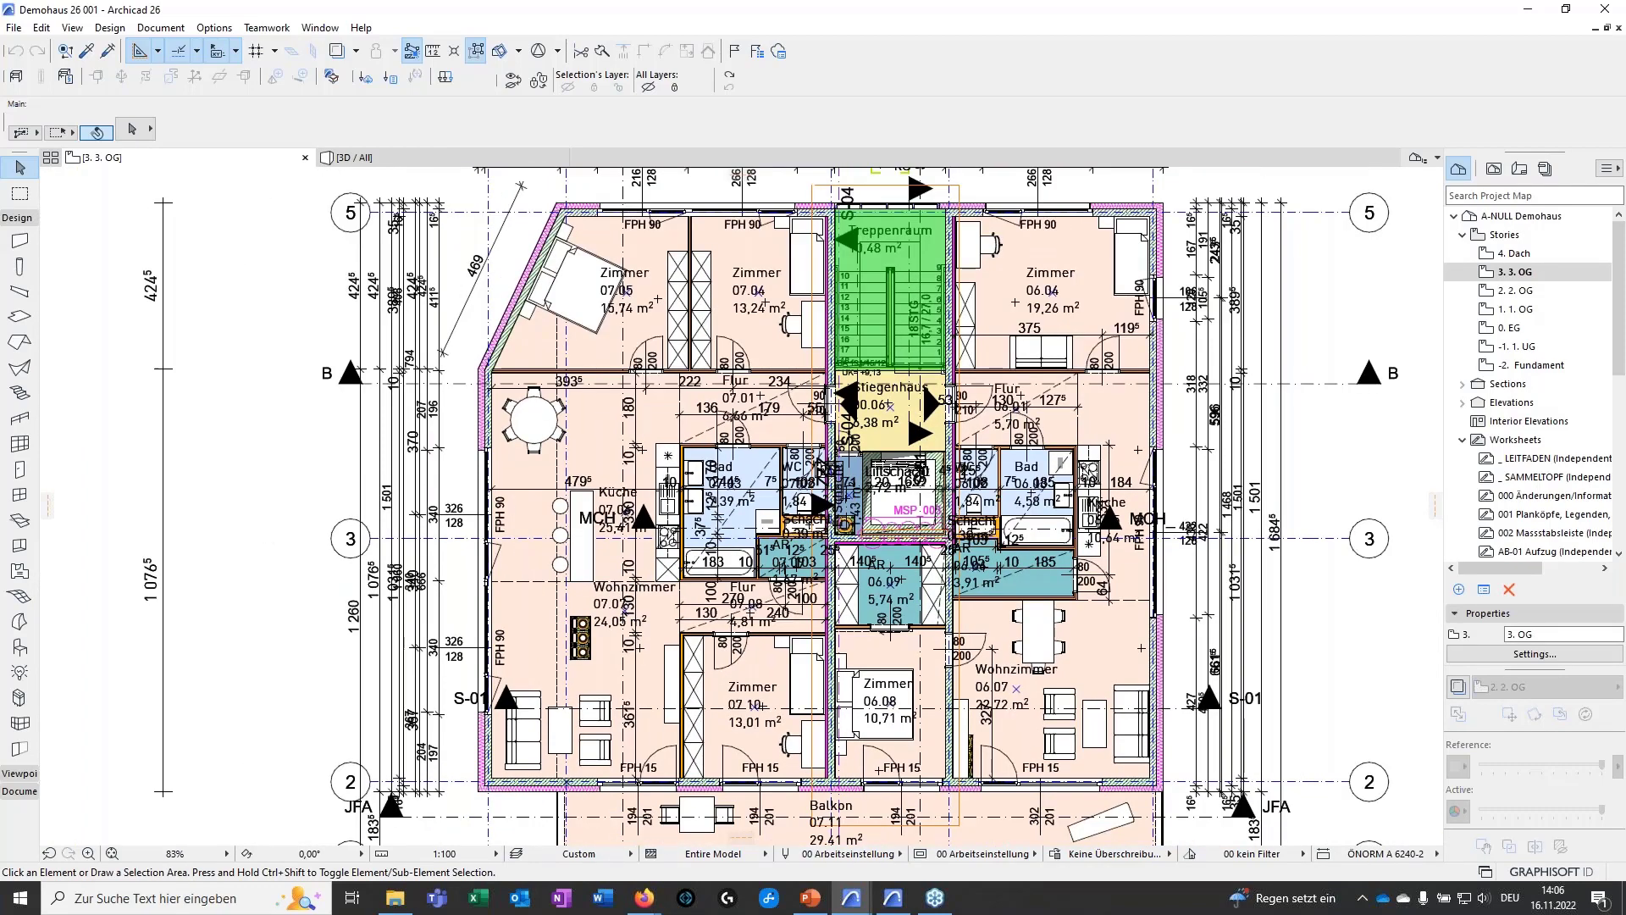
middle_click_drag(912, 613, 862, 626)
middle_click_drag(704, 717, 762, 697)
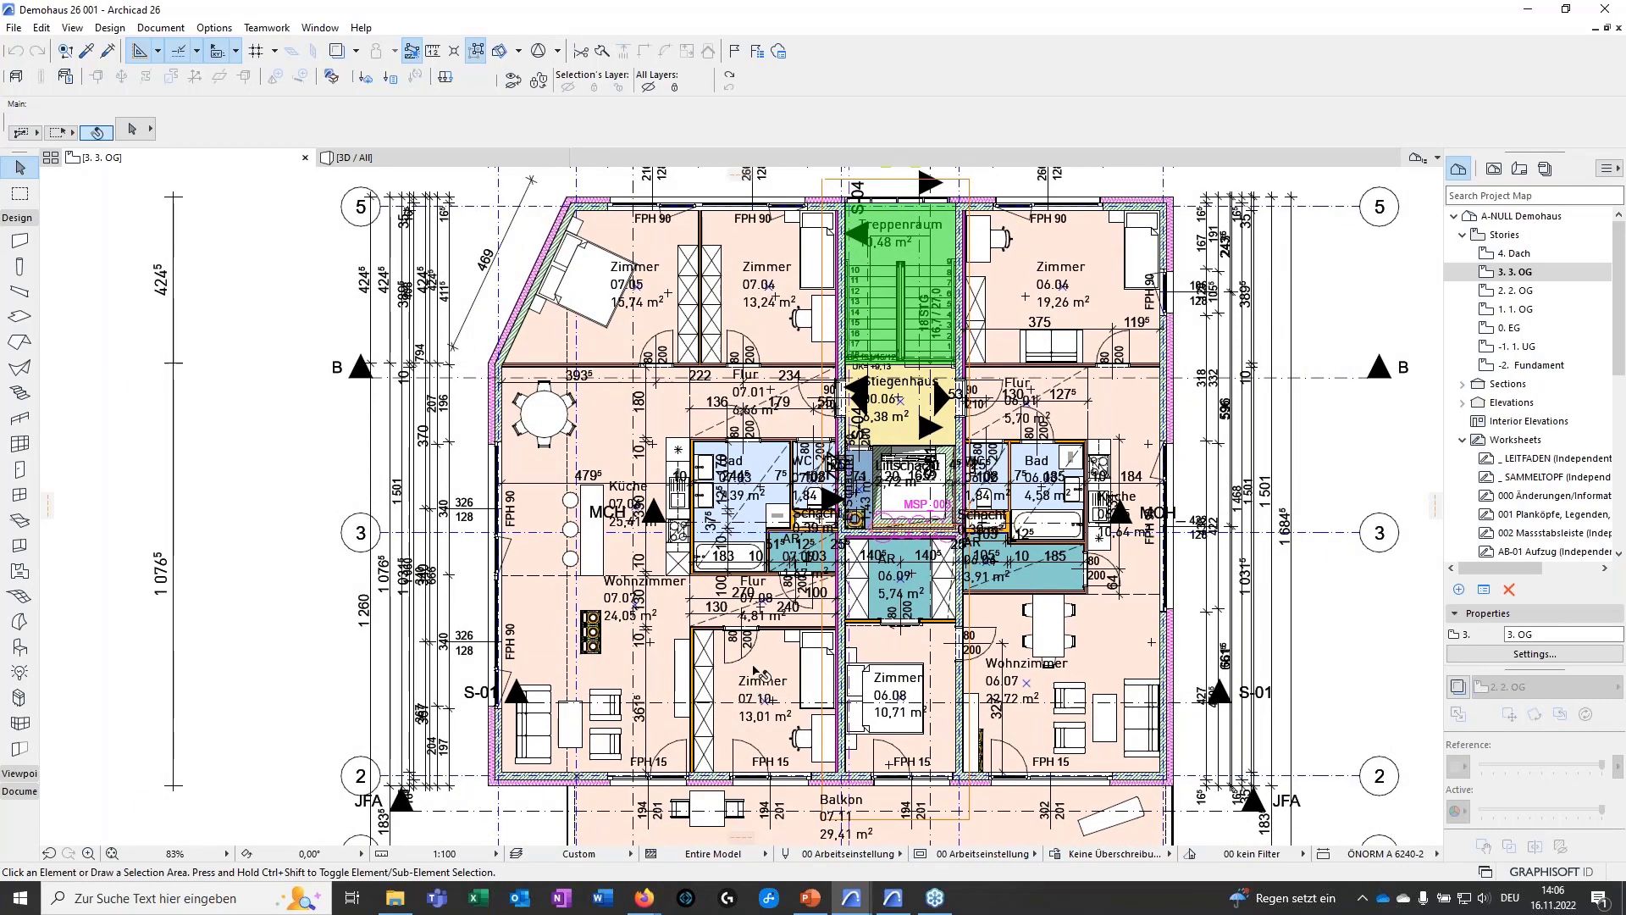
scroll(895, 699, "down", 1)
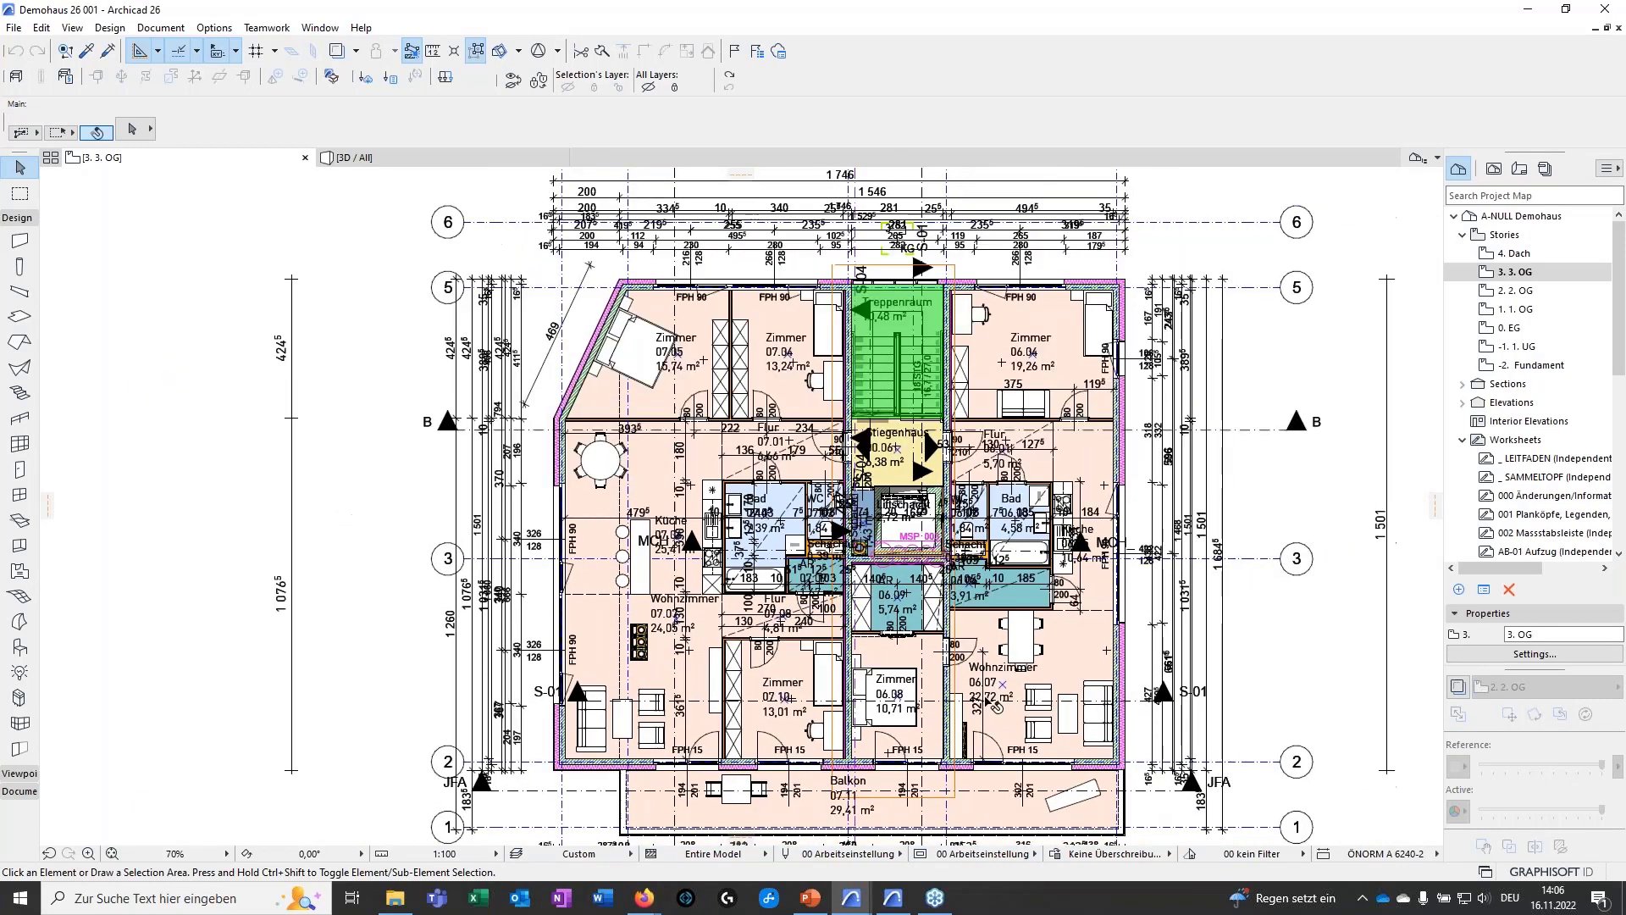
middle_click_drag(1004, 685, 989, 655)
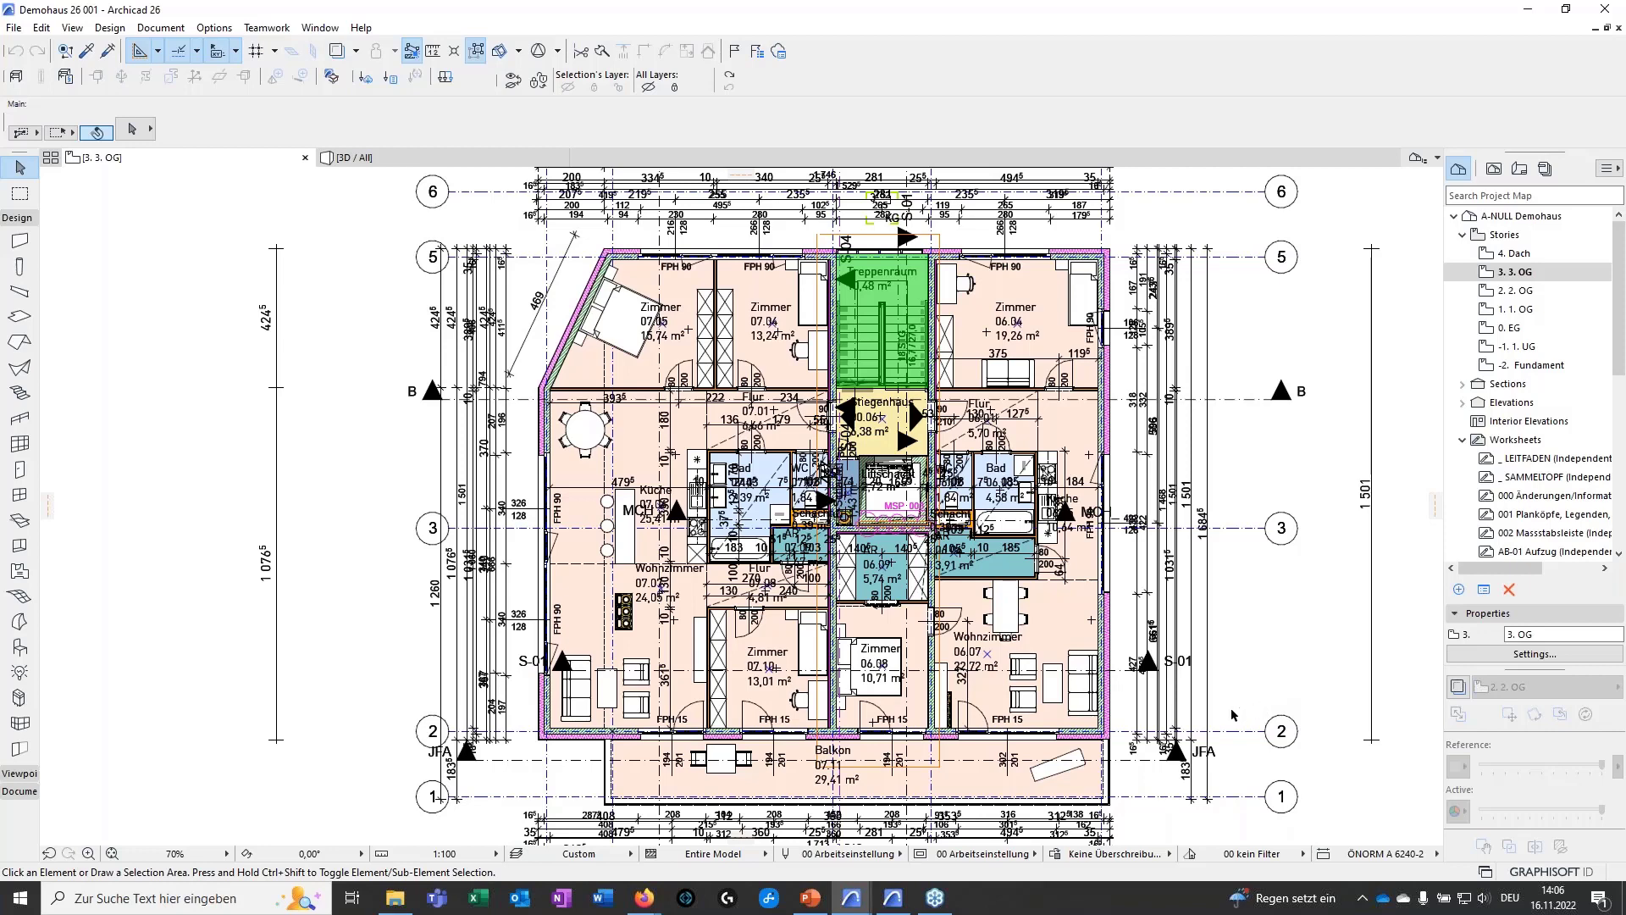
middle_click_drag(1215, 673, 1177, 666)
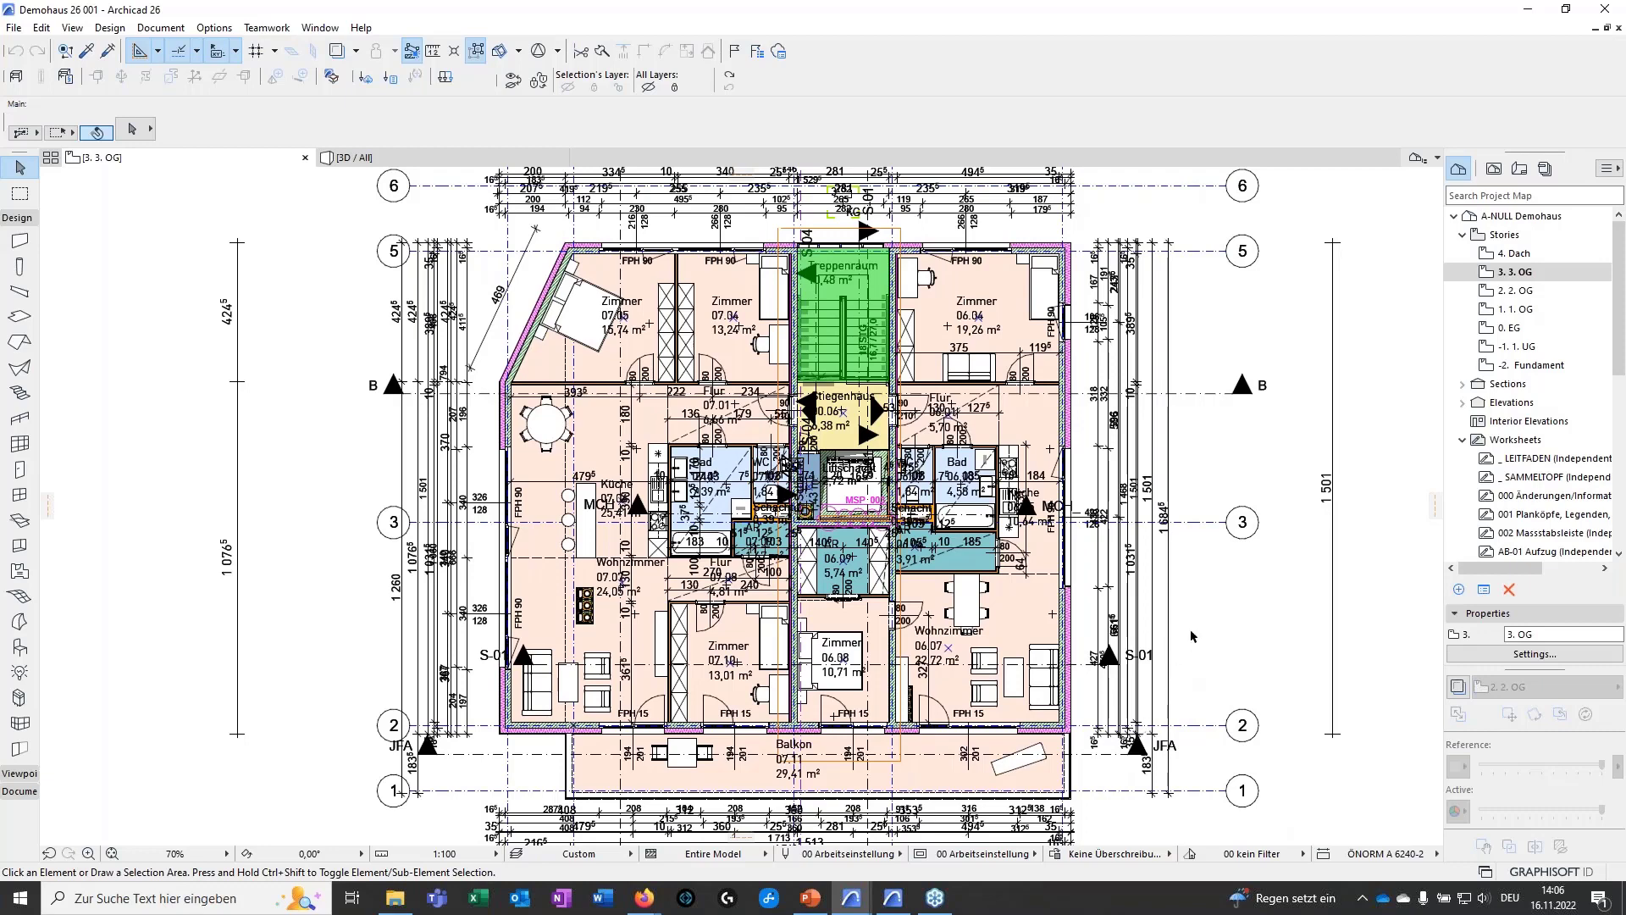
middle_click_drag(1176, 596, 1220, 647)
middle_click_drag(935, 715, 909, 670)
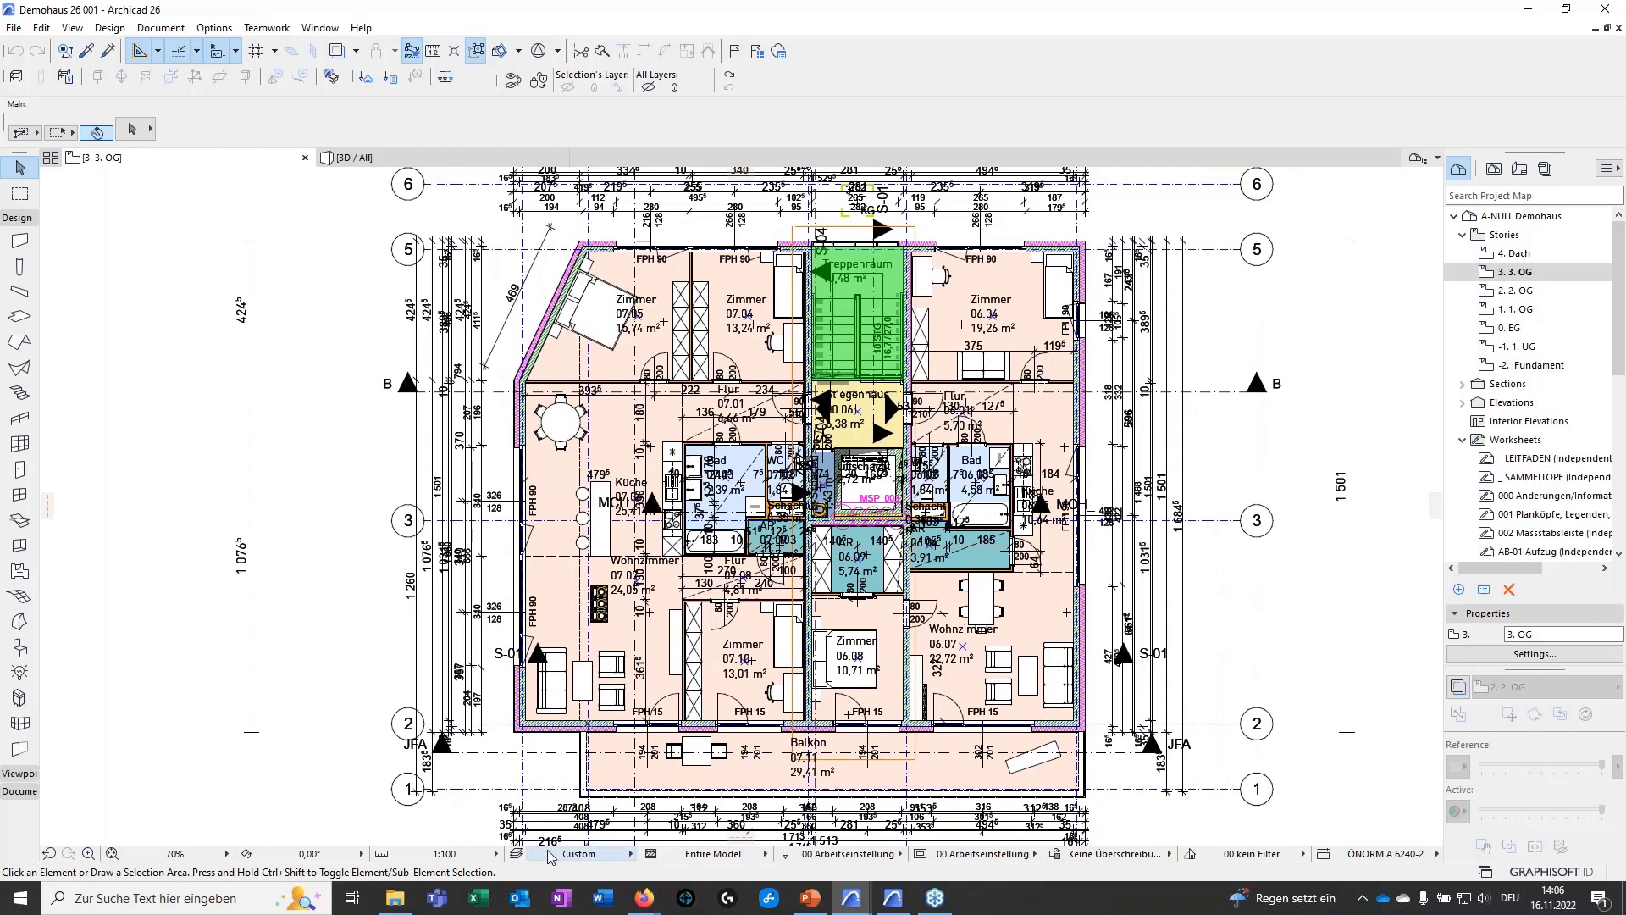
- Apply the 56 TWP info layer combination to the 3. OG floor plan
left_click(575, 853)
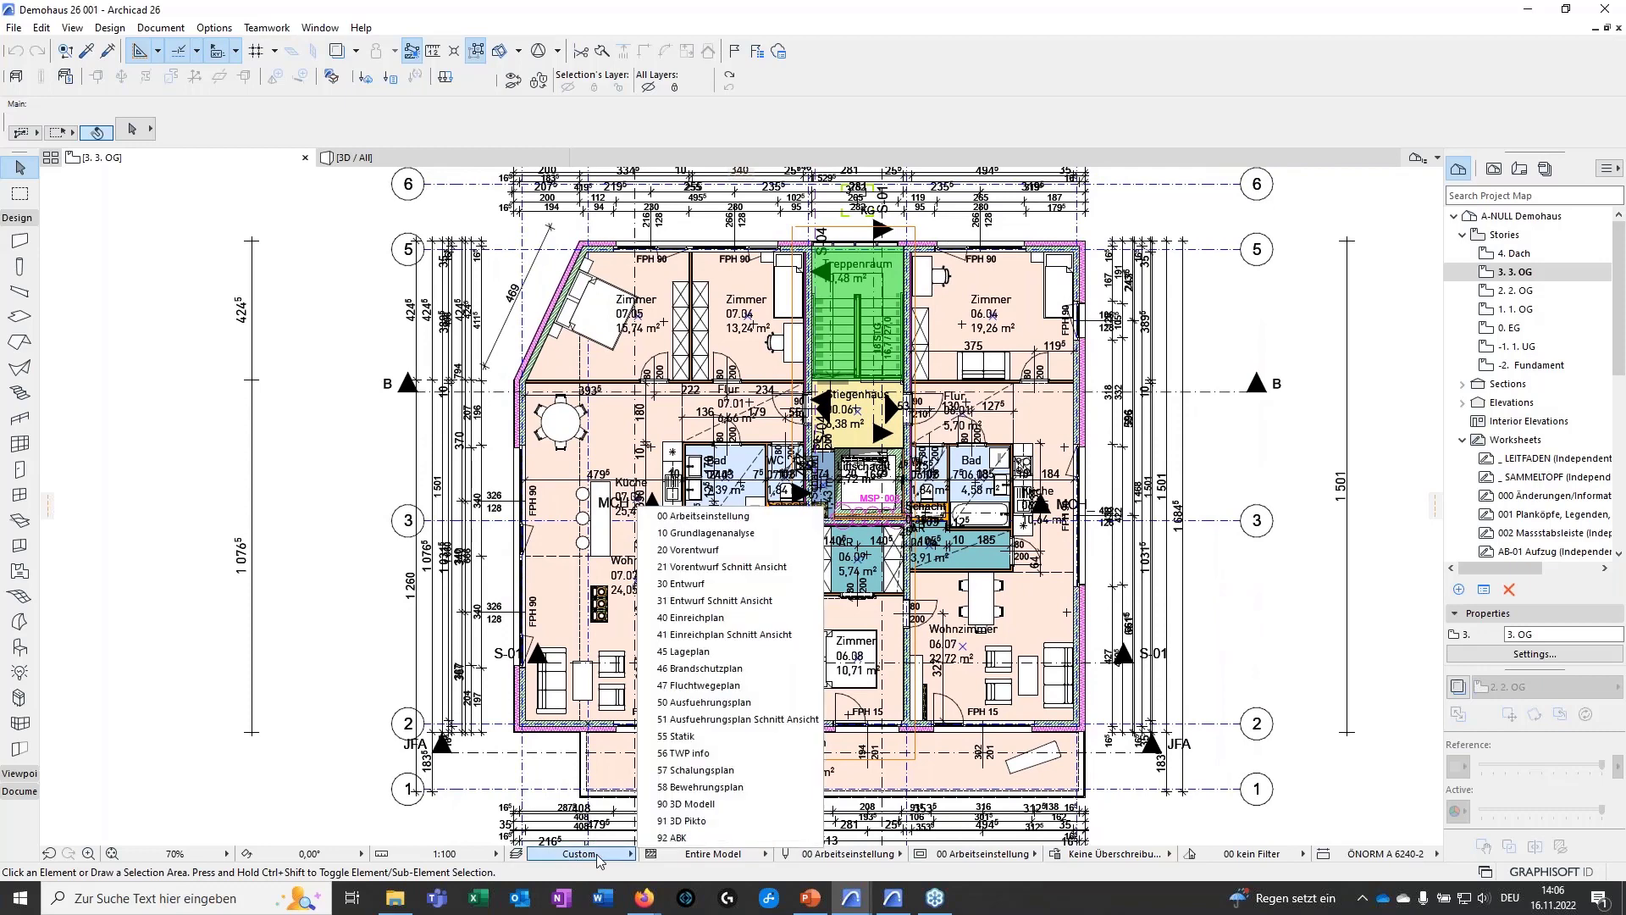
left_click(678, 753)
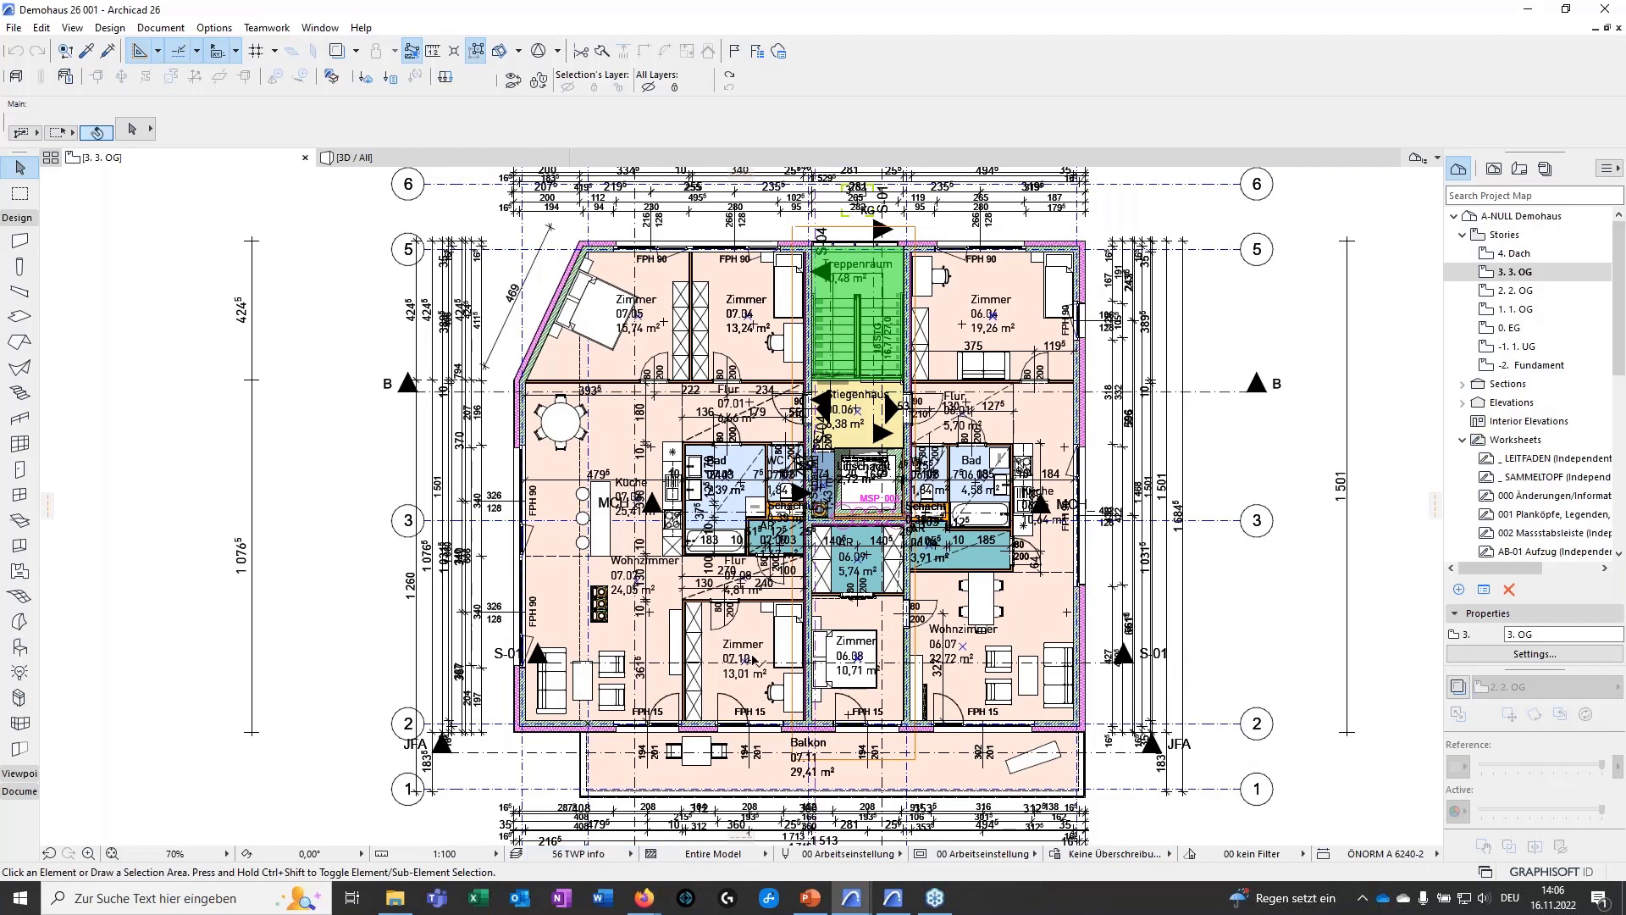
mouse_move(805, 646)
middle_mouse_down()
mouse_move(854, 593)
mouse_move(814, 634)
middle_mouse_up()
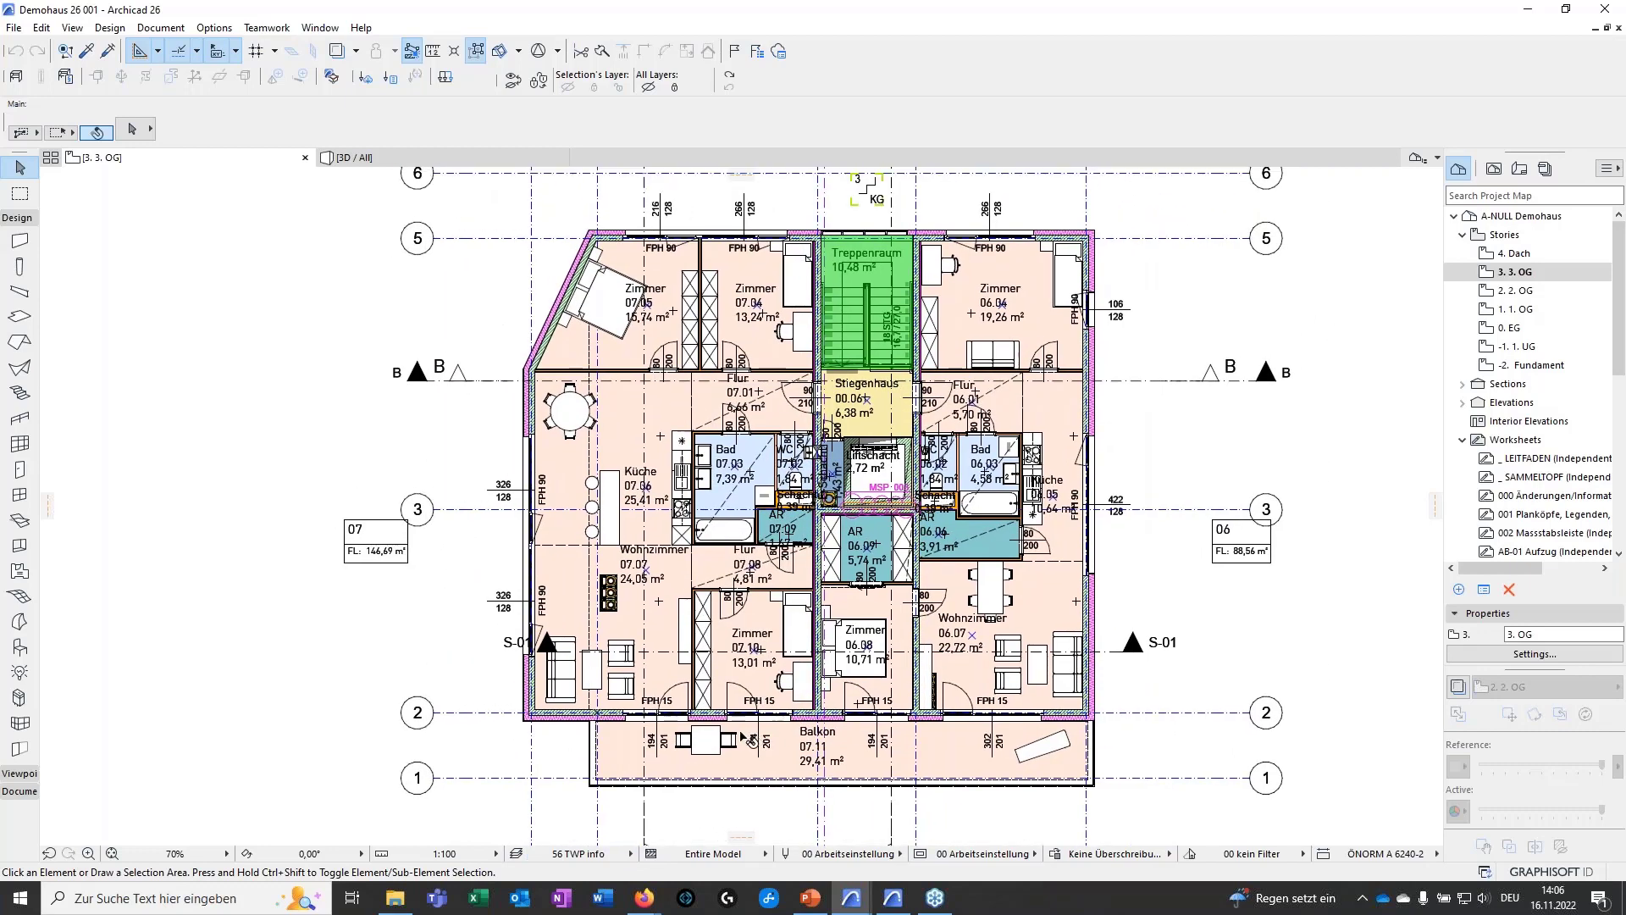
middle_click_drag(698, 536, 685, 576)
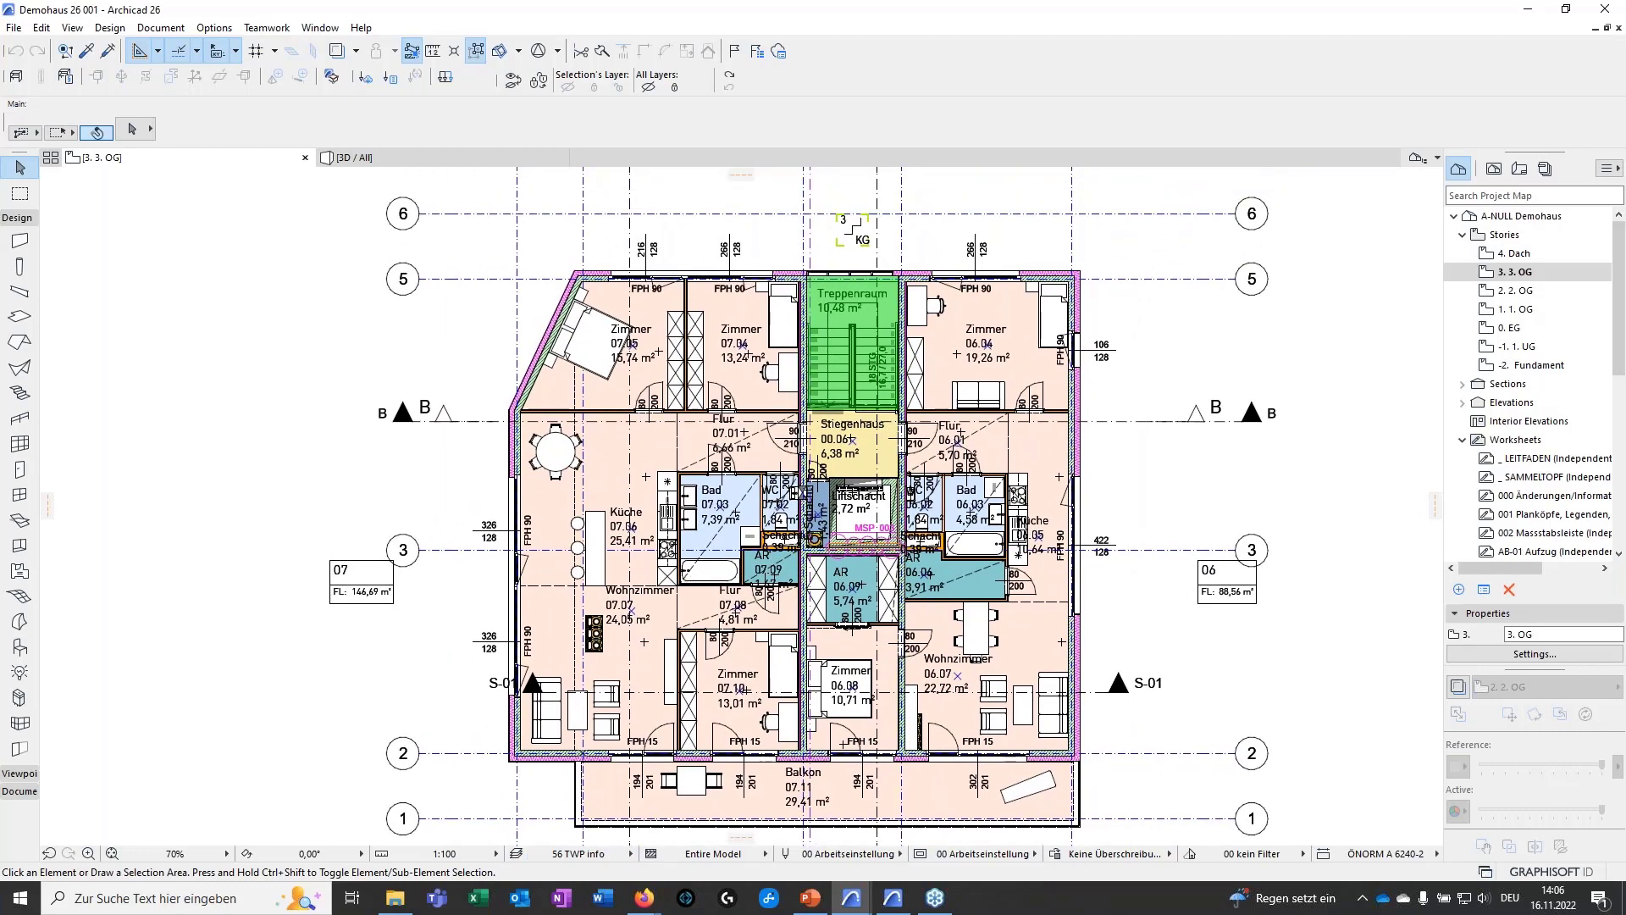
- Hide the furniture layer of the round dining table in the Küche area
scroll(558, 439, "up", 8)
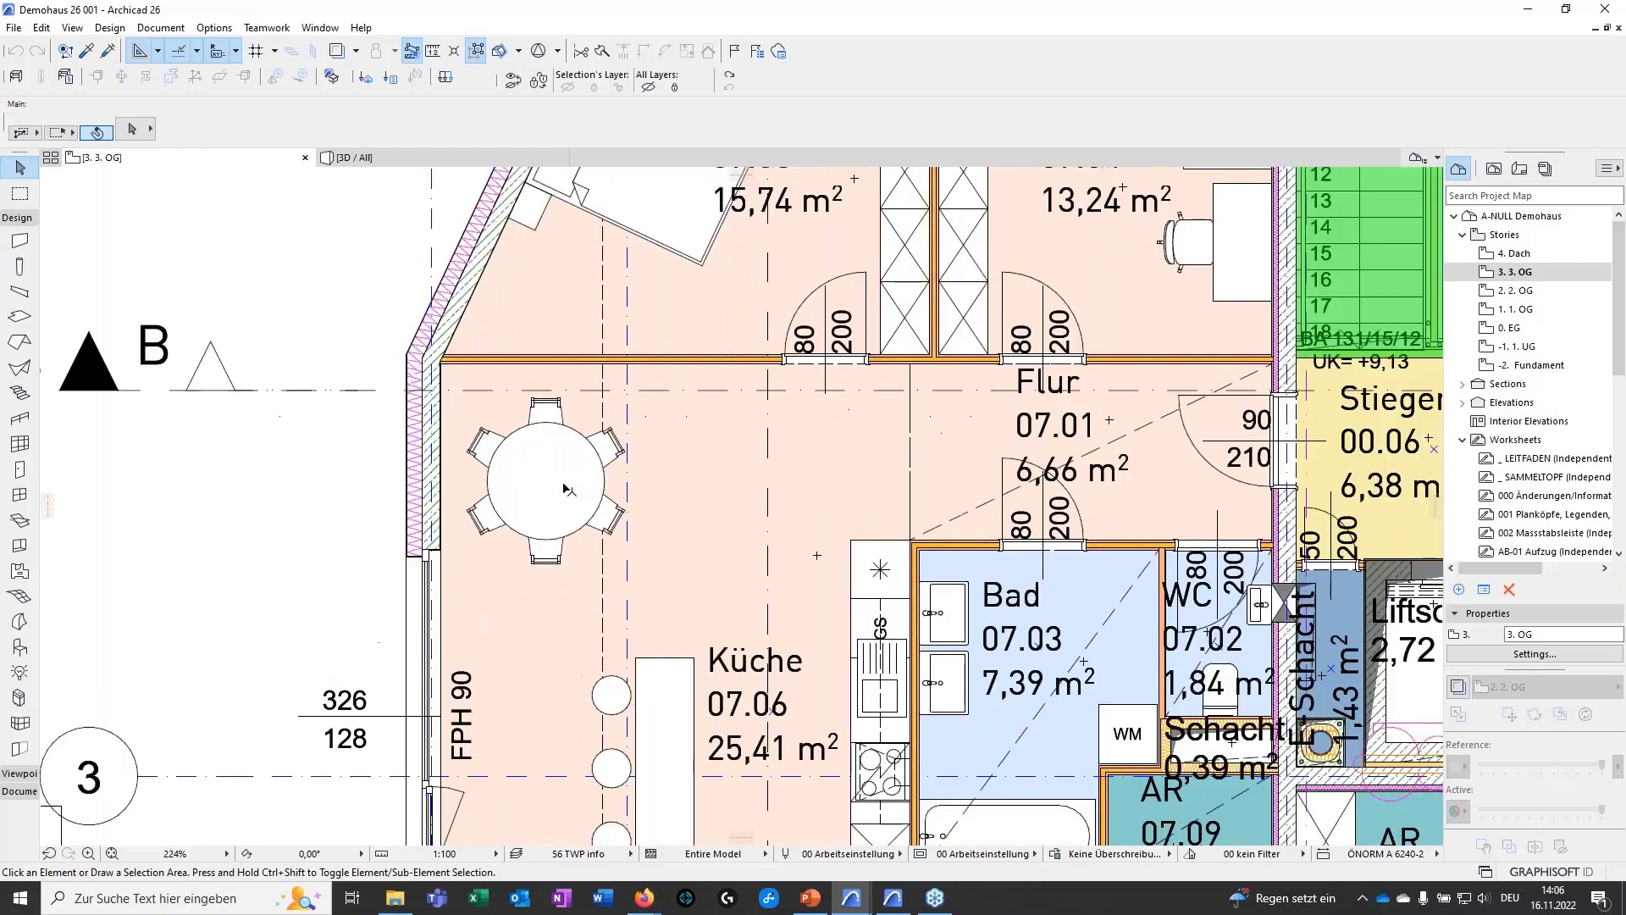
left_click(558, 438)
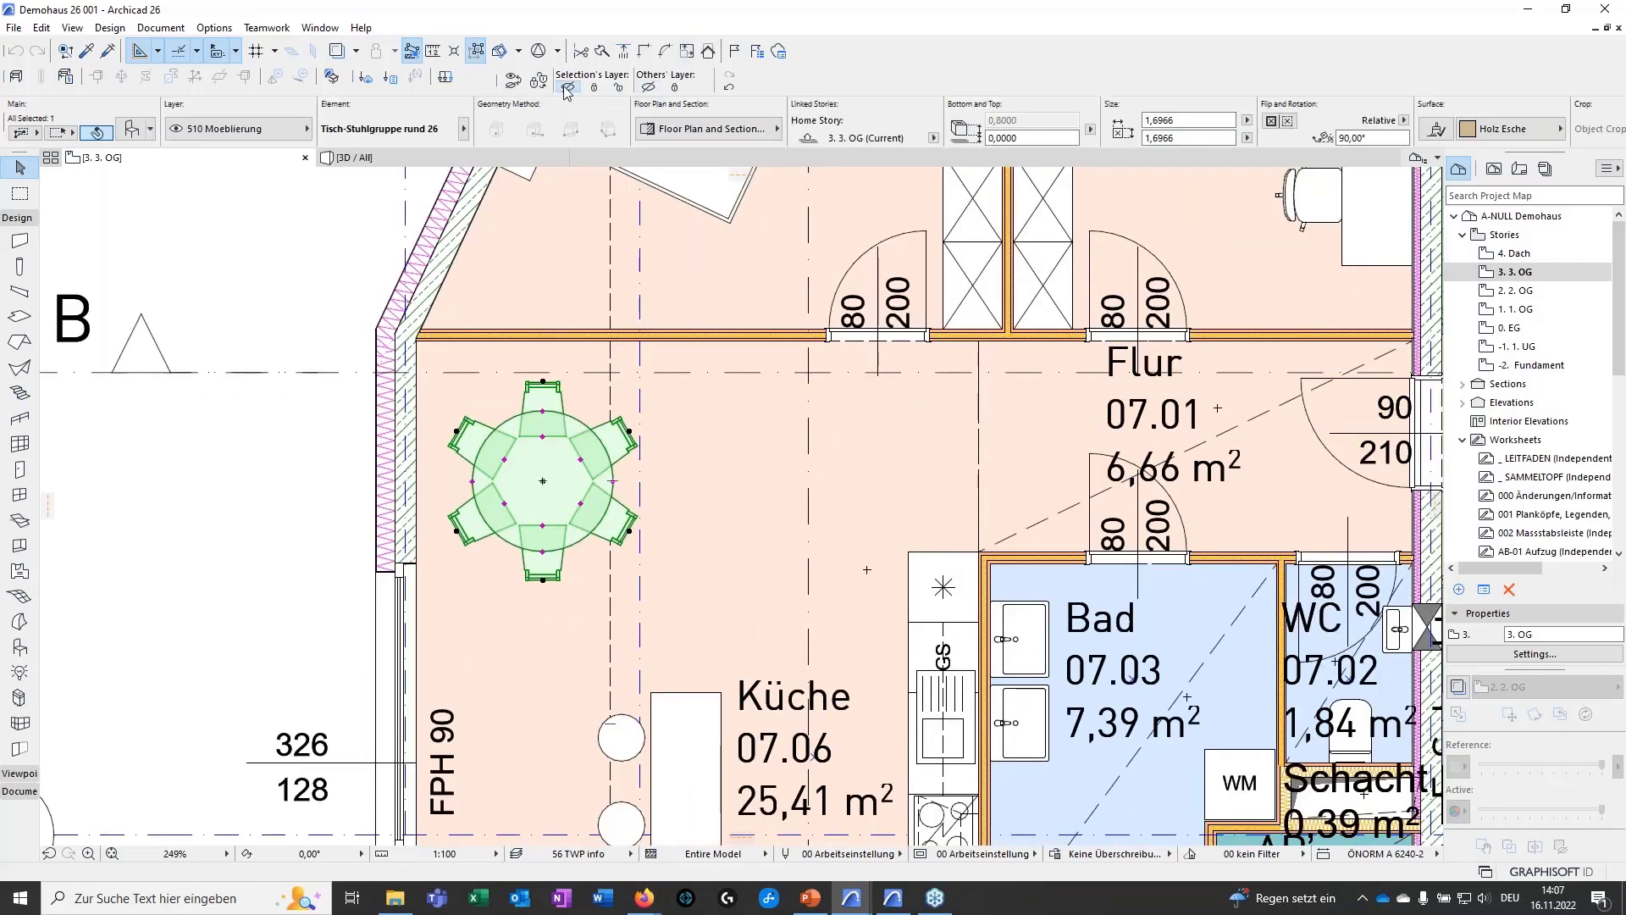
left_click(565, 88)
middle_click_drag(744, 658, 573, 416)
scroll(574, 424, "down", 3)
middle_click_drag(592, 596, 694, 690)
key("ctrl+a")
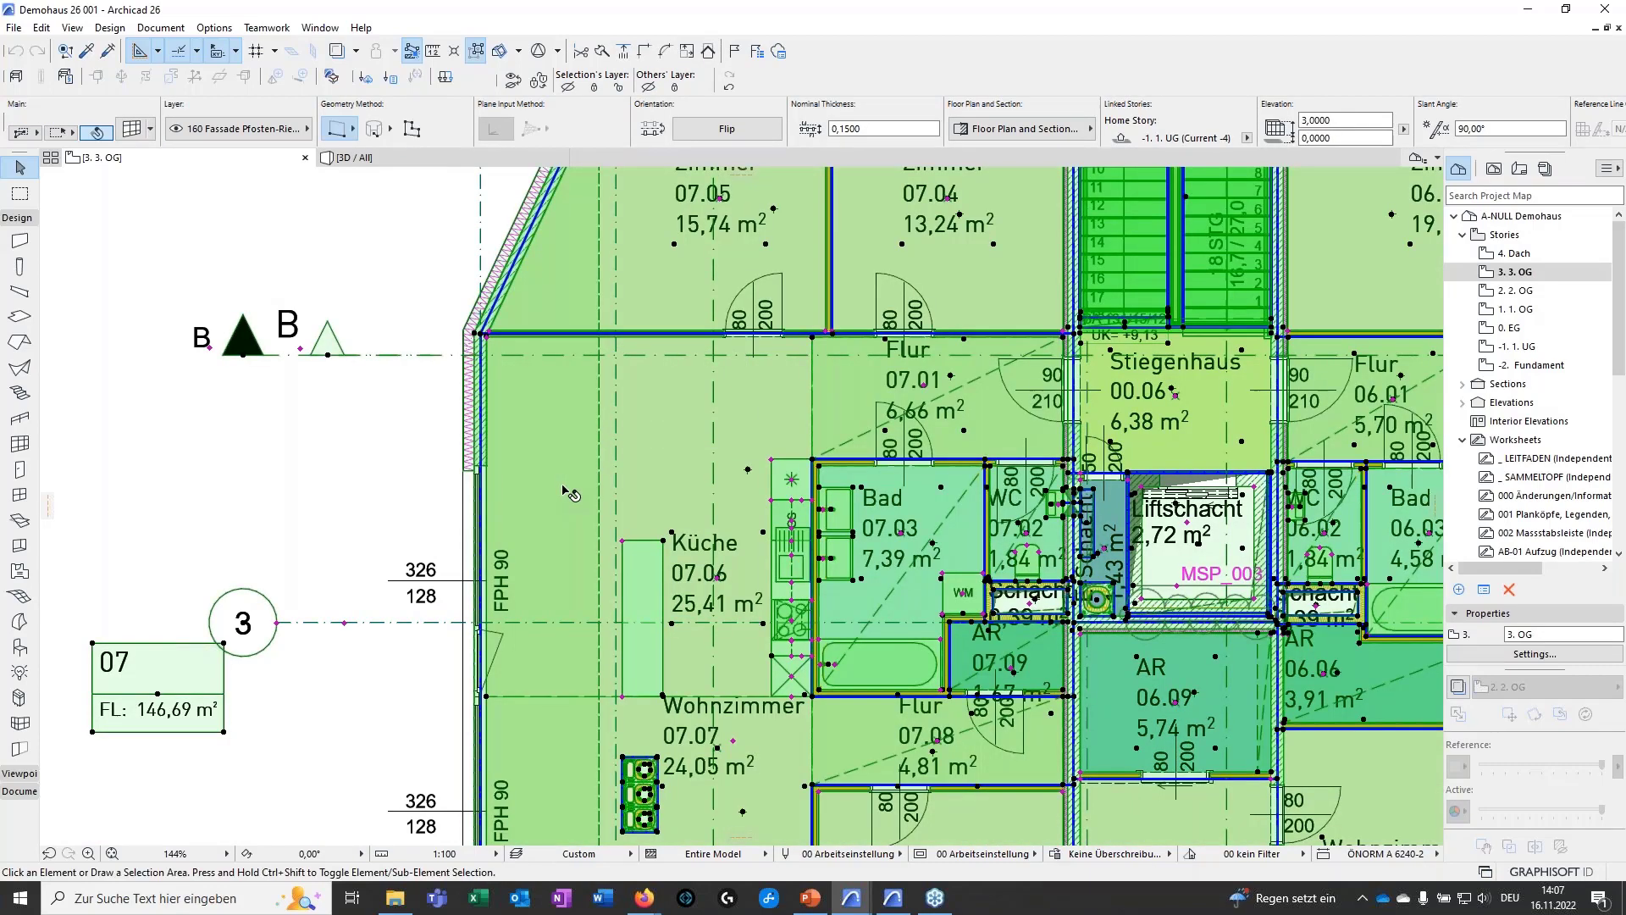
key("Escape")
key("ctrl+a")
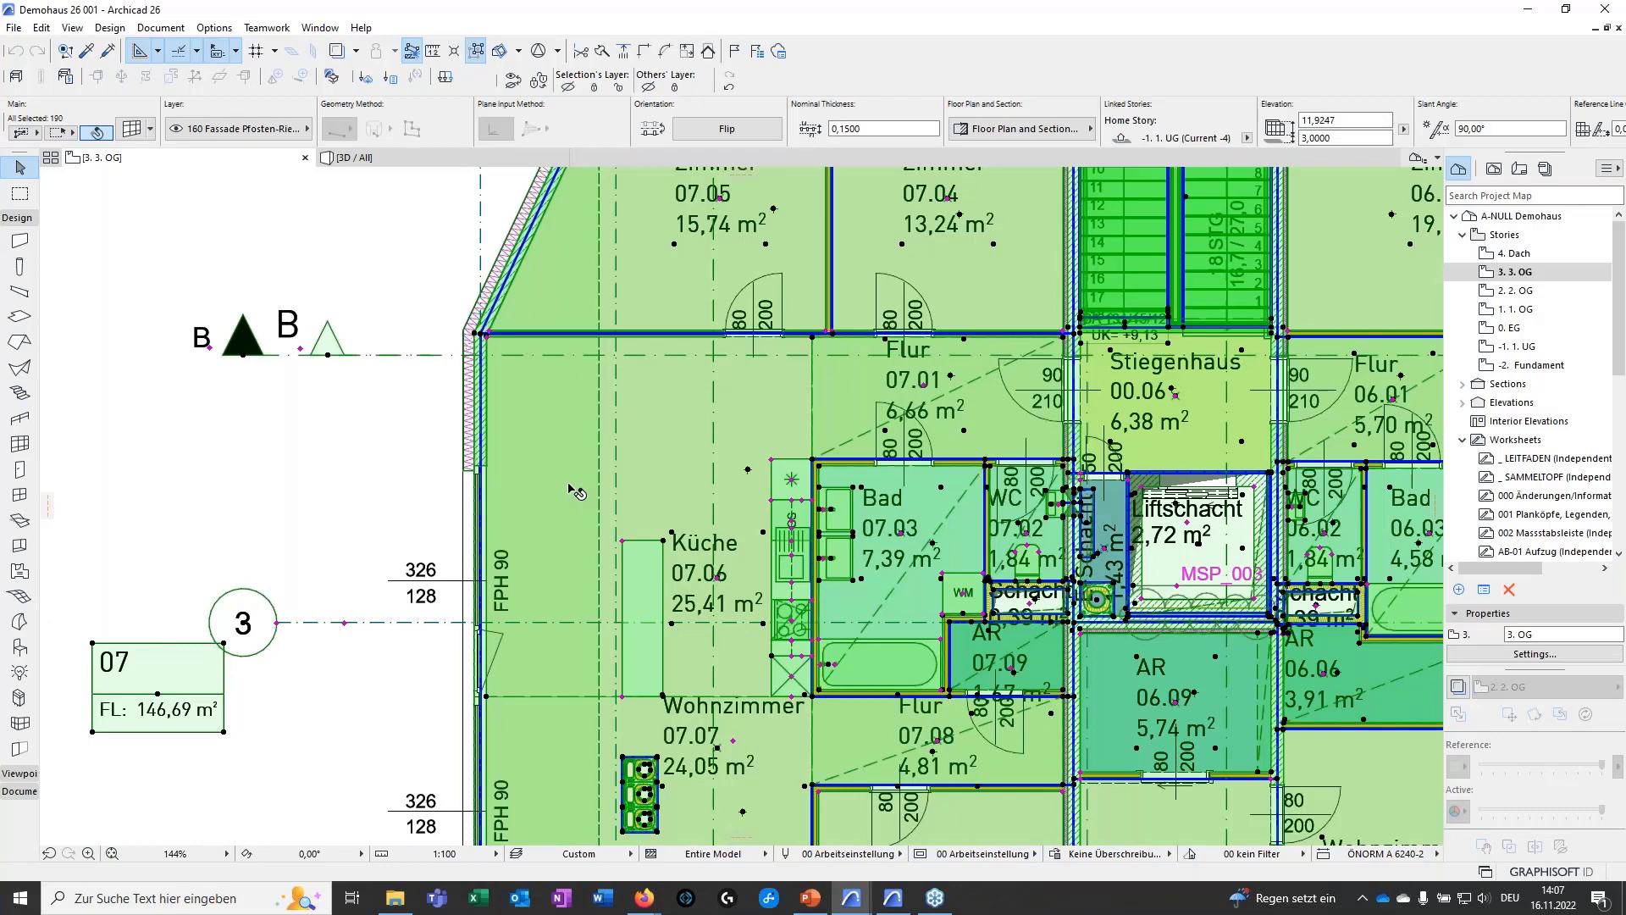
key("Escape")
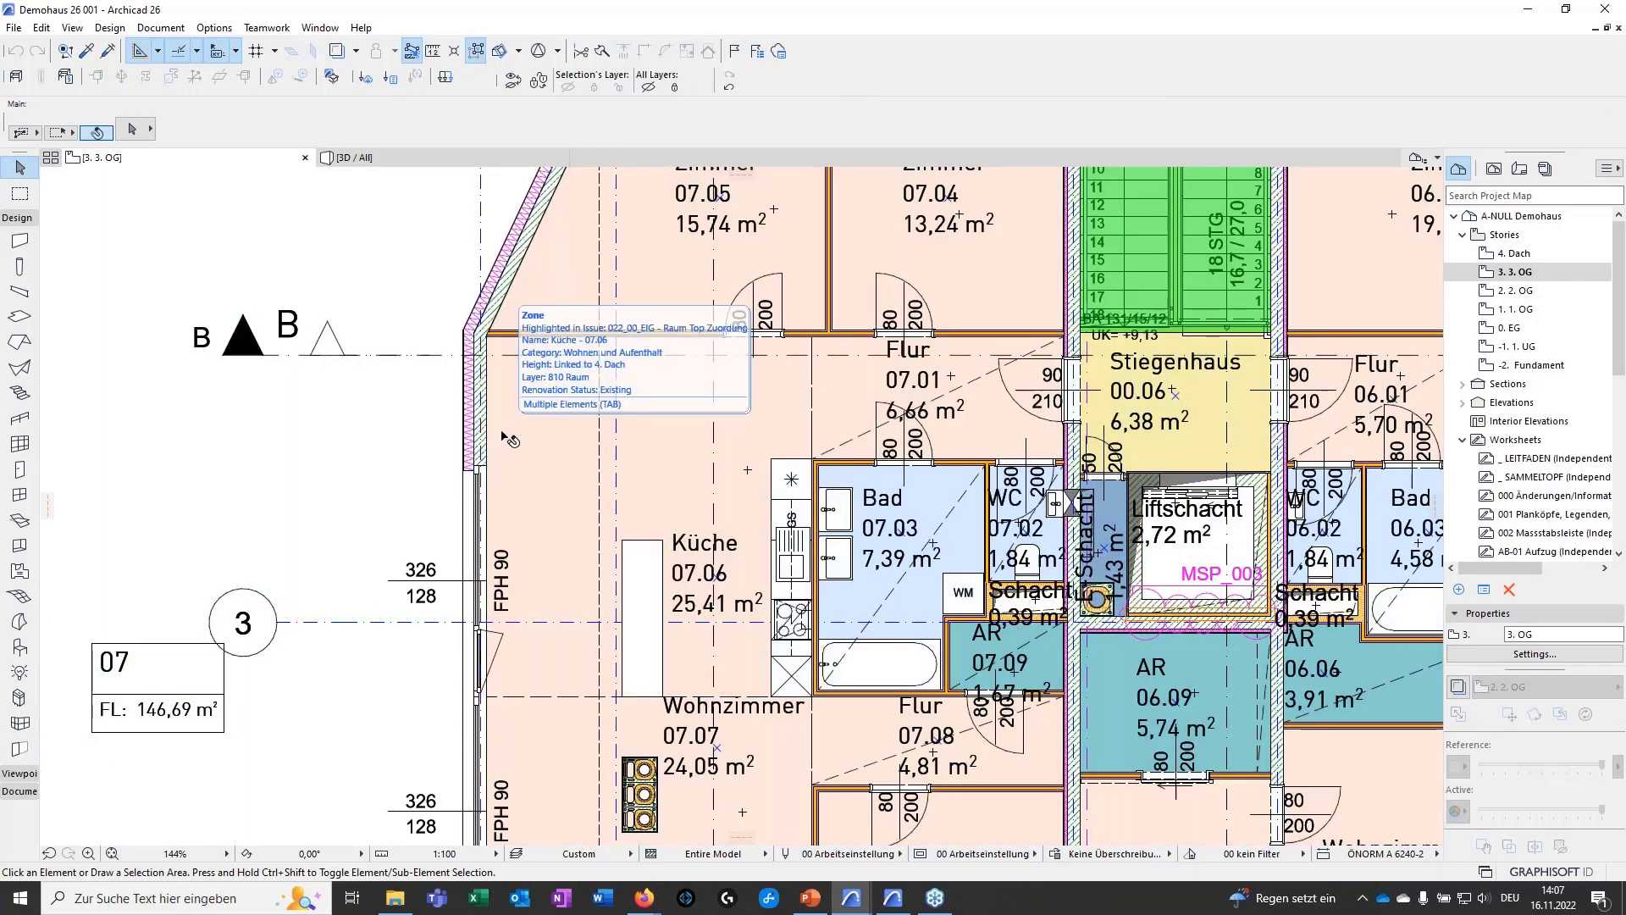
- Hide the zone layer using the Küche 07.06 zone to identify it
left_click(508, 438)
left_click(568, 88)
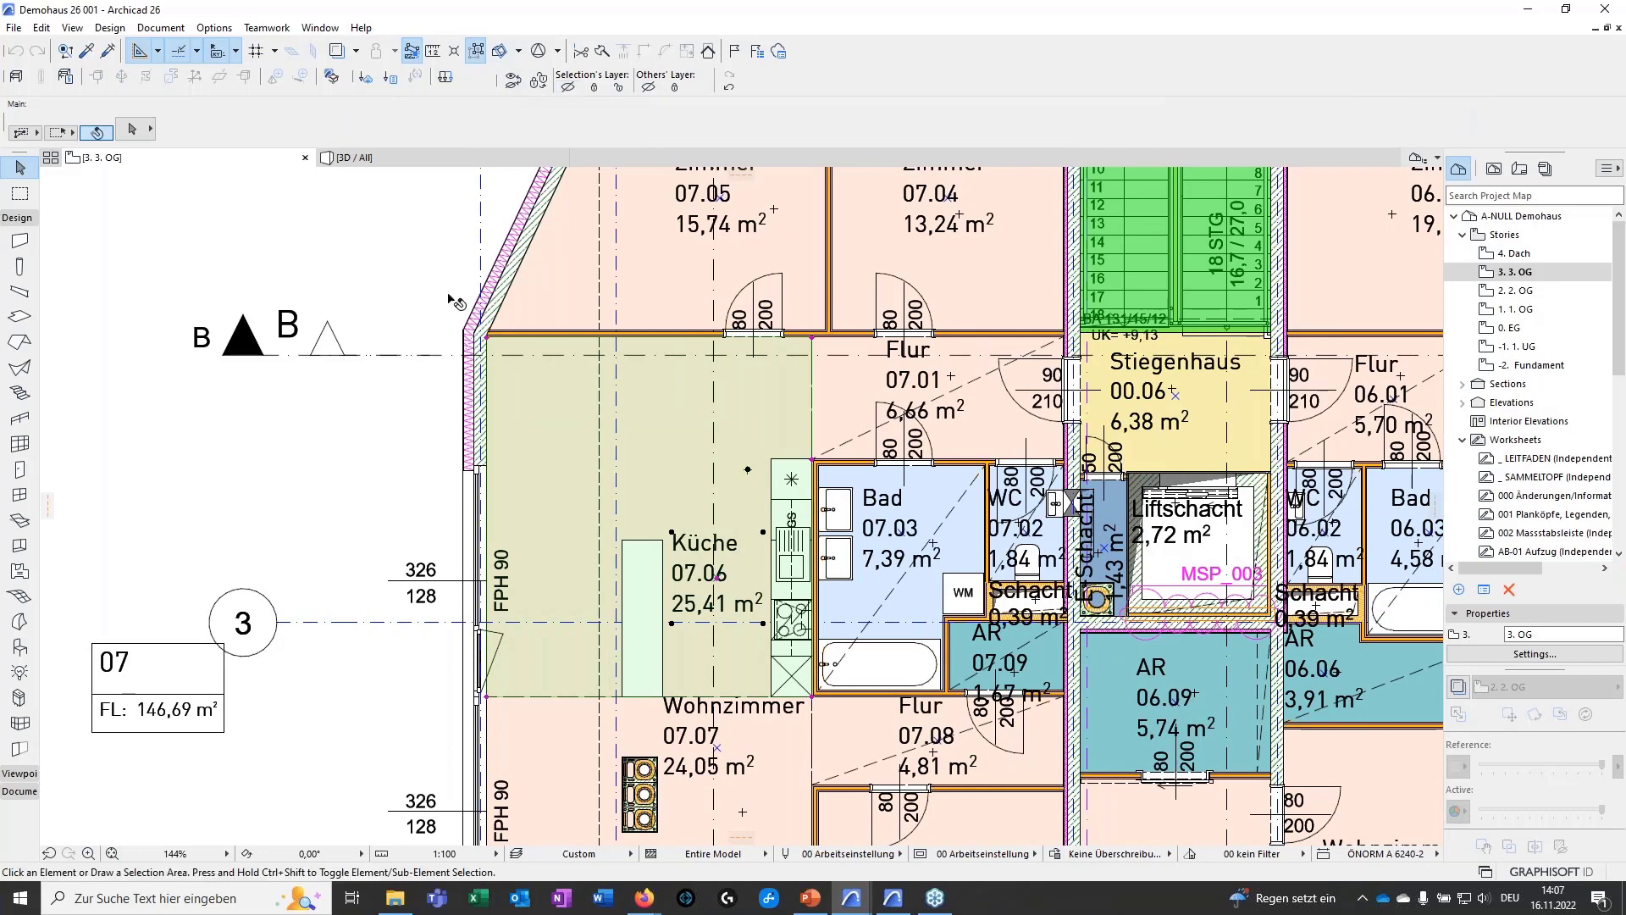
scroll(327, 436, "down", 3)
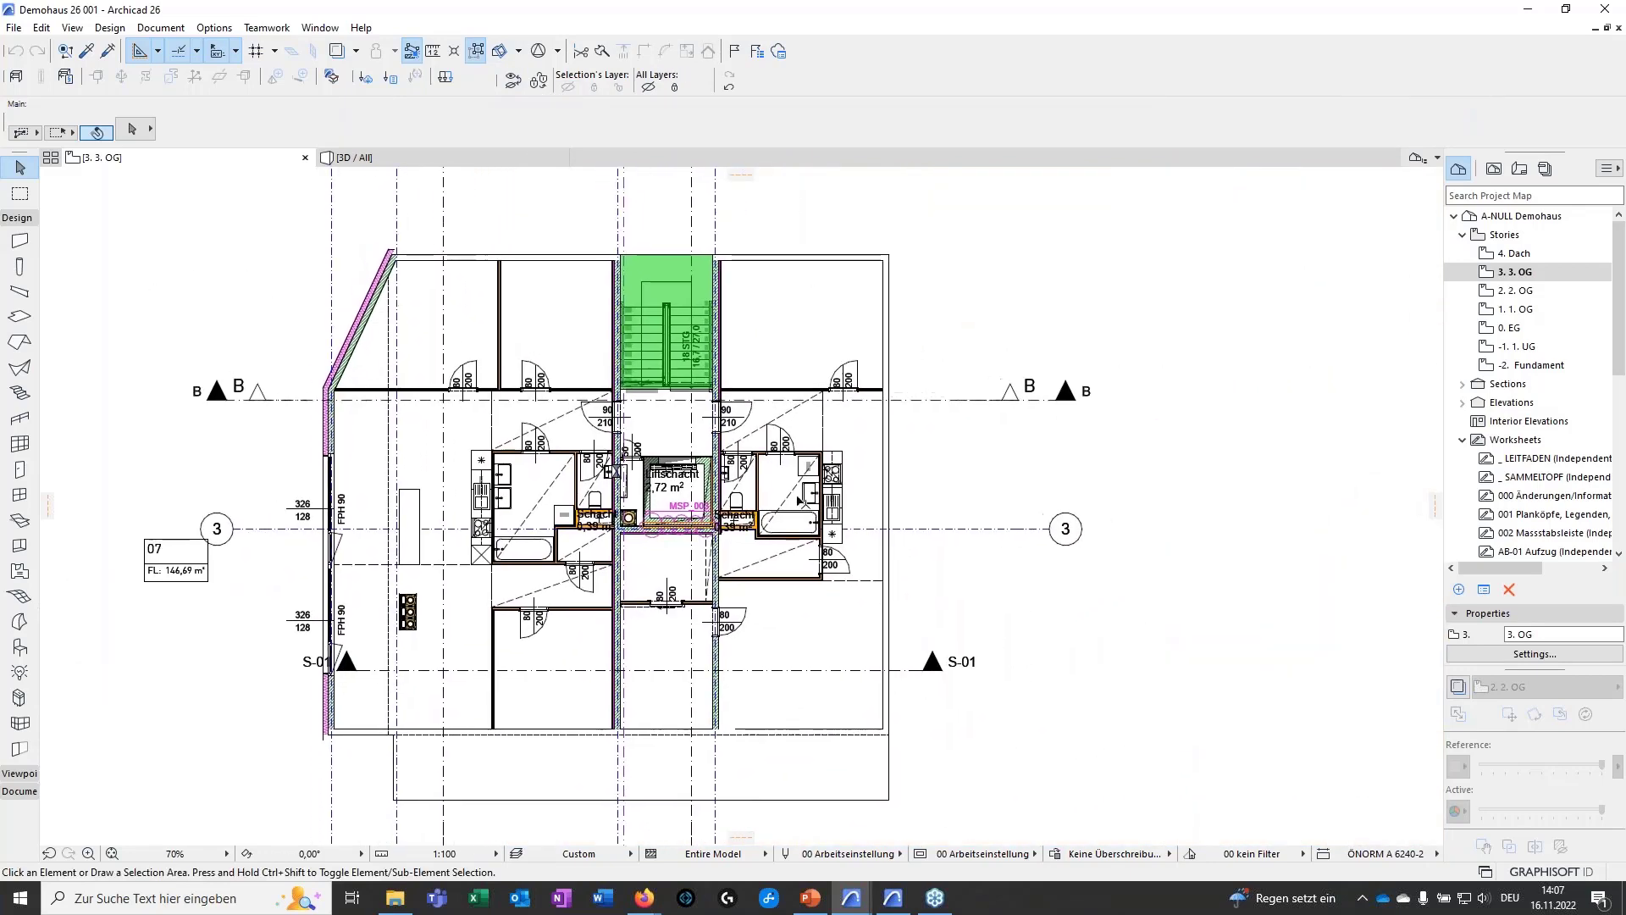
middle_click_drag(582, 677, 723, 685)
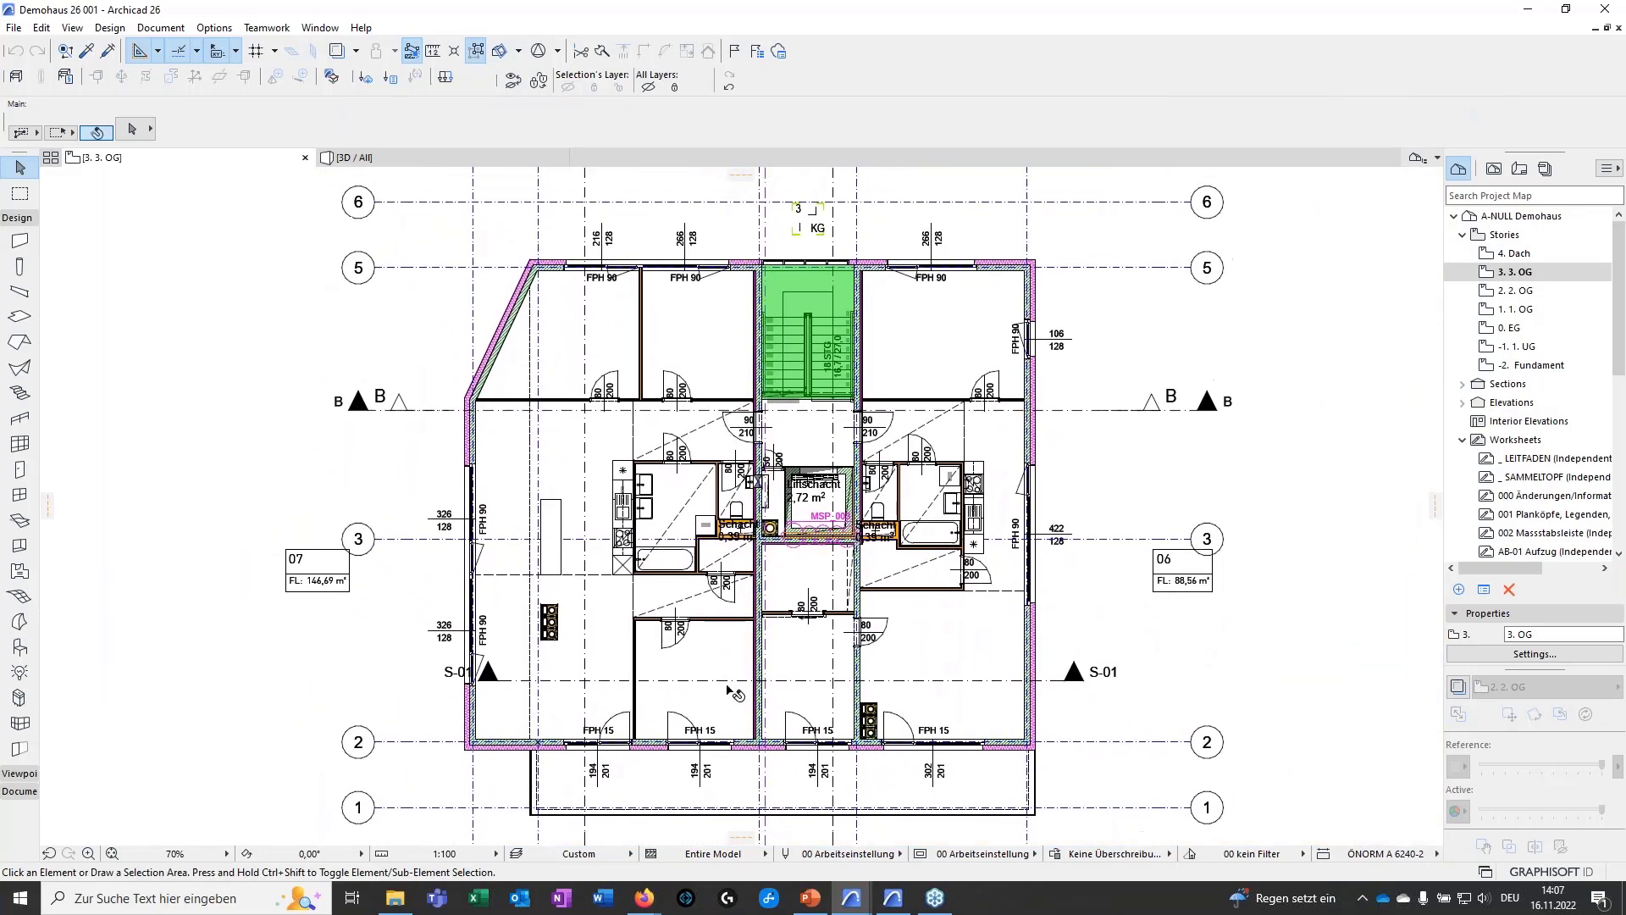
- Show the 2. OG story as a trace reference beneath the 3. OG plan and compare the two floors
right_click(1506, 291)
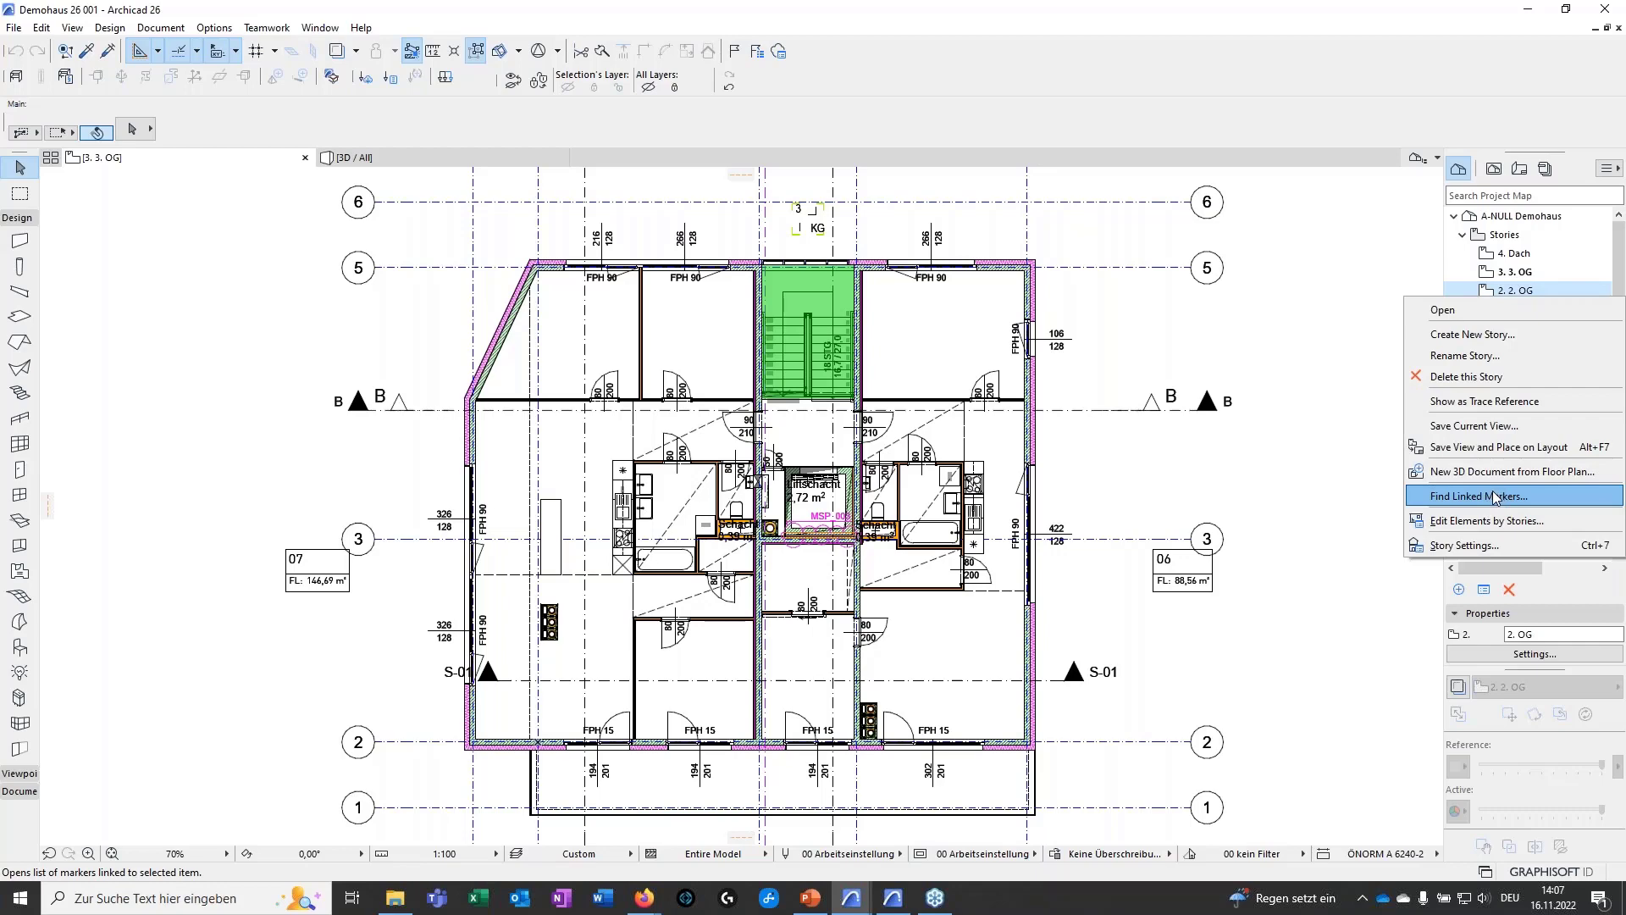
left_click(1490, 401)
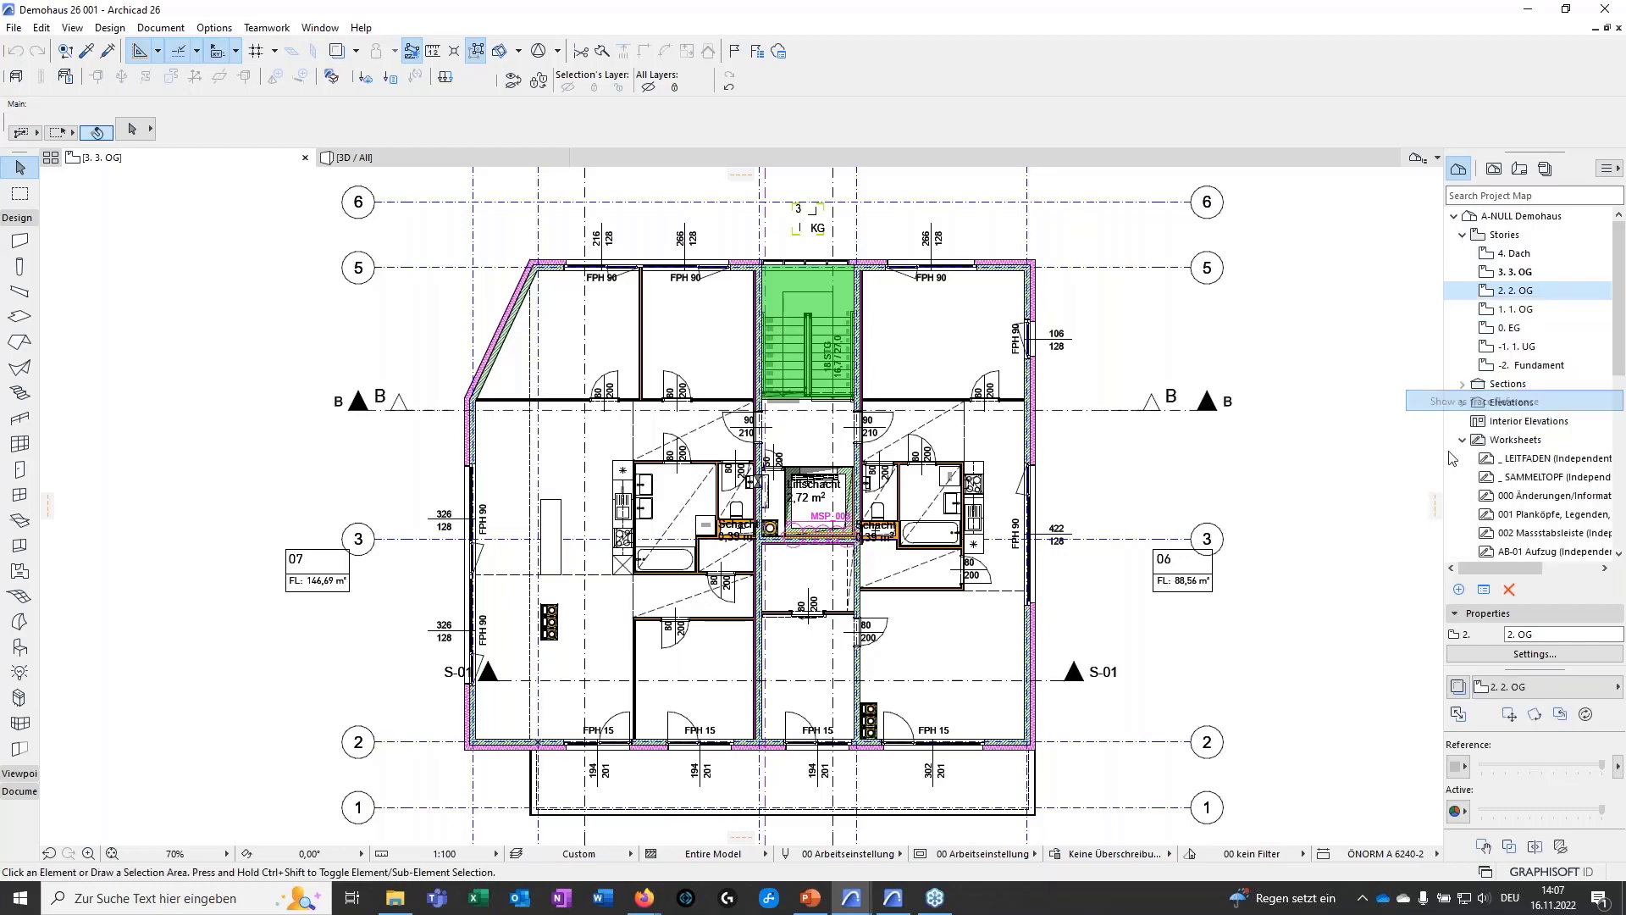
scroll(871, 600, "up", 3)
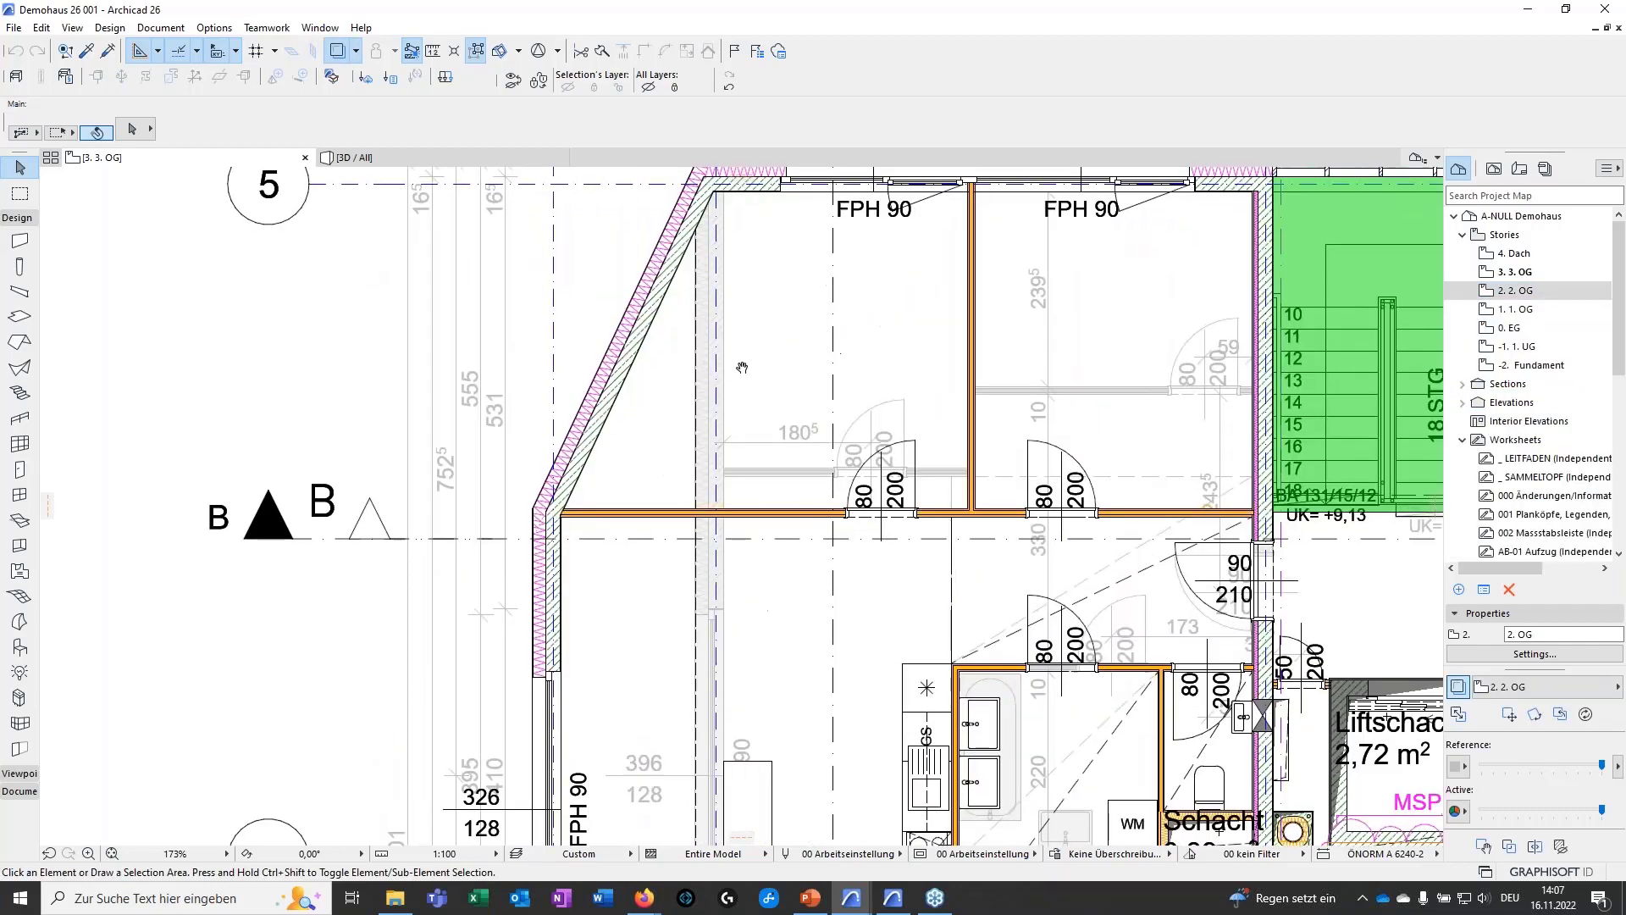
scroll(952, 602, "down", 3)
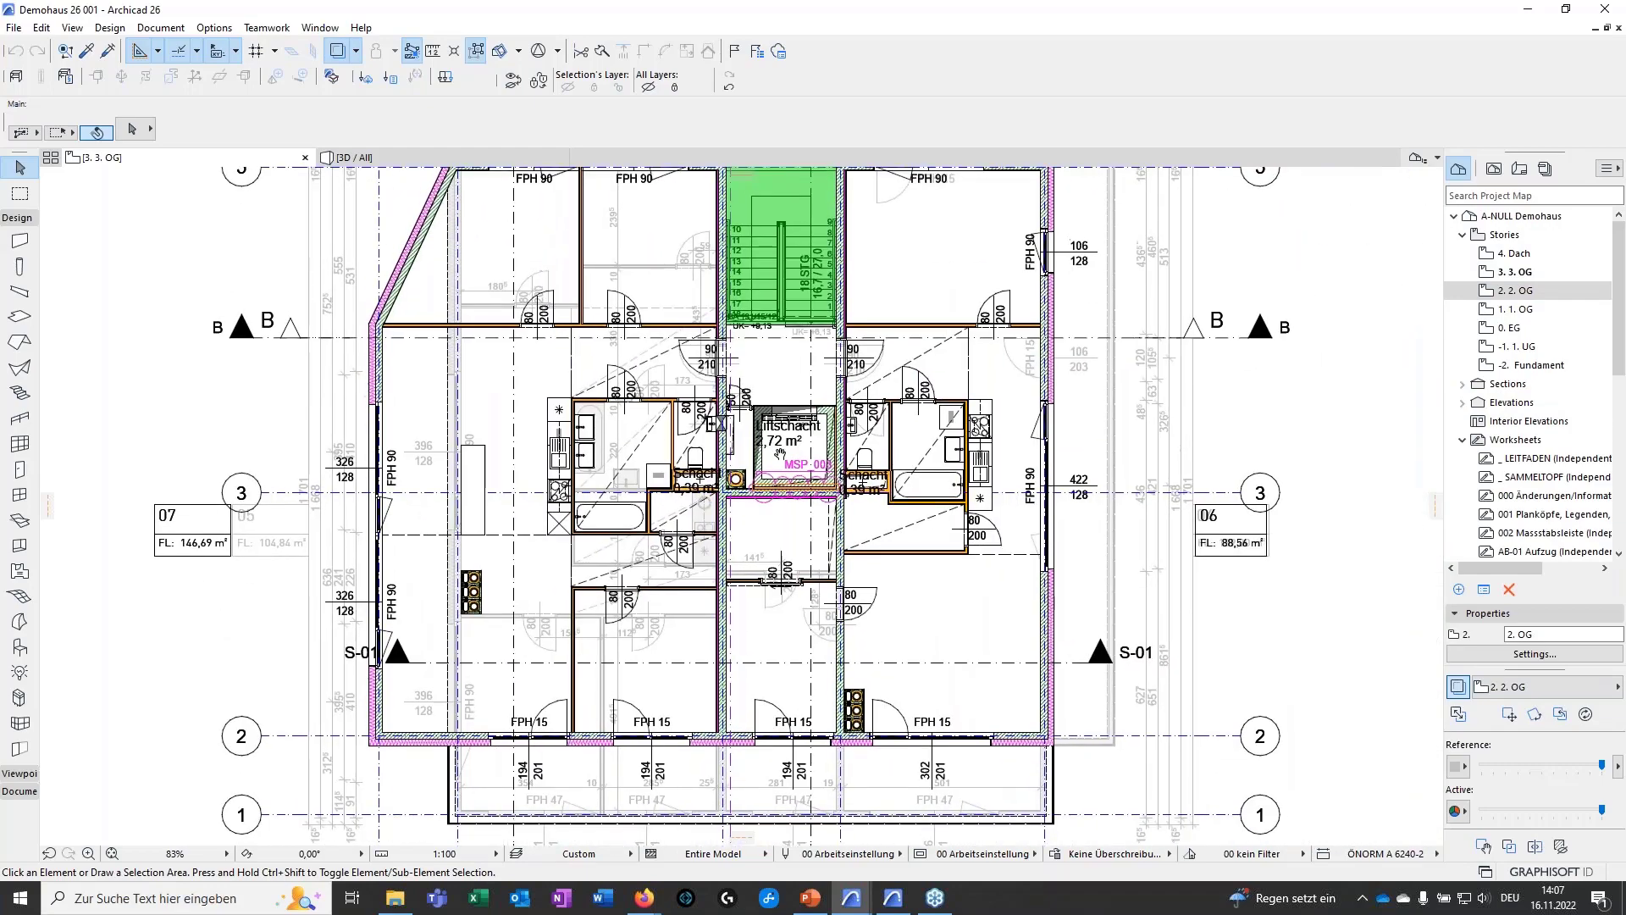
scroll(873, 606, "down", 1)
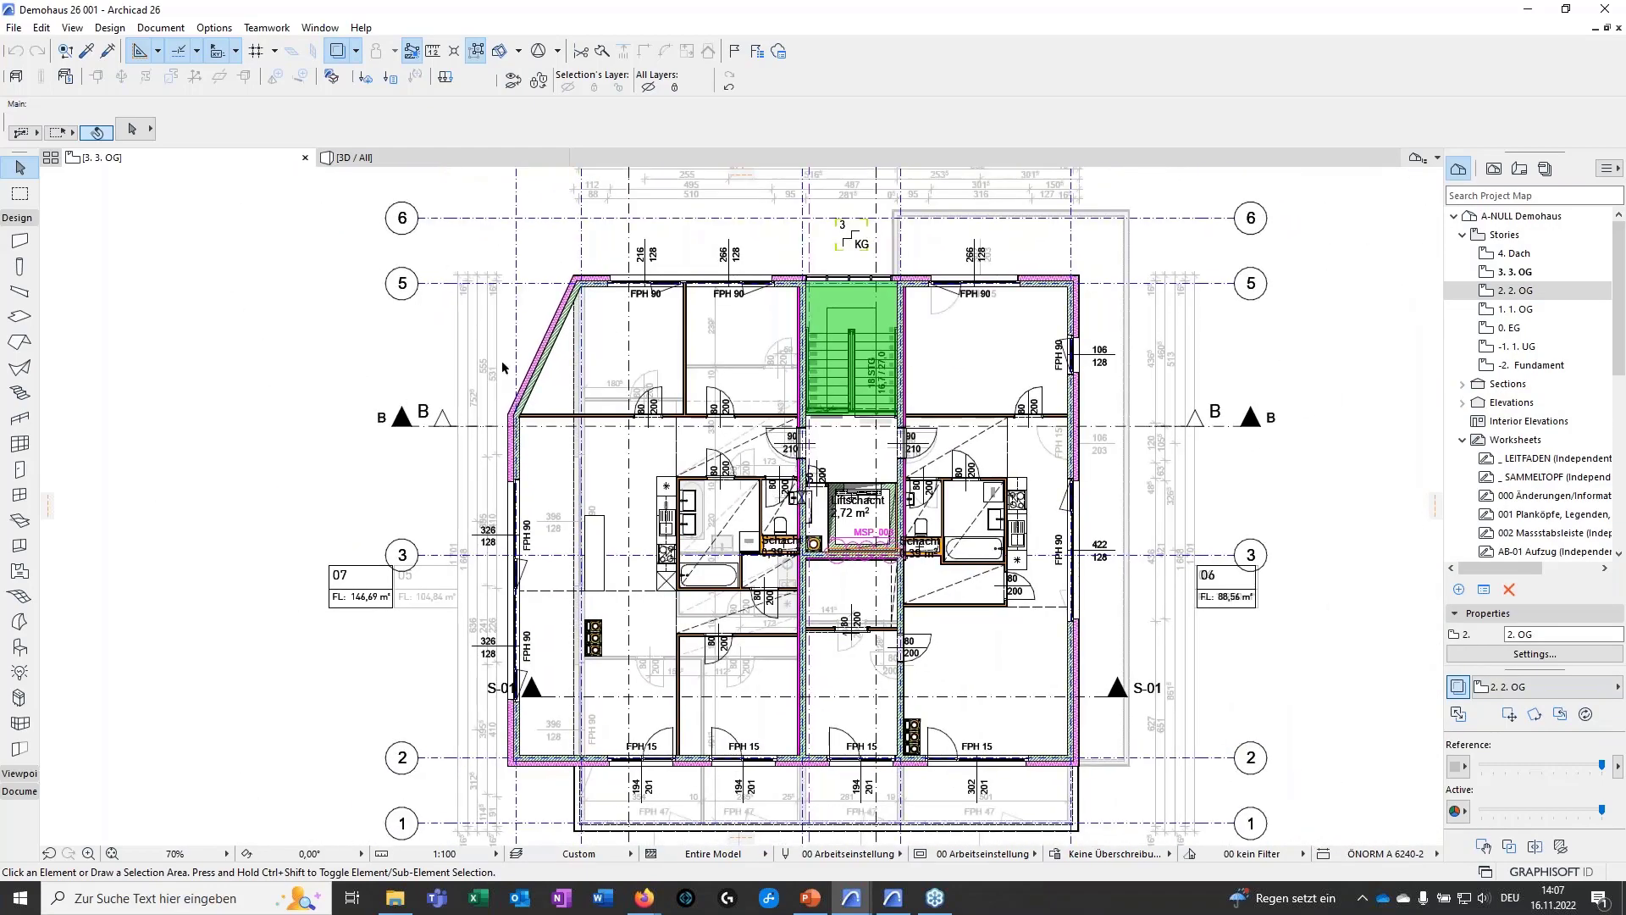
- Switch to the 3D view of the whole building and examine it from the annex side
mouse_move(352, 158)
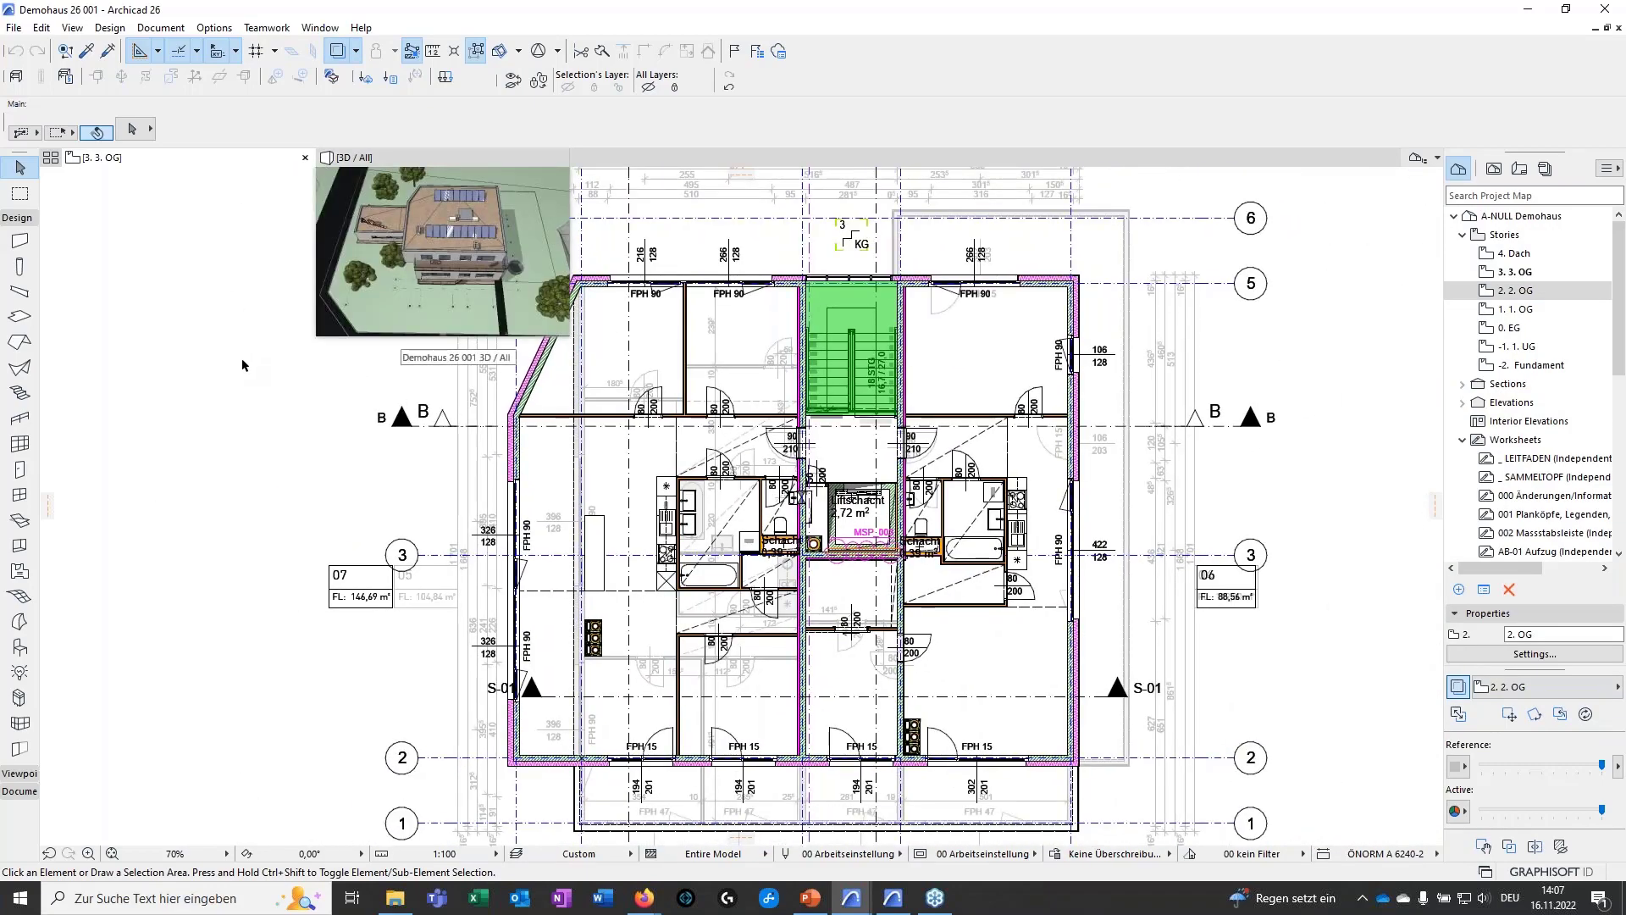
left_click(389, 162)
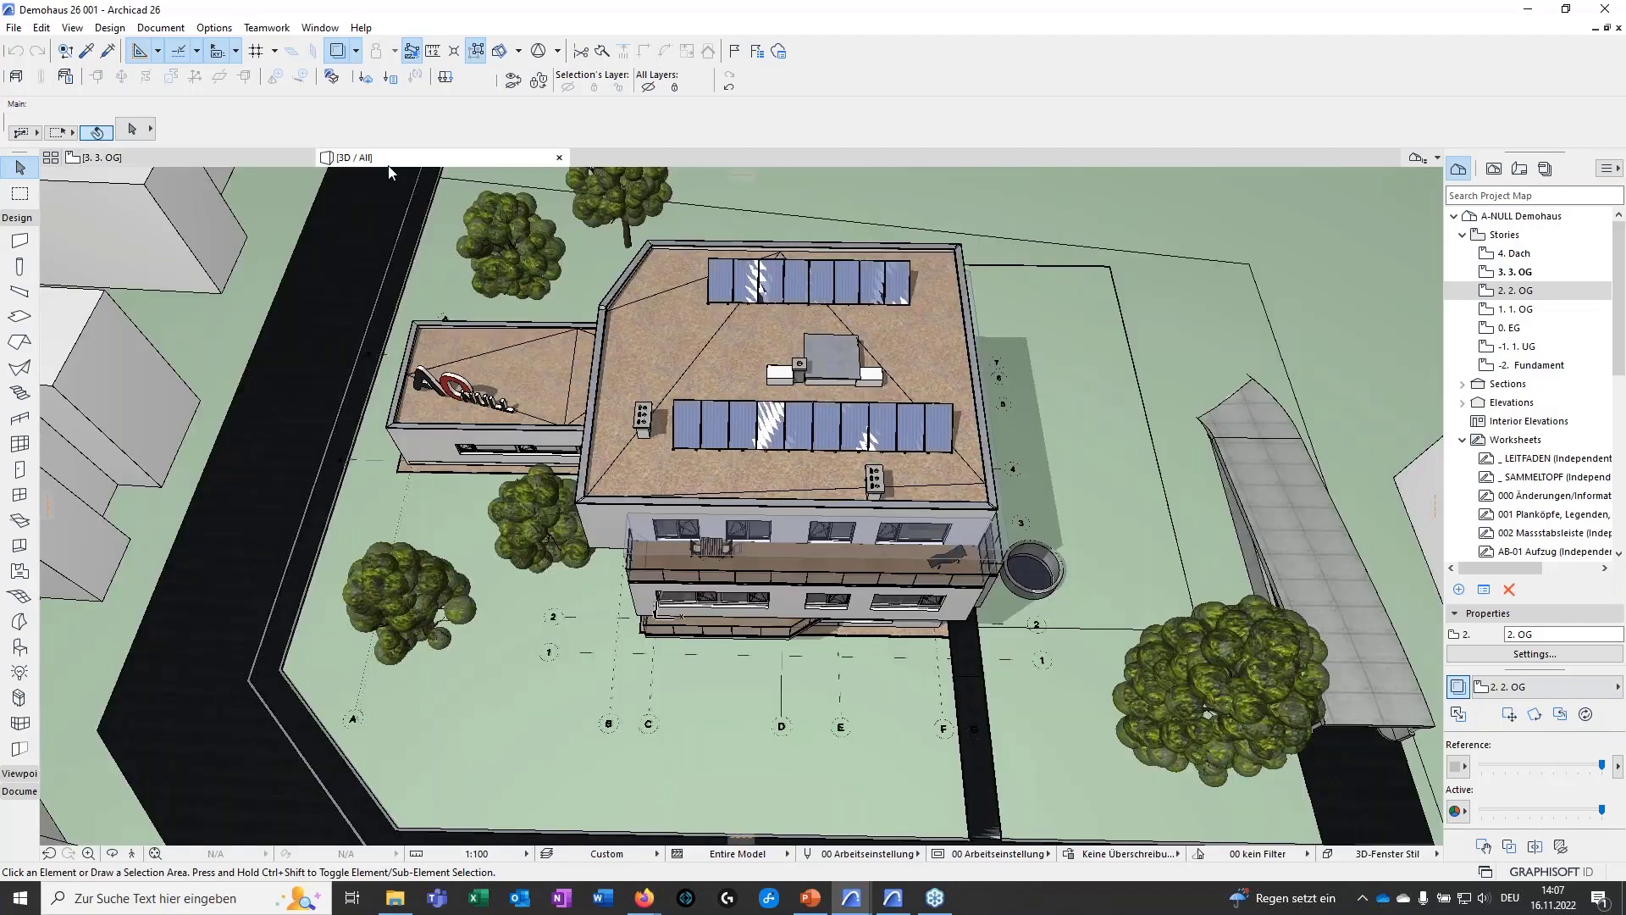
middle_click_drag(466, 600, 813, 426)
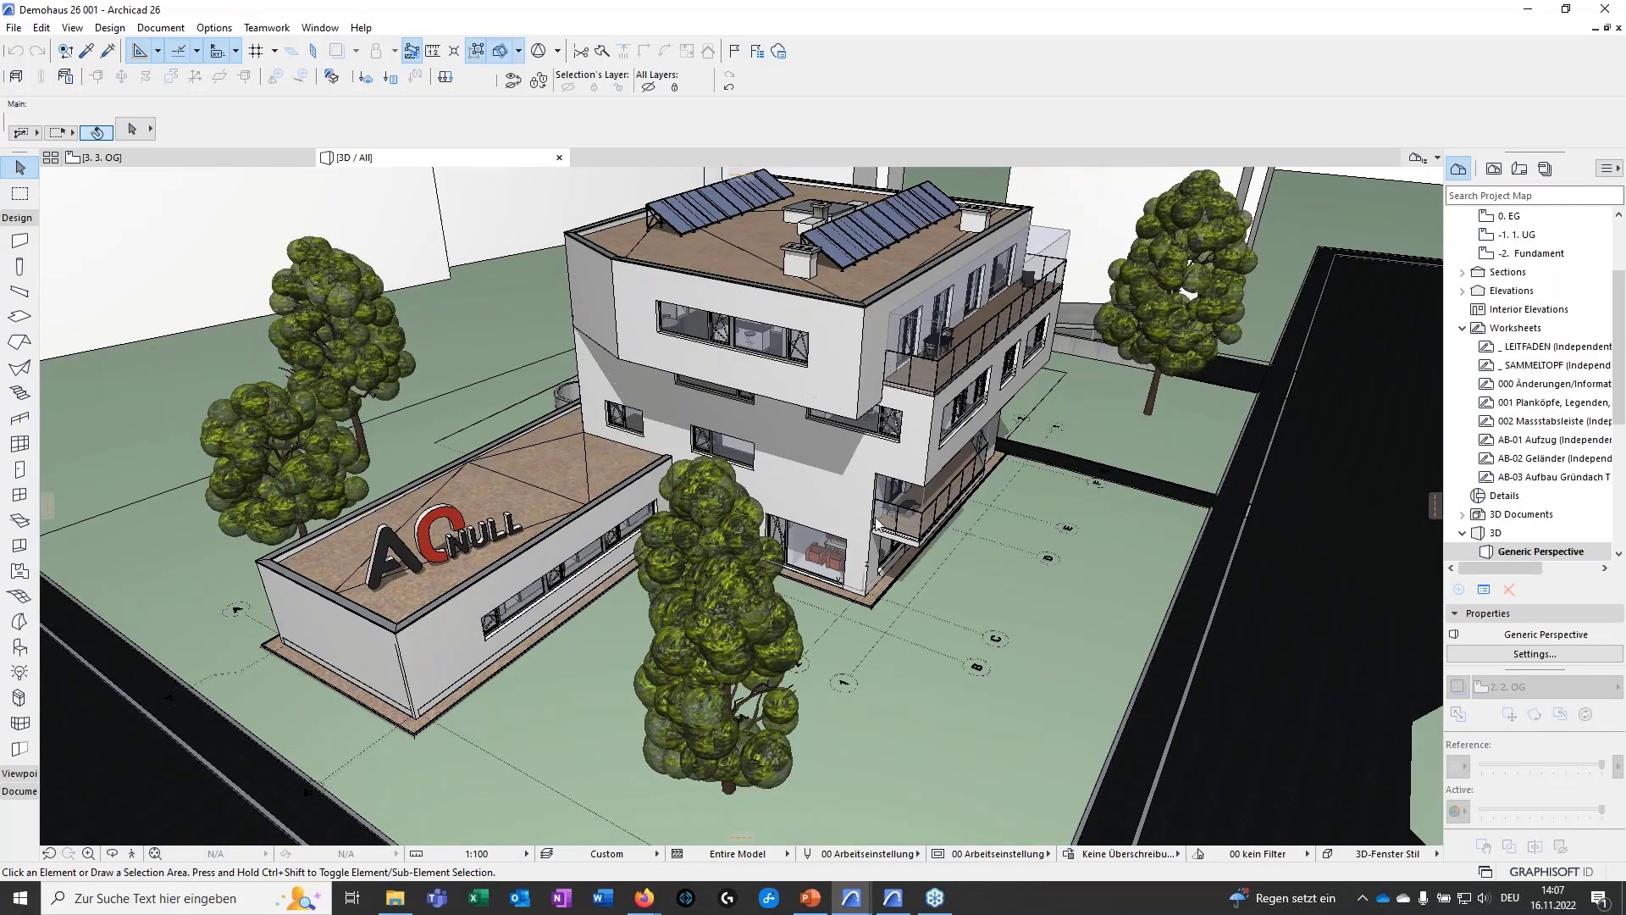
- Examine the storeys, slabs and furnished interiors of the cut-open 3D building model from the side and from above
middle_click_drag(884, 540, 517, 468, "shift")
scroll(1088, 653, "up", 3)
scroll(754, 498, "up", 3)
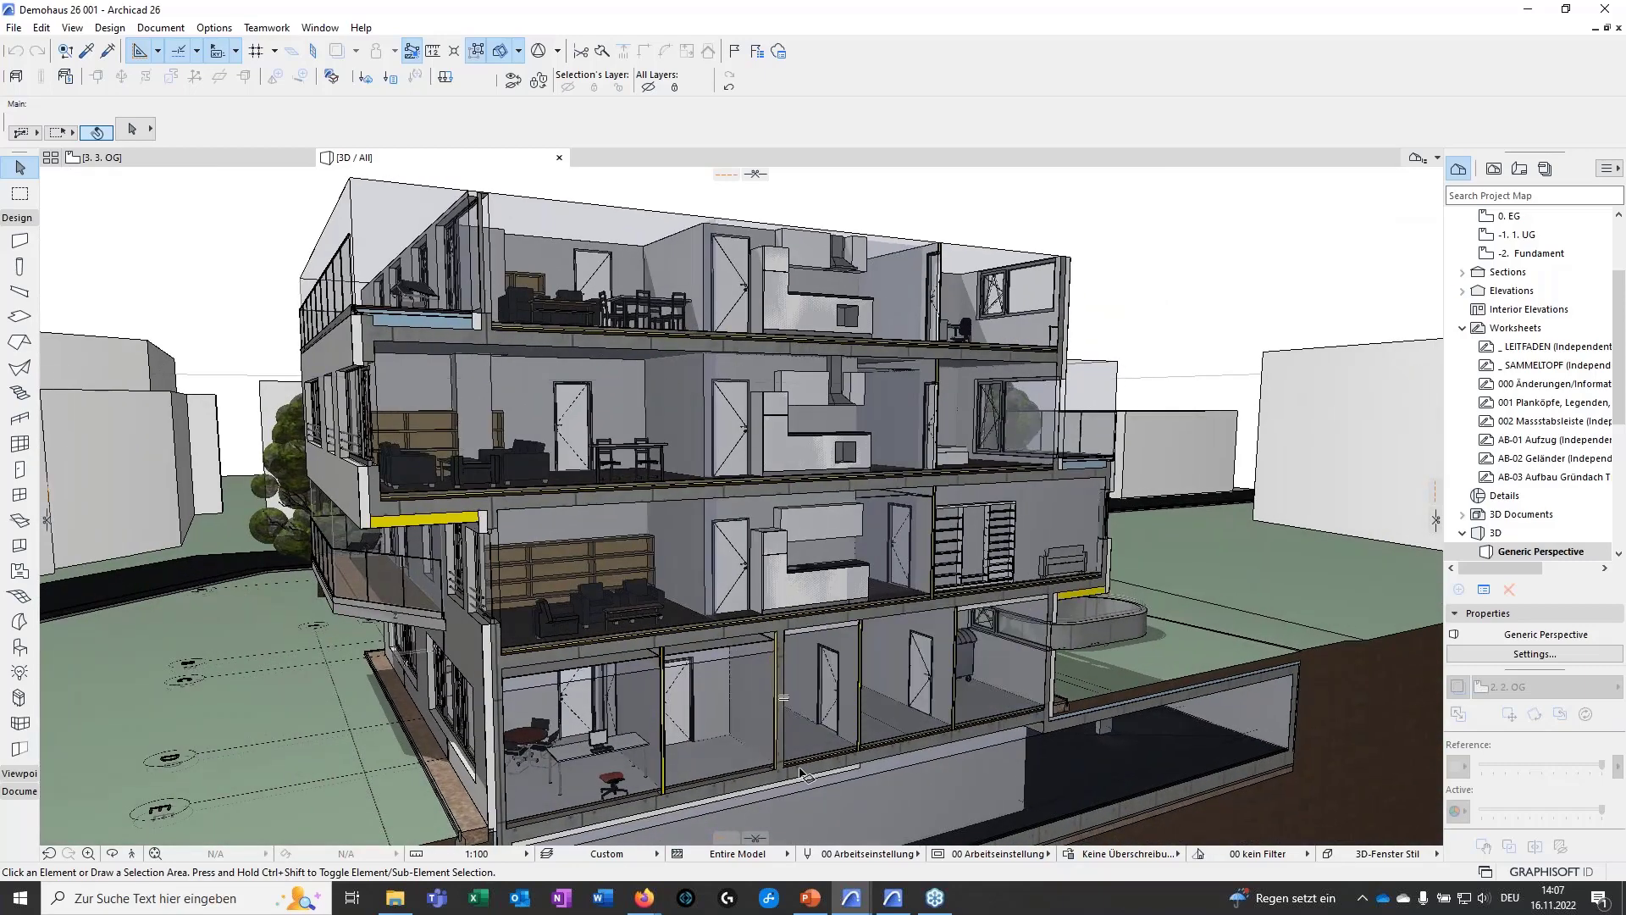
scroll(649, 549, "up", 2)
scroll(648, 549, "up", 2)
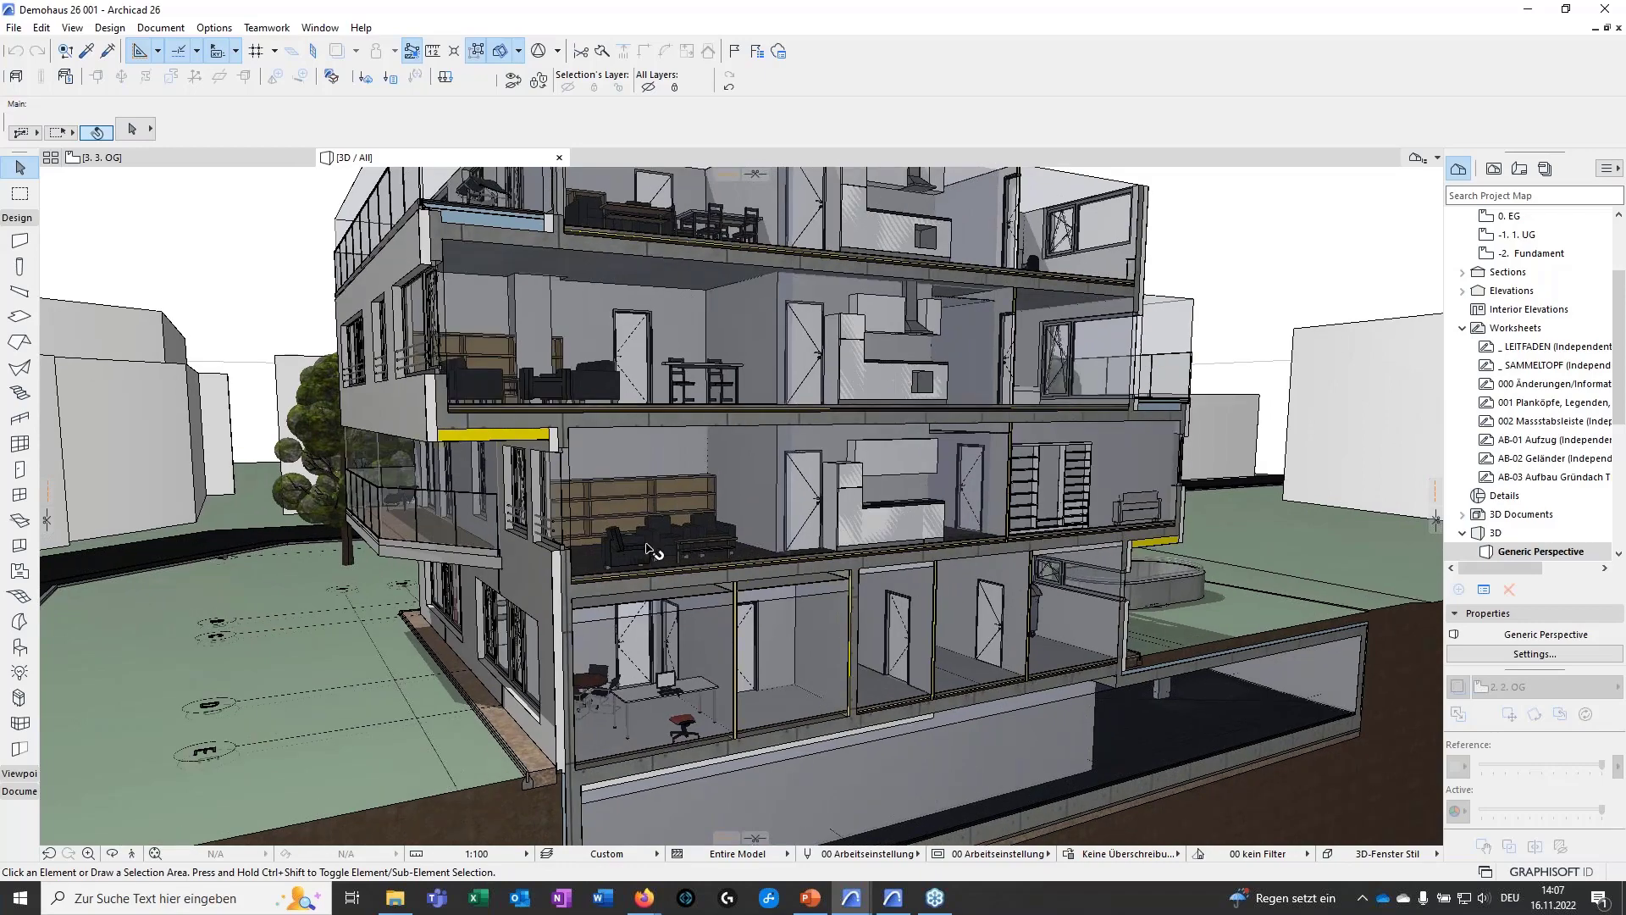
scroll(648, 549, "up", 5)
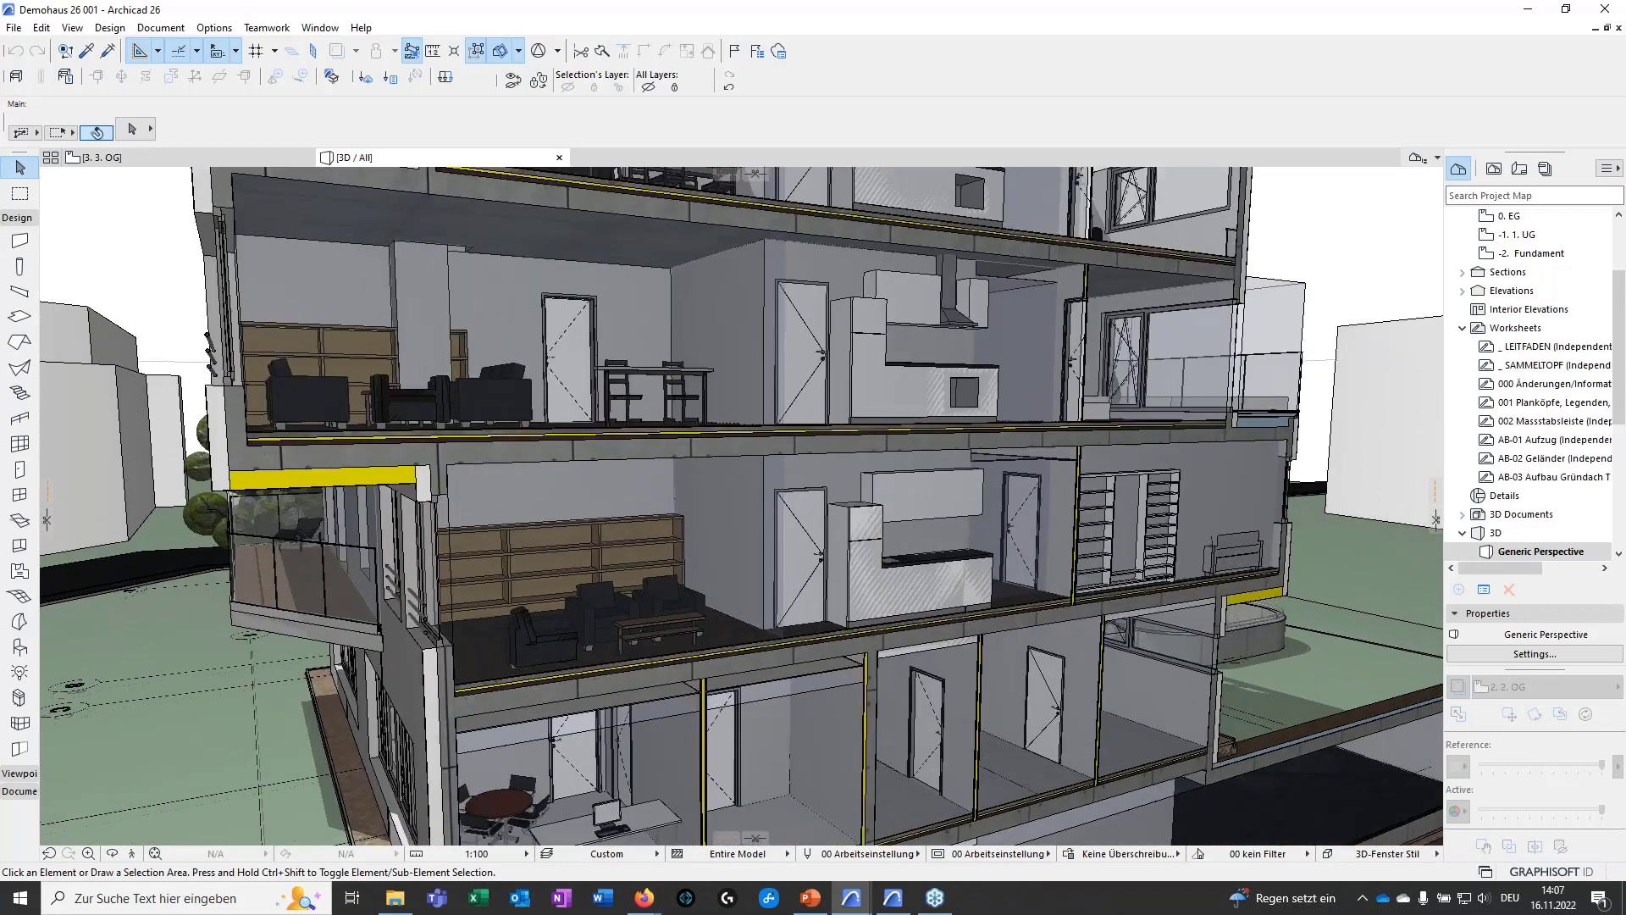
middle_click_drag(649, 549, 474, 398, "shift")
scroll(801, 491, "down", 6)
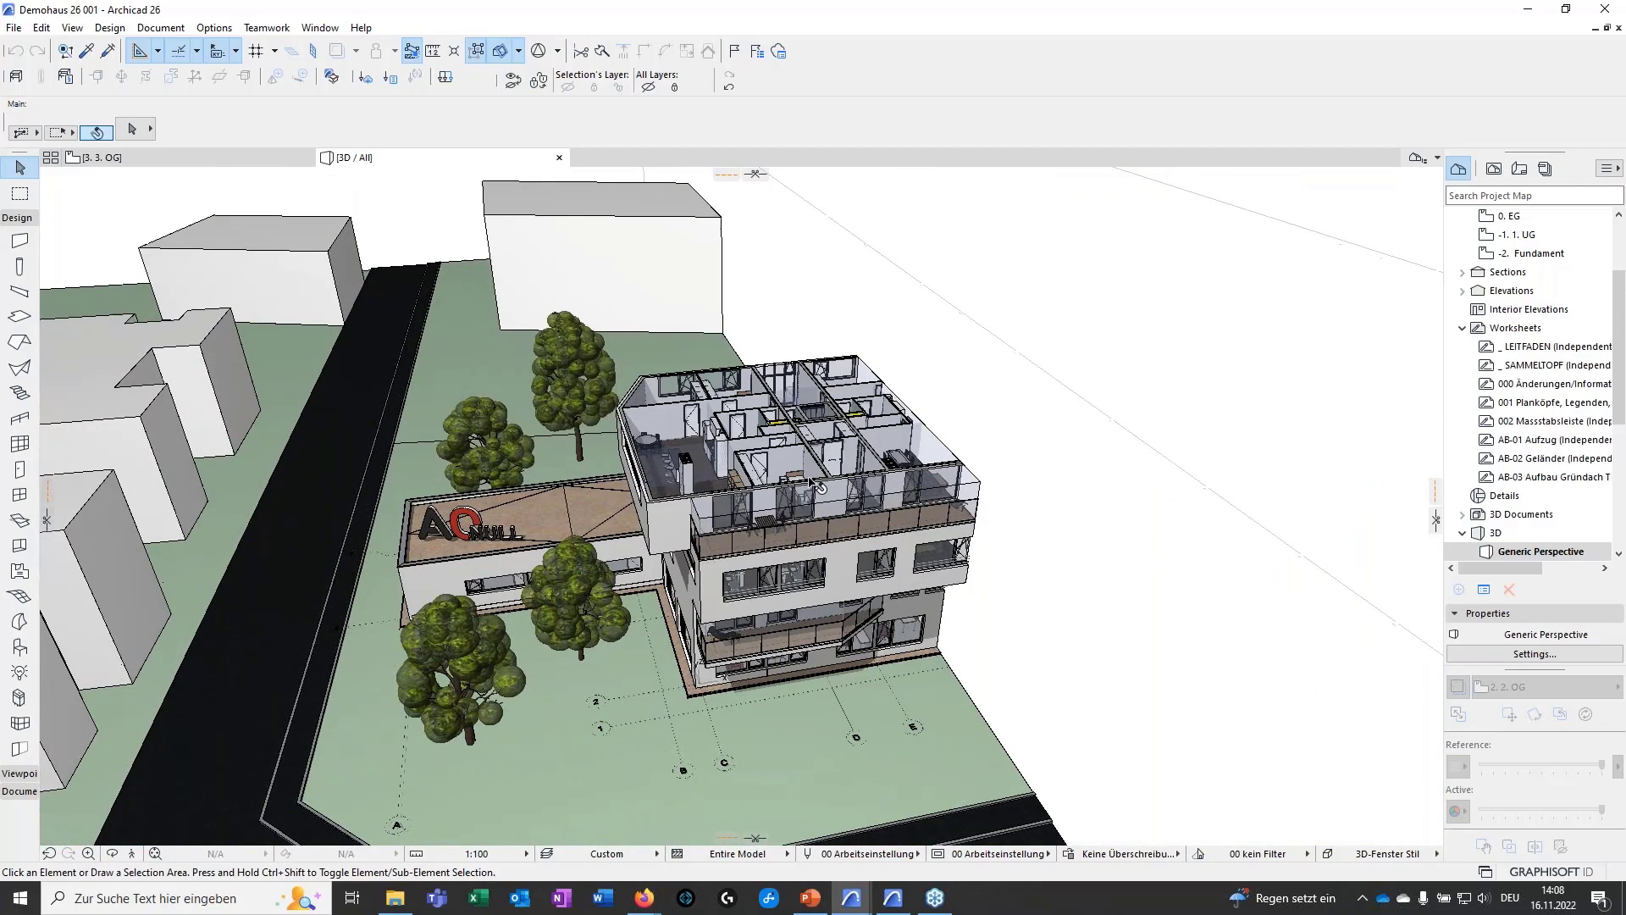
- Turn off the 3D cutaway and set the partial structure display to the core of load-bearing elements
middle_click_drag(800, 491, 1139, 469, "shift")
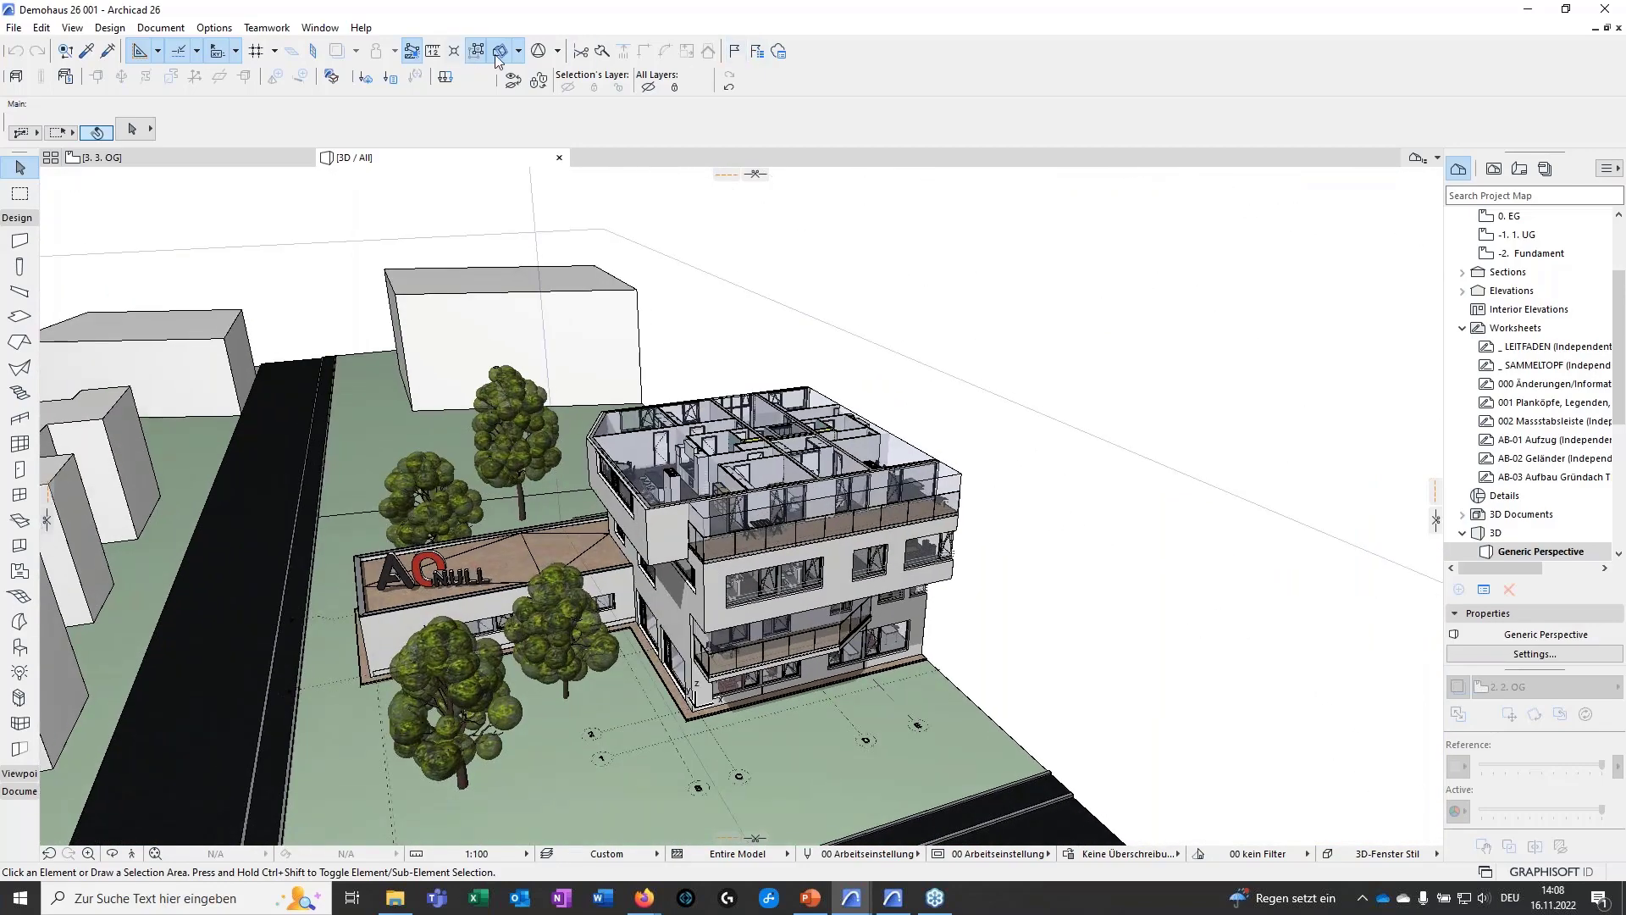
left_click(505, 50)
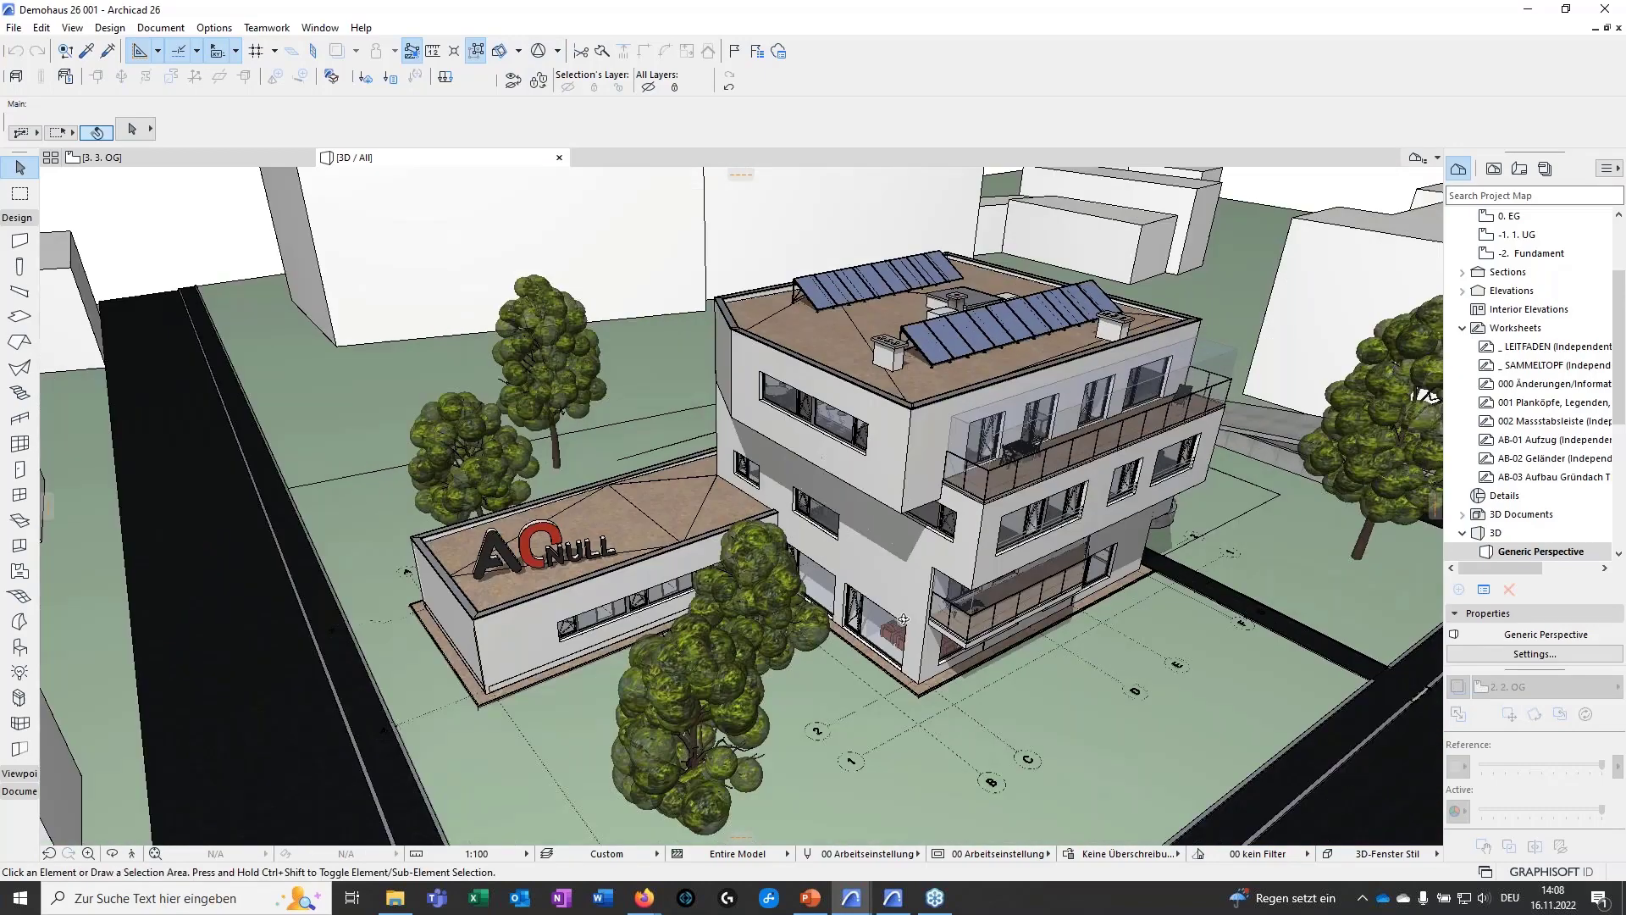
left_click(737, 854)
left_click(867, 838)
left_click_drag(835, 594, 769, 614)
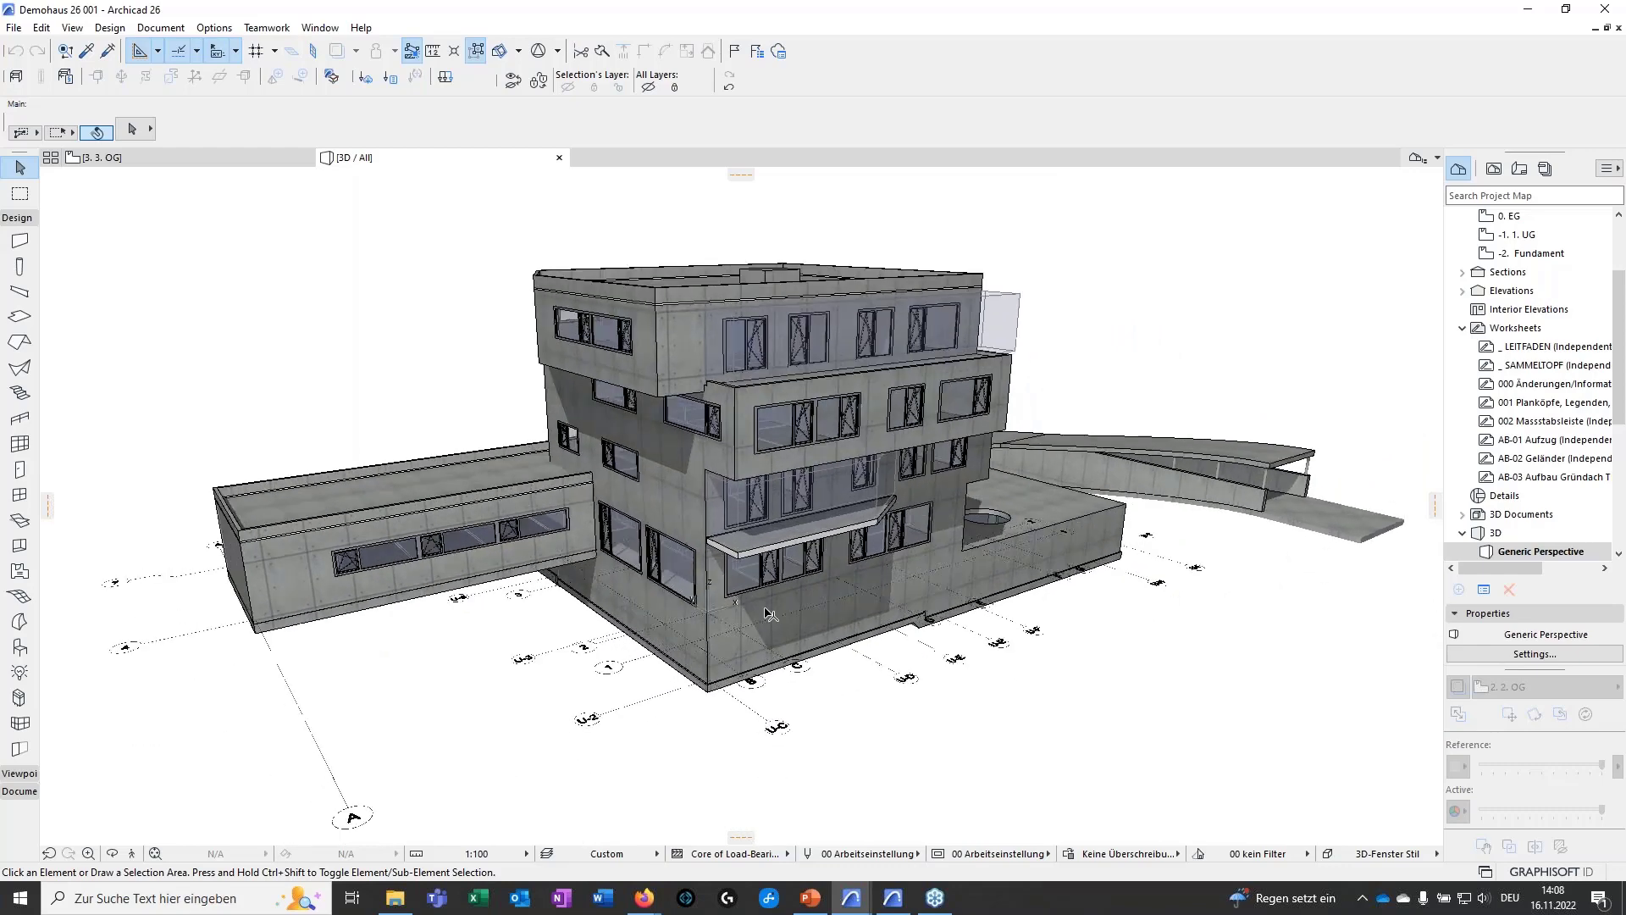
- Filter the elements shown in 3D so that windows and doors are hidden
scroll(1524, 423, "up", 2)
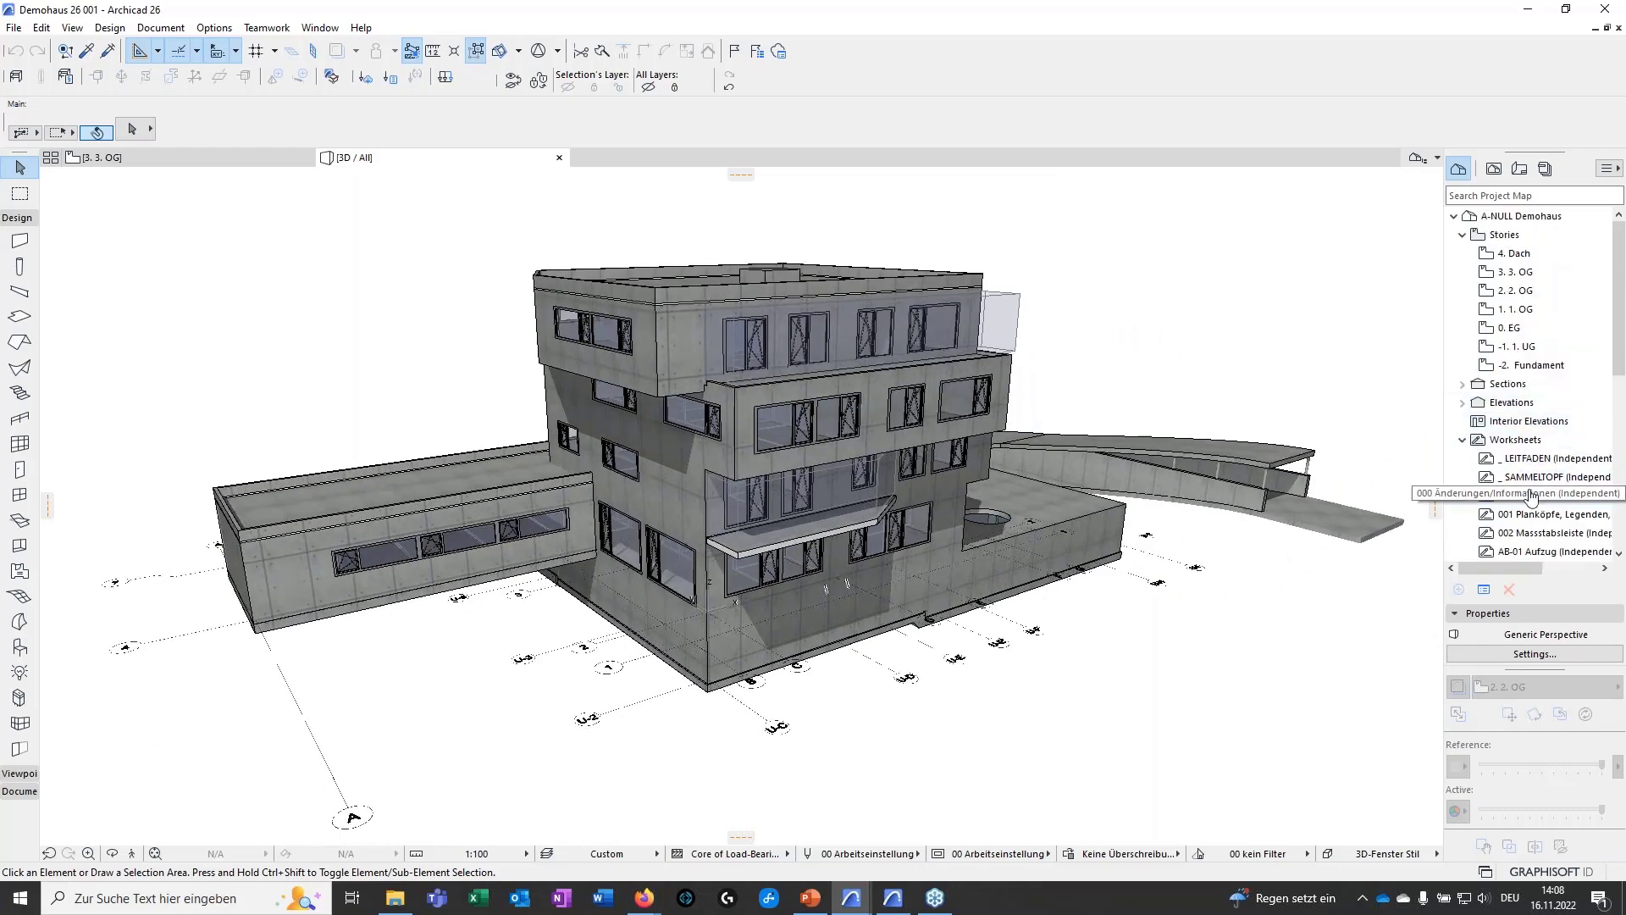
scroll(1537, 442, "down", 1)
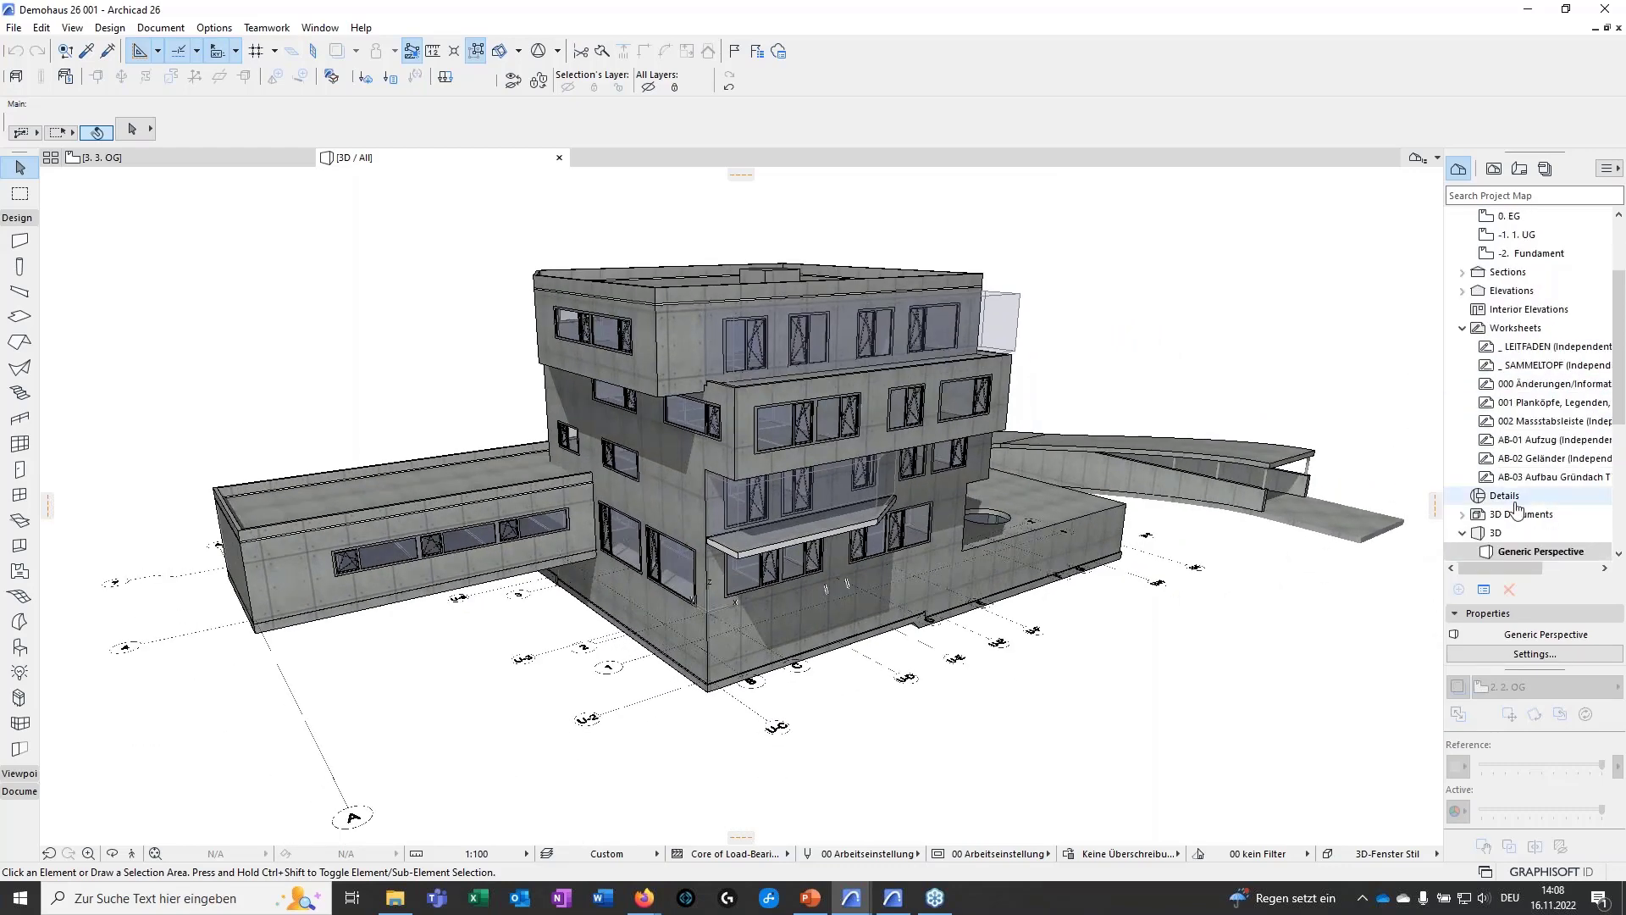
right_click(1516, 551)
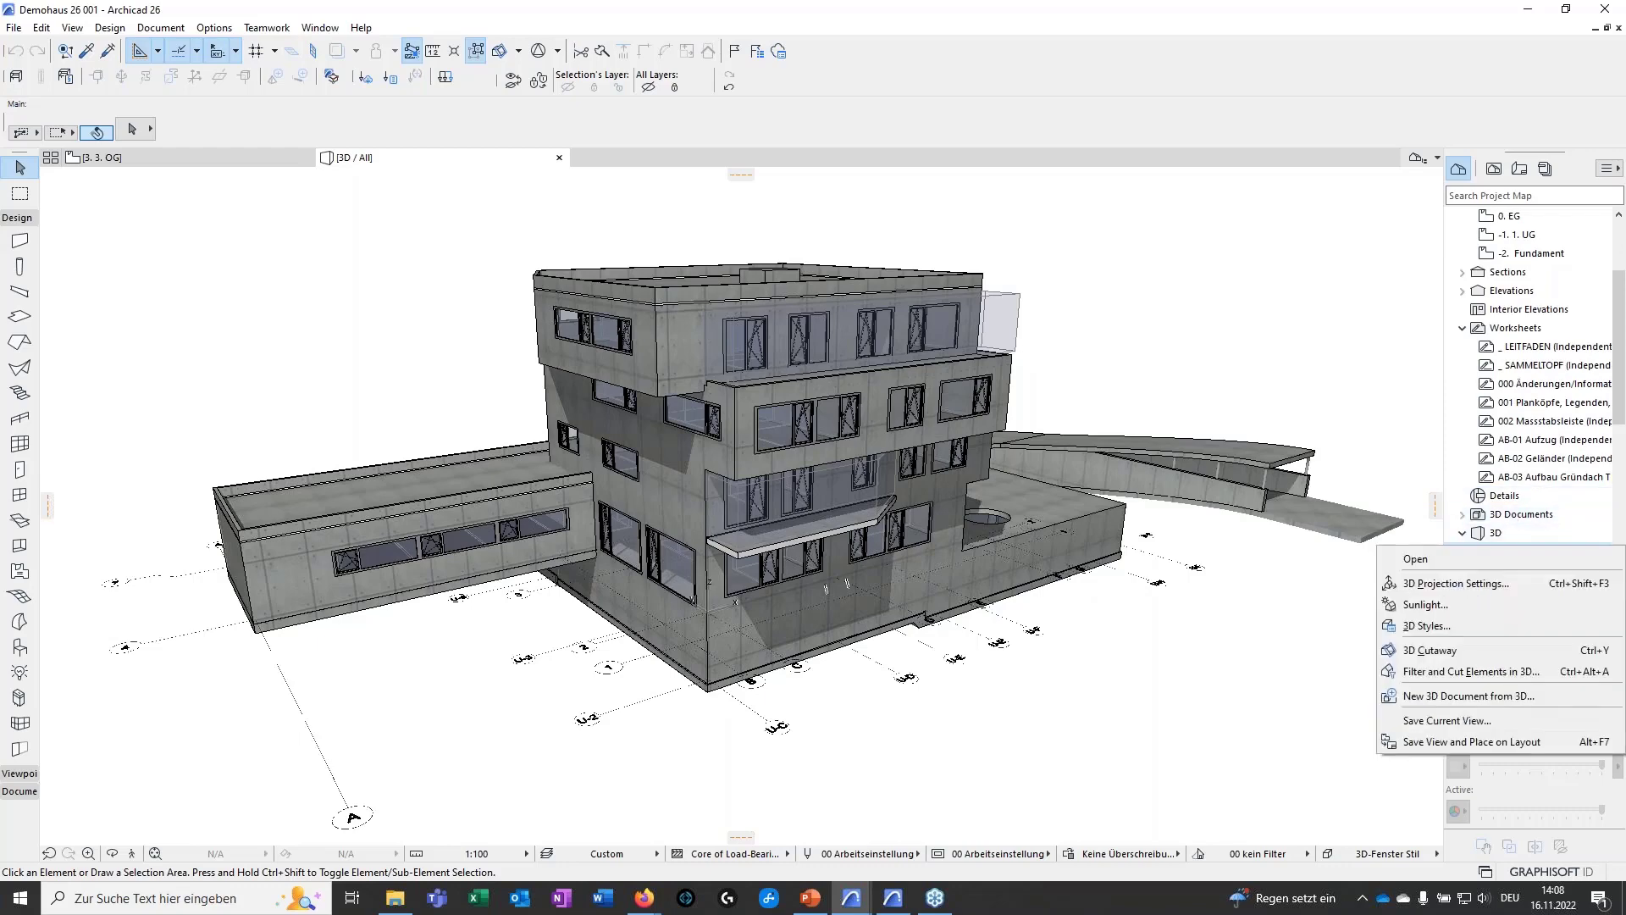
left_click(1455, 673)
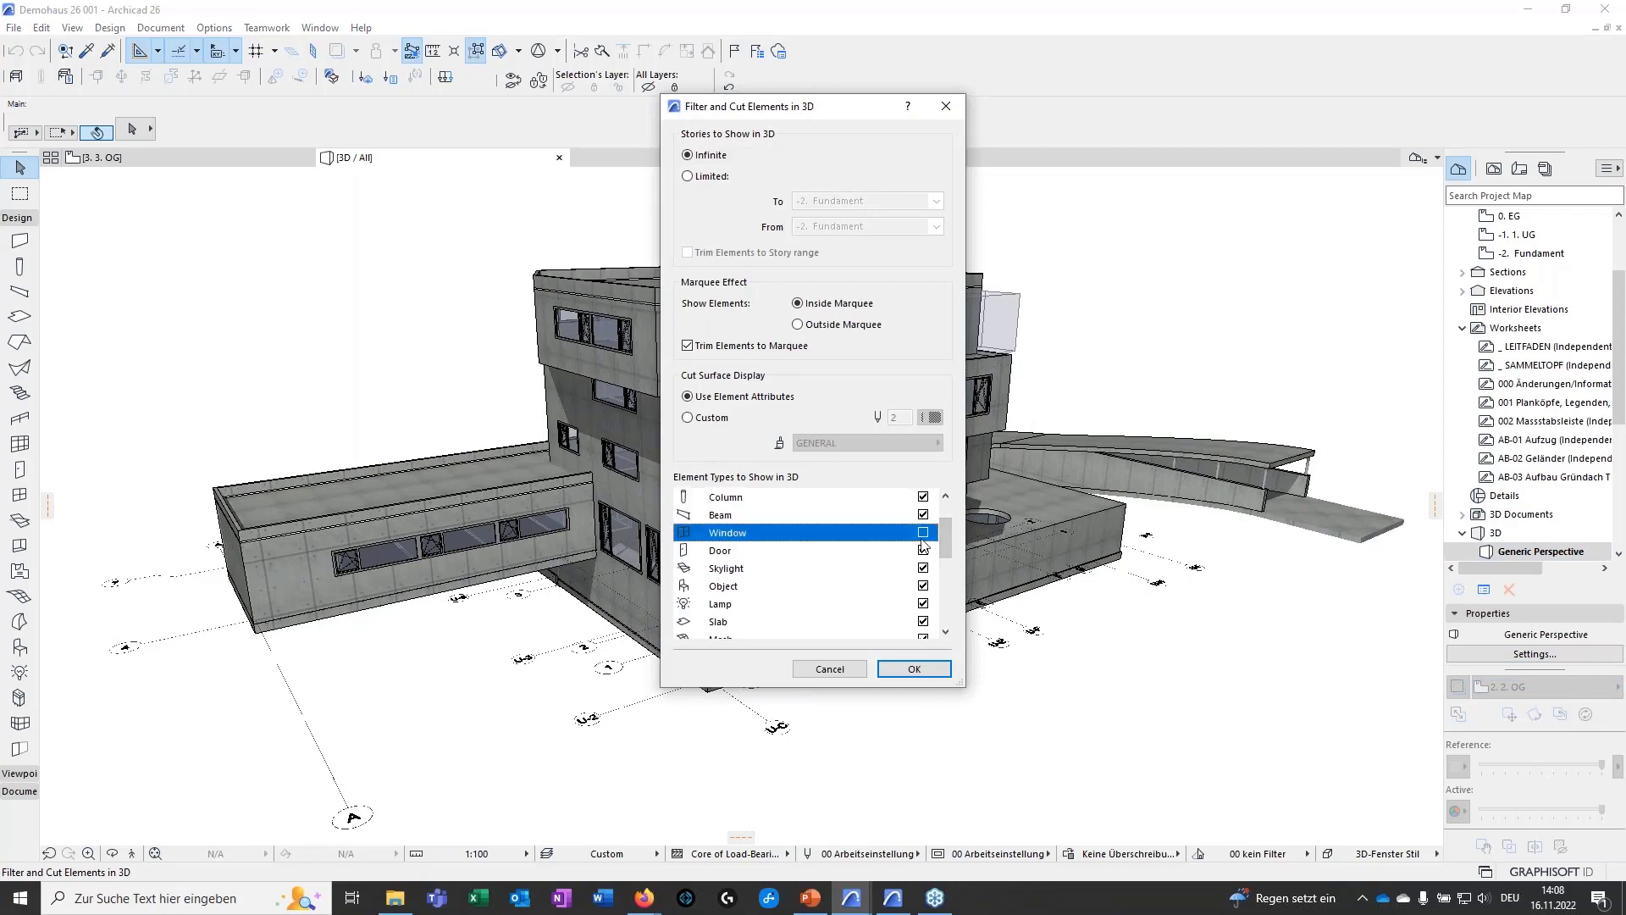
scroll(929, 576, "down", 2)
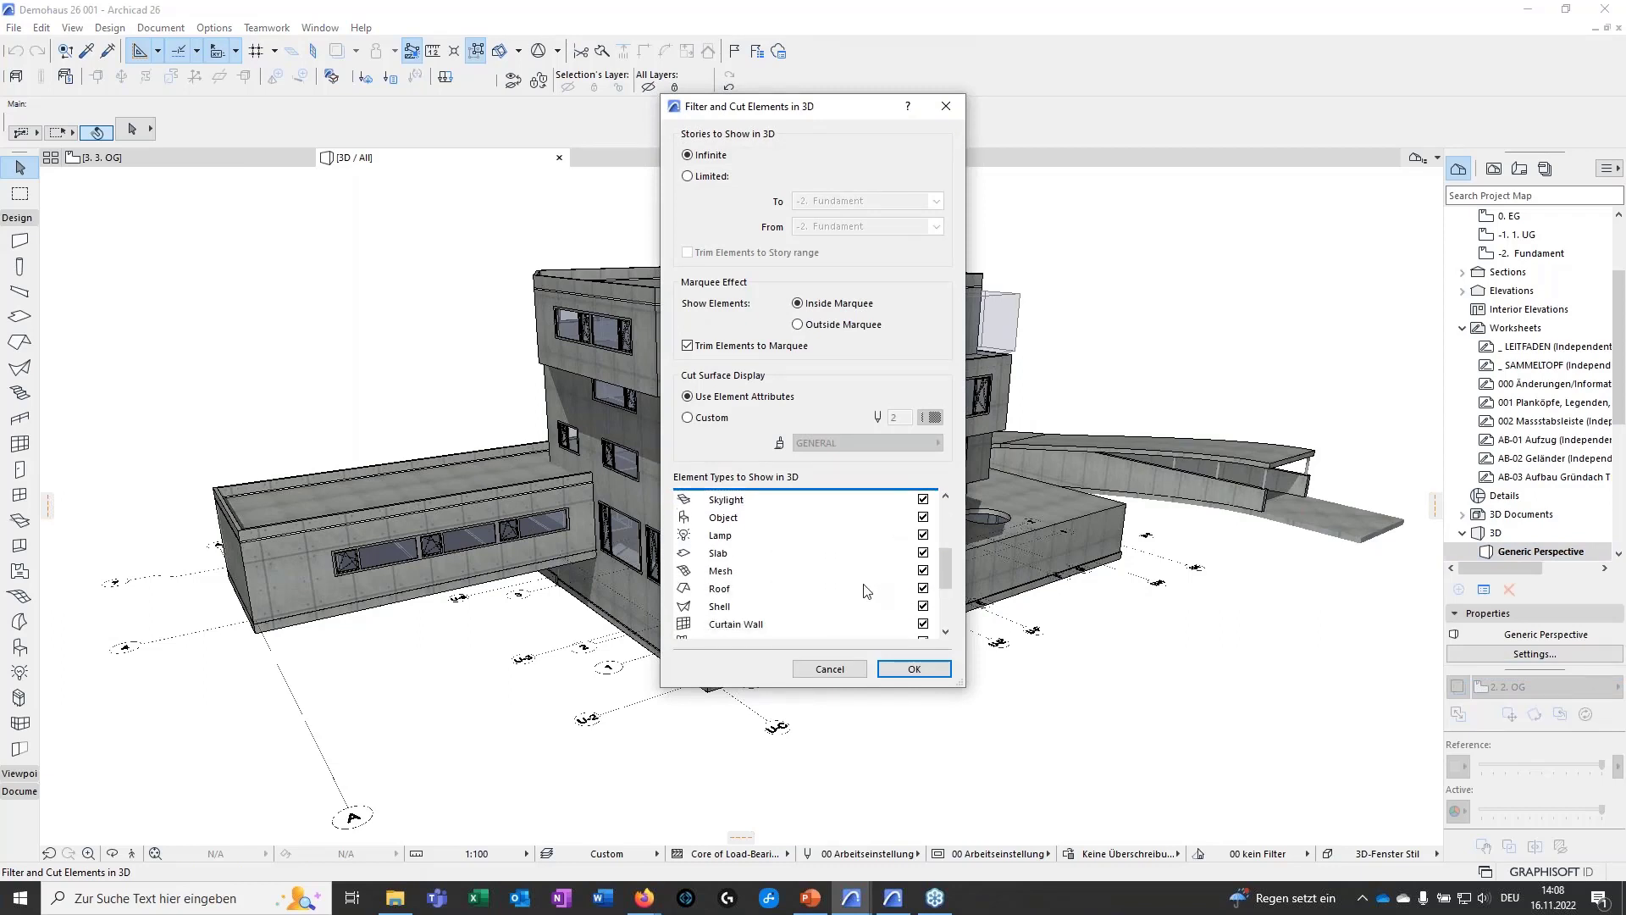
left_click(923, 586)
left_click(913, 669)
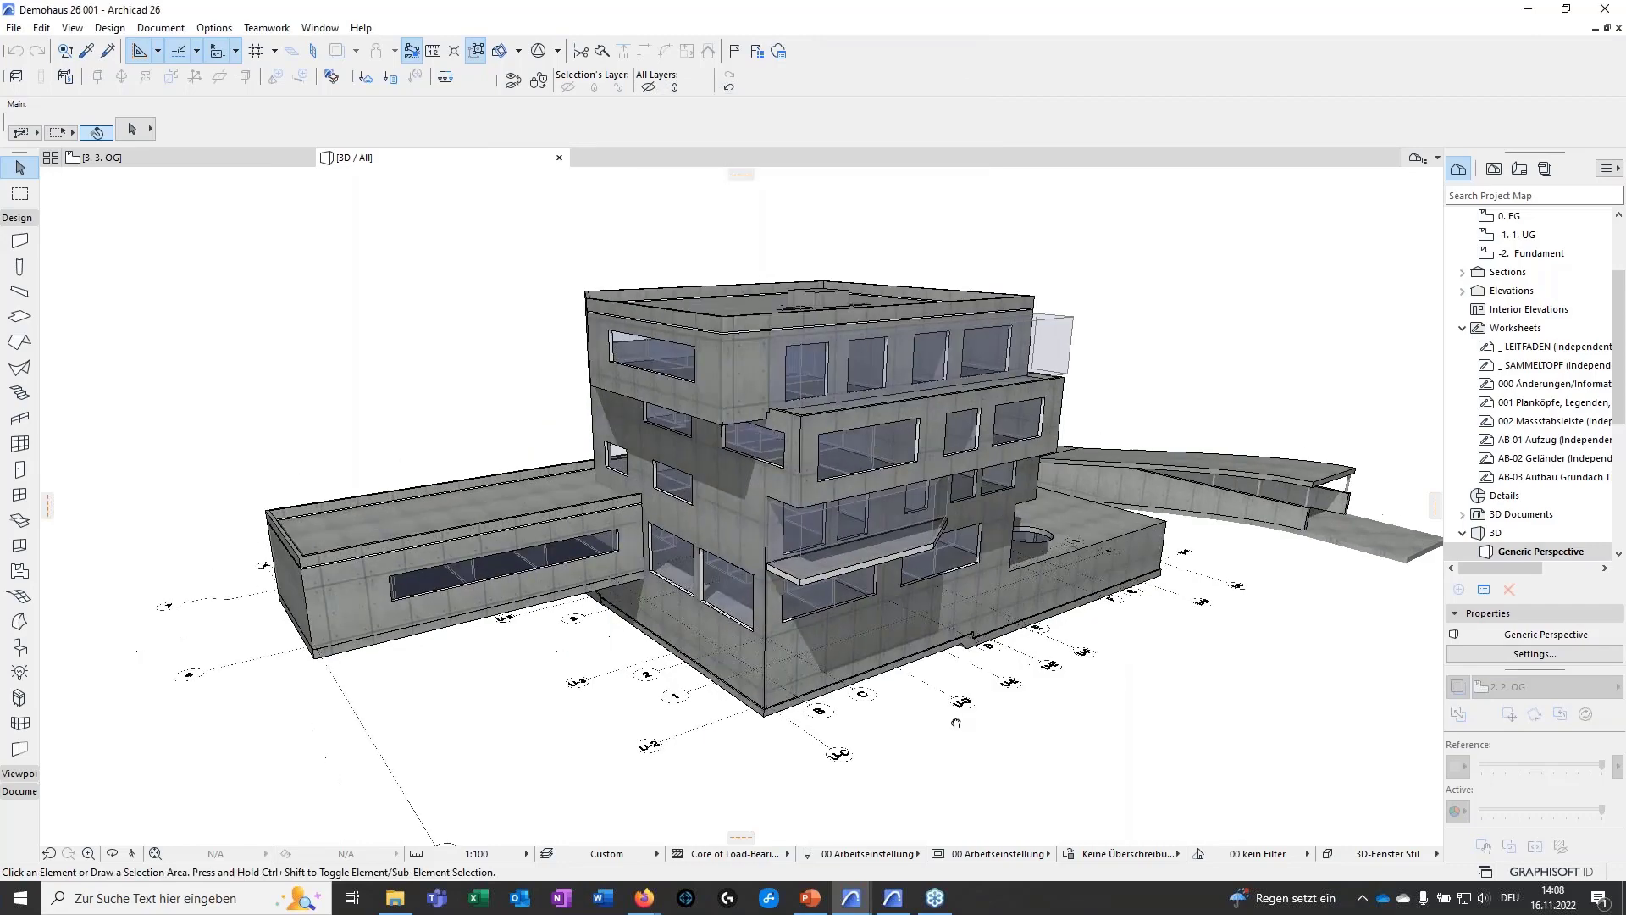
- Examine the wall openings and load-bearing concrete shell up close along the balcony facade and around to the stairwell side
scroll(1098, 622, "up", 10)
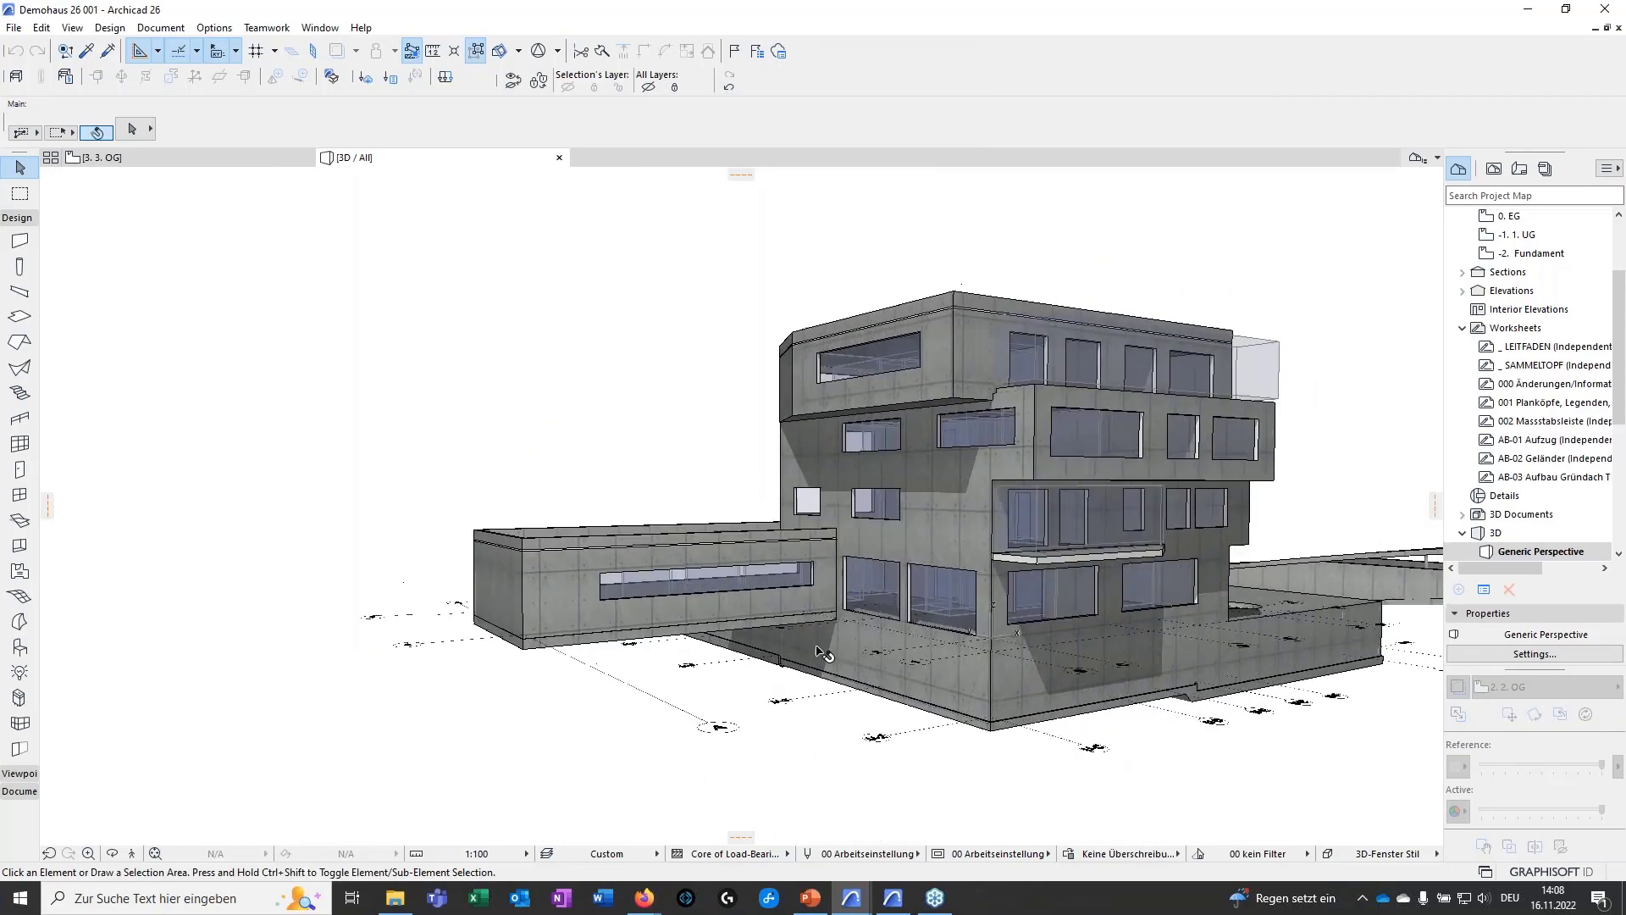
middle_click_drag(1091, 617, 1026, 594, "shift")
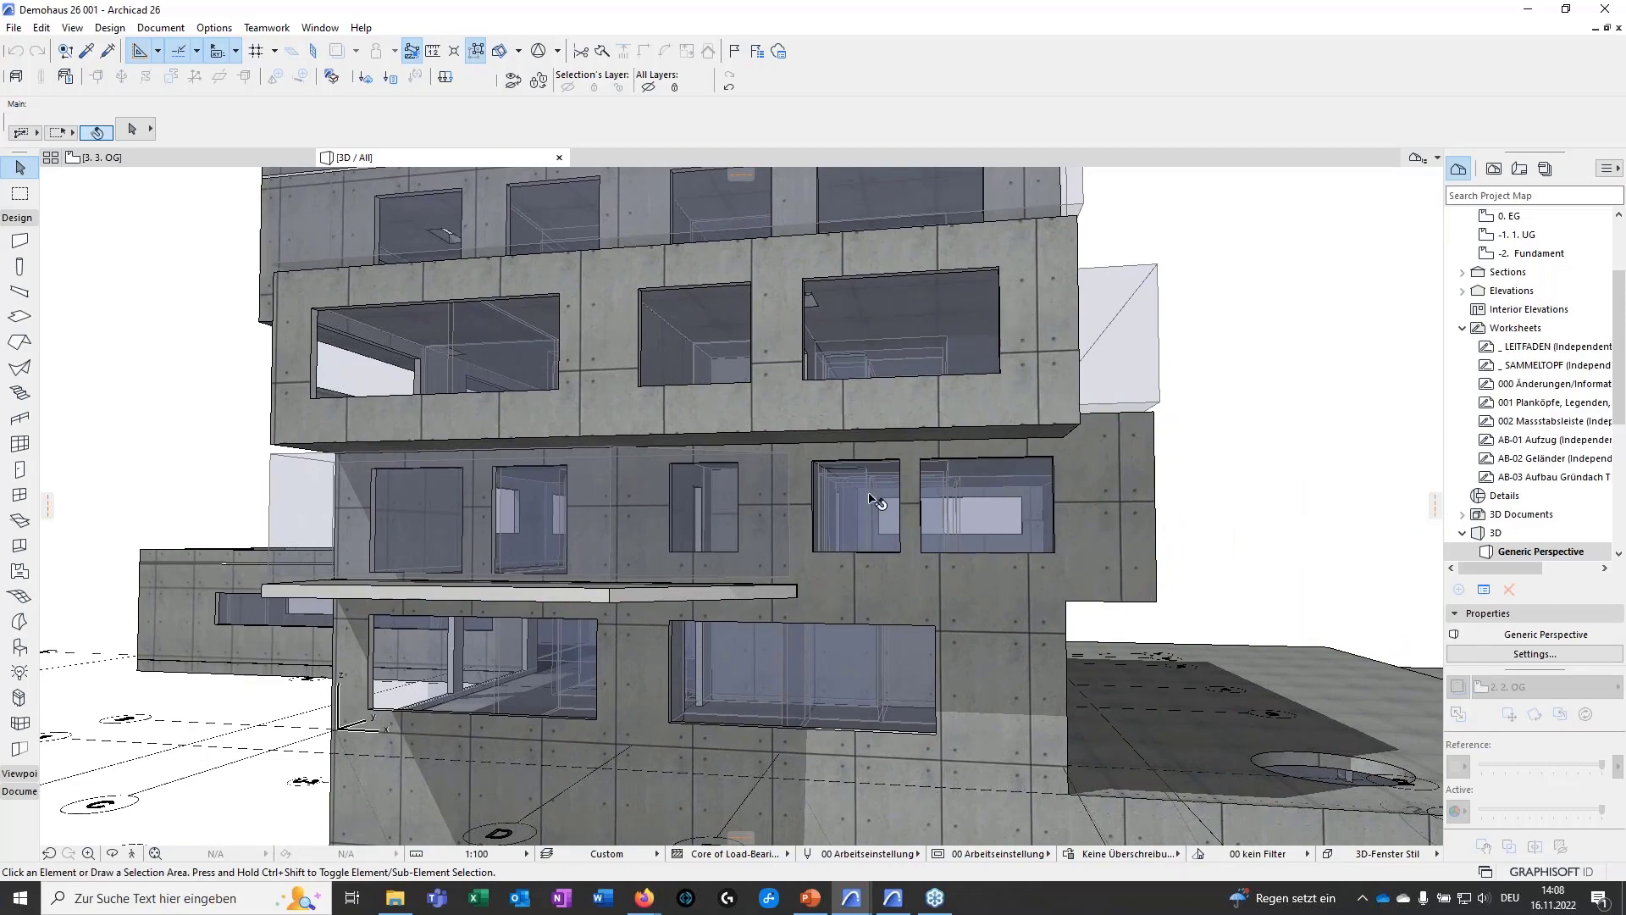
scroll(1010, 574, "up", 10)
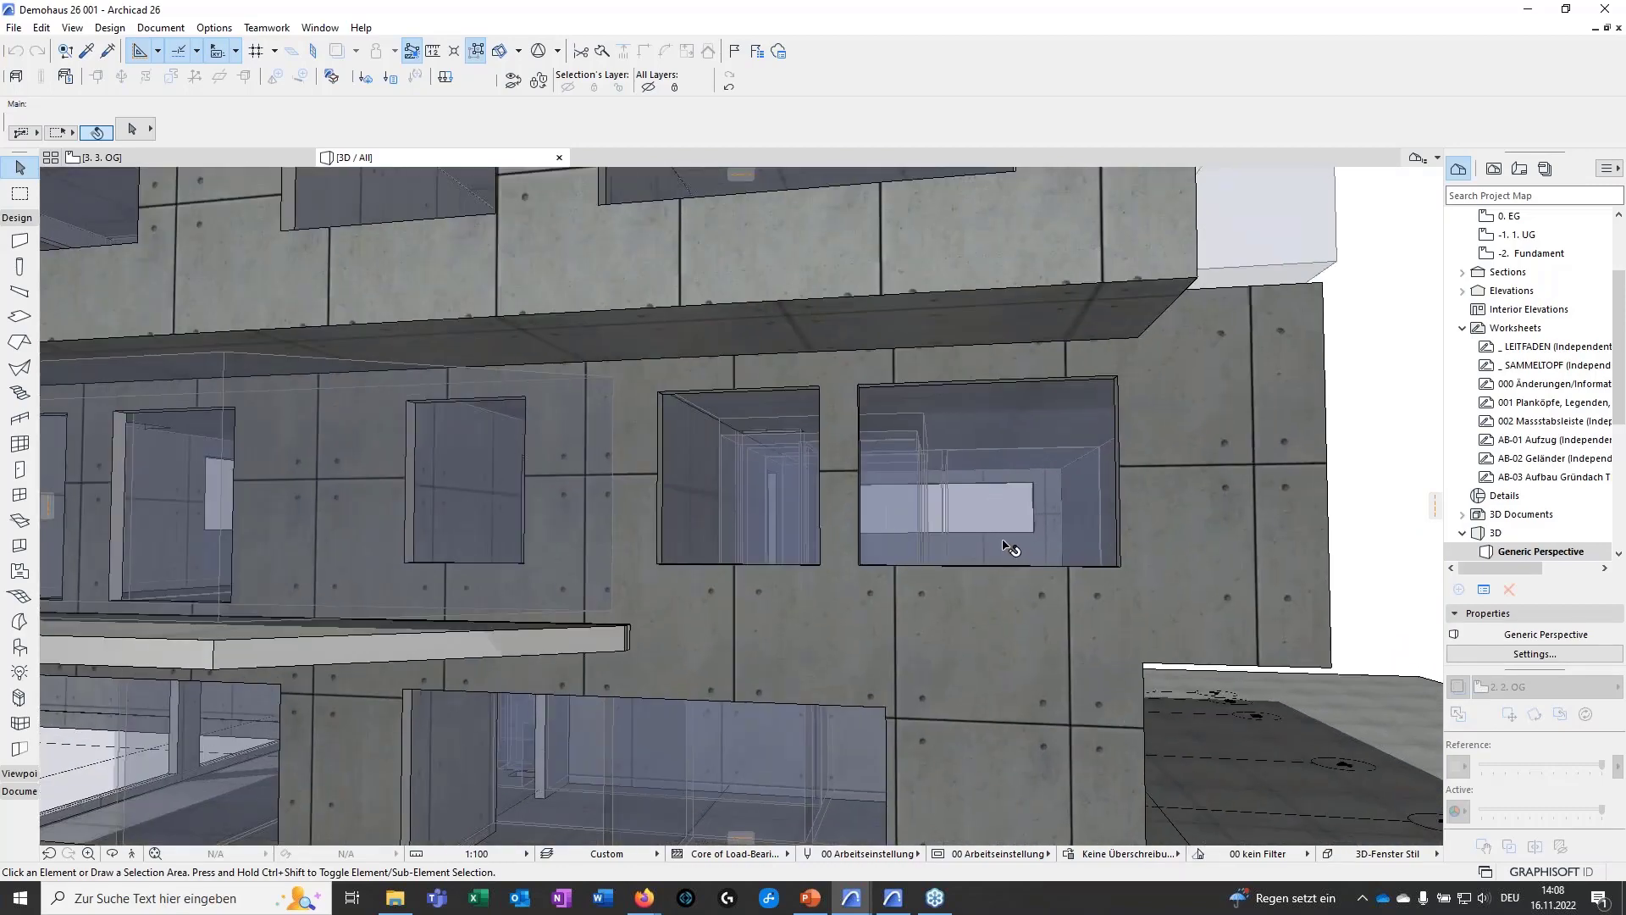
scroll(993, 520, "down", 8)
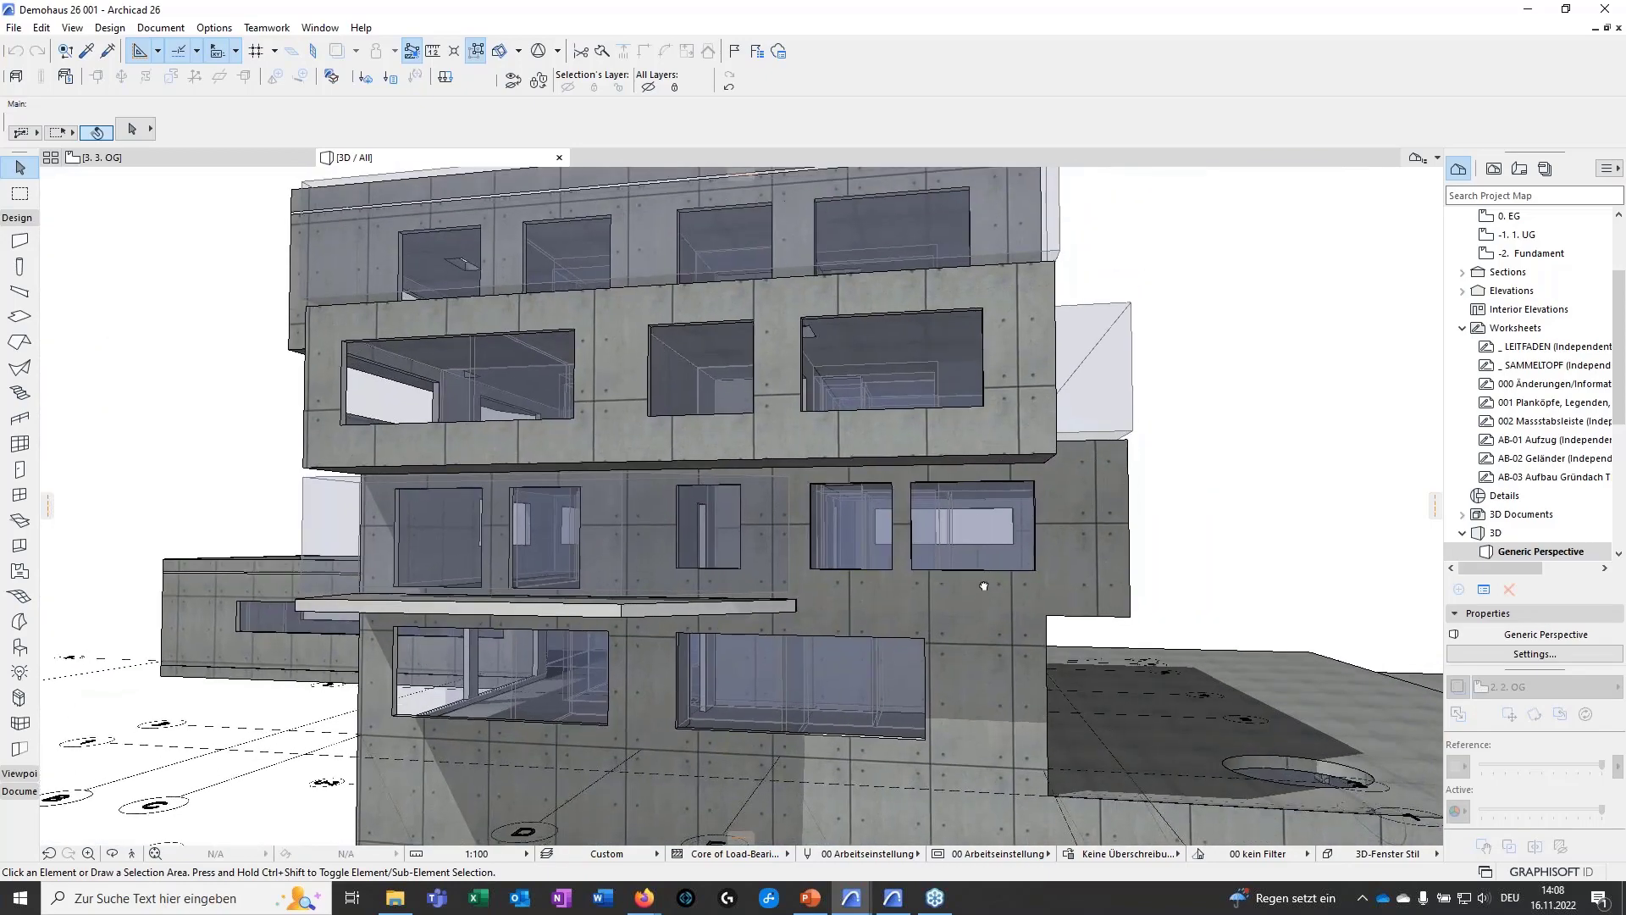
middle_click_drag(1033, 574, 1023, 577, "shift")
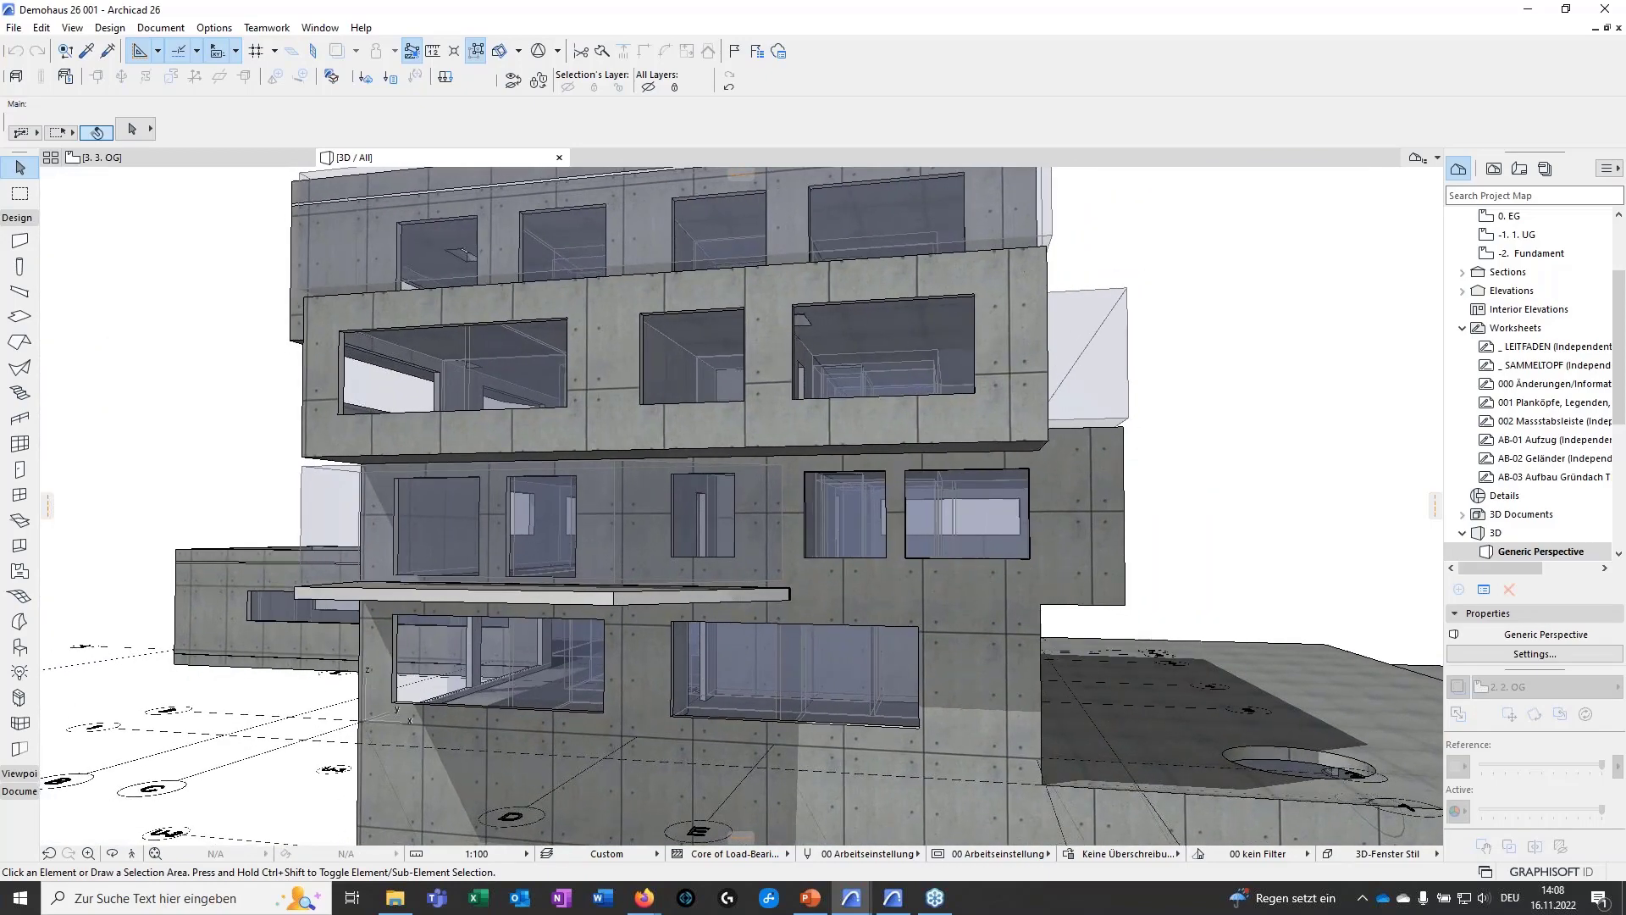
middle_click_drag(1122, 588, 1004, 609, "shift")
scroll(936, 537, "up", 1)
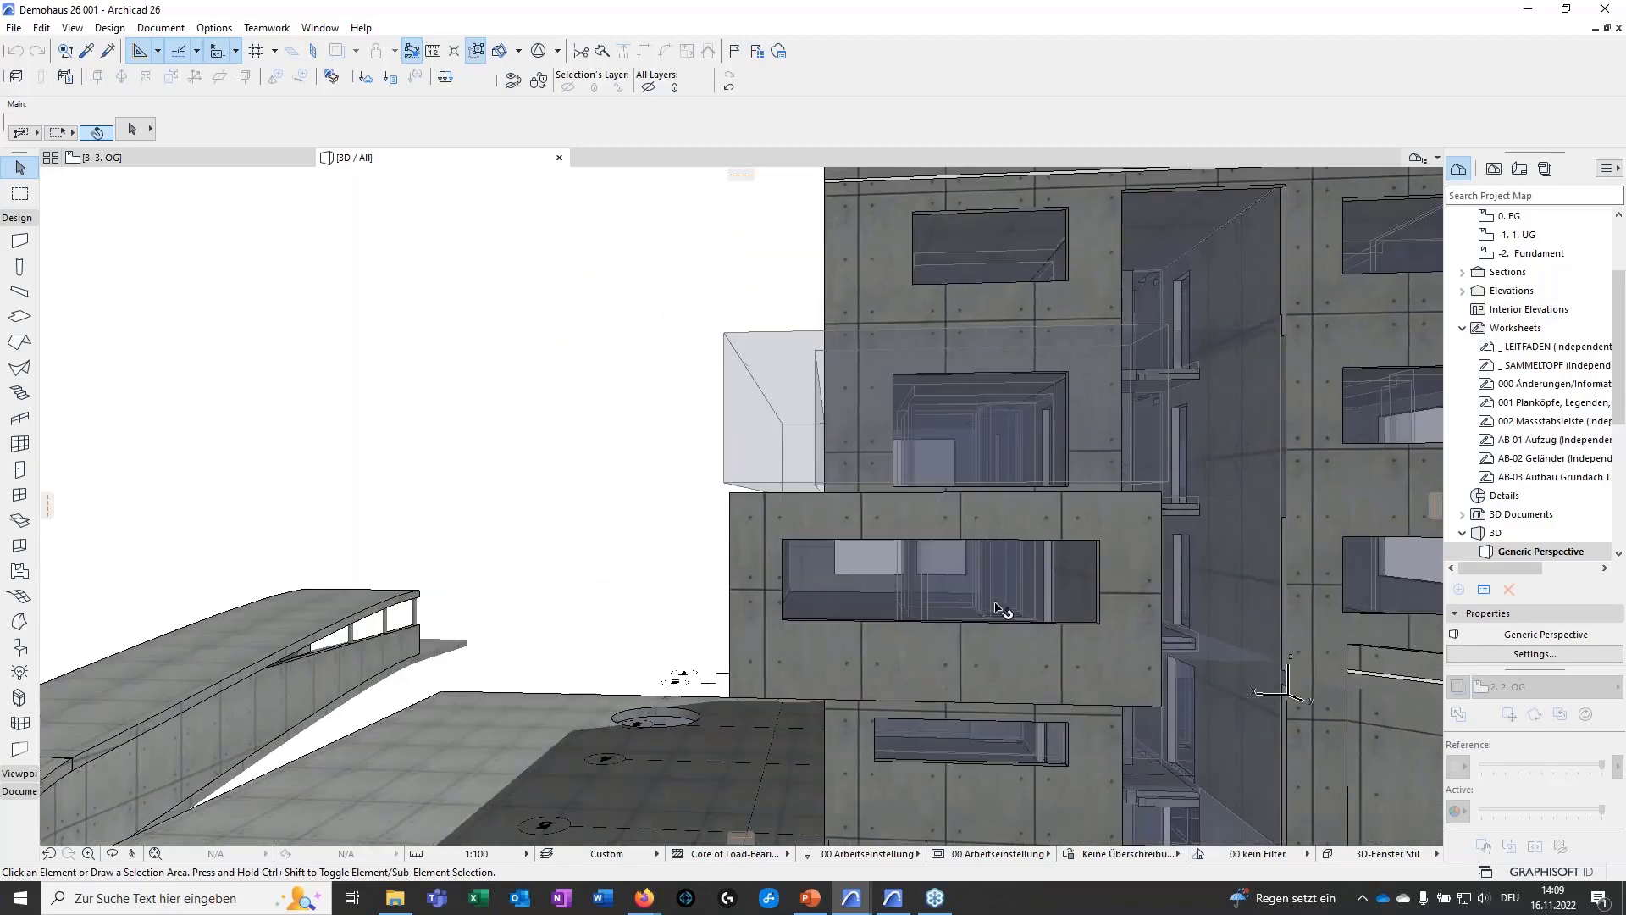
middle_click_drag(855, 597, 858, 609, "shift")
scroll(859, 609, "down", 3)
middle_click_drag(1262, 514, 981, 477, "shift")
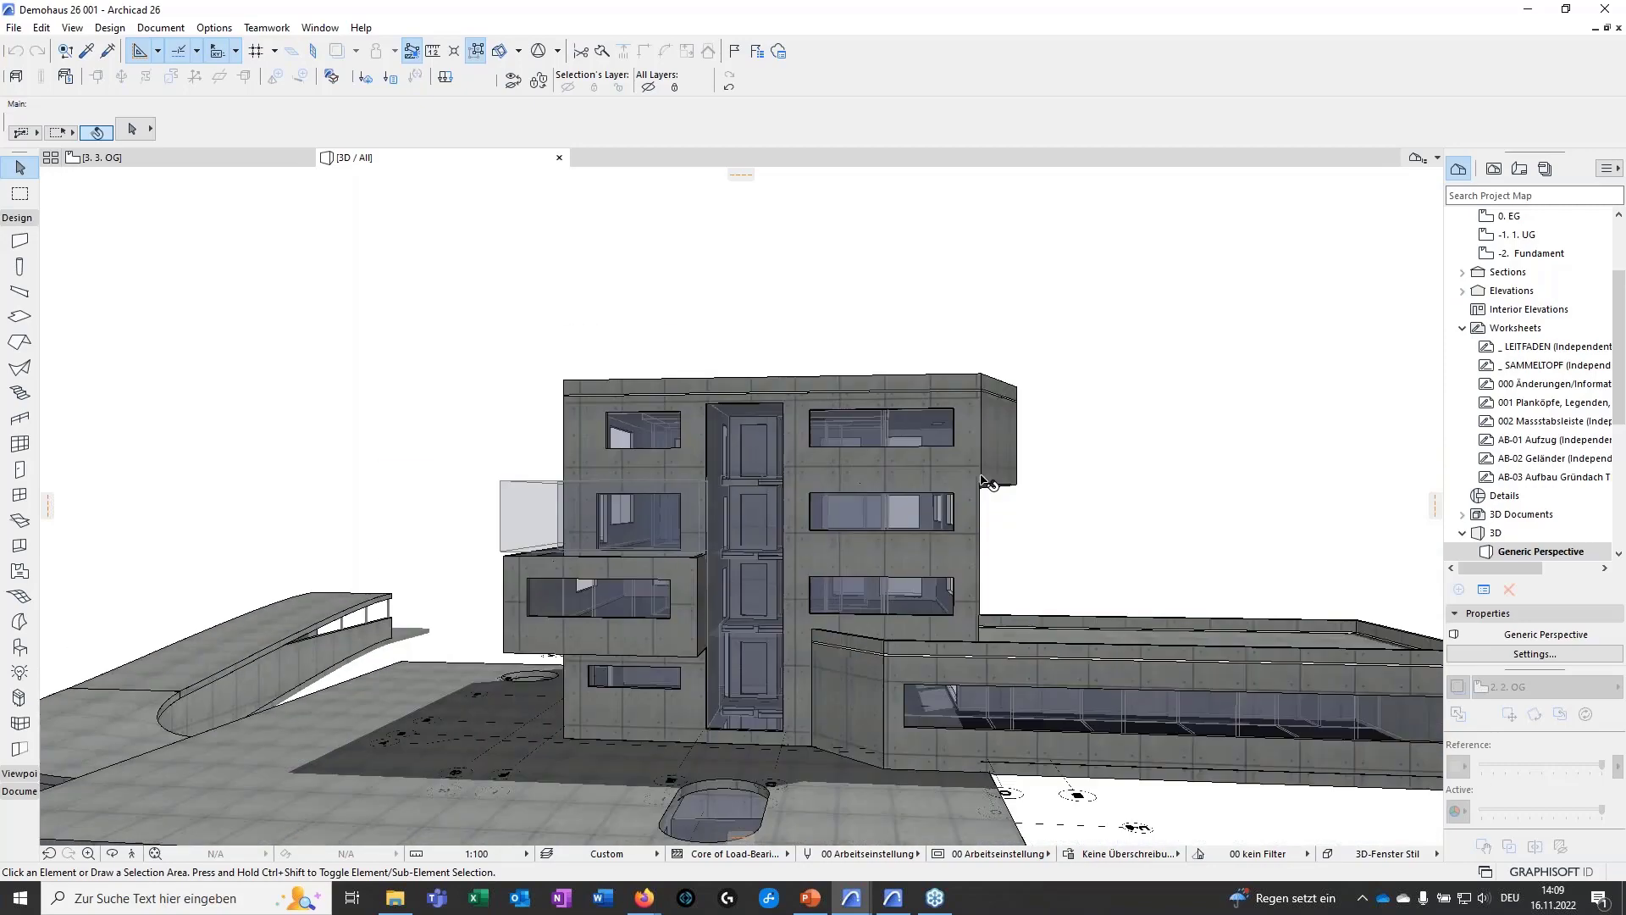
- Examine the roof, the projecting upper storeys and the stepped facade corner above the annex
middle_click_drag(814, 539, 609, 509, "shift")
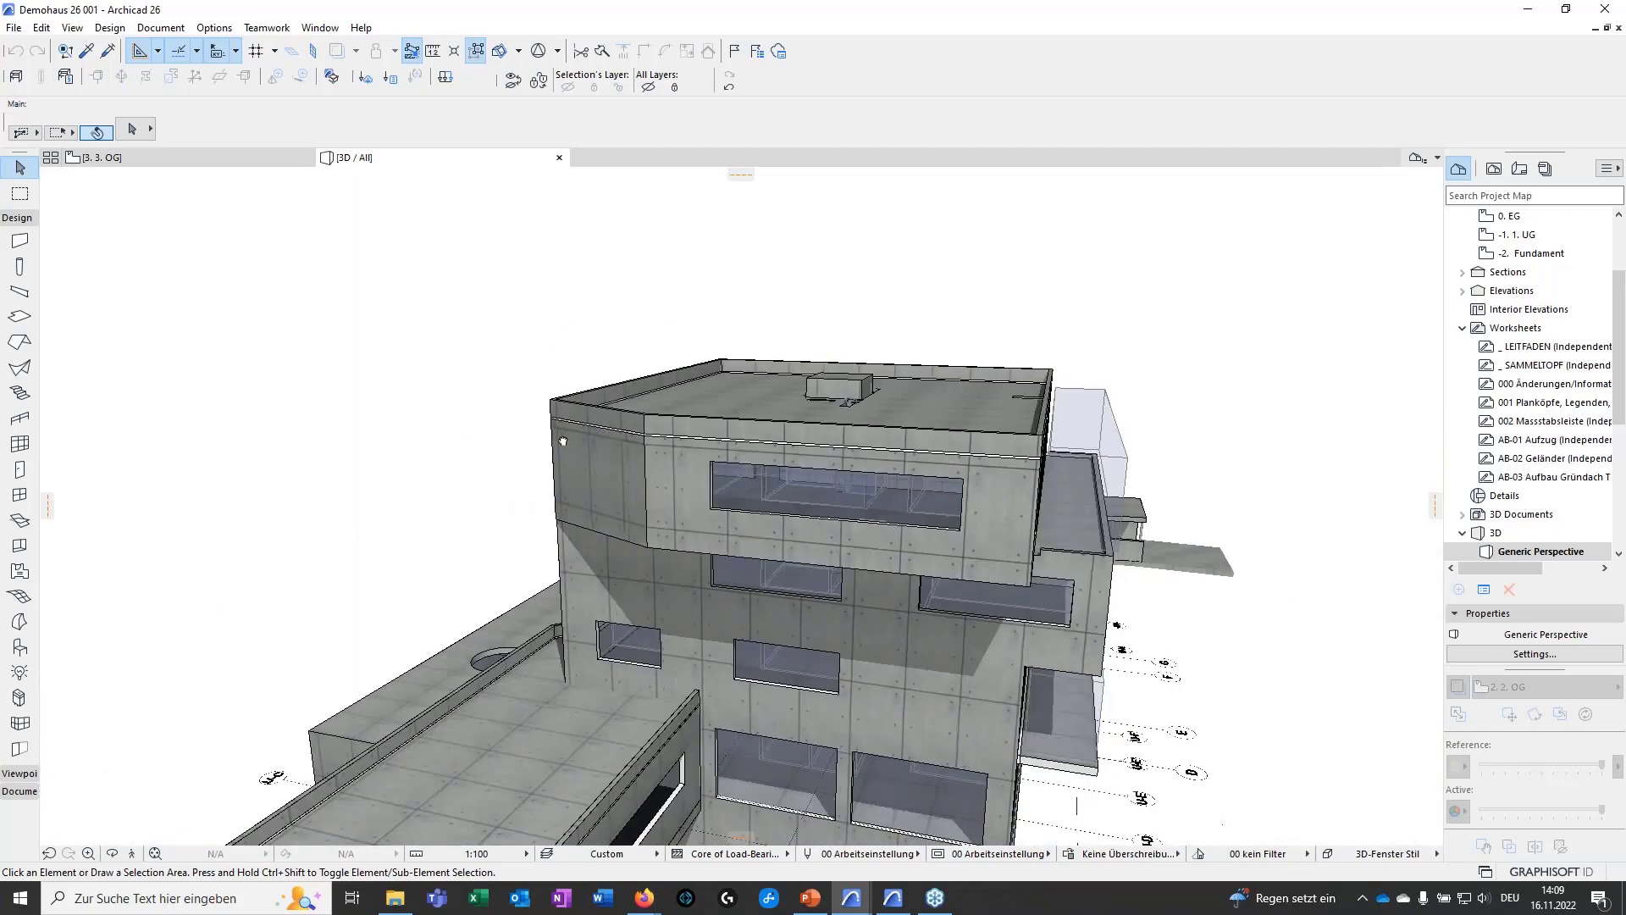
middle_click_drag(563, 441, 359, 410)
scroll(820, 541, "up", 2)
middle_click_drag(820, 541, 783, 382, "shift")
middle_click_drag(745, 573, 706, 419, "shift")
left_click_drag(669, 552, 991, 591)
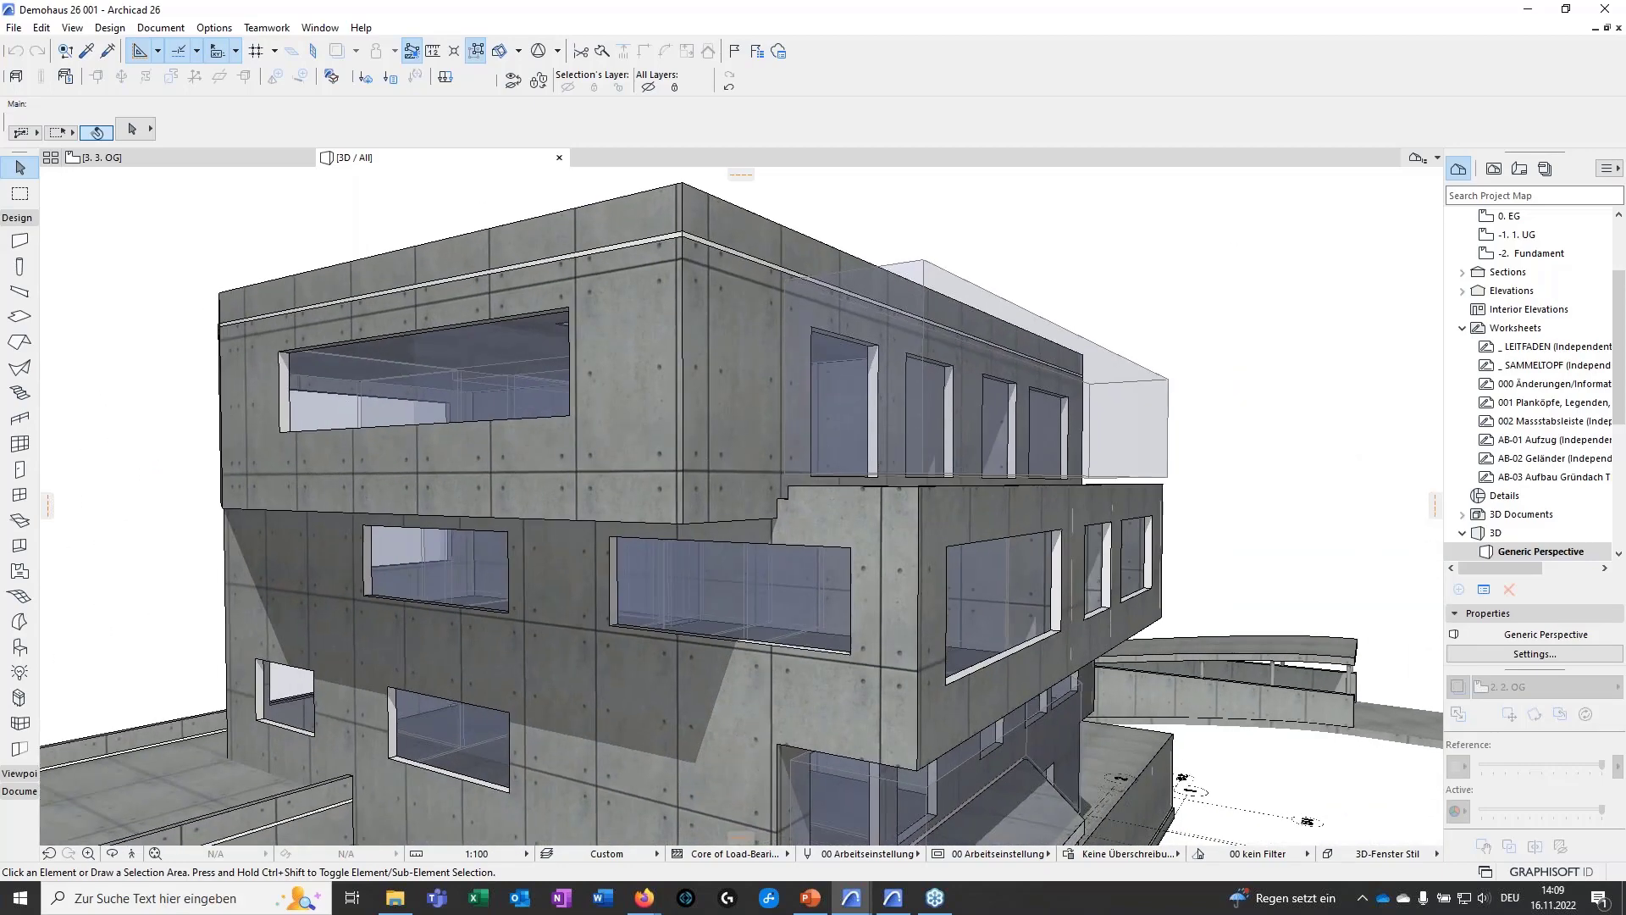
middle_click_drag(775, 709, 856, 690)
middle_click_drag(897, 493, 440, 546, "shift")
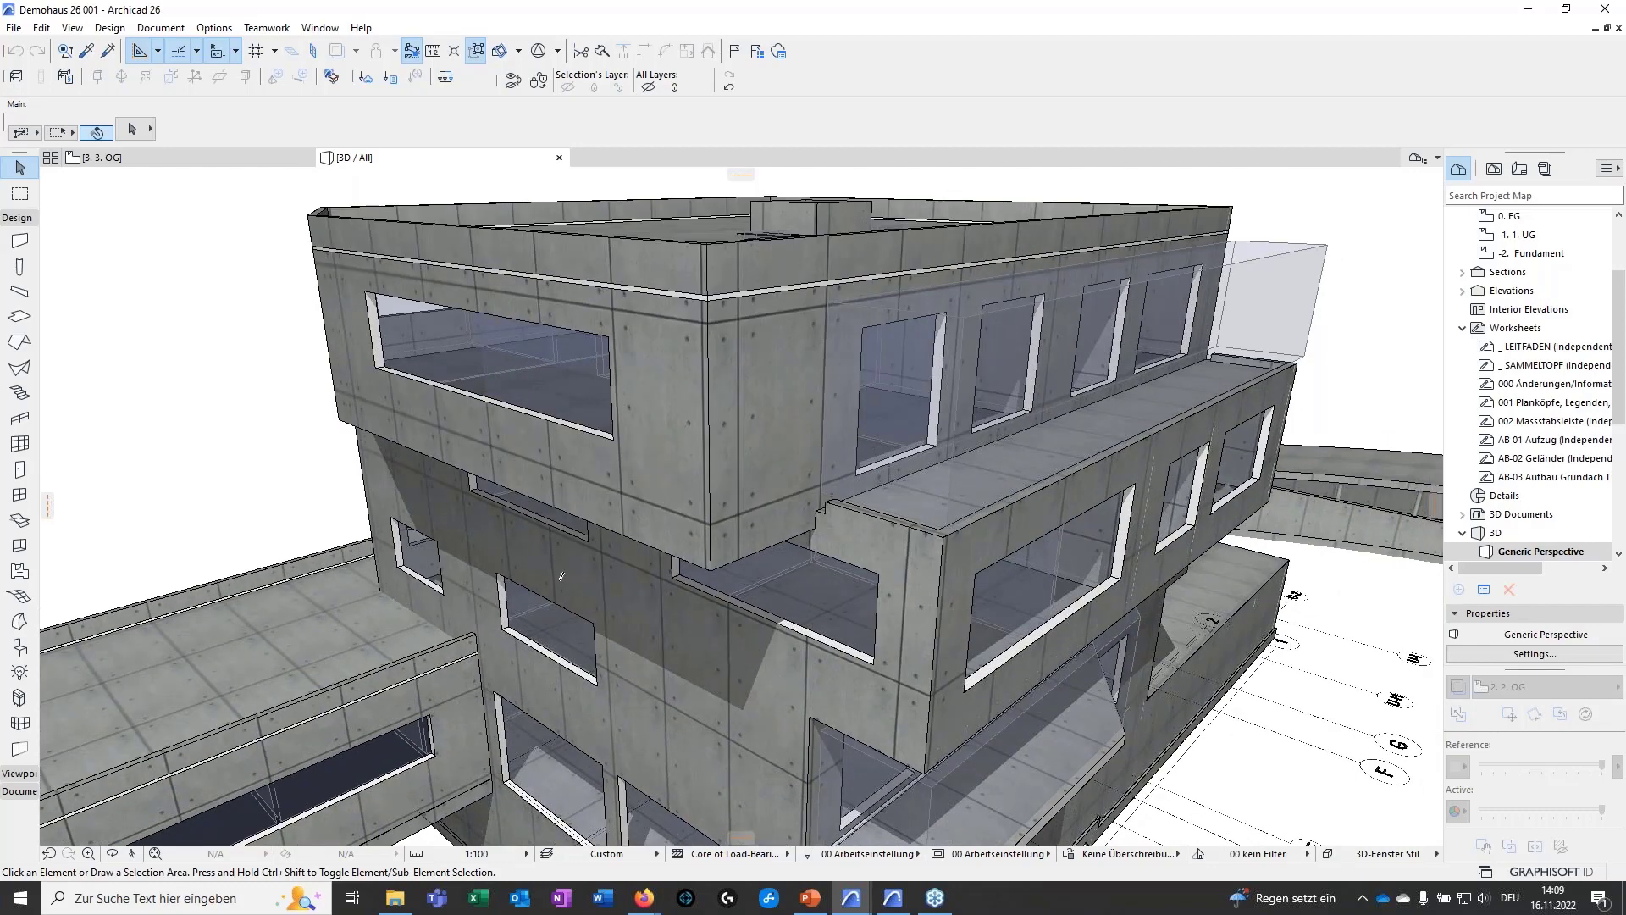
middle_click_drag(763, 689, 788, 716, "shift")
middle_click_drag(584, 583, 754, 694, "shift")
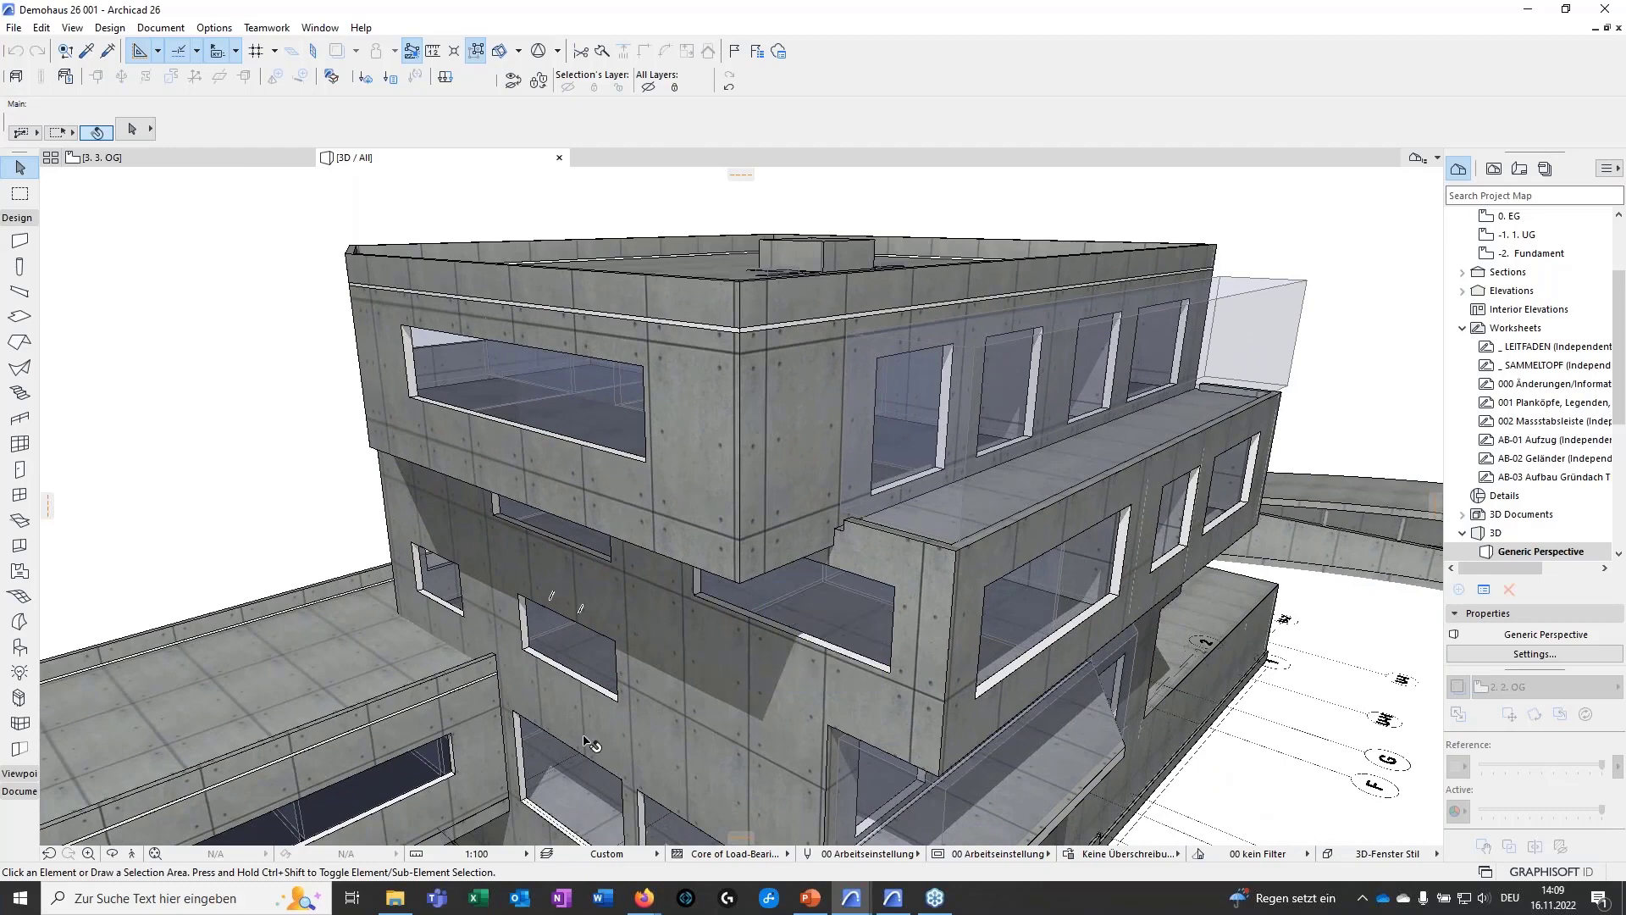
middle_click_drag(928, 754, 1116, 462, "shift")
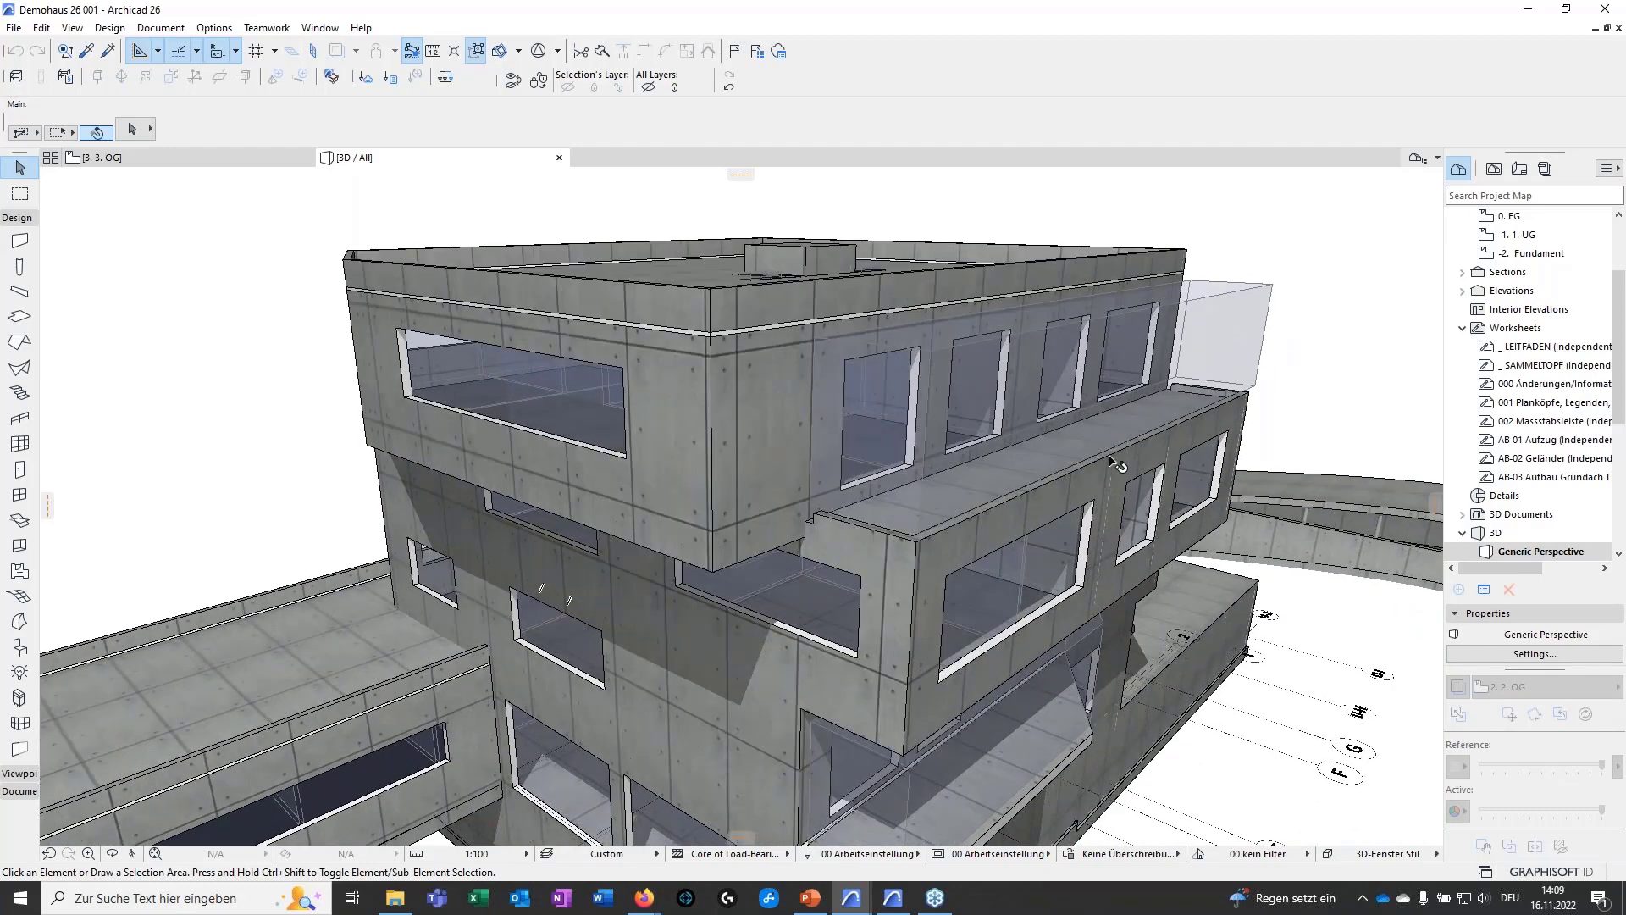
- Open the Issue Manager beside the model and create an issue named 01, keeping its default details
left_click(735, 52)
left_click_drag(801, 127, 1305, 207)
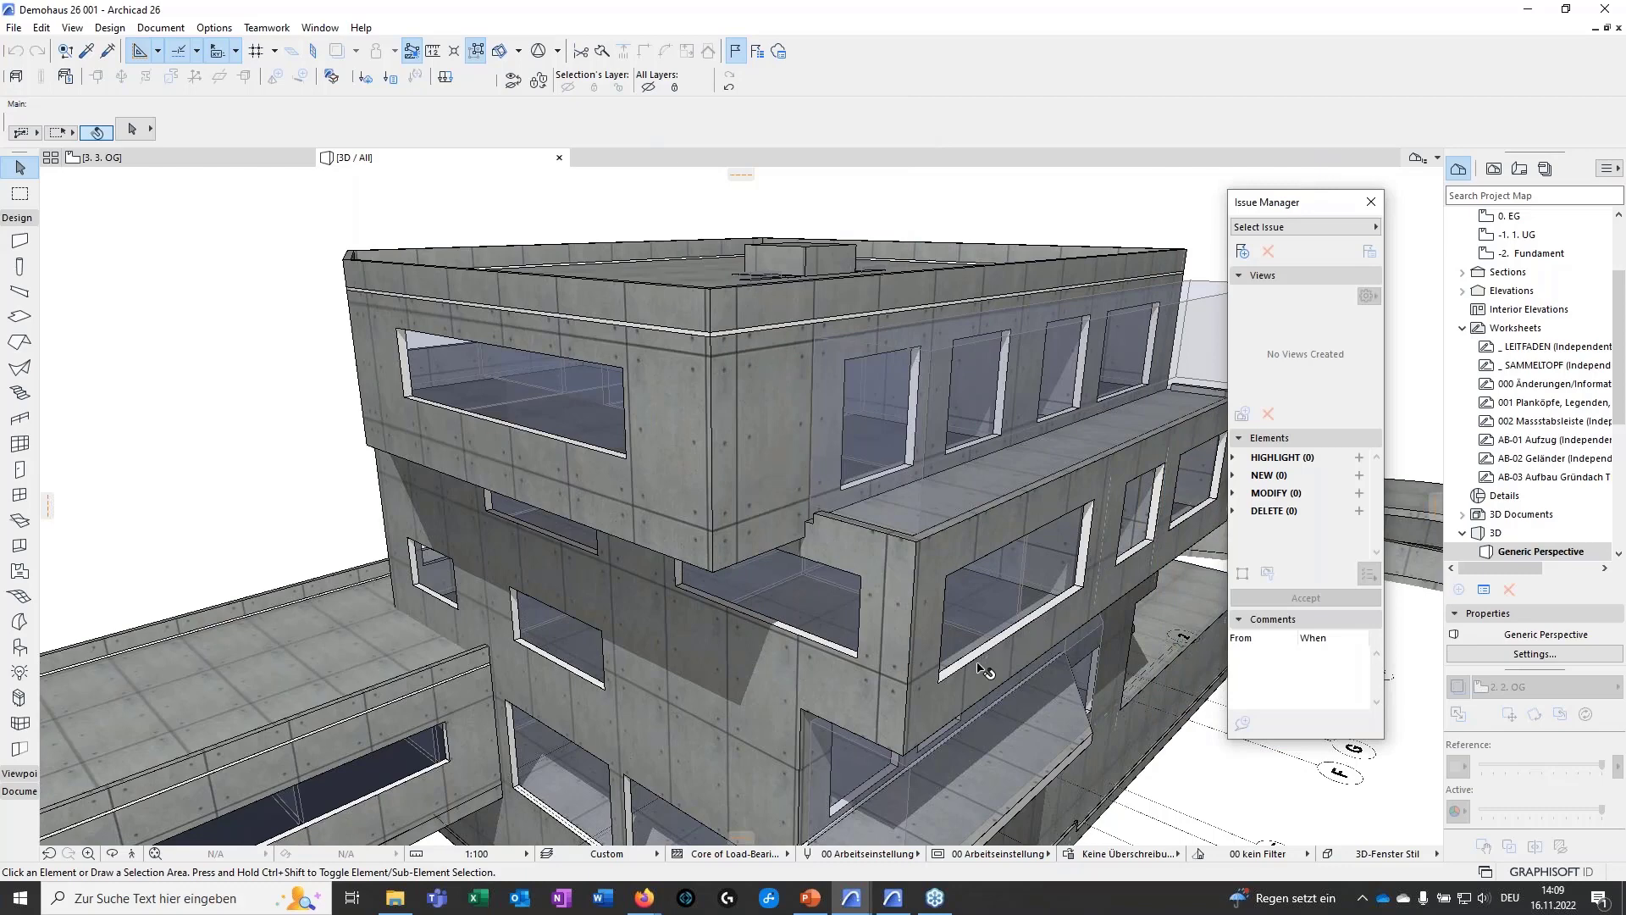
left_click(1243, 250)
type("0")
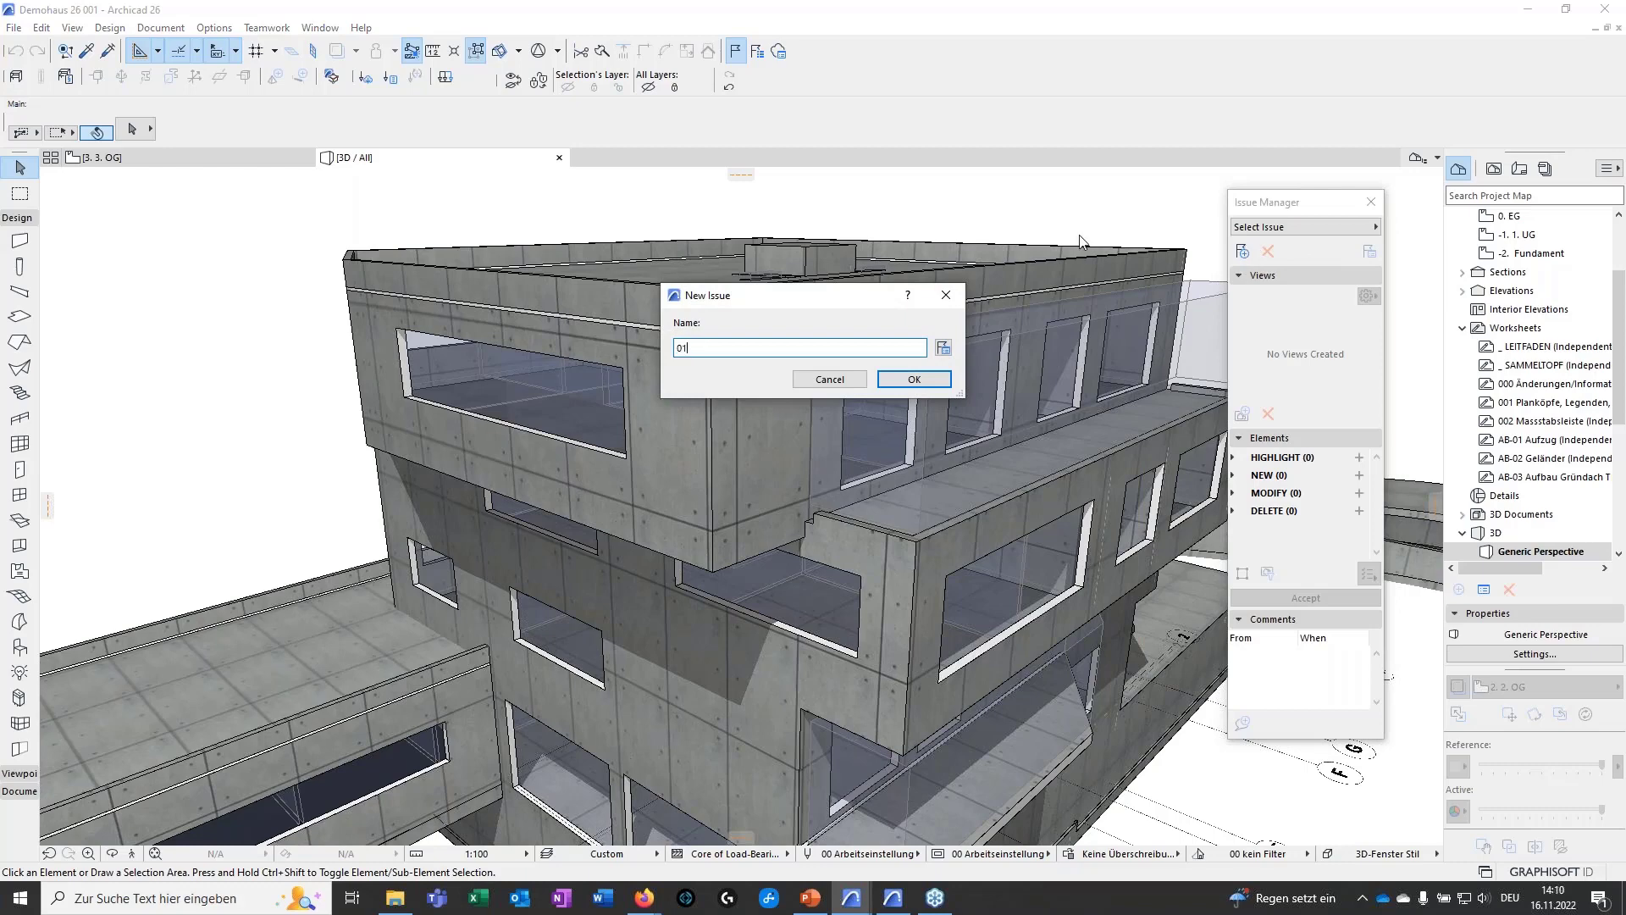
type("1")
left_click(914, 379)
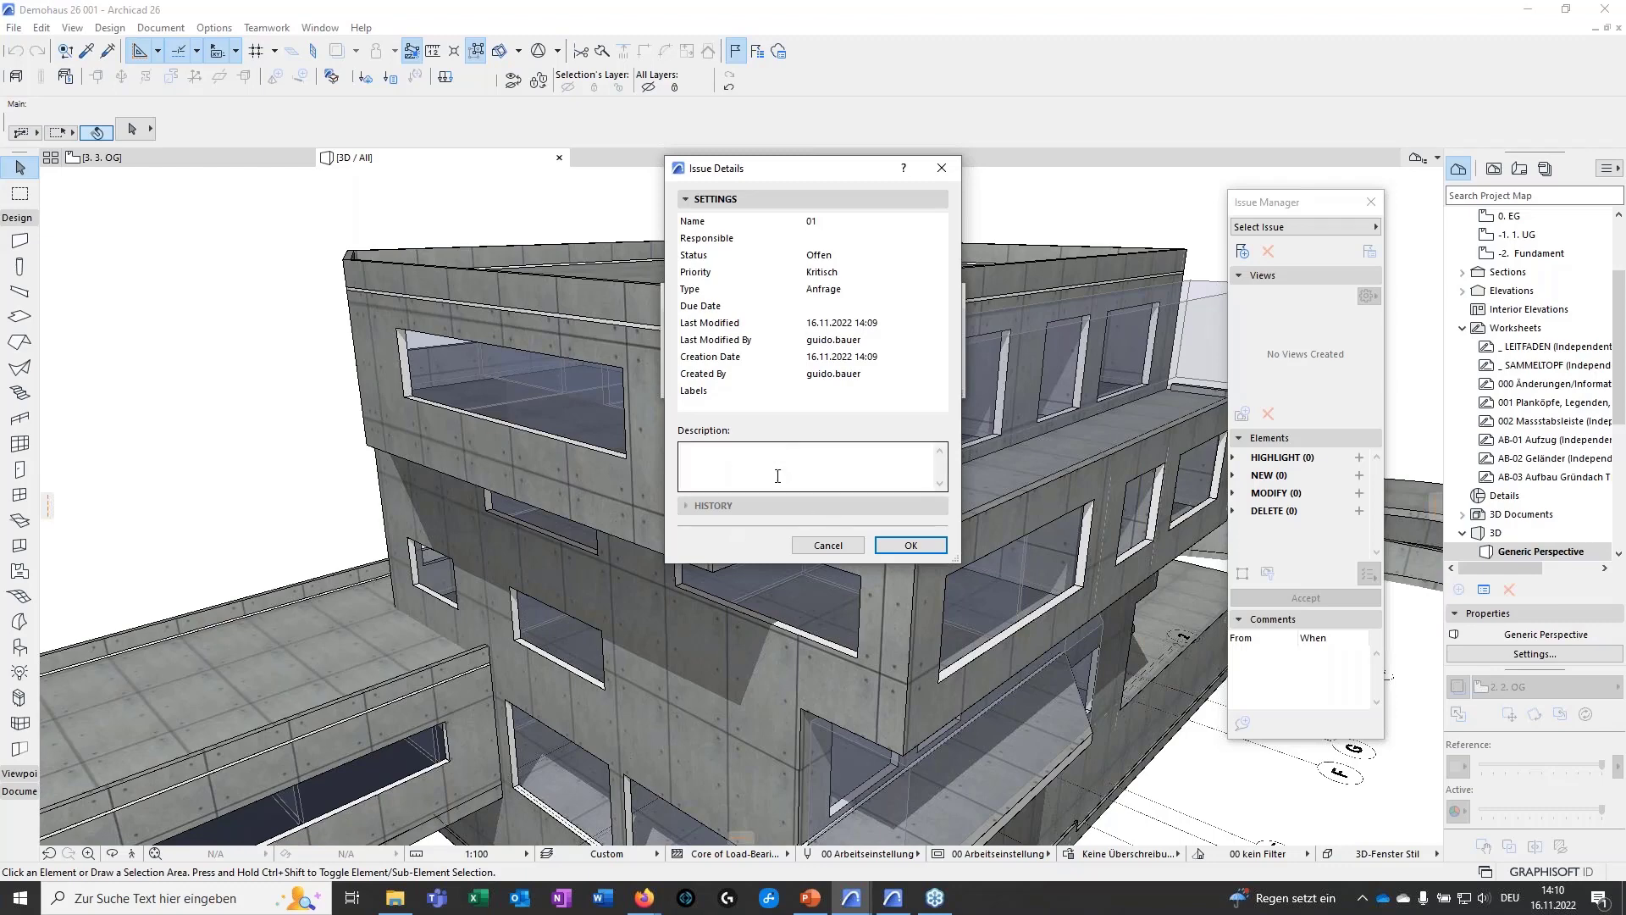
left_click(895, 546)
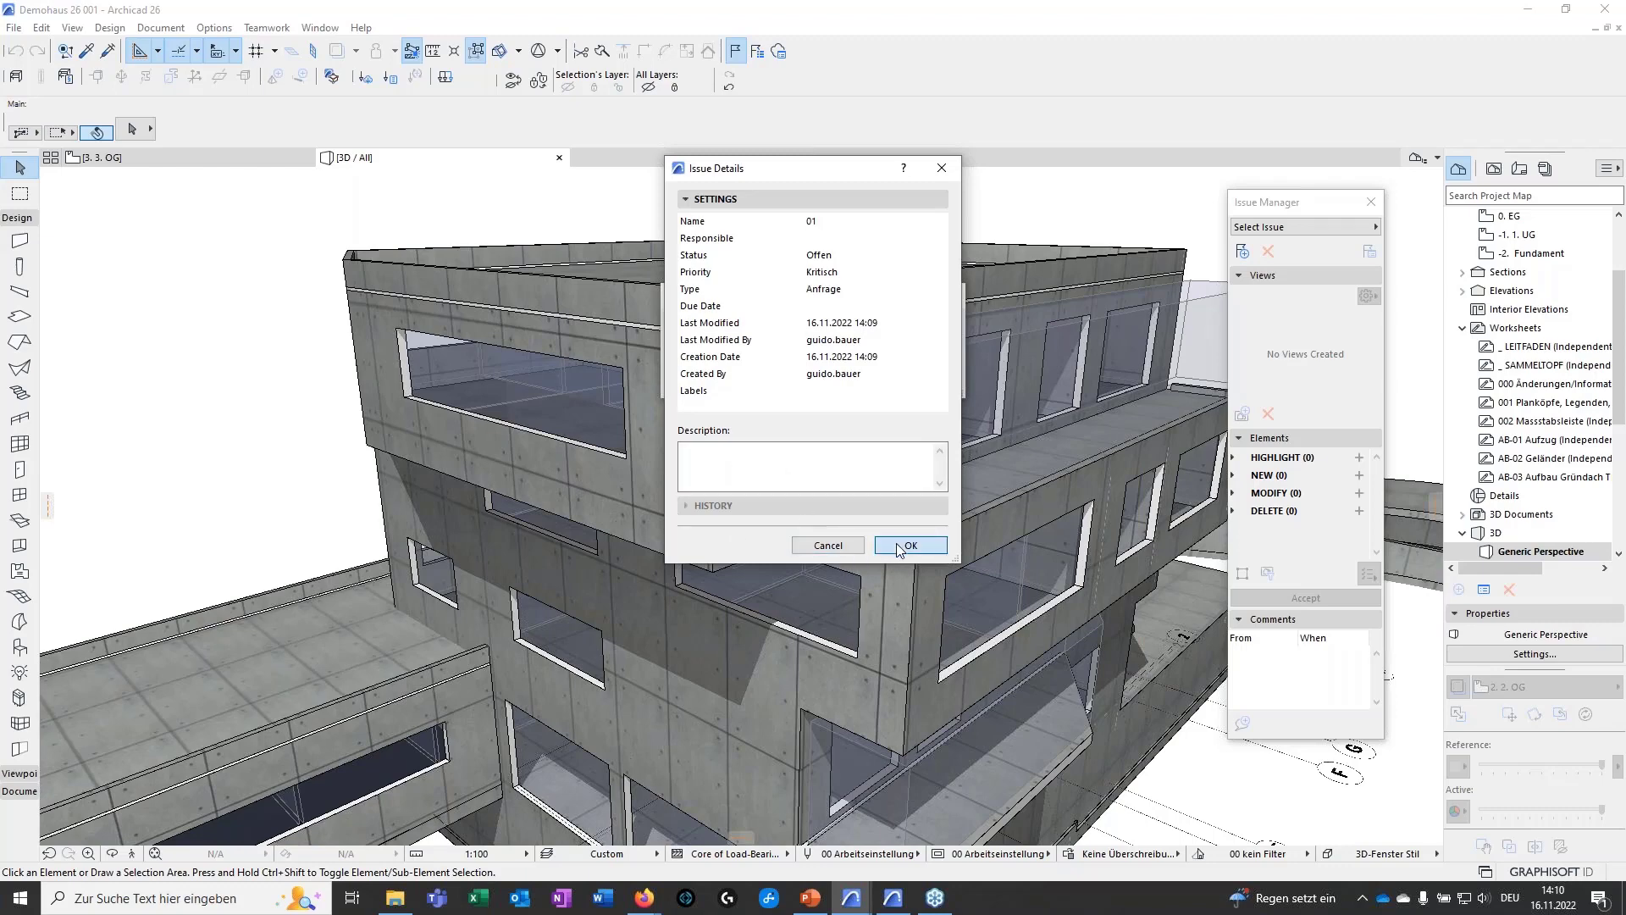
left_click(901, 380)
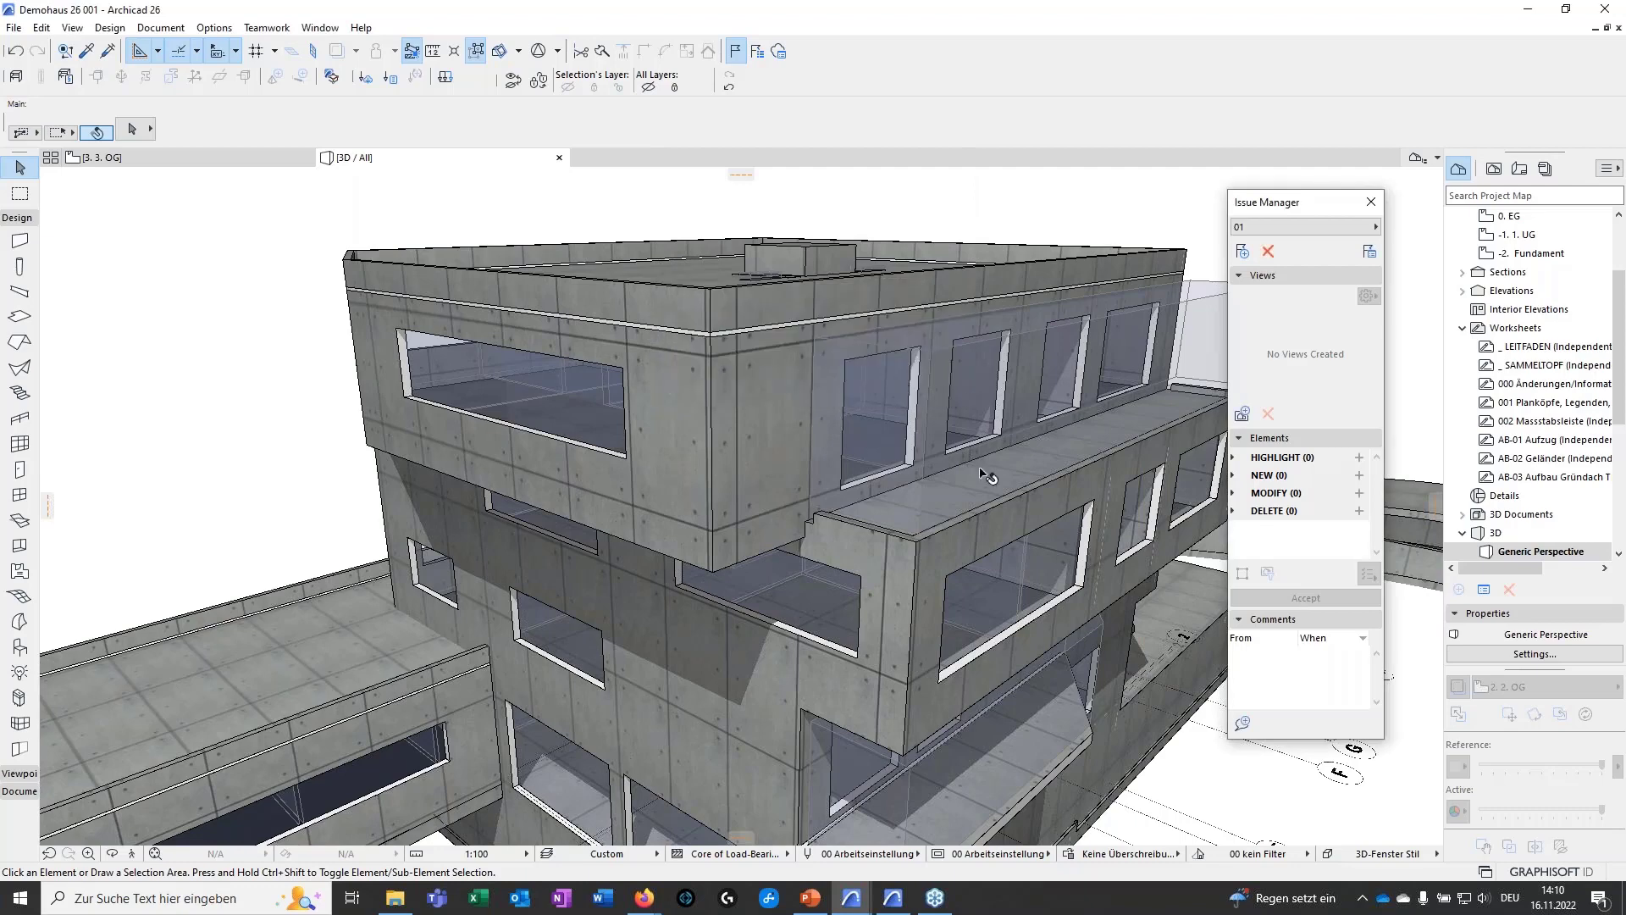
- Add the current perspective of the projecting corner to issue 01 as a view named V01
mouse_move(763, 683)
middle_mouse_down()
mouse_move(770, 544)
mouse_move(739, 683)
middle_mouse_up()
left_click(1242, 415)
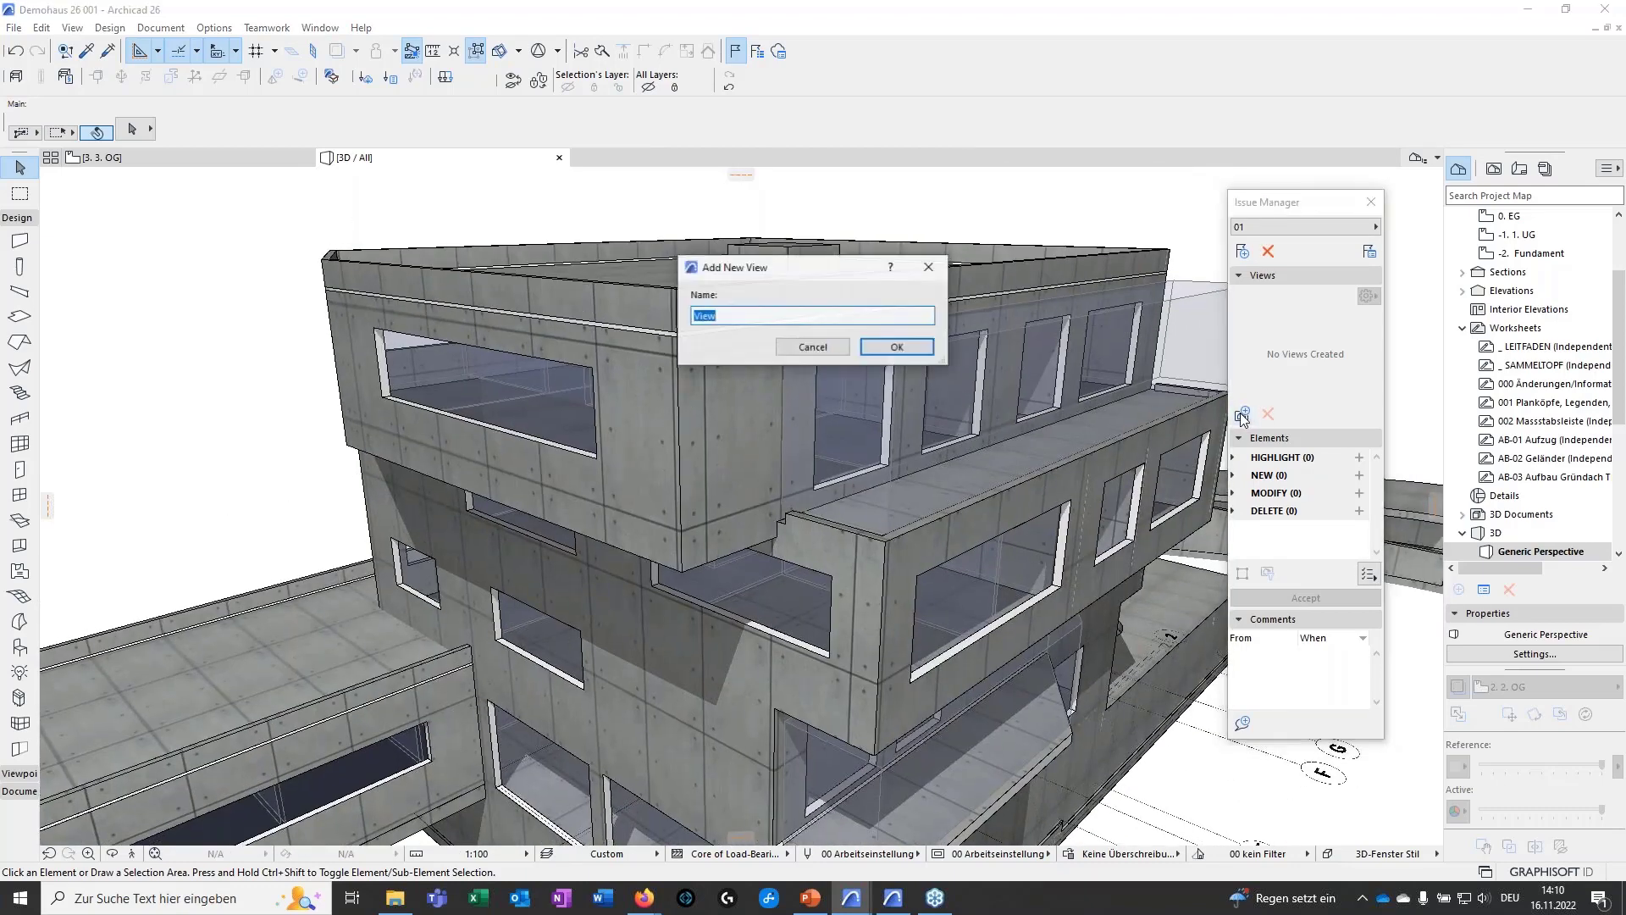
key("BackSpace")
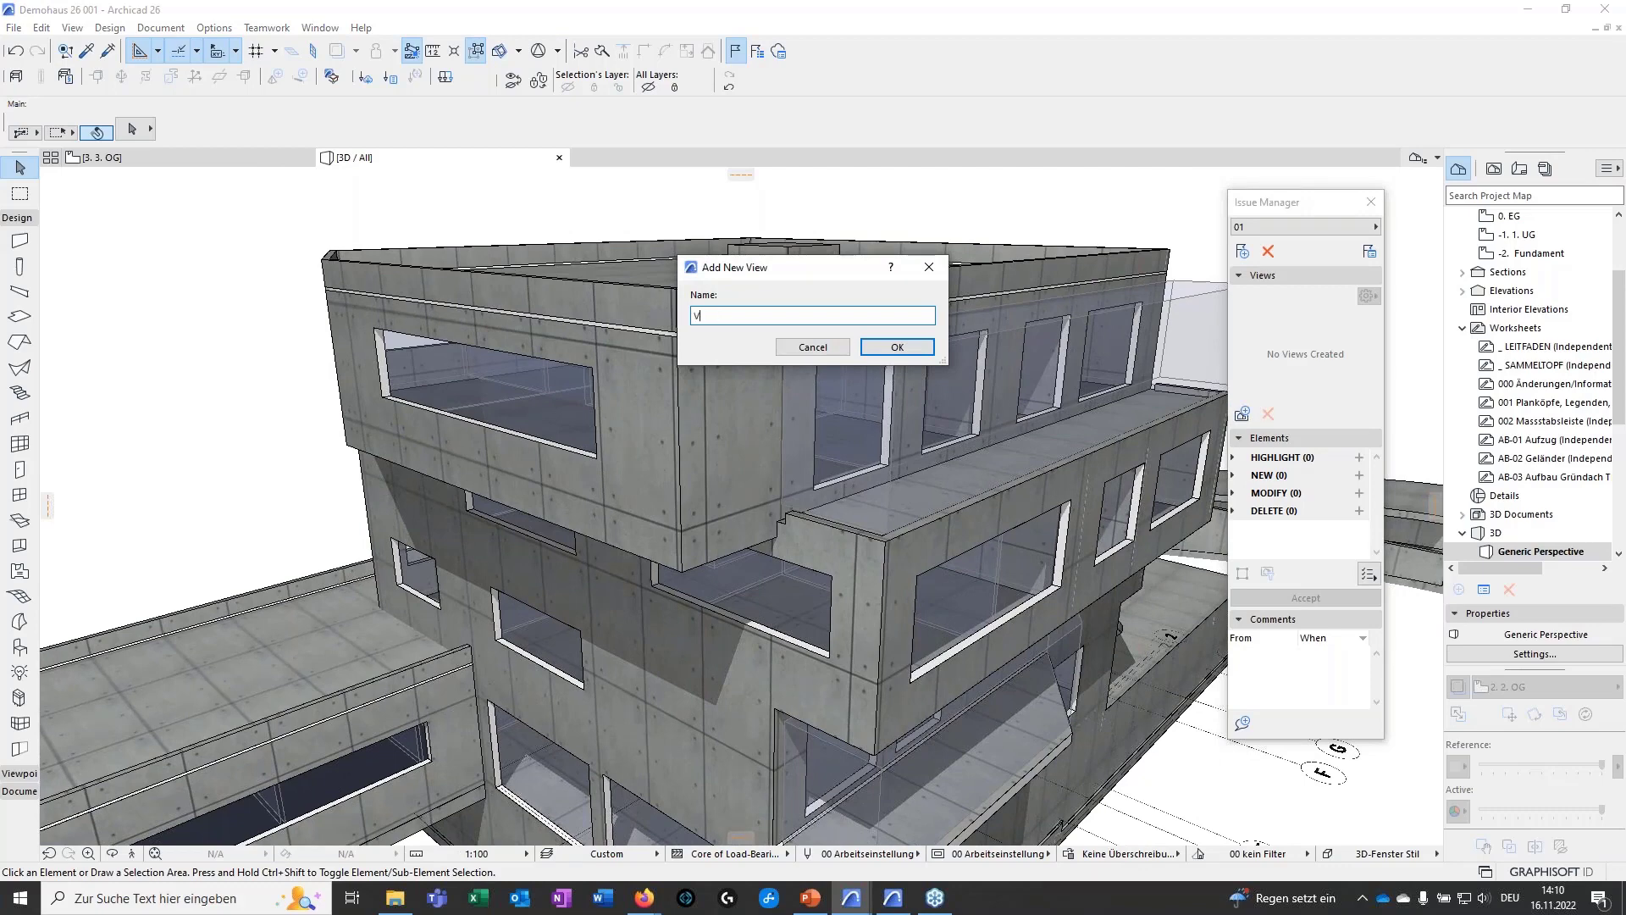
key("Return")
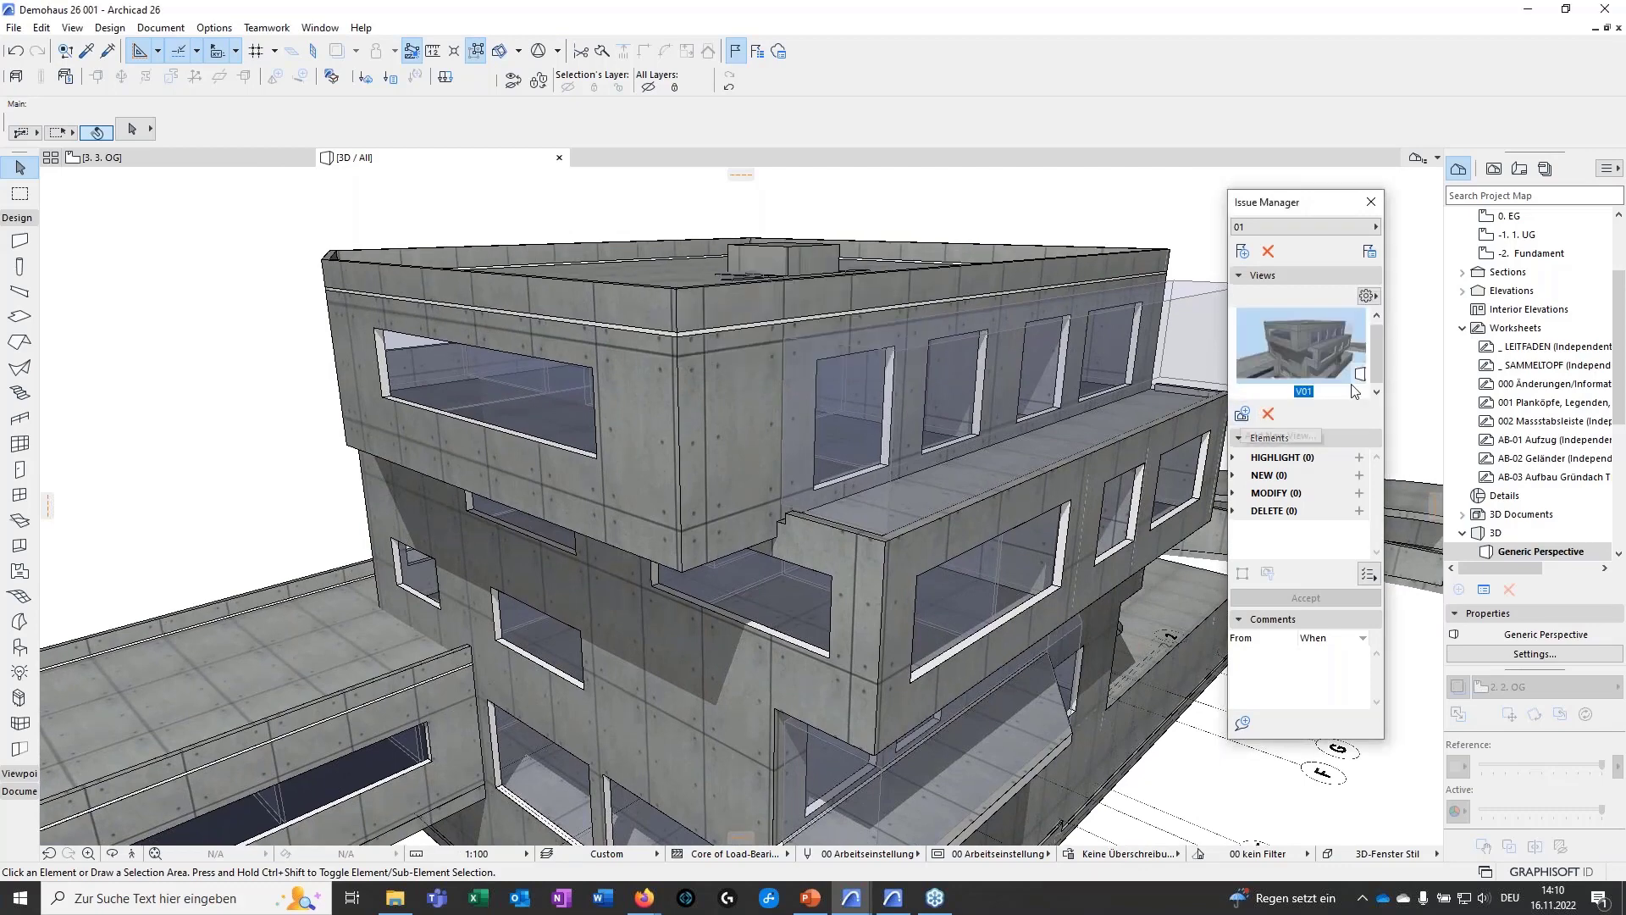
- Open the V01 image for markup in Paint, trace the stepped facade edge in red and draw a vertical green line beside it
right_click(1311, 348)
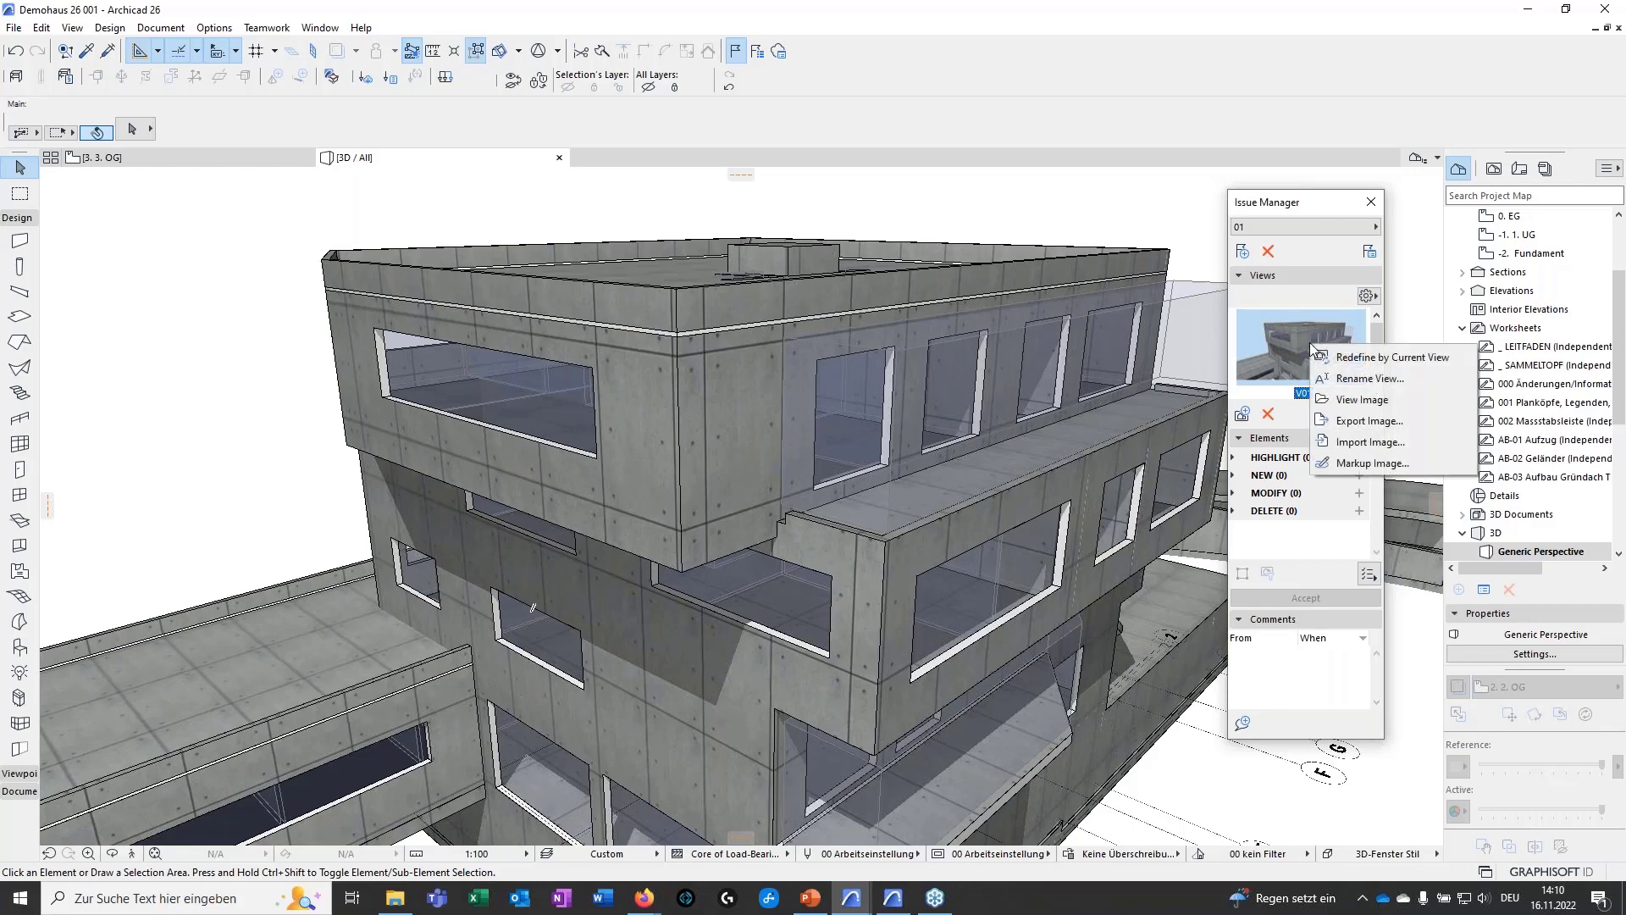
left_click(1344, 465)
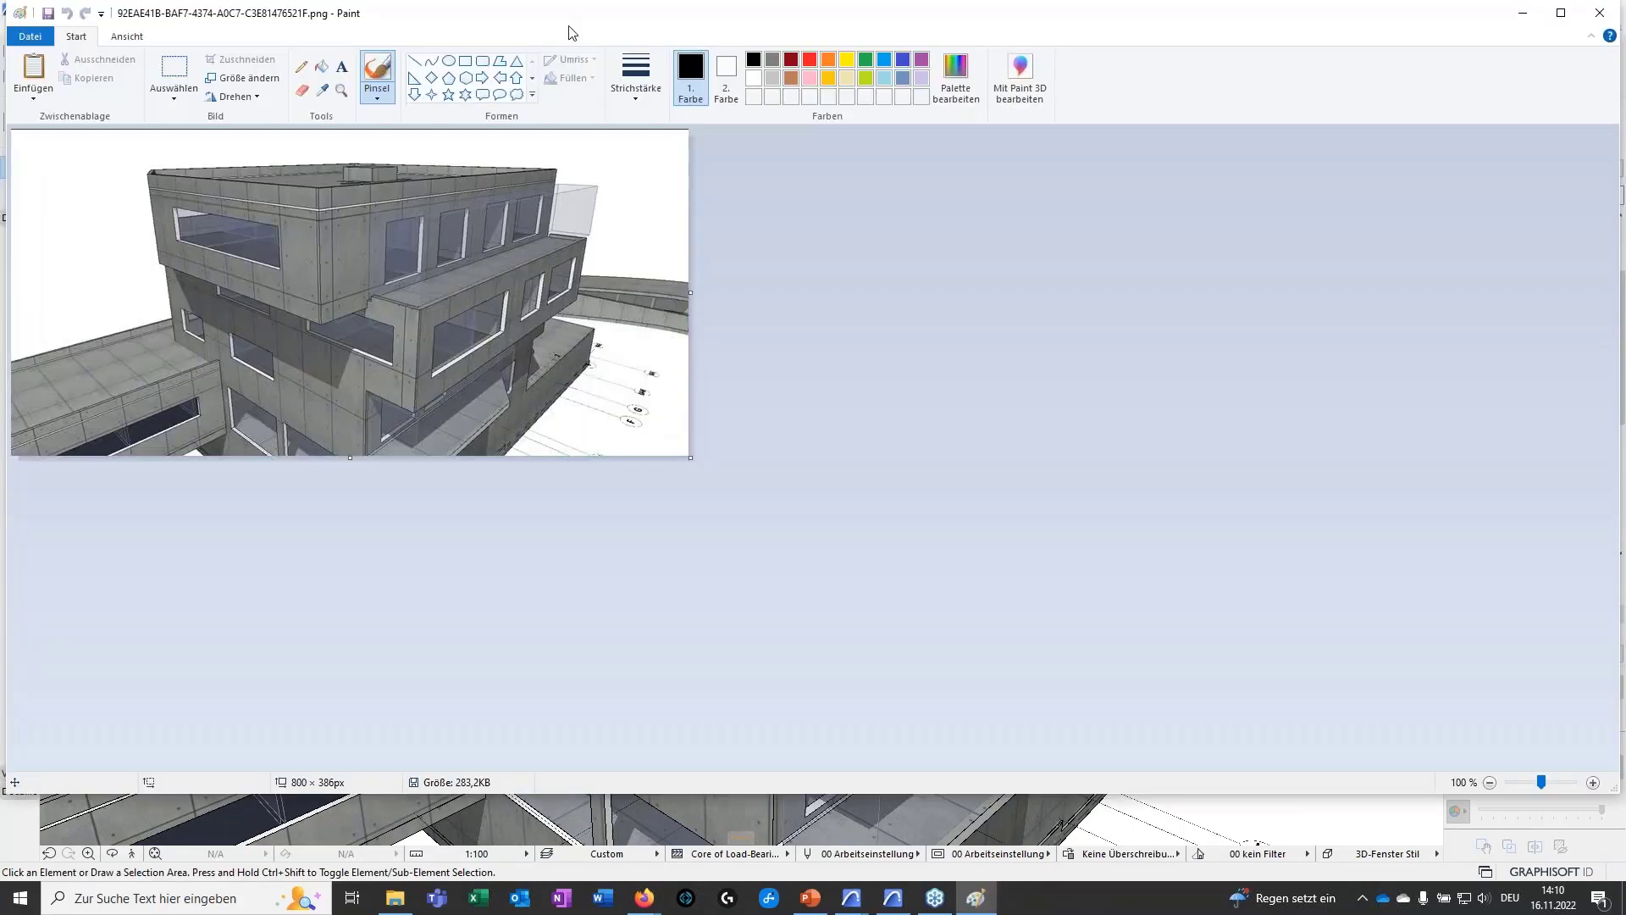
left_click_drag(571, 25, 769, 88)
left_click(1007, 122)
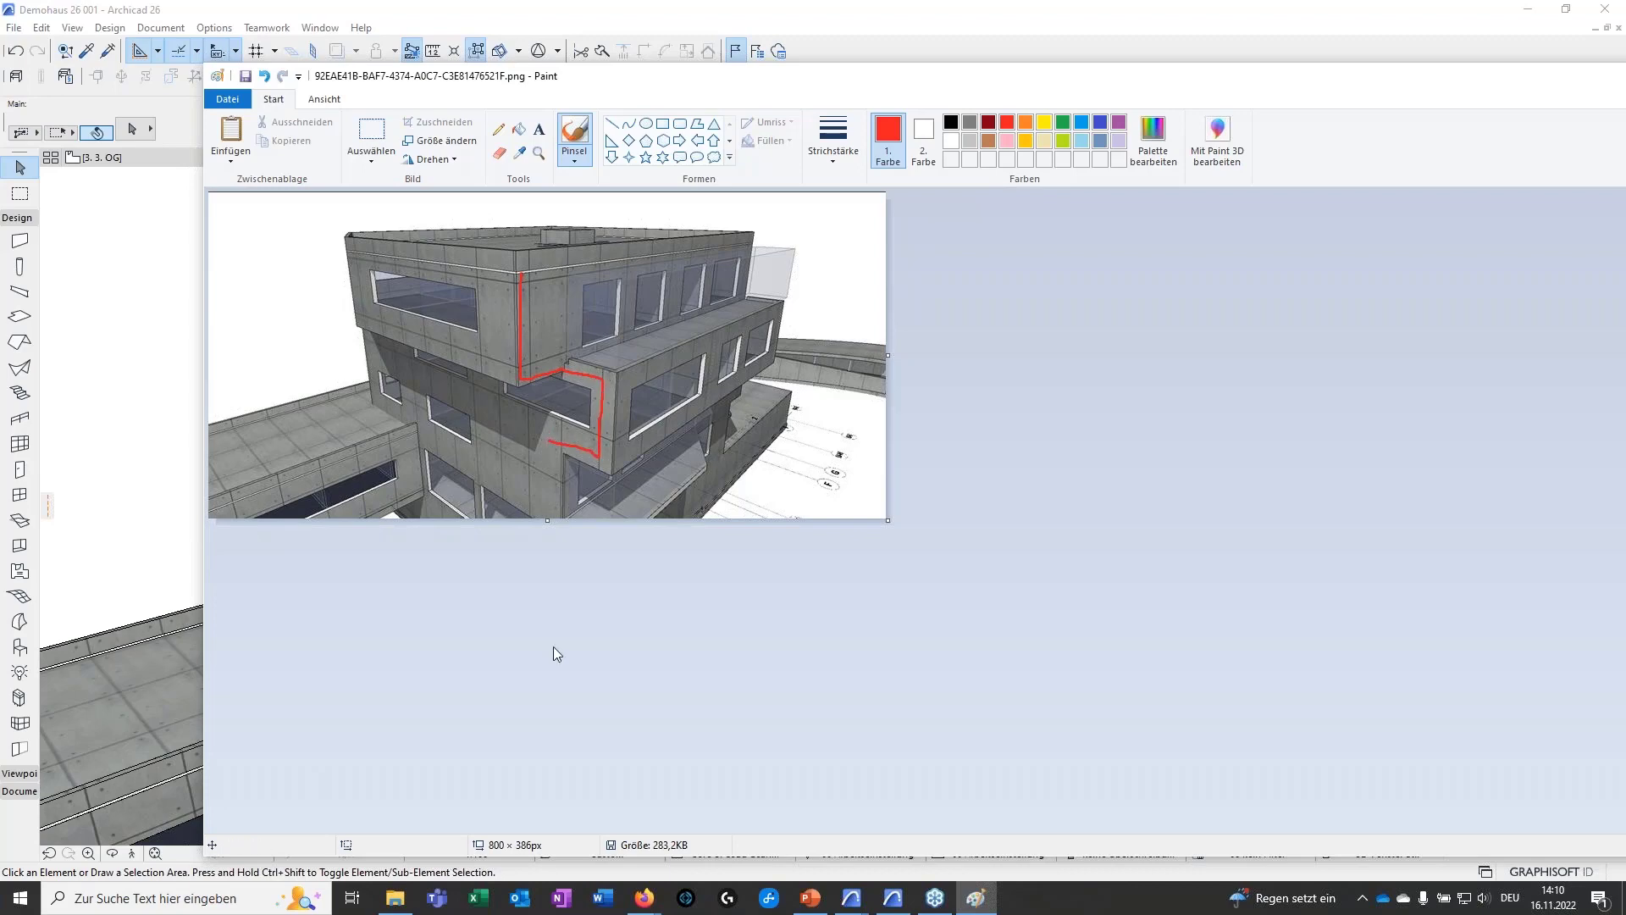
left_click(1062, 125)
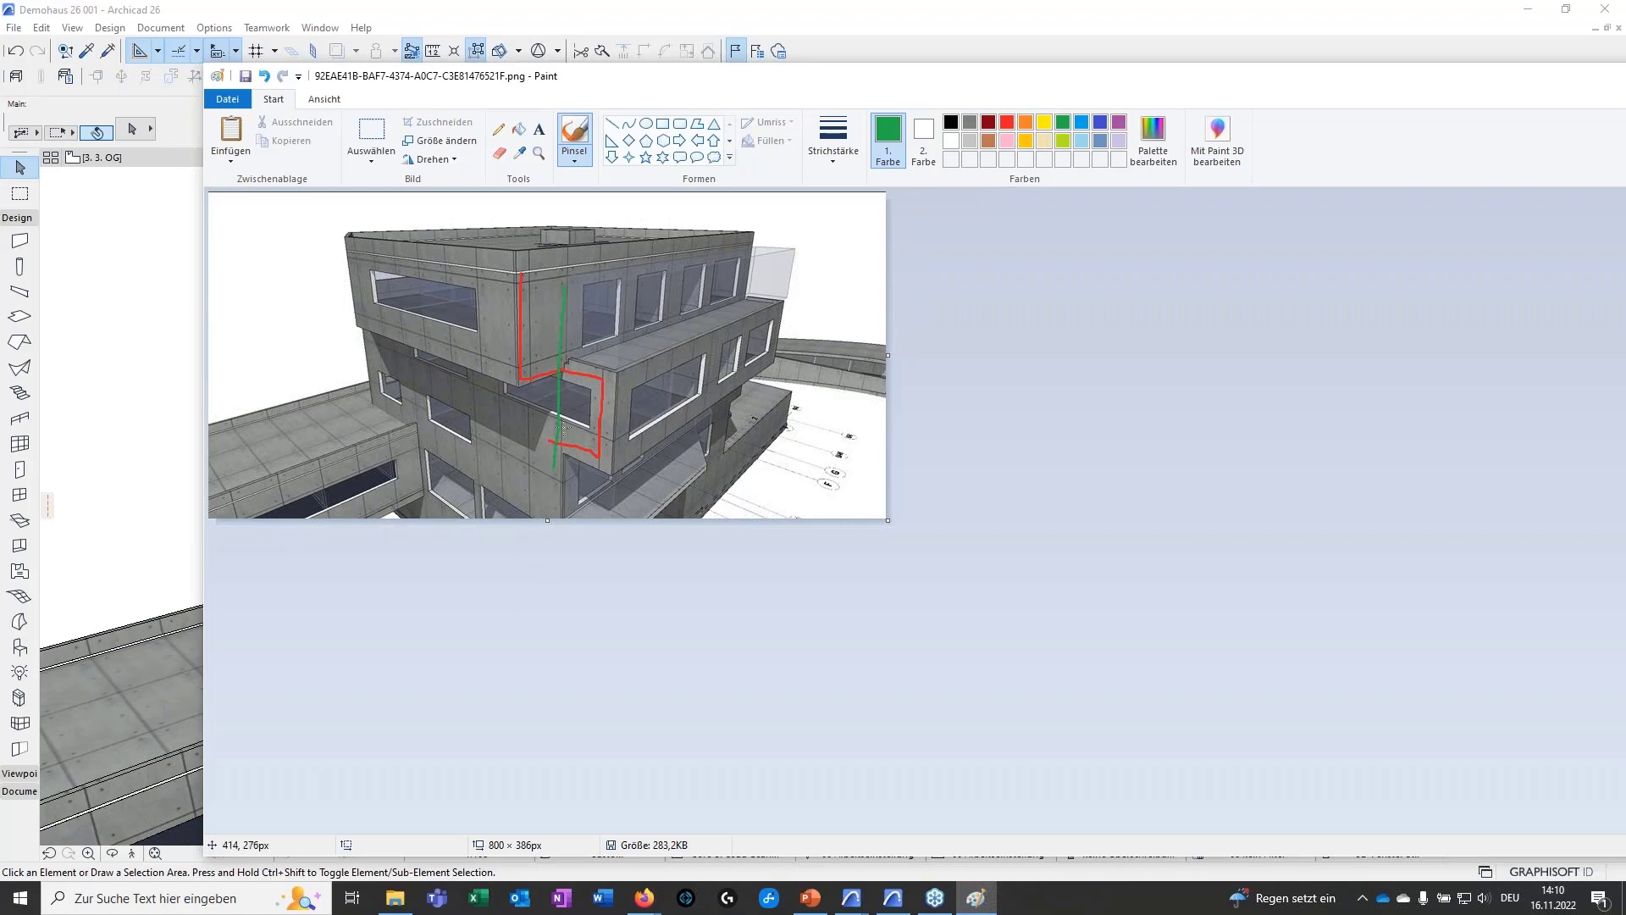
- Save the marked-up image, close Paint and return to the 3D model to view the building from above
left_click(245, 76)
left_click_drag(1539, 77, 1370, 128)
left_click(1607, 125)
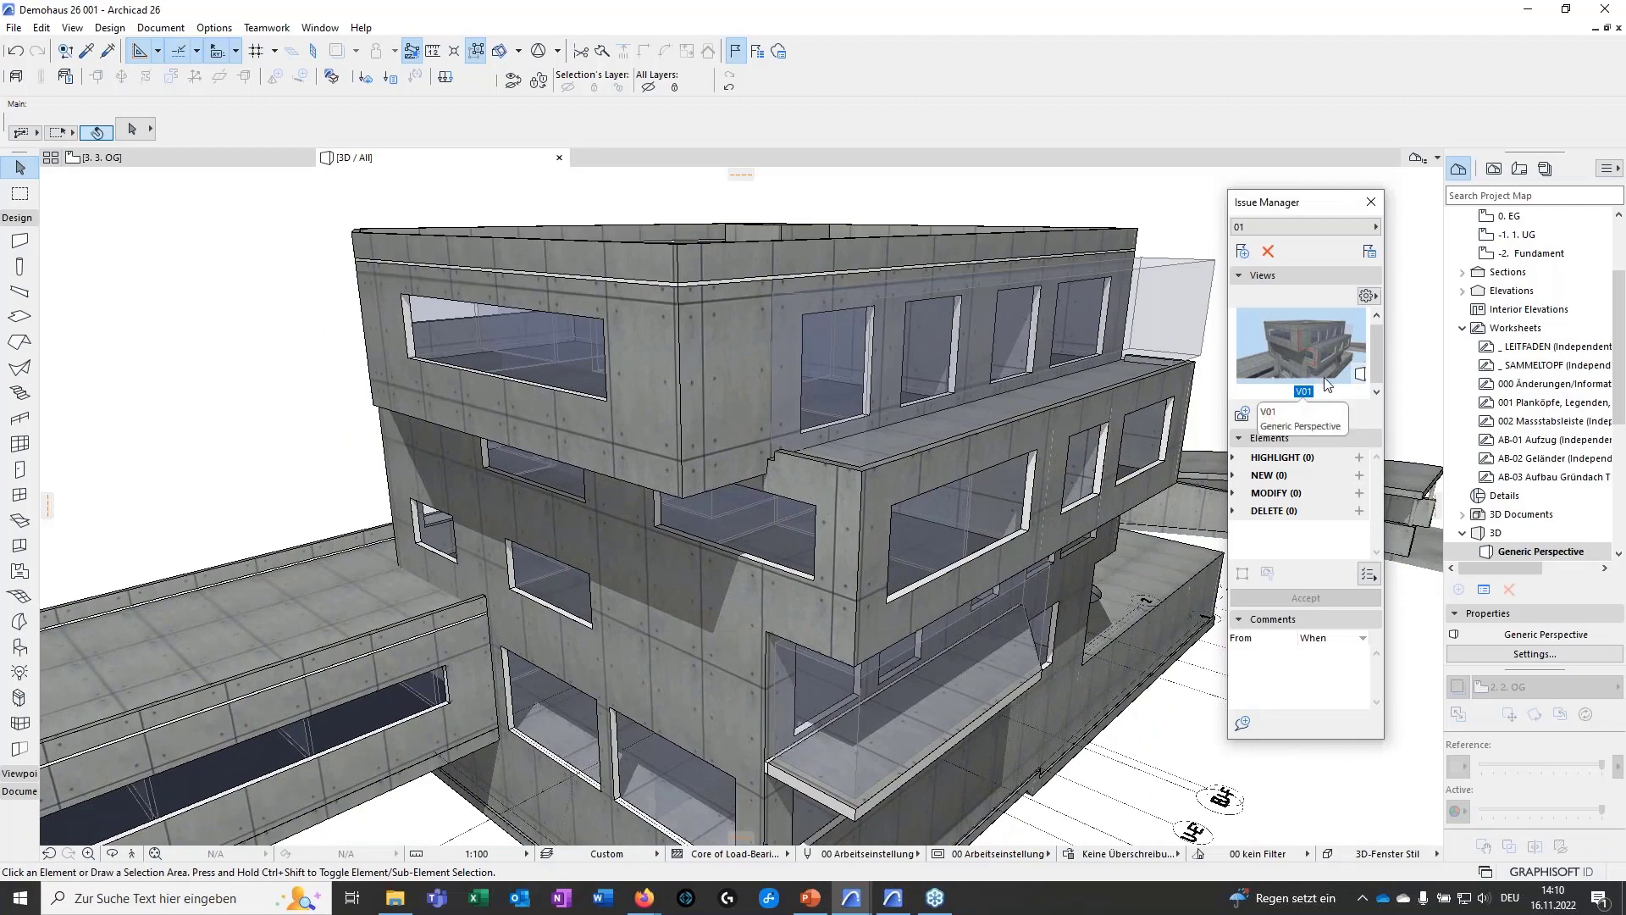
left_click_drag(688, 583, 584, 608)
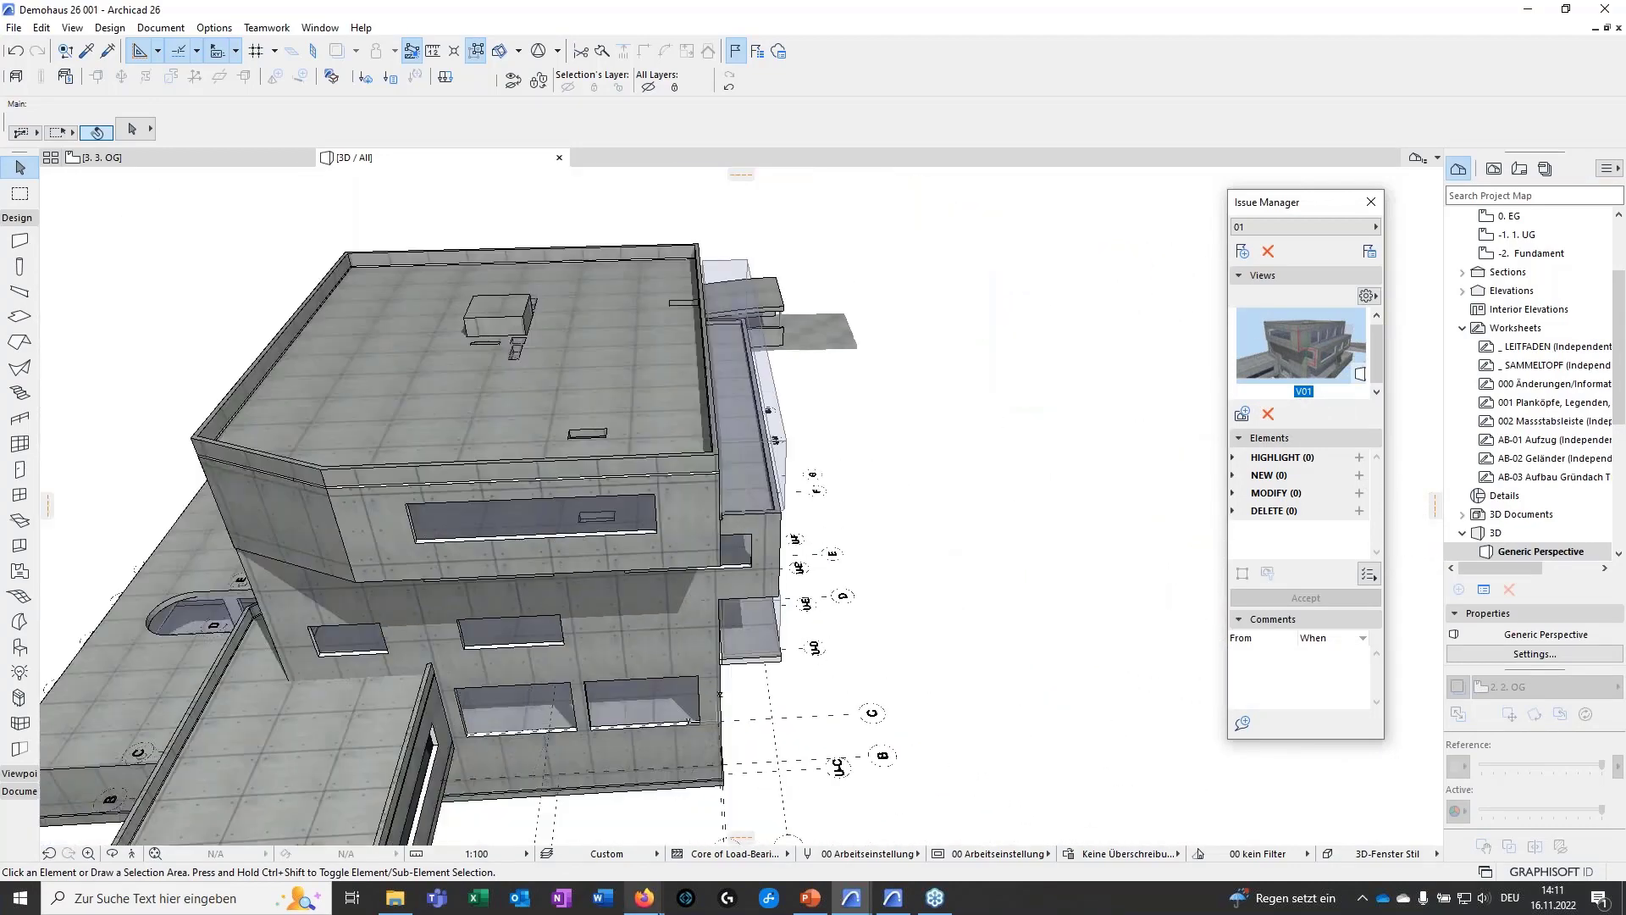
- Set the partial structure display to Entire Model and view the complete building on its site
left_click(737, 854)
left_click(851, 782)
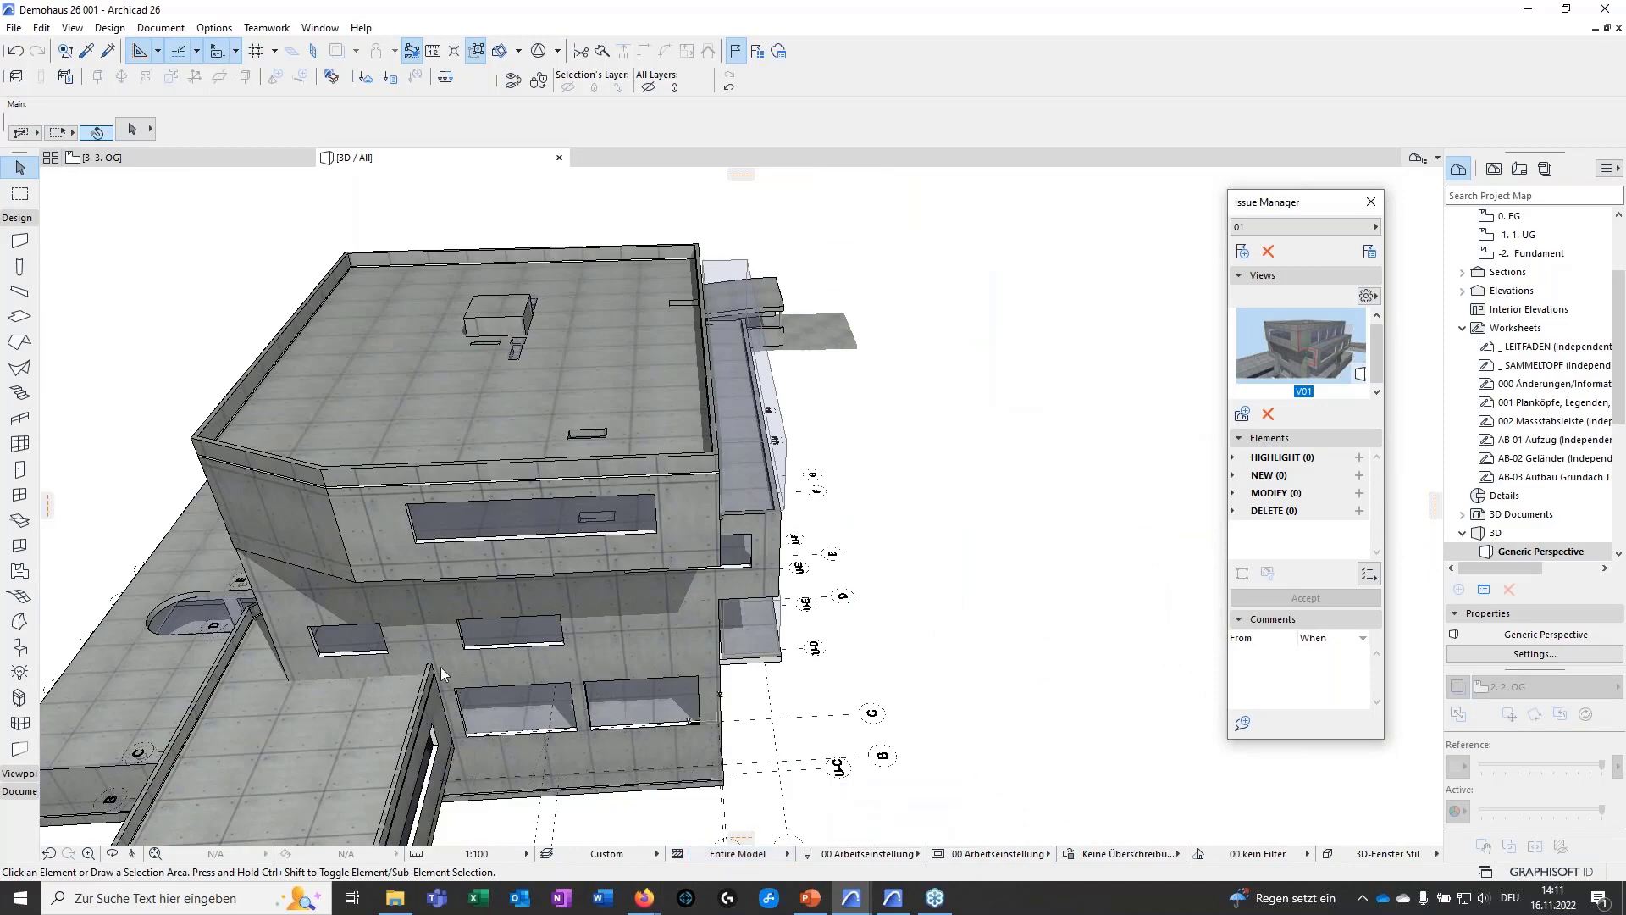
scroll(1212, 735, "down", 4)
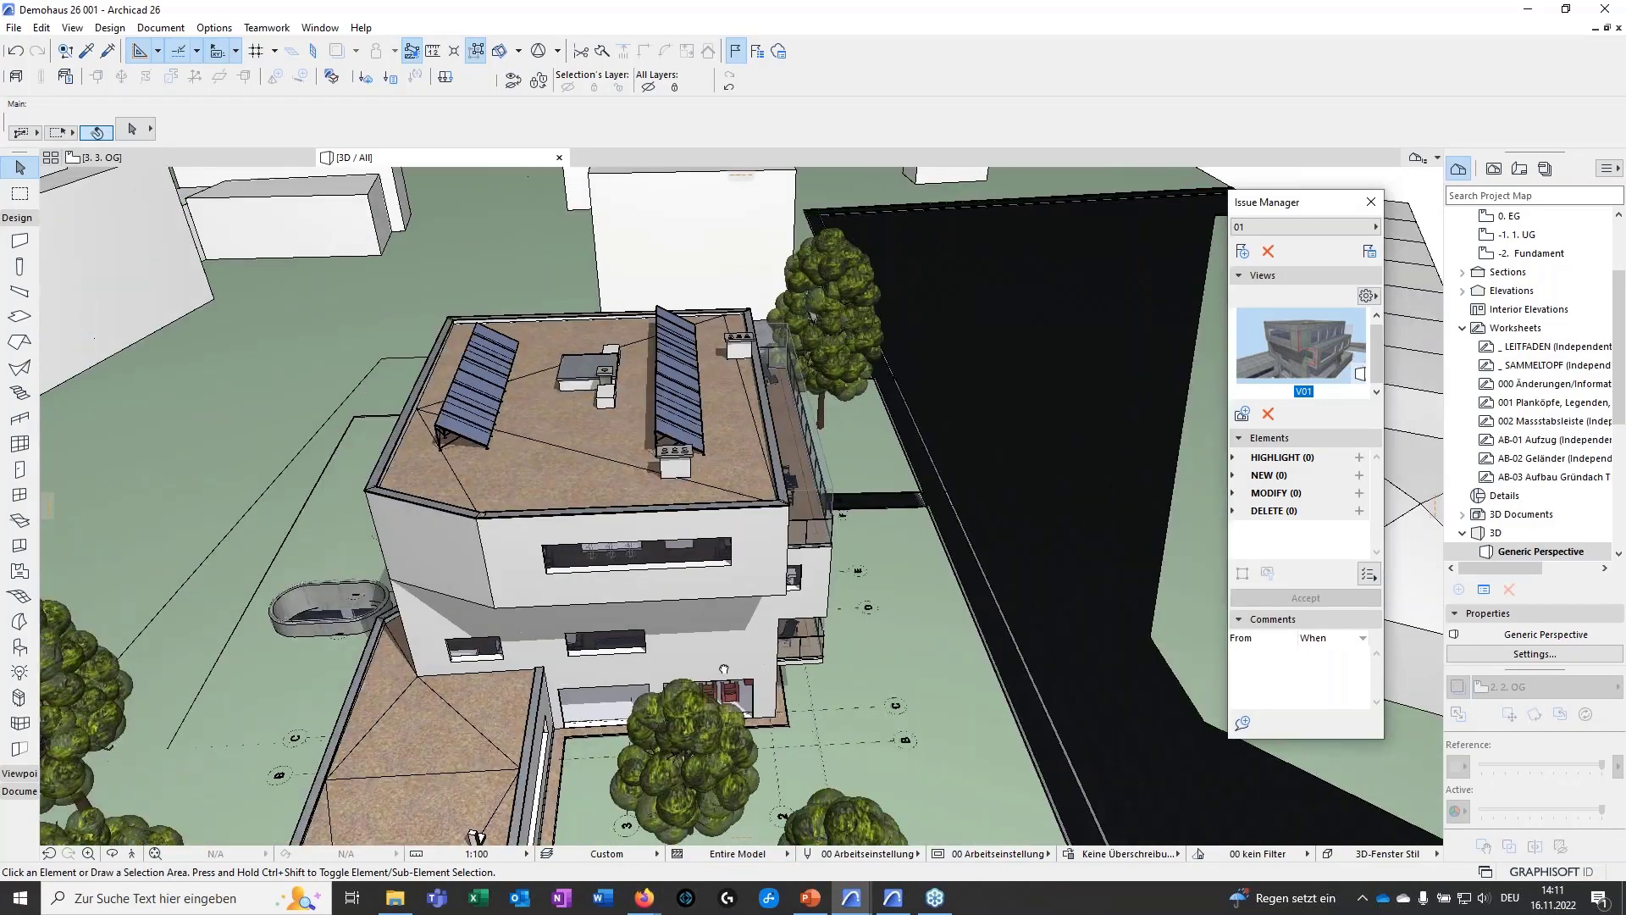
middle_click_drag(1212, 735, 1178, 736, "shift")
- Restore the saved view V01 of issue 01, showing the load-bearing core from the projecting corner
left_click(1299, 337)
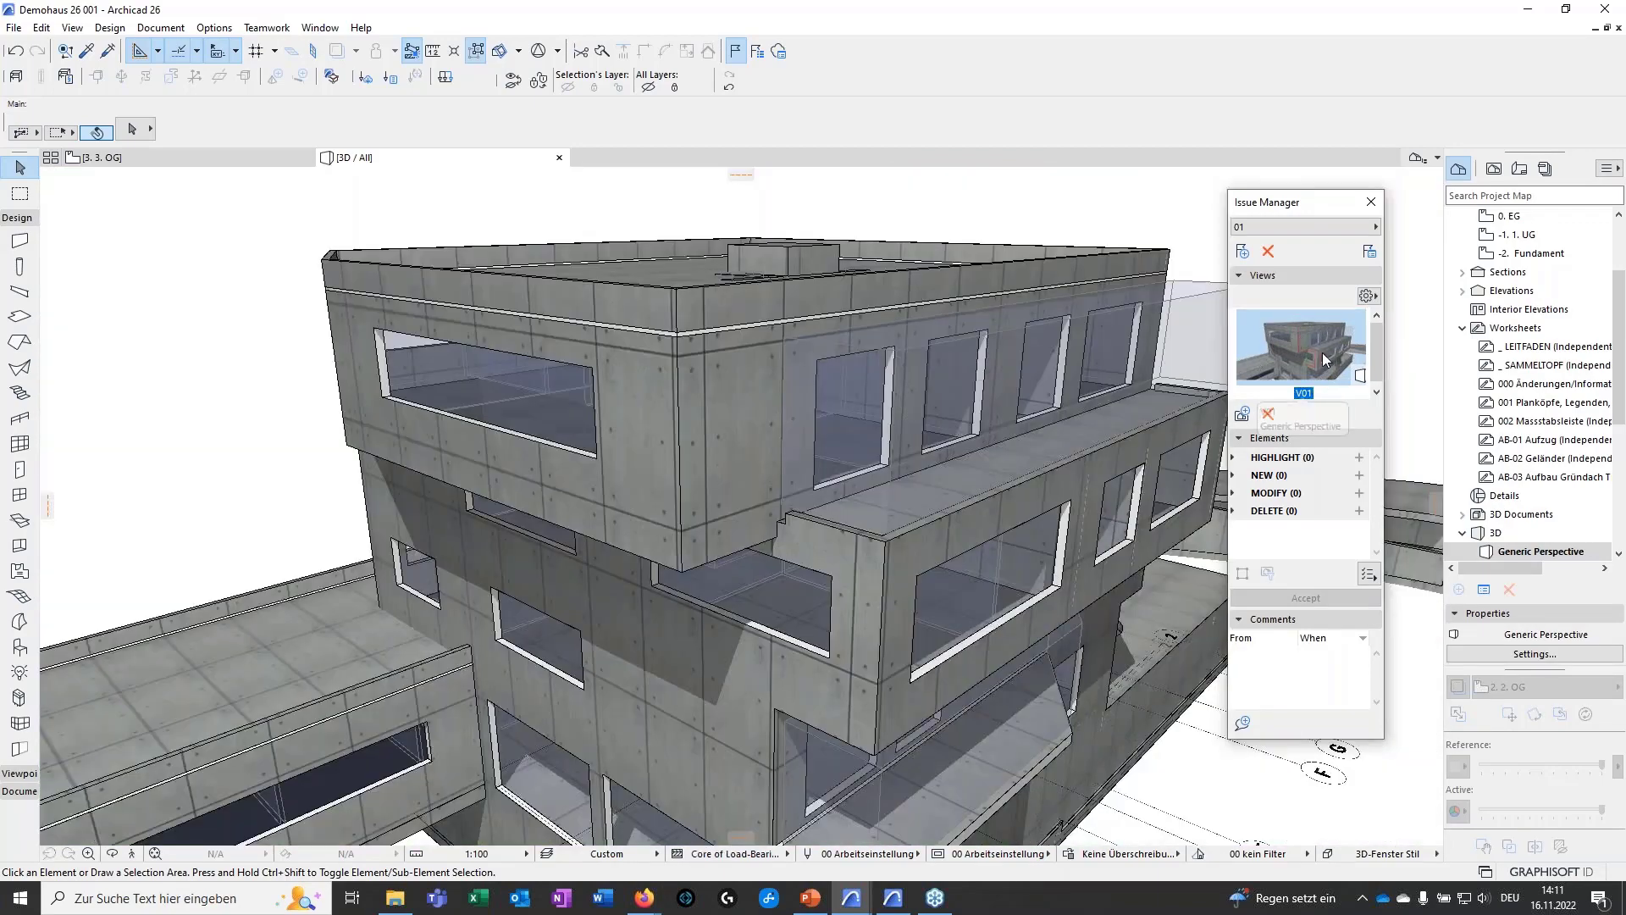
left_click(1309, 396)
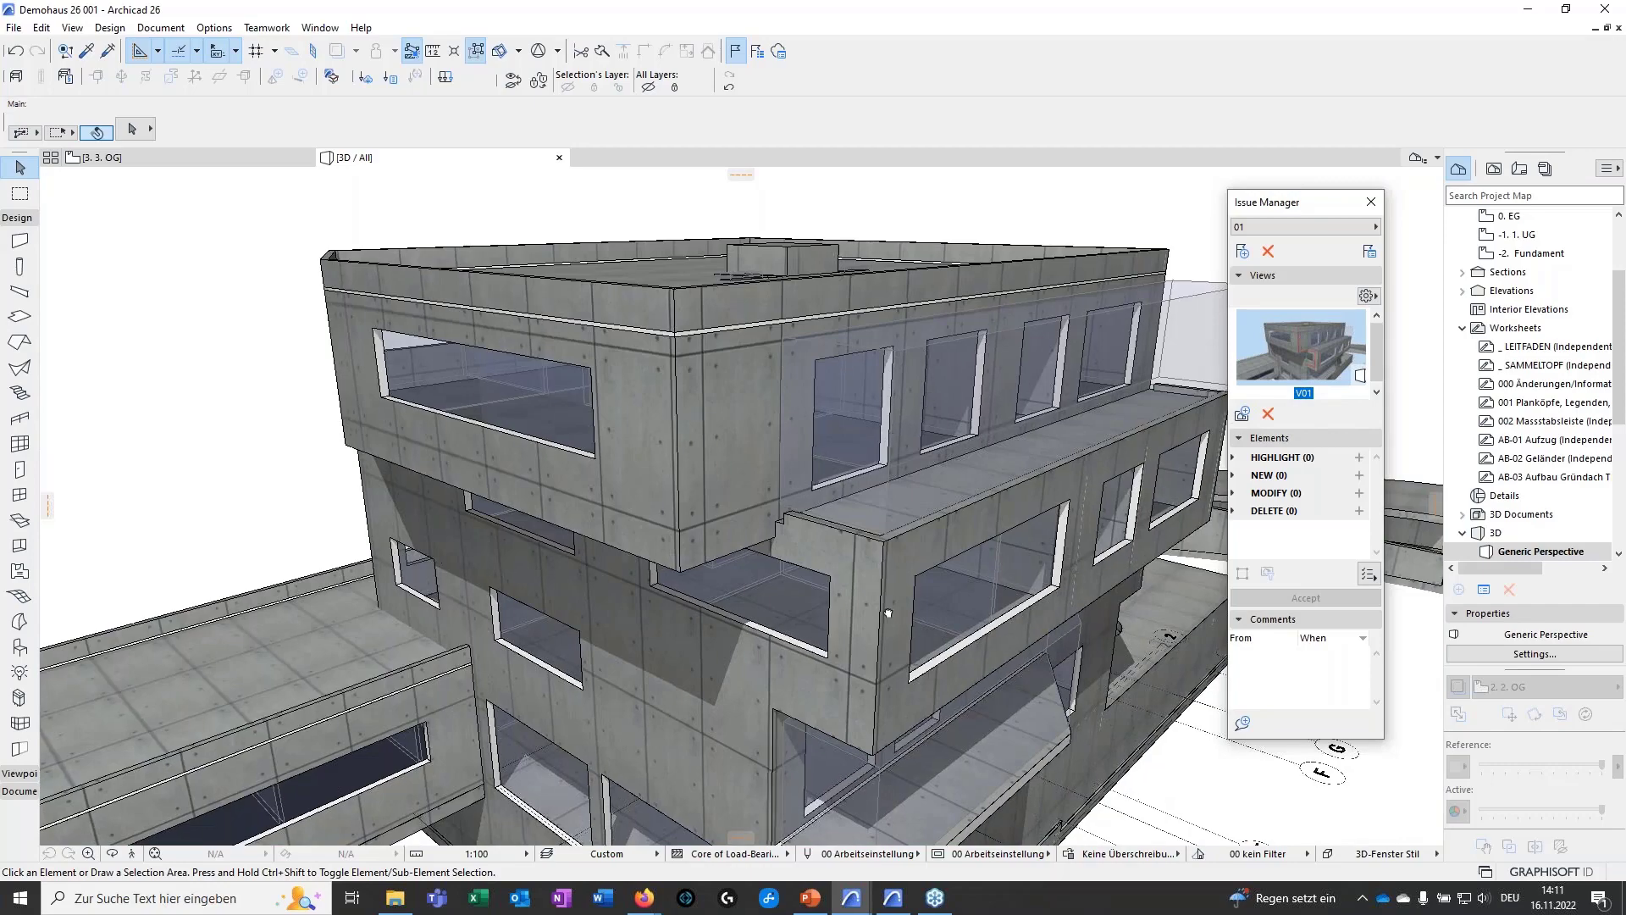
middle_click_drag(778, 694, 967, 639, "shift")
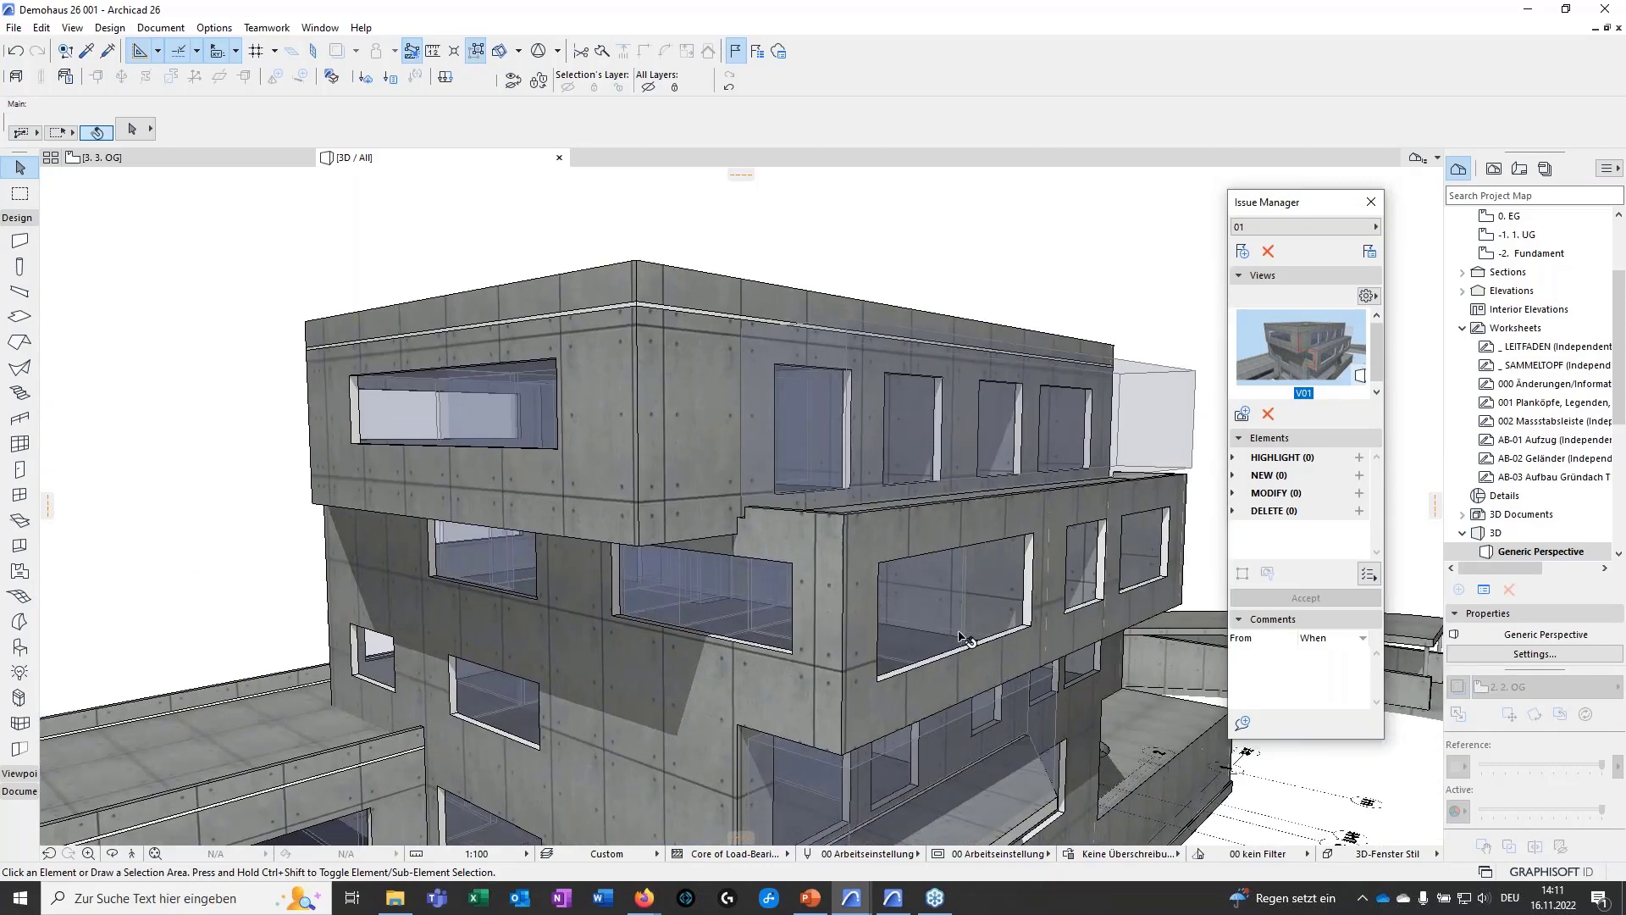
left_click(1326, 362)
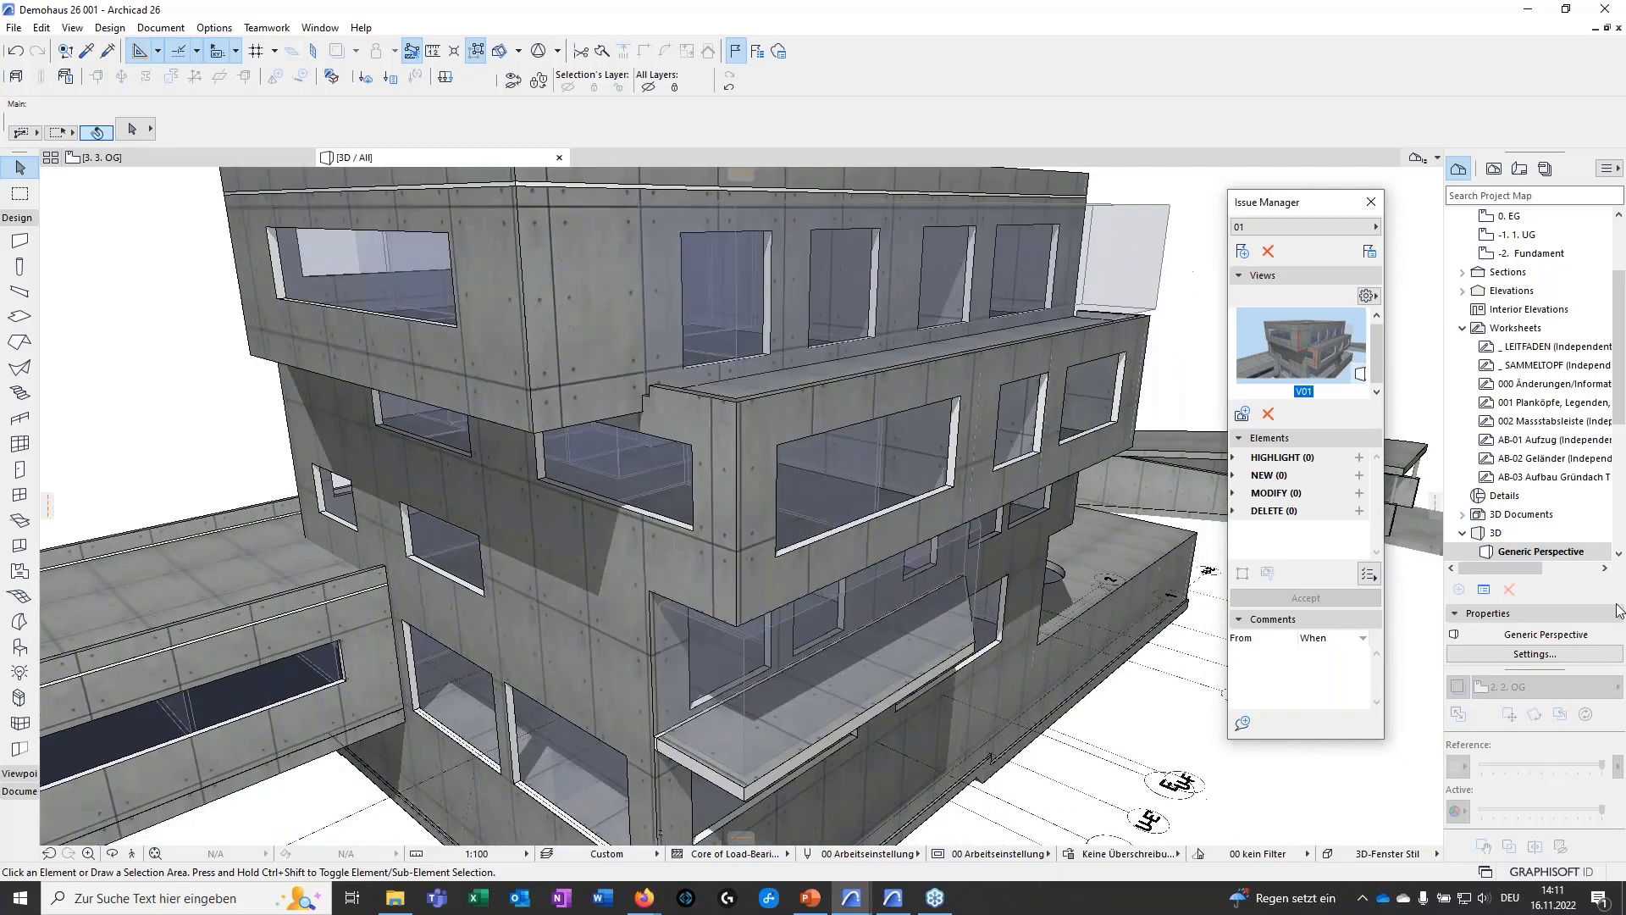
- Include the Window and Door element types in the 3D filter for the Generic Perspective
left_click_drag(1354, 208, 1367, 195)
scroll(1533, 389, "down", 4)
scroll(1539, 375, "up", 1)
right_click(1516, 366)
key("Escape")
right_click(1524, 383)
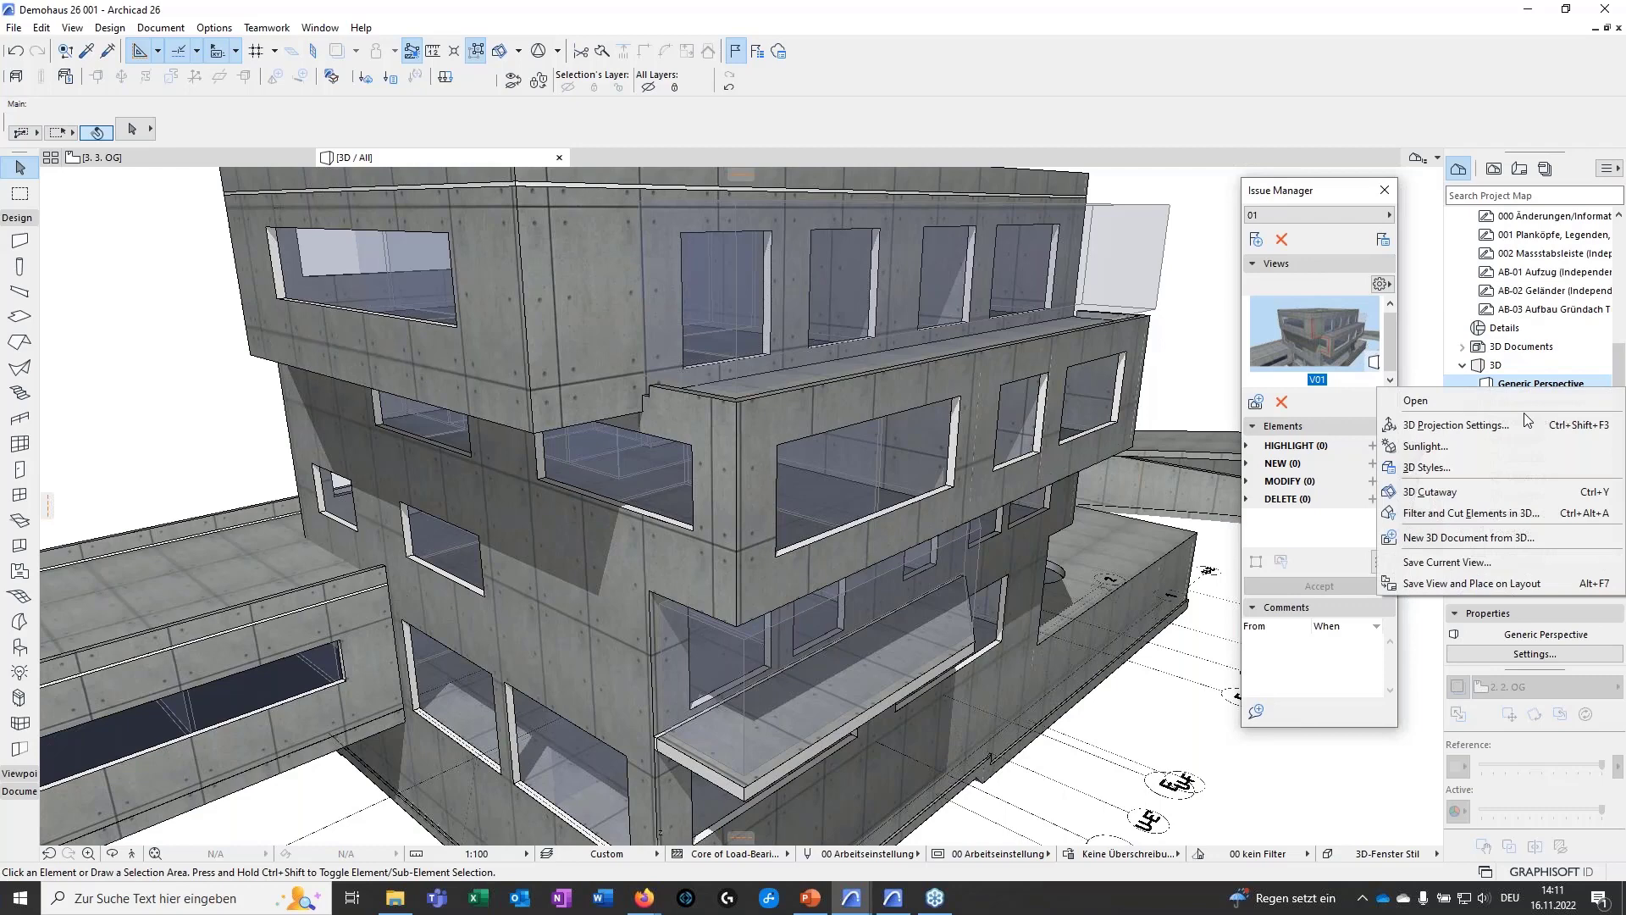
left_click(1504, 513)
scroll(828, 624, "down", 2)
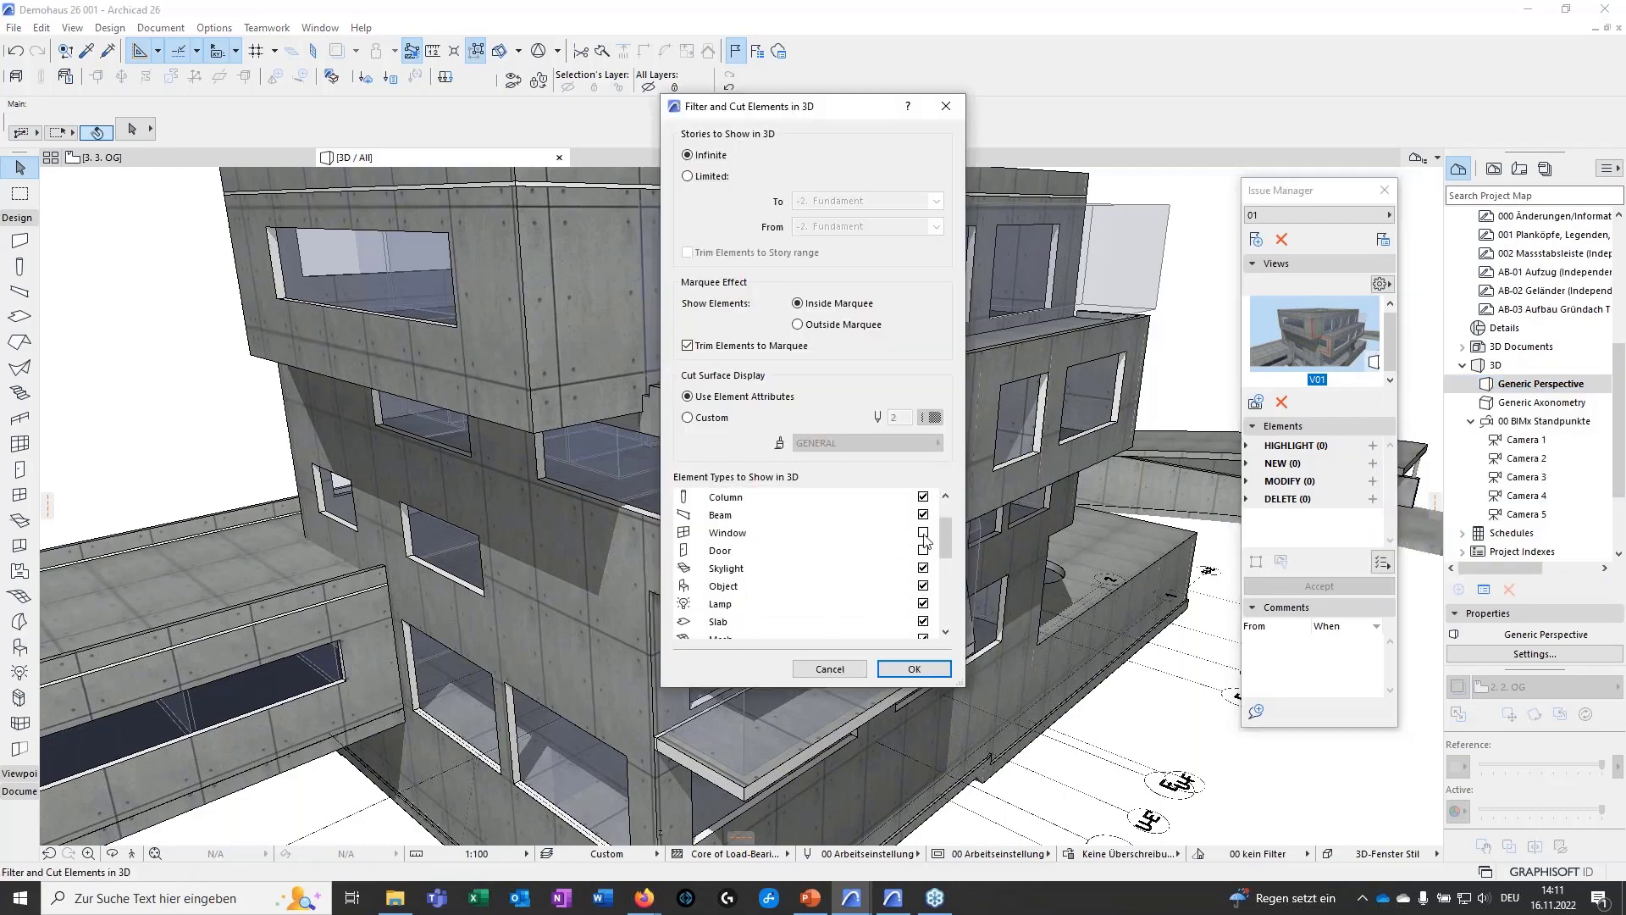
left_click(923, 532)
left_click(923, 550)
left_click(914, 669)
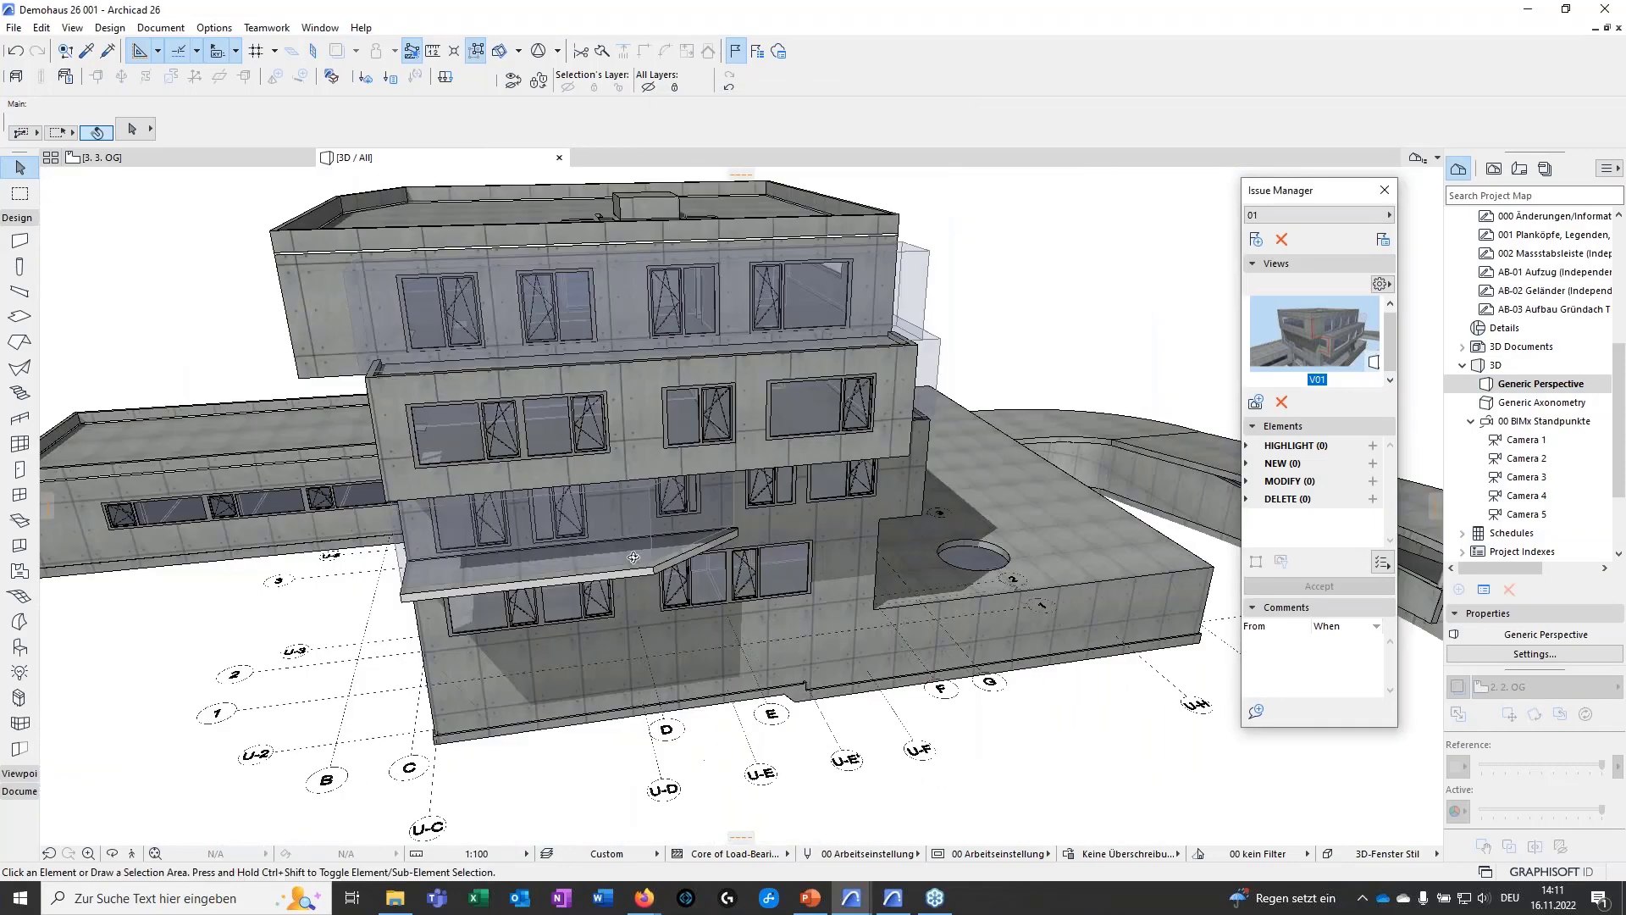
- Create a separate issue named 002 for the facade windows below the projecting storey
left_click_drag(633, 556, 811, 588)
scroll(811, 589, "up", 5)
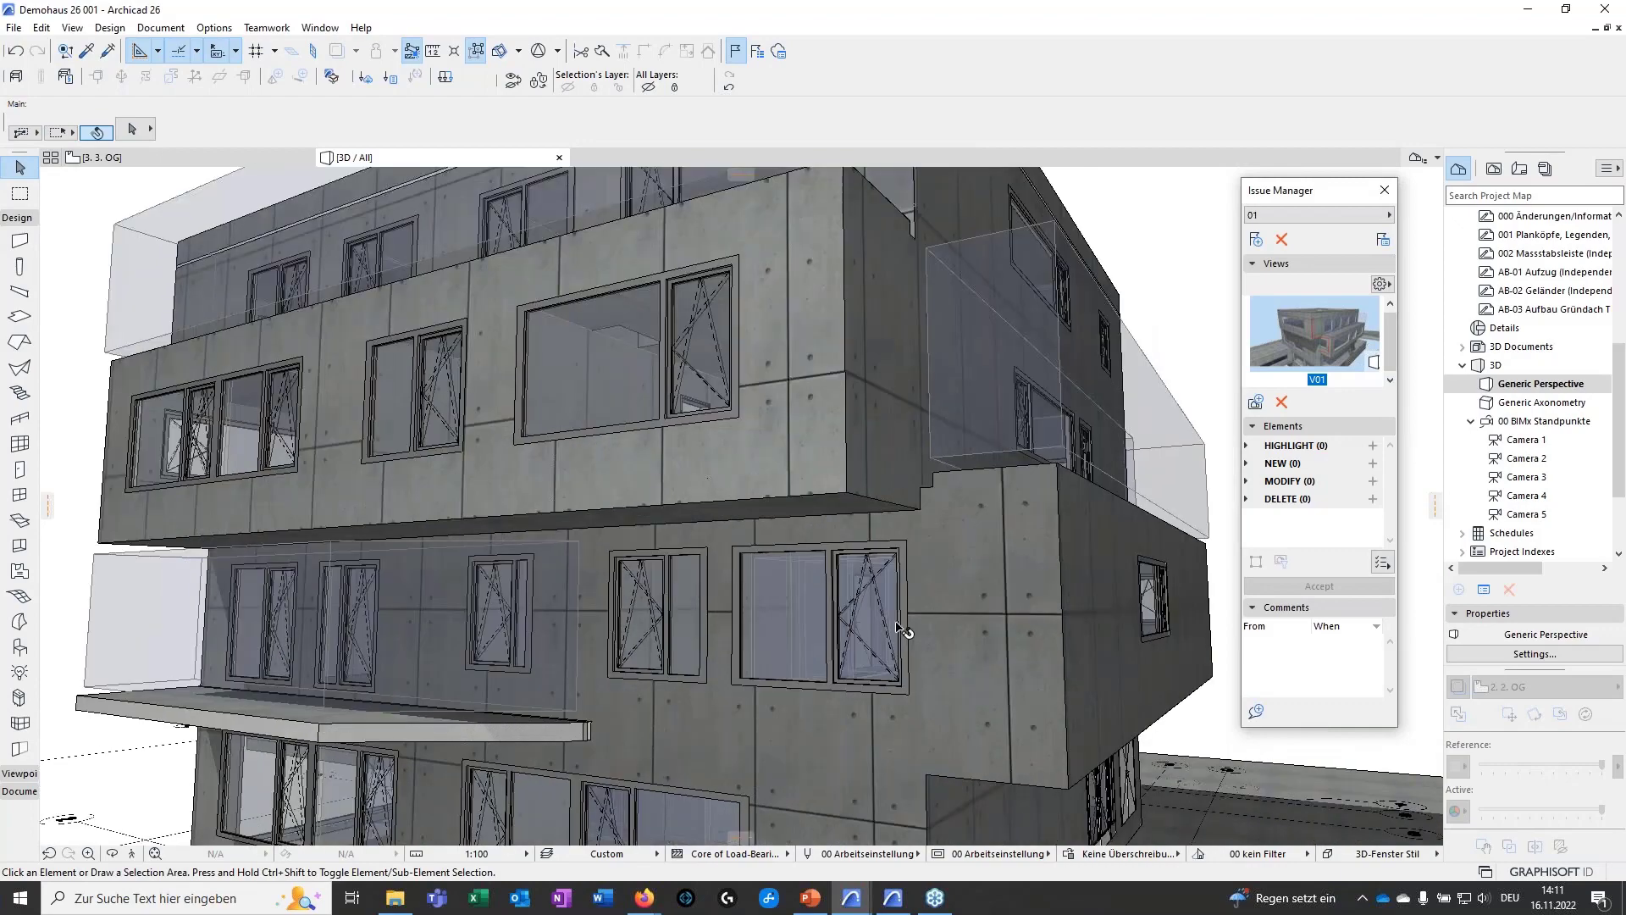
scroll(911, 432, "up", 5)
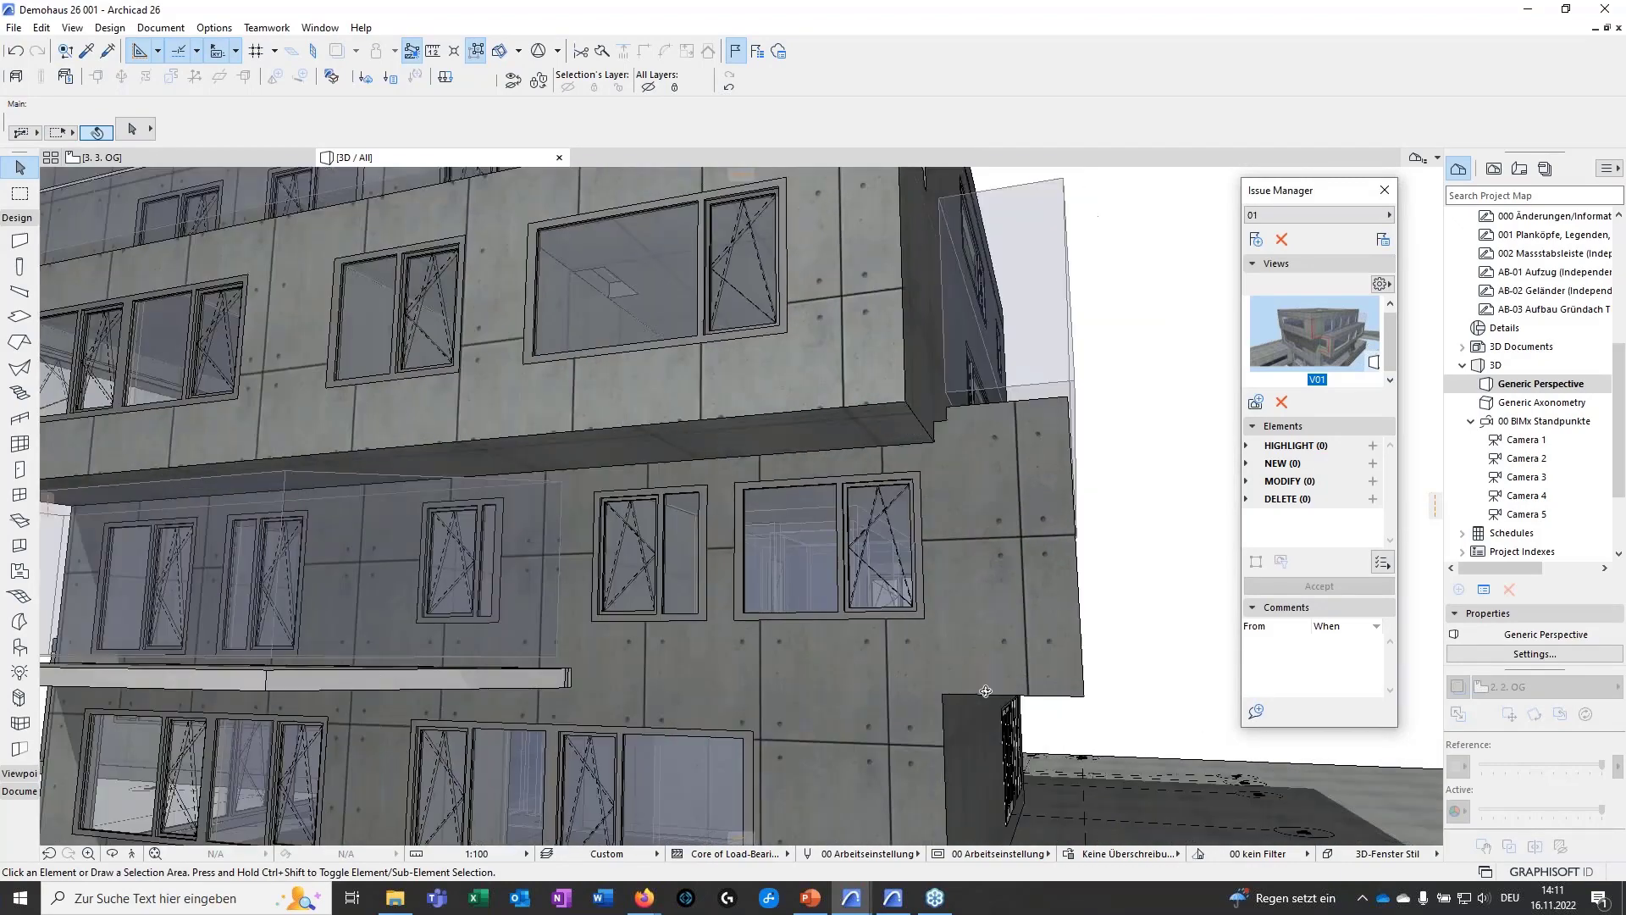
middle_click_drag(971, 608, 929, 567)
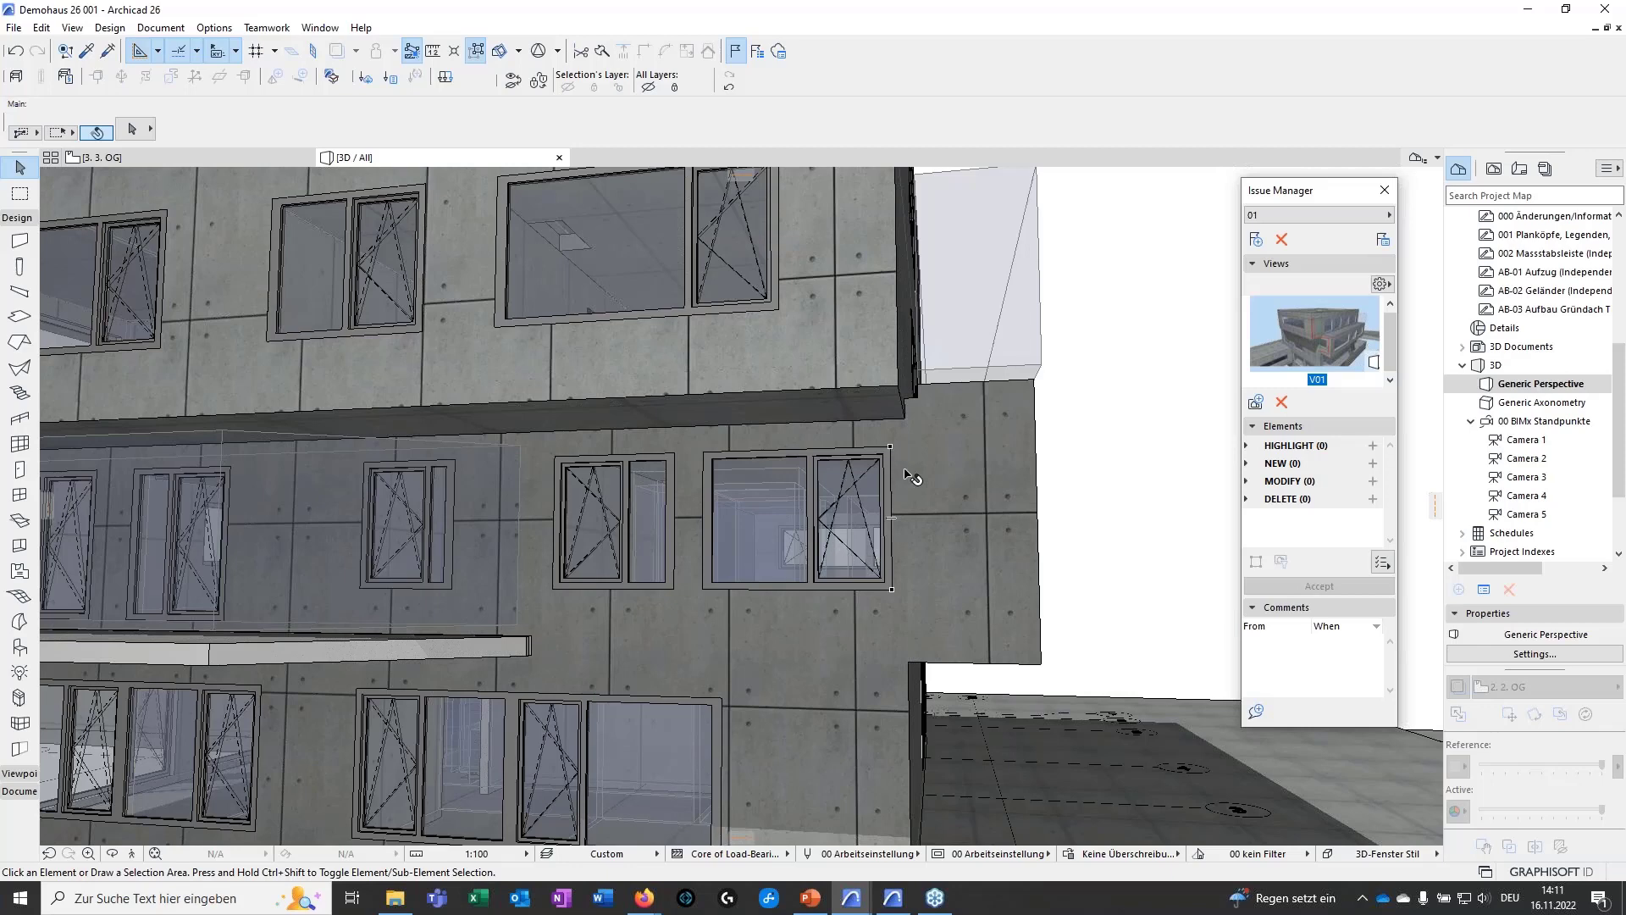
left_click(821, 540)
middle_click_drag(922, 617, 762, 677, "shift")
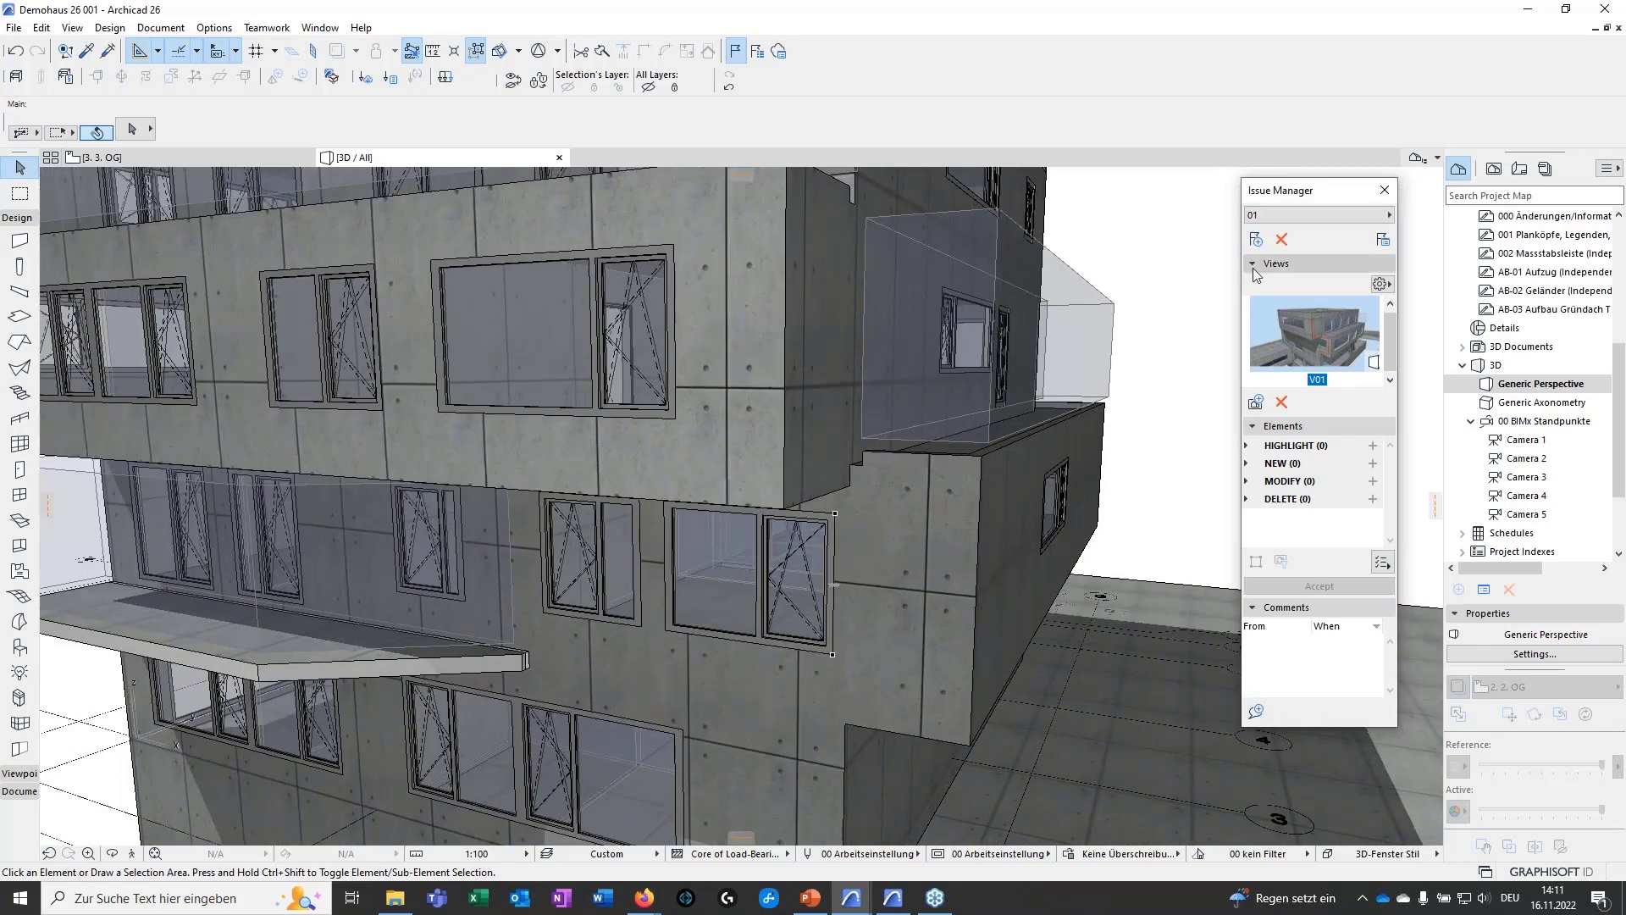
left_click(1257, 241)
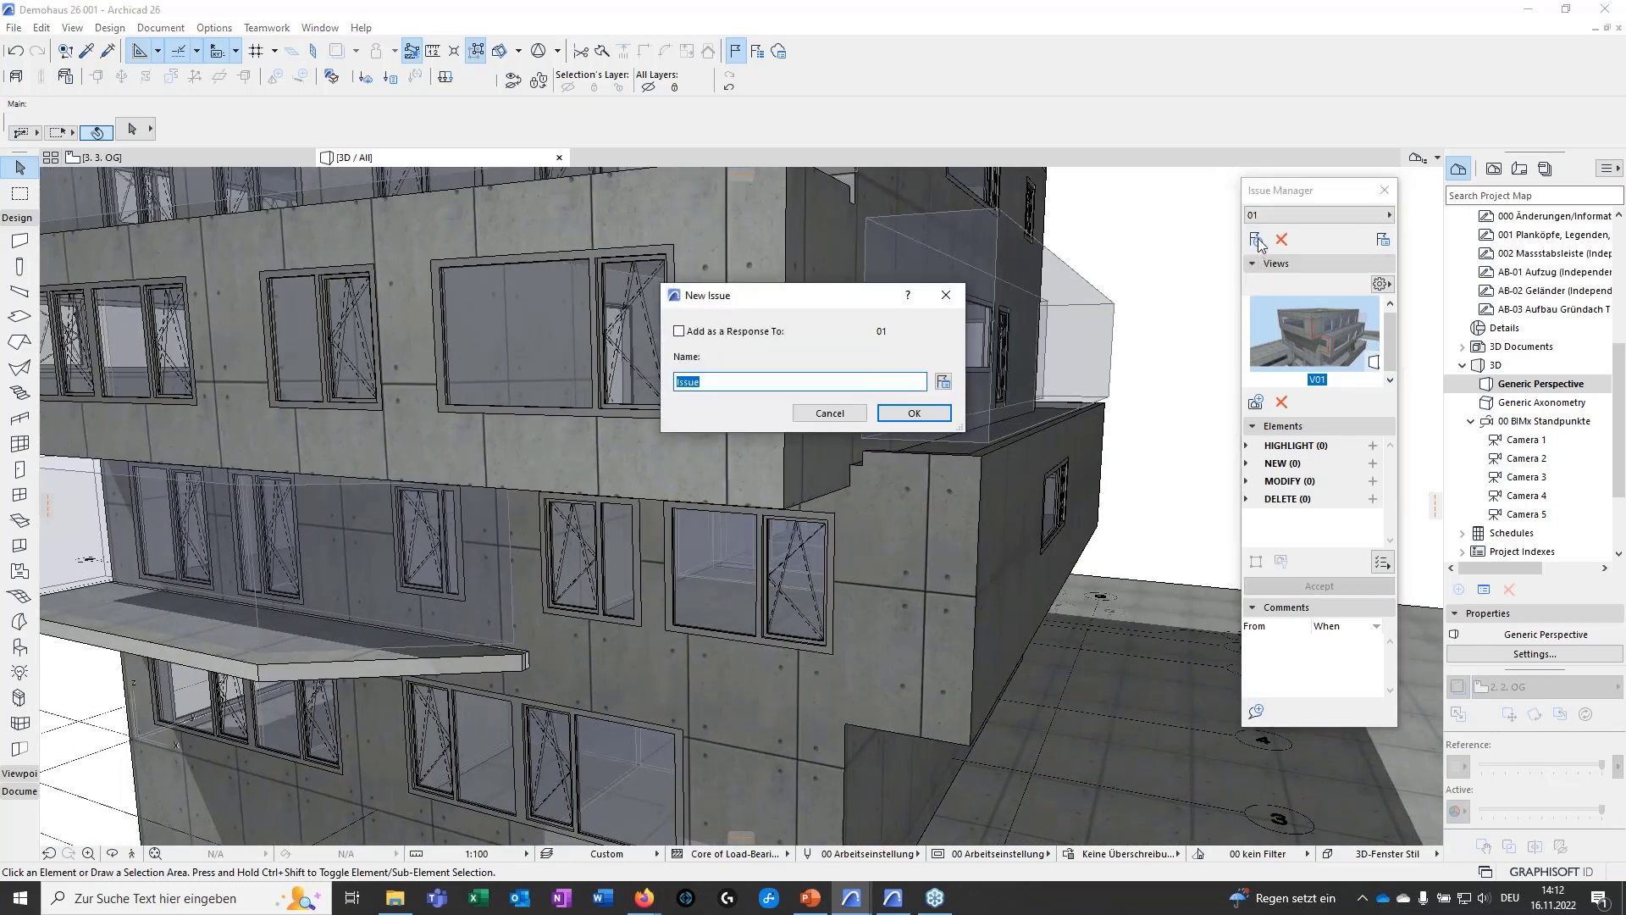
type("01")
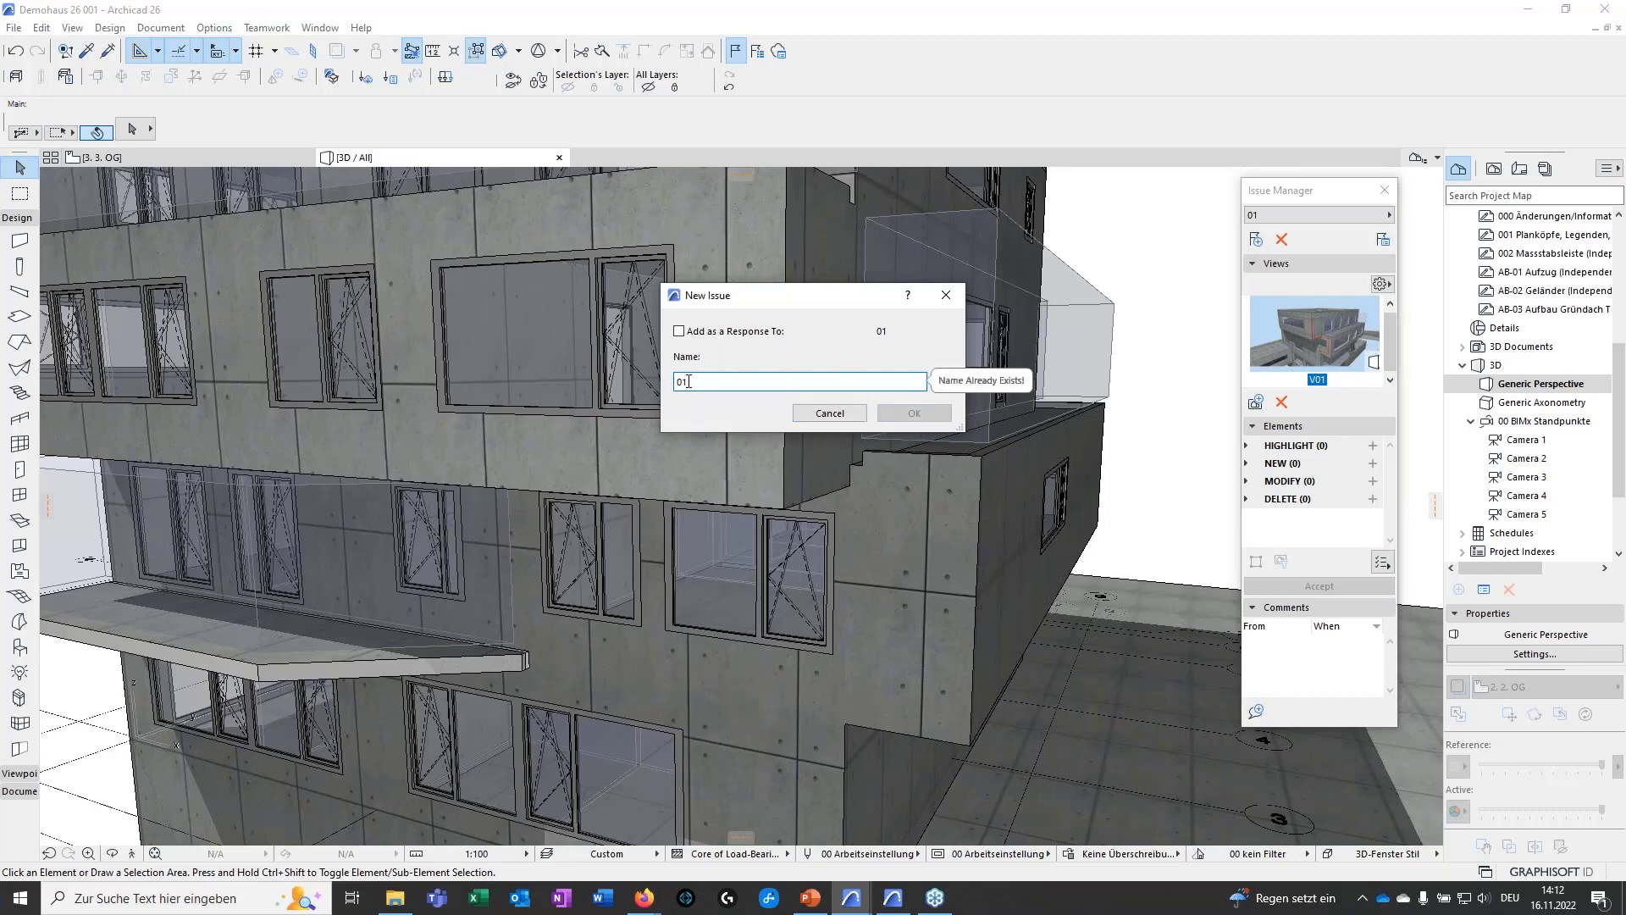
key("BackSpace")
type("2")
key("BackSpace")
type("02")
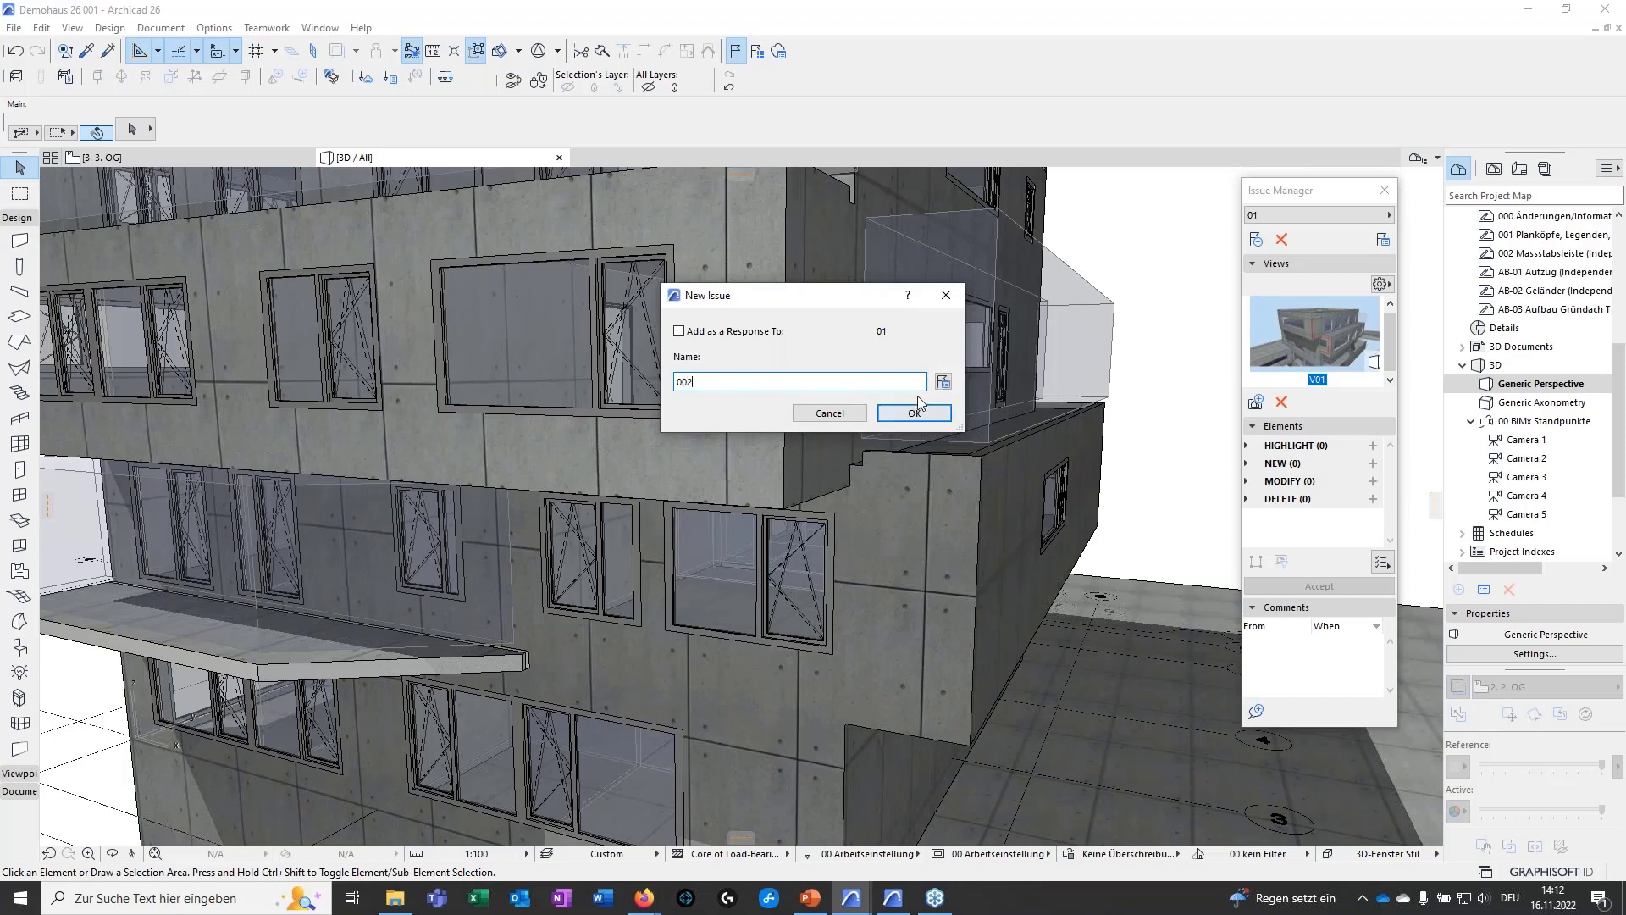
left_click(931, 413)
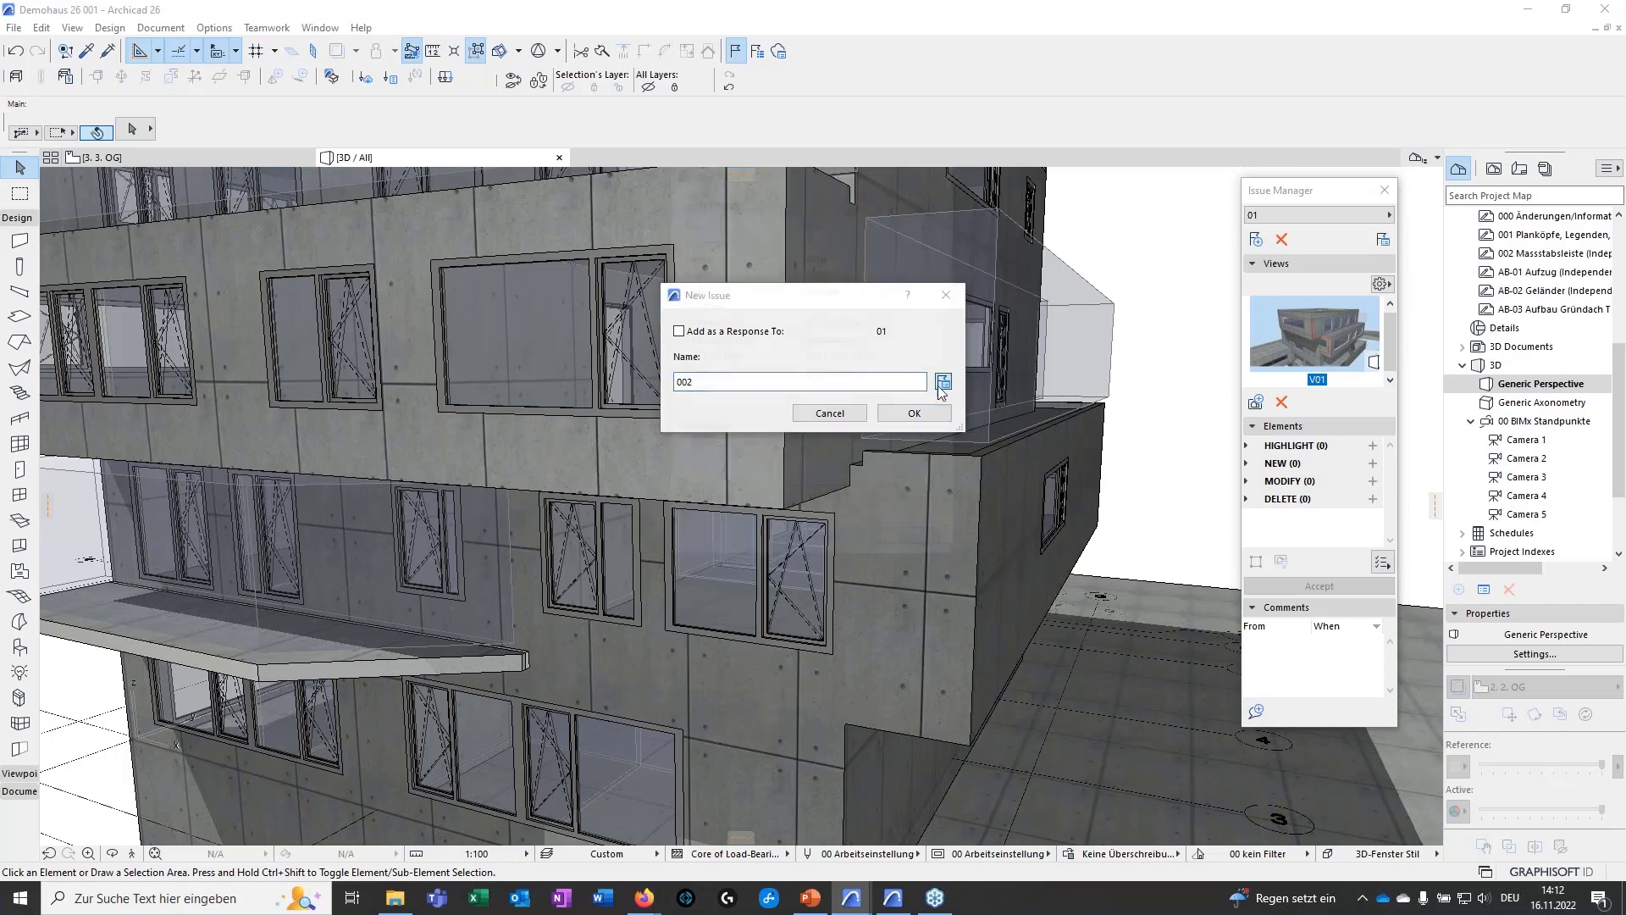
left_click(941, 168)
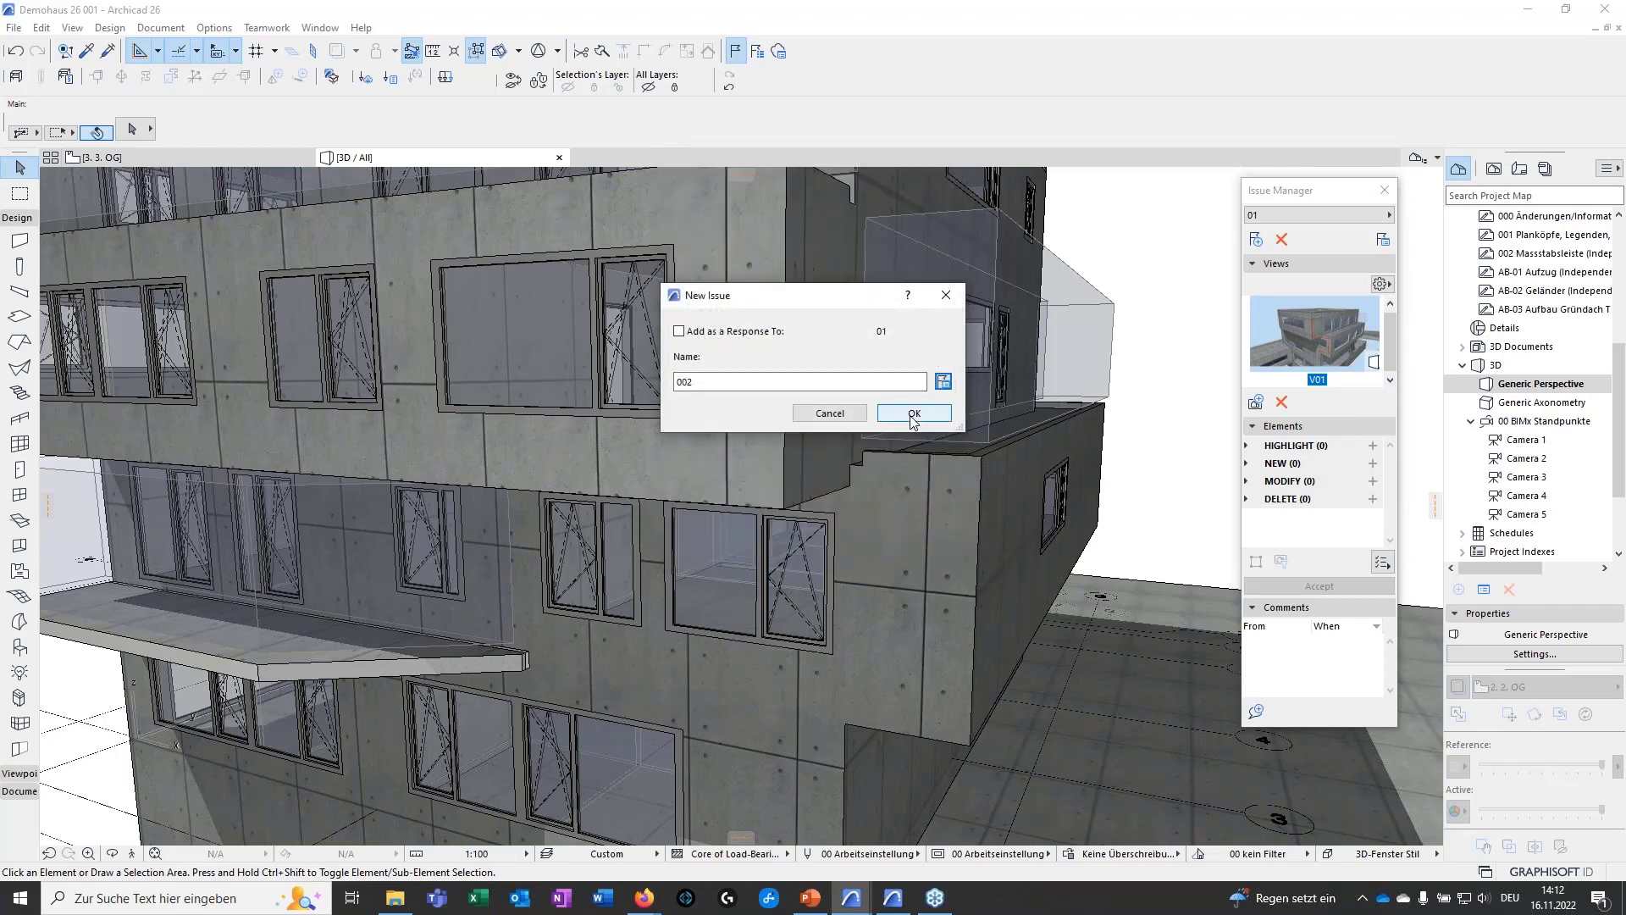
left_click(914, 414)
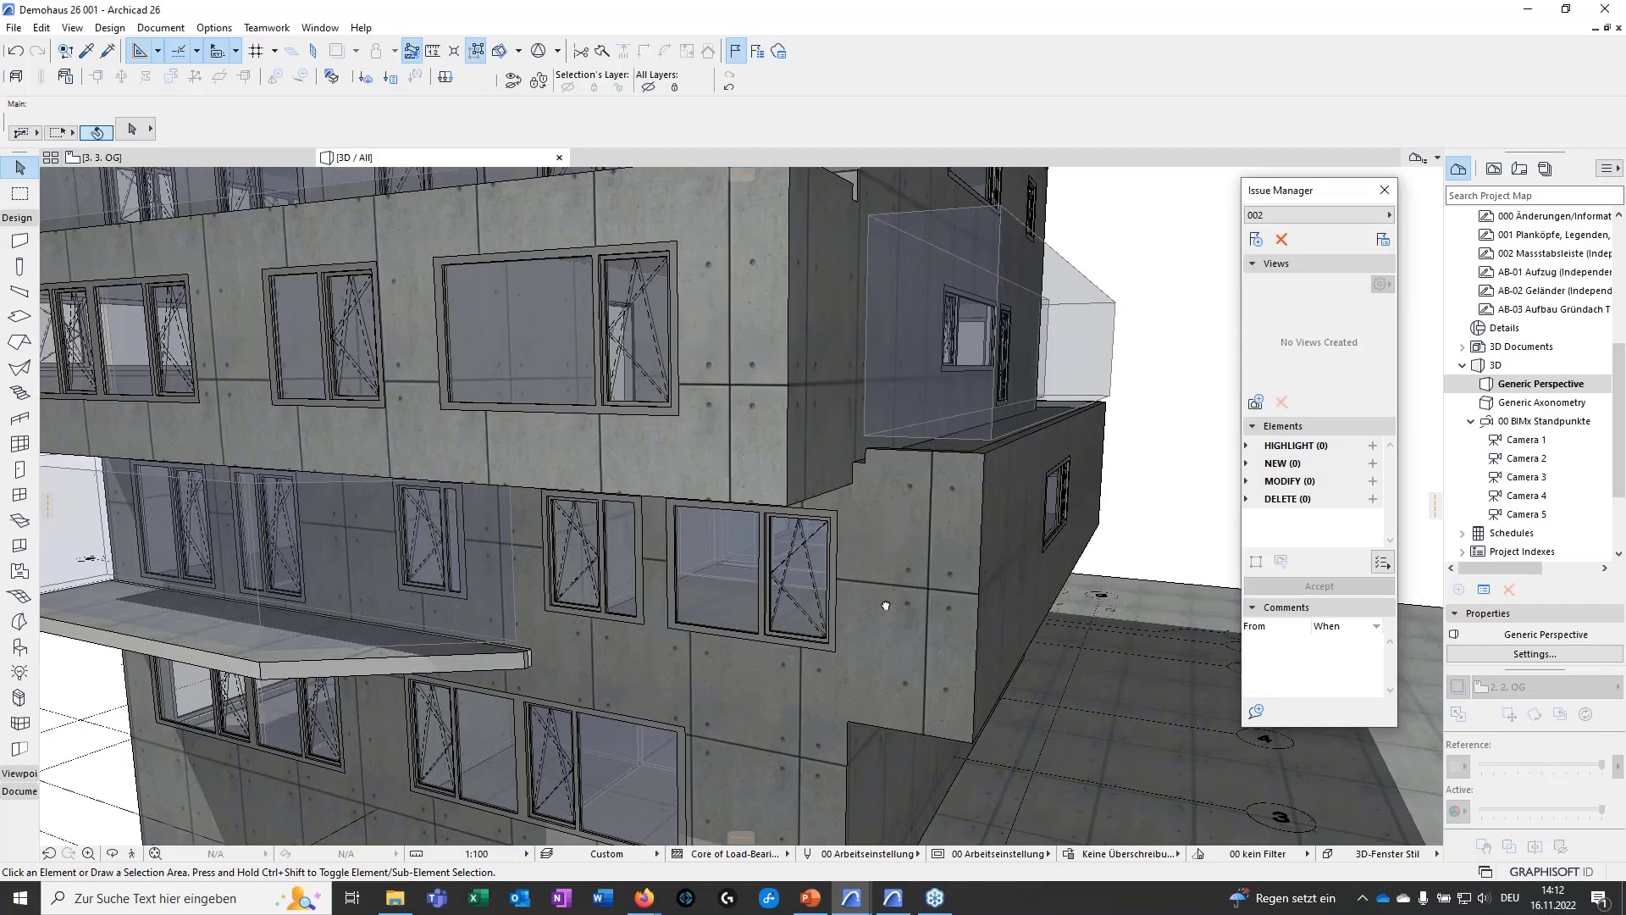
- Add the current facade perspective to issue 002 as a view named 002
left_click(1256, 403)
type("002")
left_click(898, 348)
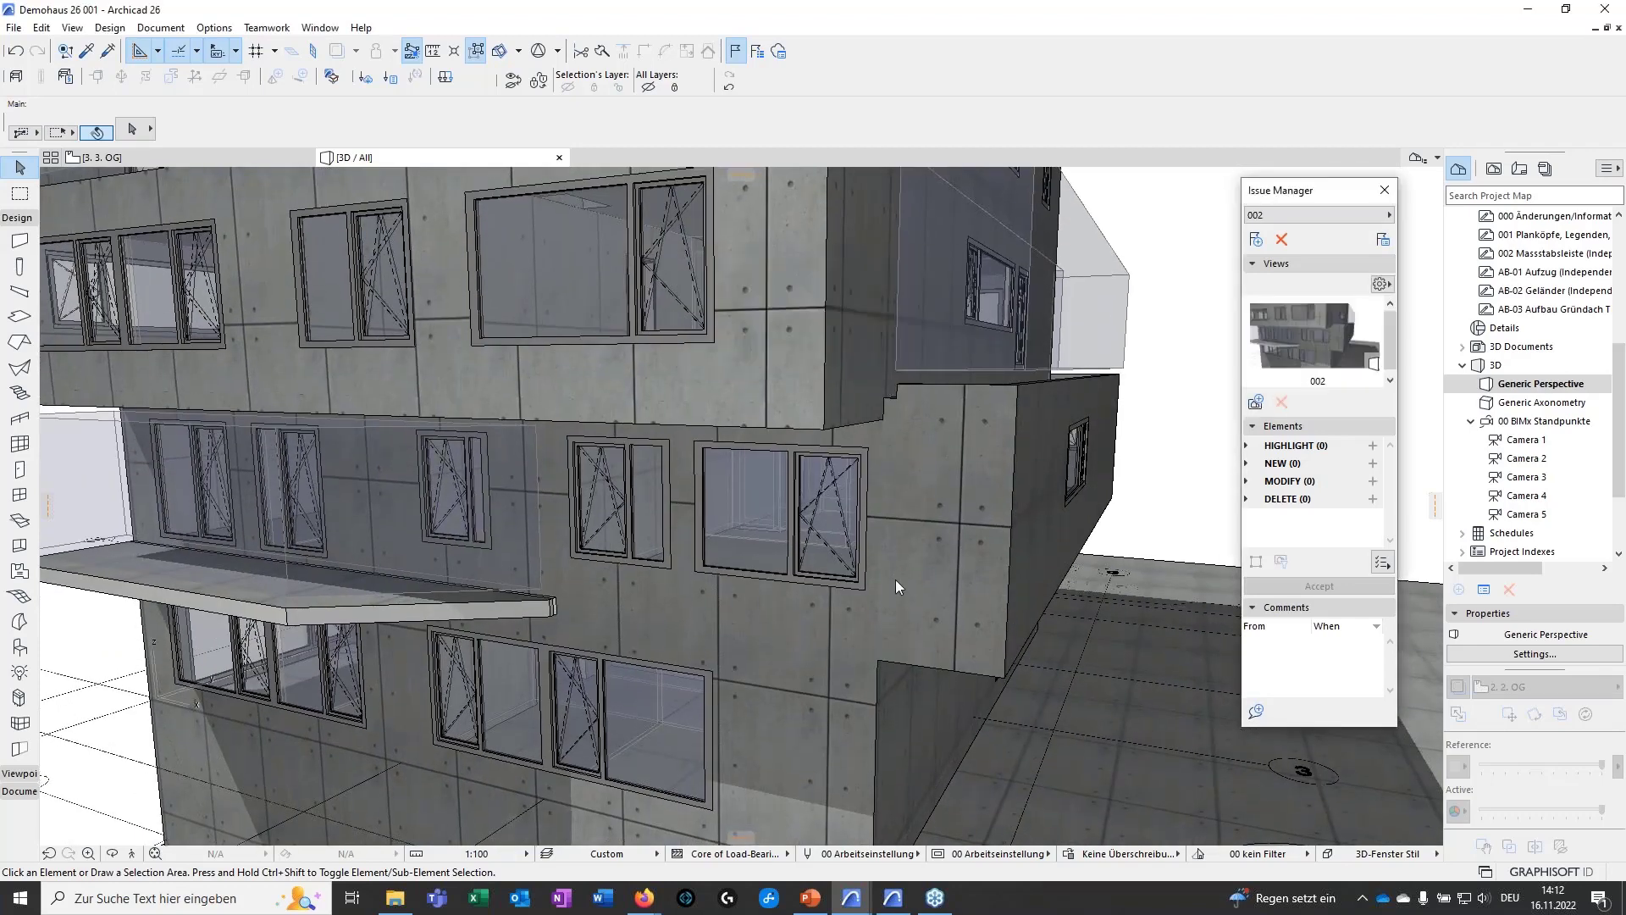
- Select the exterior wall with its windows below the projecting storey and add it to issue 002's Modify elements
left_click(806, 531)
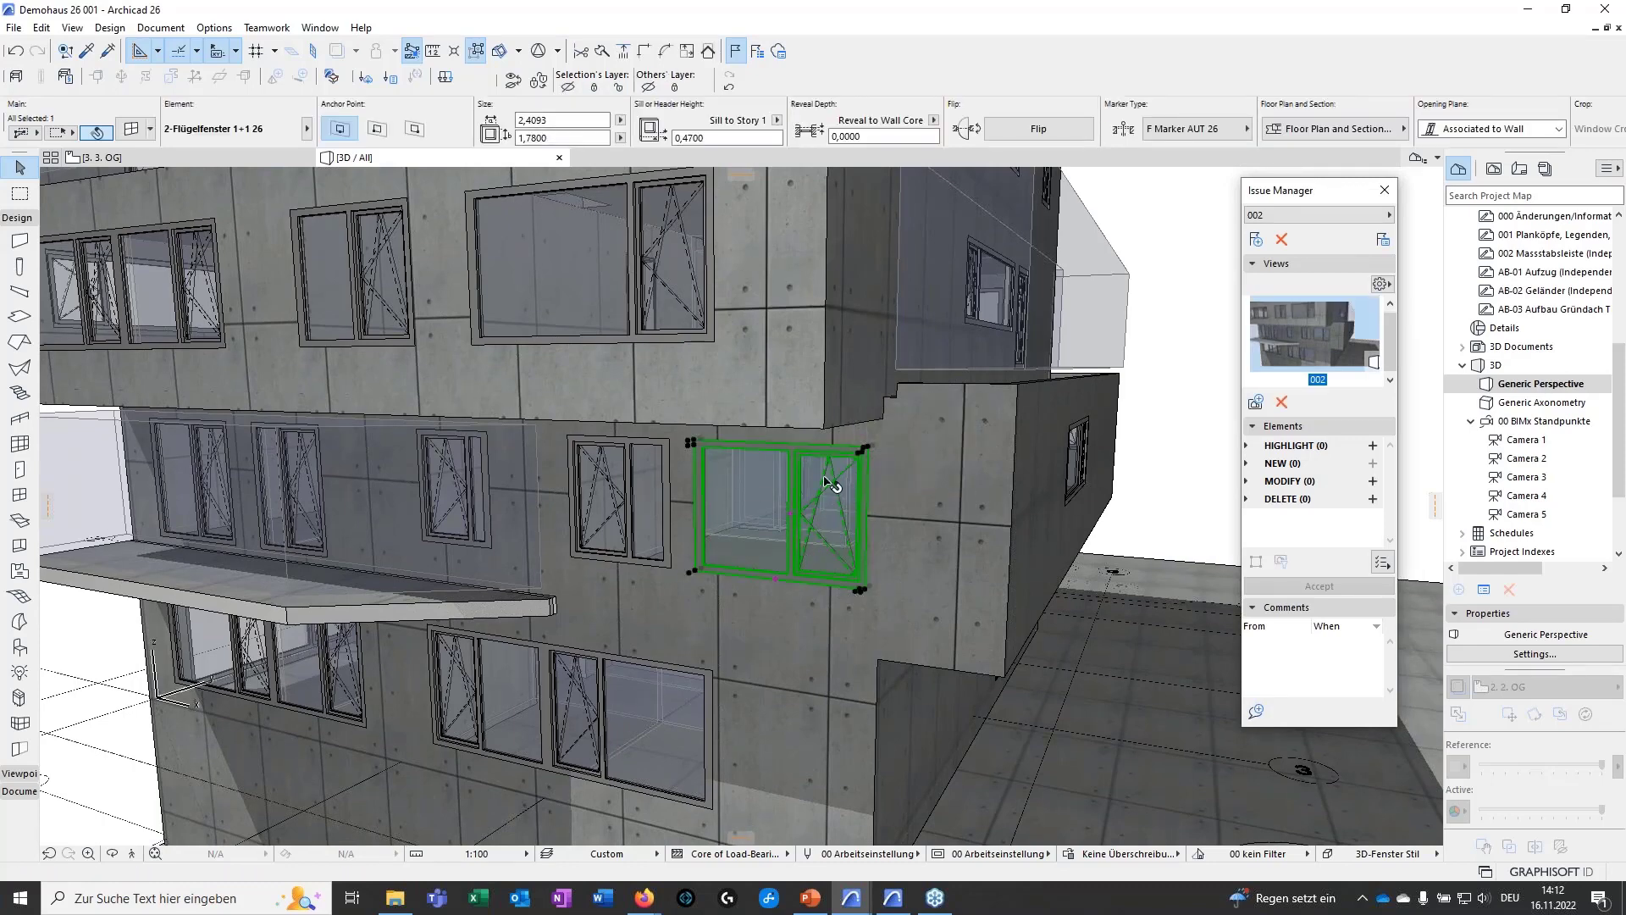
left_click(1373, 481)
scroll(850, 605, "up", 3)
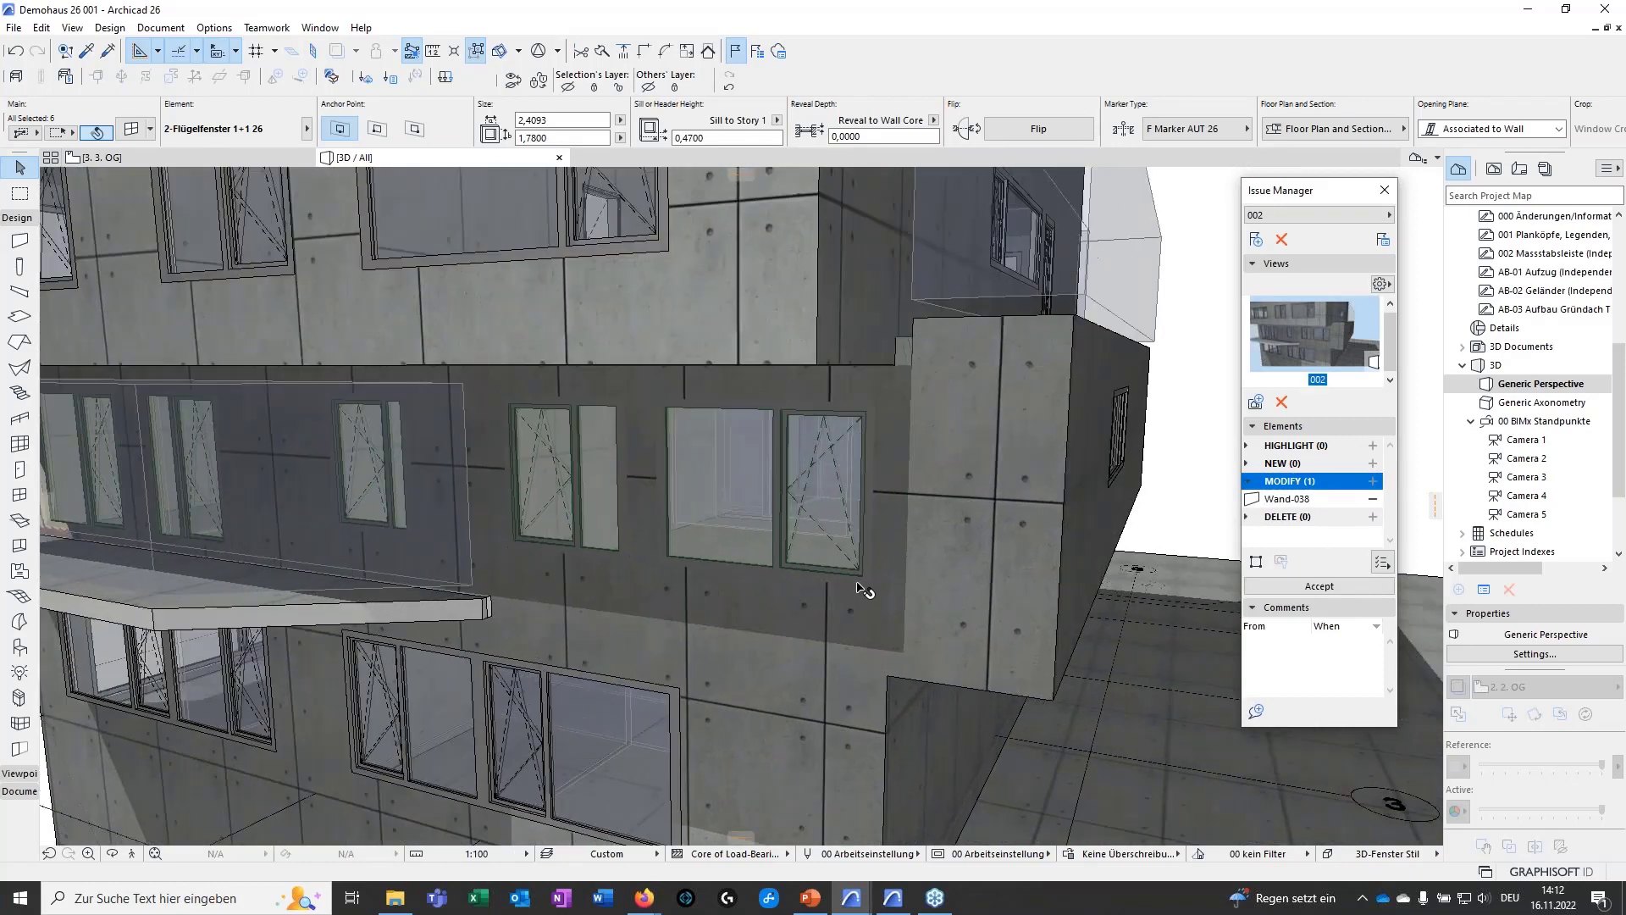
- Shift the selected wall and its windows about 0.31 m along the facade, away from the projecting corner
left_click(881, 591)
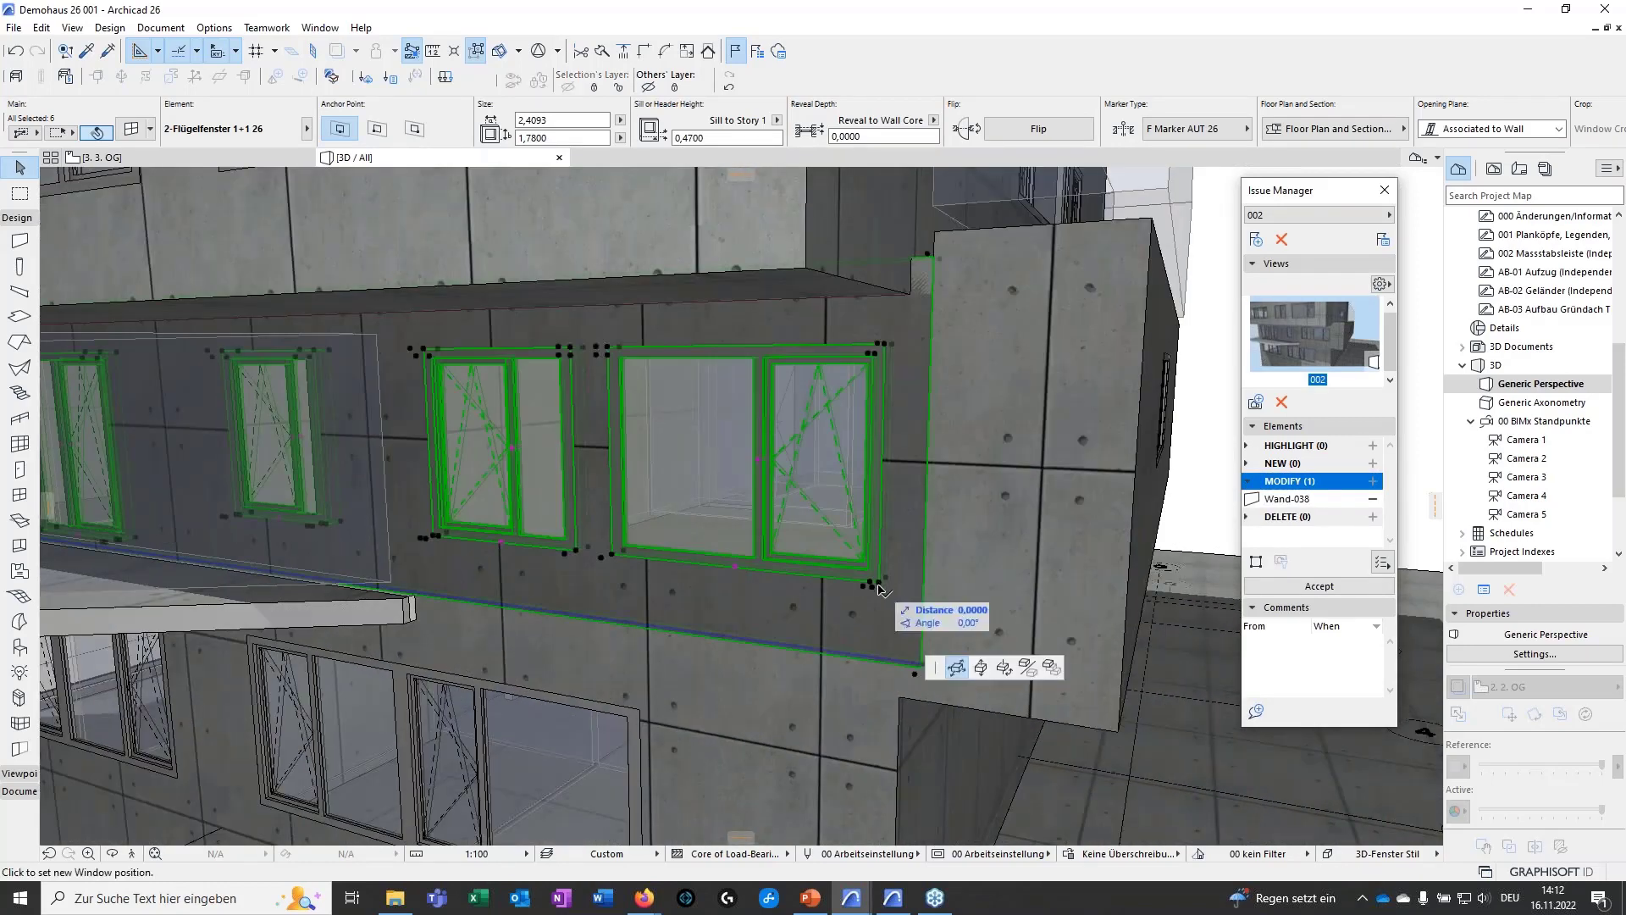
key("Tab")
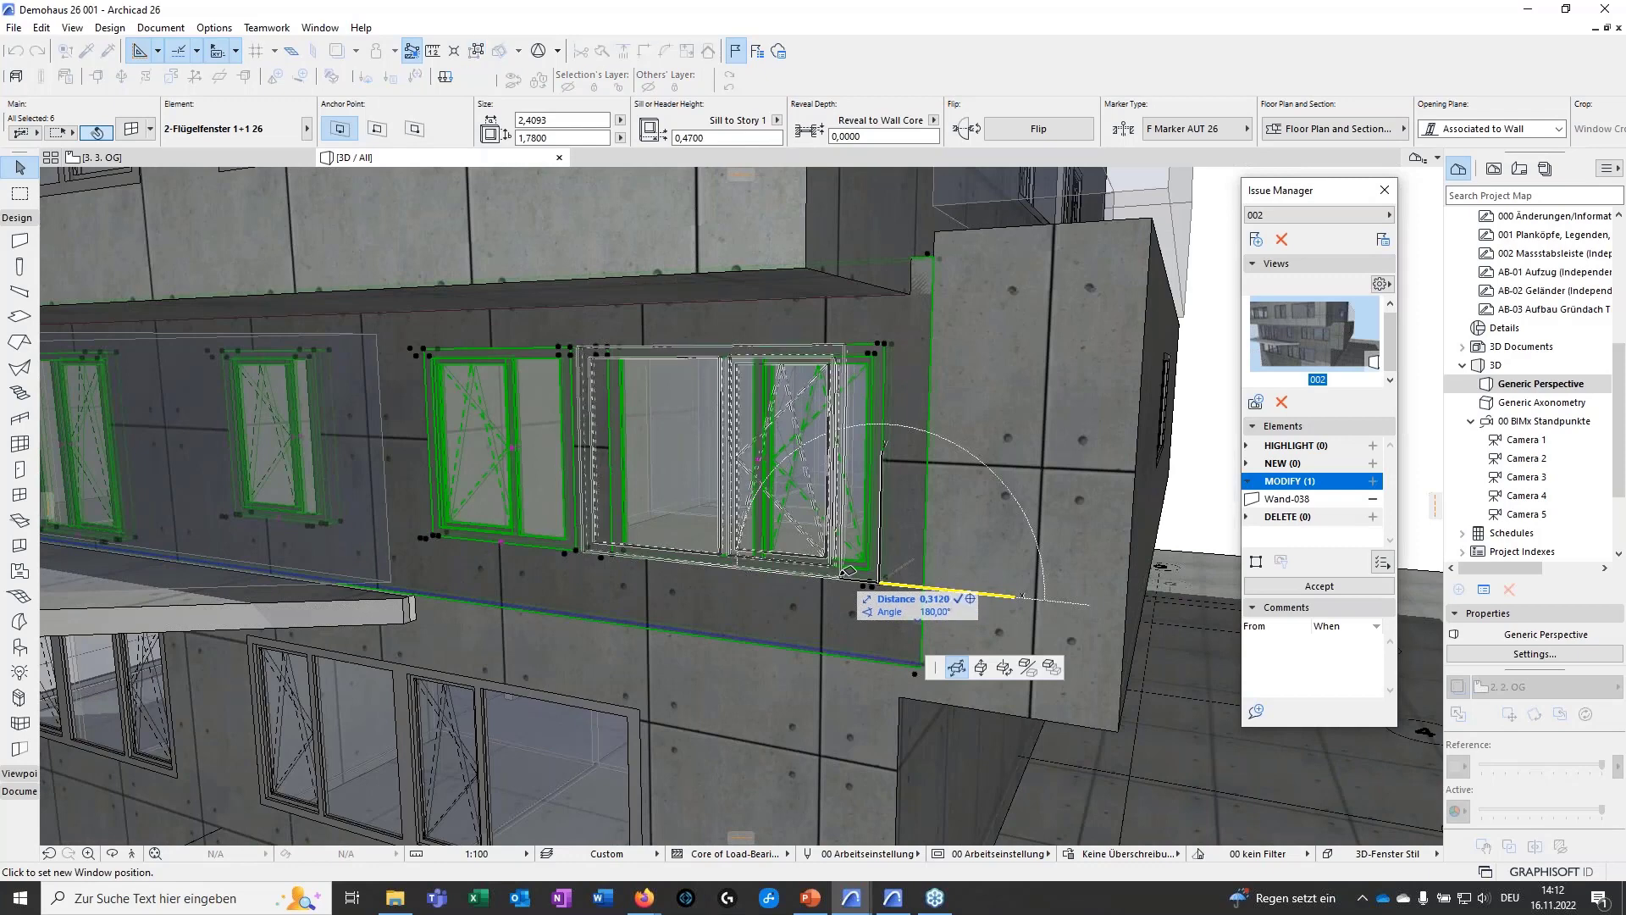
type("1")
key("Return")
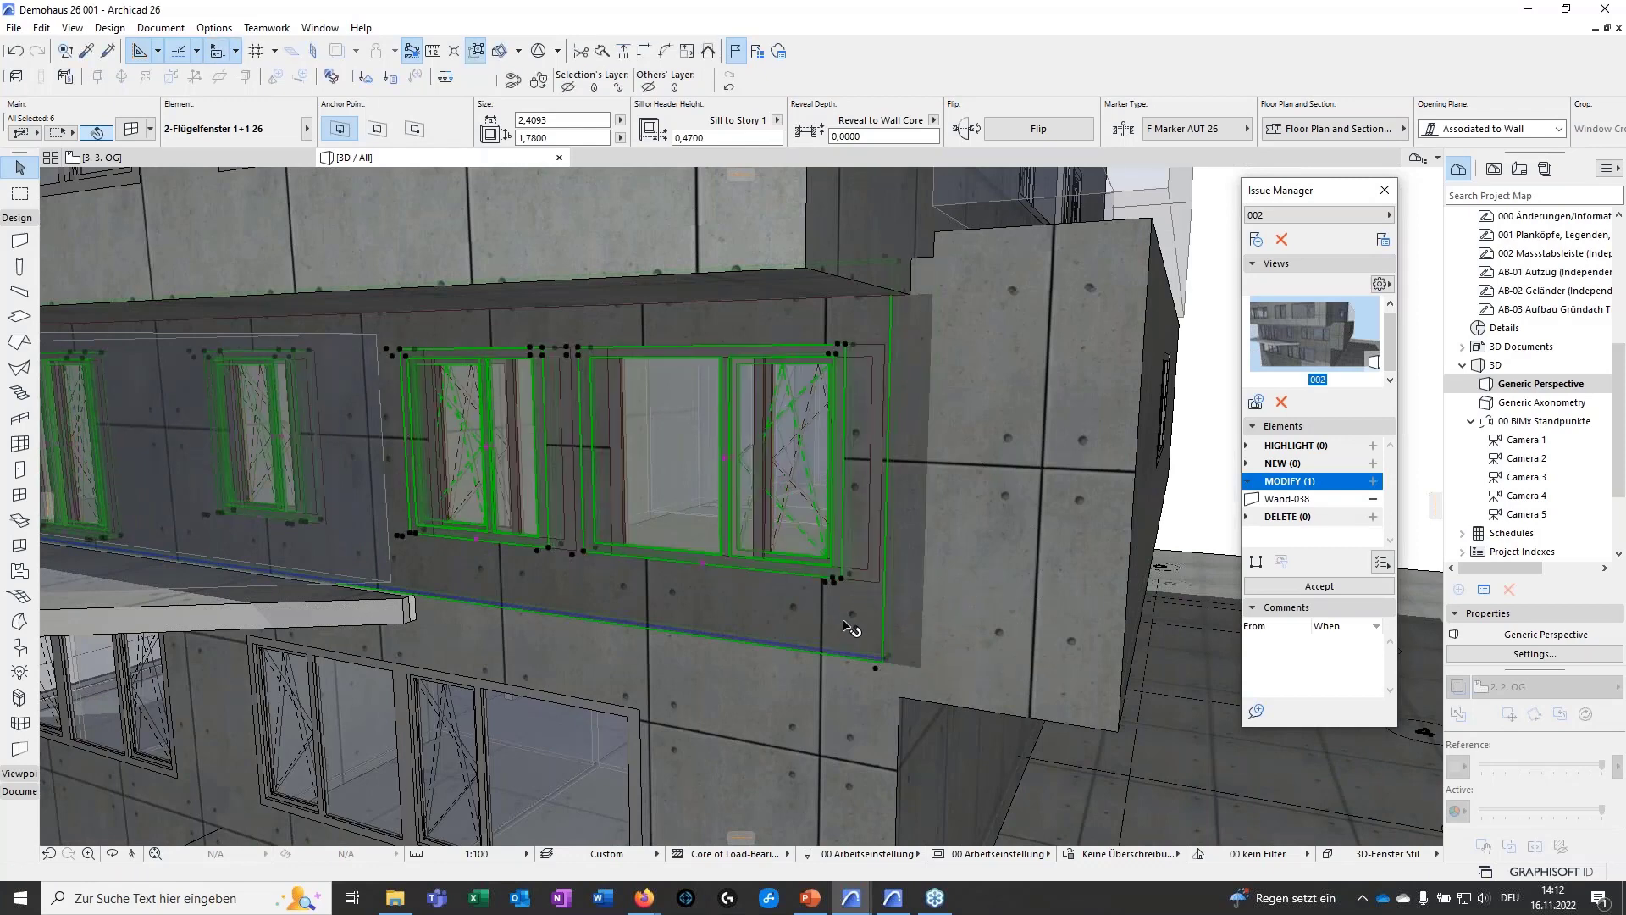
key("Escape")
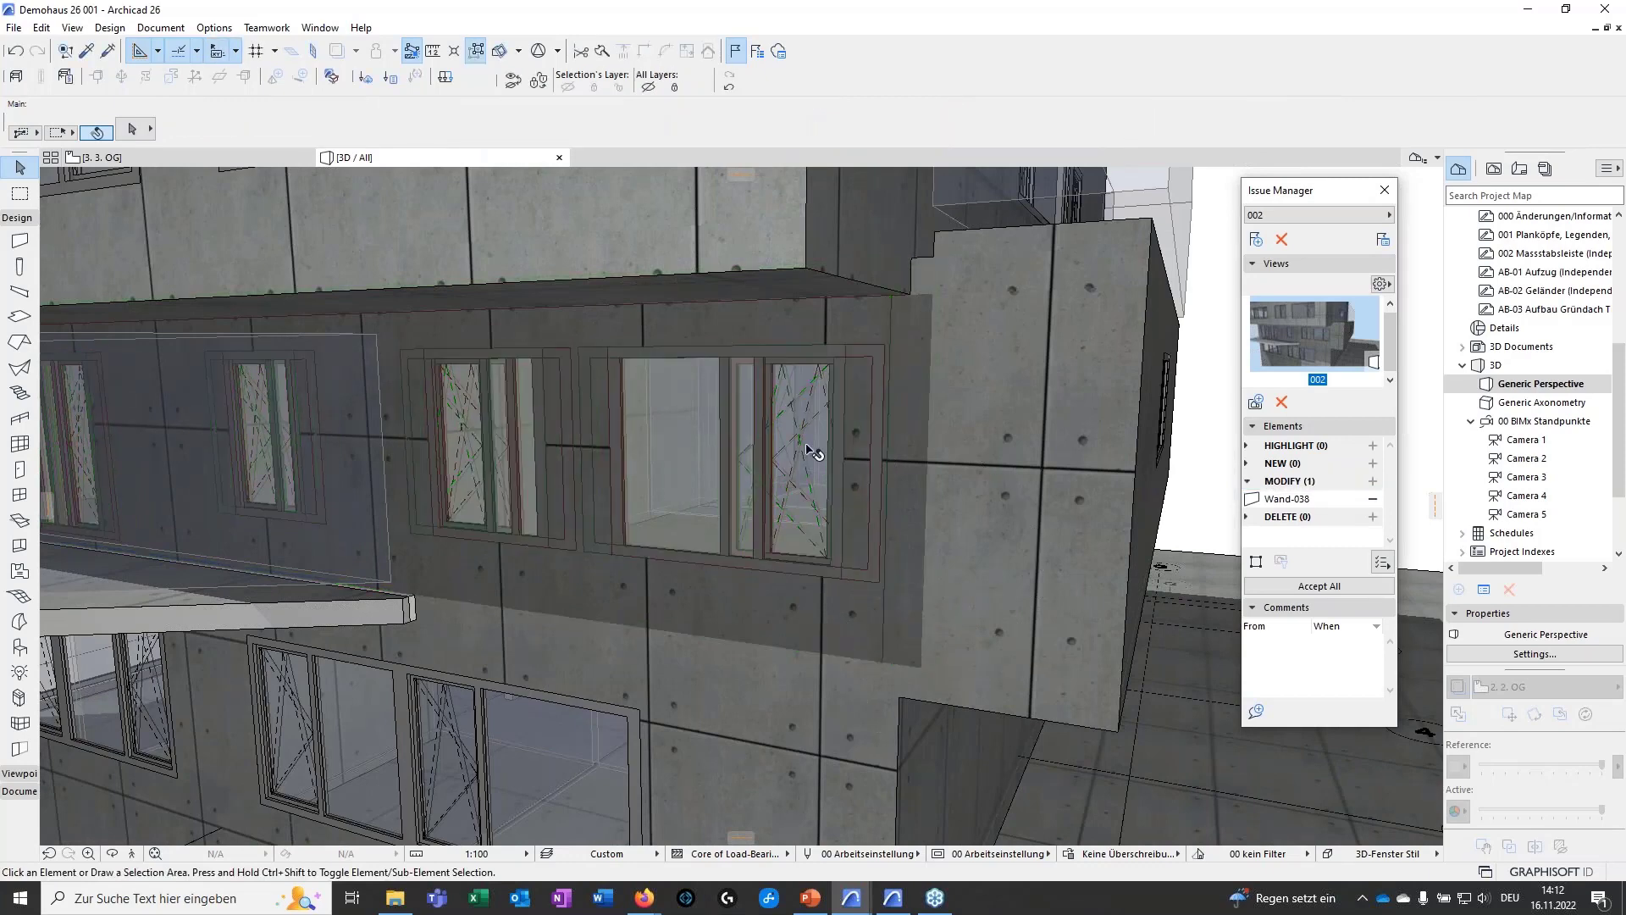
- Examine the marked wall and windows in issue 002, comparing their original and shifted outlines
scroll(868, 492, "up", 3)
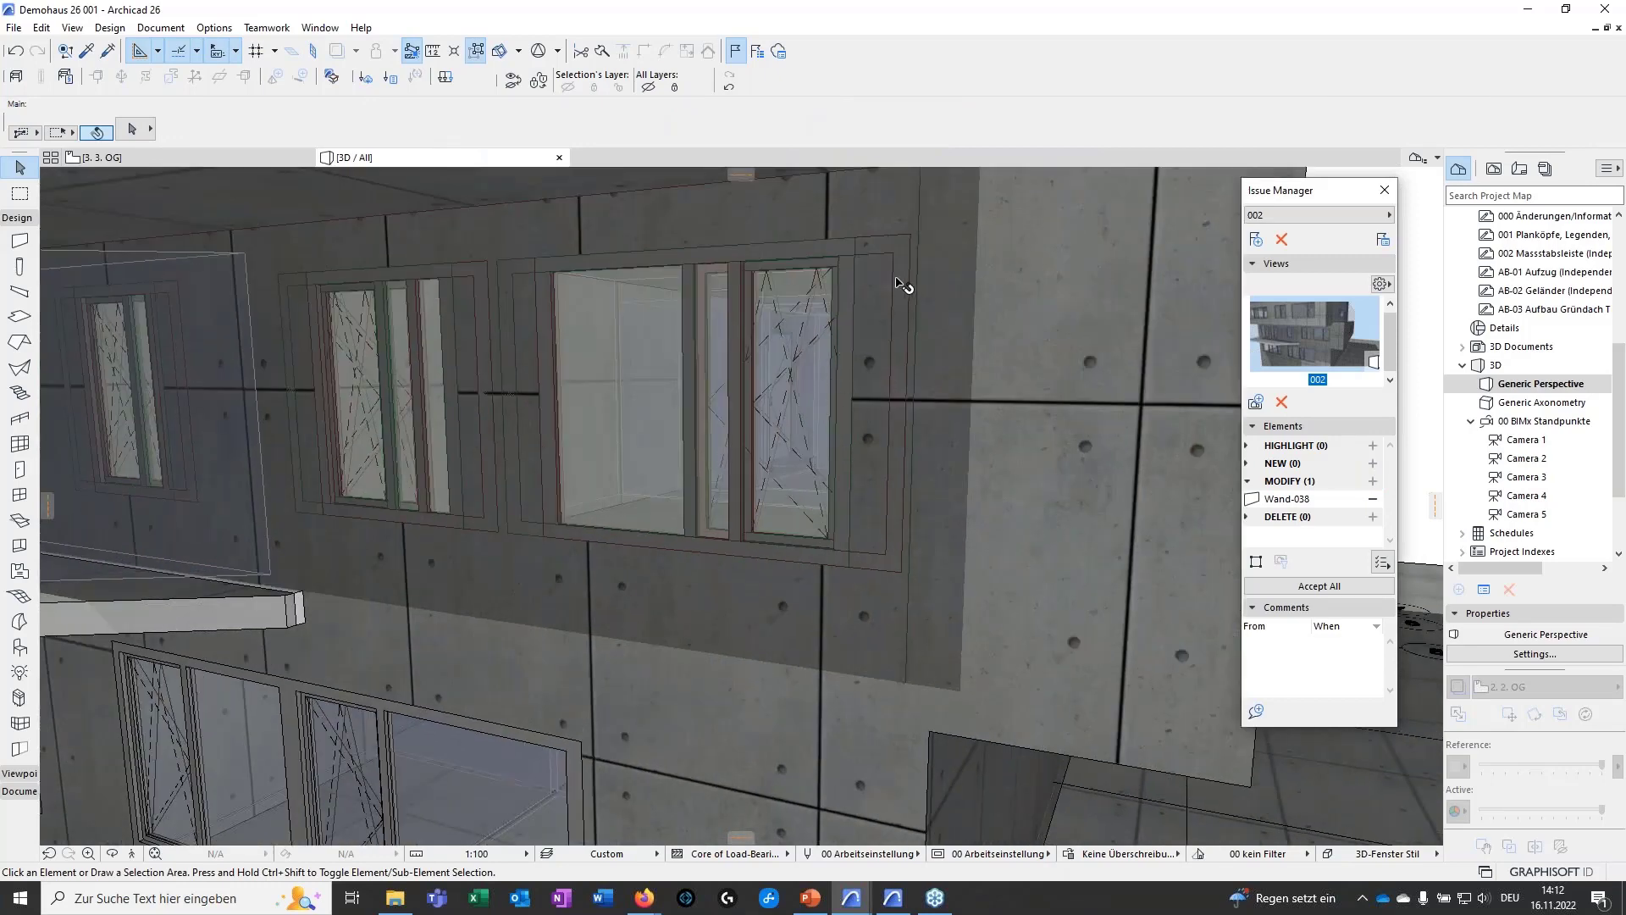
middle_click_drag(843, 600, 822, 633, "shift")
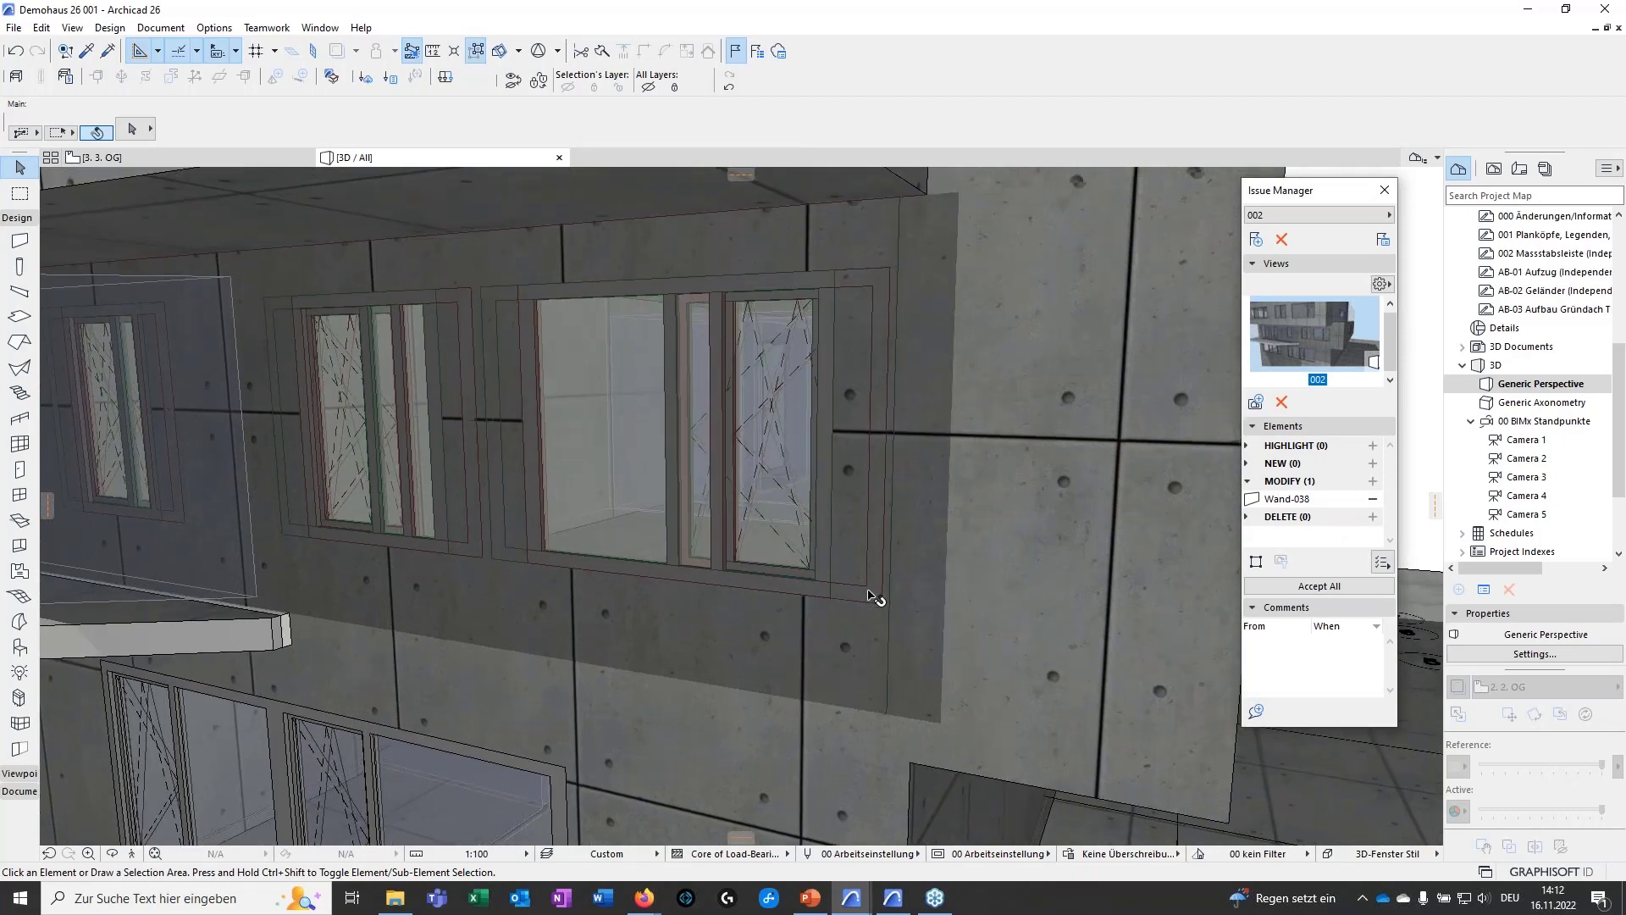
middle_click_drag(834, 597, 893, 603, "shift")
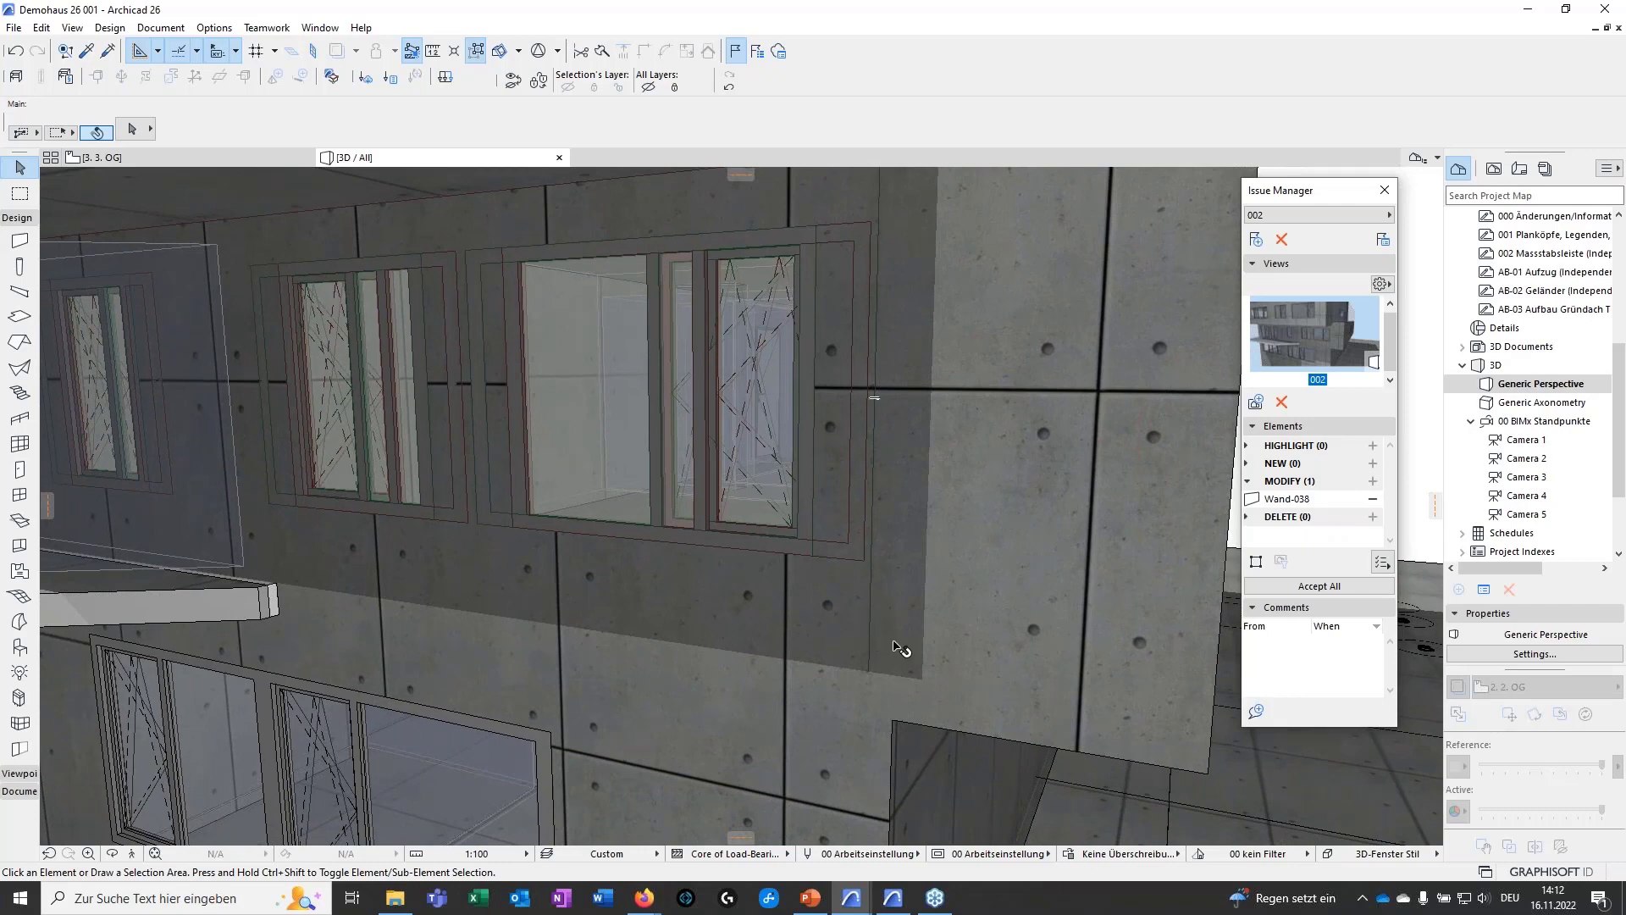
left_click(1317, 586)
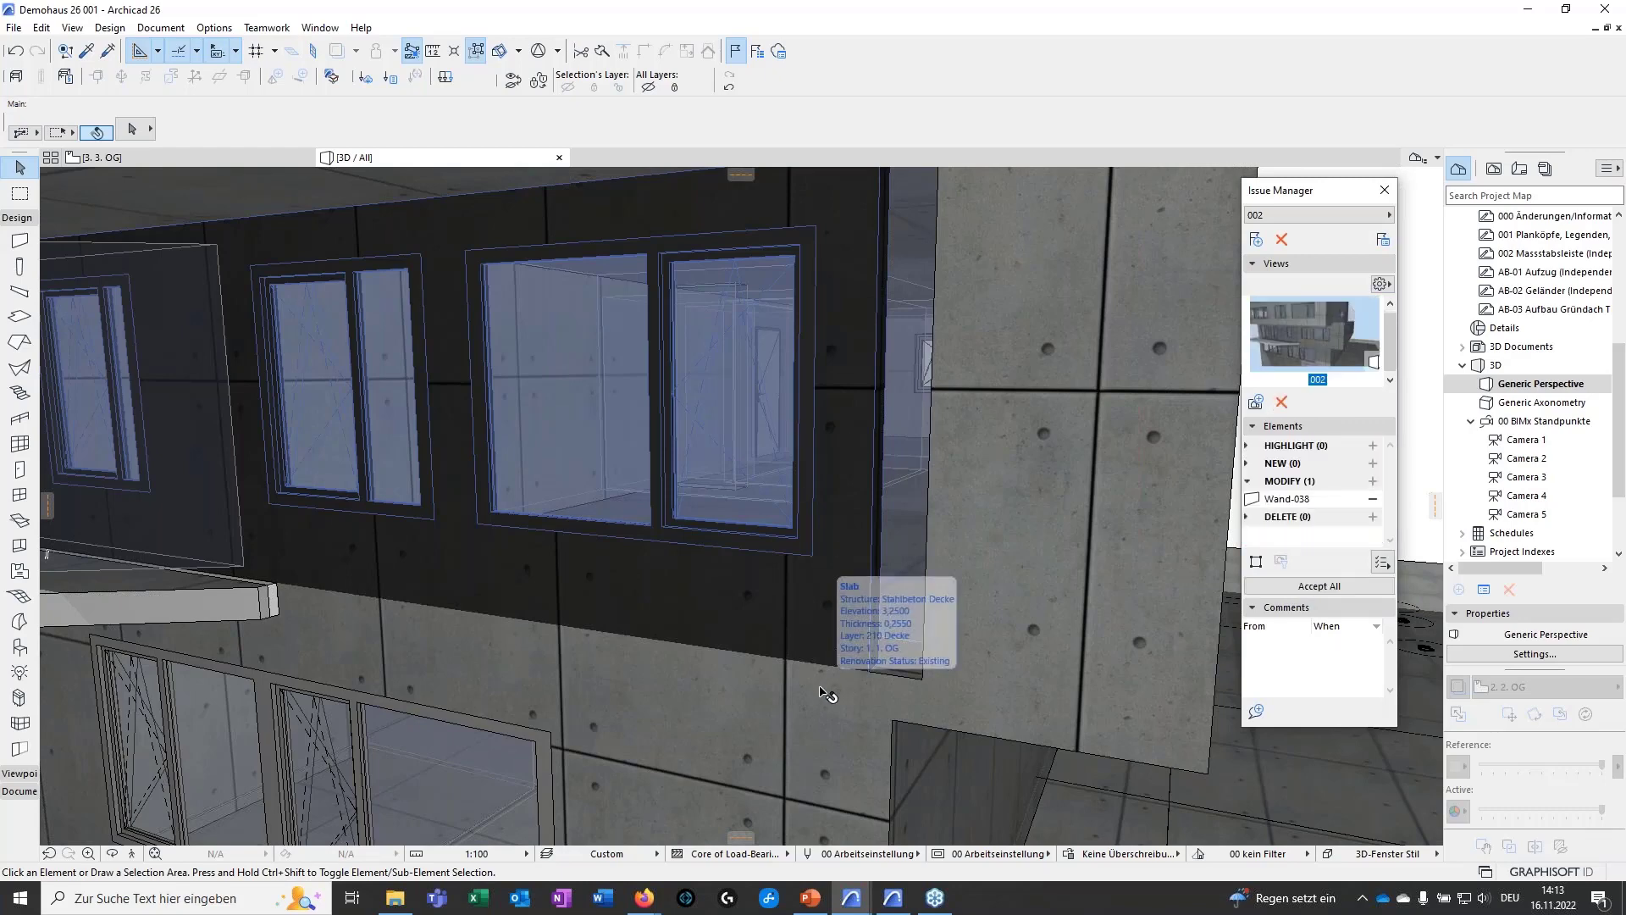
key("ctrl+z")
key("Escape")
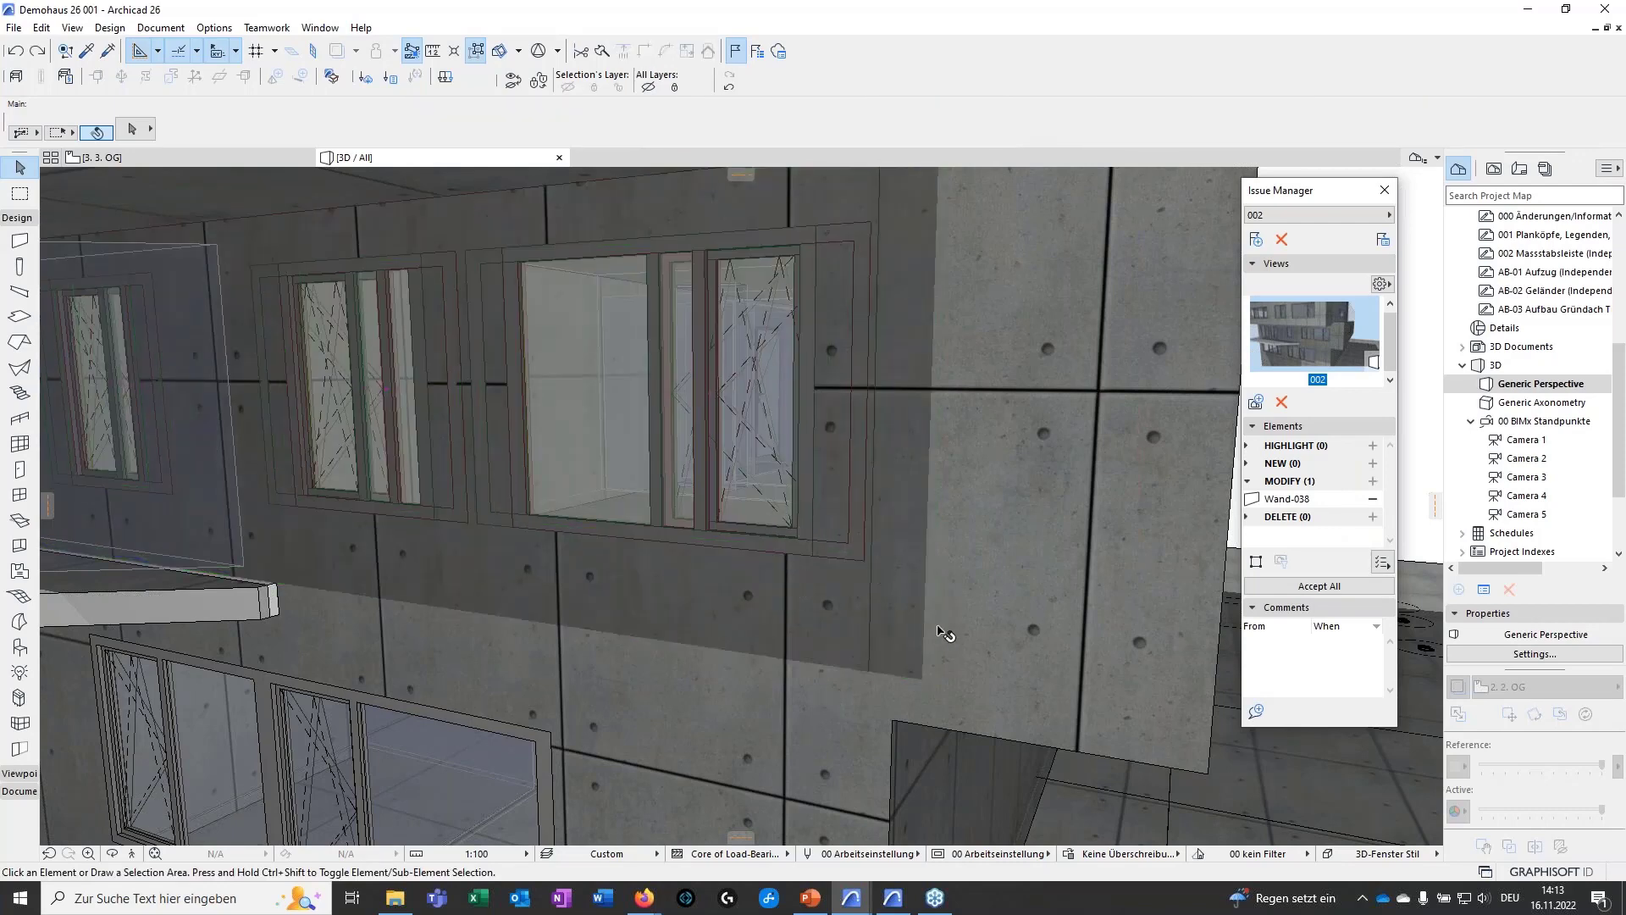
left_click(825, 532)
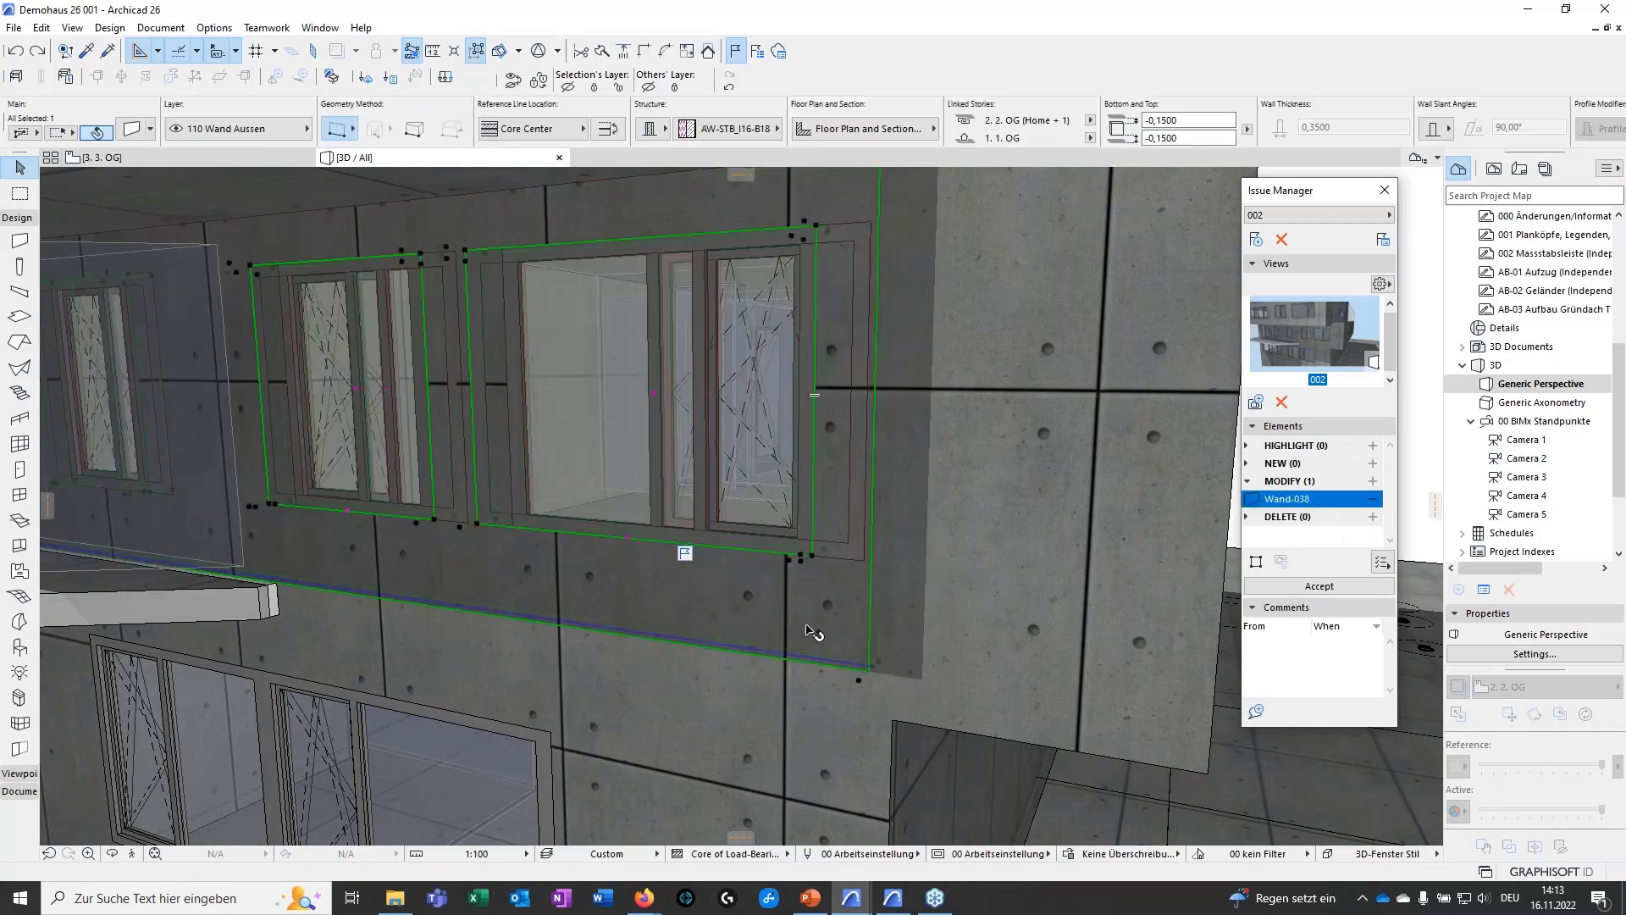
key("Escape")
- Place a freestanding column on the open ground in front of the building, near grid axis U-E'
middle_click_drag(804, 641, 813, 563)
scroll(813, 563, "down", 5)
scroll(779, 542, "down", 5)
middle_click_drag(797, 481, 496, 586, "shift")
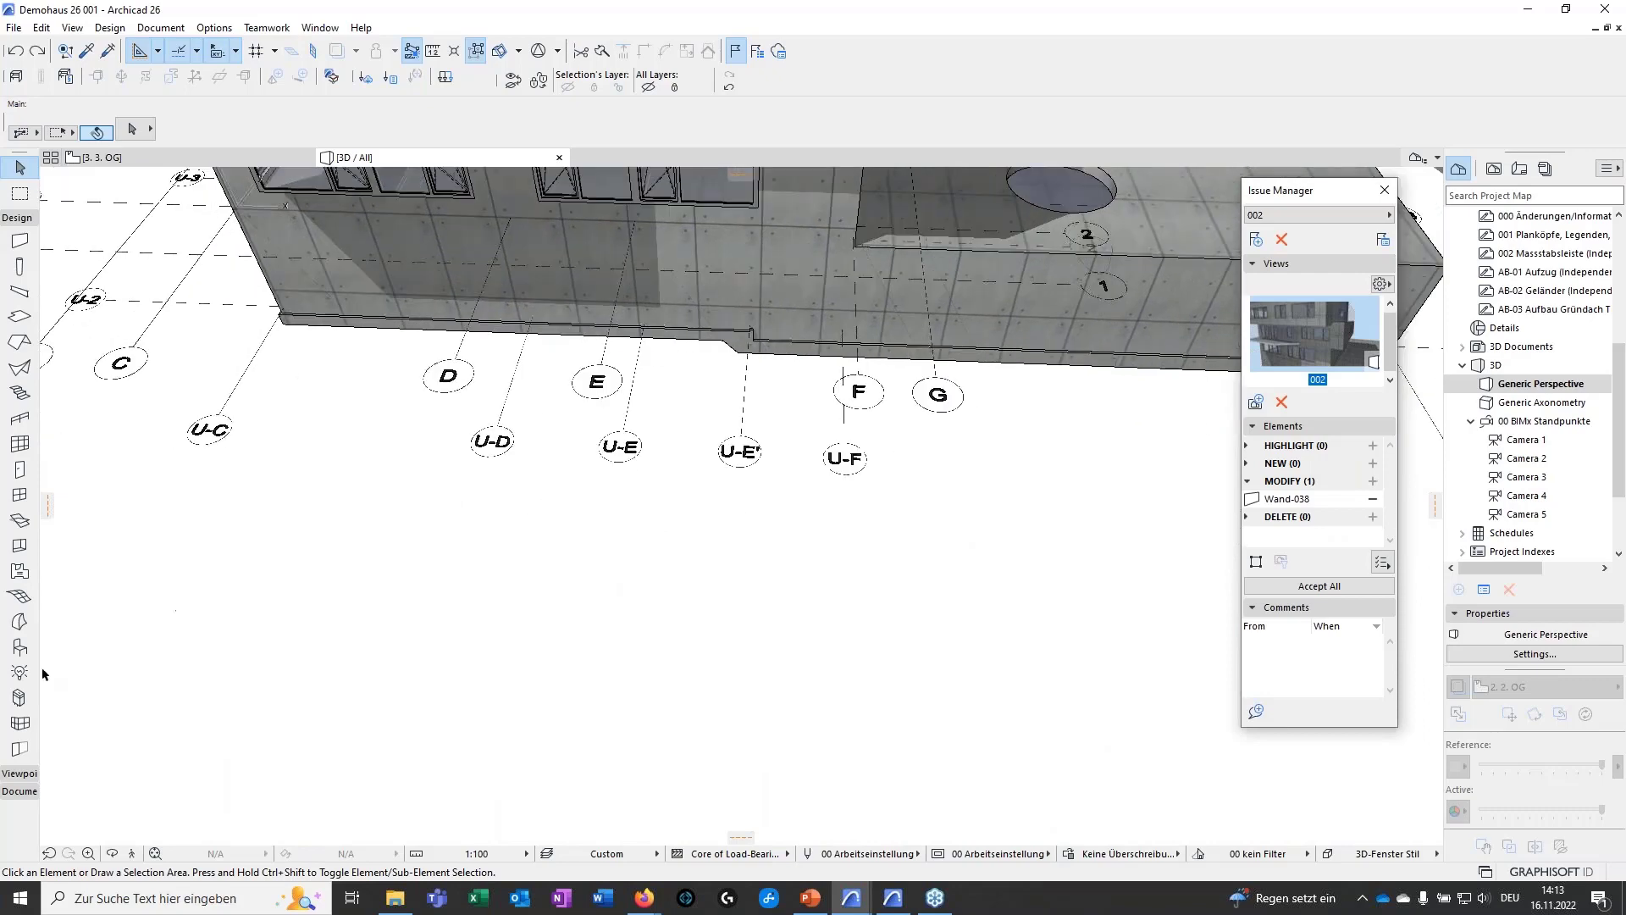
left_click(21, 267)
middle_click_drag(780, 691, 707, 662)
key("Escape")
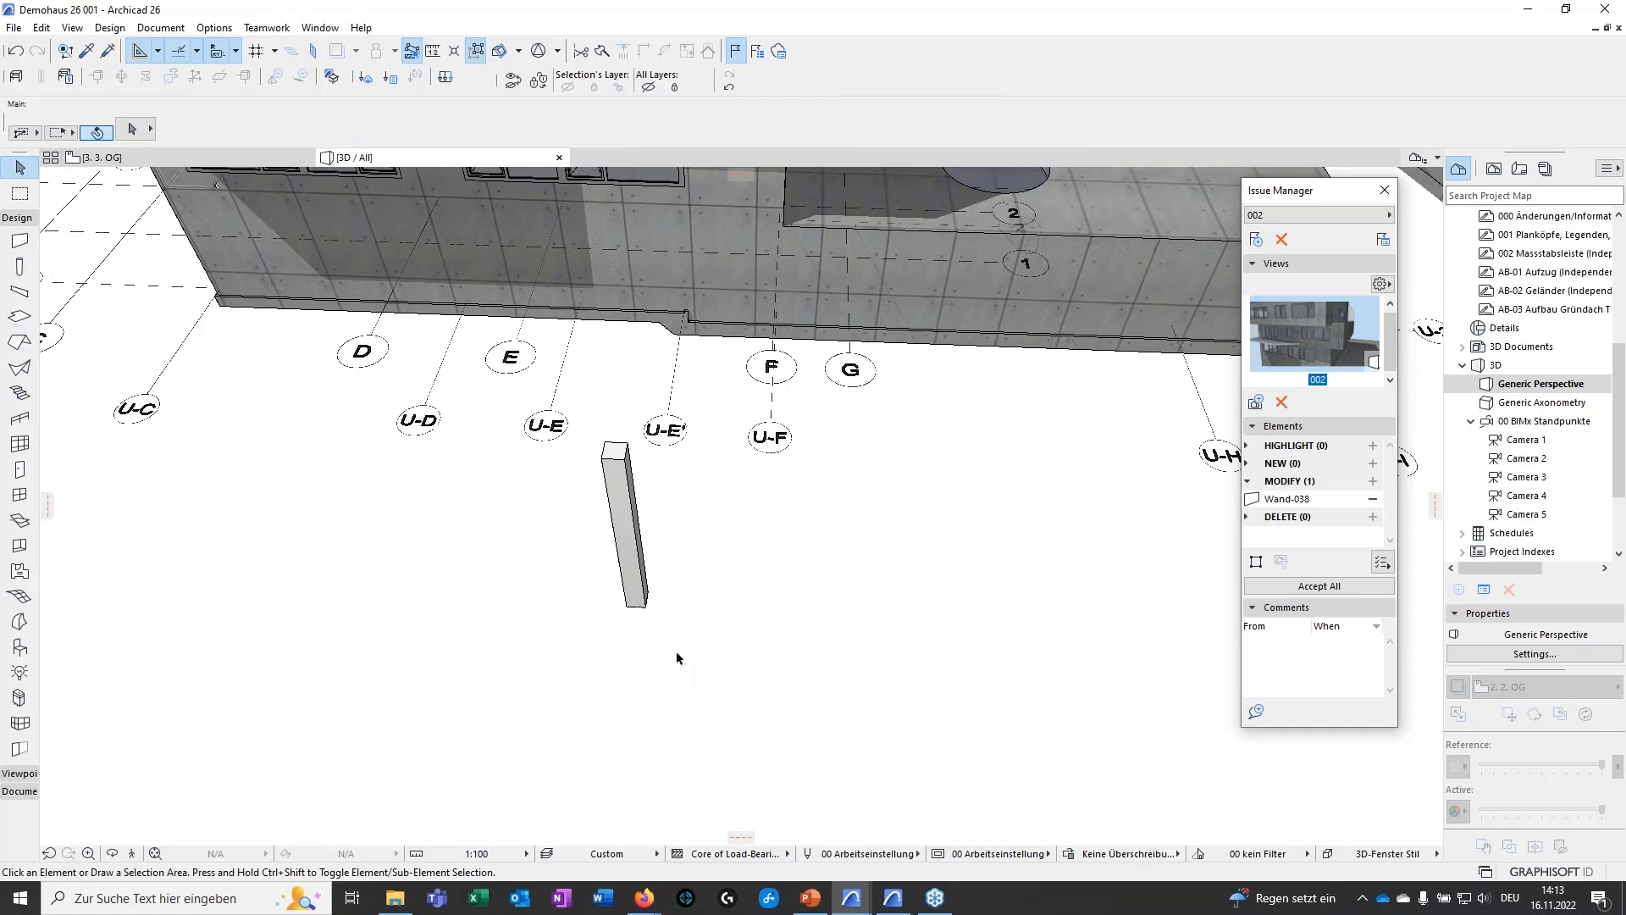
- Remove the wall Wand-038 from the Modify elements of issue 002
left_click(1373, 498)
left_click(1349, 481)
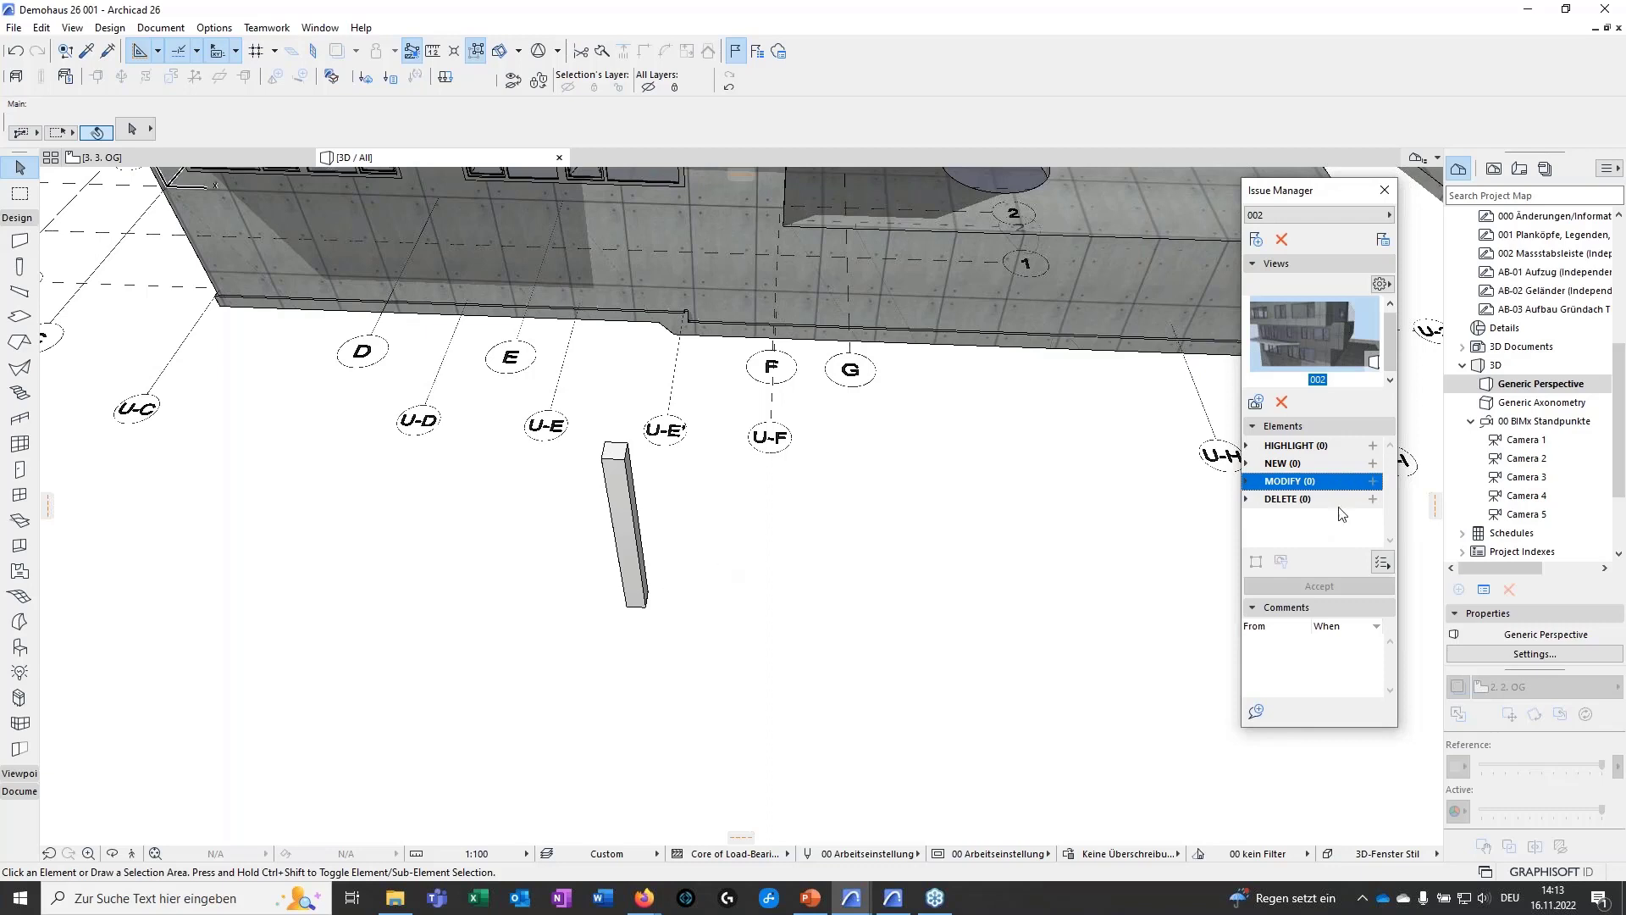
- Add the freestanding column to the Modify elements of issue 002 and move it sideways toward axis U-F
left_click(625, 554)
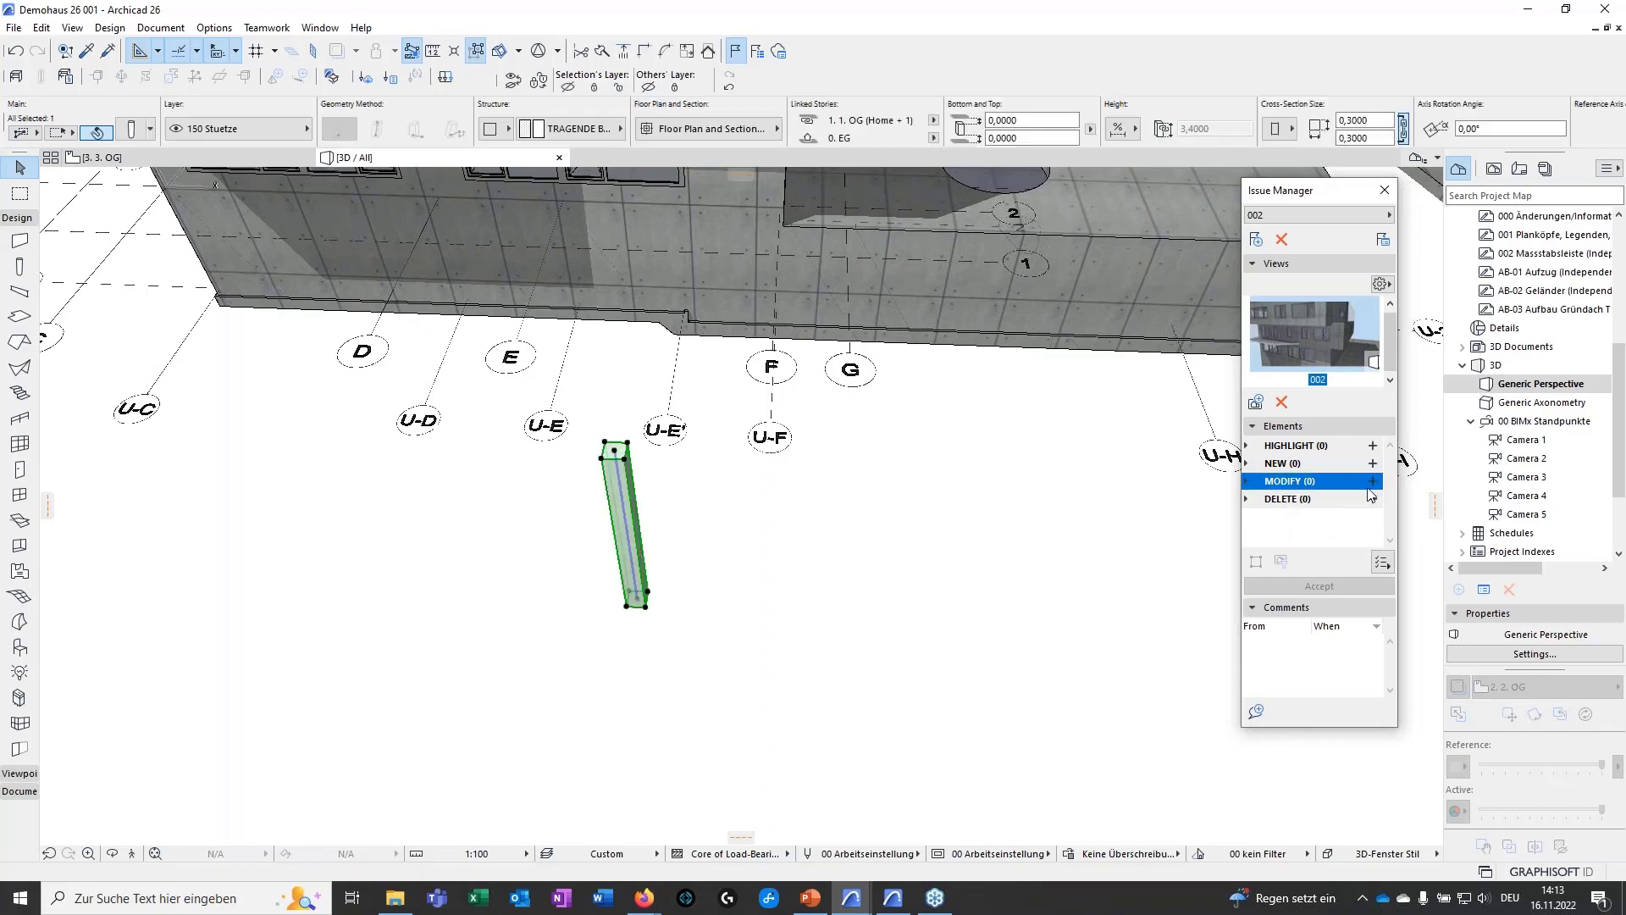
scroll(623, 626, "up", 1)
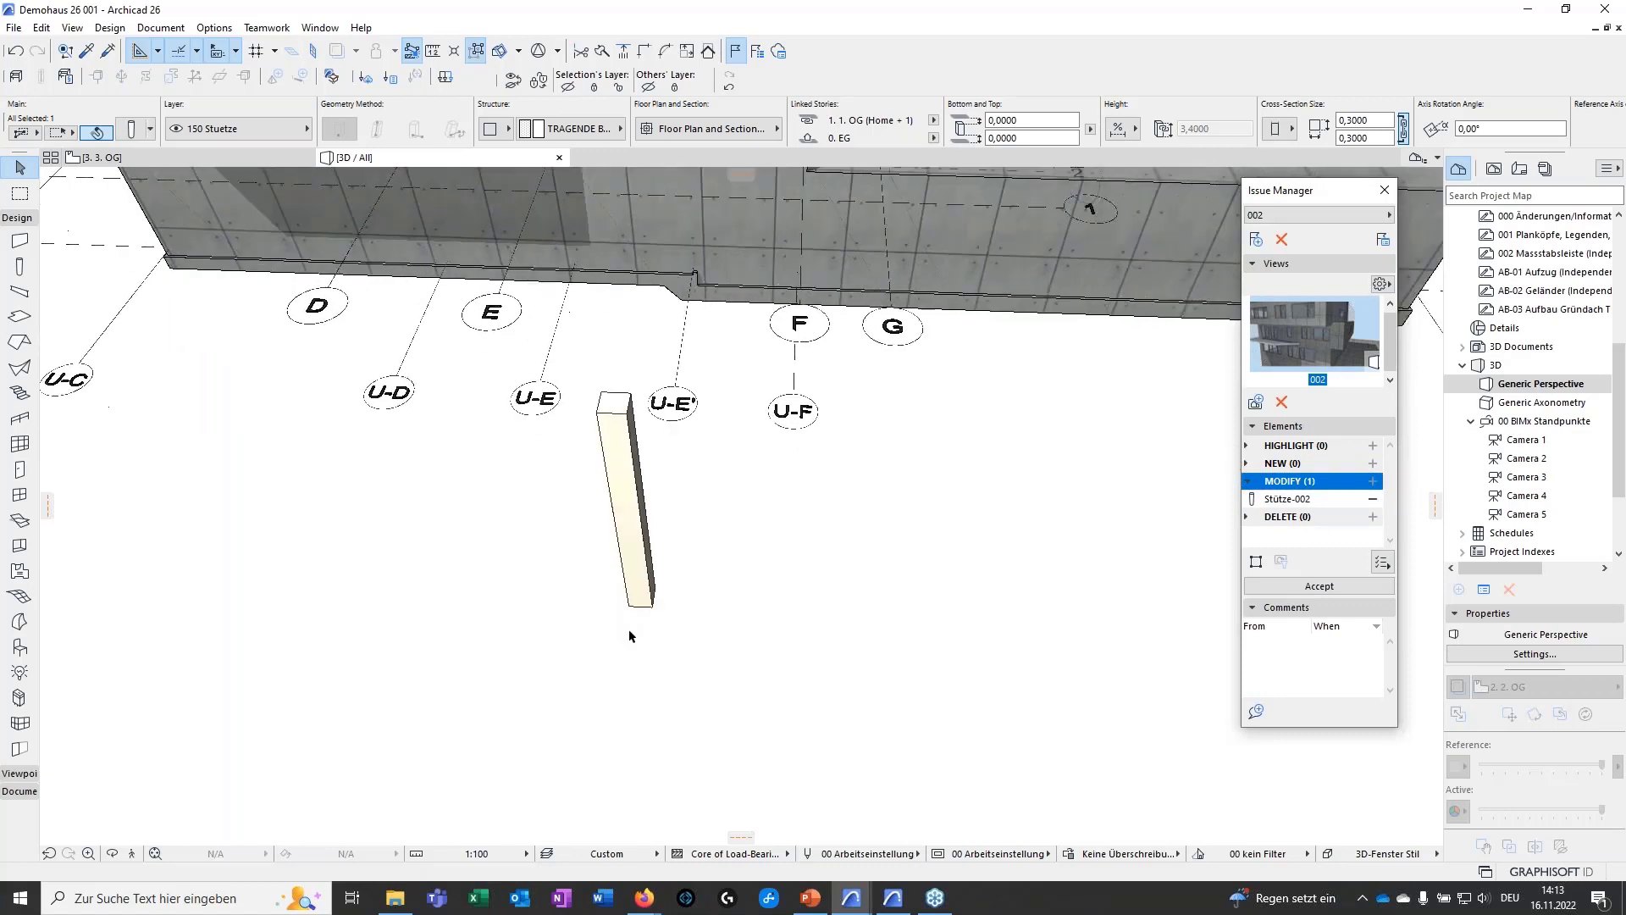
left_click_drag(654, 606, 733, 610)
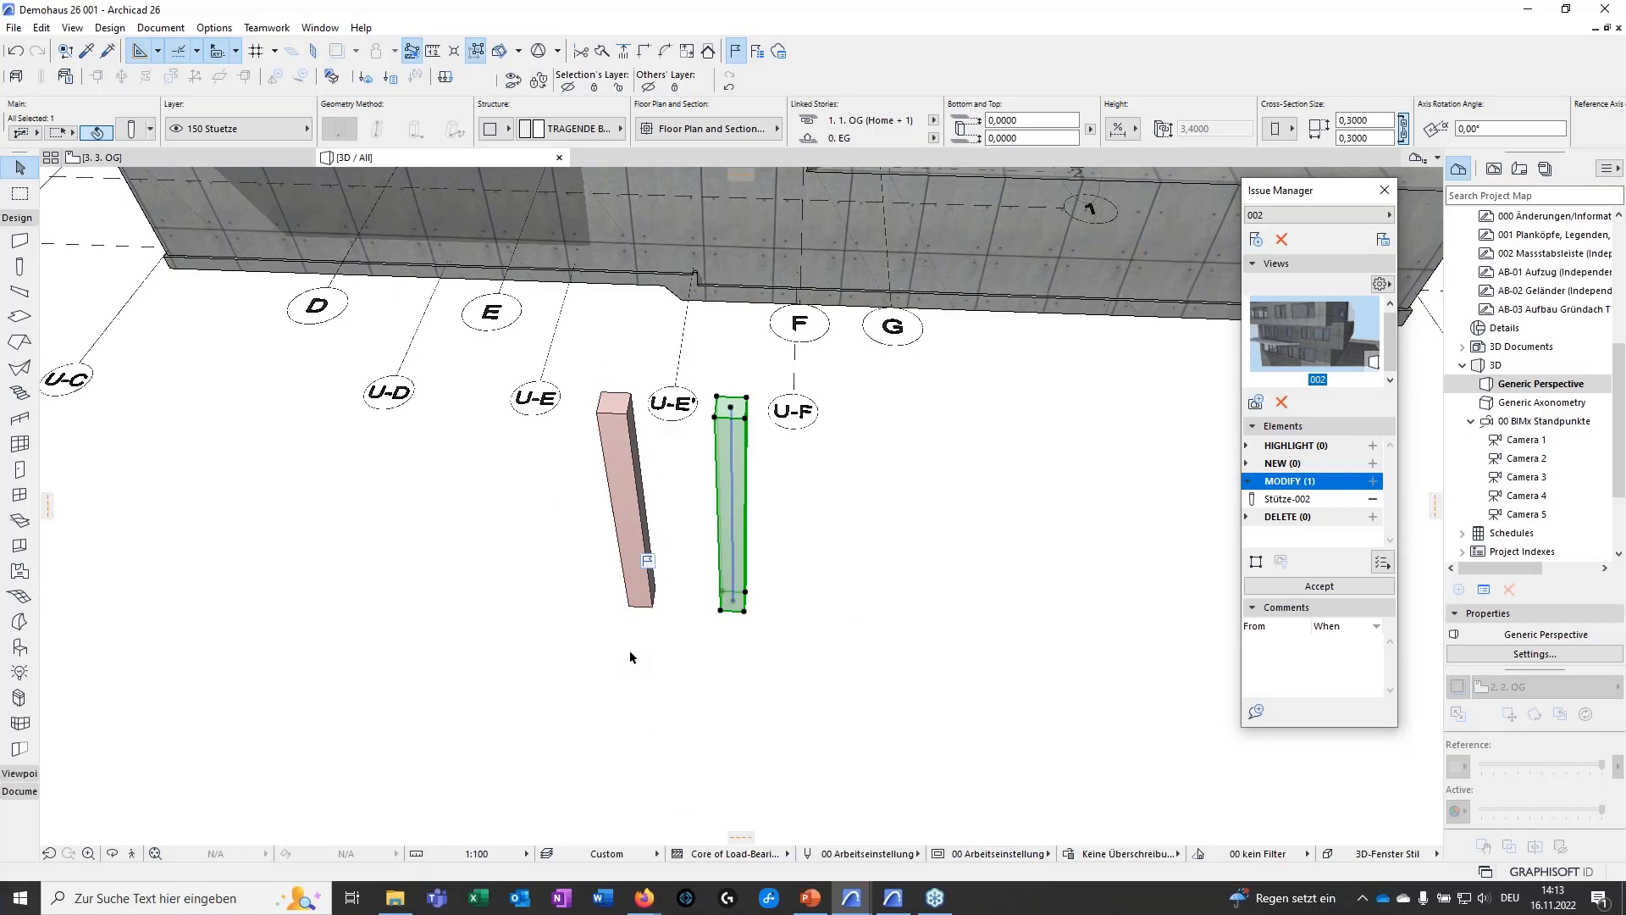
- Accept all tracked modifications in issue 002
left_click(857, 638)
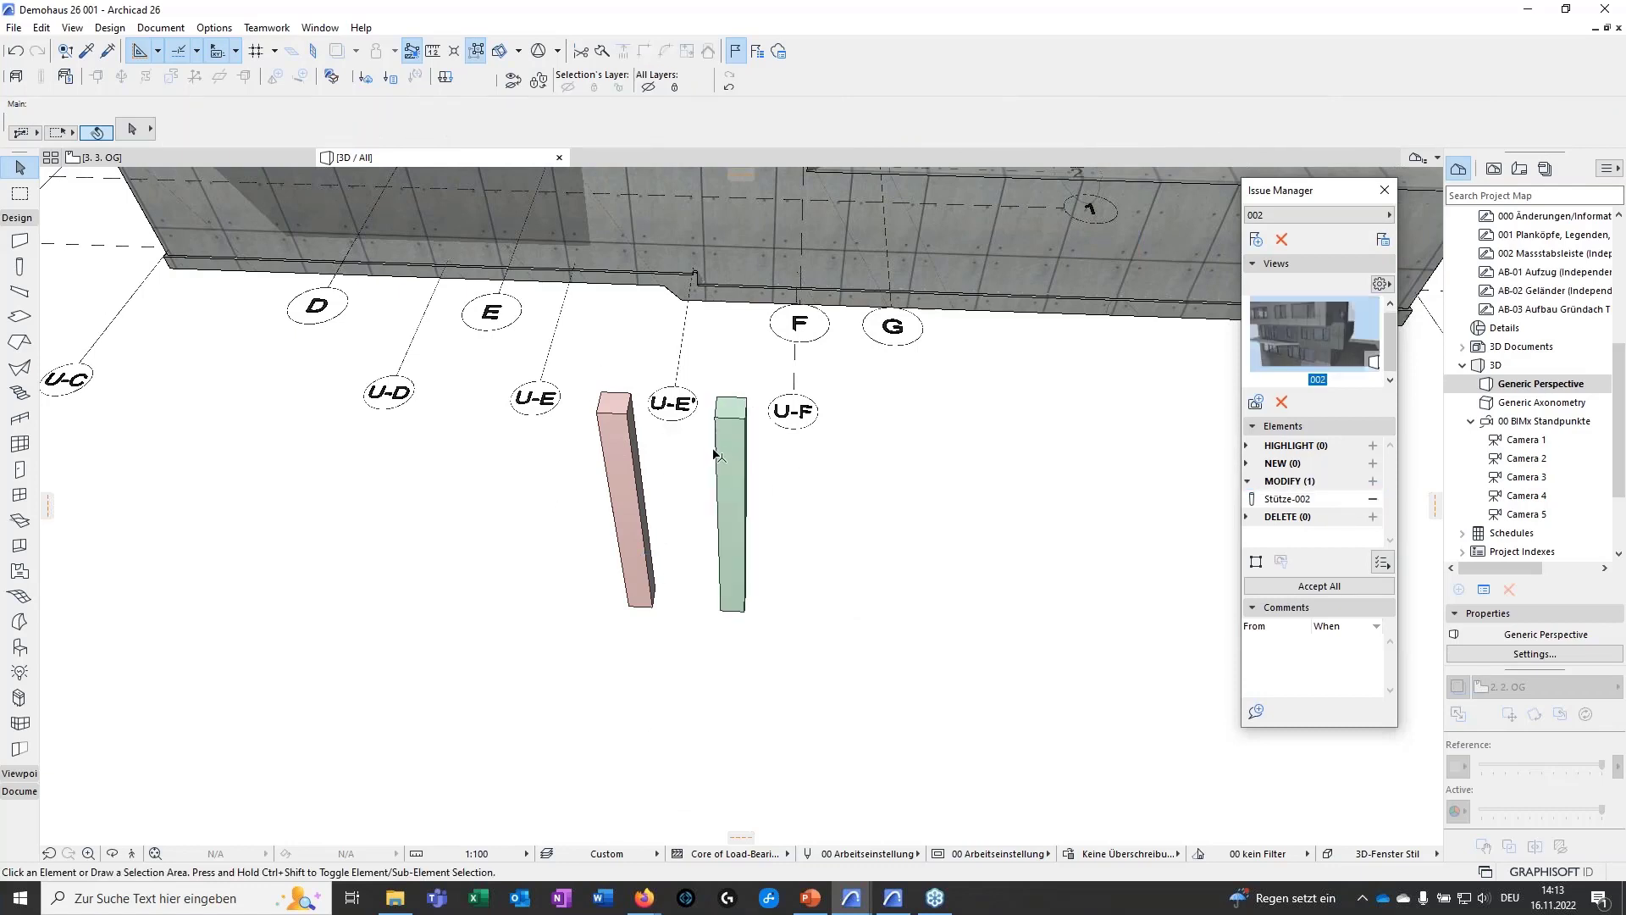
left_click(1316, 586)
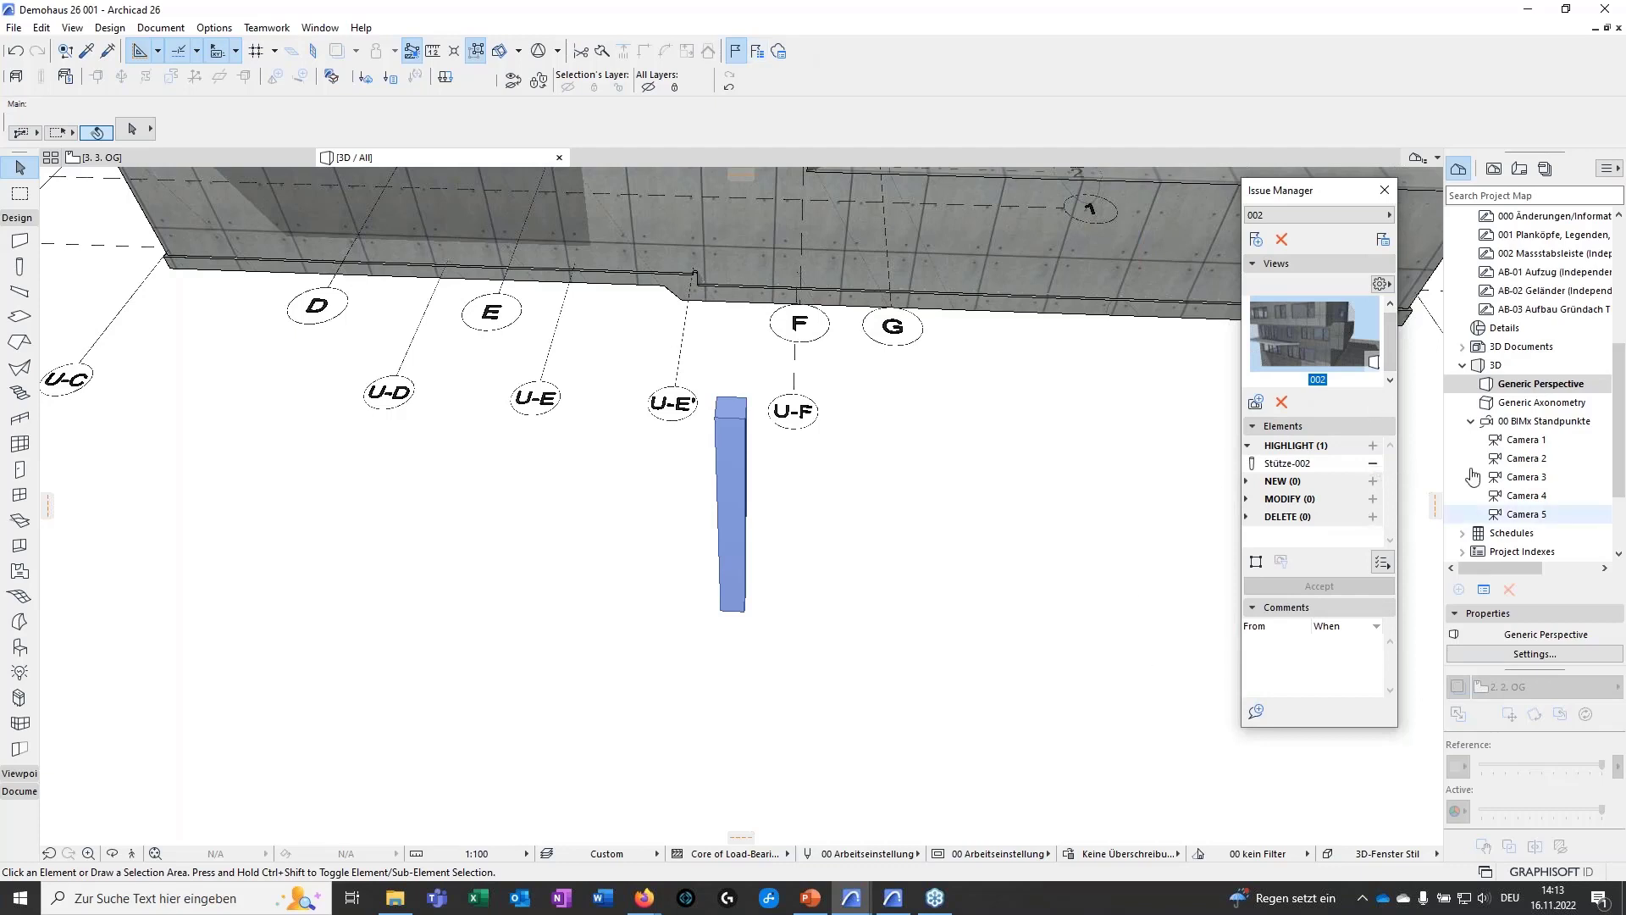
- In the Issue Organizer, turn off the visibility of issues 002 and 01
left_click(757, 51)
left_click_drag(760, 237, 859, 733)
left_click_drag(1202, 303, 1032, 683)
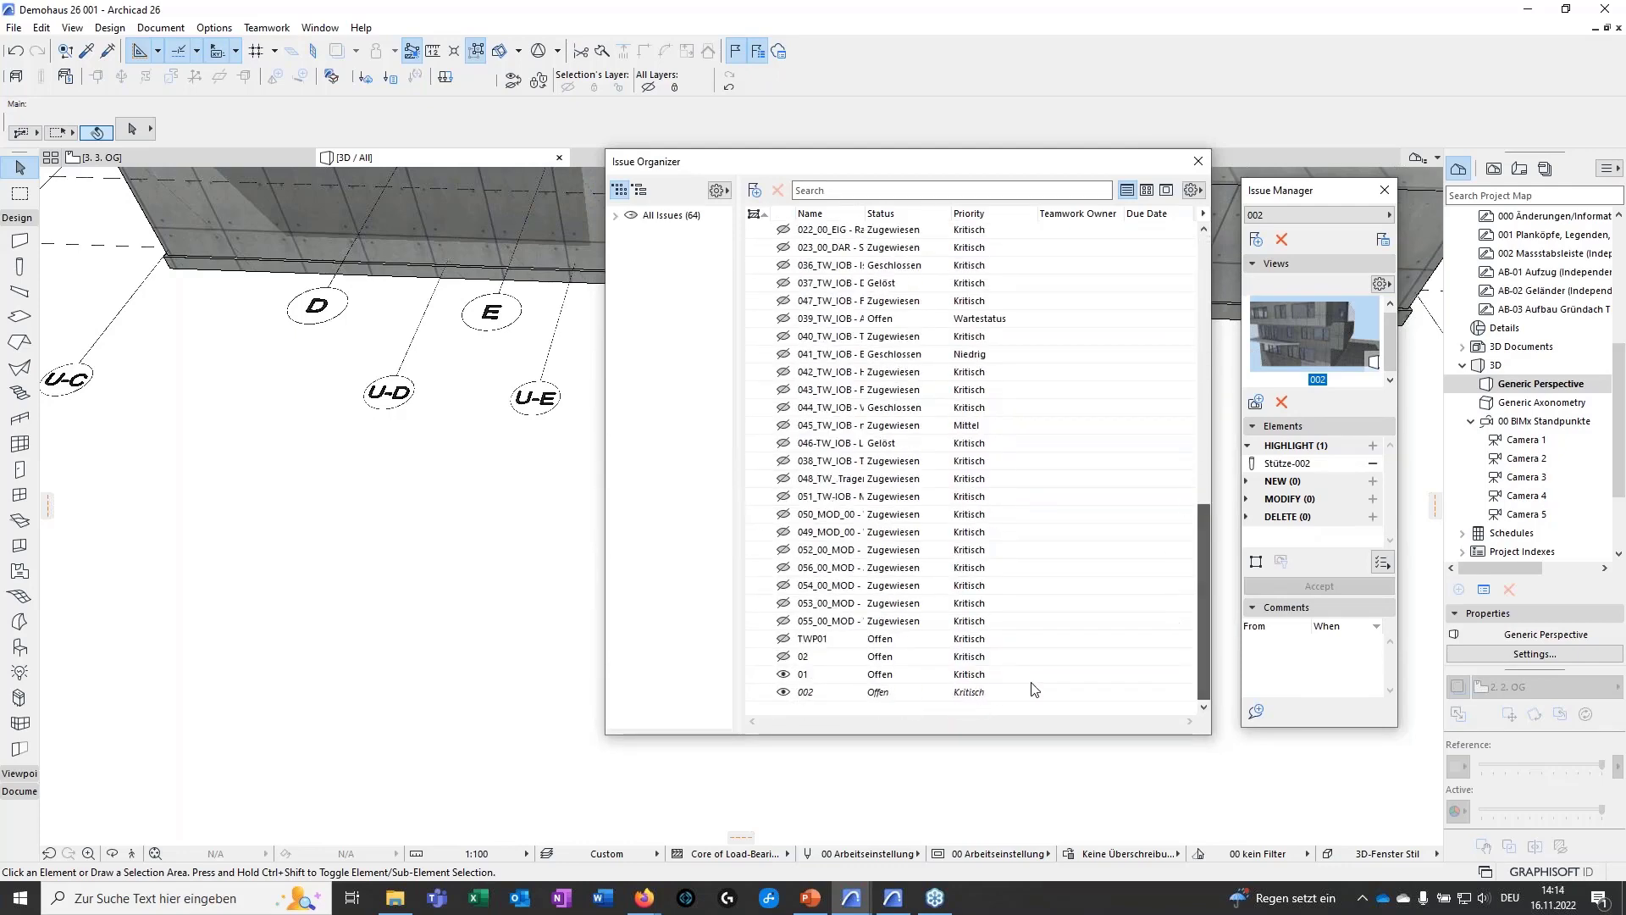
left_click(784, 693)
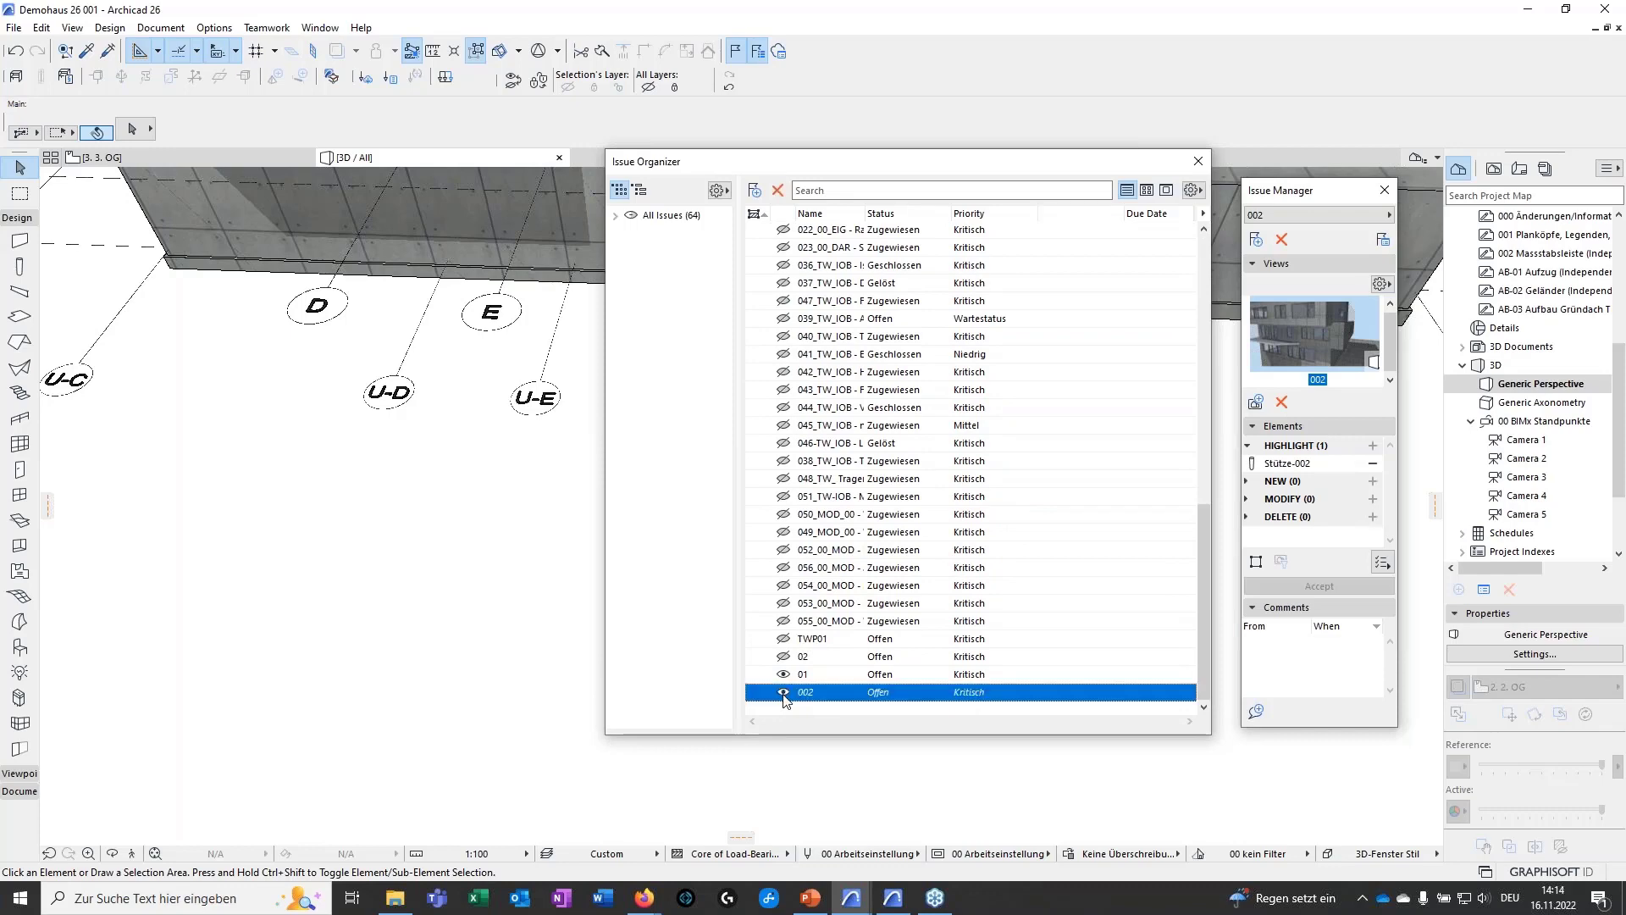
left_click(783, 675)
left_click_drag(959, 166, 1250, 175)
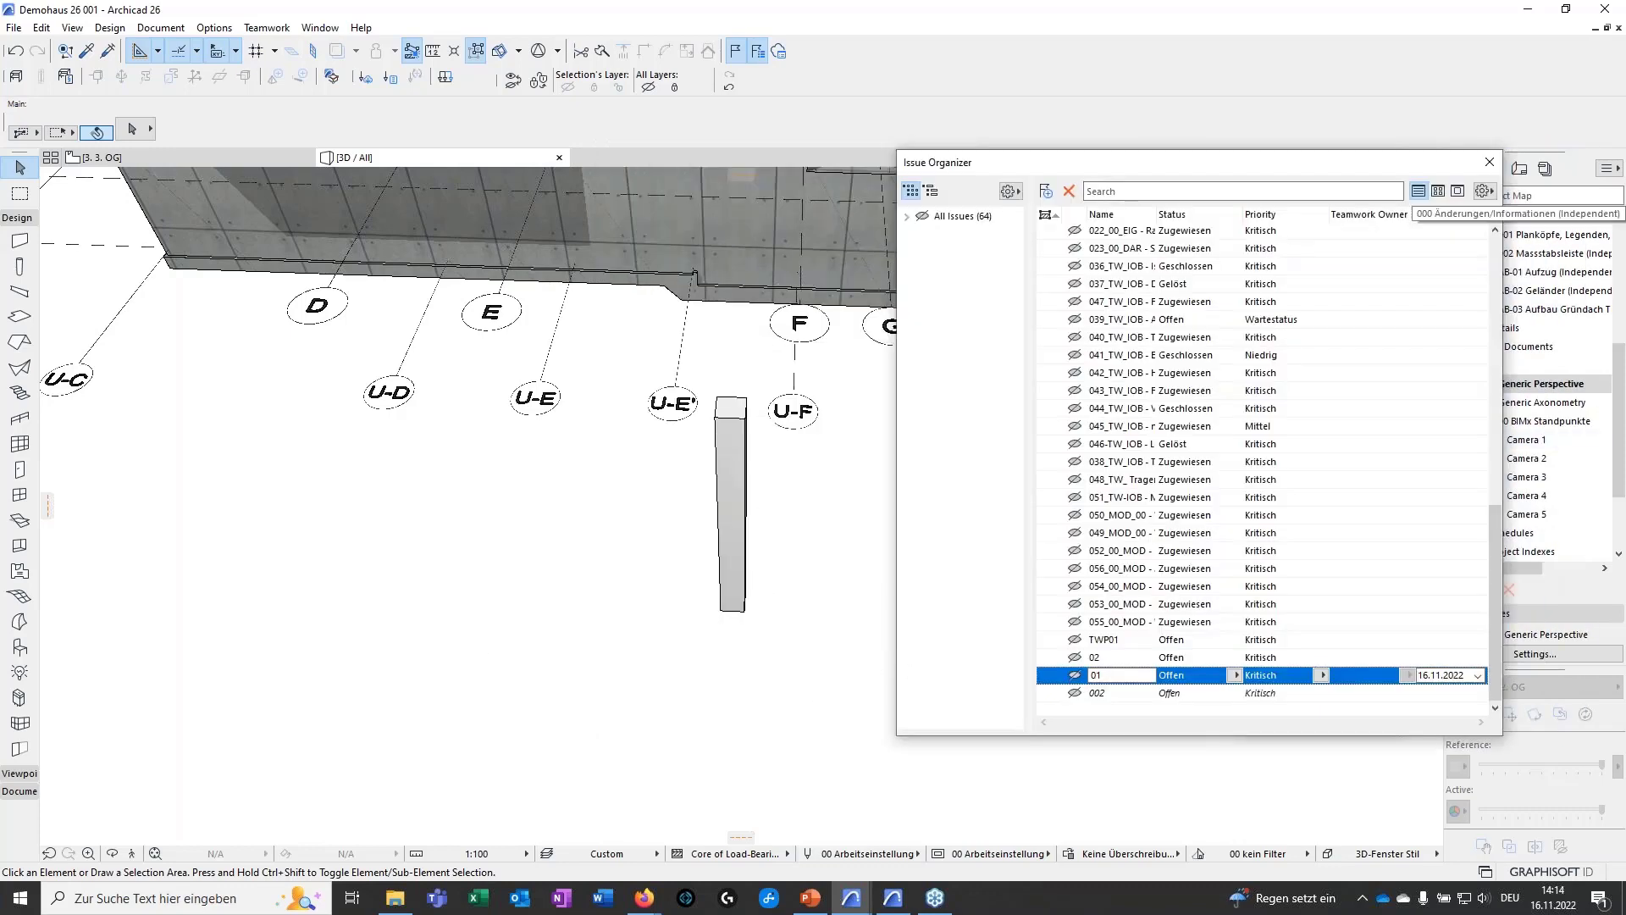
left_click(1489, 162)
- Delete the freestanding column in front of the building
left_click_drag(745, 676, 646, 569)
key("Delete")
scroll(745, 588, "down", 4)
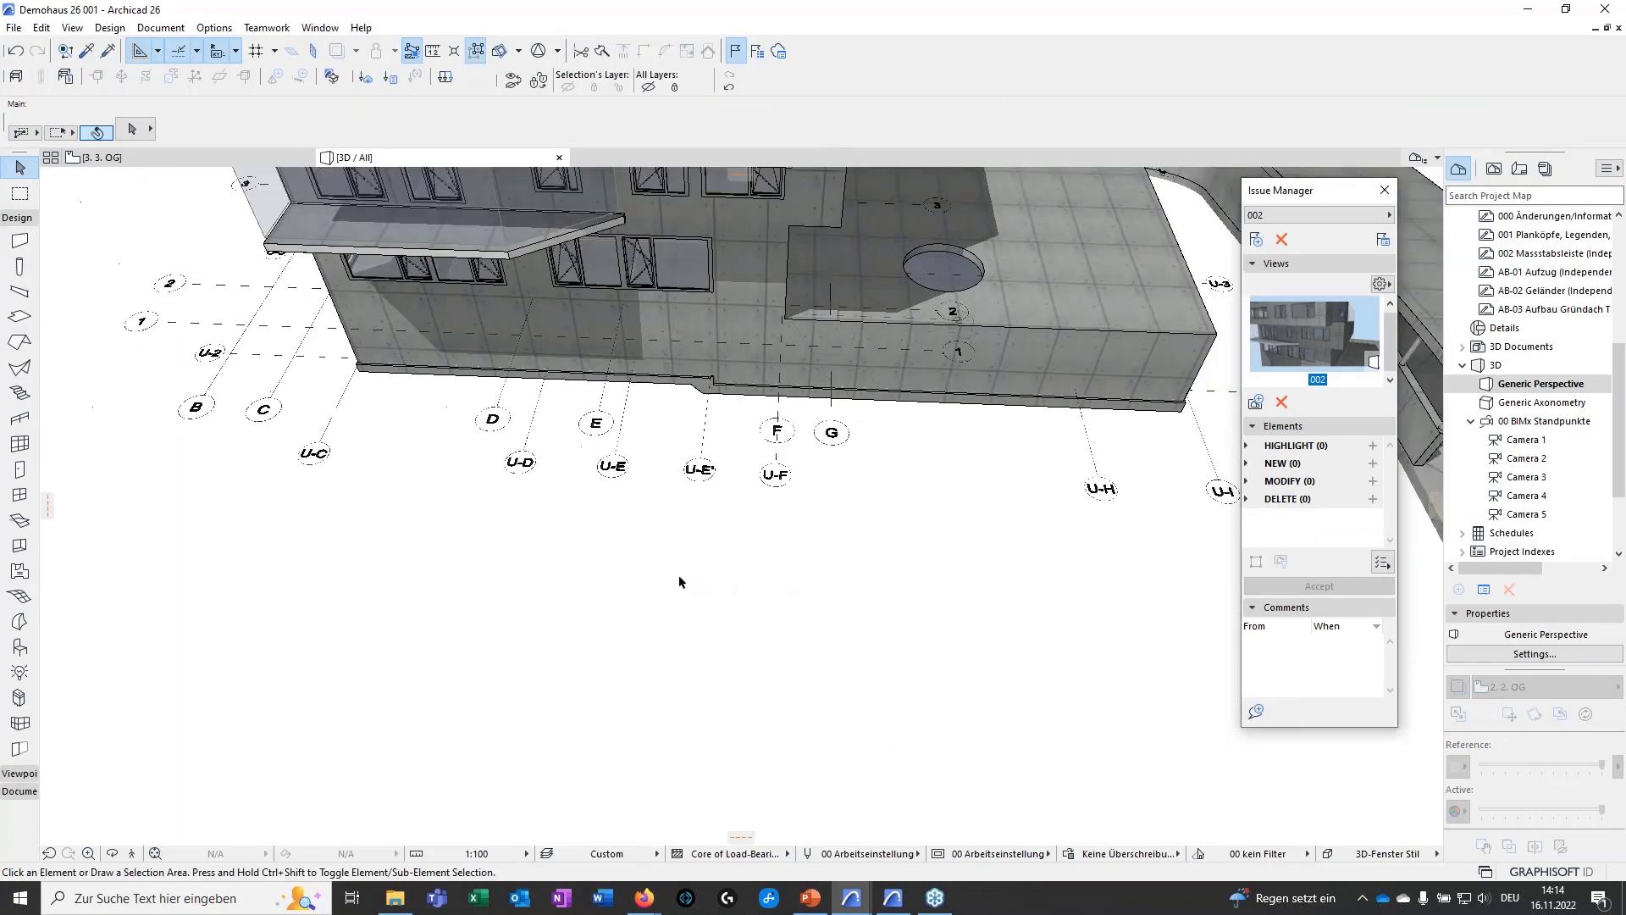
- Apply the graphic override combination 56 Tragwerksplanung to the whole building in 3D
middle_click_drag(624, 570, 1076, 690)
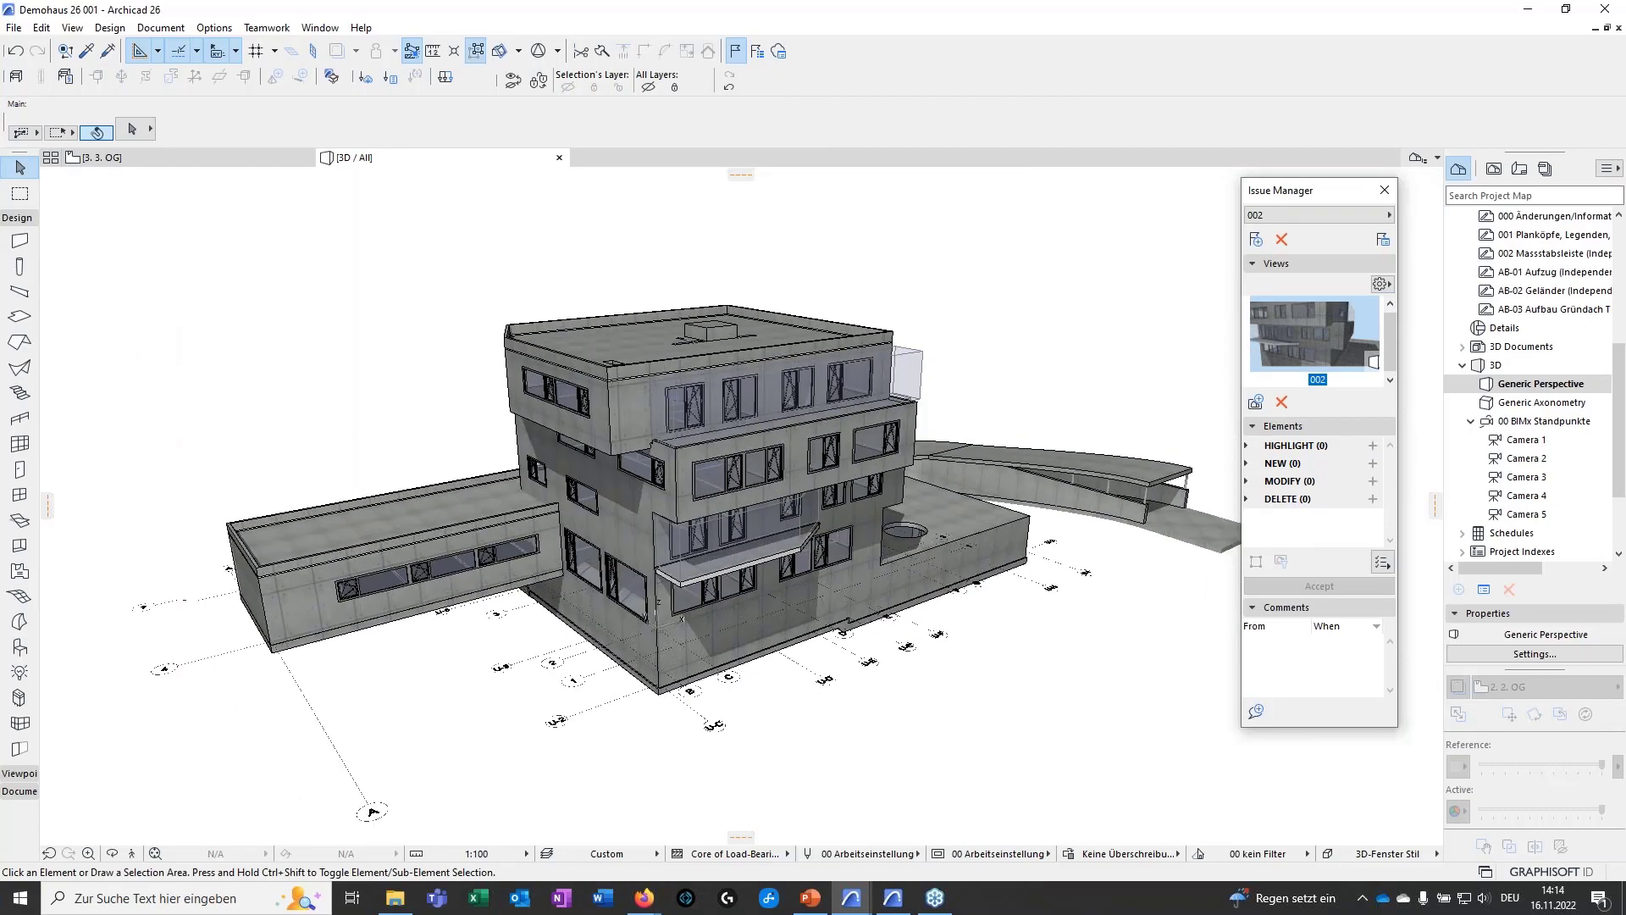
middle_click_drag(734, 731, 757, 711, "shift")
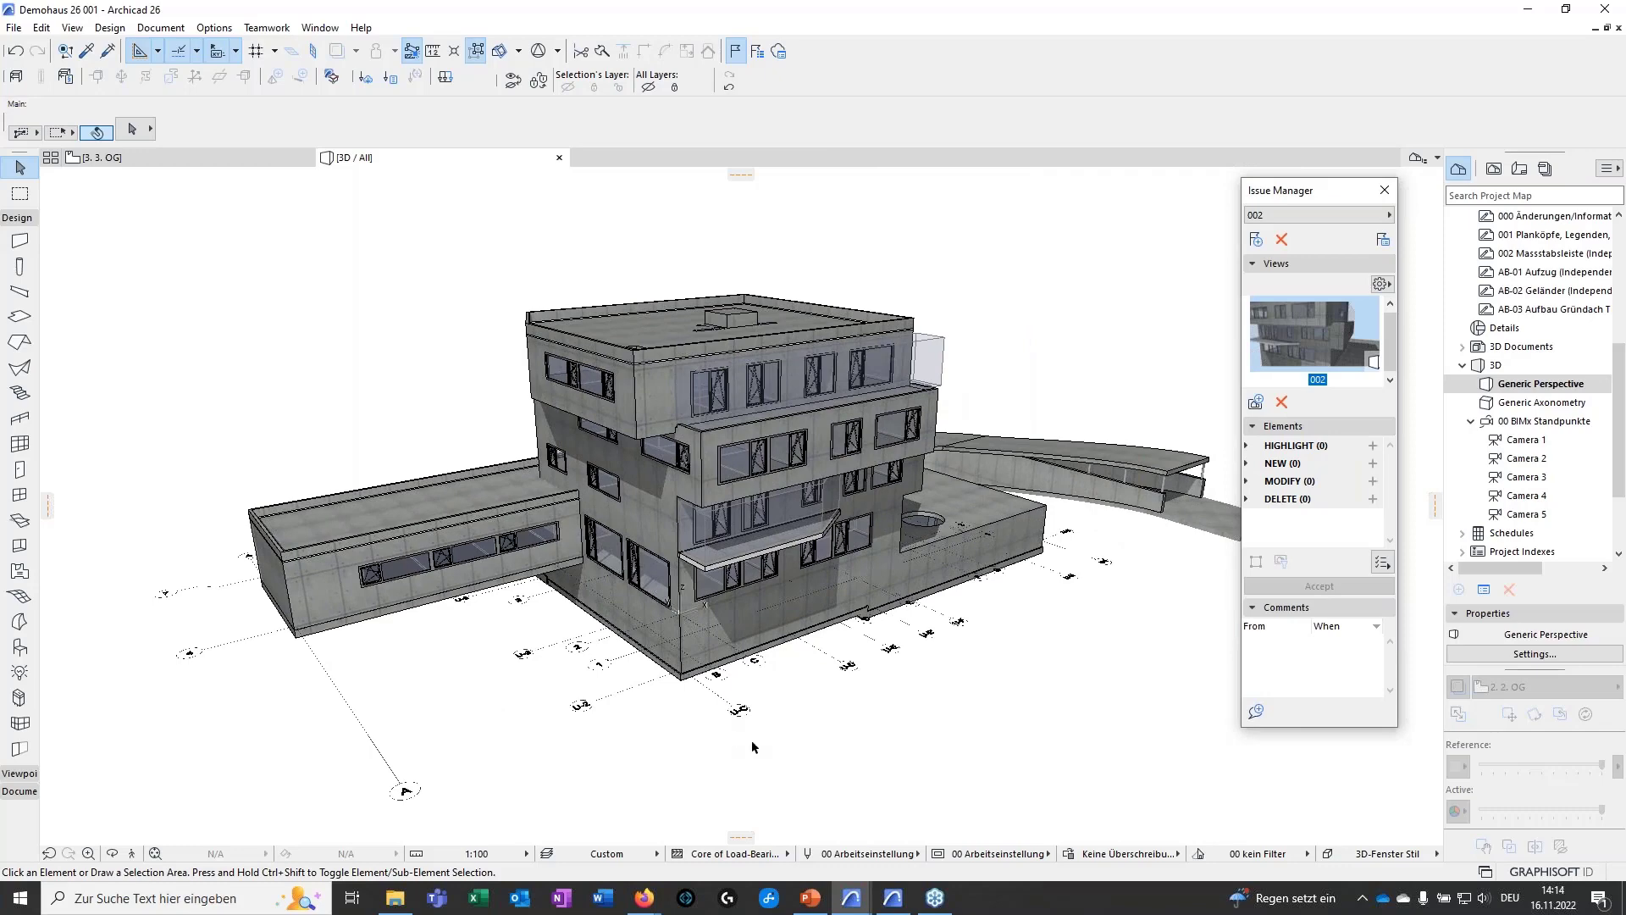
scroll(813, 756, "up", 3)
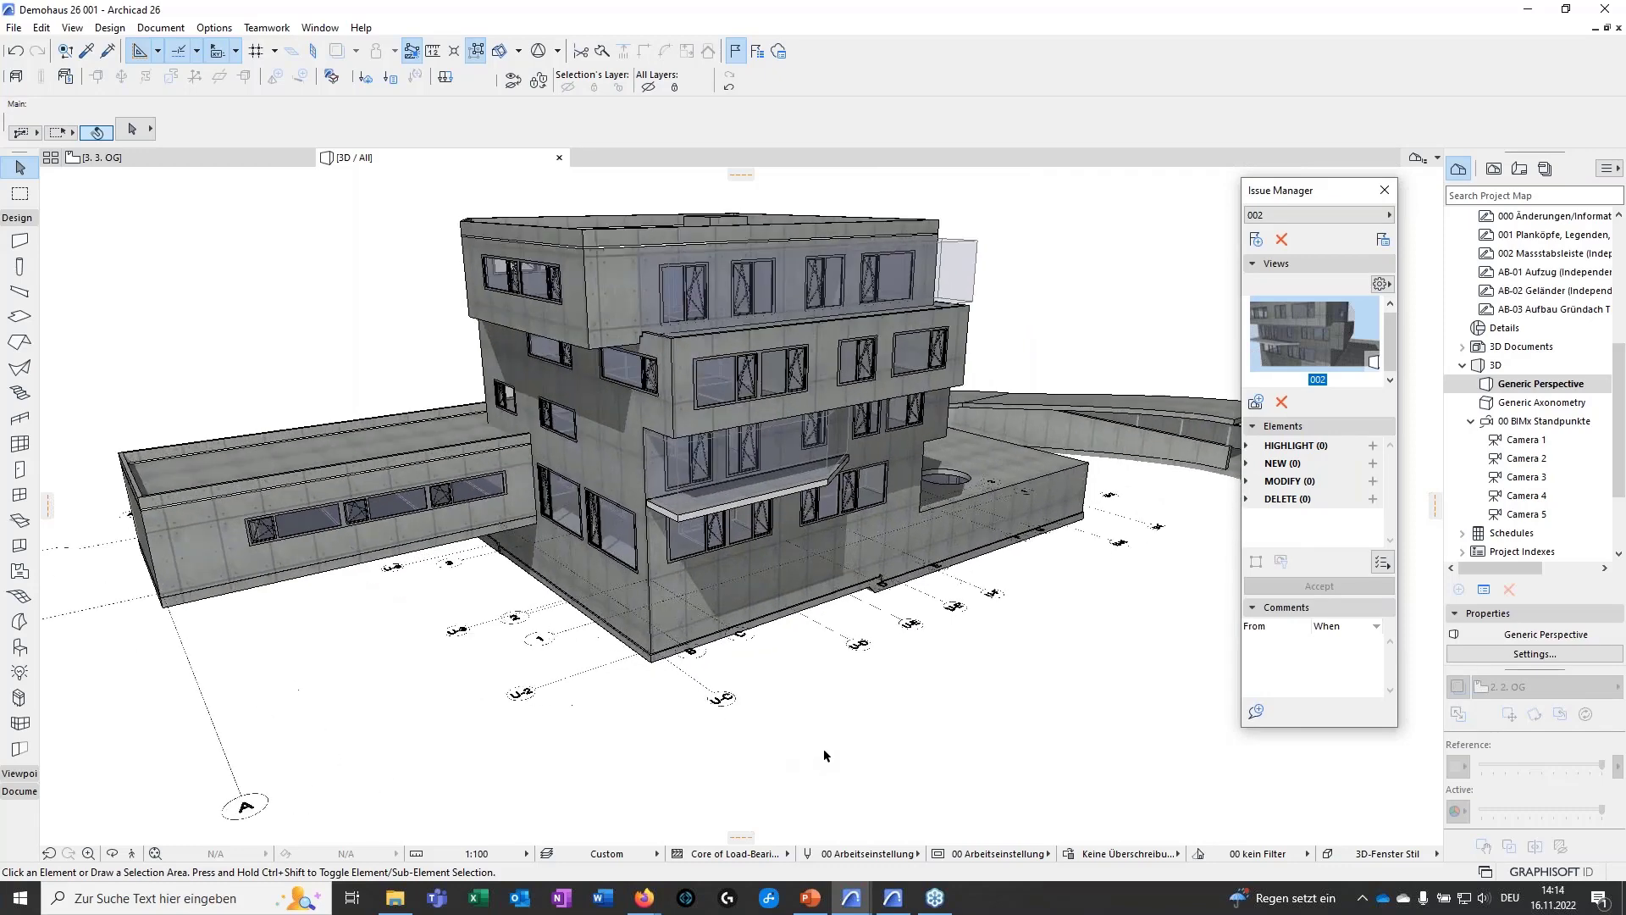
left_click(1099, 855)
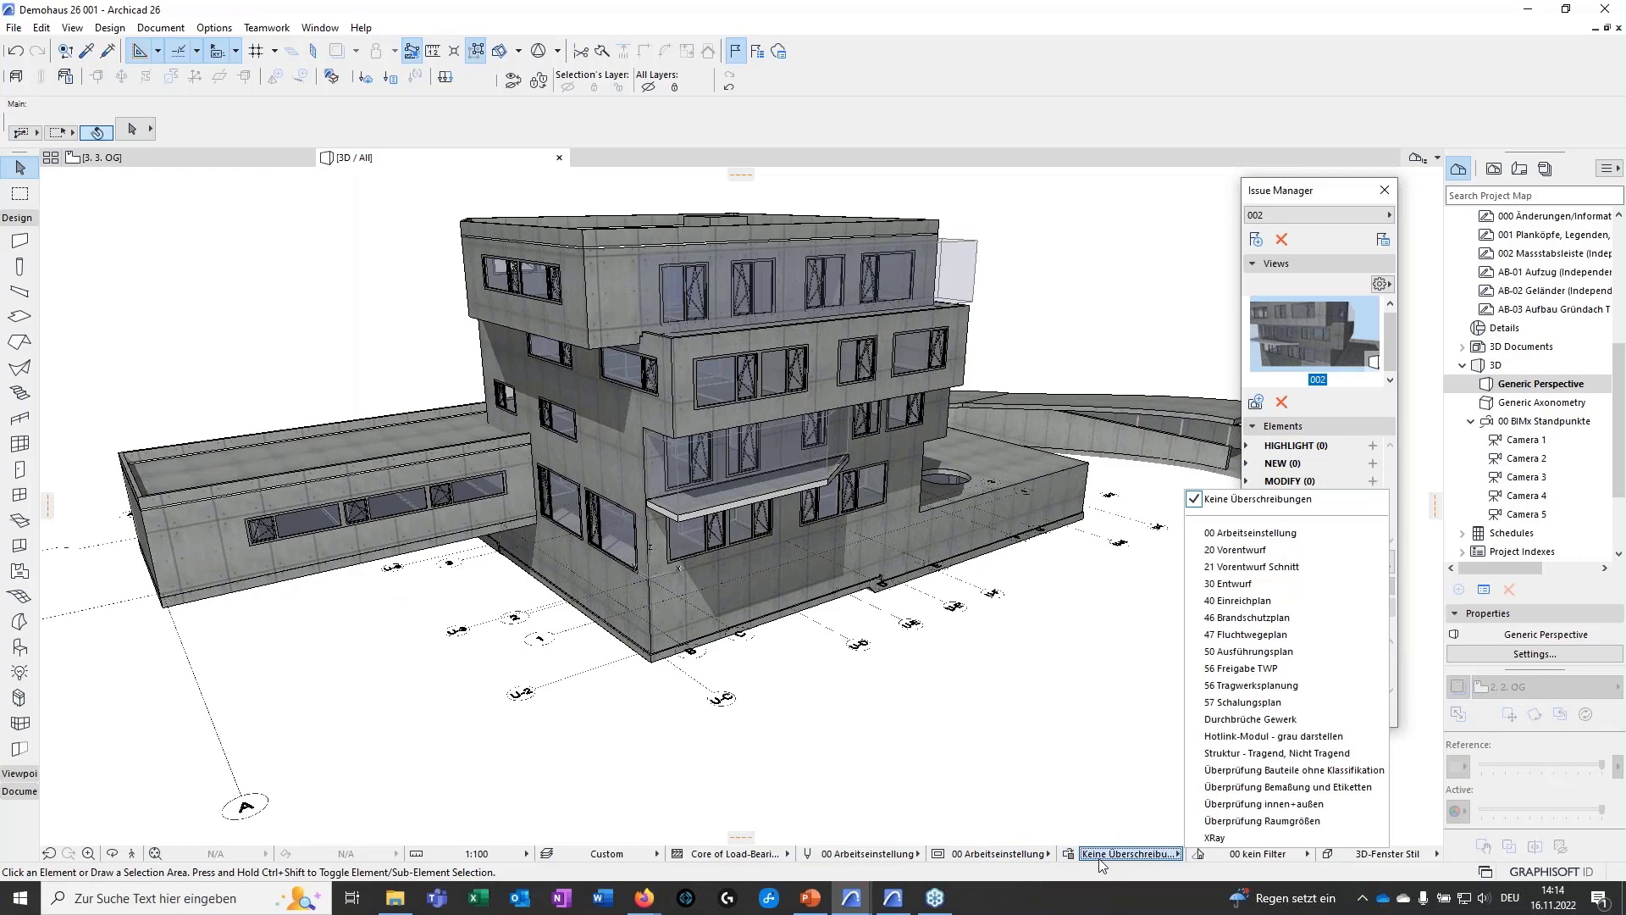
left_click(1239, 693)
- Open the selection settings of the exterior wall with the window band on the low side wing
scroll(960, 727, "up", 1)
left_click_drag(961, 727, 744, 666)
middle_click_drag(744, 666, 746, 680, "shift")
left_click_drag(710, 748, 783, 730)
middle_click_drag(783, 730, 373, 631, "shift")
scroll(634, 468, "up", 3)
left_click(379, 623)
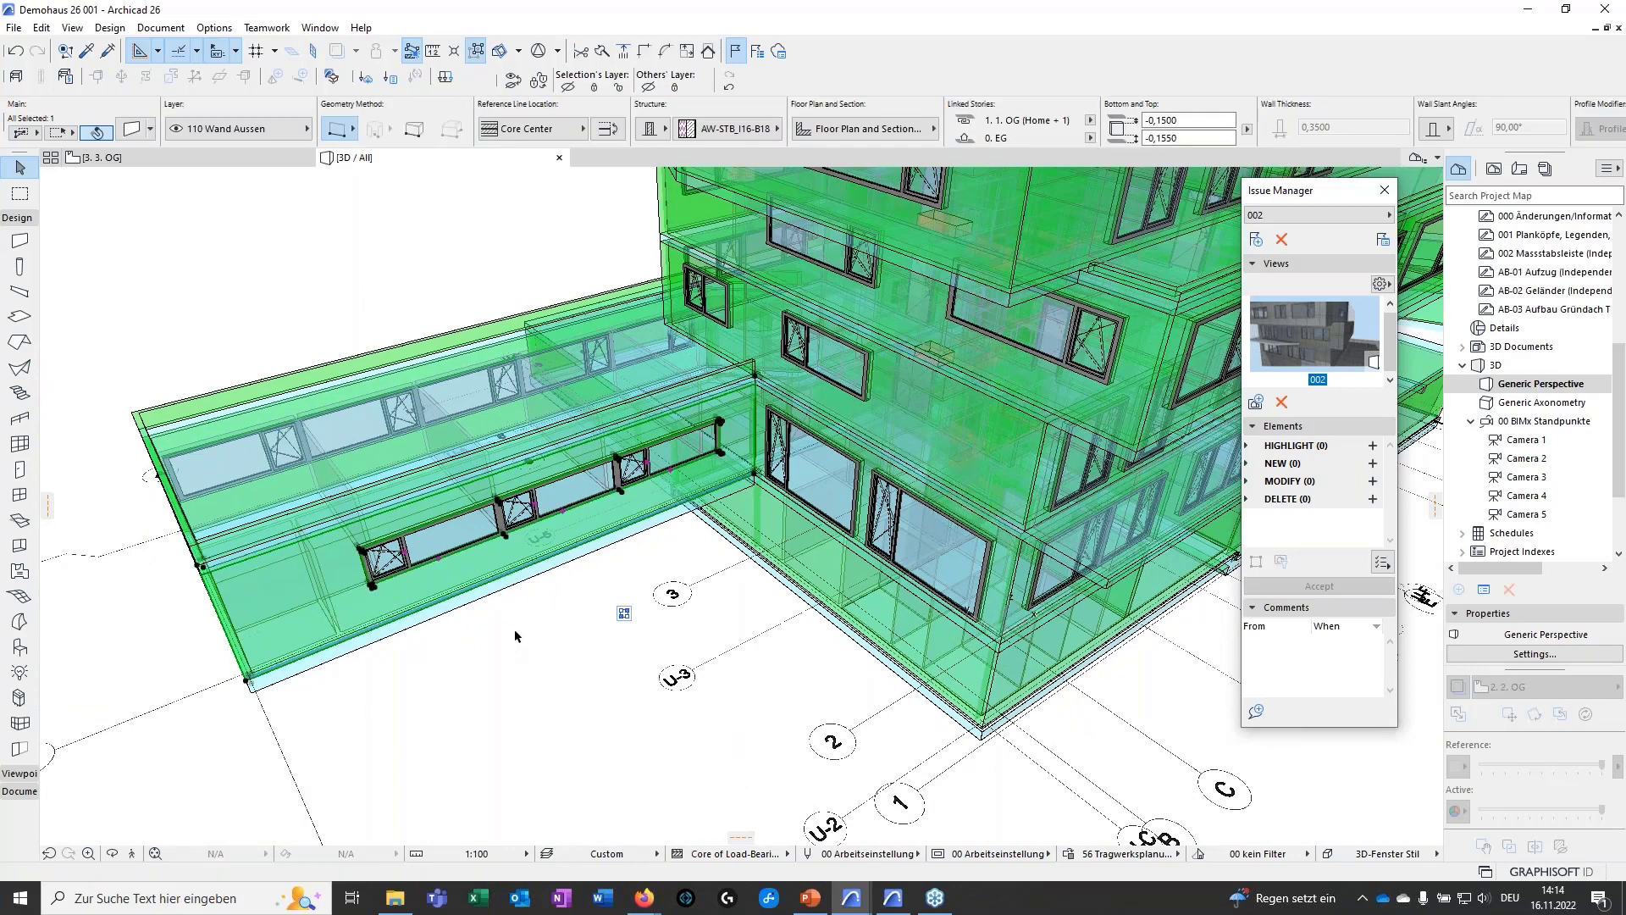
key("ctrl+t")
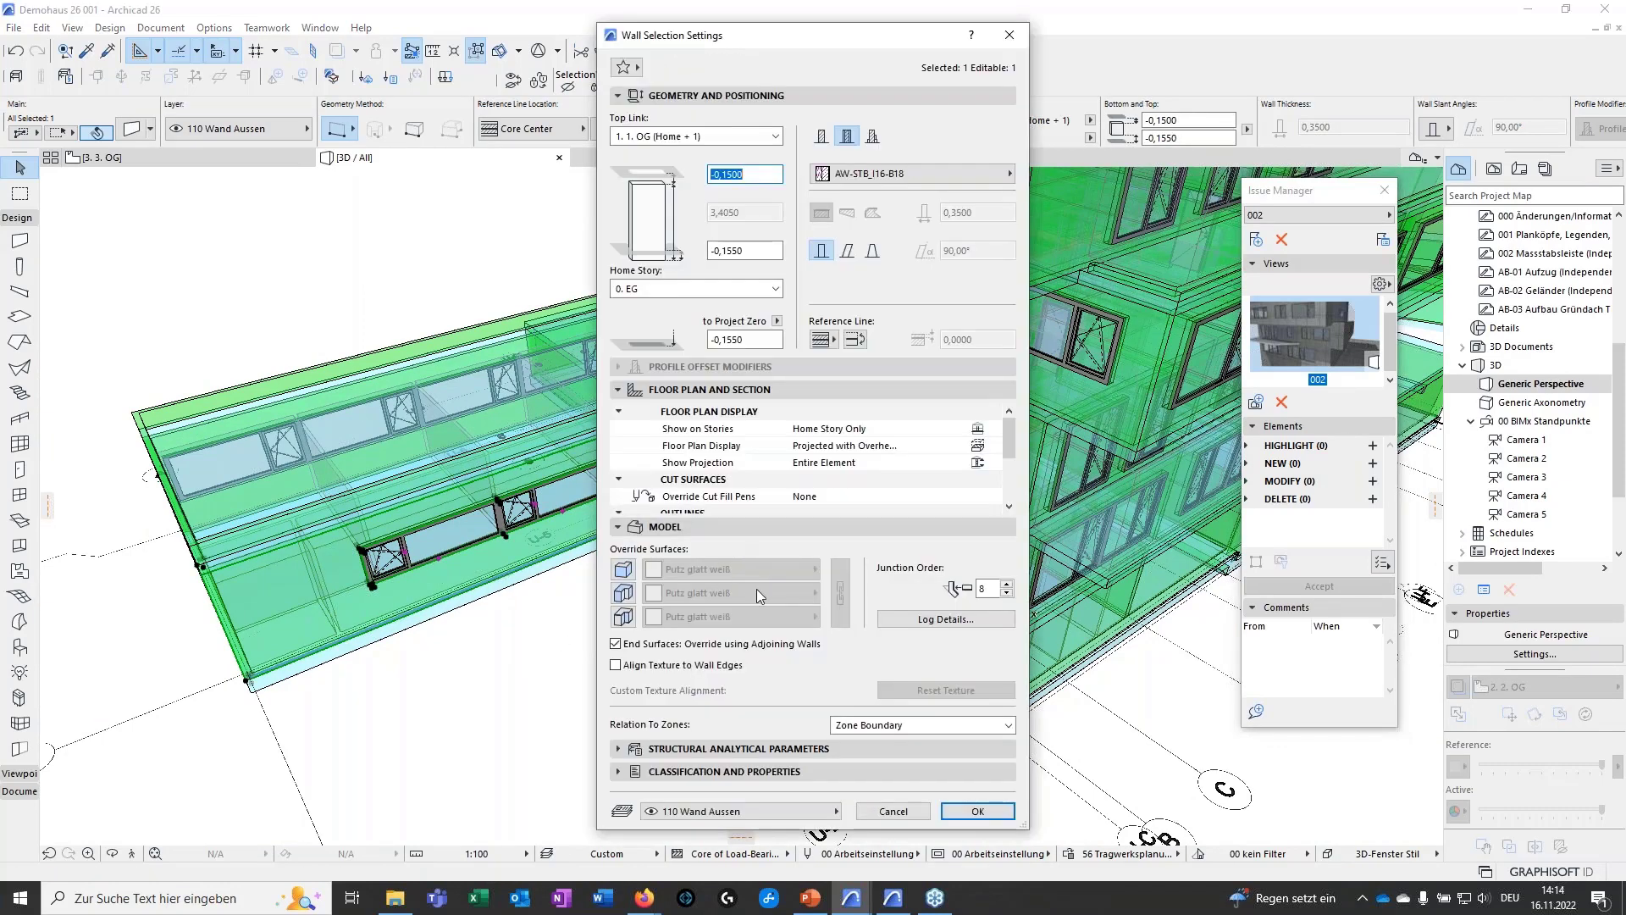
- Examine the wall's Tragwerksplanung properties under its classification and properties, and close the settings without changes
scroll(922, 491, "down", 1)
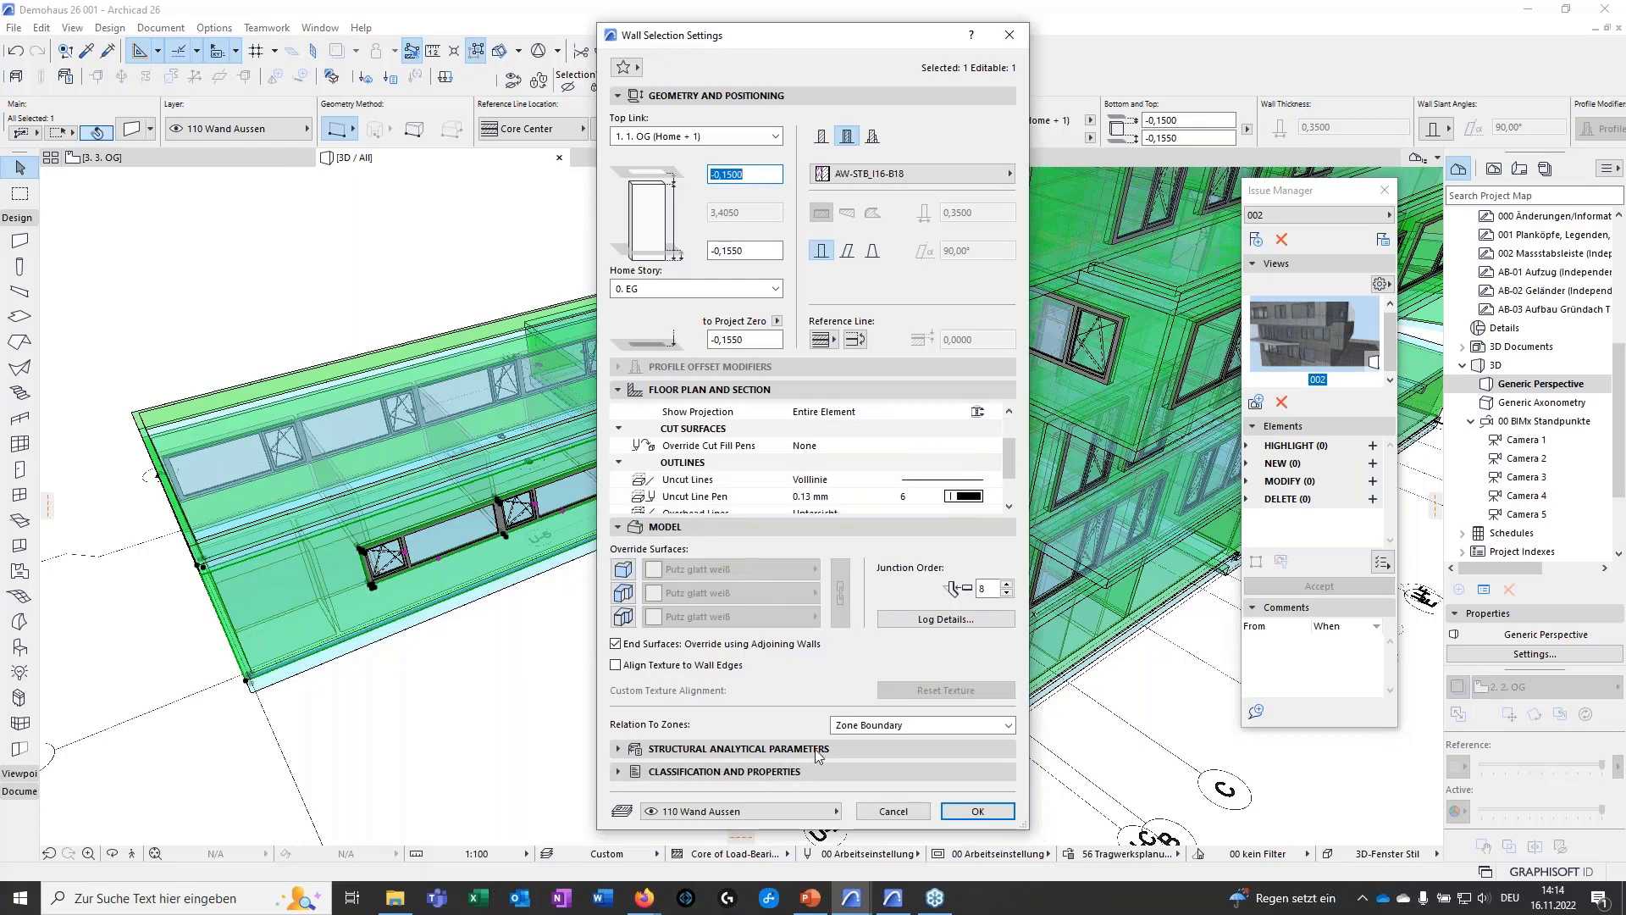
left_click(618, 777)
scroll(861, 675, "down", 3)
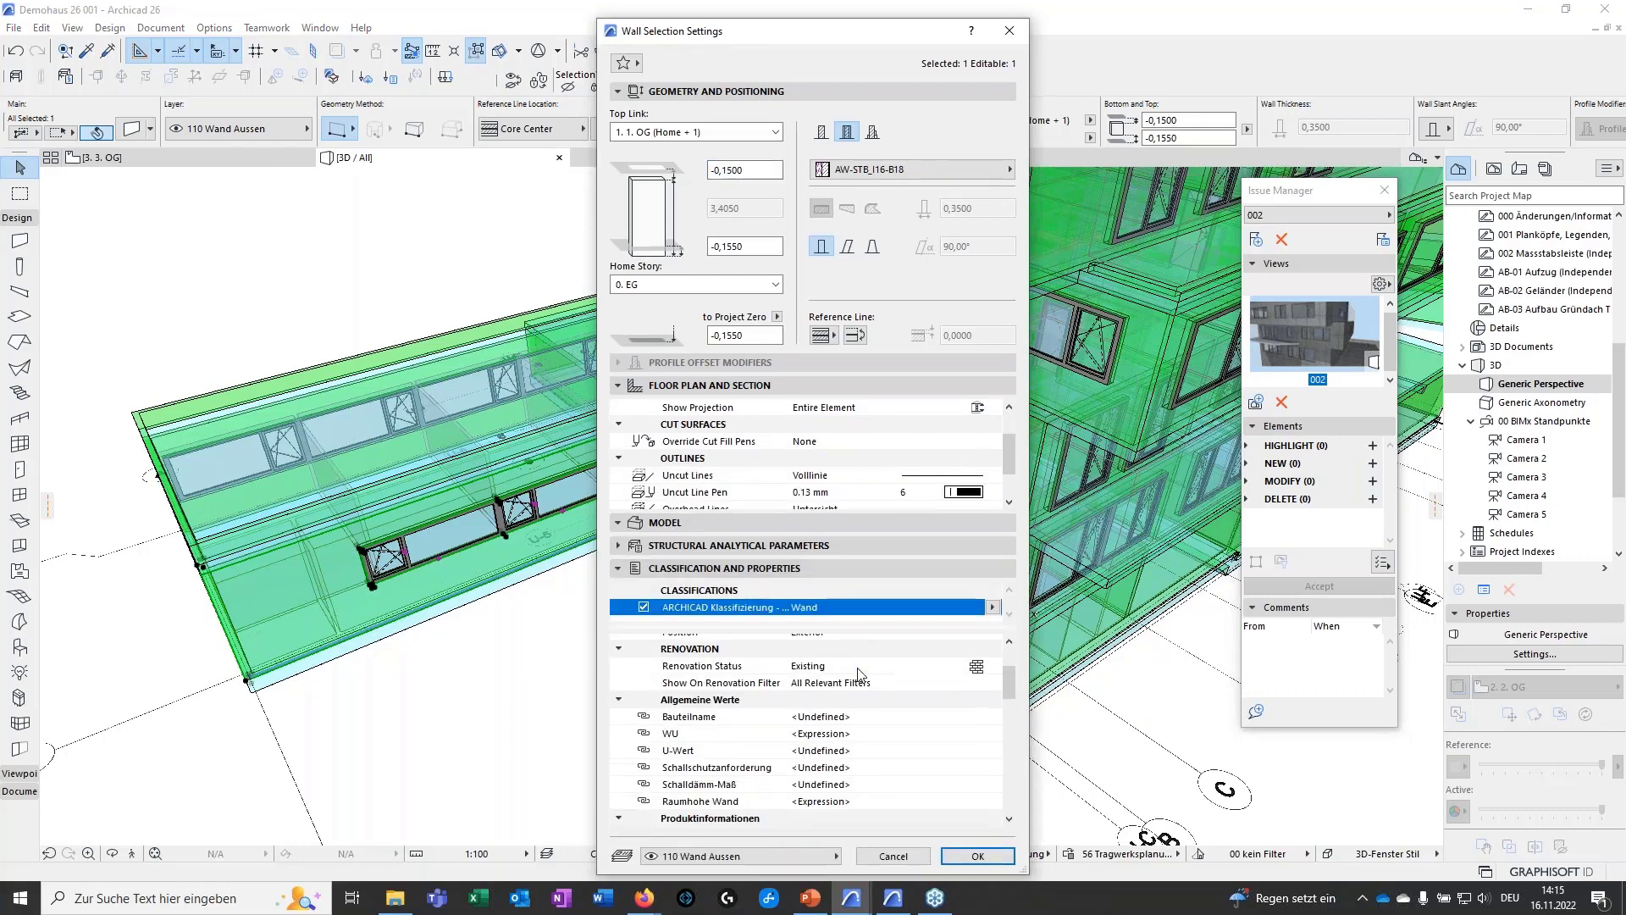
scroll(862, 675, "down", 3)
scroll(810, 758, "down", 1)
scroll(810, 758, "down", 3)
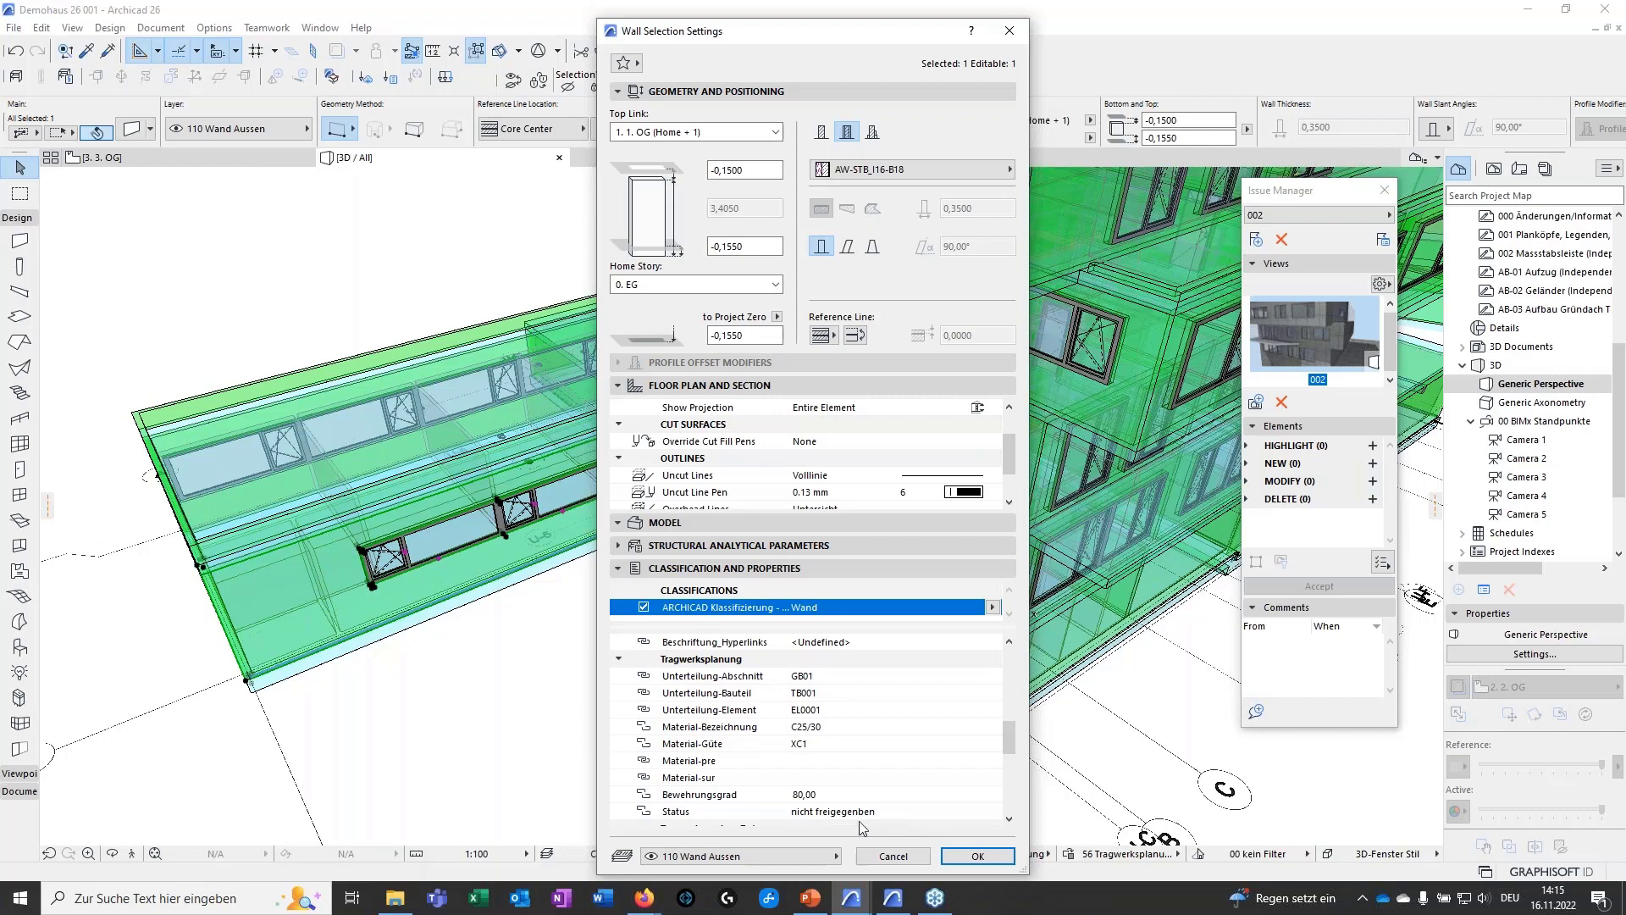
left_click(1009, 31)
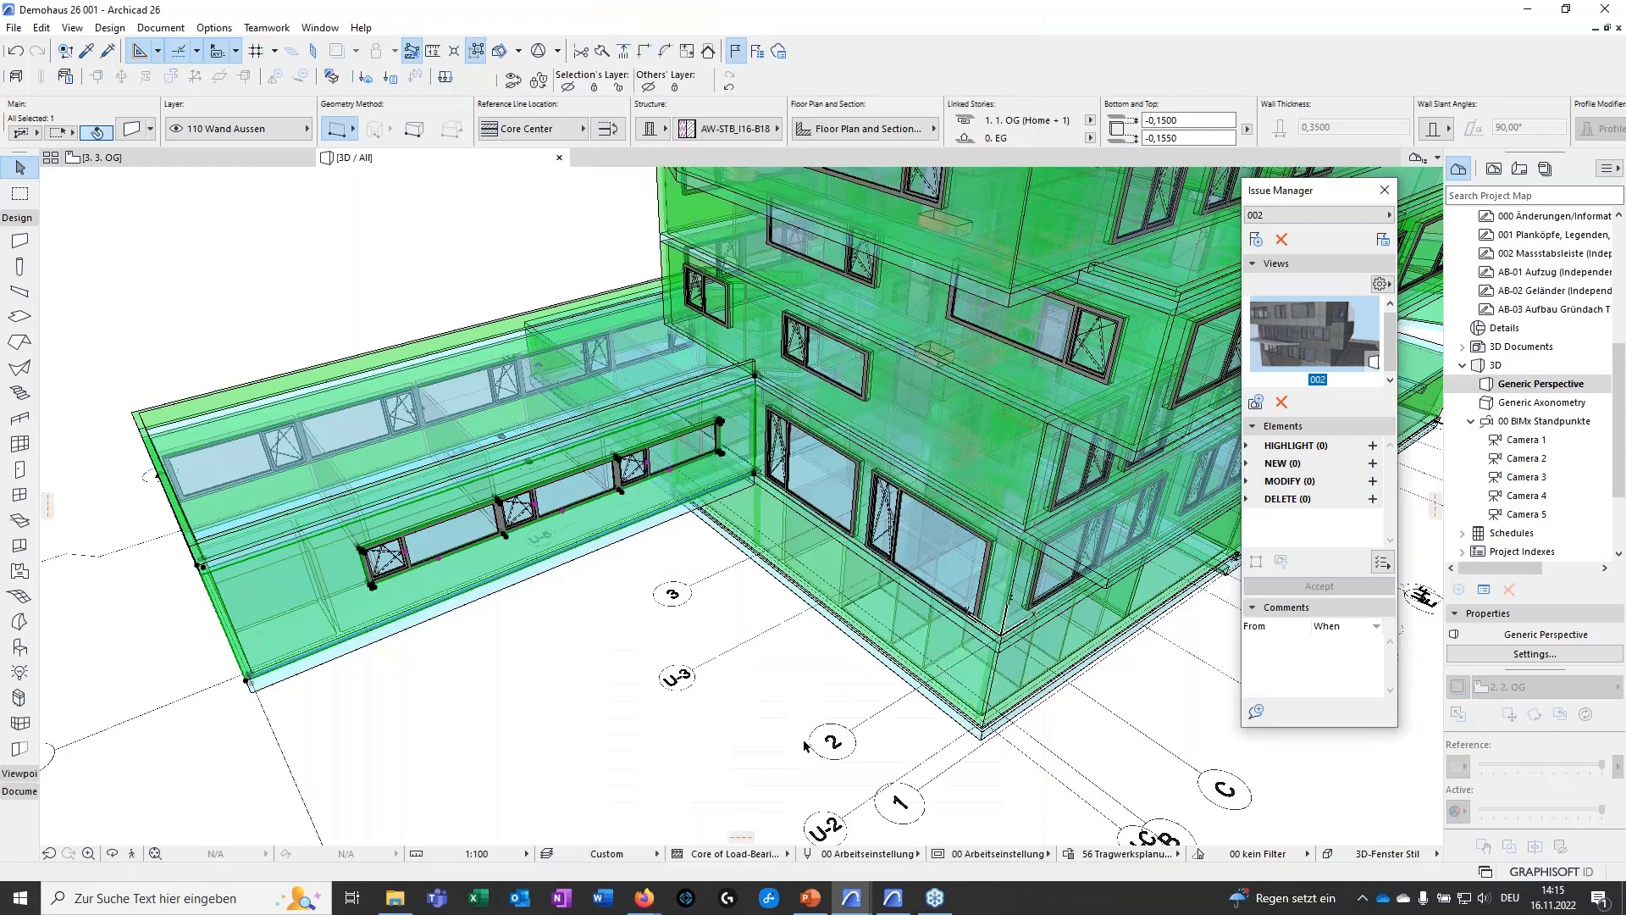
- Switch the graphic override combination to 56 Freigabe TWP and inspect the building's approval colours from several sides
scroll(802, 744, "down", 1)
scroll(774, 706, "down", 3)
middle_click_drag(775, 706, 564, 705)
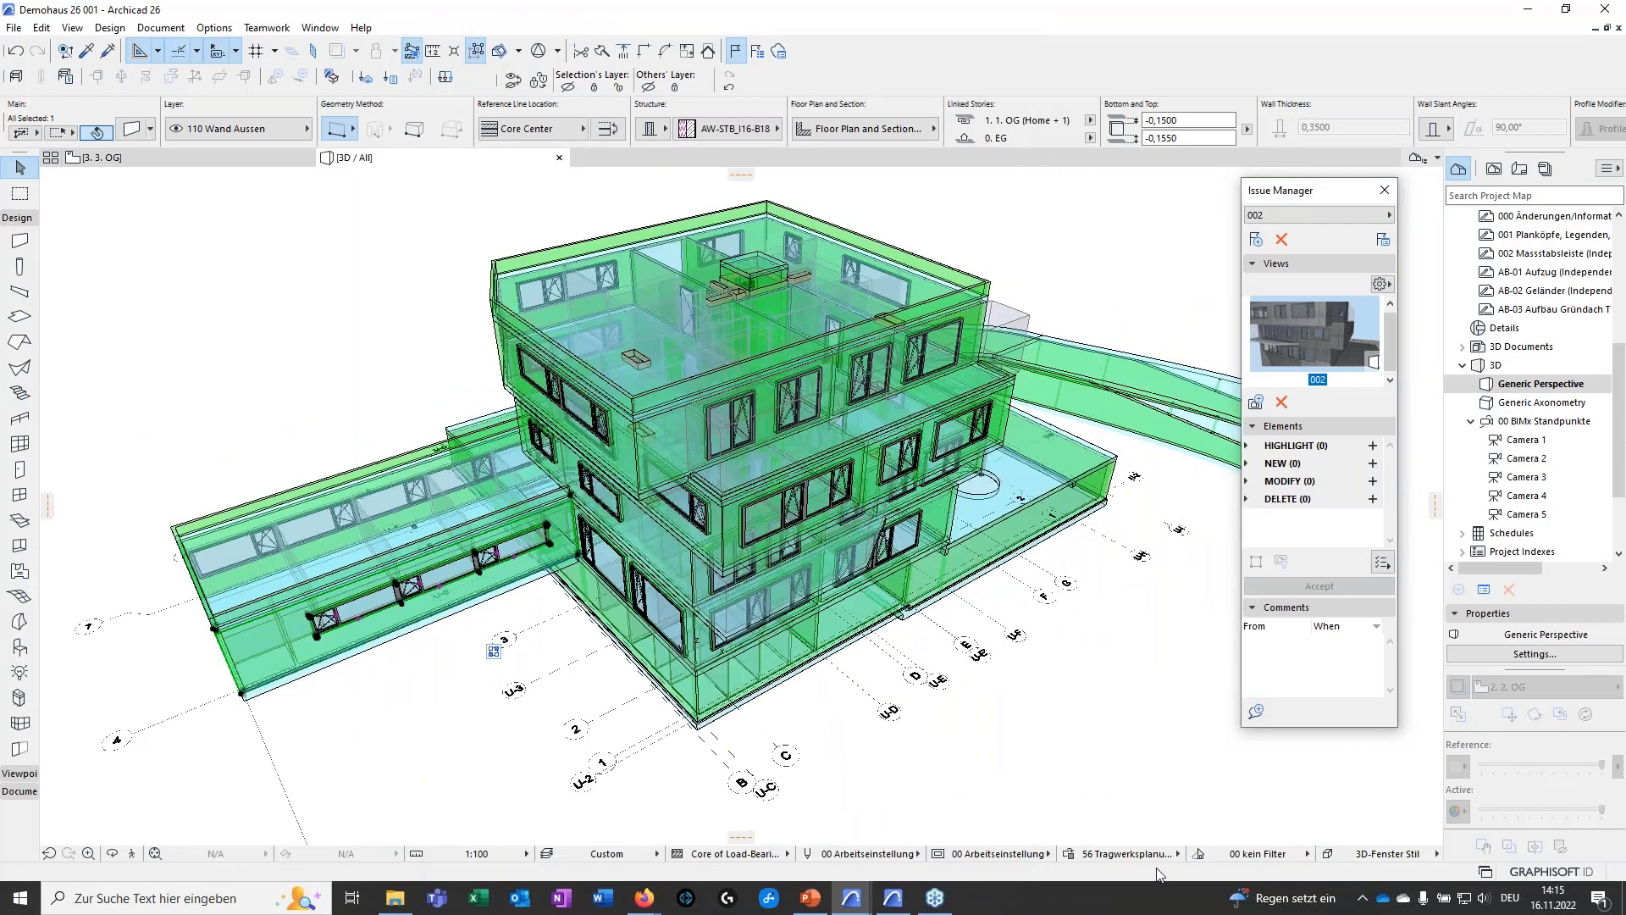
left_click(1105, 853)
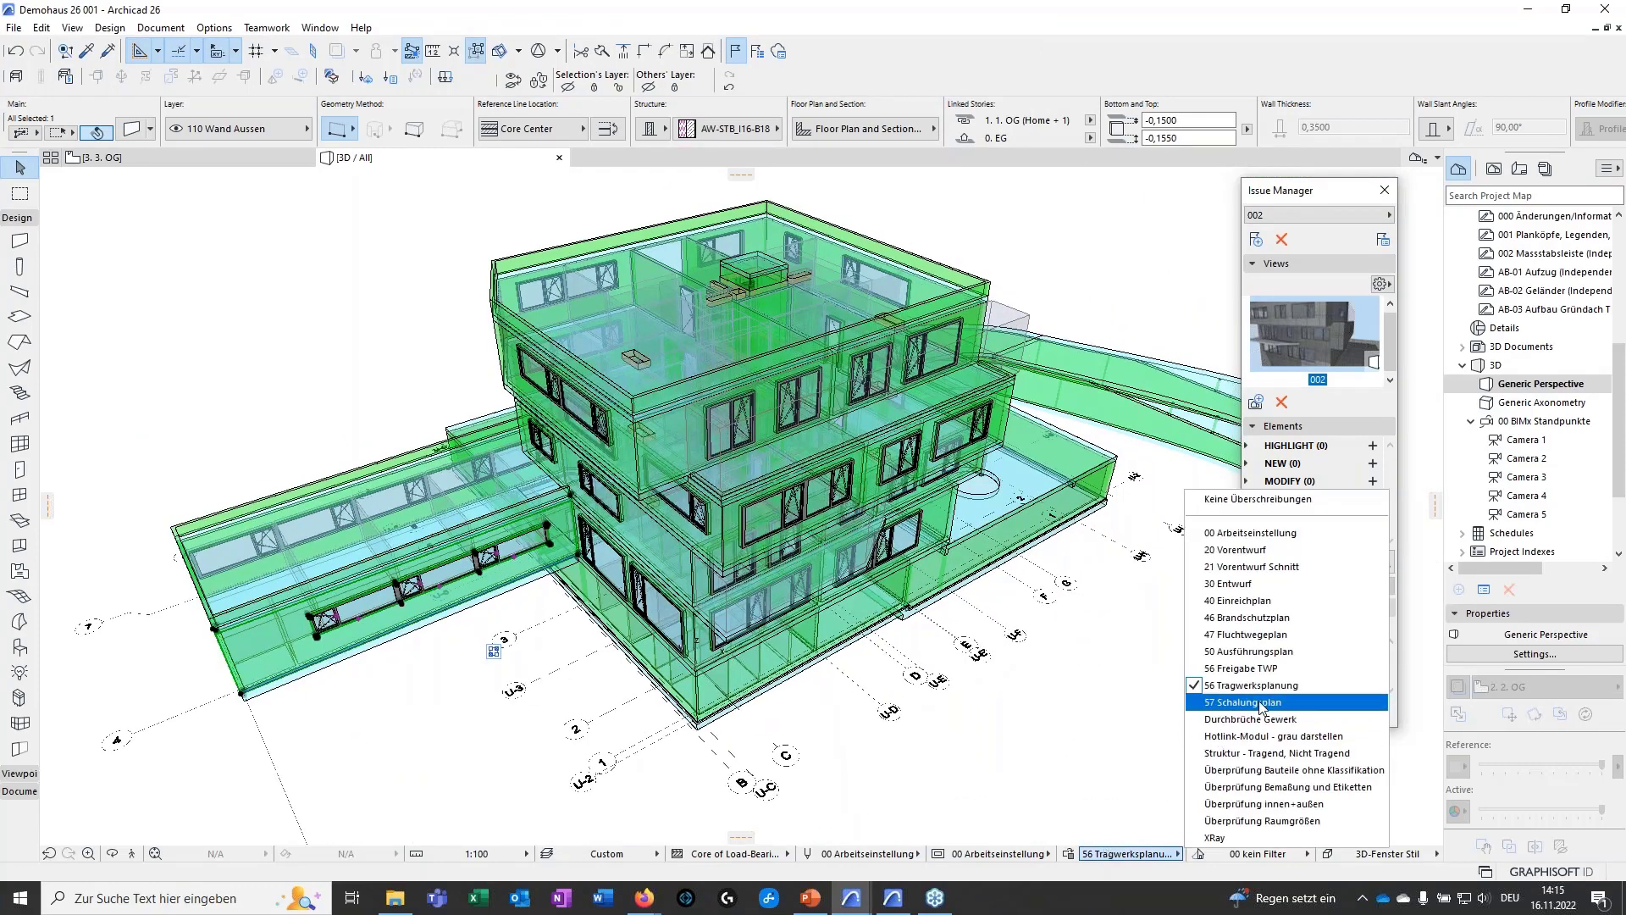
left_click(1245, 668)
middle_click_drag(889, 791, 639, 608, "shift")
middle_click_drag(838, 769, 732, 762)
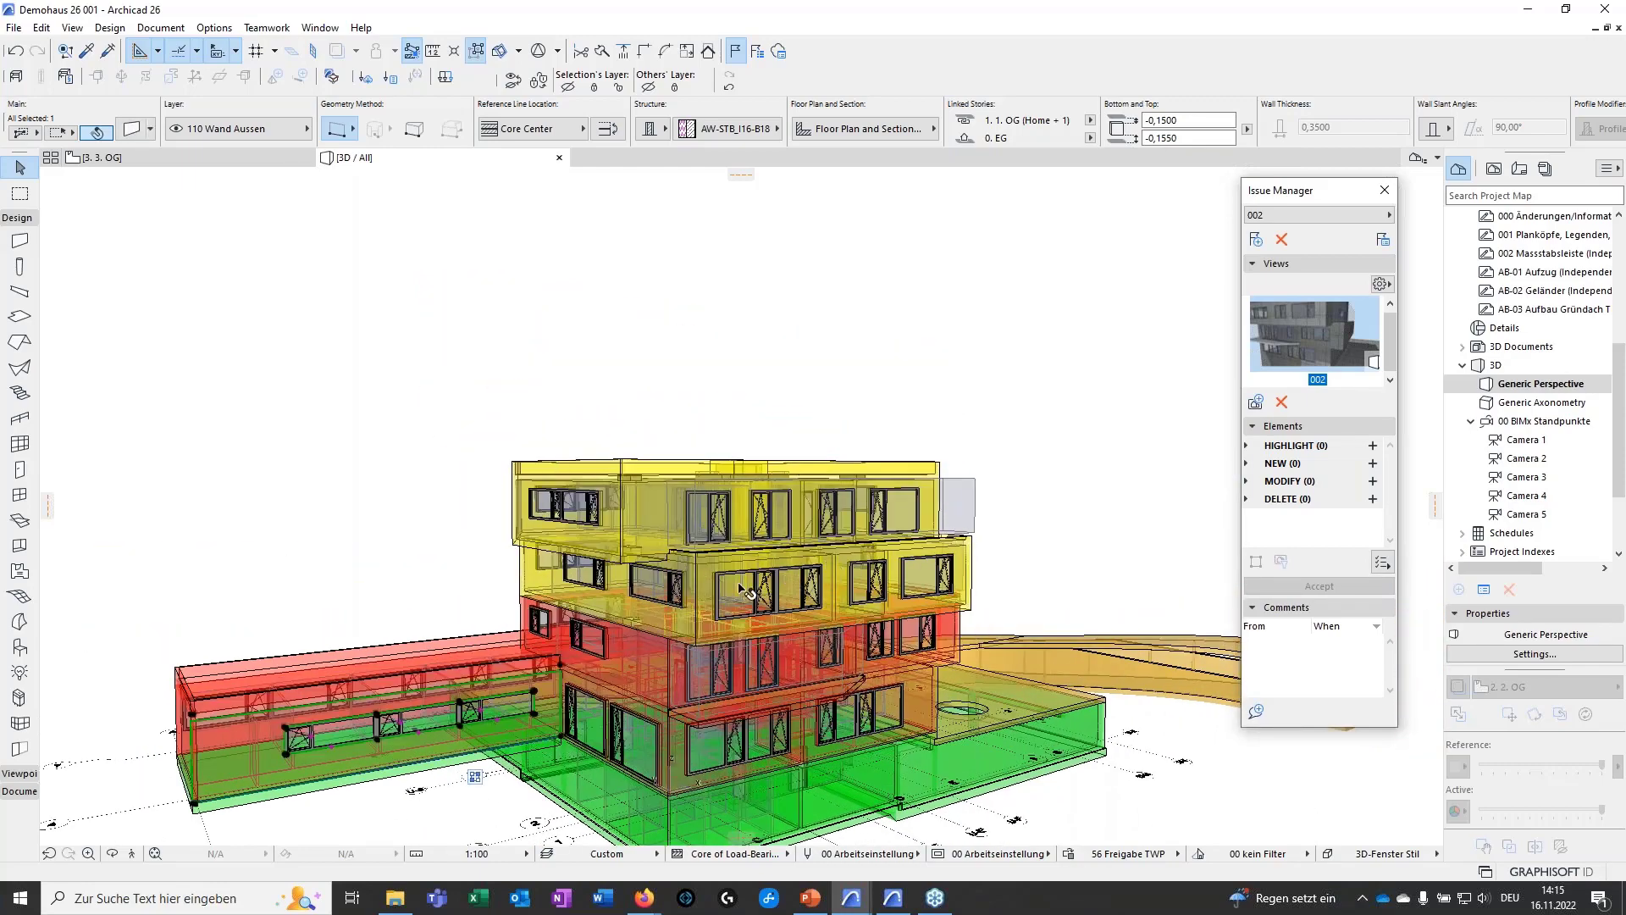
middle_click_drag(794, 583, 728, 702, "shift")
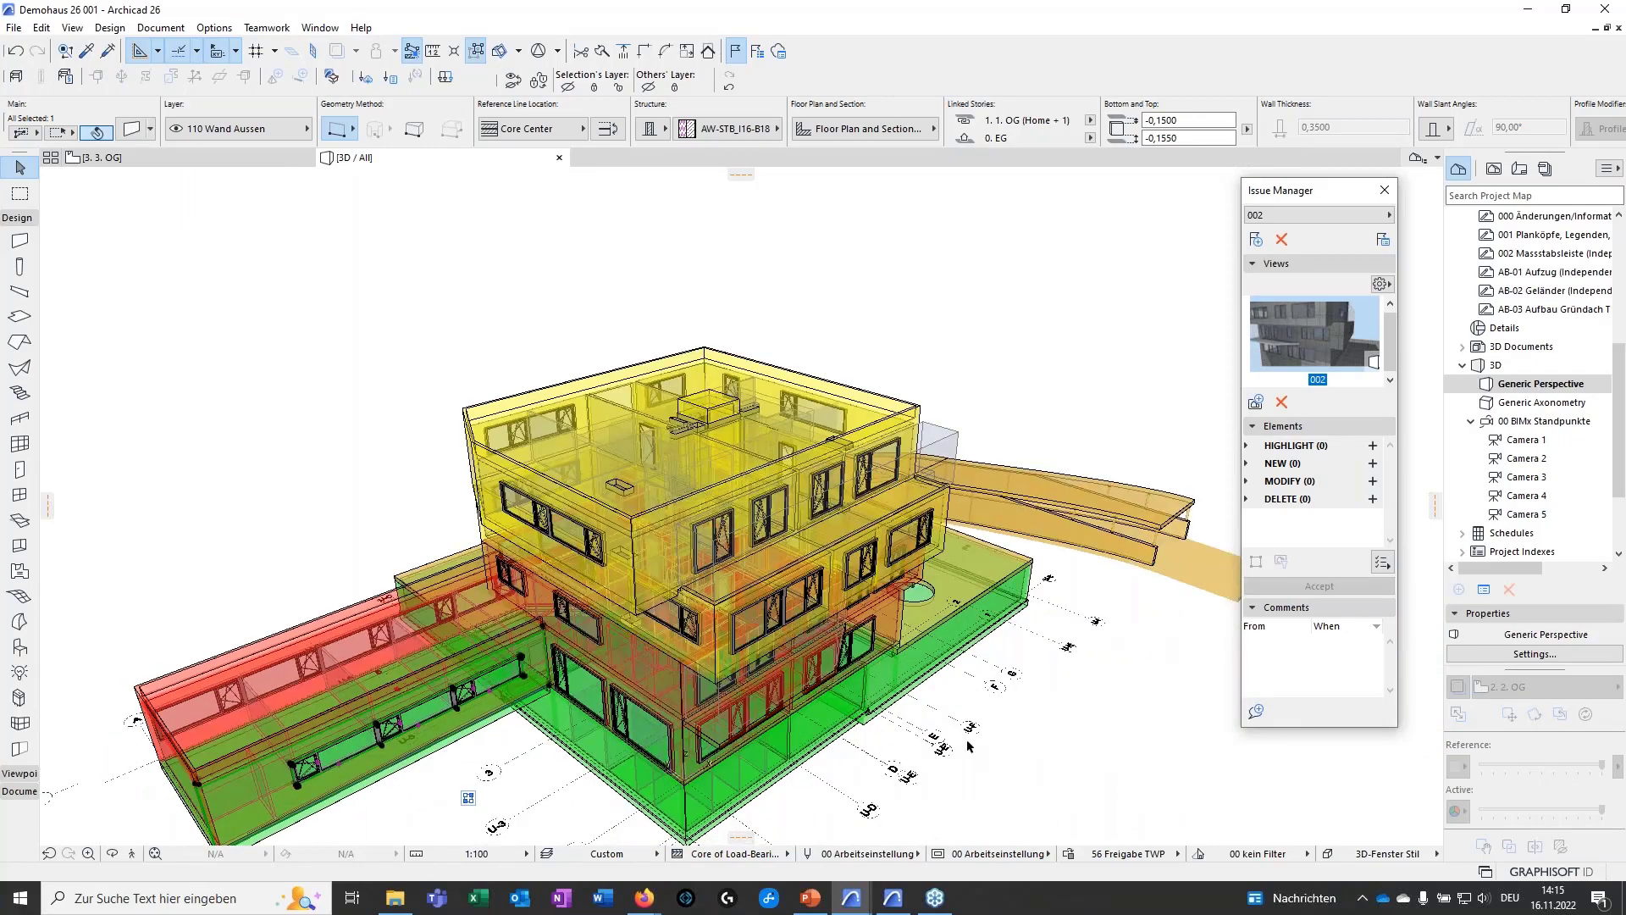
middle_click_drag(963, 733, 1010, 650)
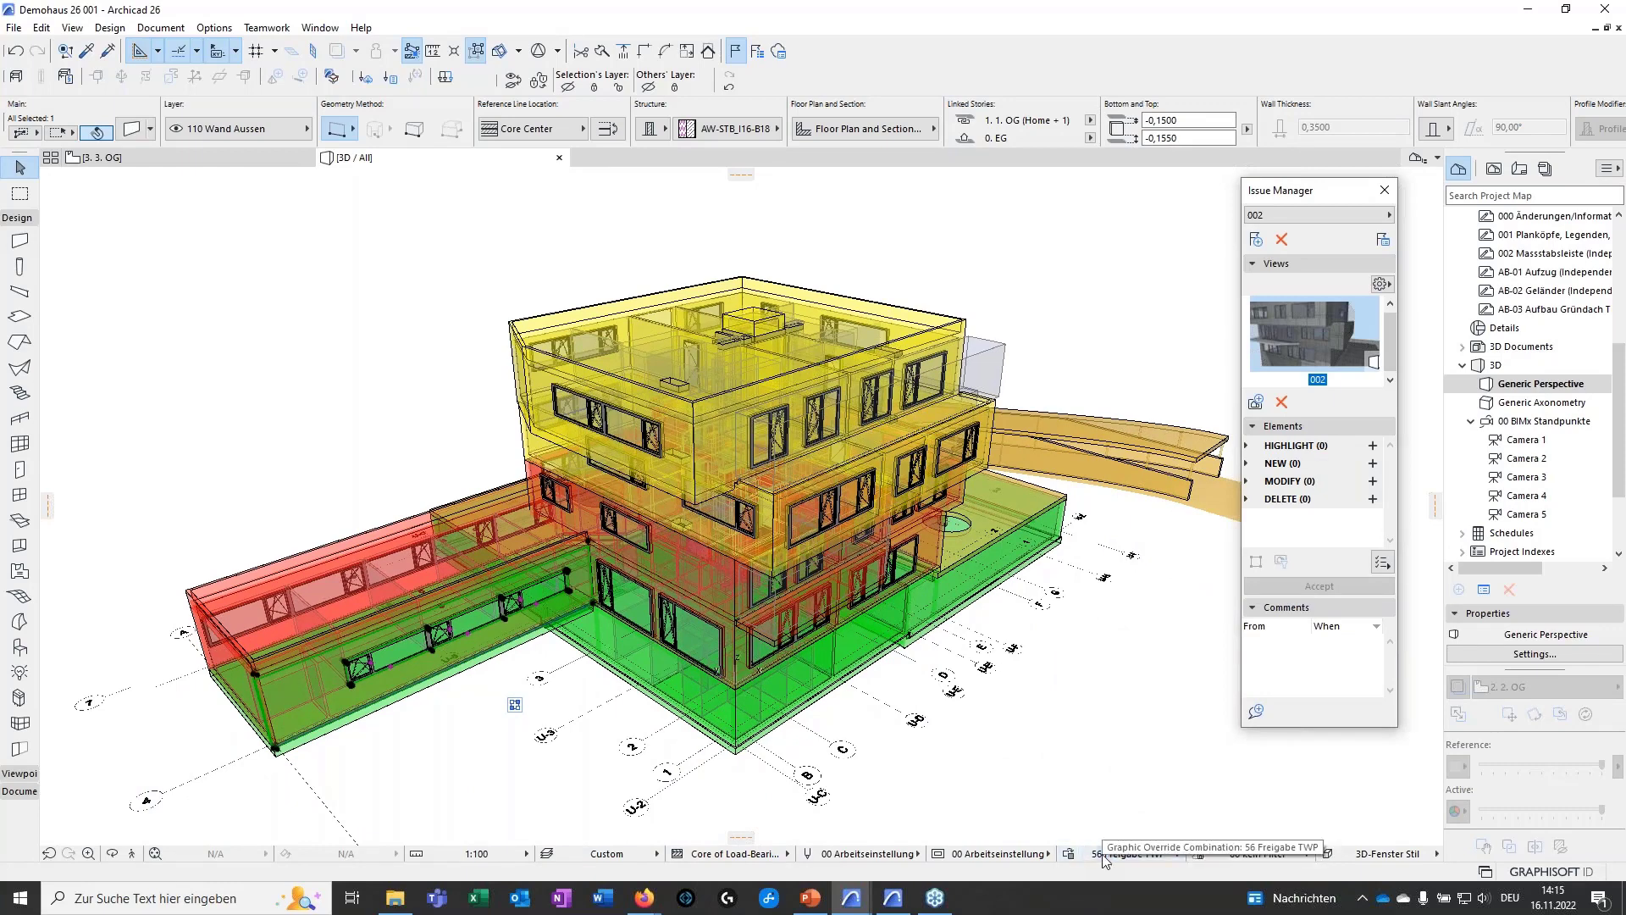
- Examine the rules and colours of the 56 Freigabe TWP override combination, and close its settings without changes
left_click(1128, 854)
left_click(1070, 855)
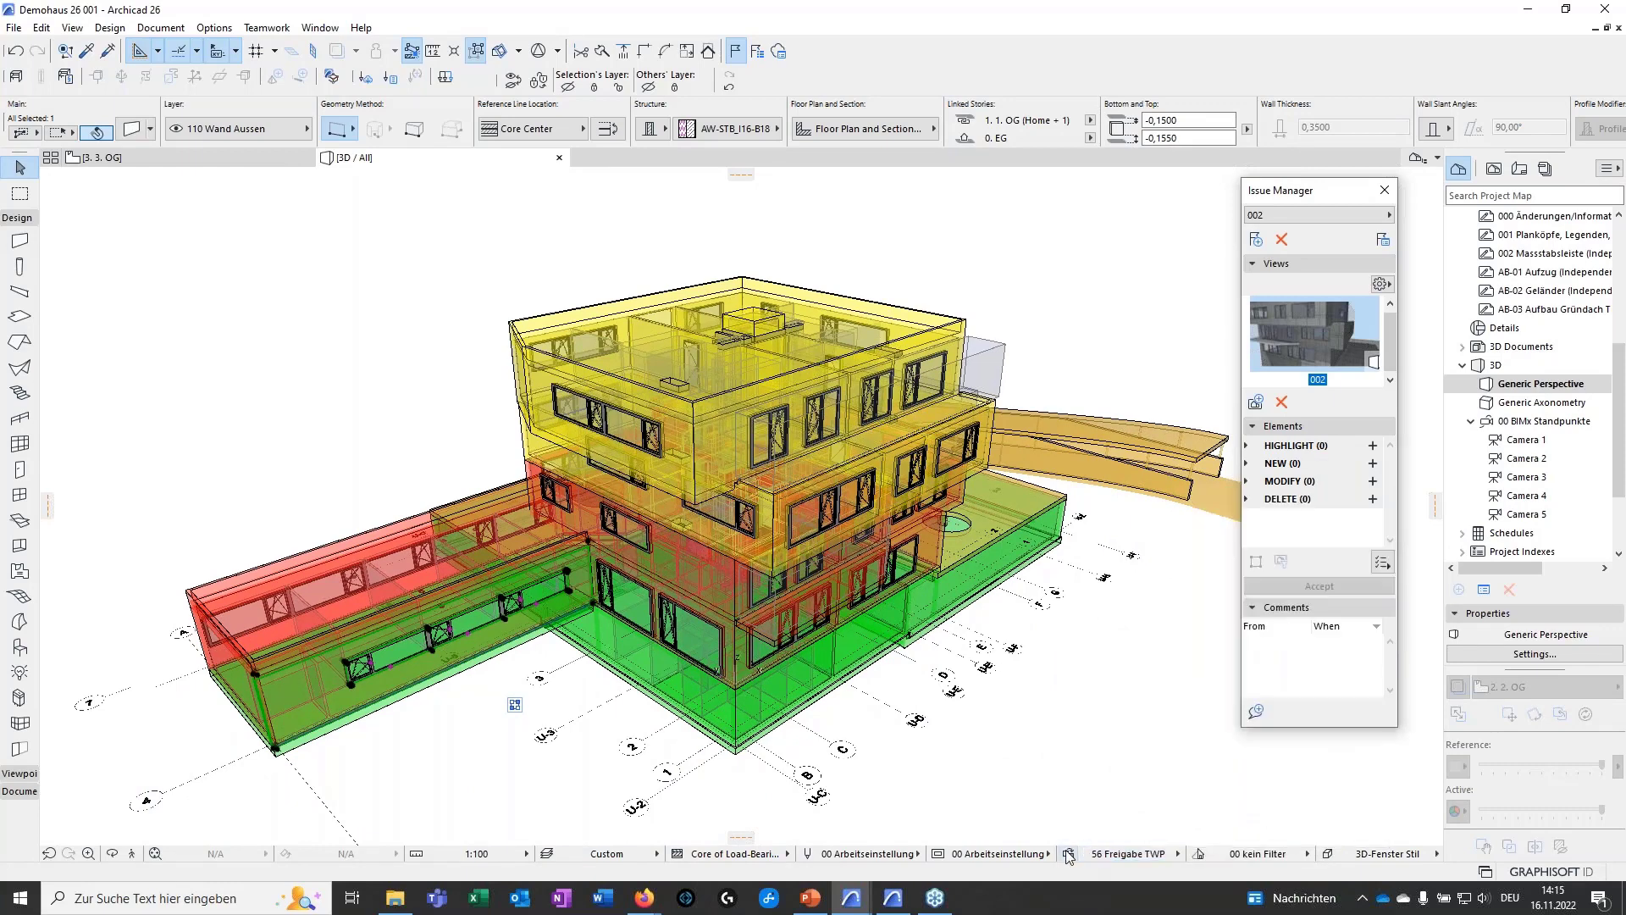
left_click(1069, 855)
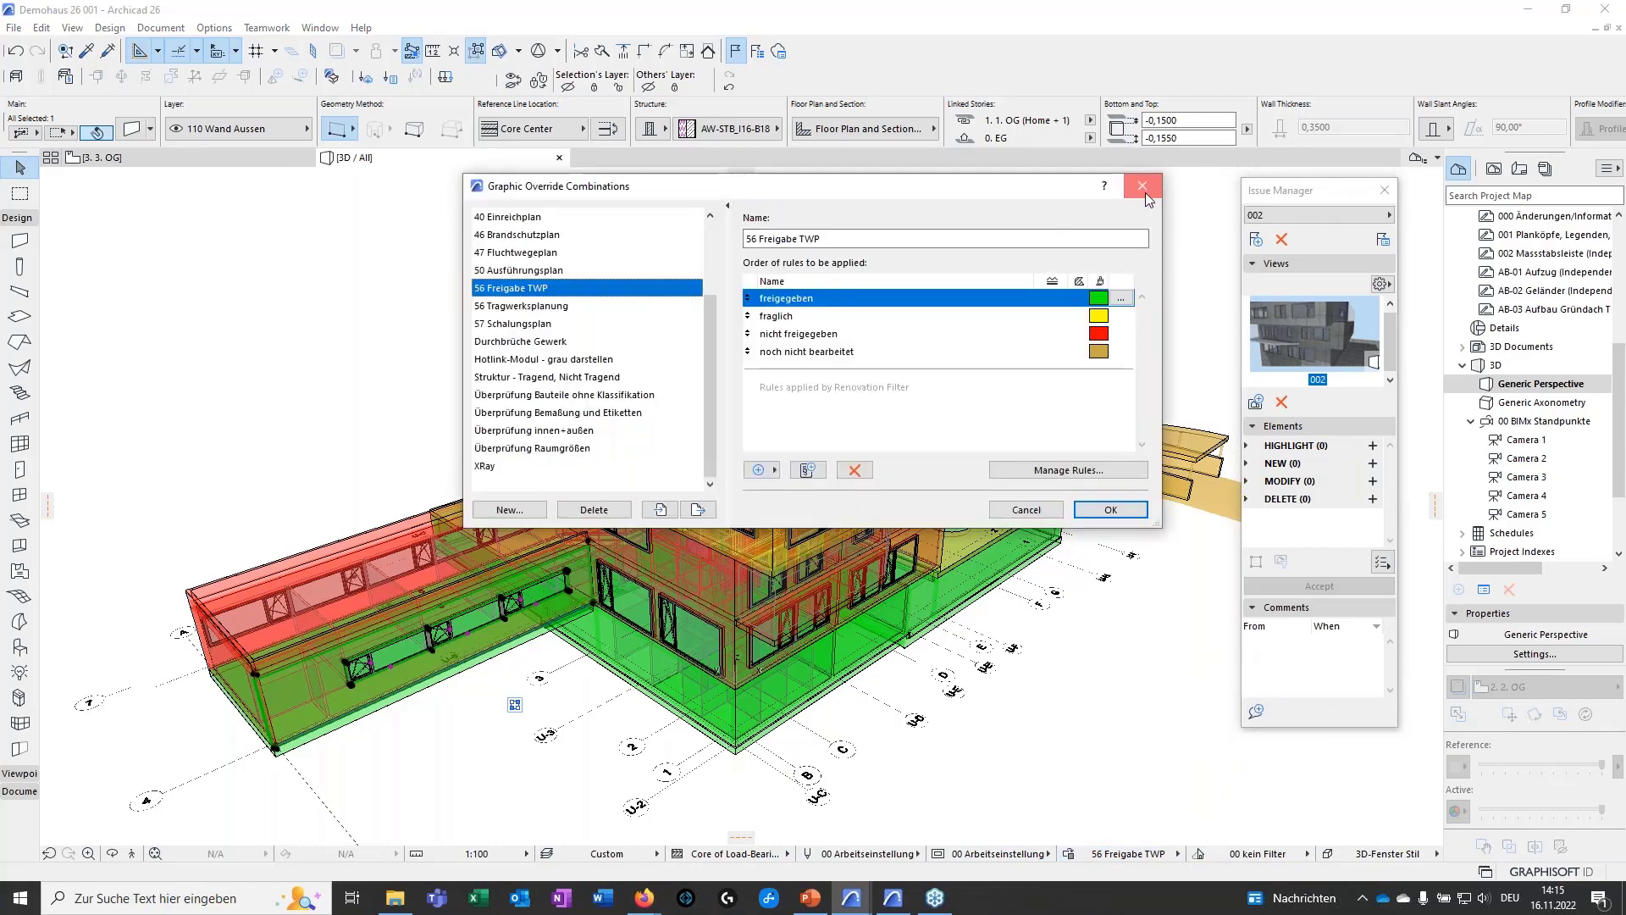
key("Escape")
- Reset the graphic overrides to Keine Überschreibungen and clear the wall selection
left_click(1100, 856)
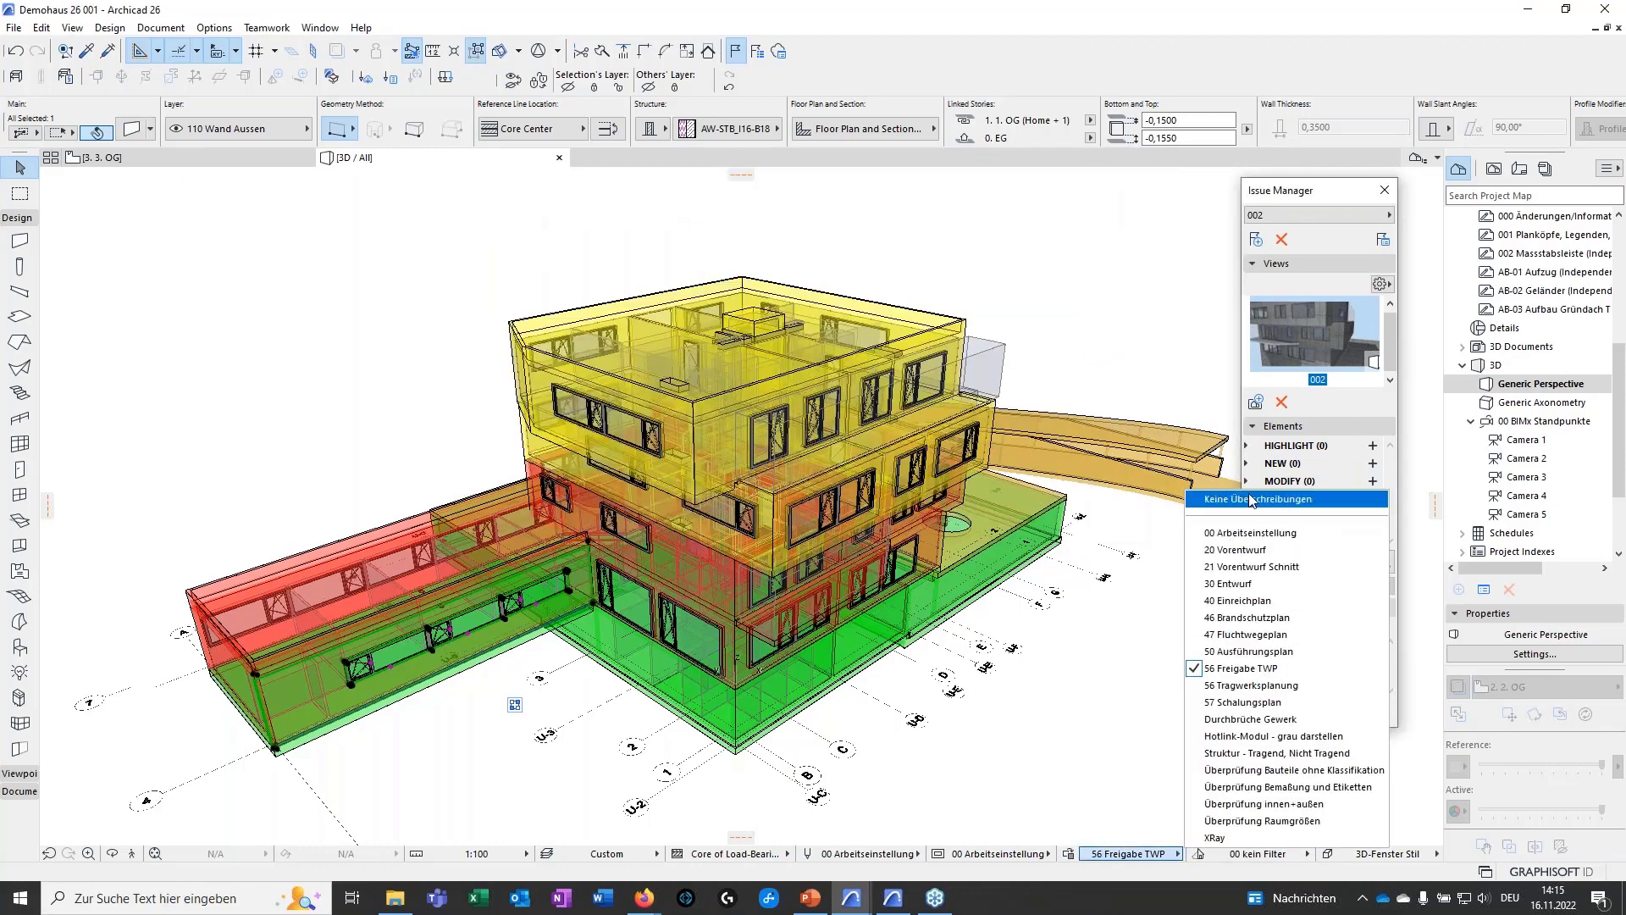
left_click(1248, 497)
middle_click_drag(597, 790, 682, 640)
left_click(591, 744)
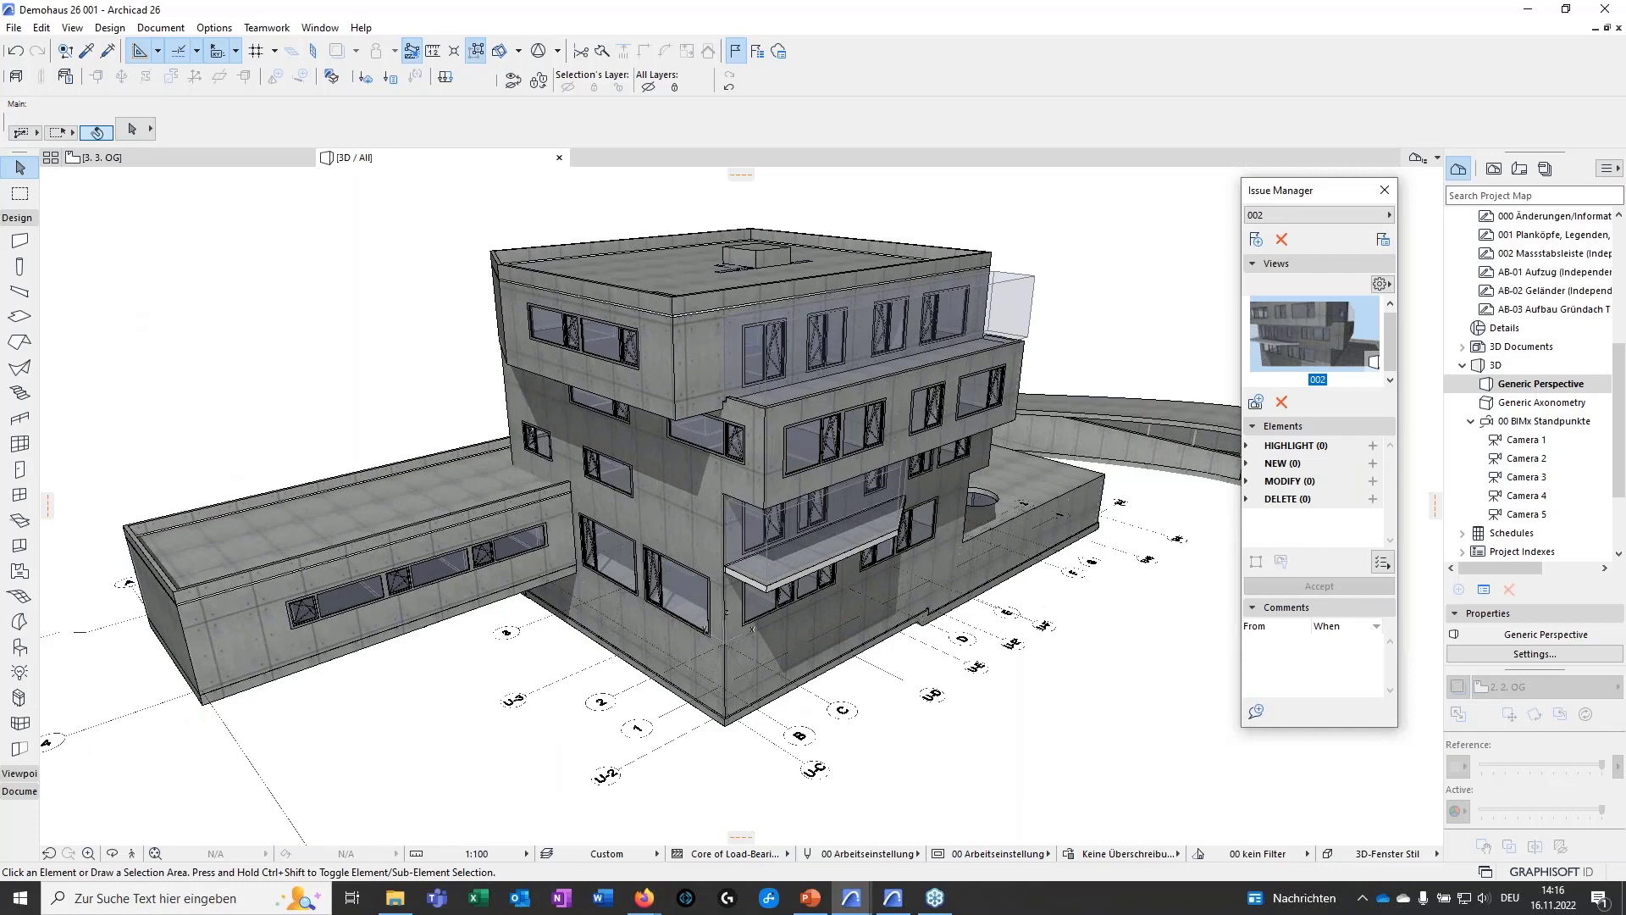
- Display the building as its structural analytical model in 3D
middle_click_drag(725, 631, 800, 661)
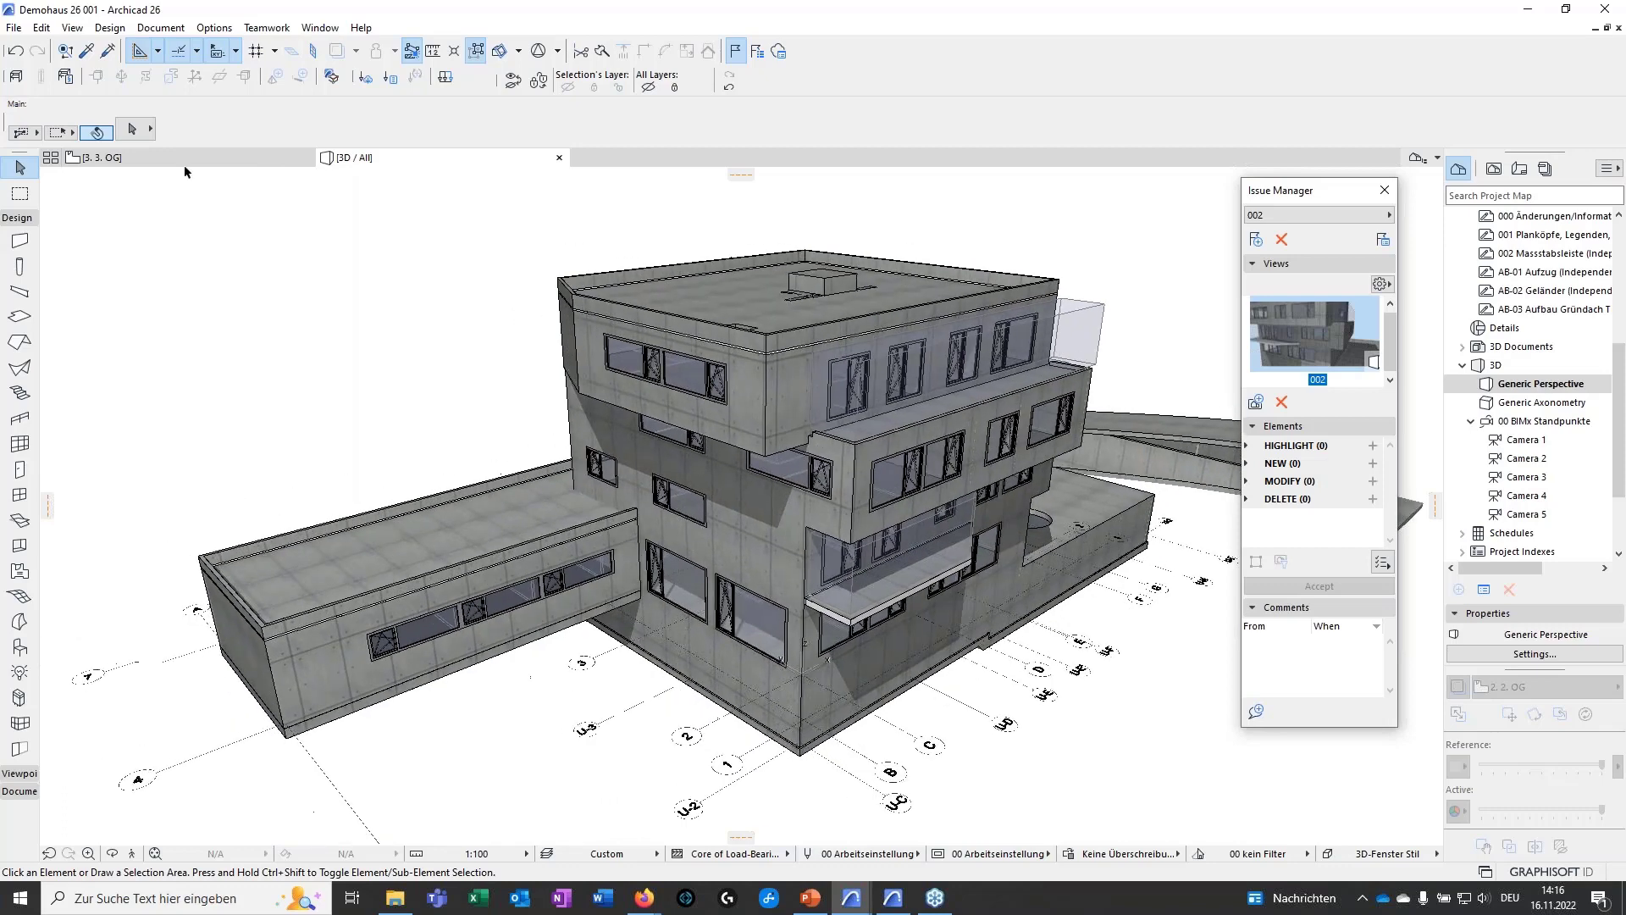
left_click(17, 77)
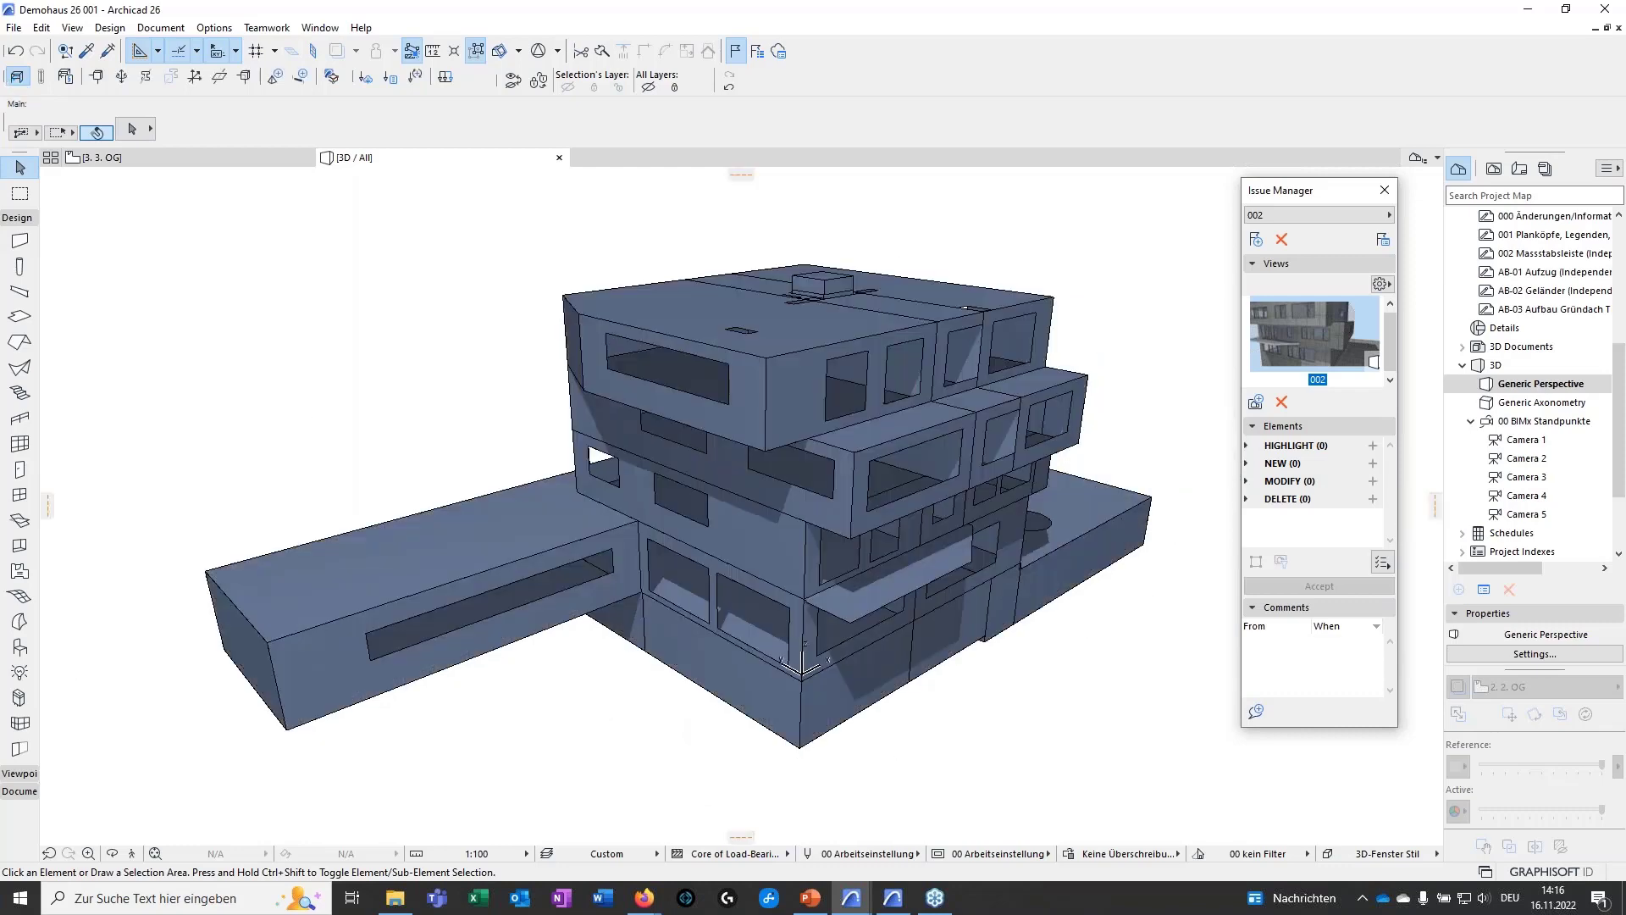
mouse_move(591, 753)
left_mouse_down()
mouse_move(891, 640)
mouse_move(762, 719)
mouse_move(613, 748)
left_mouse_up()
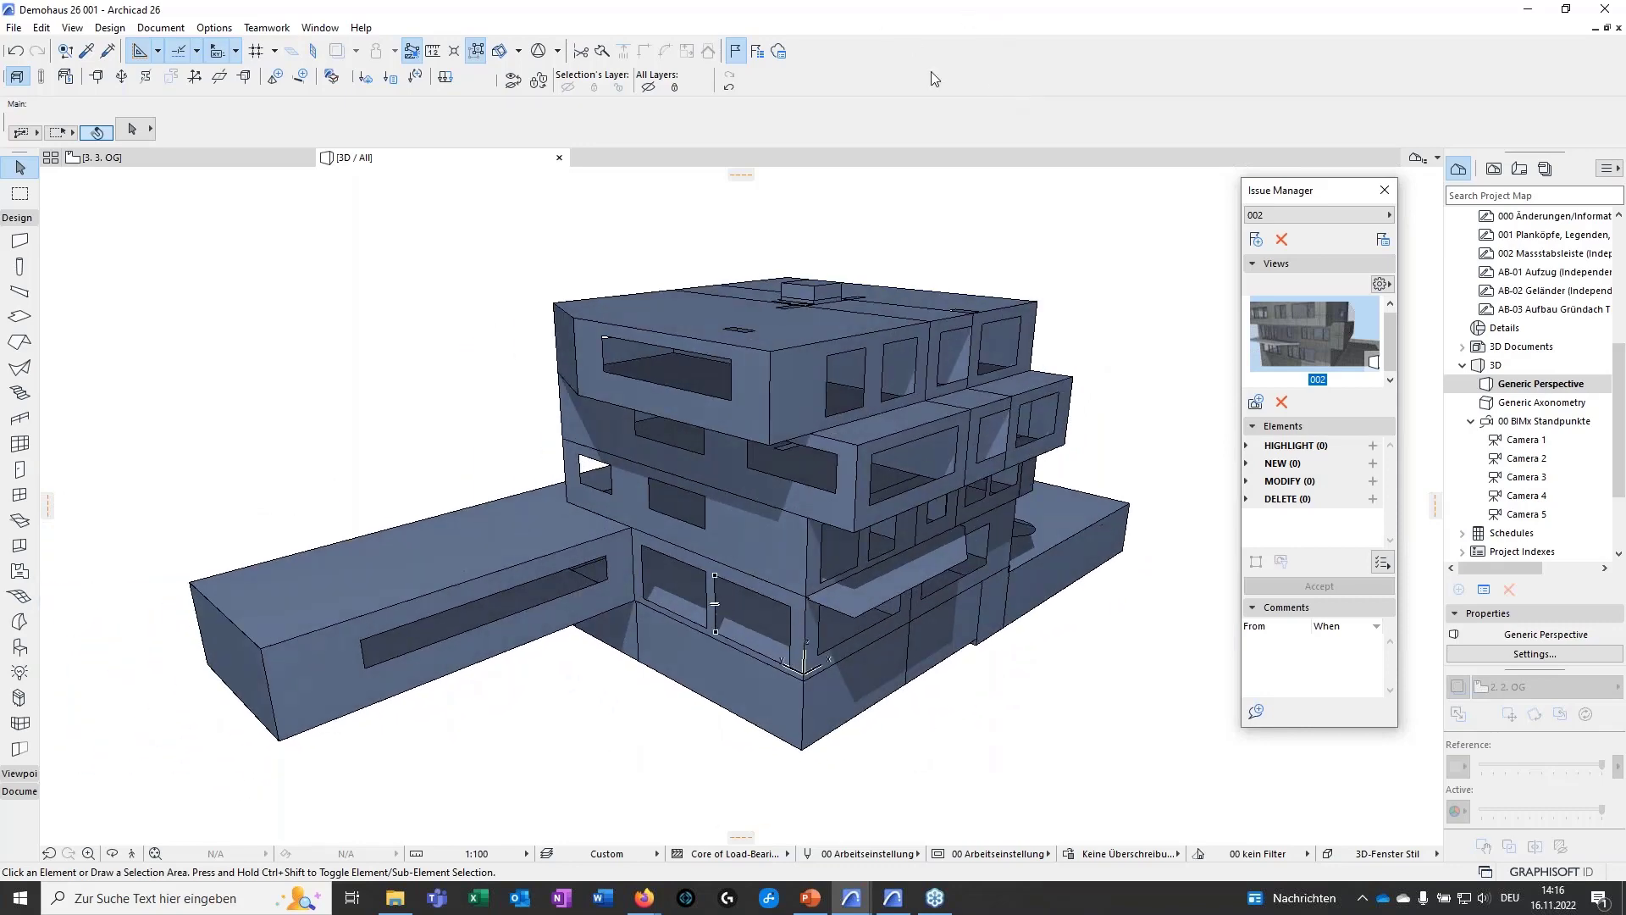
- Switch to the 000 Analysemodell project in a maximized window and bring its sample walls and slabs into close view
left_click_drag(960, 8, 814, 160)
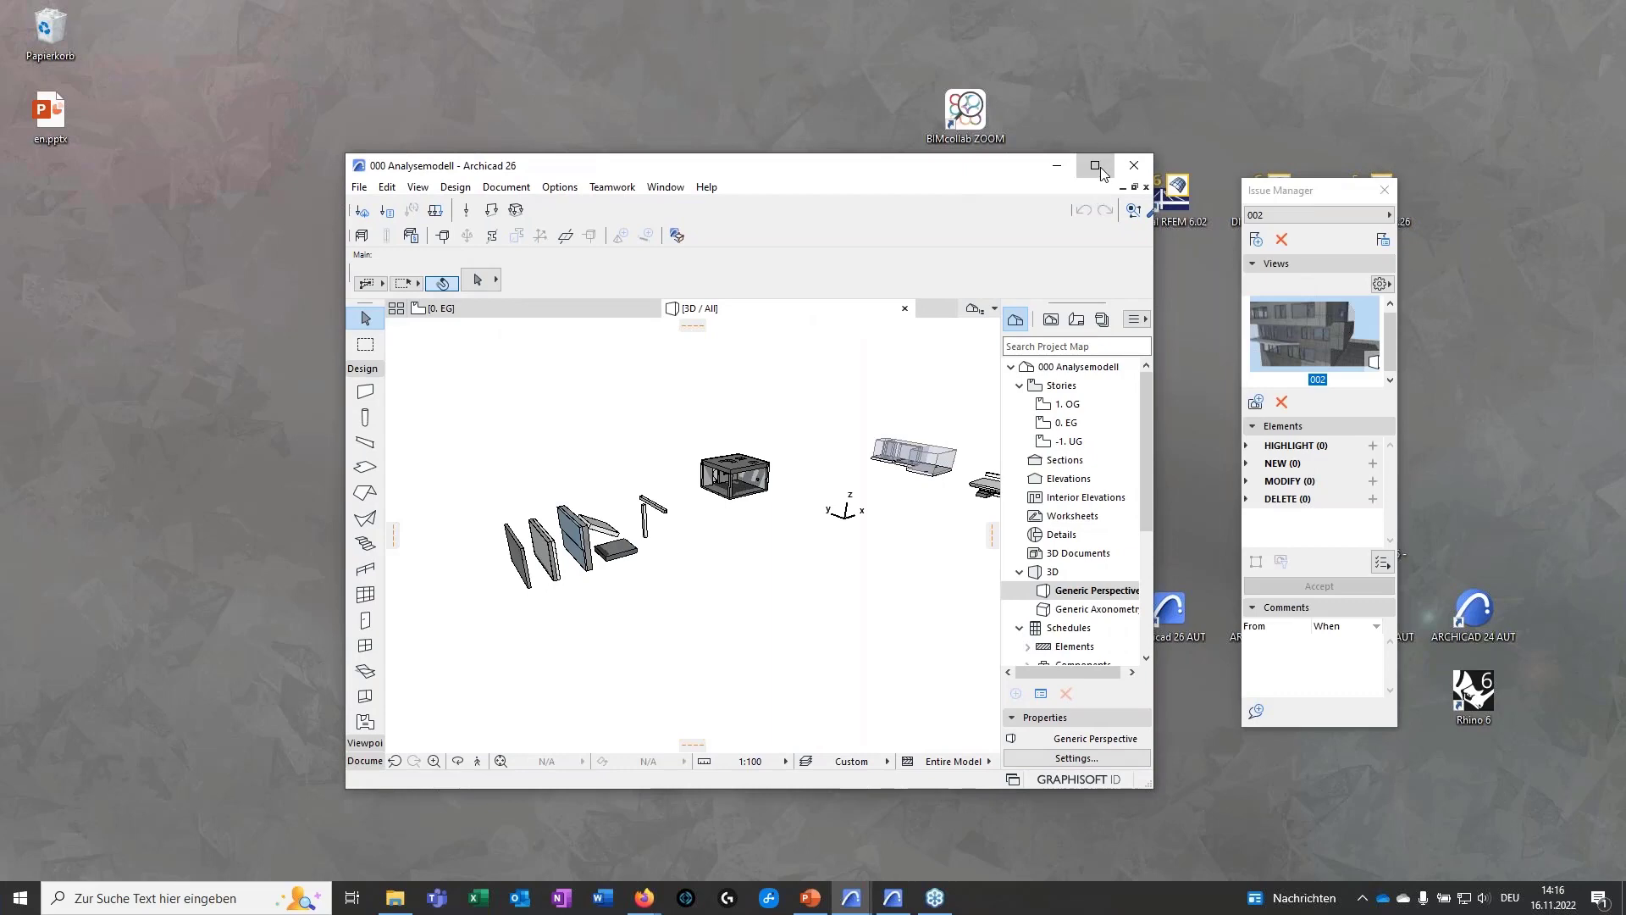
left_click(1100, 166)
middle_click_drag(678, 604, 576, 666)
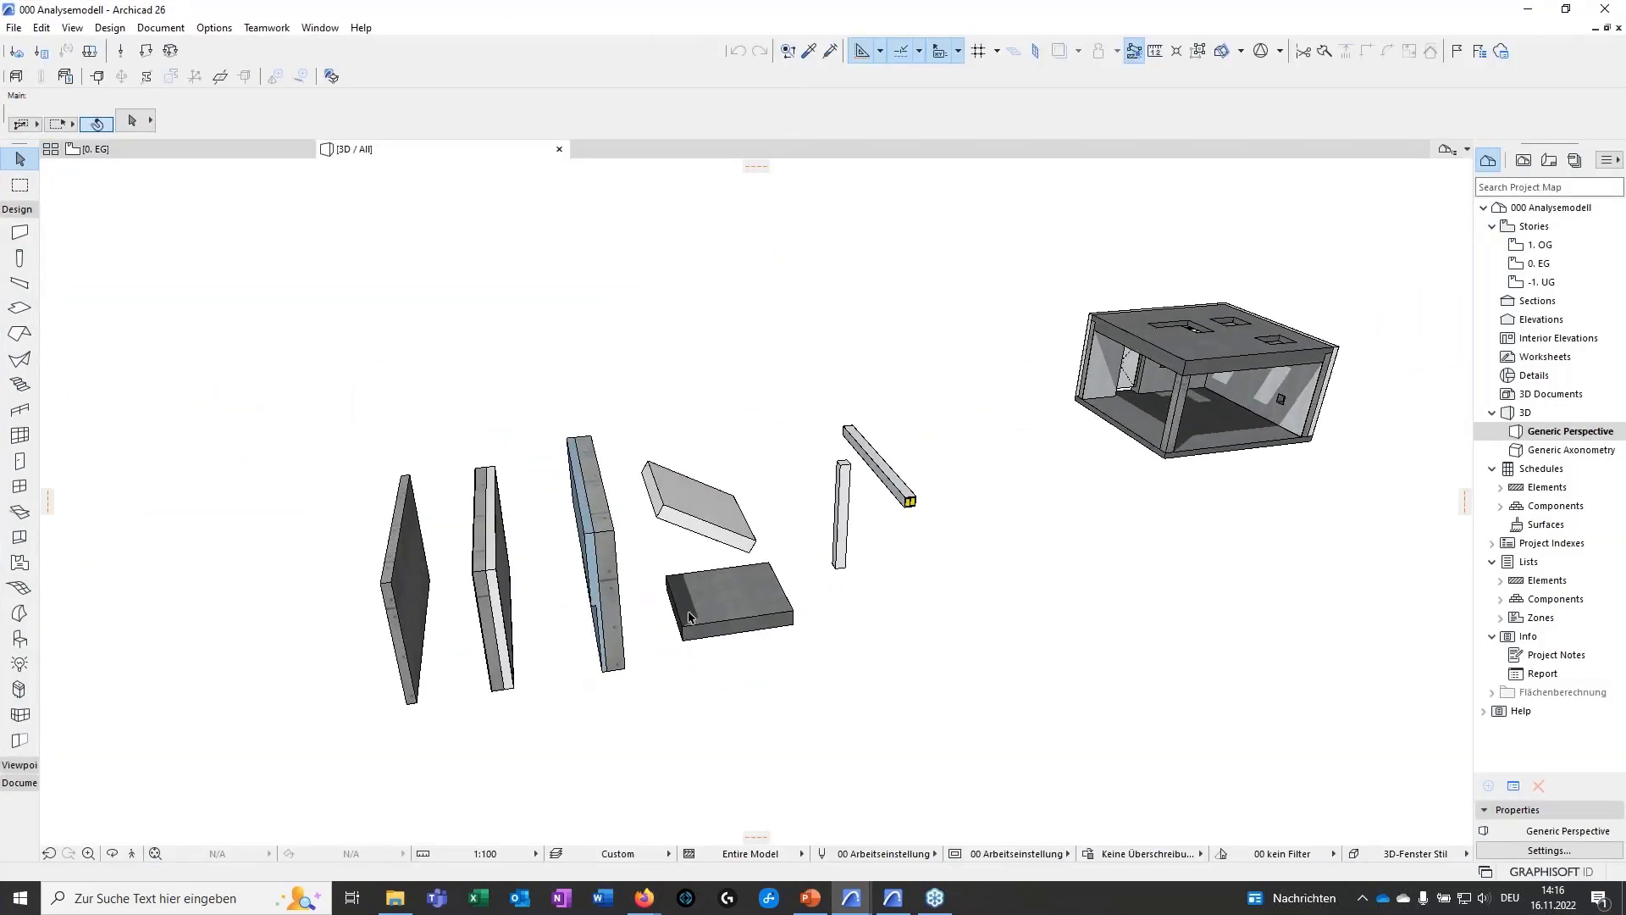
scroll(845, 507, "up", 4)
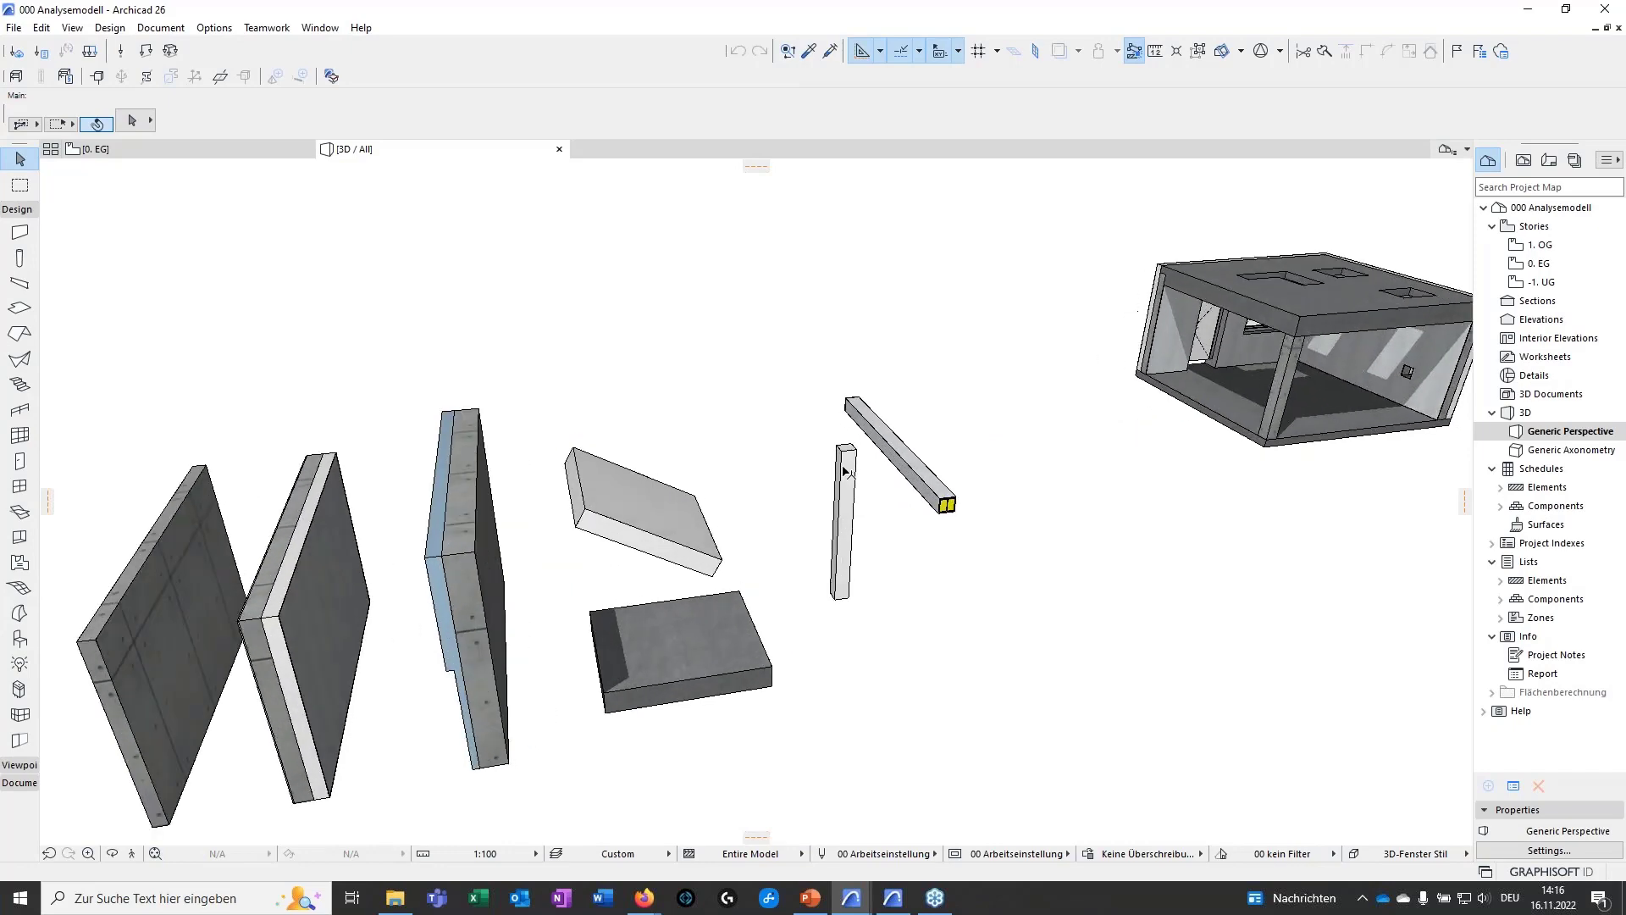
middle_click_drag(758, 648, 511, 565, "shift")
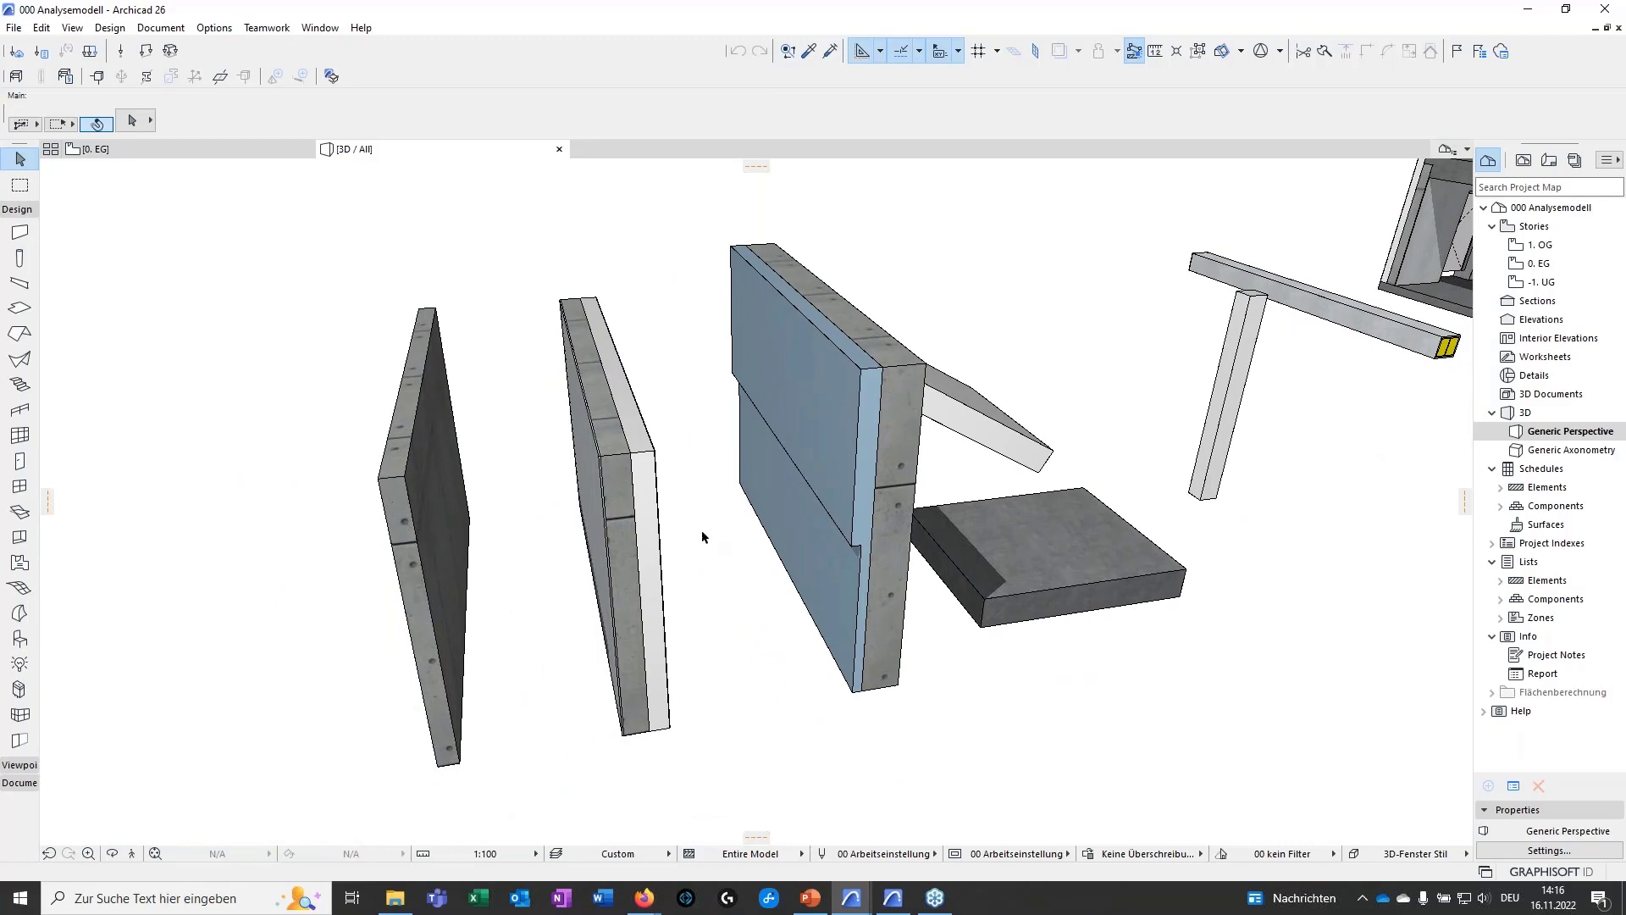
- Show the analytical model over the transparent sample elements and examine the surfaces and axes of the walls, slabs, column and beam
scroll(702, 536, "up", 4)
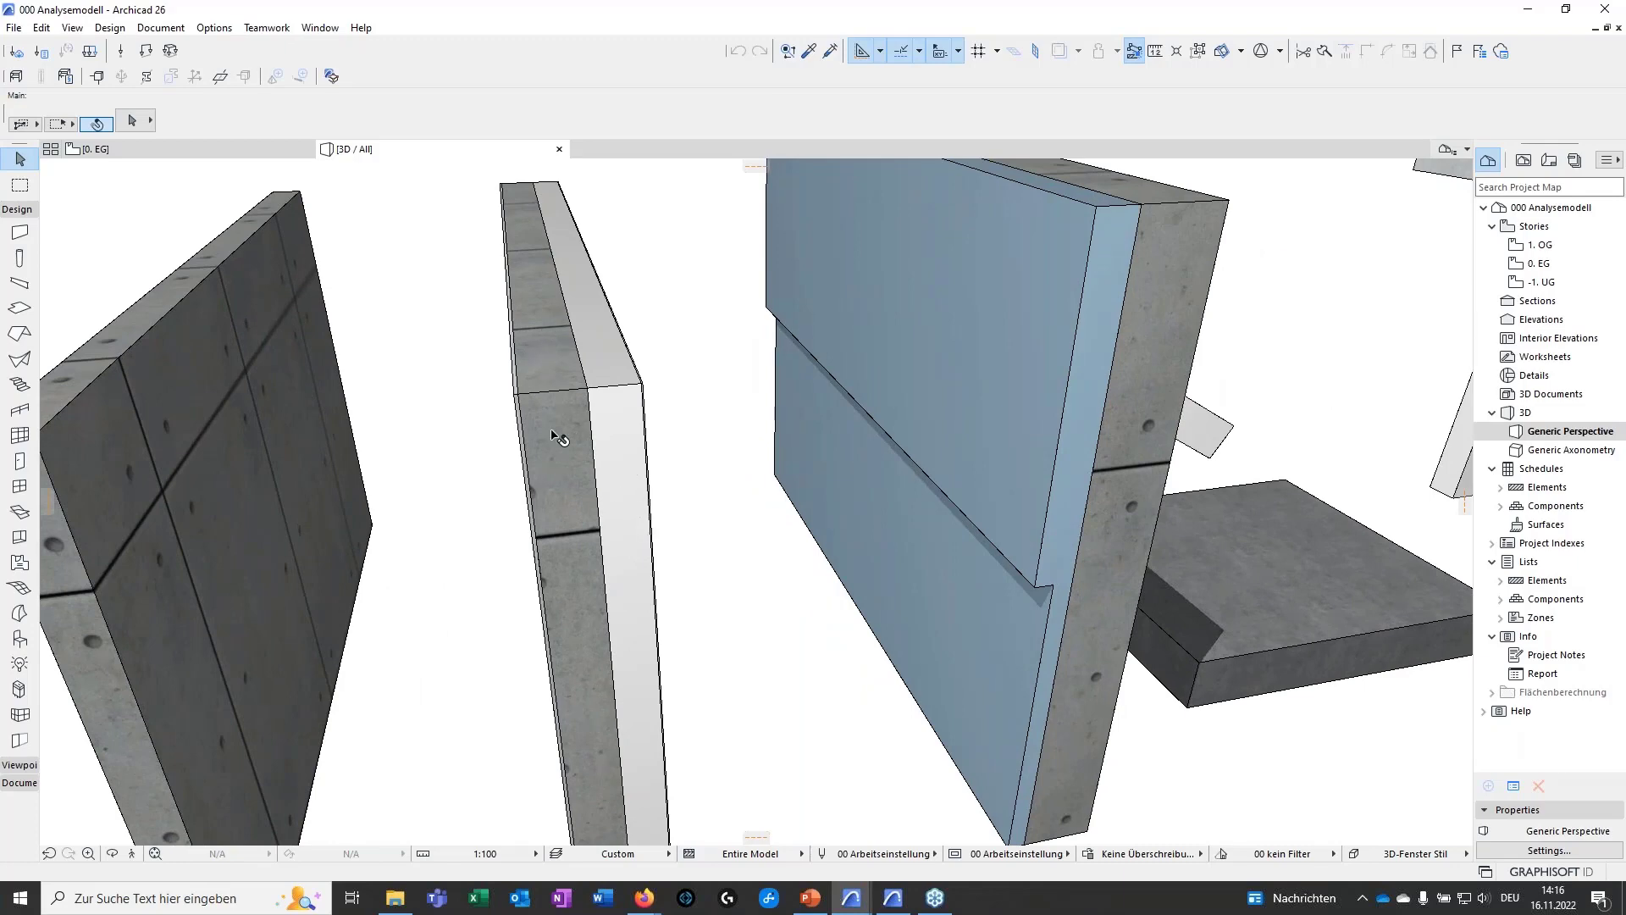
scroll(722, 410, "down", 3)
middle_click_drag(896, 590, 706, 683, "shift")
middle_click_drag(591, 631, 631, 650, "shift")
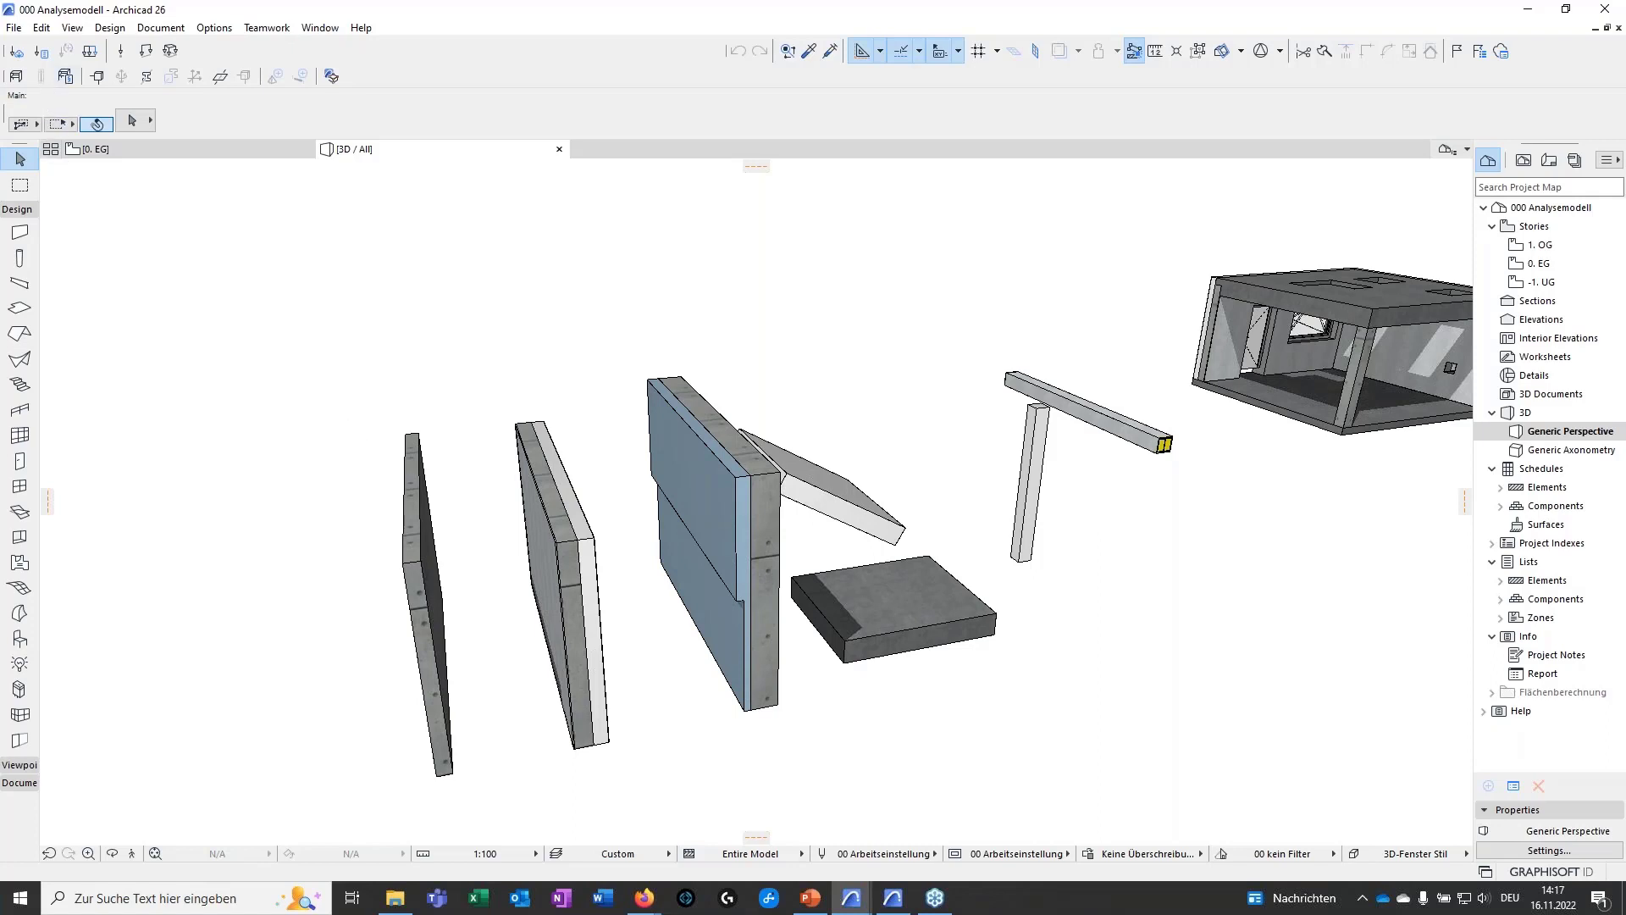
left_click(15, 79)
left_click(45, 77)
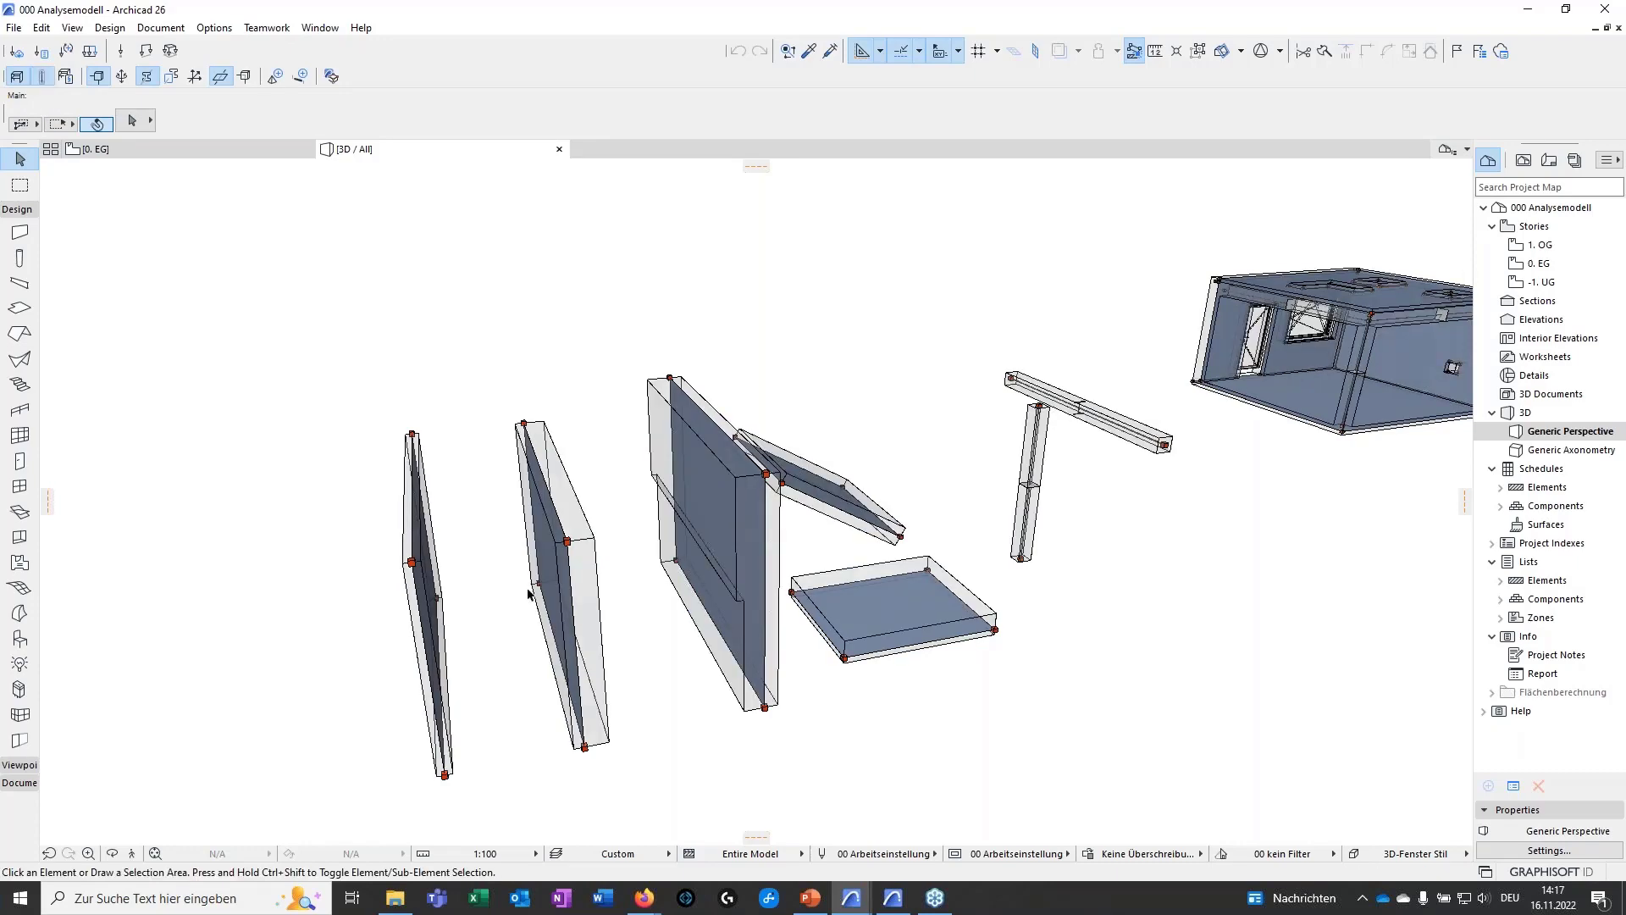
middle_click_drag(511, 666, 637, 721, "shift")
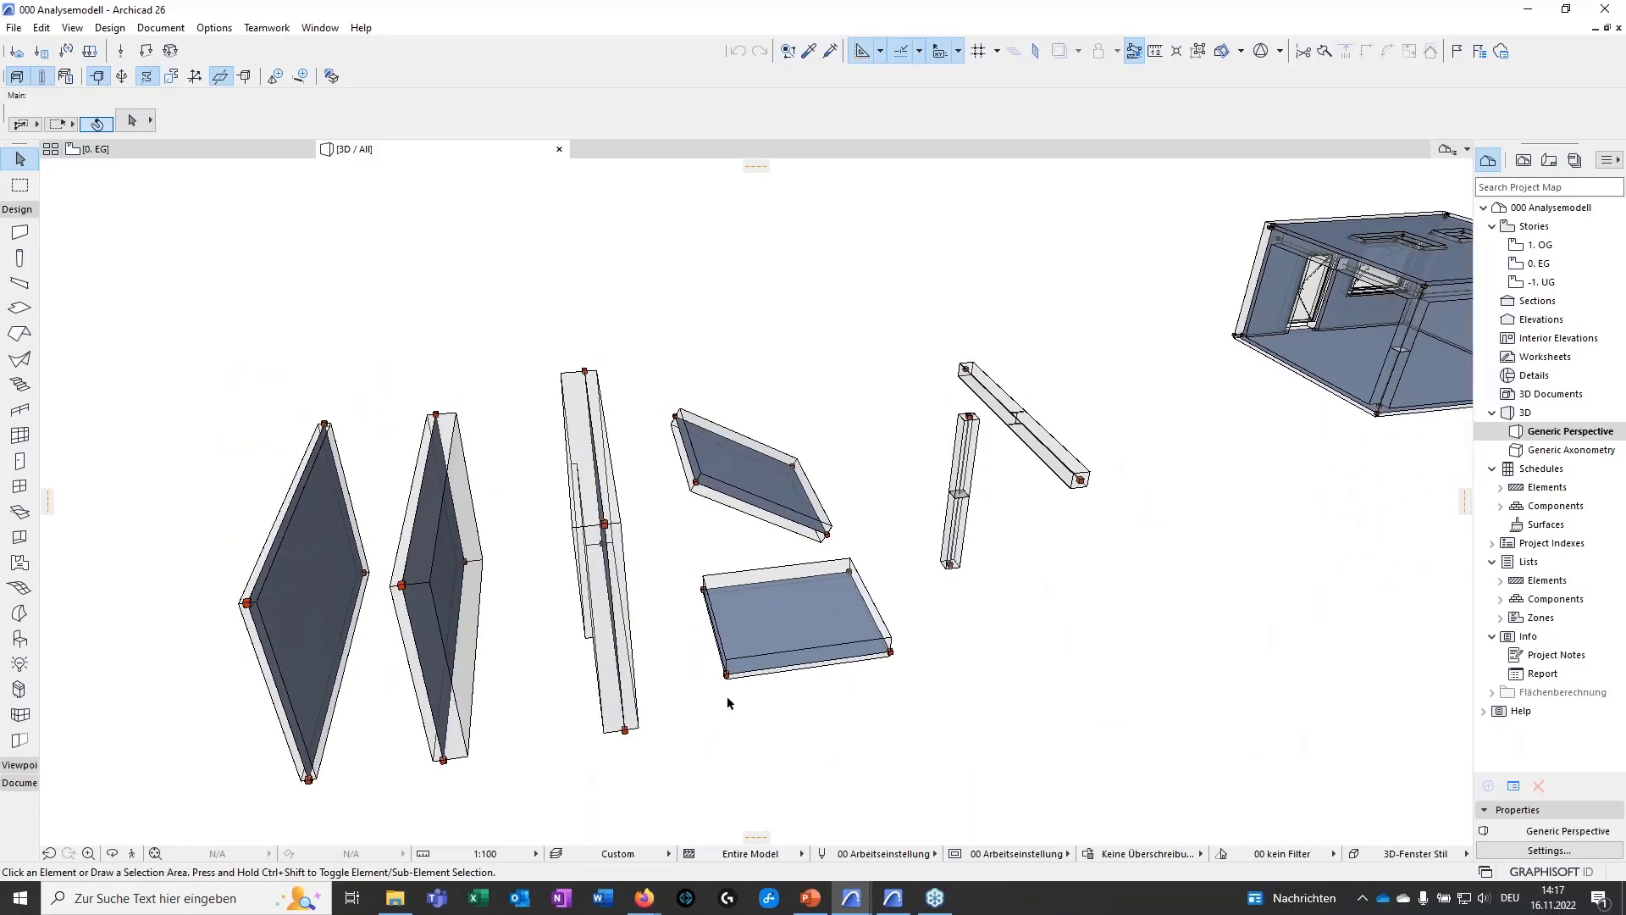
scroll(728, 703, "up", 2)
middle_click_drag(725, 643, 897, 473, "shift")
scroll(897, 473, "up", 6)
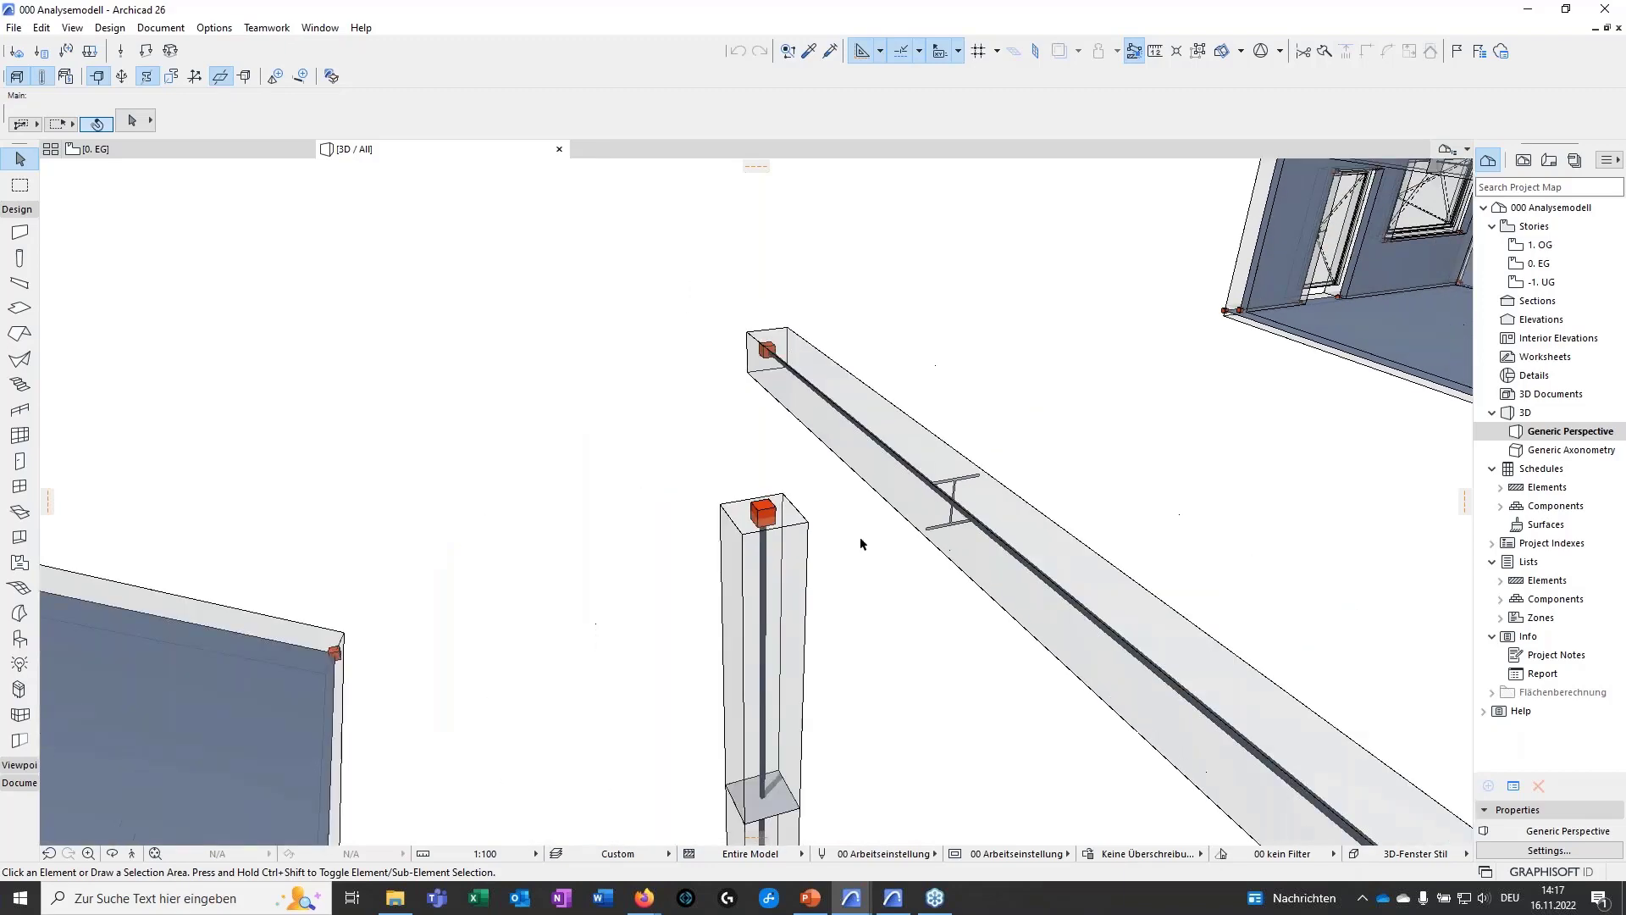
middle_click_drag(950, 523, 826, 404)
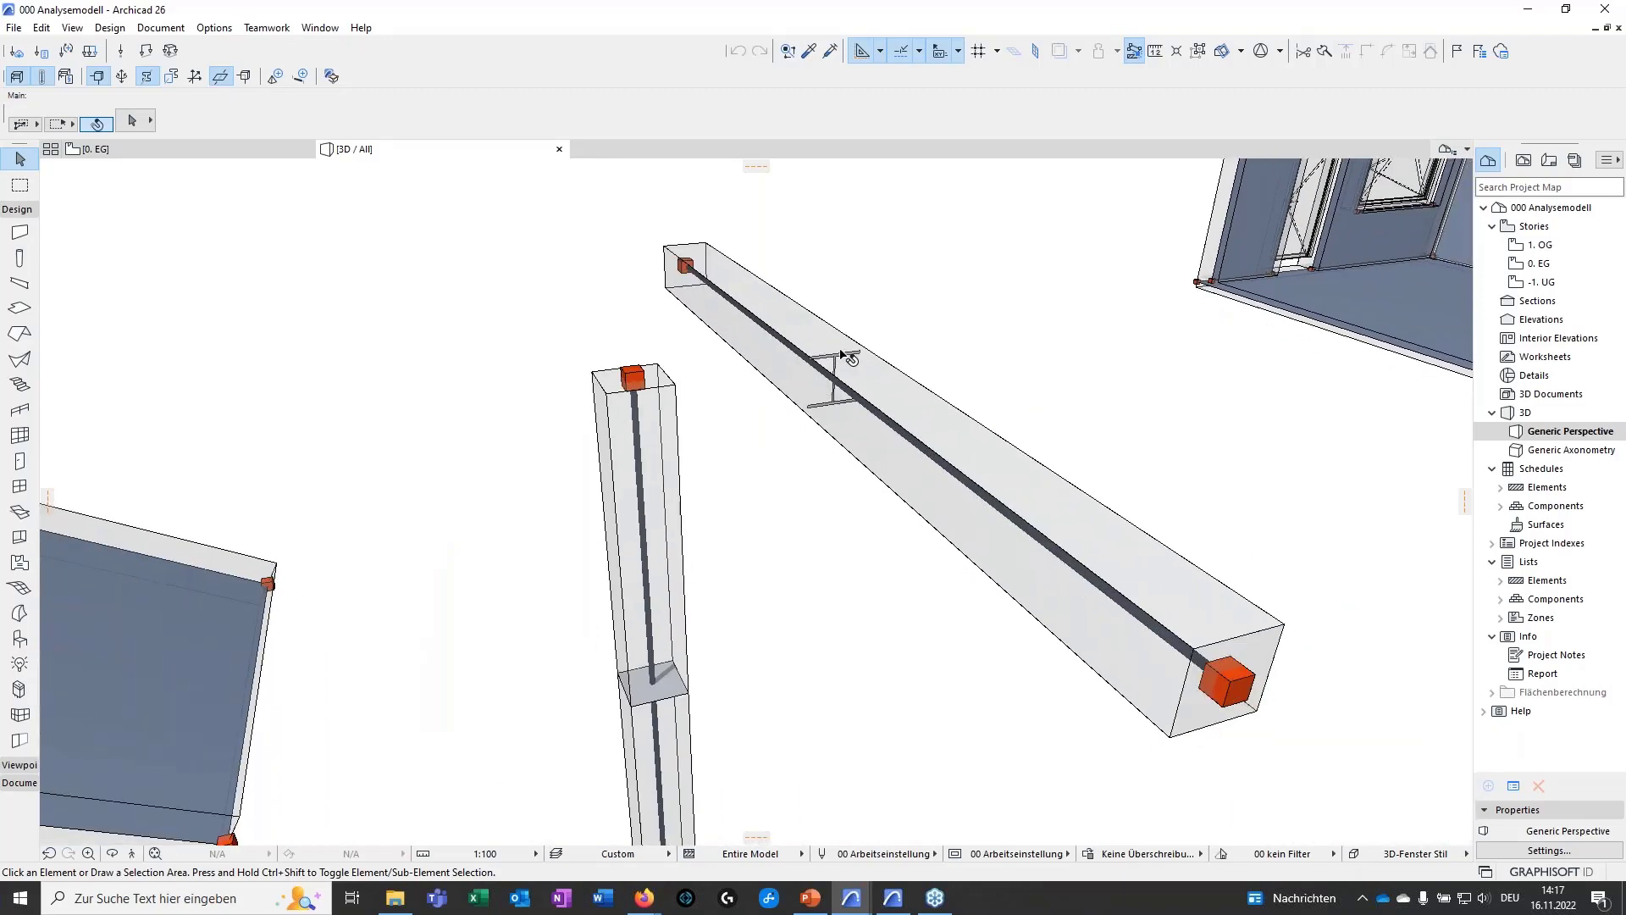
- Switch back to the physical model and inspect the cross-section at the end of the sample beam
left_click(17, 81)
middle_click_drag(1276, 700, 987, 511)
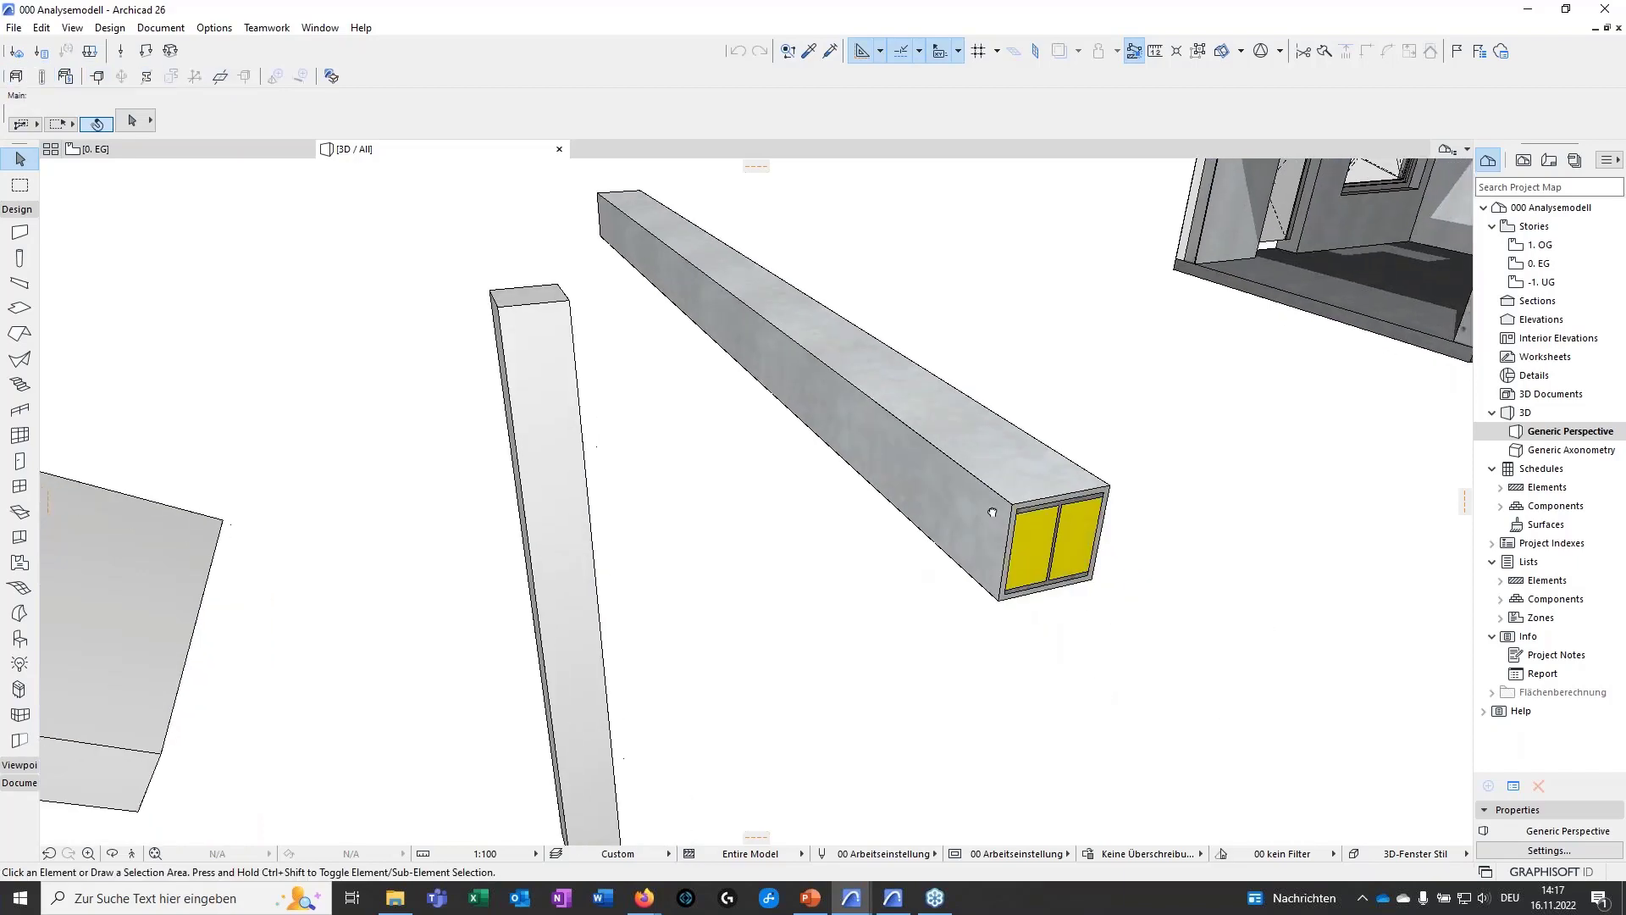
scroll(1027, 538, "up", 1)
scroll(1027, 539, "up", 3)
scroll(1026, 539, "down", 2)
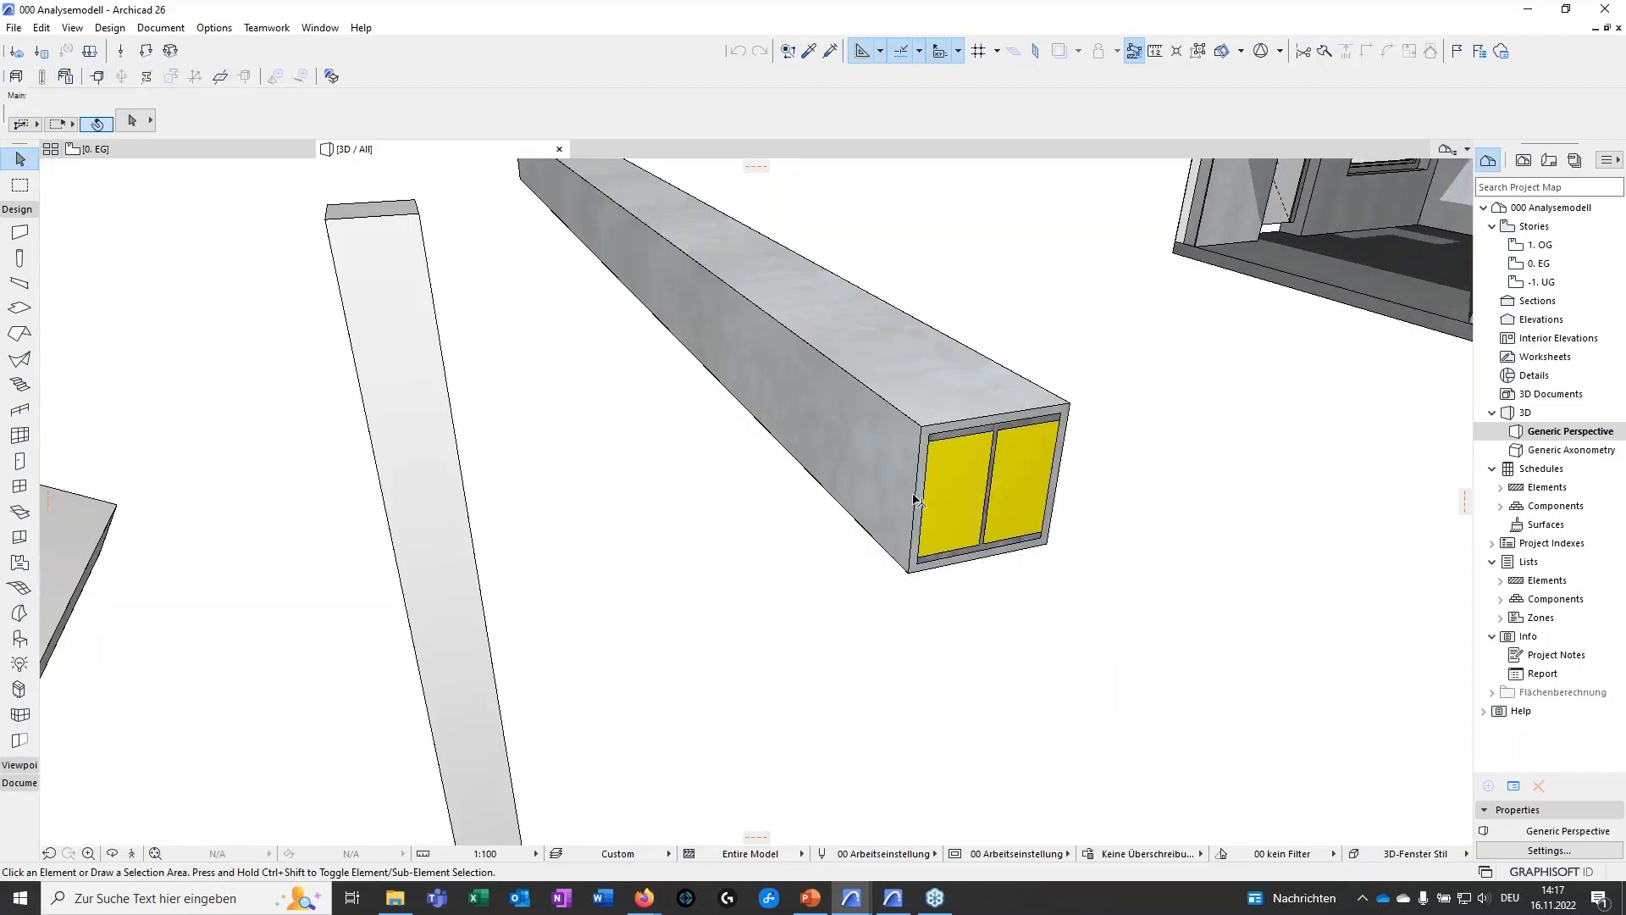
mouse_move(984, 487)
middle_mouse_down("shift")
mouse_move(974, 512)
mouse_move(969, 494)
middle_mouse_up("shift")
- Bring the small sample building into view and set its Structural Analytical Model Generation Rules to No Rules
scroll(846, 502, "down", 2)
middle_click_drag(848, 501, 1155, 402)
scroll(1156, 401, "down", 1)
scroll(754, 592, "down", 2)
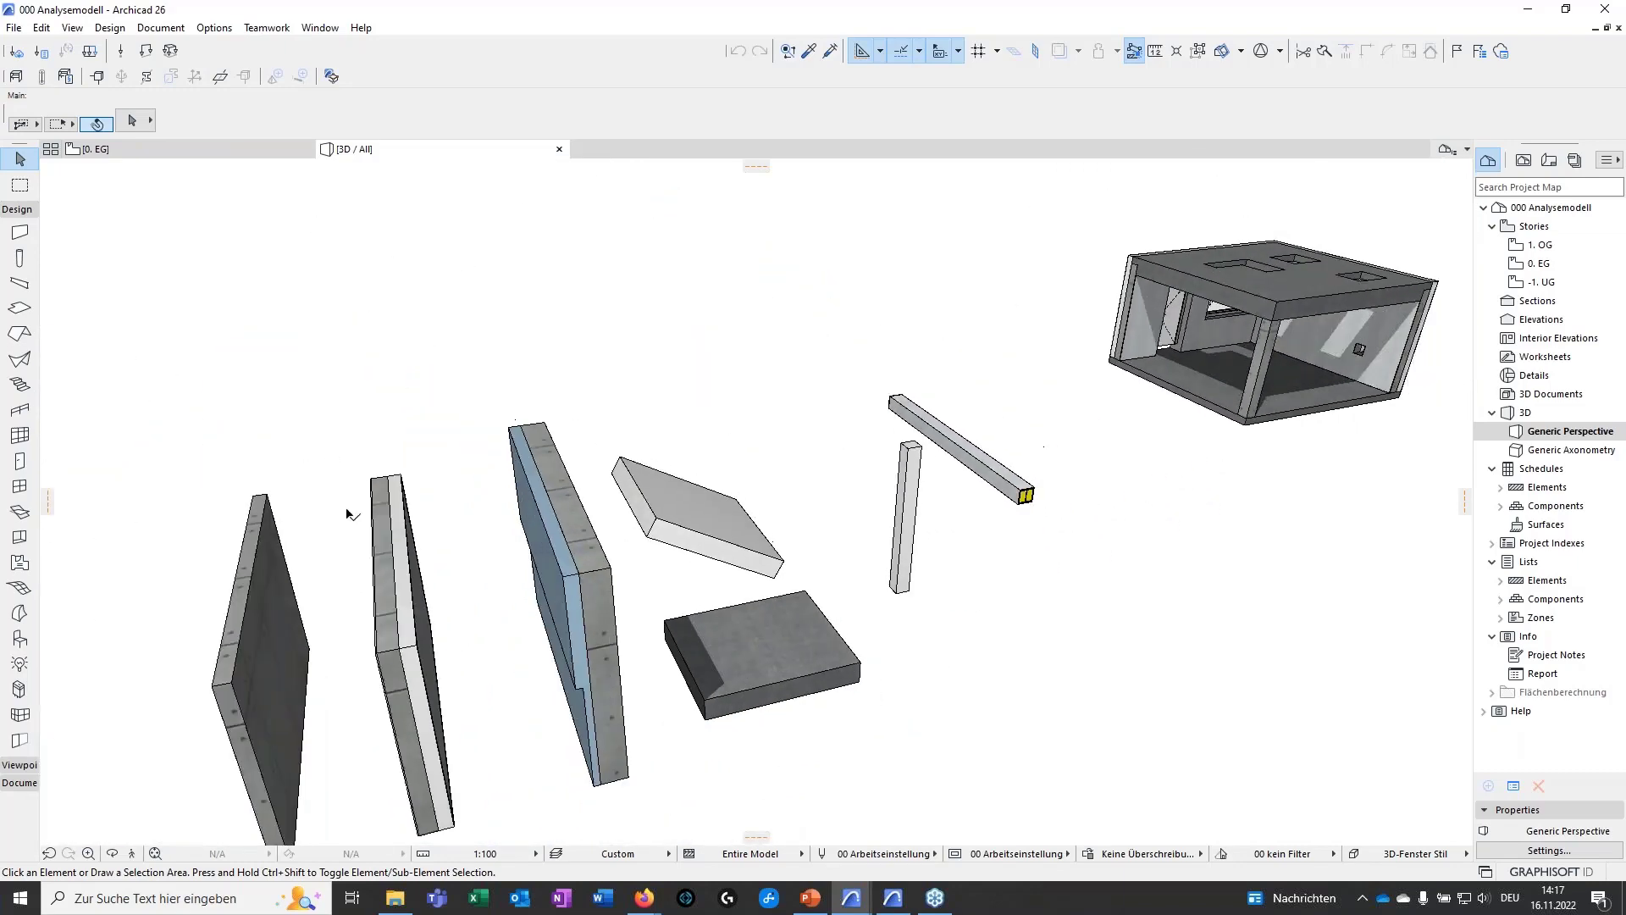
middle_click_drag(876, 602, 427, 625)
middle_click_drag(762, 517, 766, 627, "shift")
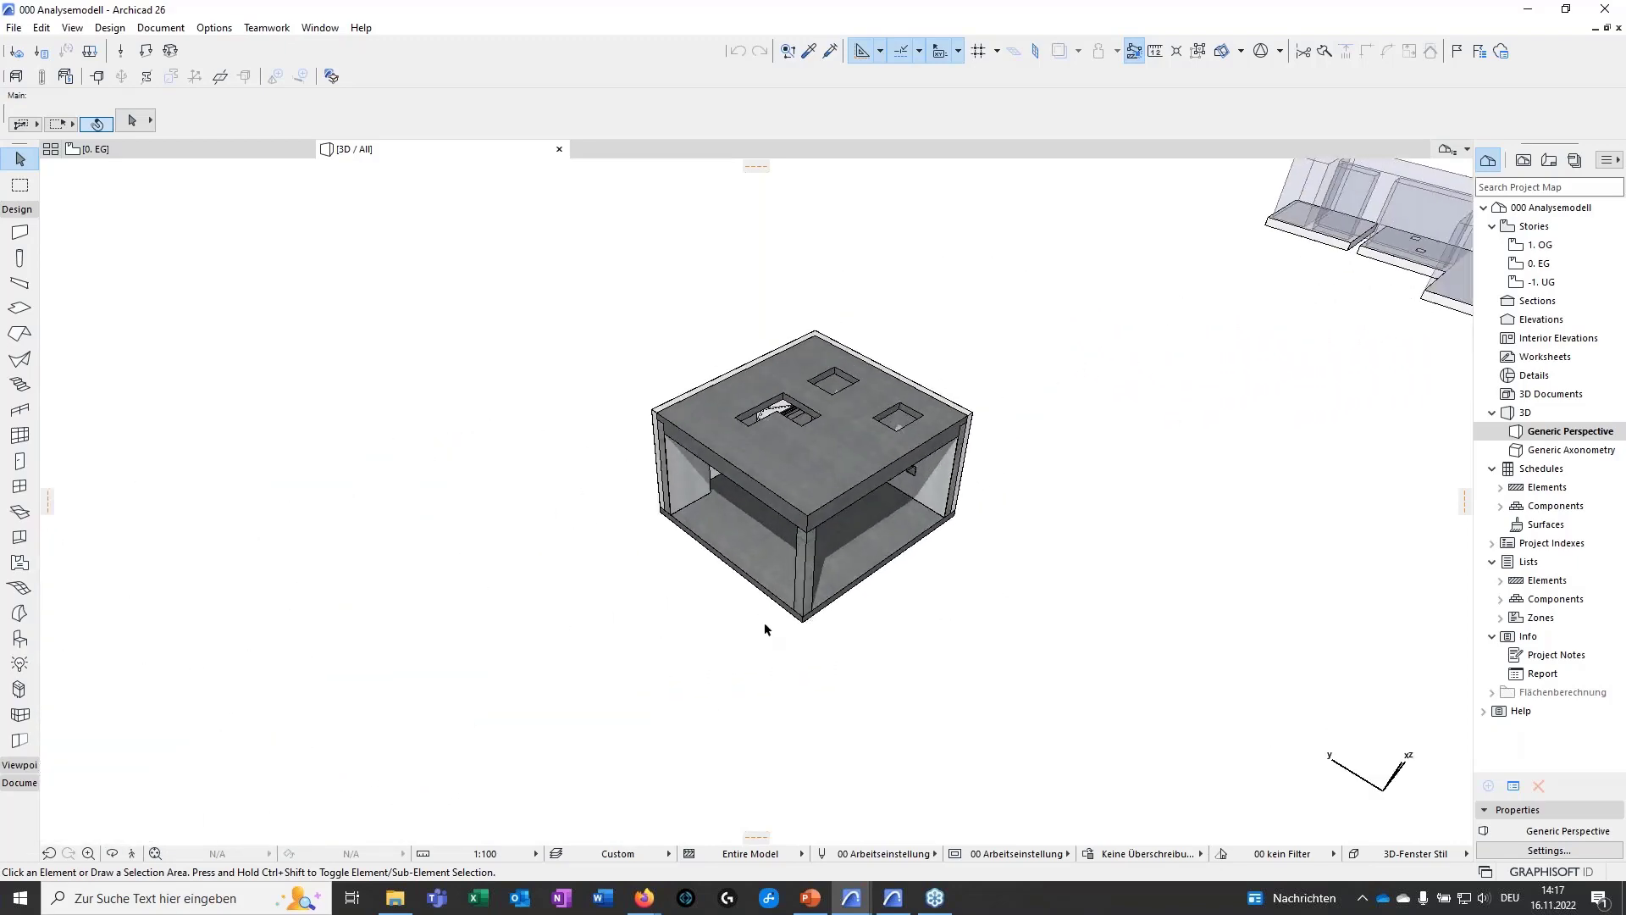
scroll(801, 563, "up", 2)
scroll(800, 564, "up", 2)
left_click(65, 77)
left_click(483, 154)
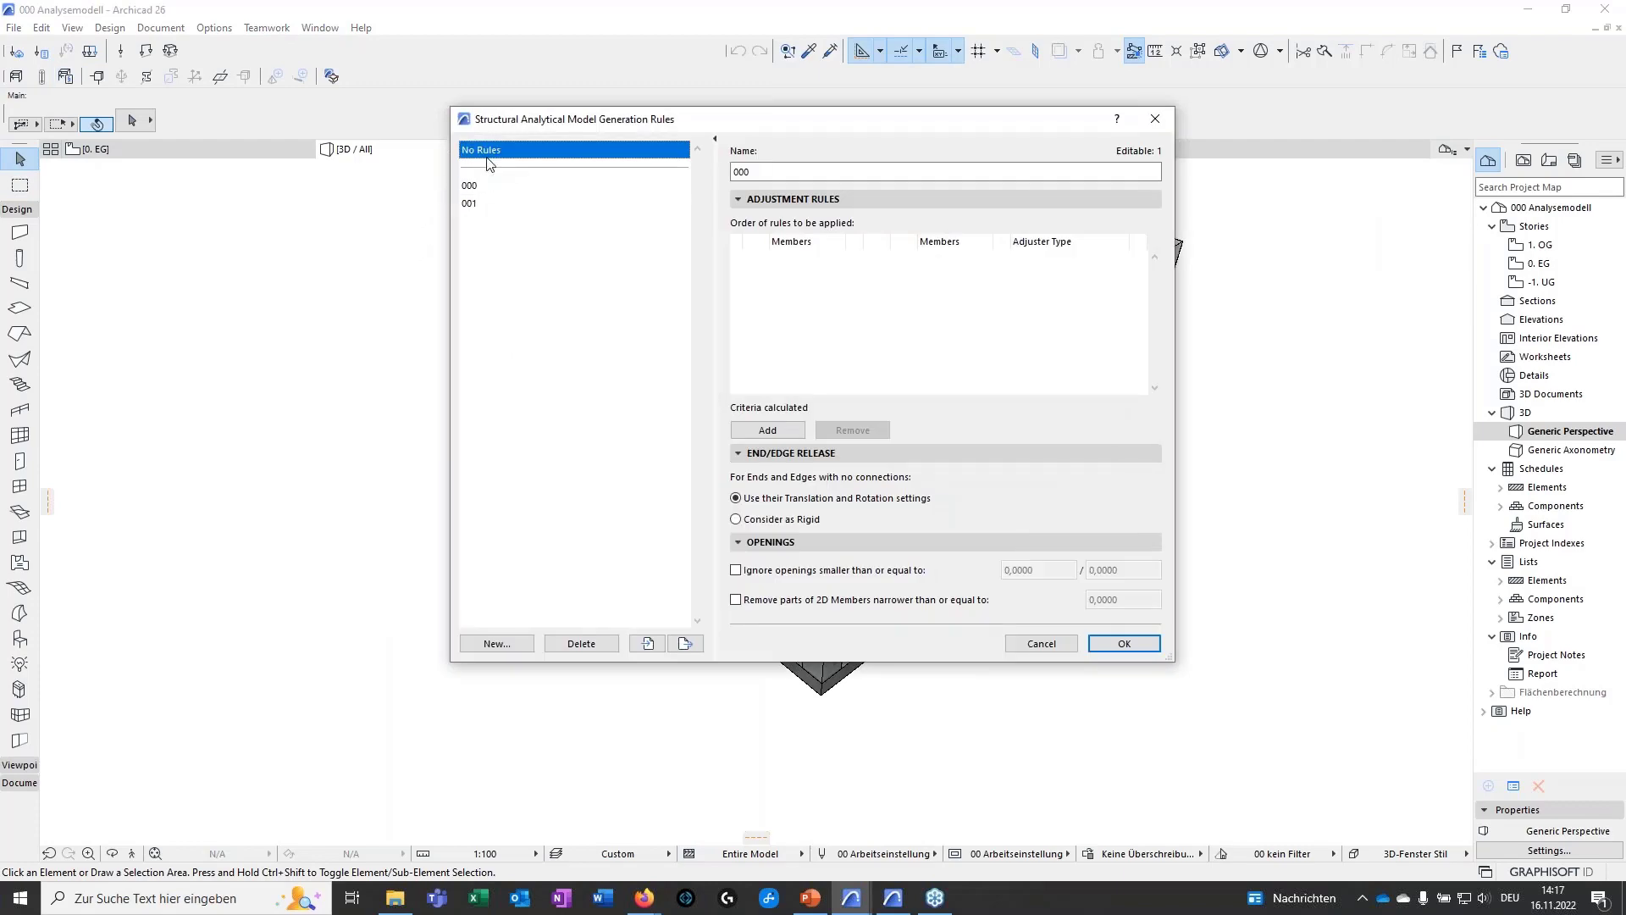
left_click(1124, 642)
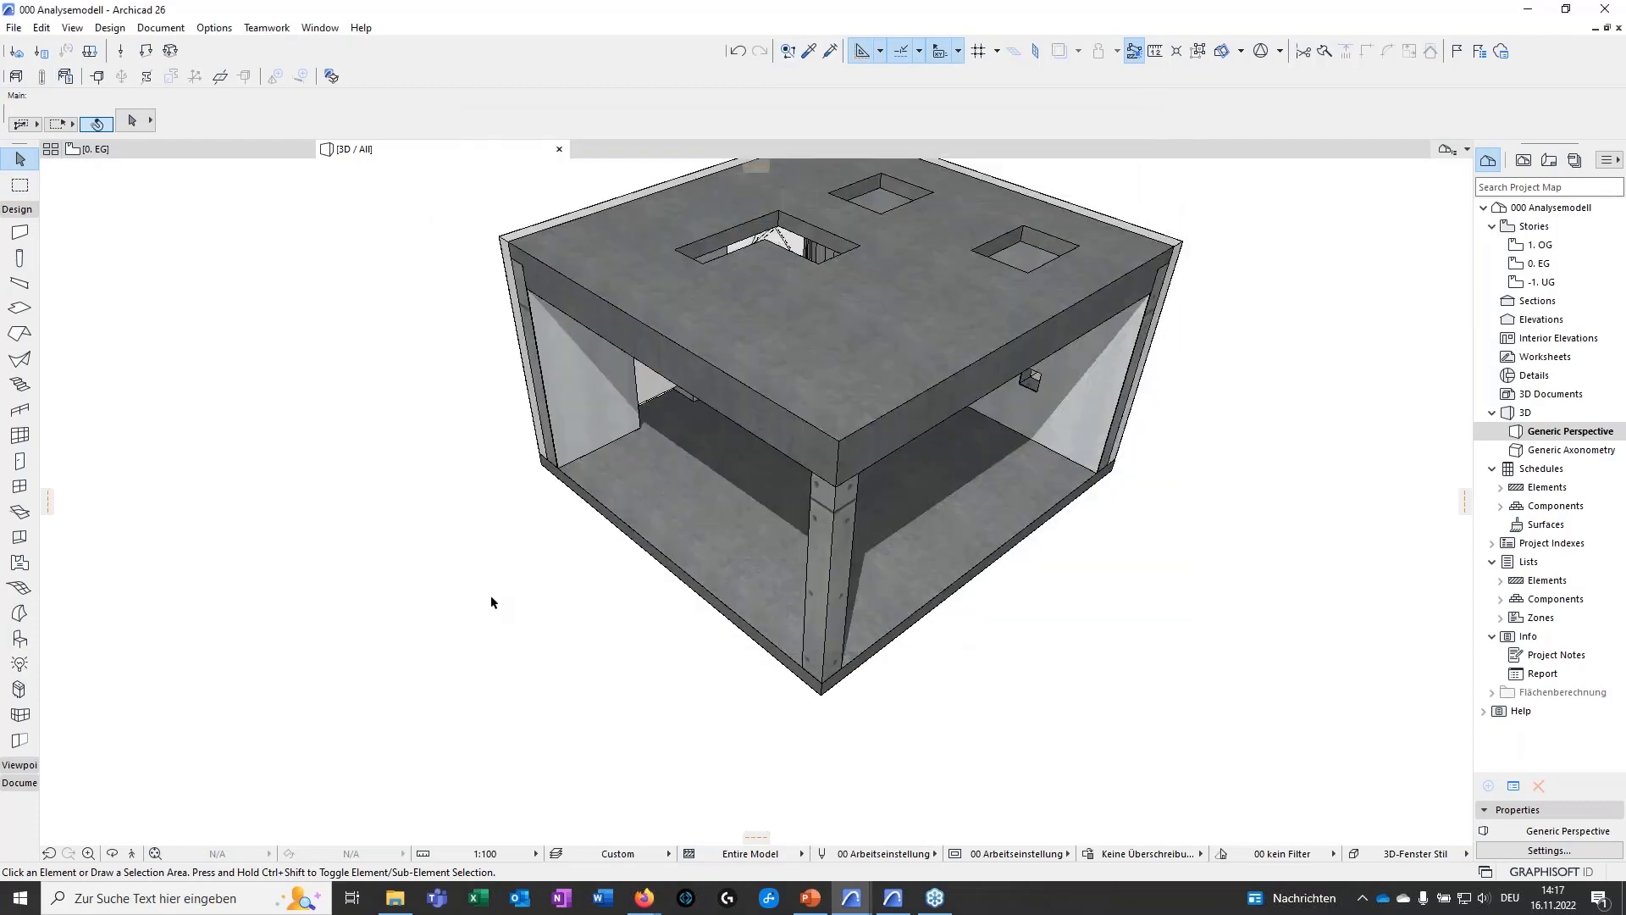
- Display the sample building as its analytical model without physical bodies and examine how its walls, slabs, beams and column meet
left_click(17, 76)
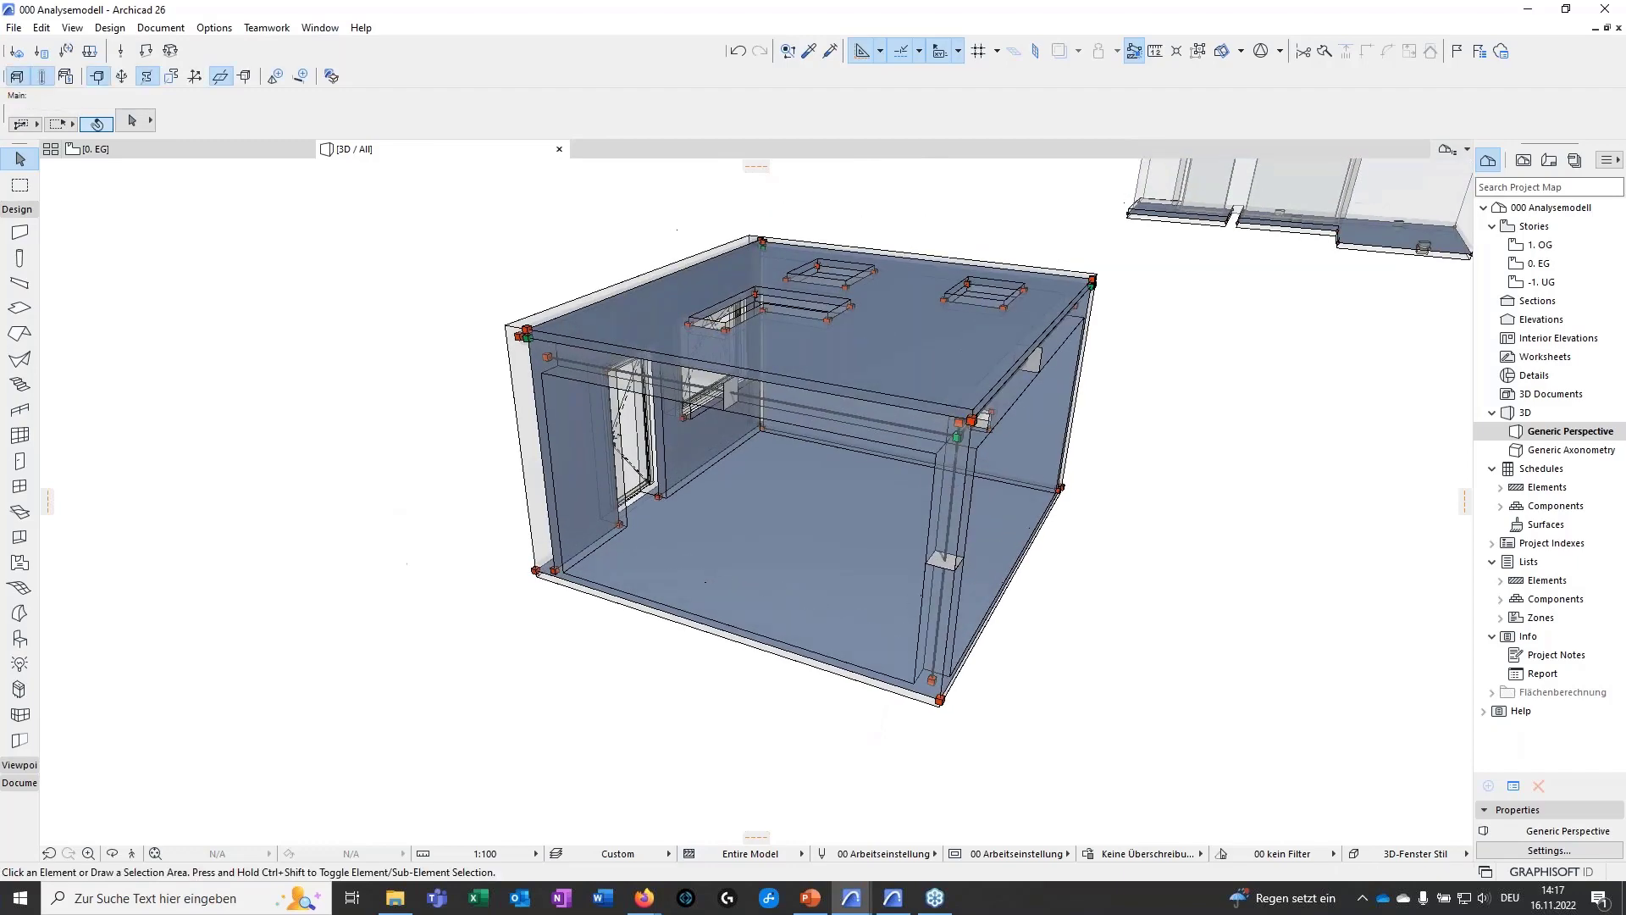
left_click(41, 76)
middle_click_drag(498, 620, 1063, 642, "shift")
scroll(606, 515, "up", 5)
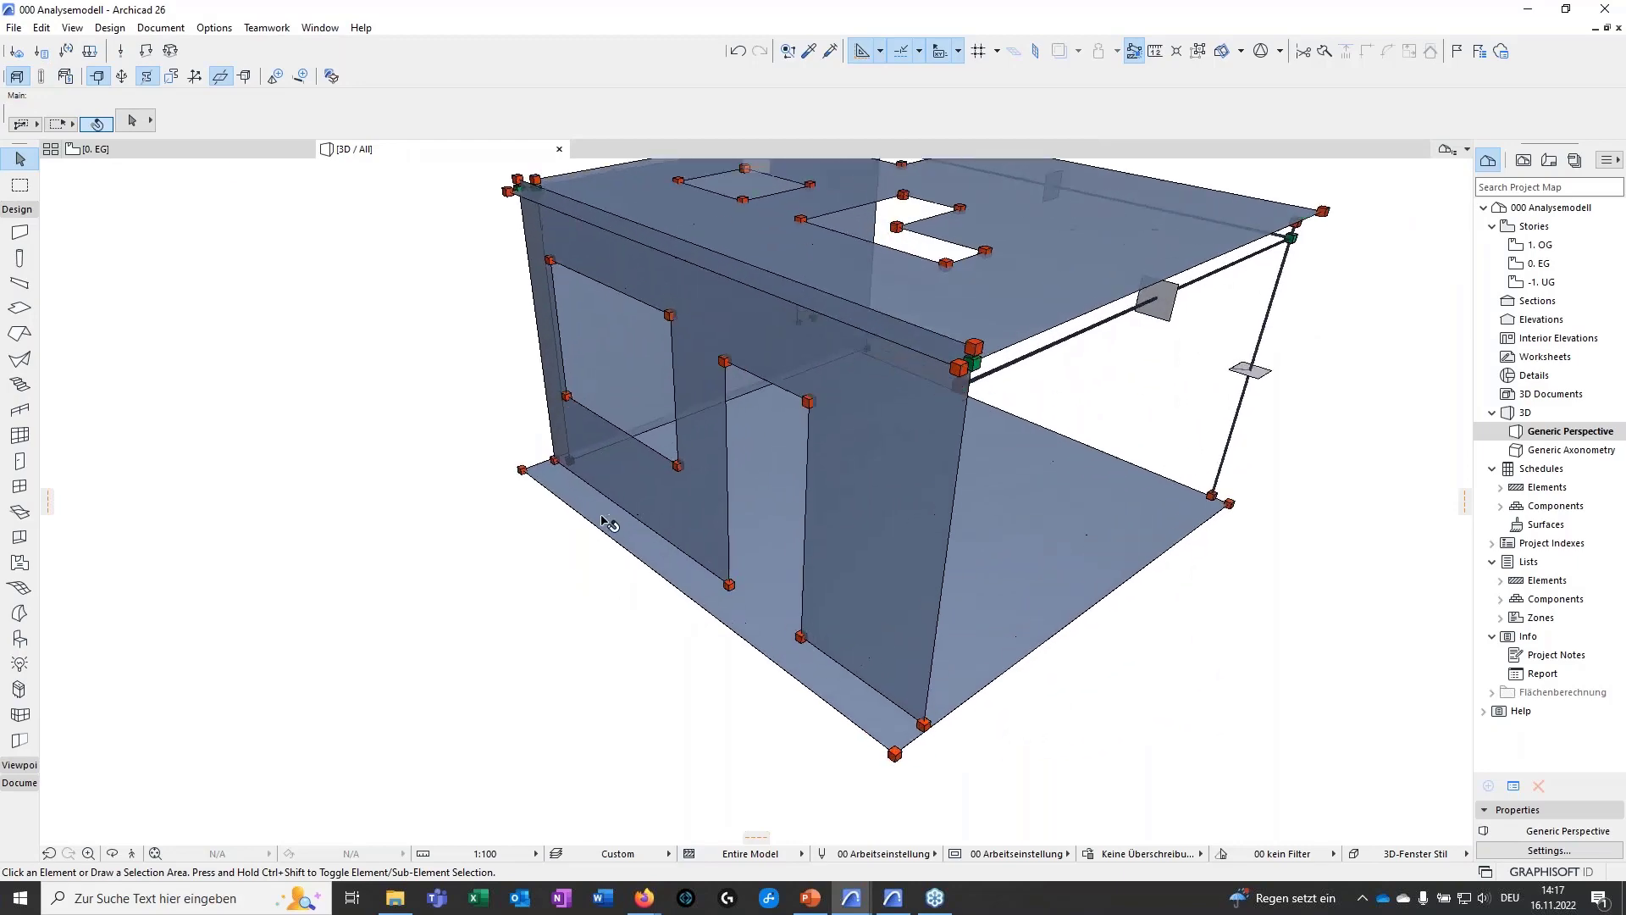
scroll(845, 560, "down", 3)
middle_click_drag(844, 561, 694, 559, "shift")
middle_click_drag(804, 330, 403, 268, "shift")
middle_click_drag(1270, 393, 683, 502)
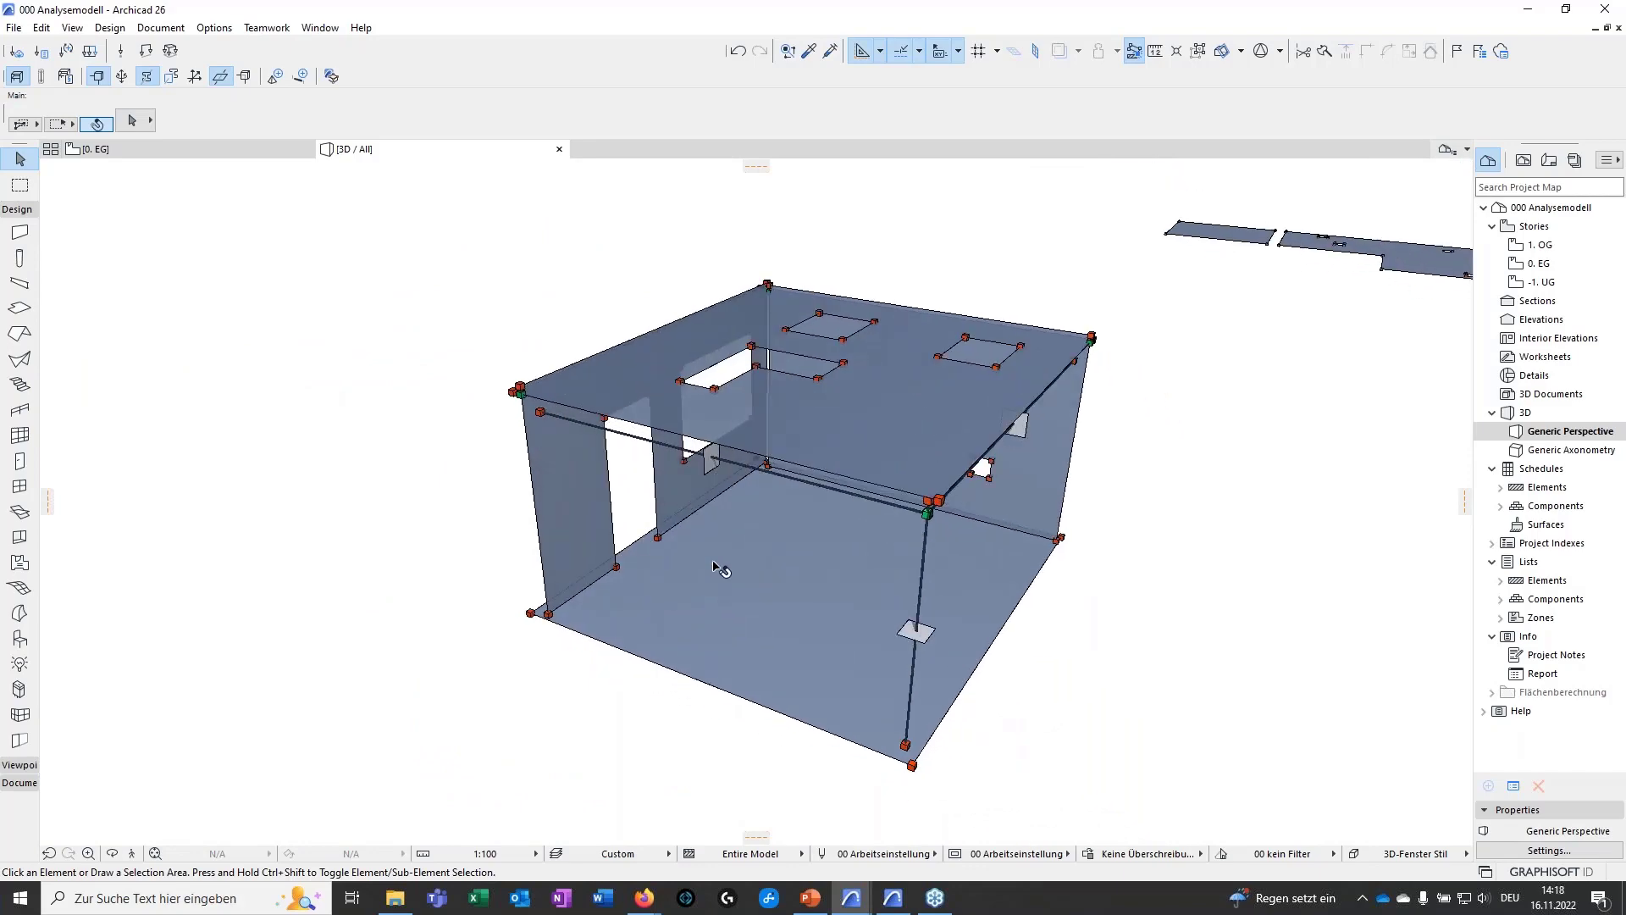
middle_click_drag(679, 561, 634, 563)
- Add a Wall to Wall adjustment rule of type Stretch & Cutback to generation rule set 000 and apply it
left_click(66, 76)
left_click(470, 185)
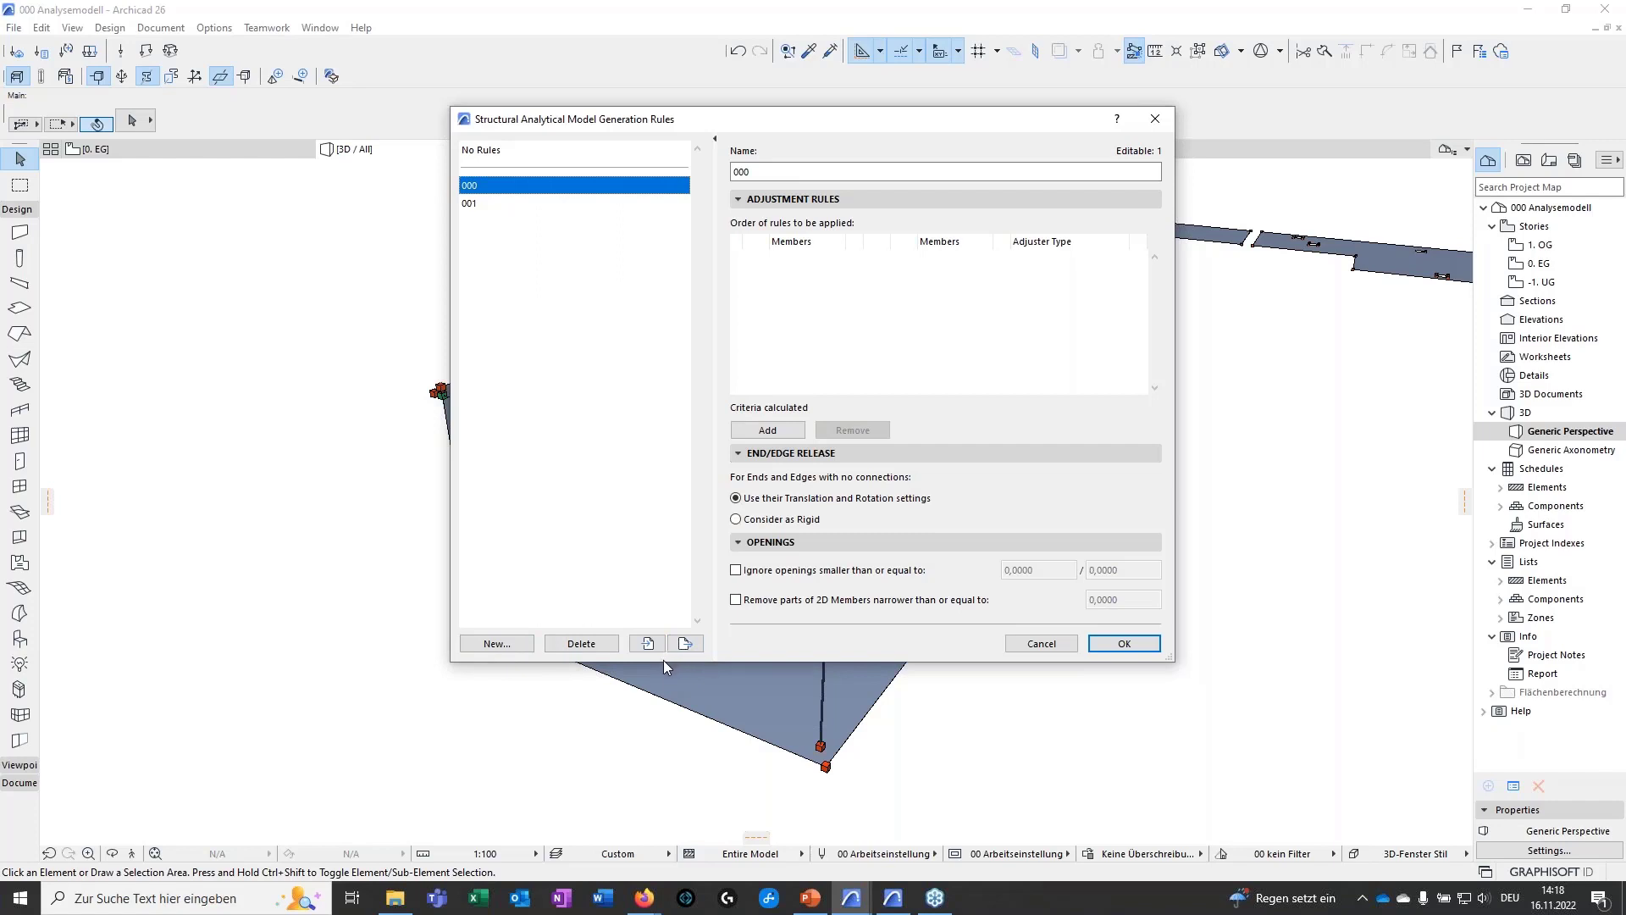
left_click(752, 433)
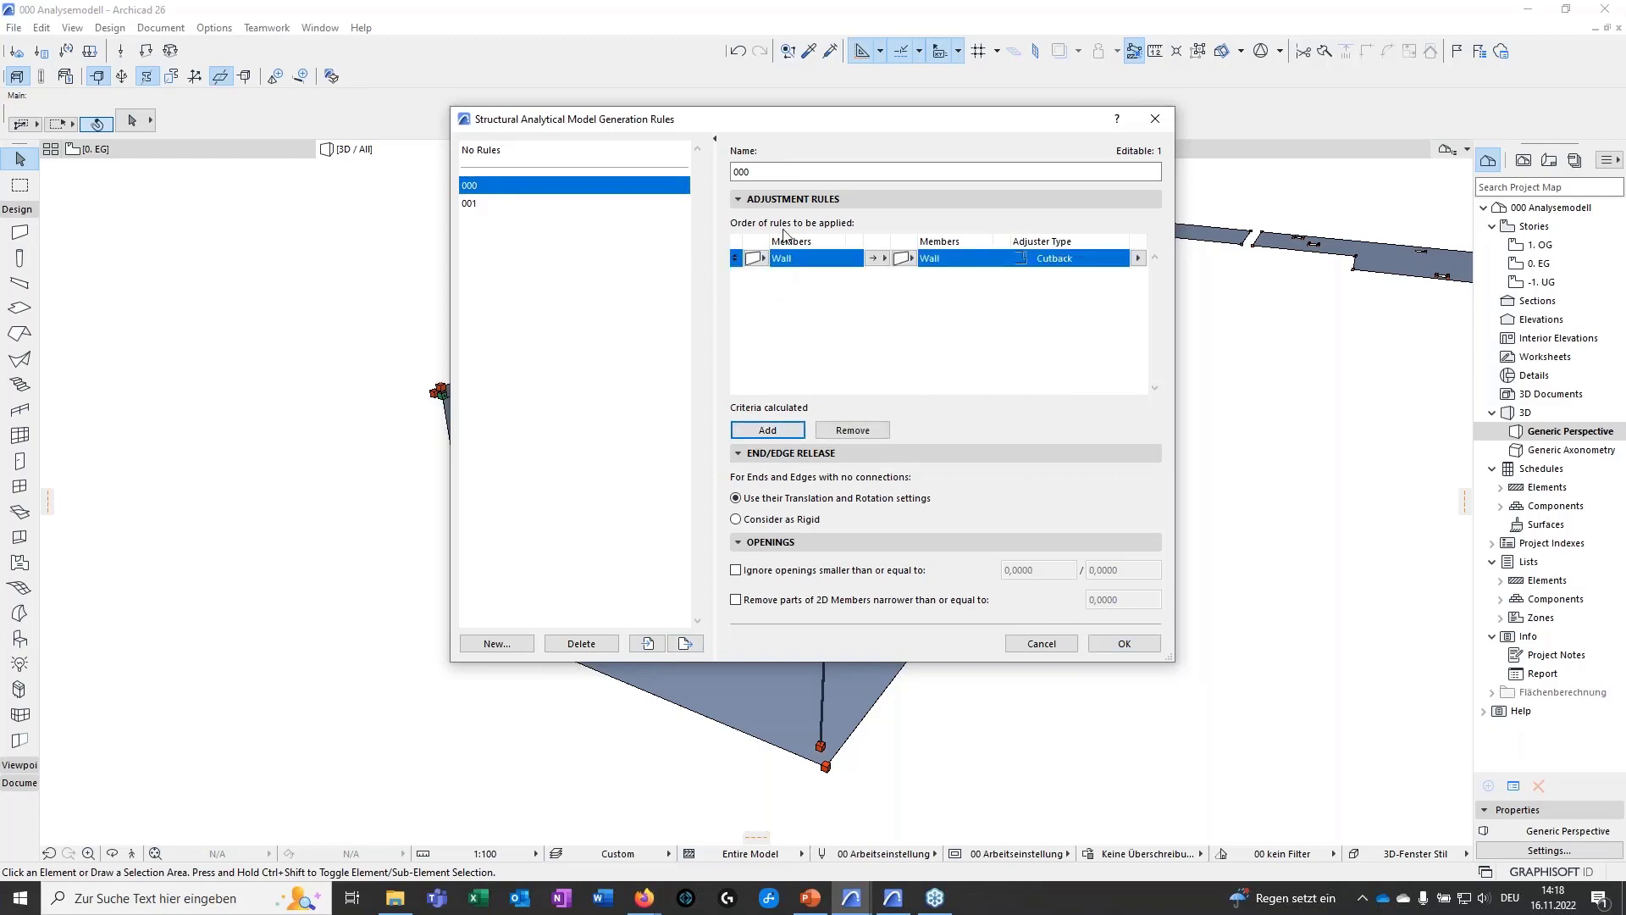
left_click(1138, 259)
left_click(1160, 271)
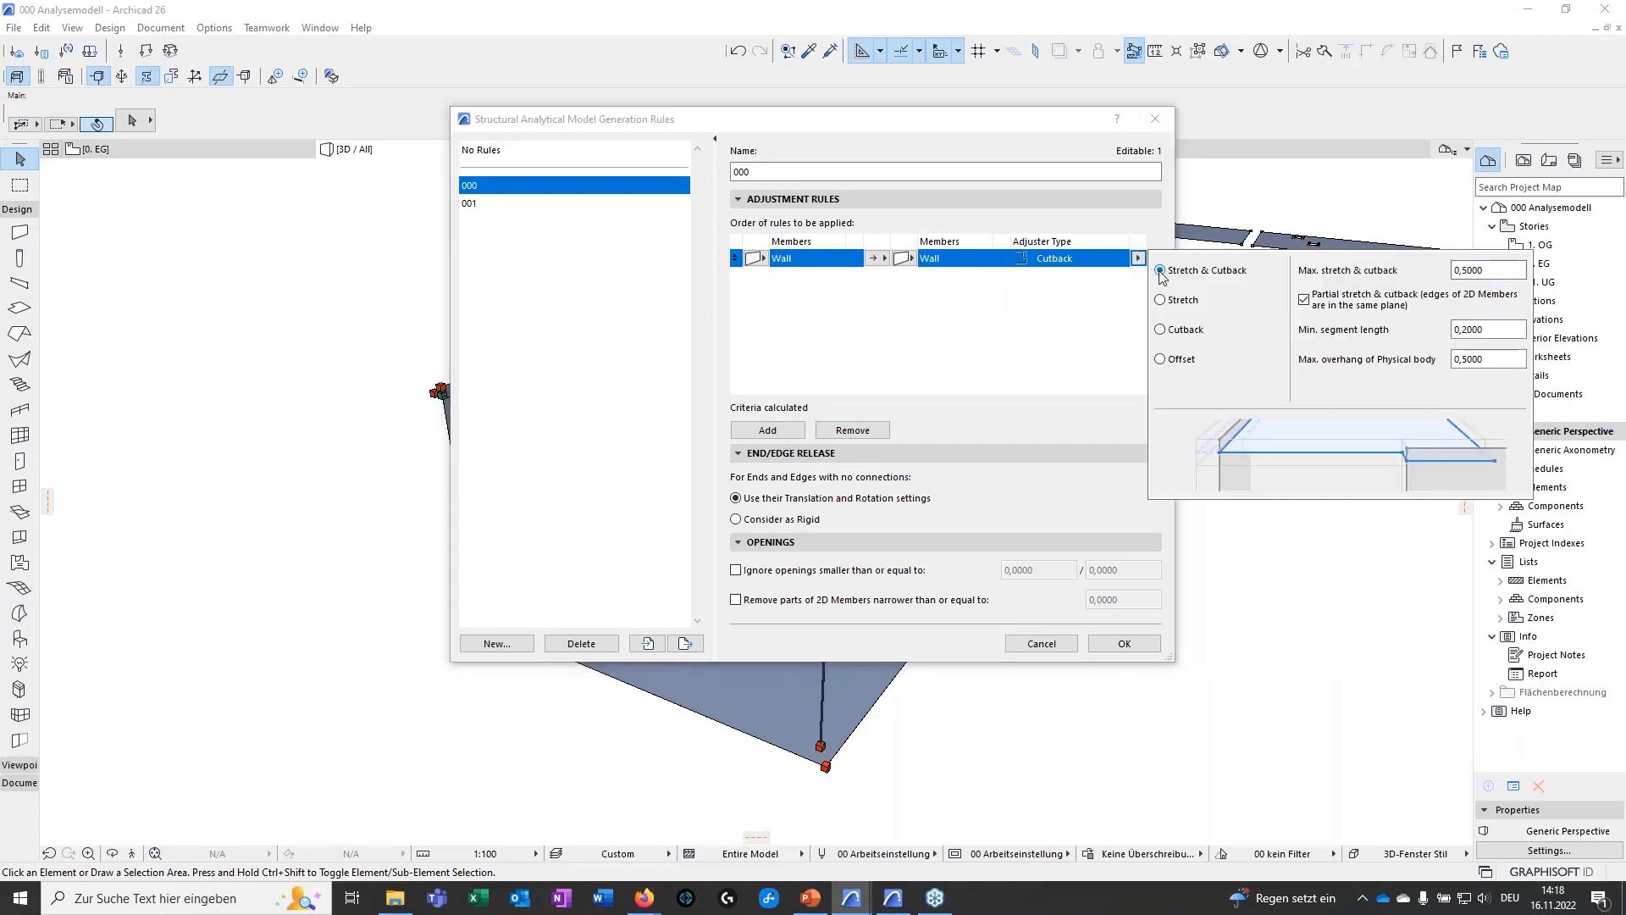
left_click(1034, 338)
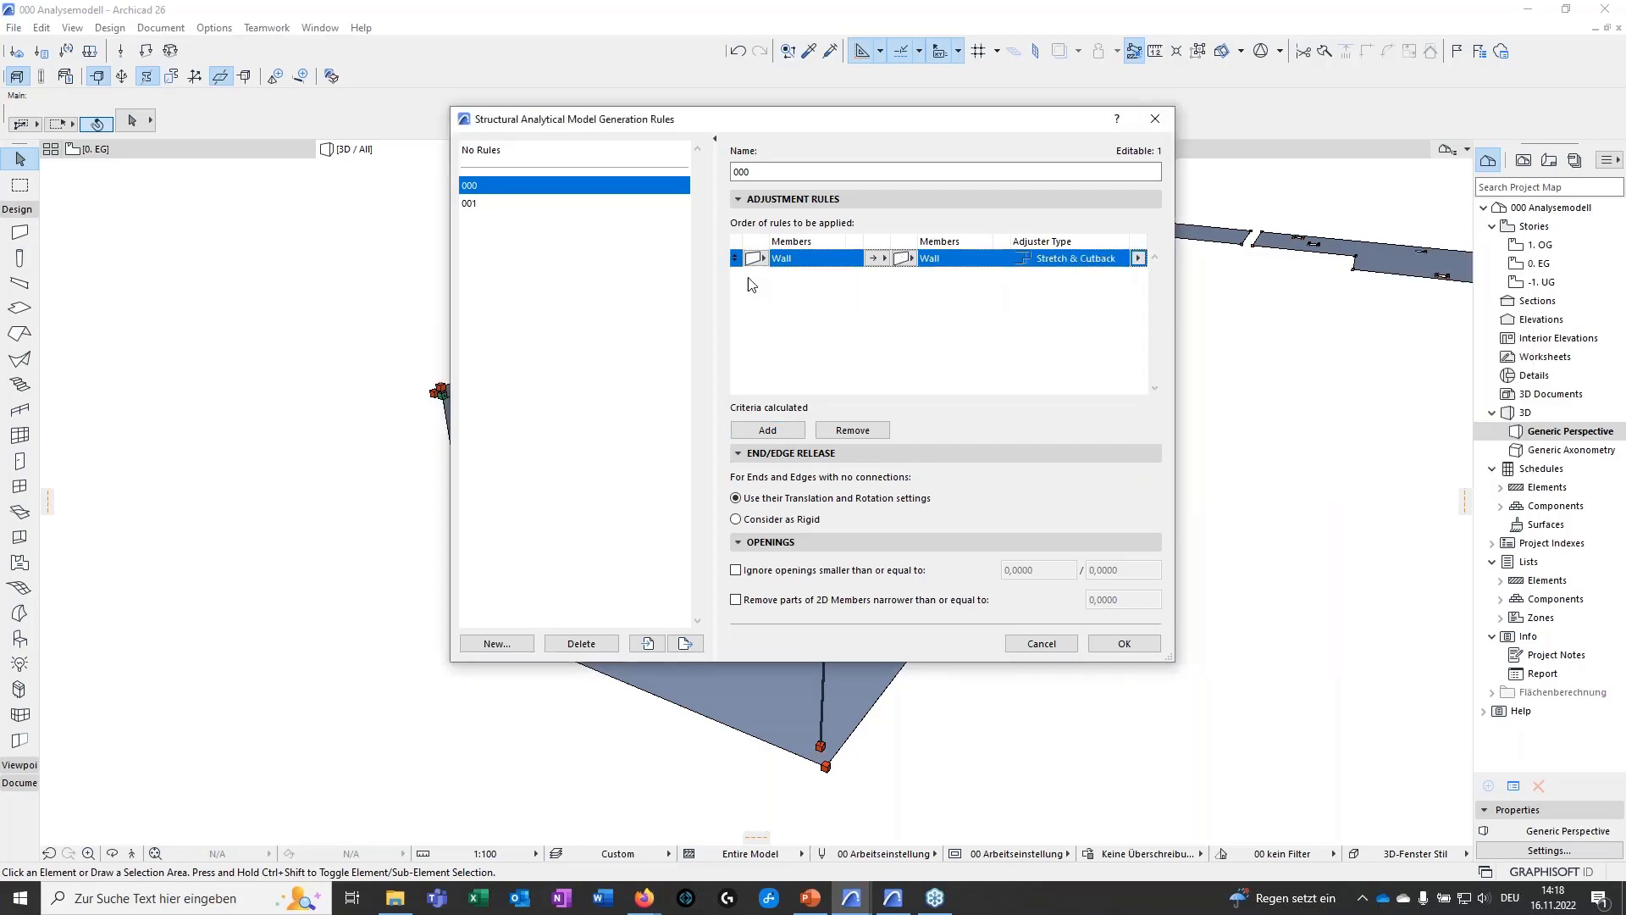
left_click(1126, 643)
- Add a second adjustment rule to rule set 000 from Wall to Slab with Stretch & Cutback
middle_click_drag(810, 589, 809, 703)
left_click(646, 584)
middle_click_drag(533, 537, 906, 487, "shift")
key("Escape")
key("Escape")
left_click(65, 75)
left_click(762, 430)
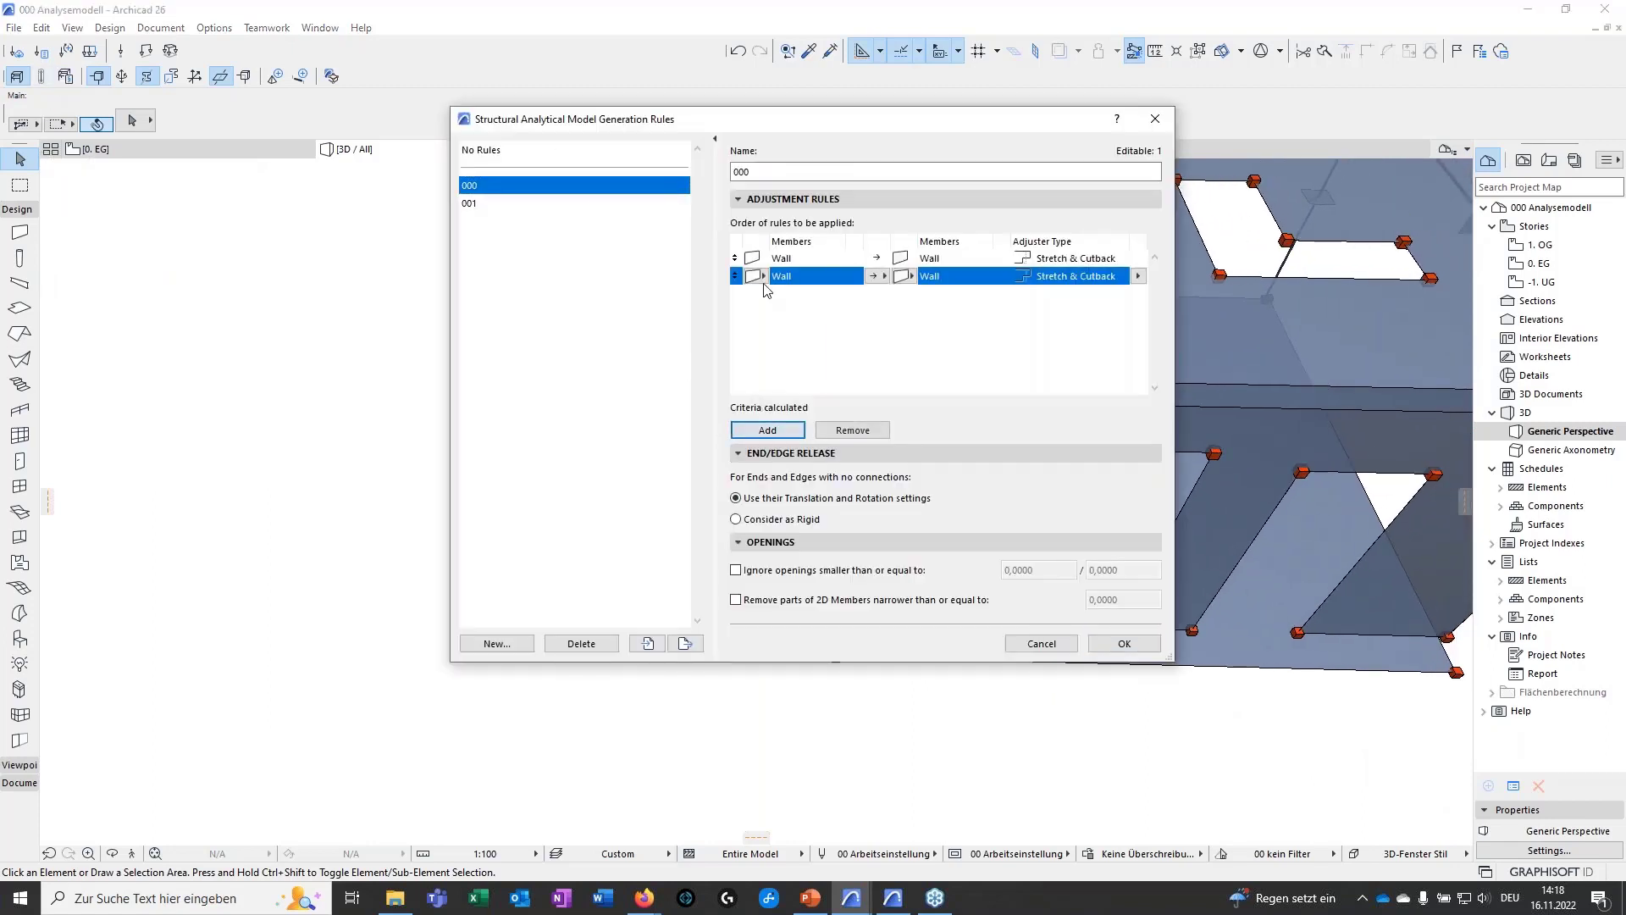
left_click(905, 276)
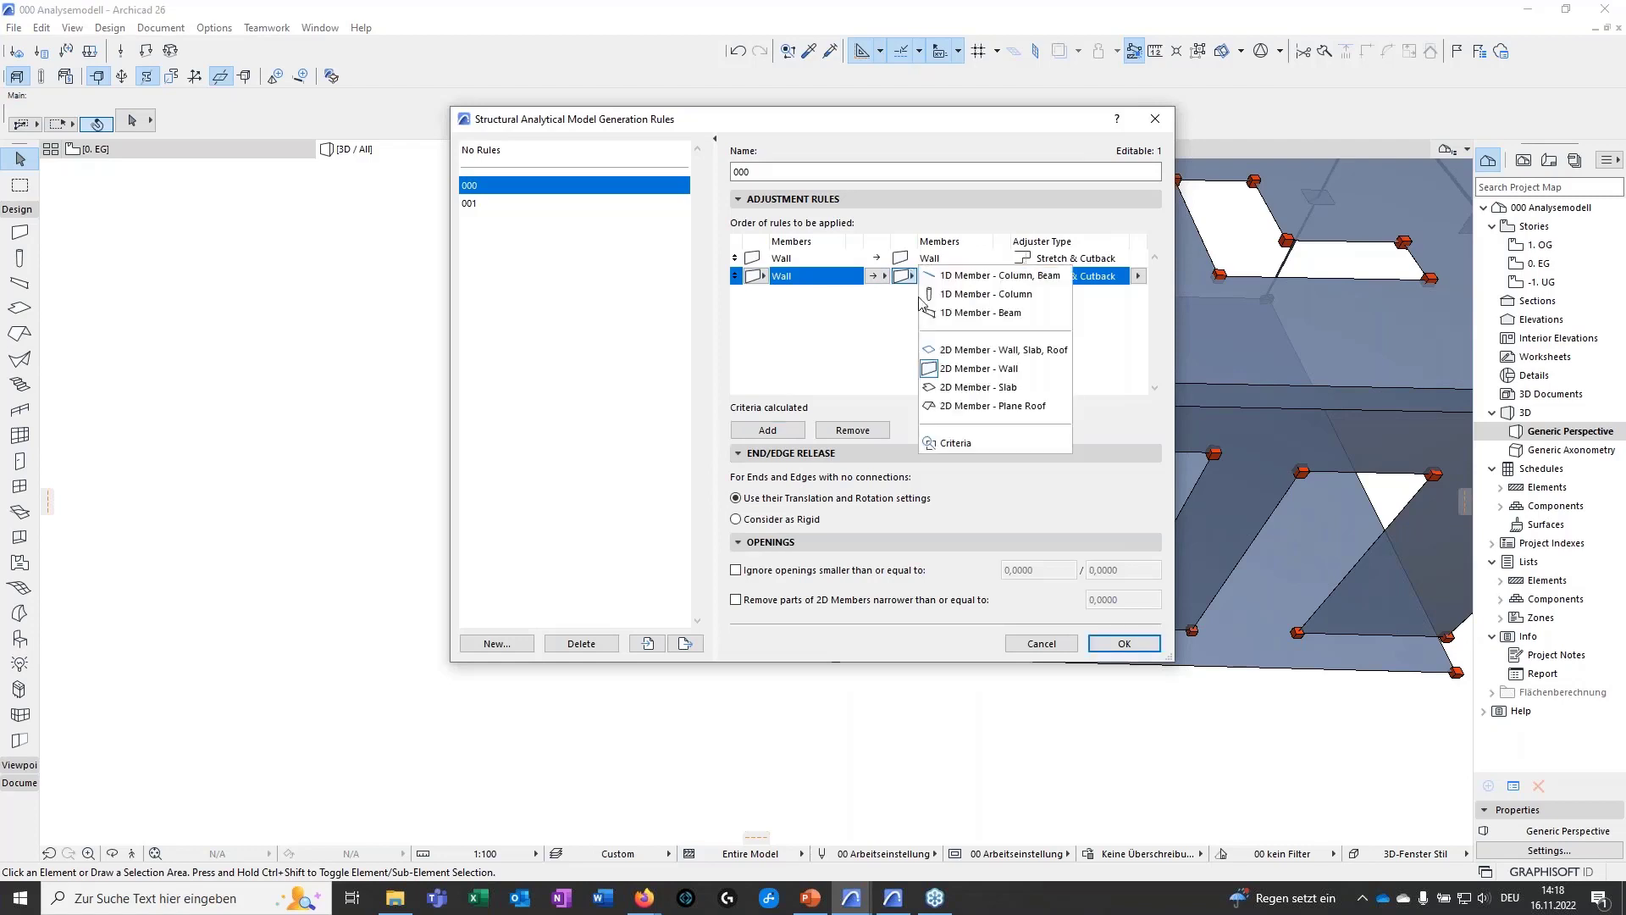
left_click(970, 387)
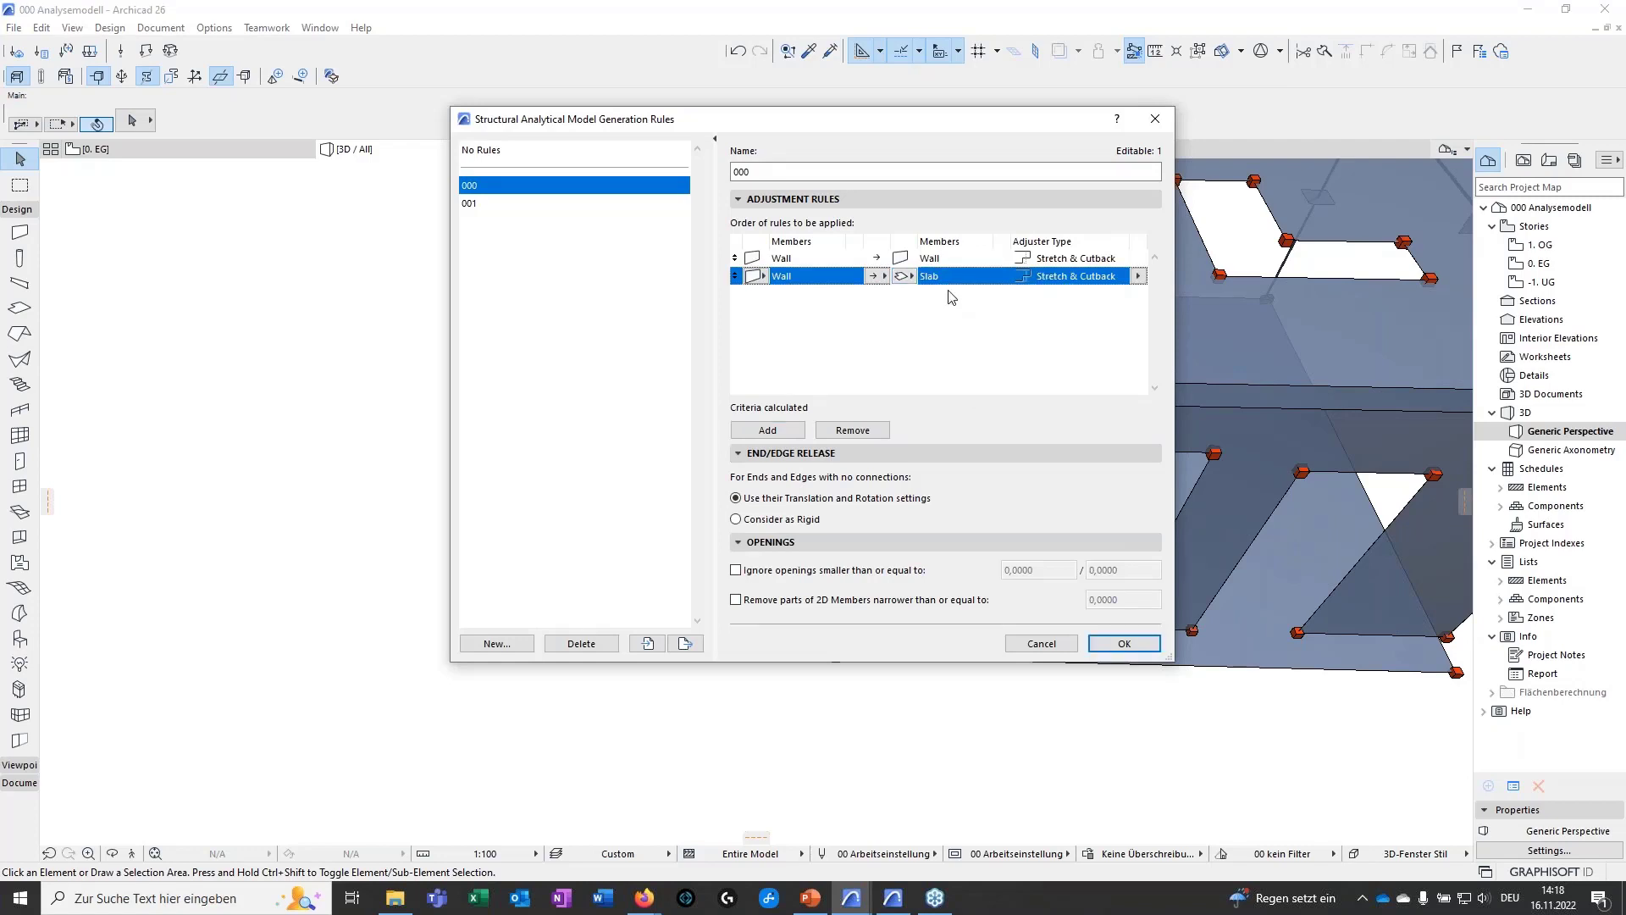
- Add a third adjustment rule from Slab to Wall with Stretch & Cutback and apply rule set 000
left_click(767, 430)
left_click(763, 294)
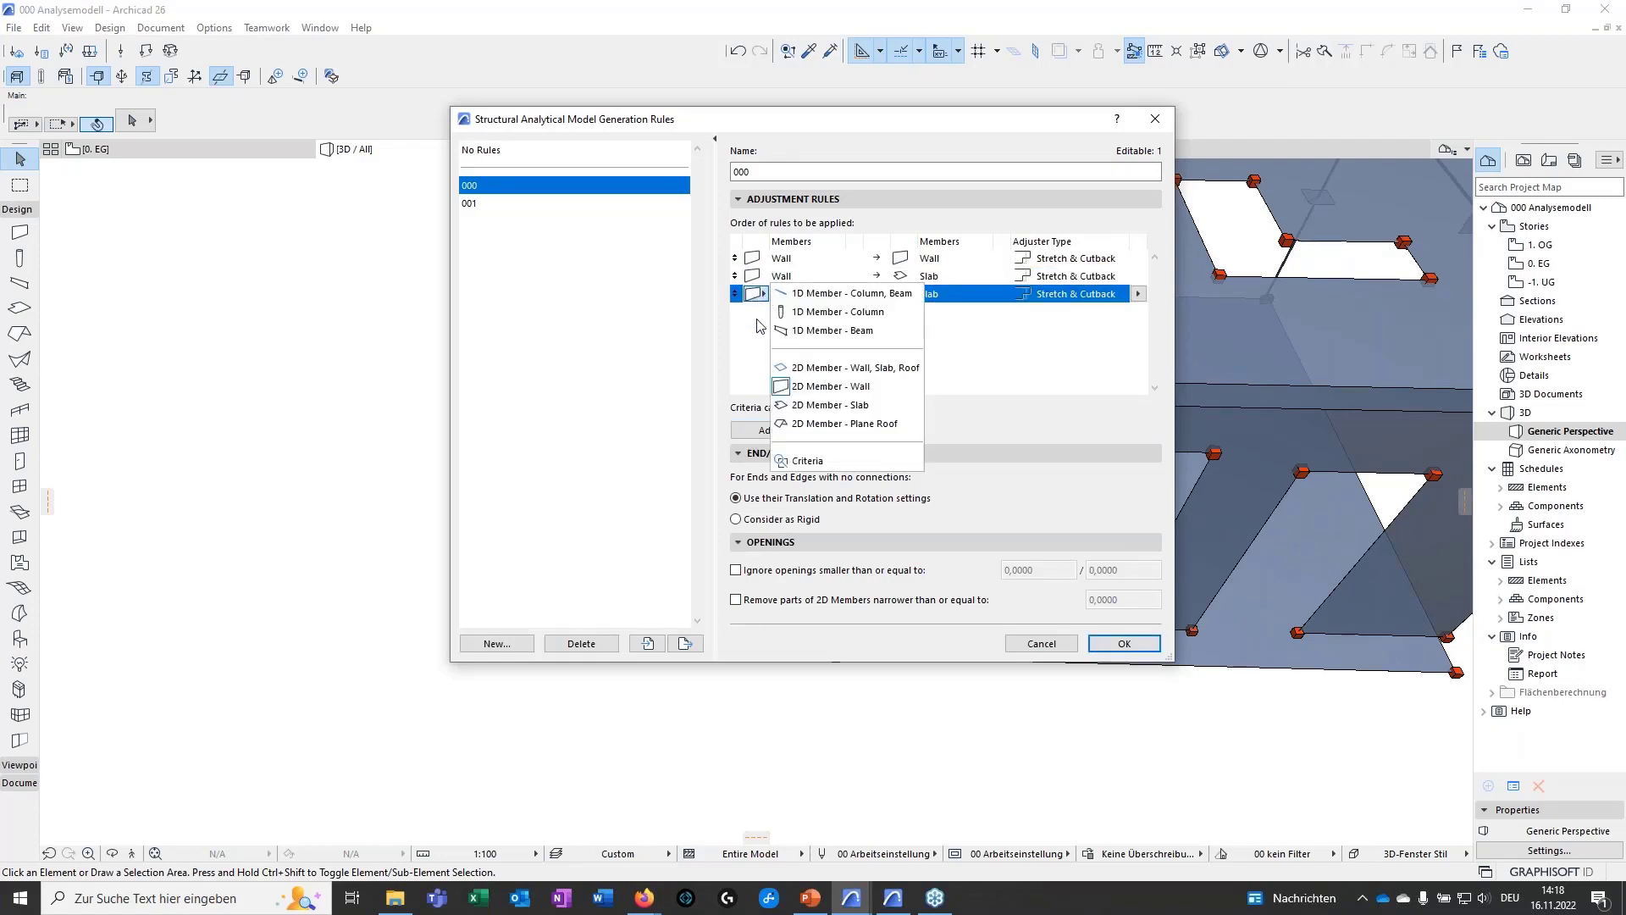
left_click(811, 405)
left_click(906, 293)
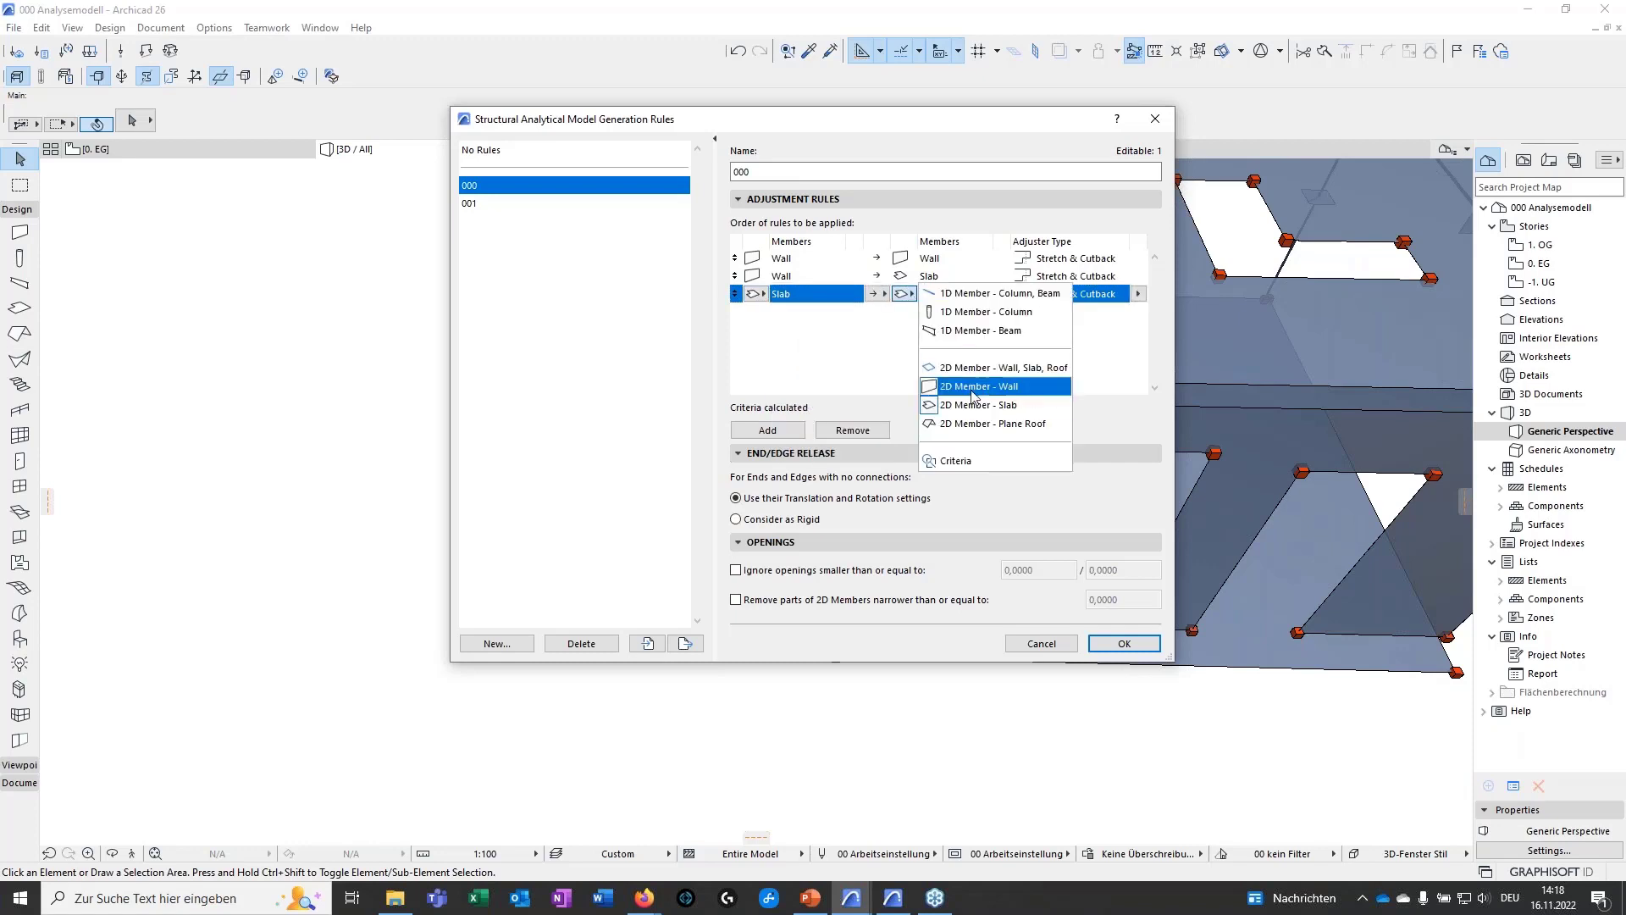
left_click(941, 379)
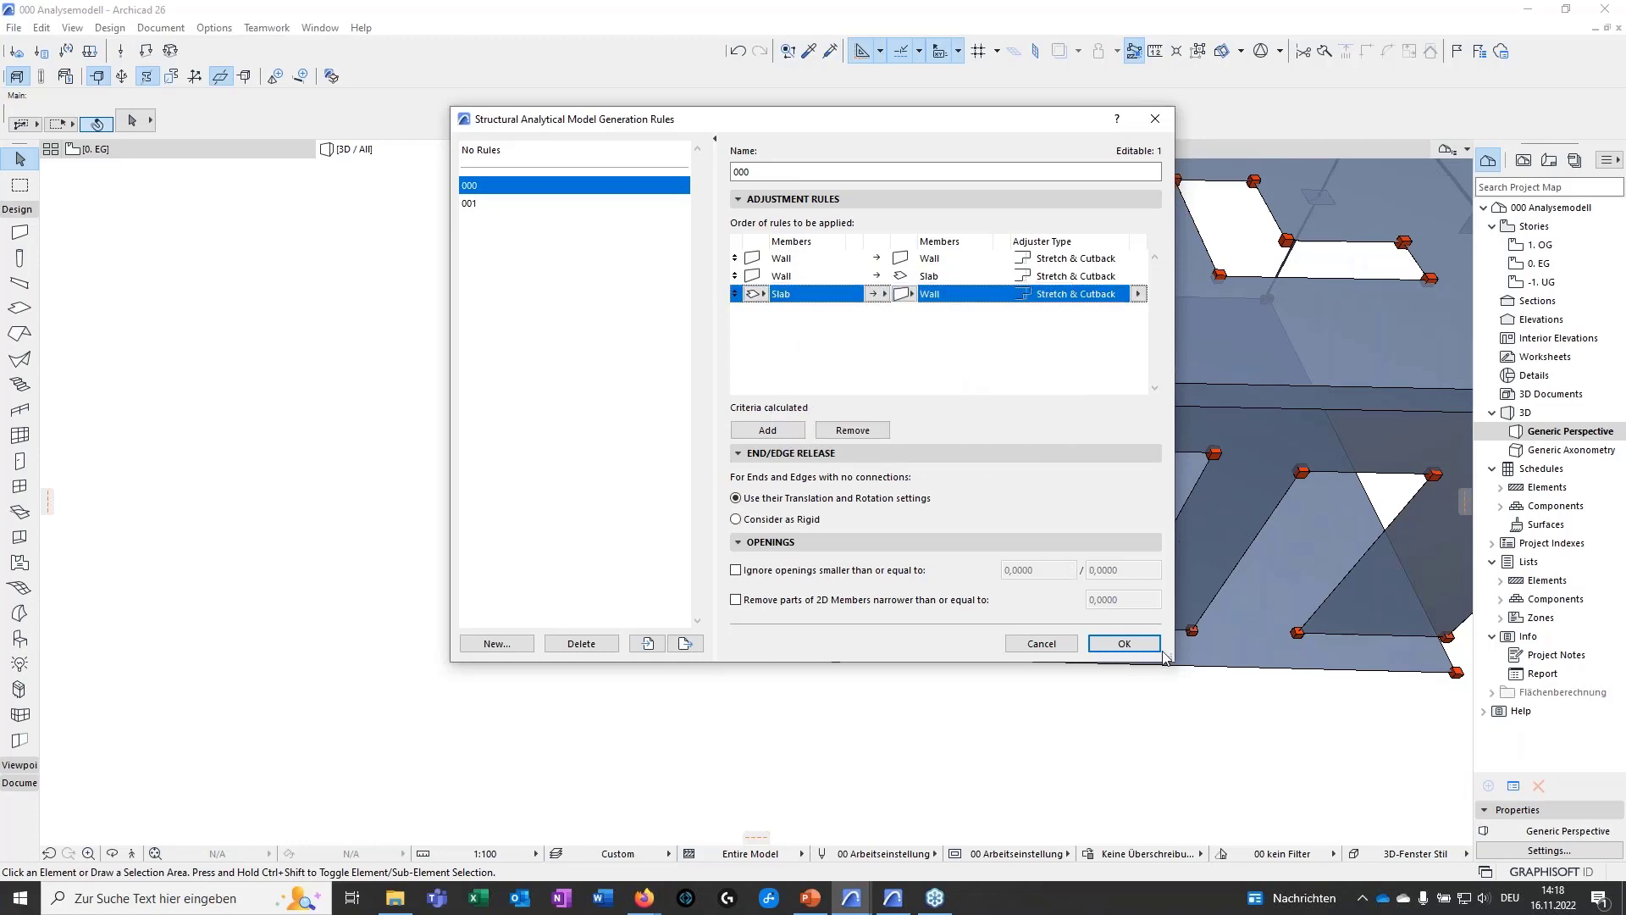
left_click(1124, 643)
- Check the small wall opening in the analytical model, and set rule set 000 to ignore openings up to 0,5 / 0,5
scroll(898, 598, "up", 3)
middle_click_drag(891, 592, 795, 382, "shift")
middle_click_drag(879, 437, 880, 533)
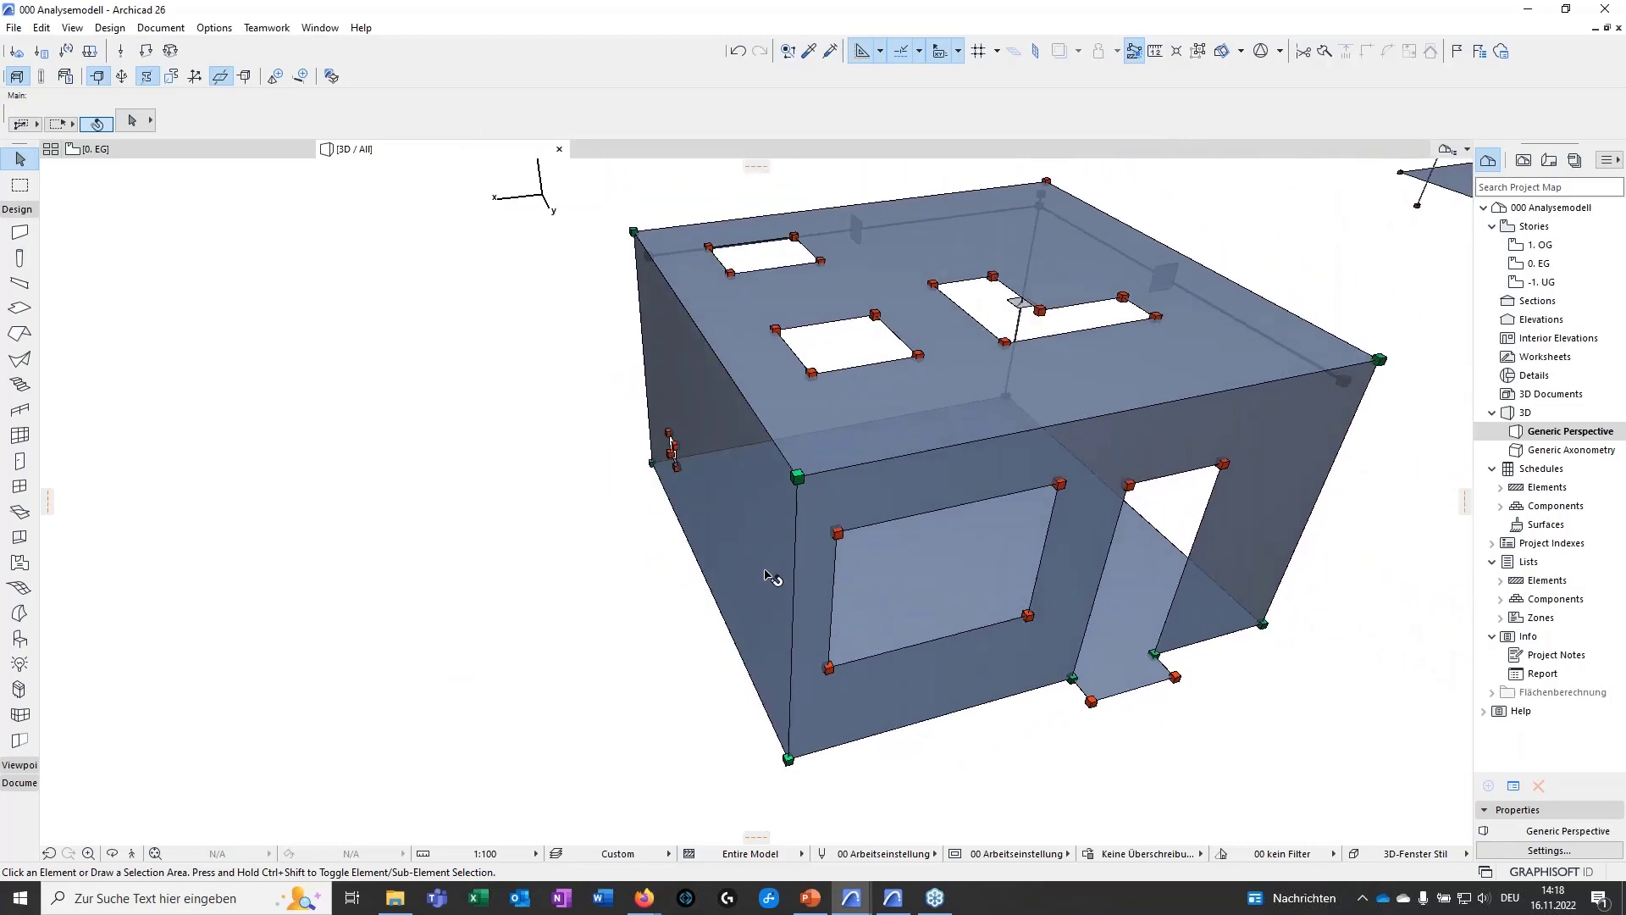
middle_click_drag(748, 597, 527, 527, "shift")
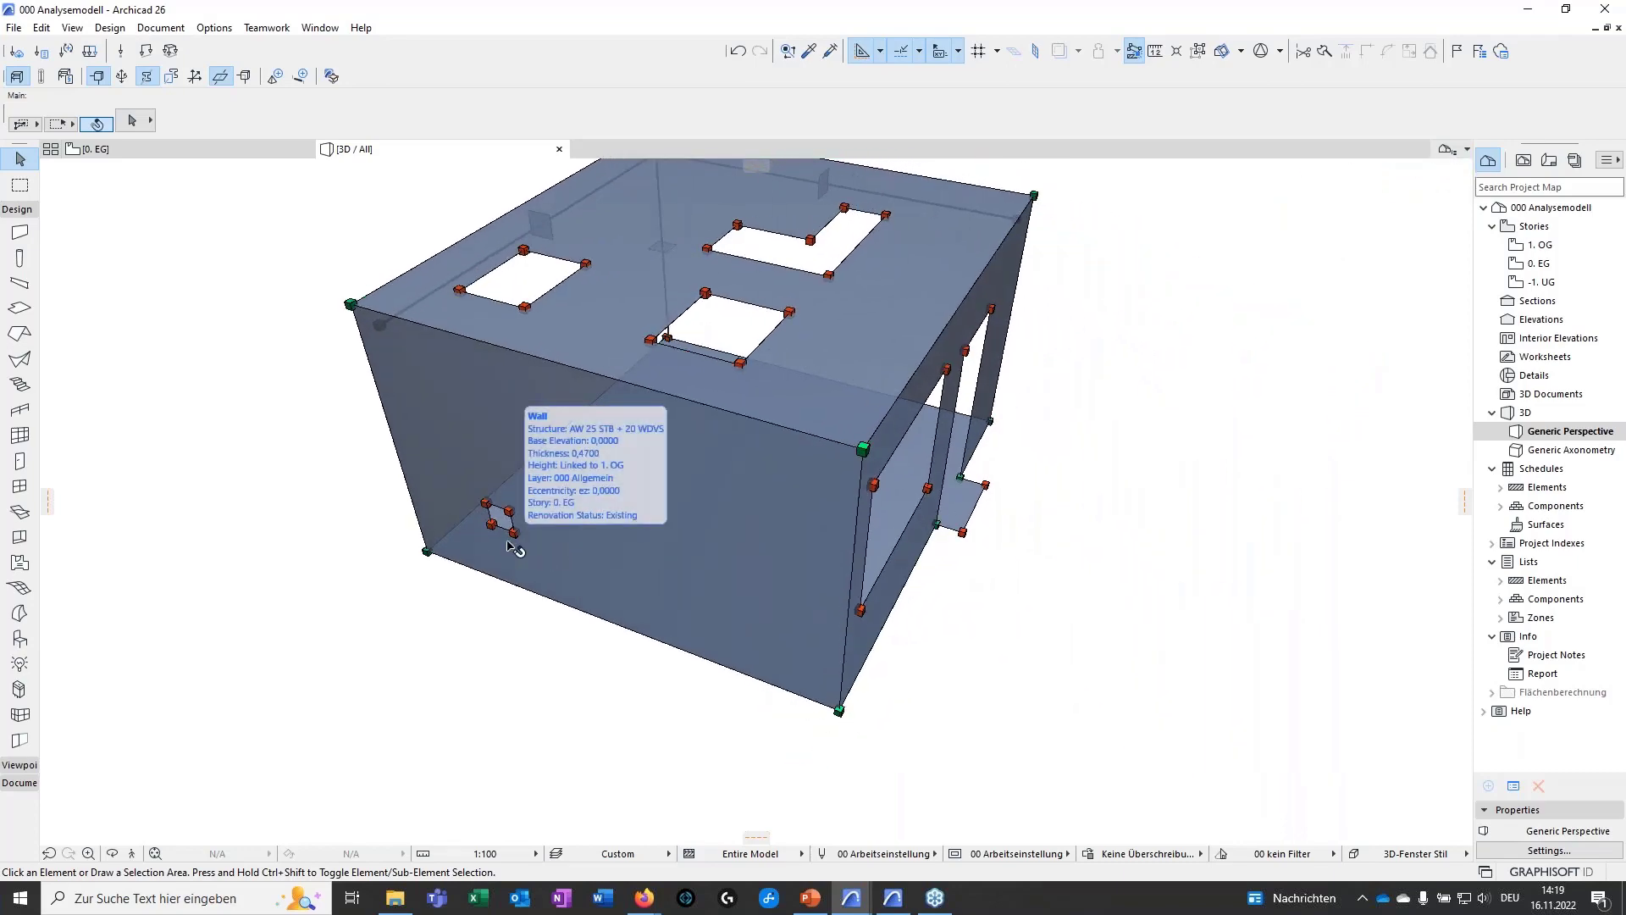
middle_click_drag(541, 653, 690, 626, "shift")
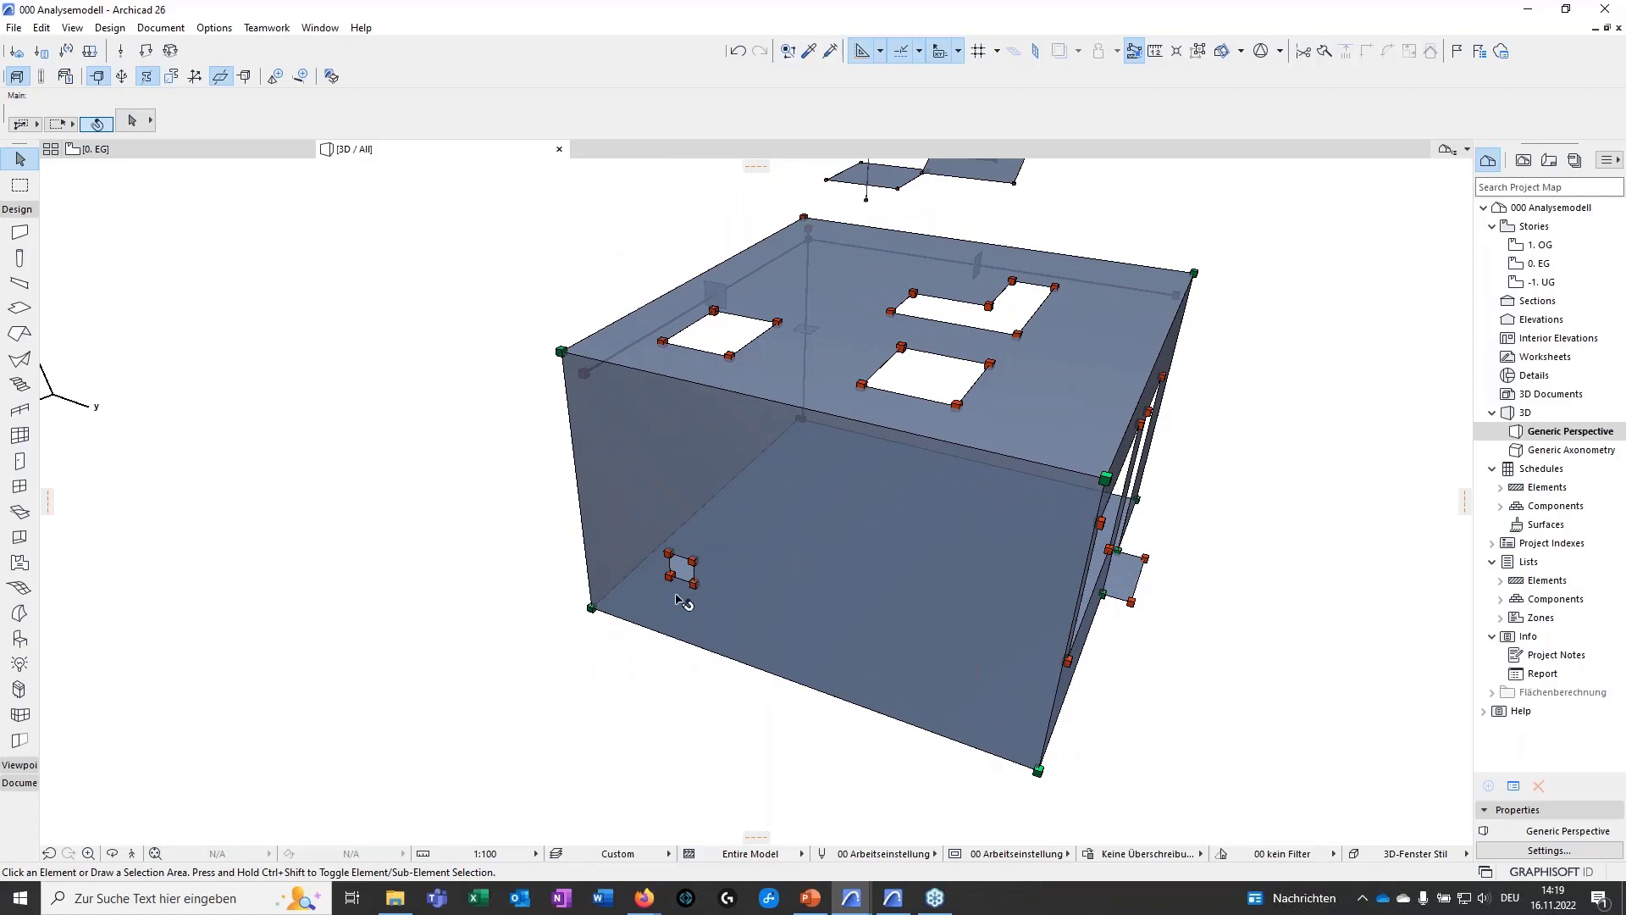
middle_click_drag(693, 603, 865, 628, "shift")
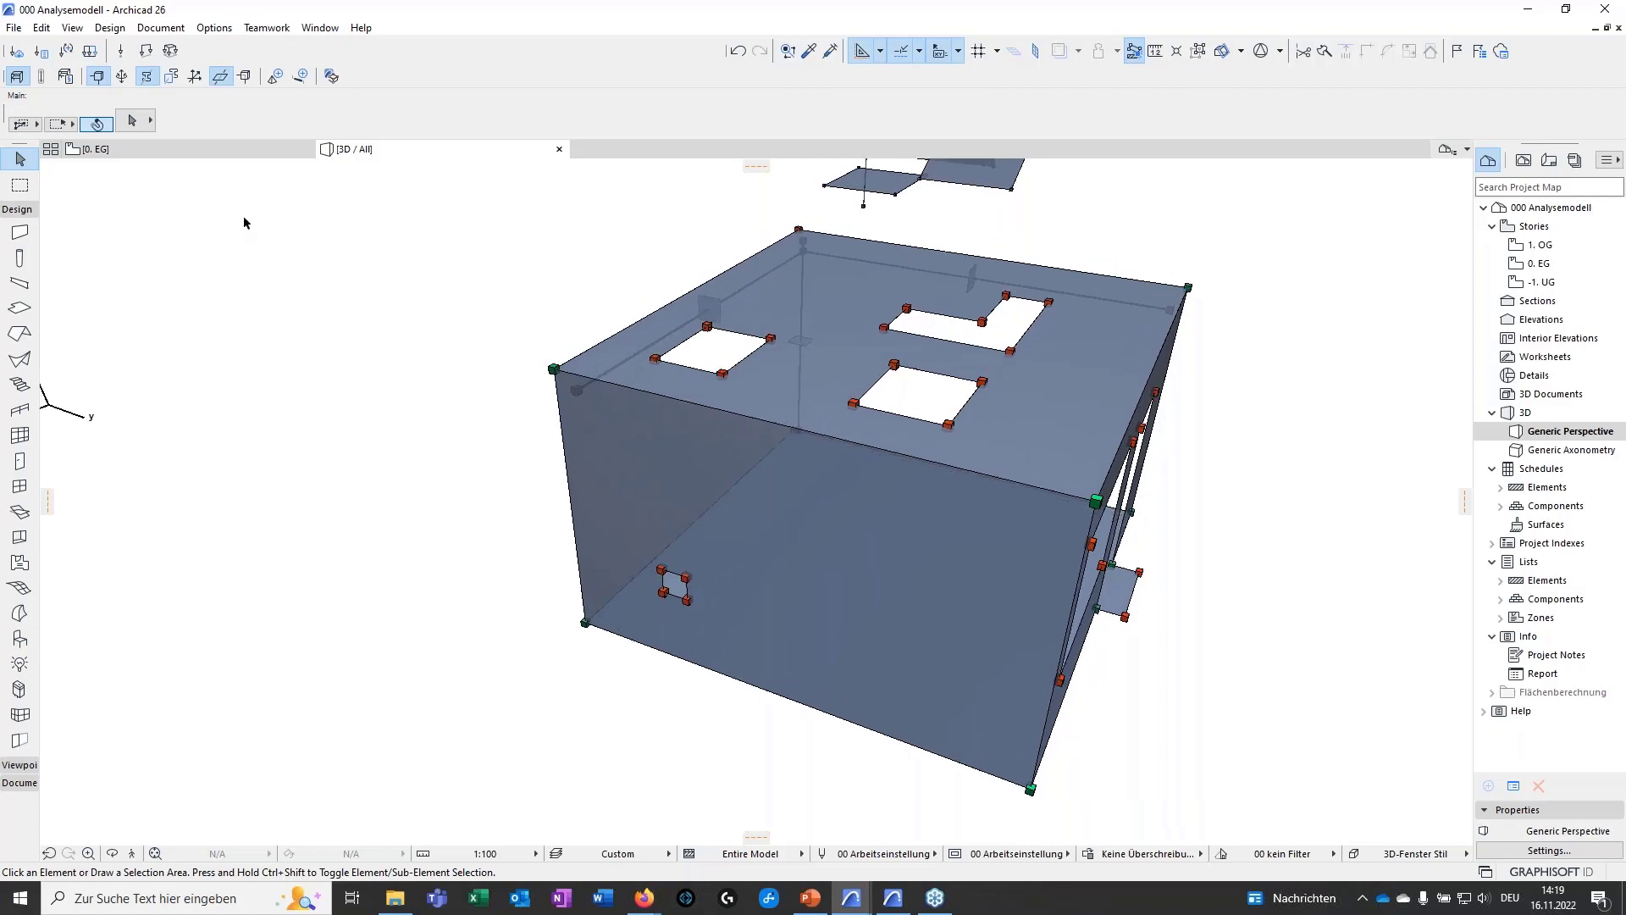
left_click(67, 77)
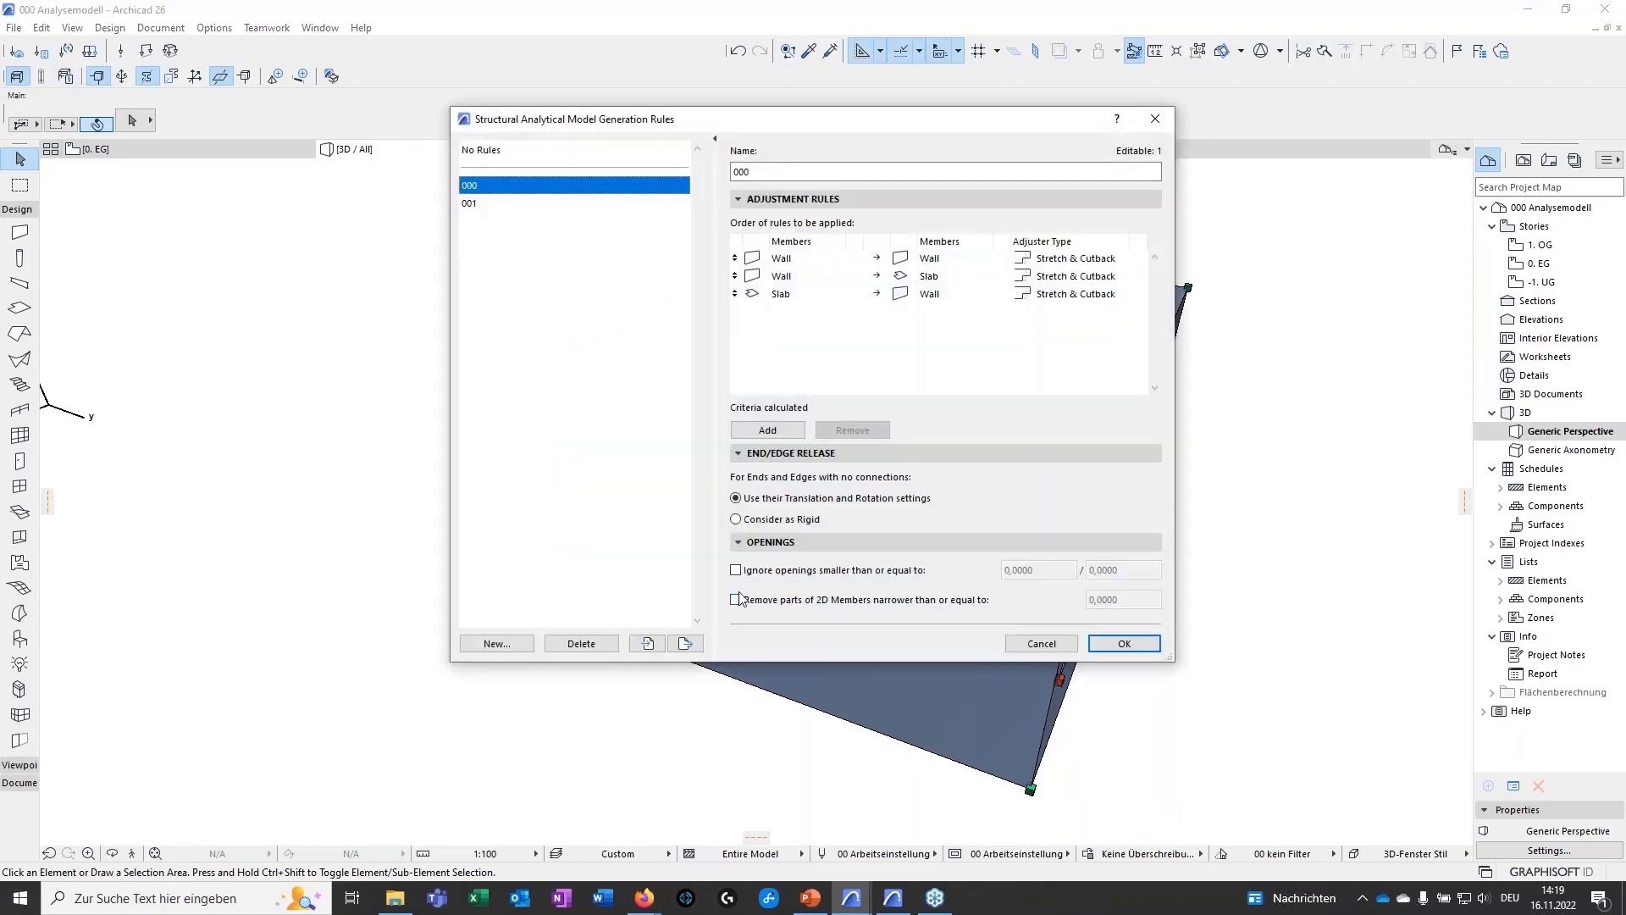
left_click(737, 569)
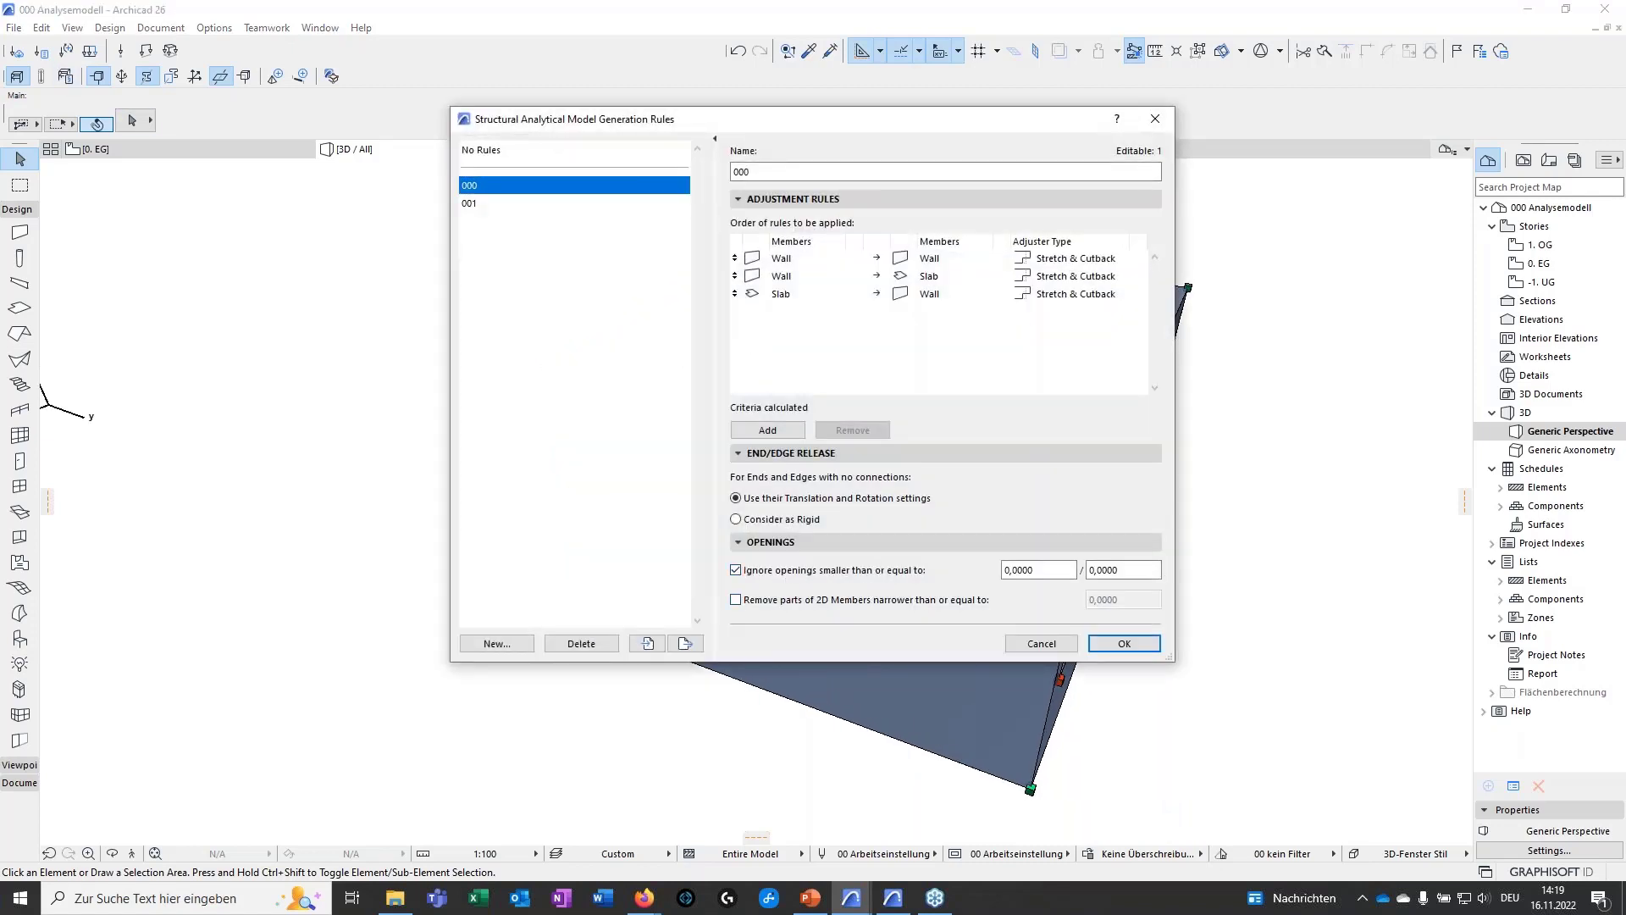
type("0,5")
key("Tab")
type("0,5")
- Apply generation rule set 001 and check the wall openings and slab edges of the resulting analytical model
left_click(471, 204)
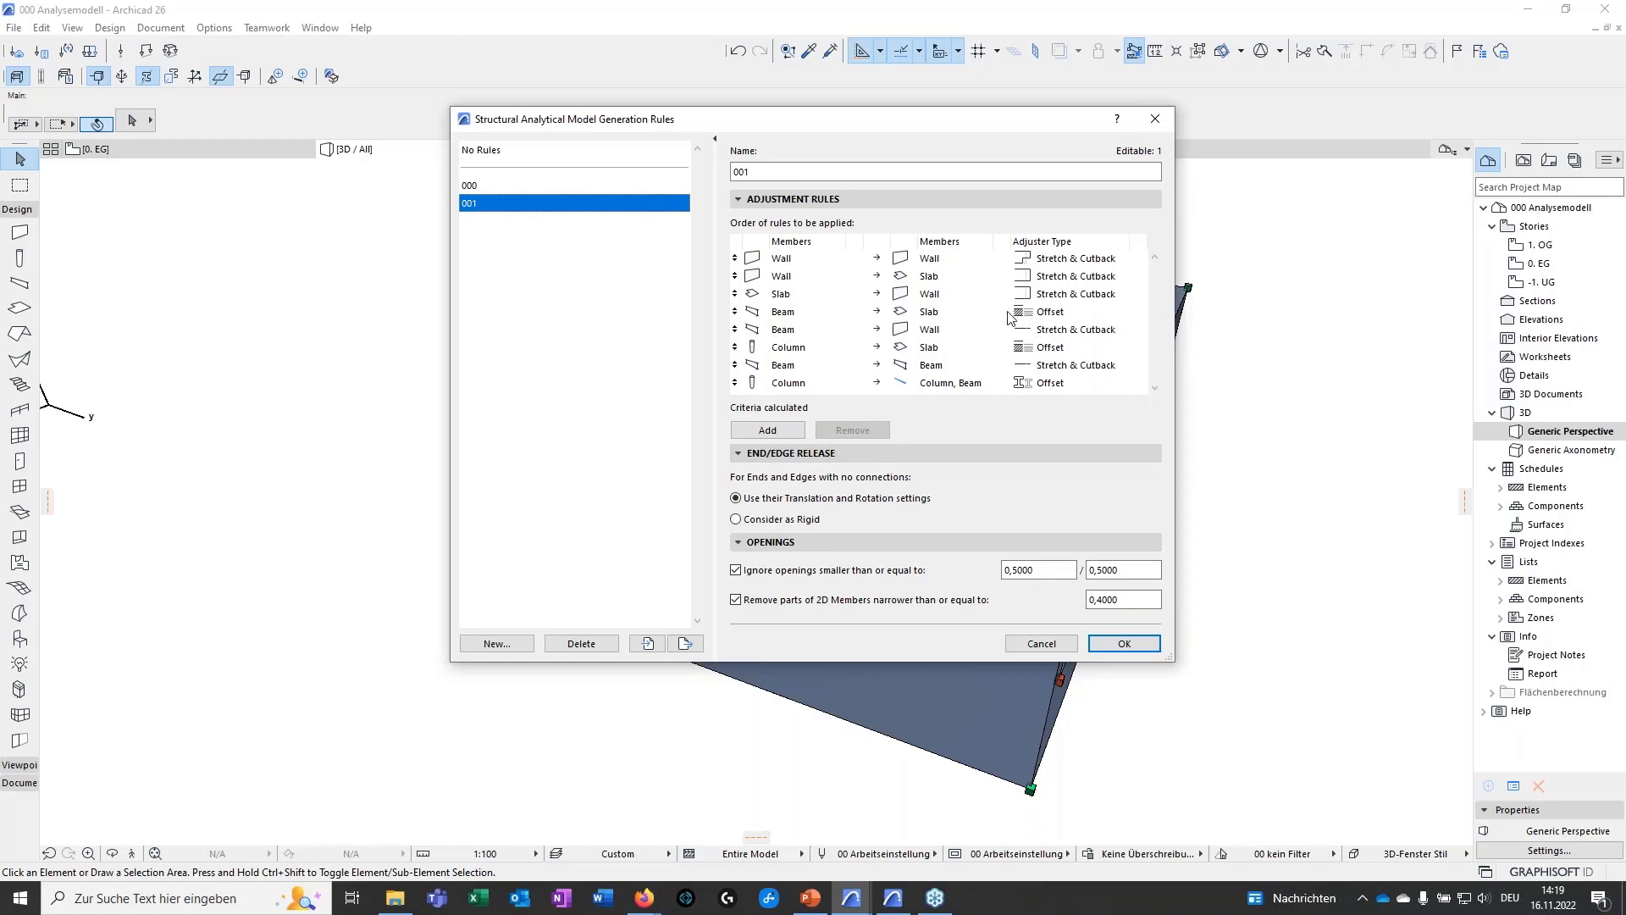
left_click(1122, 649)
middle_click_drag(653, 692, 1013, 654)
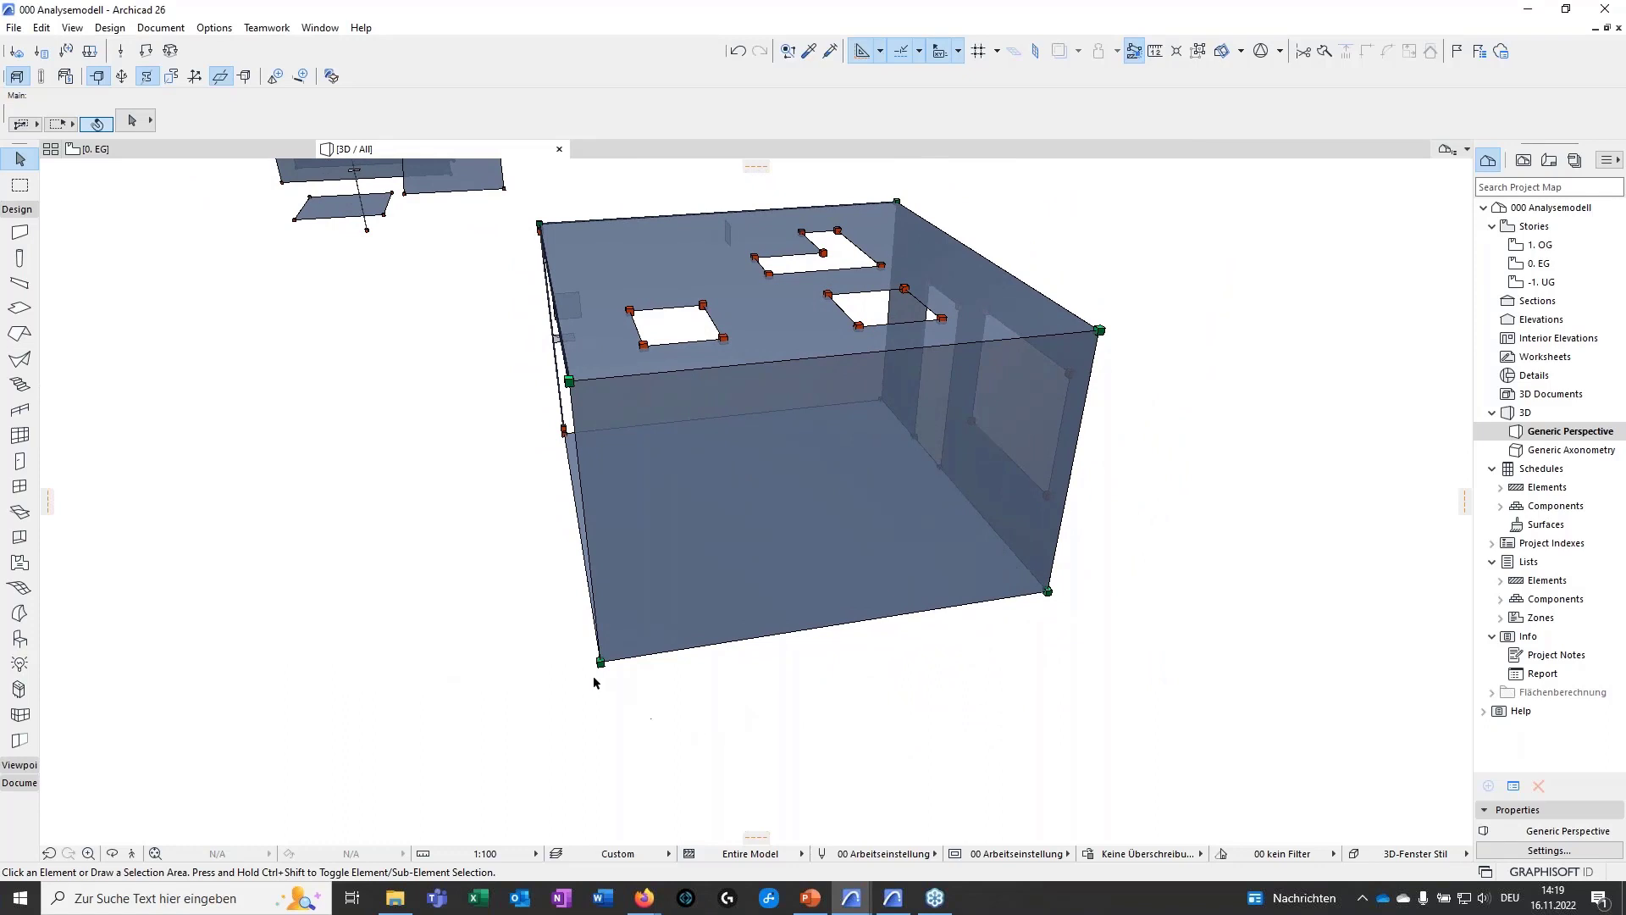
middle_click_drag(1090, 457, 885, 370, "shift")
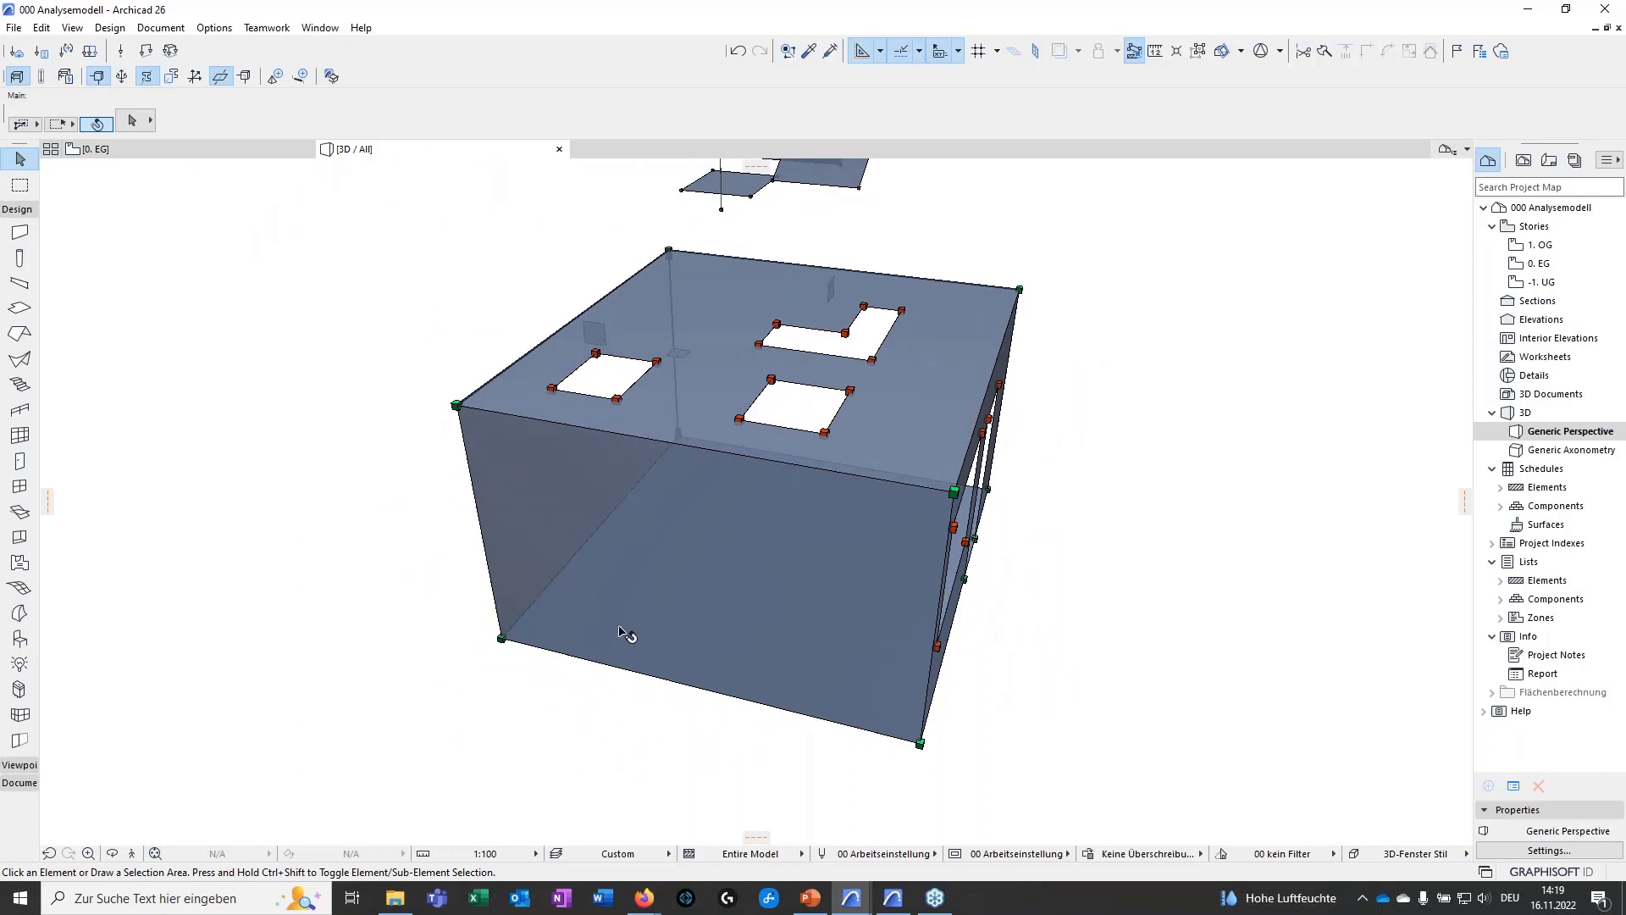
mouse_move(1055, 668)
middle_mouse_down("shift")
mouse_move(924, 661)
mouse_move(831, 683)
mouse_move(1165, 788)
mouse_move(1253, 671)
mouse_move(719, 697)
mouse_move(769, 348)
mouse_move(1053, 479)
mouse_move(1278, 475)
mouse_move(547, 577)
mouse_move(689, 551)
mouse_move(356, 356)
middle_mouse_up("shift")
- Check generation rule set 001 and compare the two adjoining slabs' analytical surfaces with and without their physical outlines
middle_click_drag(1185, 796, 942, 497)
scroll(953, 466, "up", 3)
left_click(798, 437)
left_click(984, 483)
left_click(63, 78)
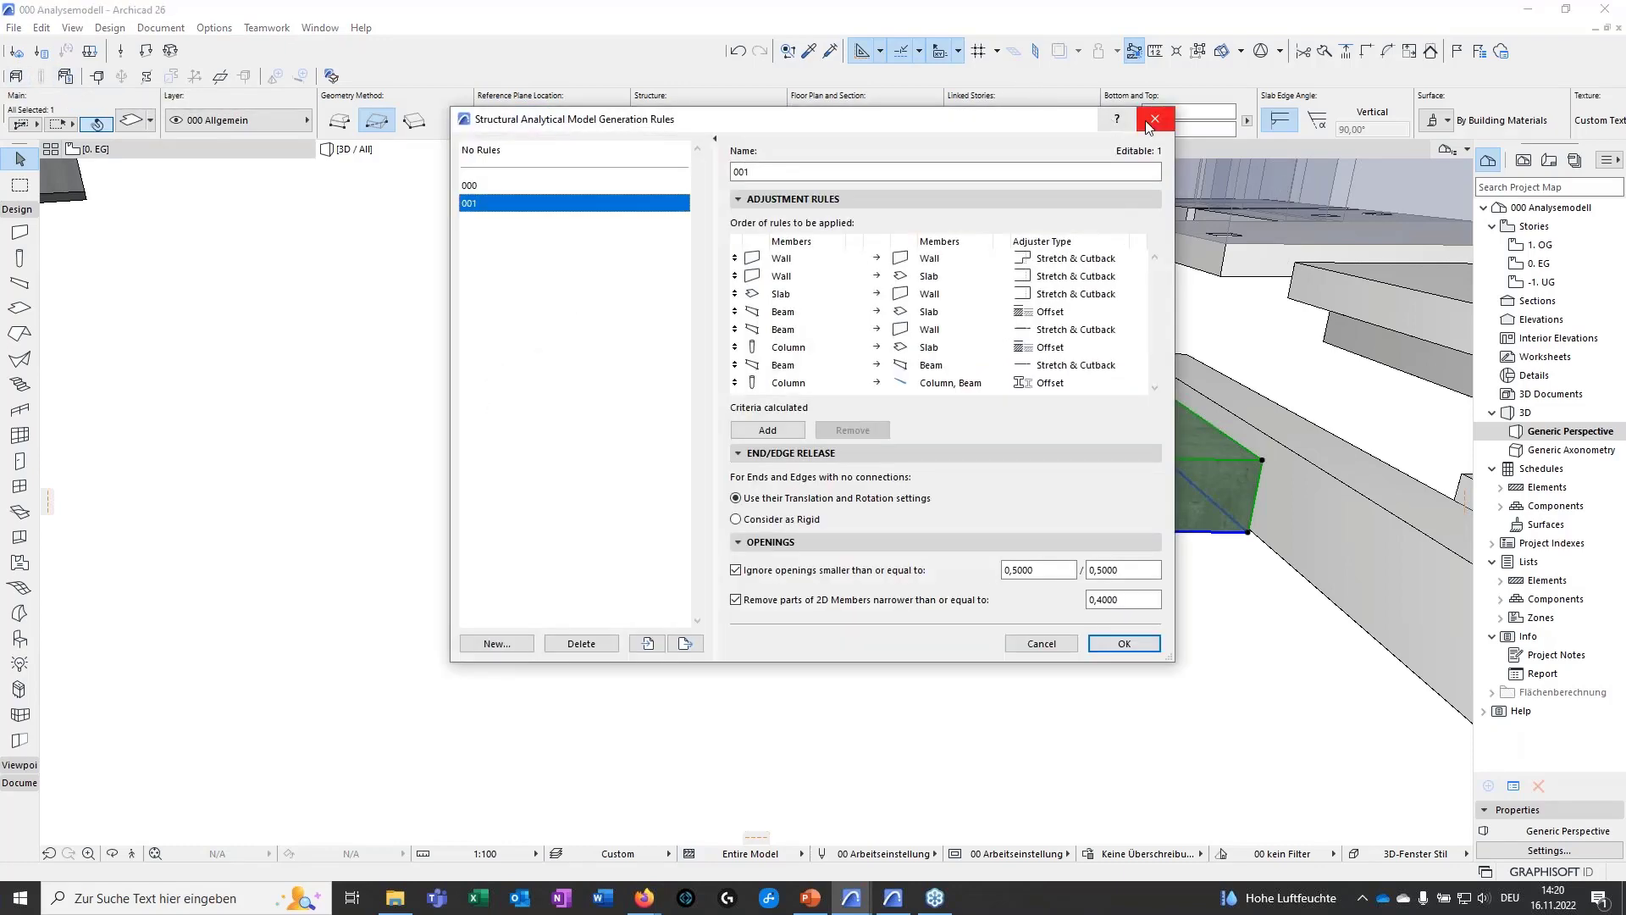
left_click(1153, 120)
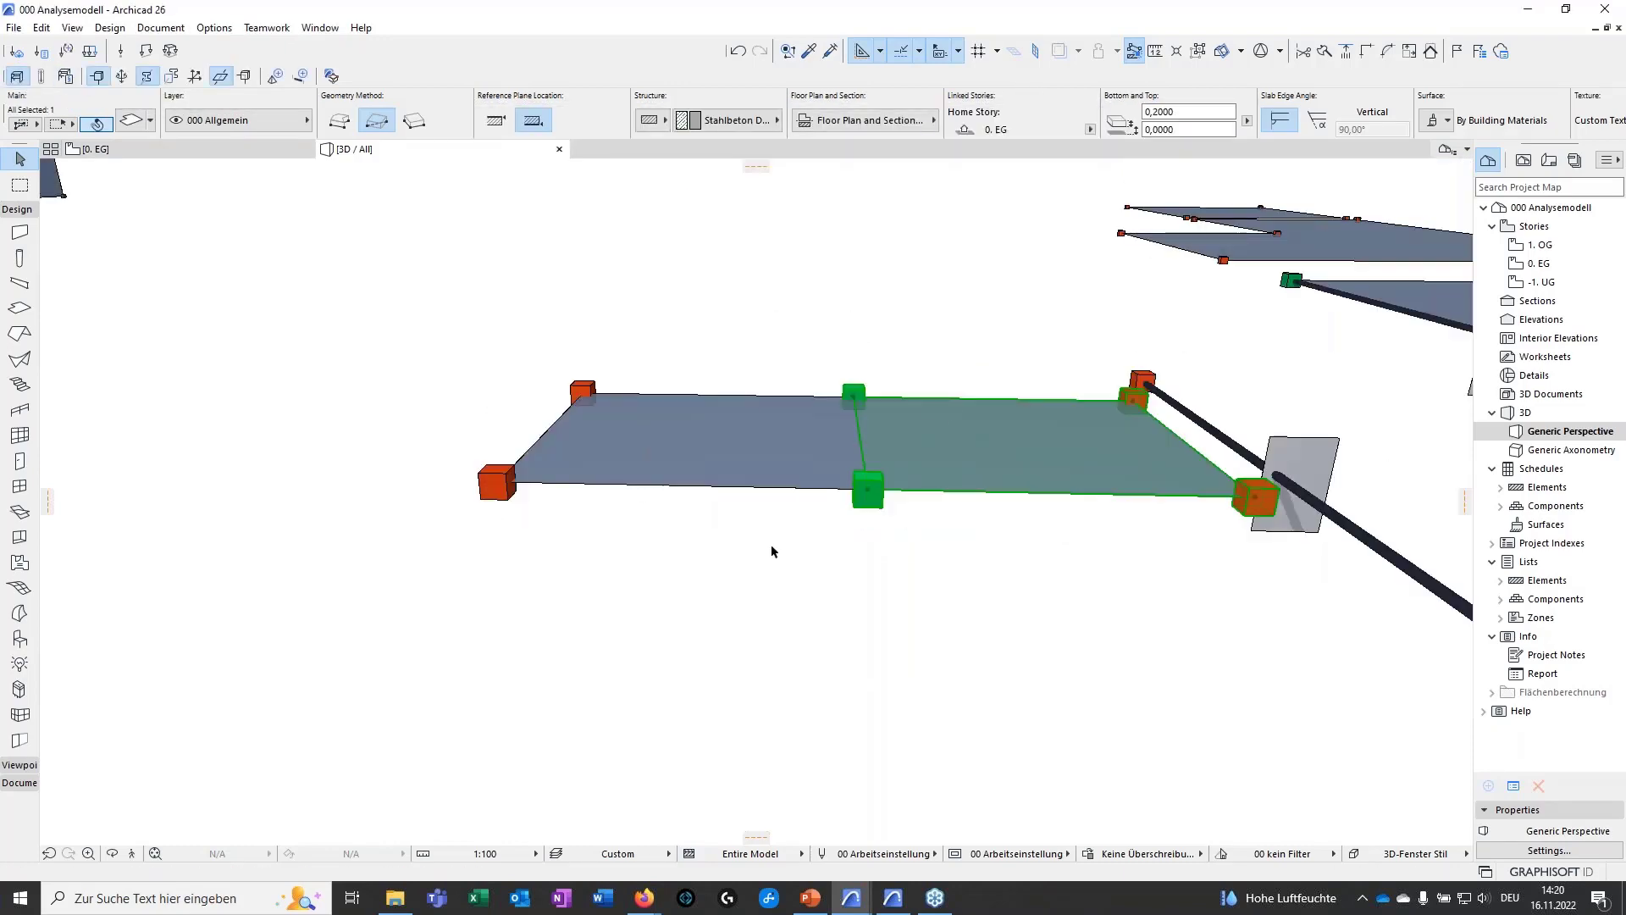
left_click(40, 76)
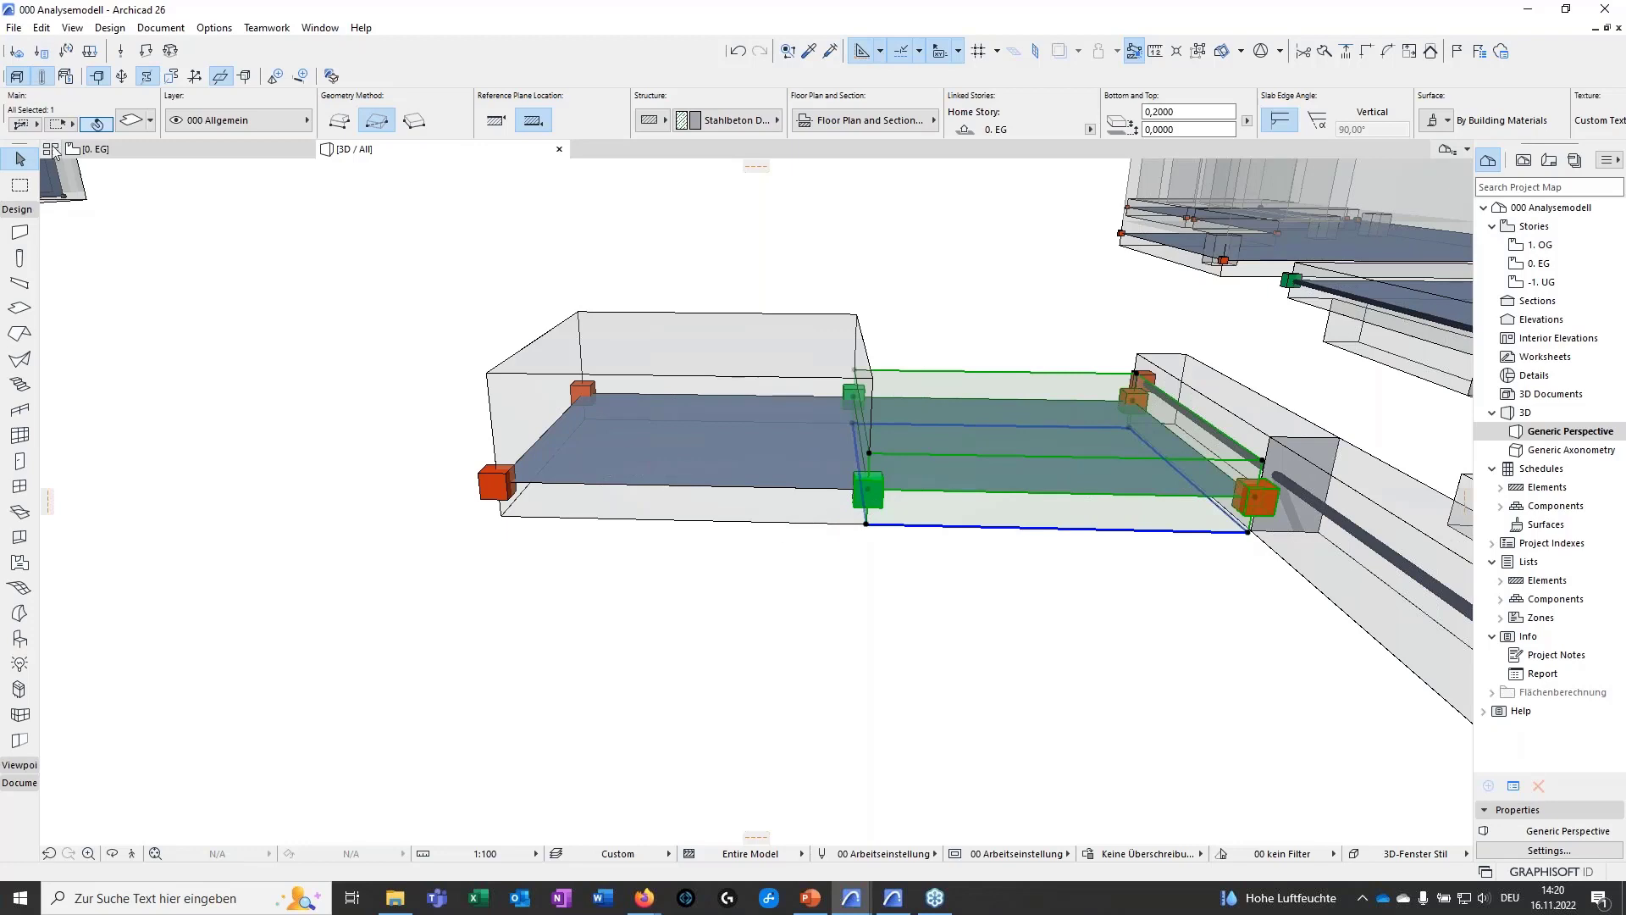
left_click(41, 77)
- Elevate the thicker slab's analytical surface away from the adjoining slab, move it back down to the shared edge, and clear the selection
left_click(774, 457)
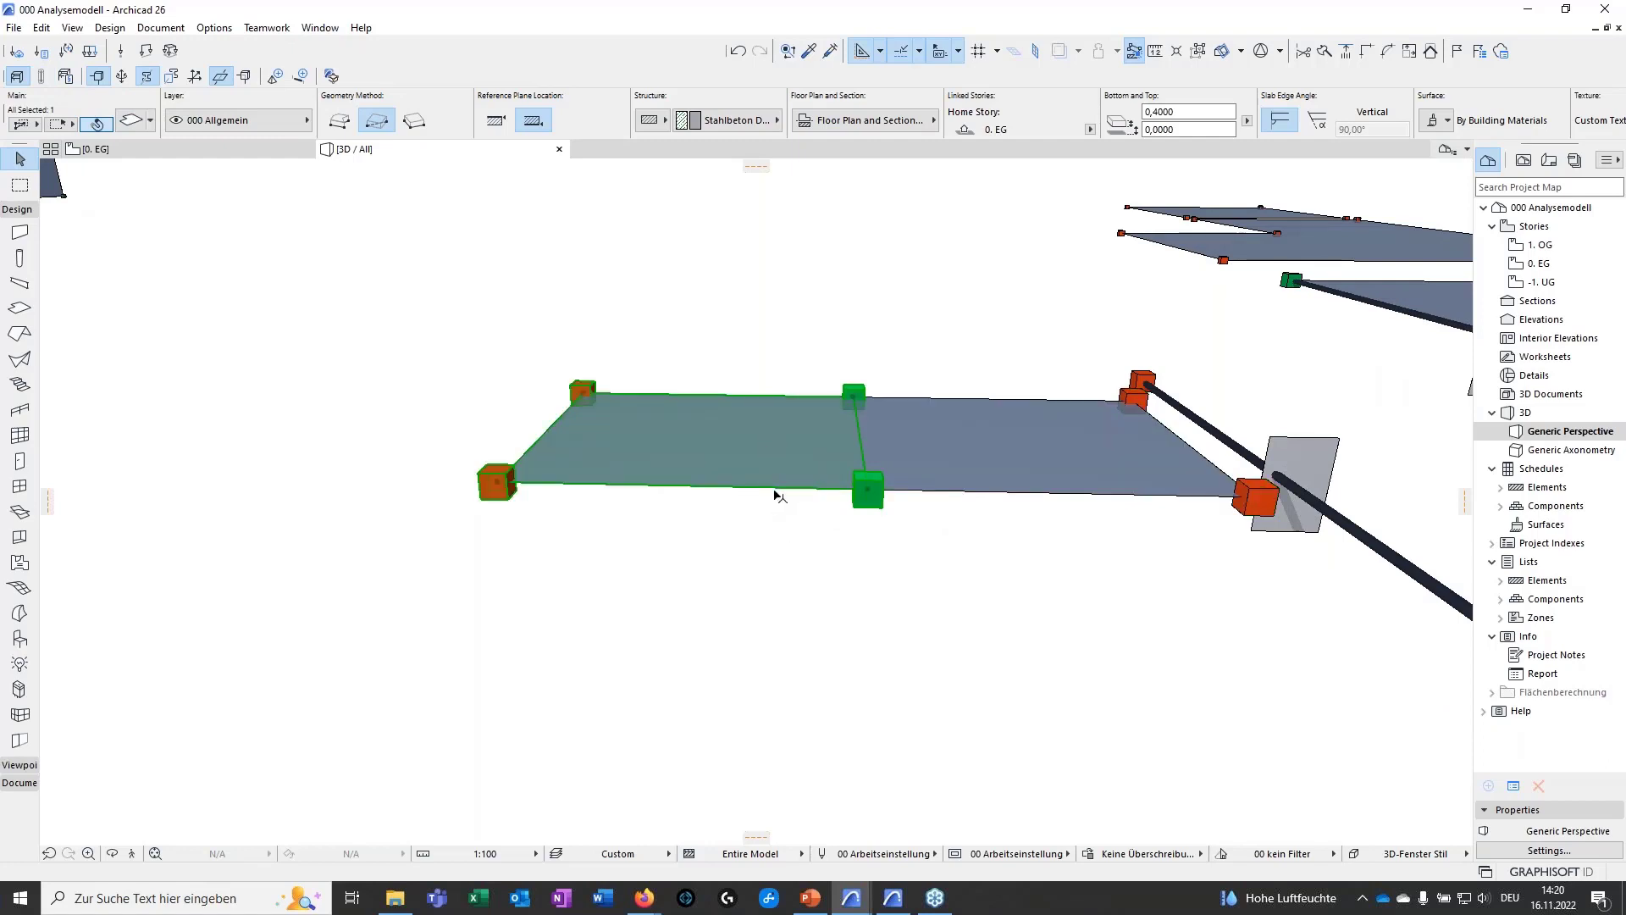
key("ctrl+9")
left_click(777, 488)
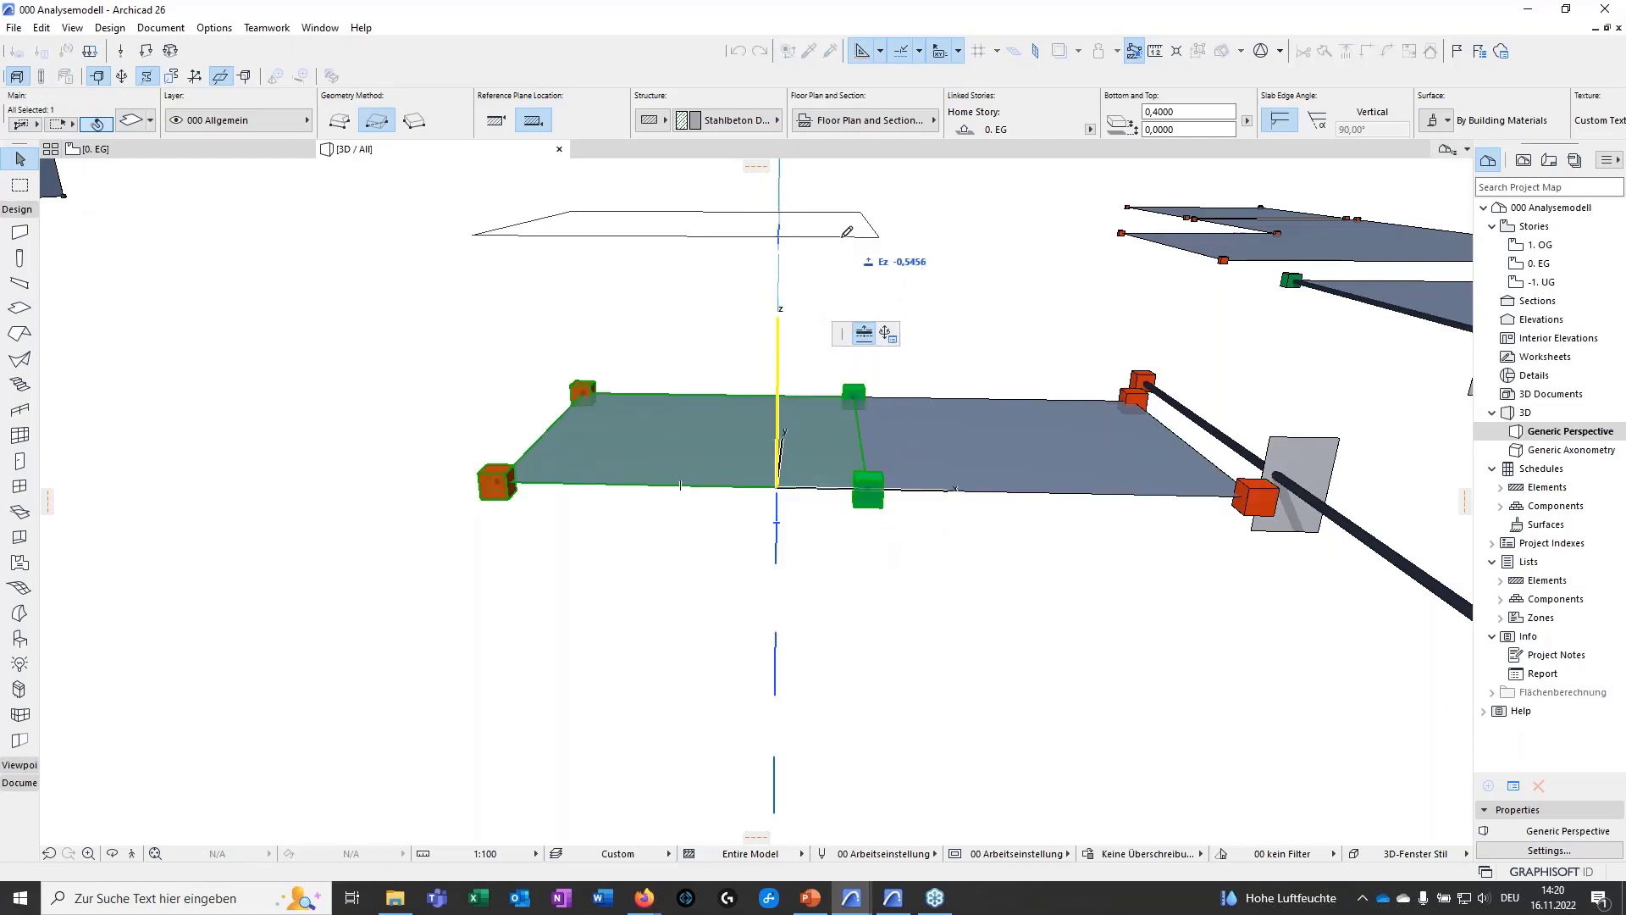
left_click(834, 253)
key("ctrl+9")
left_click(818, 253)
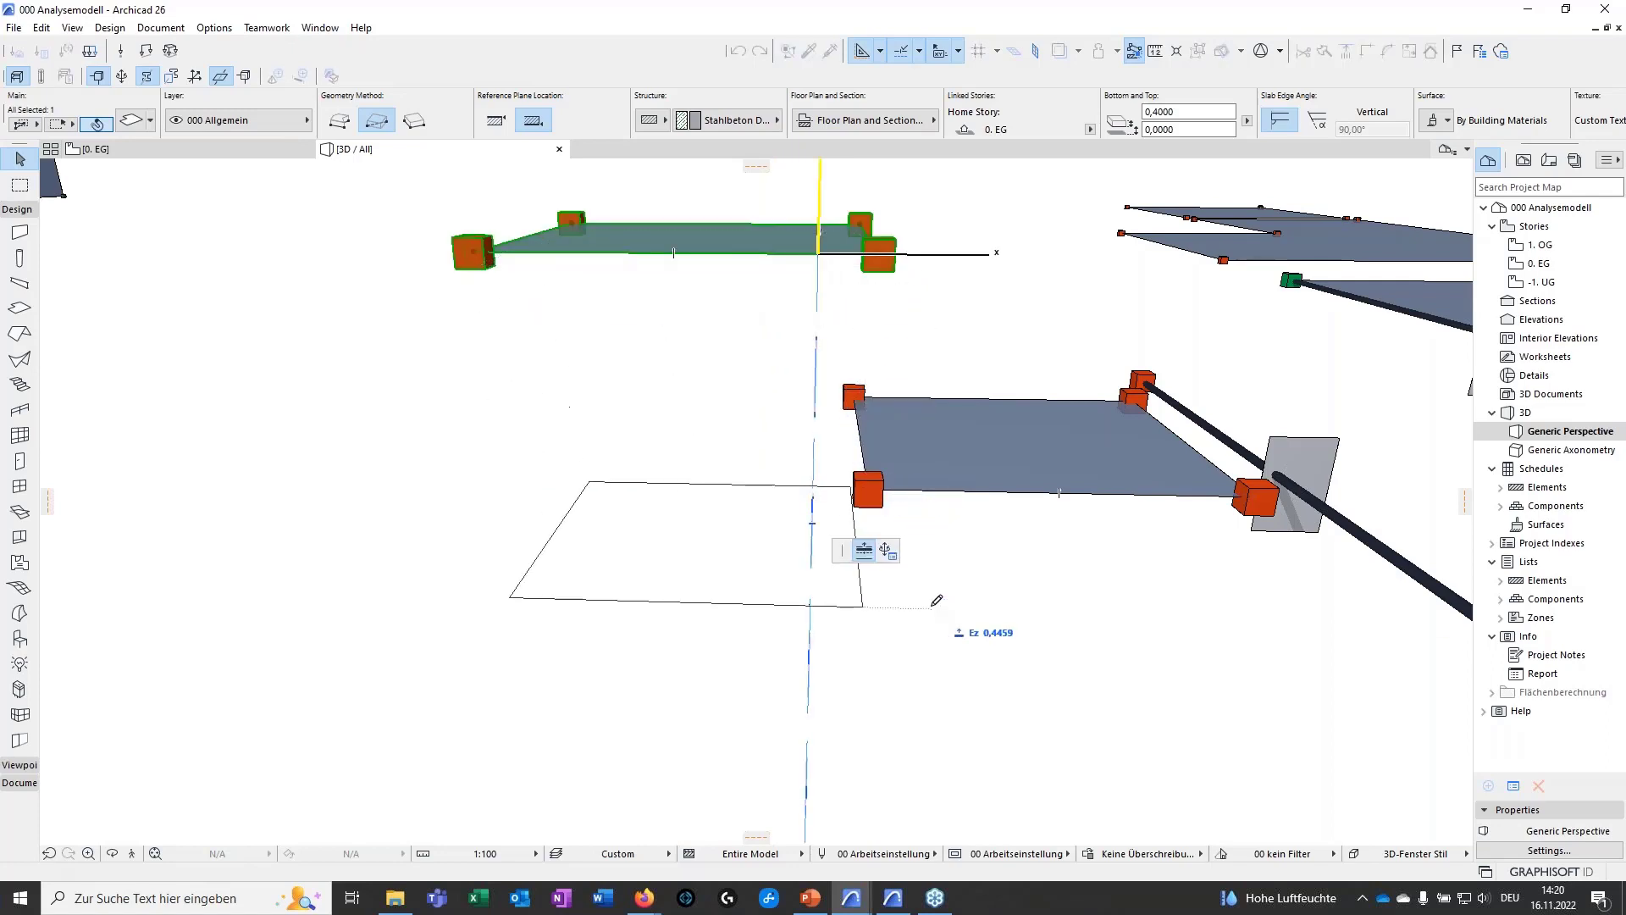
left_click(875, 480)
left_click(808, 589)
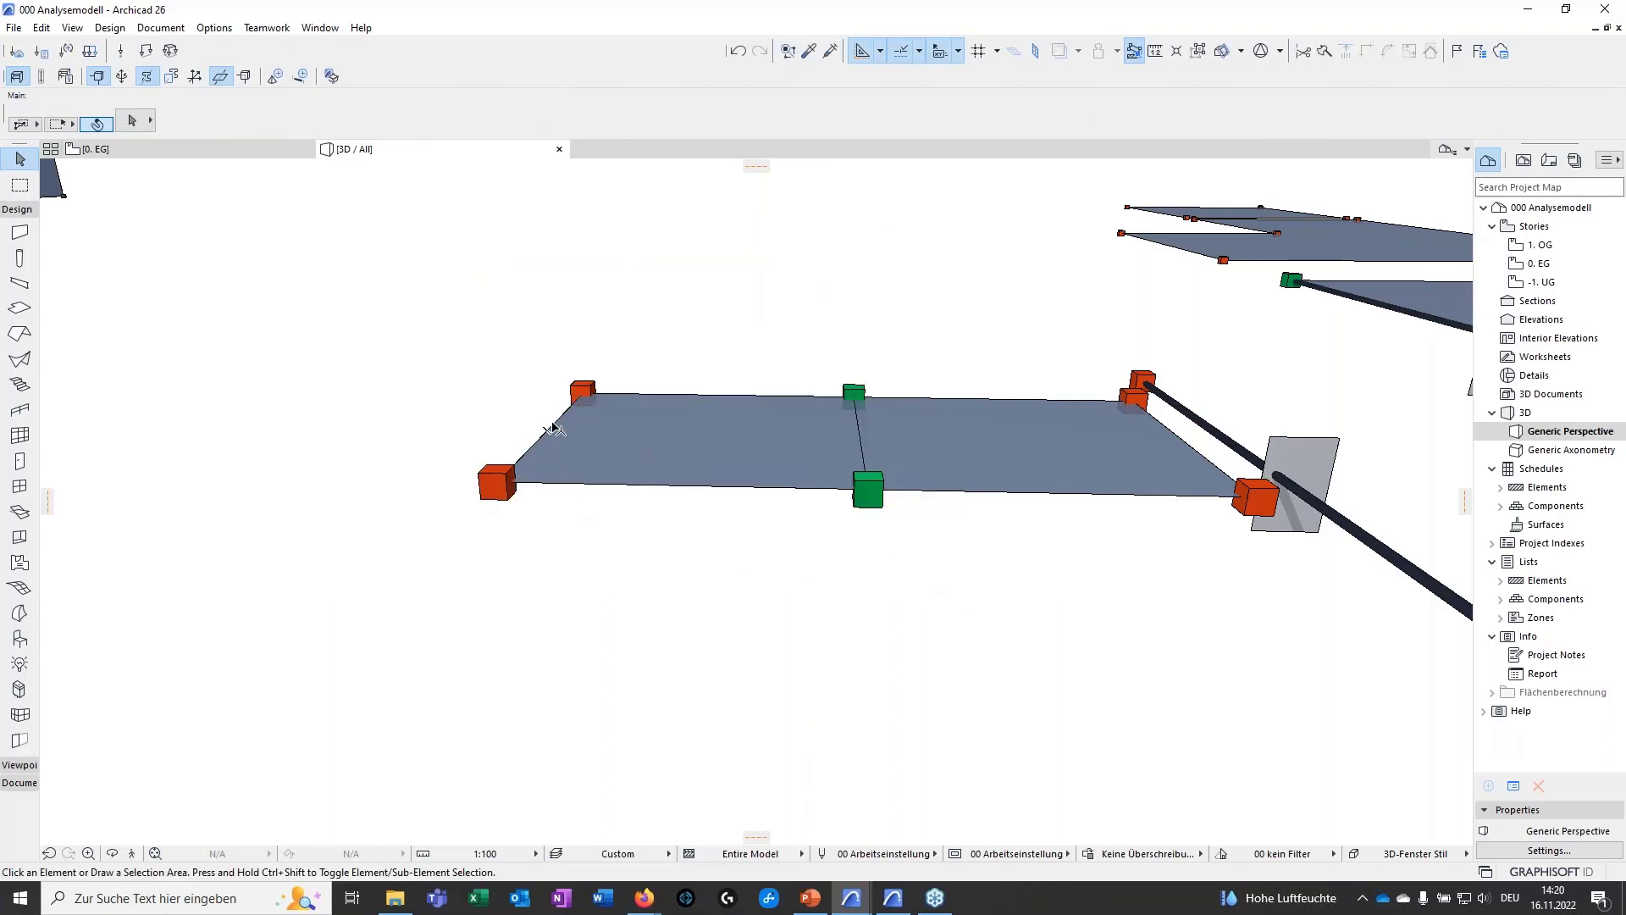
left_click(736, 395)
key("Escape")
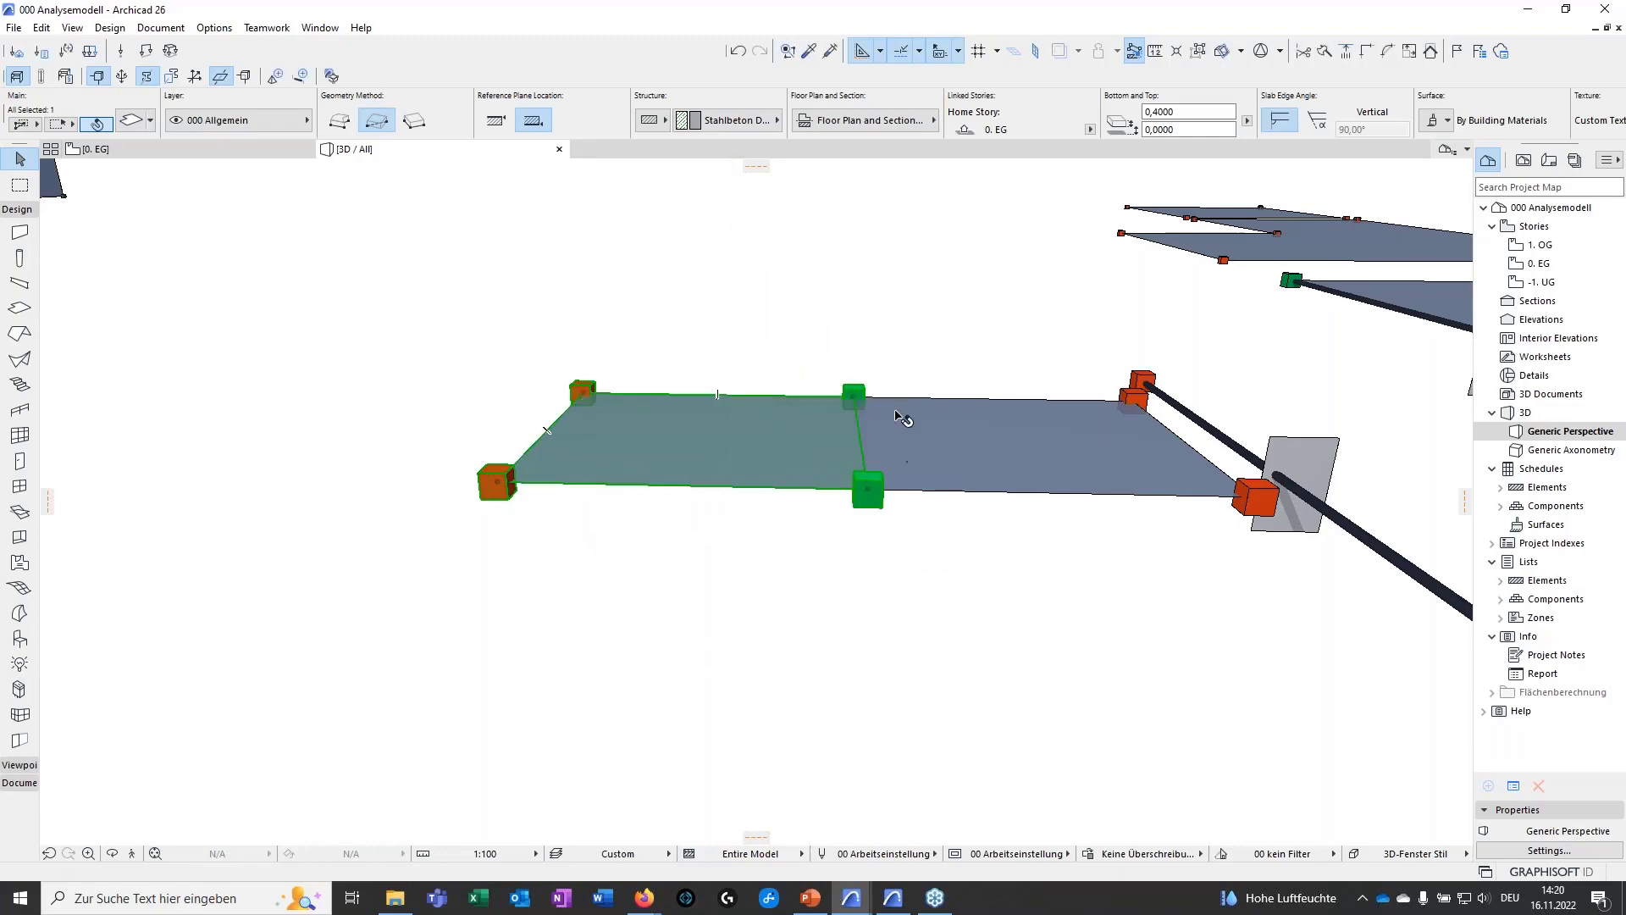
key("Escape")
- Examine the analytical axis of the single beam and the axes of the multi-segment beam and columns against their physical outlines
middle_click_drag(1085, 496, 735, 518)
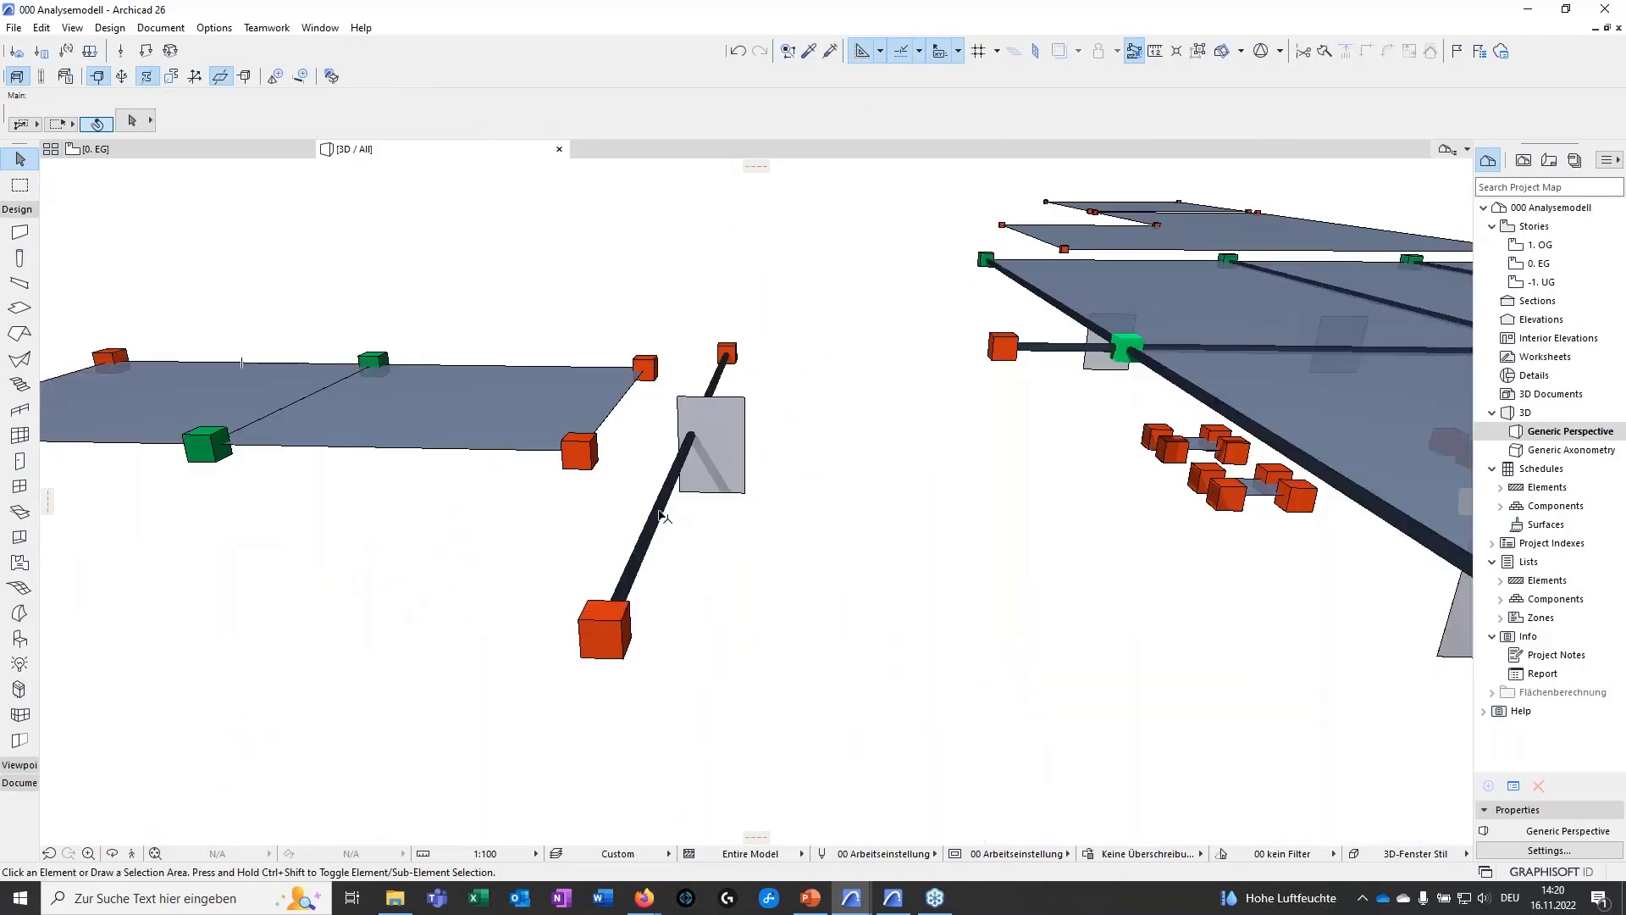
left_click(661, 515)
middle_click_drag(735, 582, 787, 562, "shift")
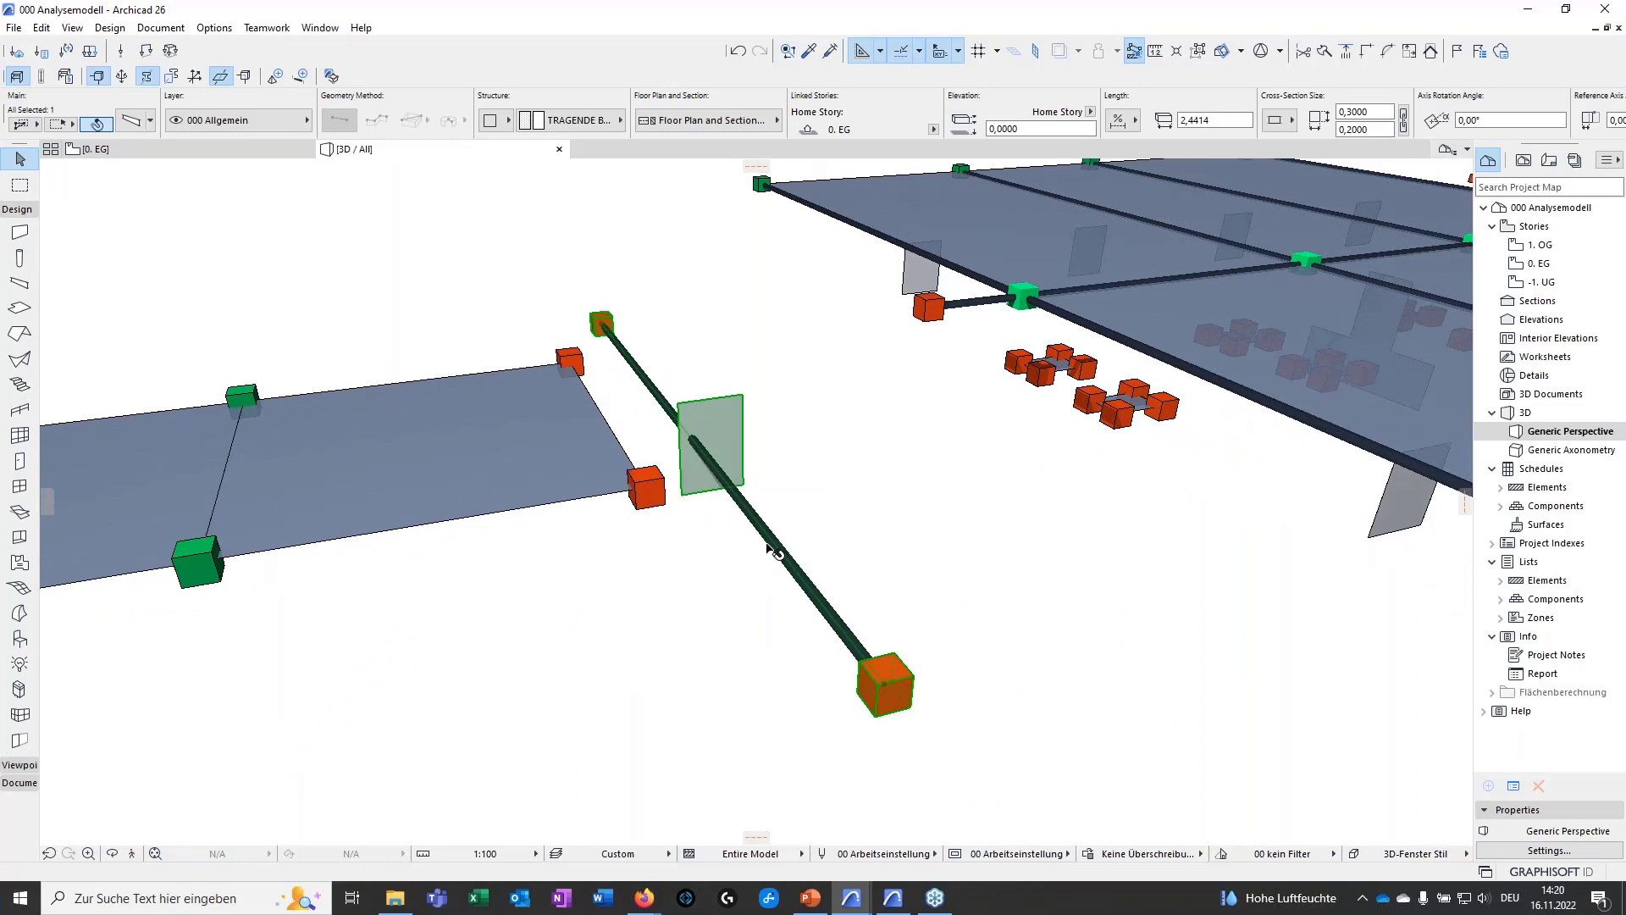
middle_click_drag(813, 621, 592, 508, "shift")
middle_click_drag(472, 501, 424, 508, "shift")
middle_click_drag(563, 563, 621, 593, "shift")
middle_click_drag(623, 537, 767, 566, "shift")
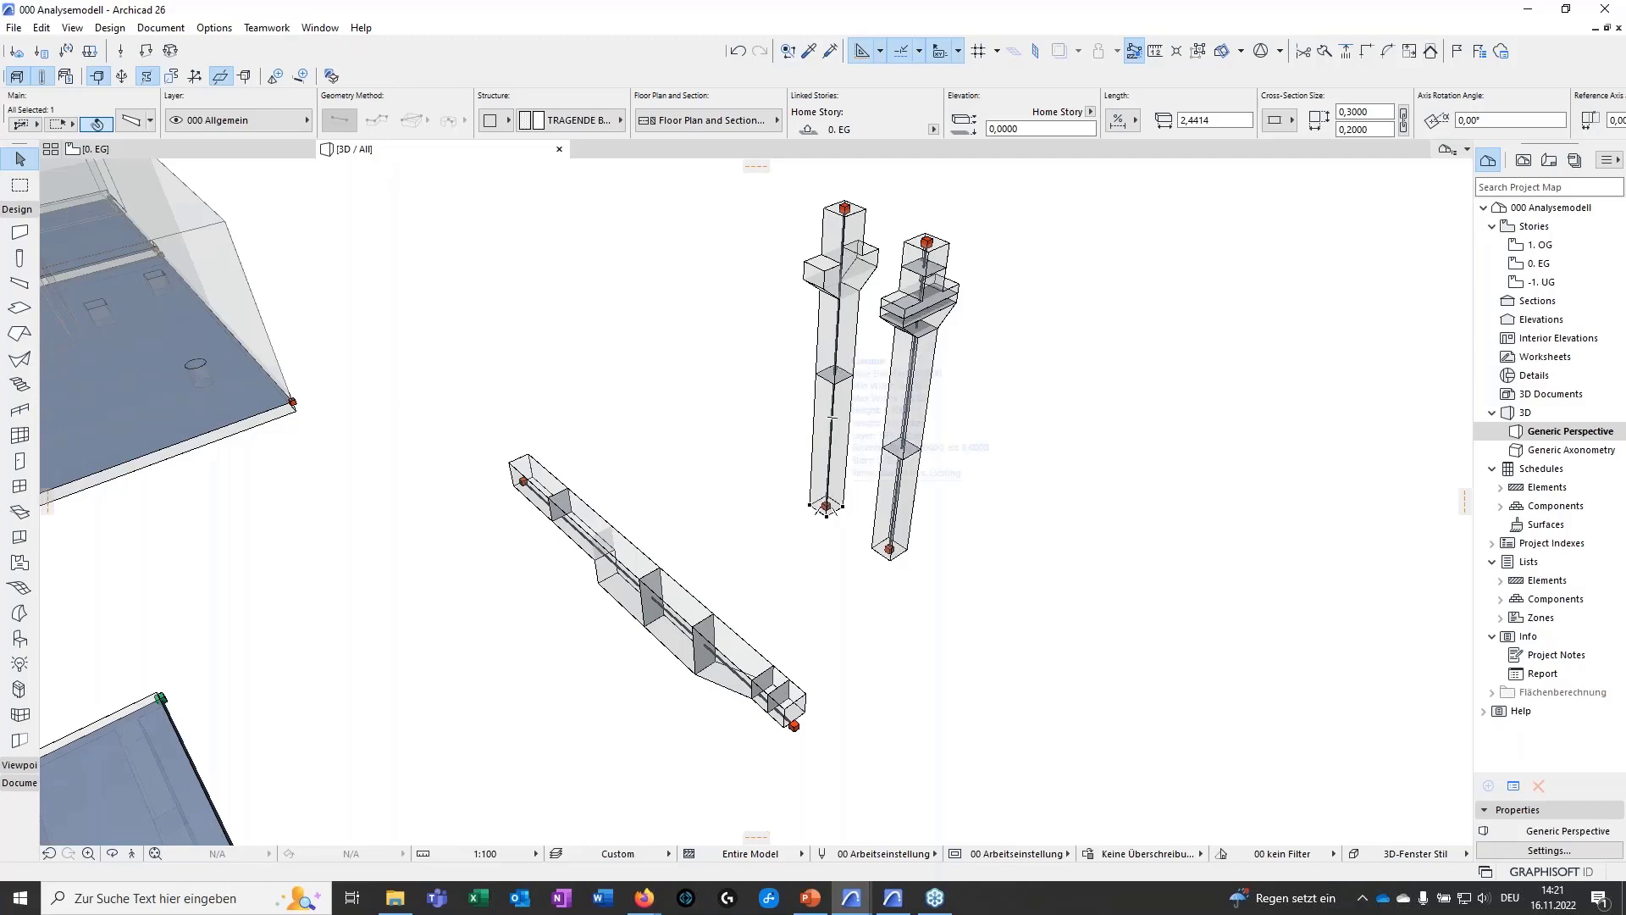
middle_click_drag(835, 504, 766, 660, "shift")
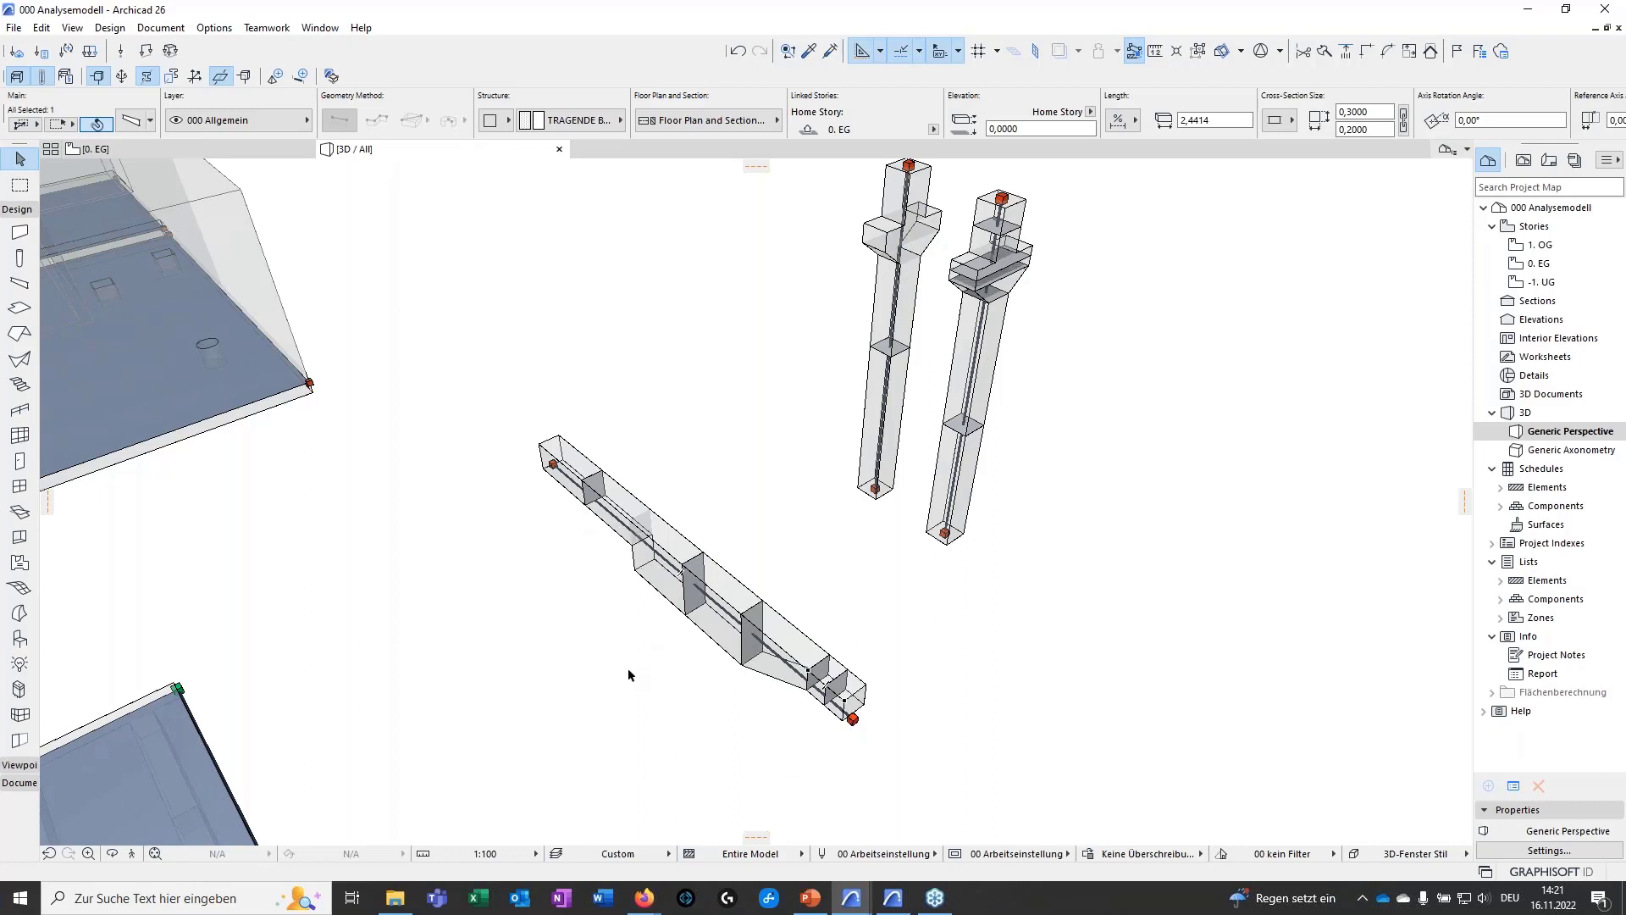
middle_click_drag(628, 678, 734, 637, "shift")
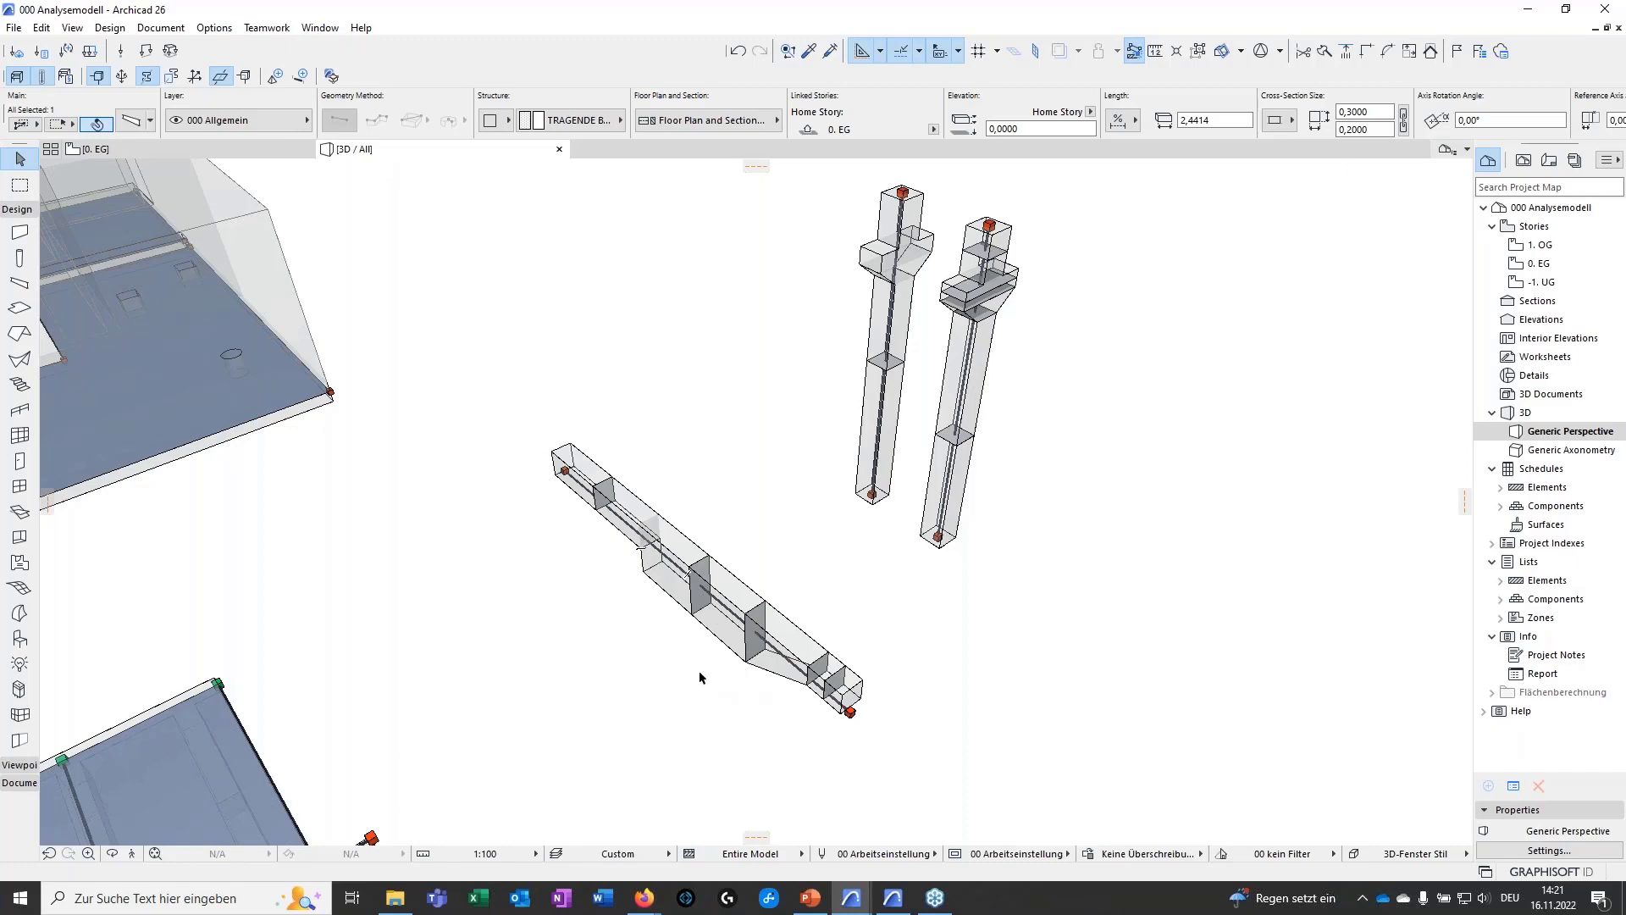
scroll(584, 580, "down", 3)
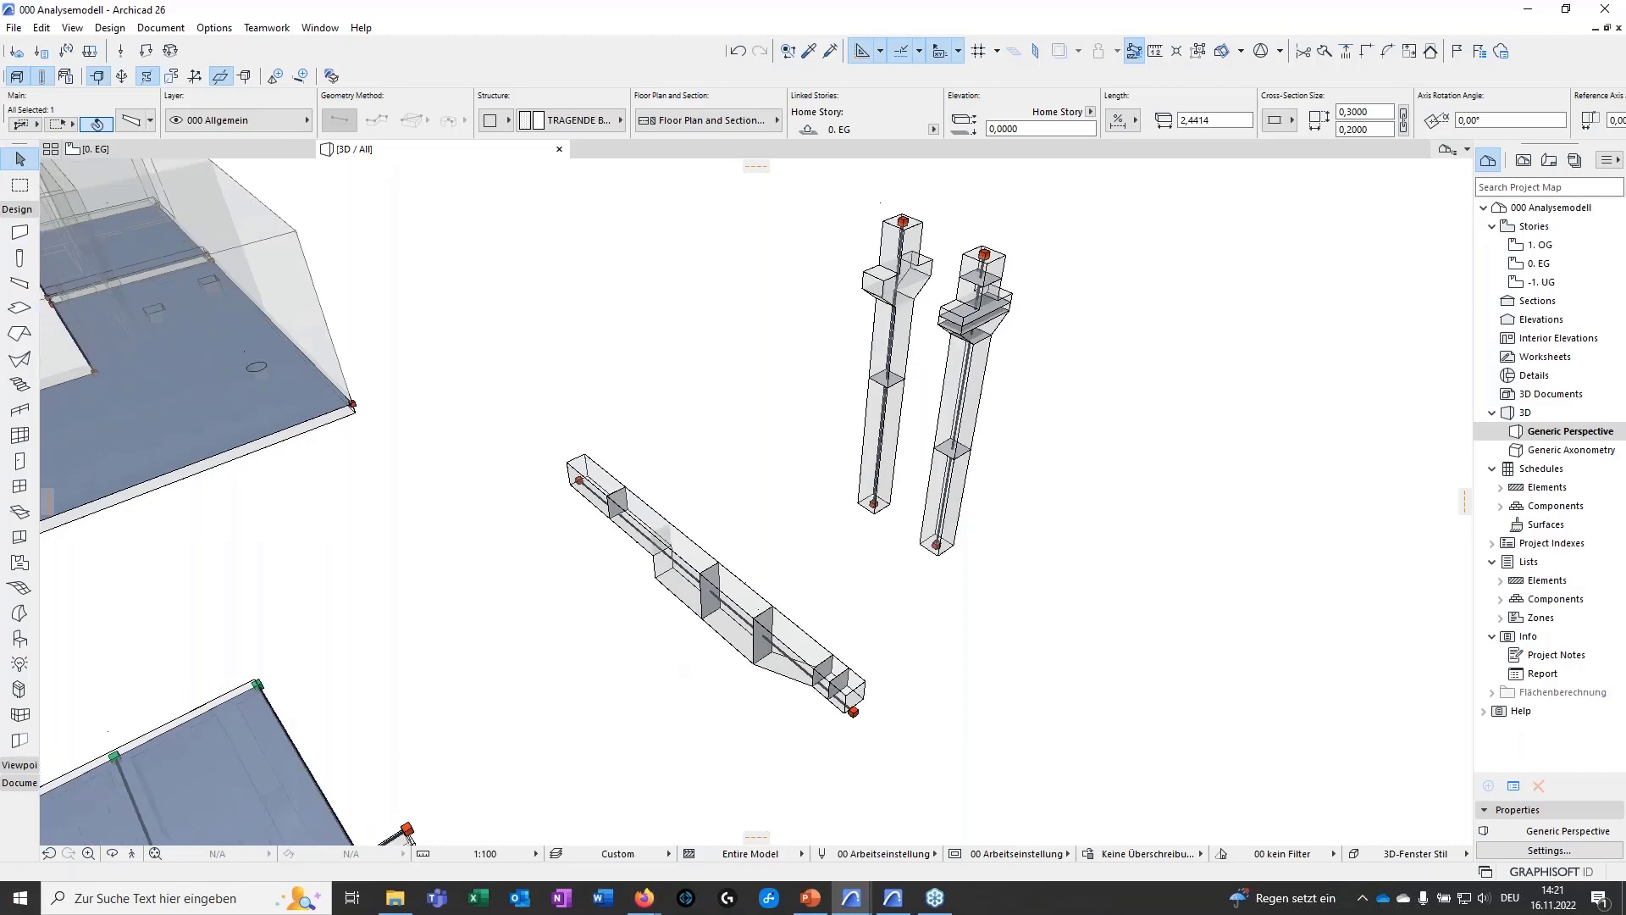
- Generate the live loads from the zones above the slabs and inspect the resulting load areas
middle_click_drag(554, 574, 1288, 715)
middle_click_drag(506, 590, 728, 661, "shift")
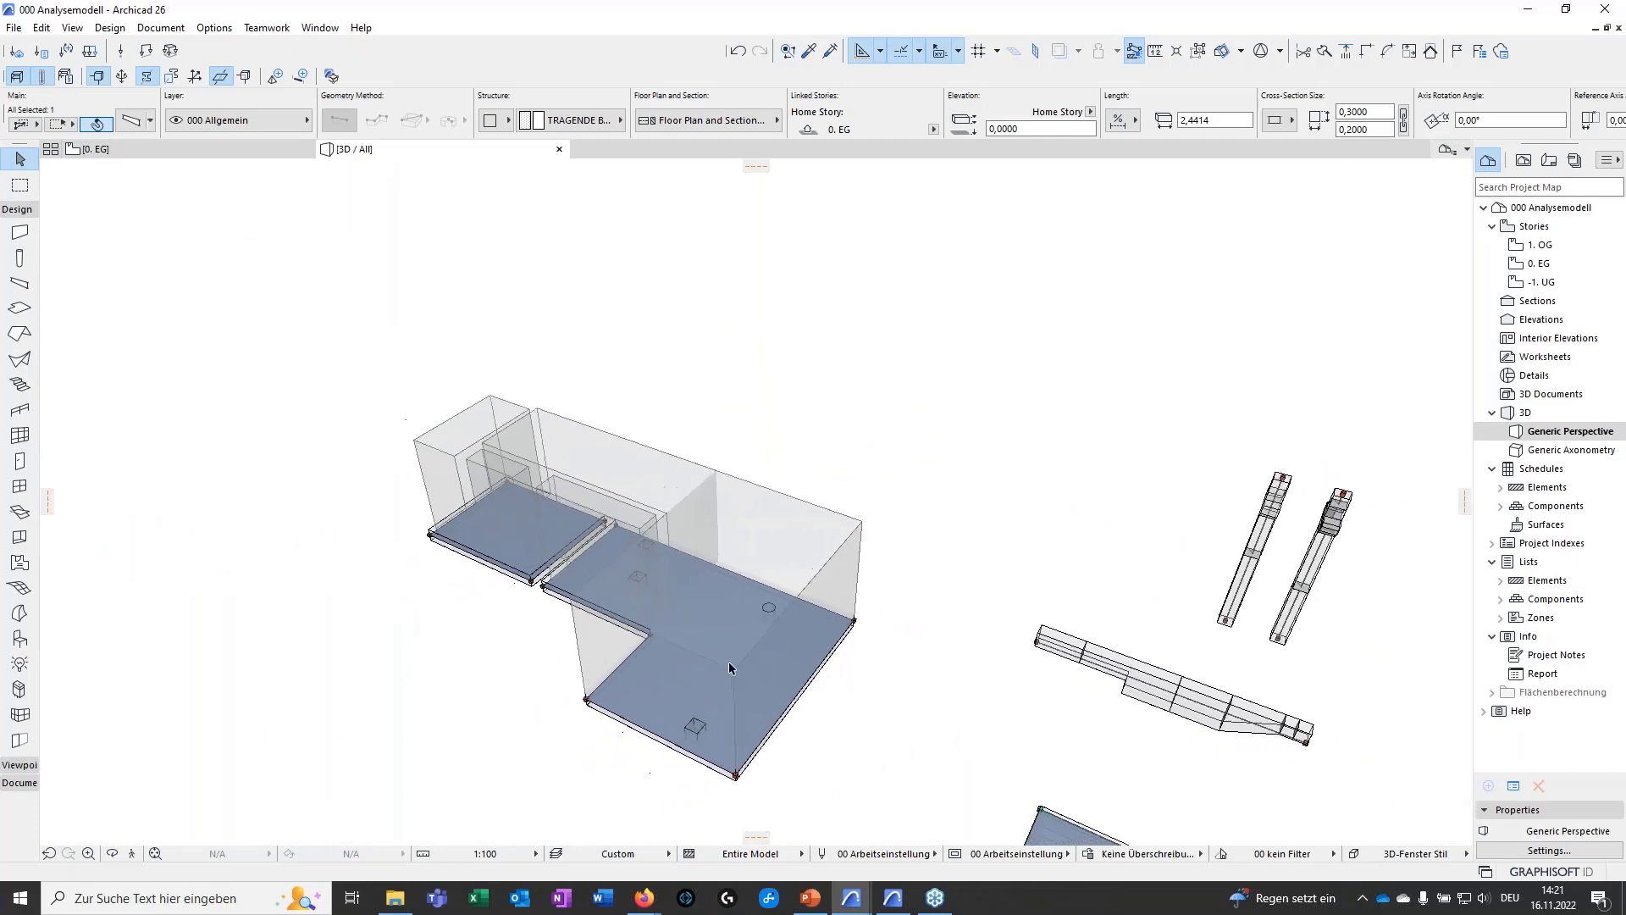
scroll(608, 689, "up", 4)
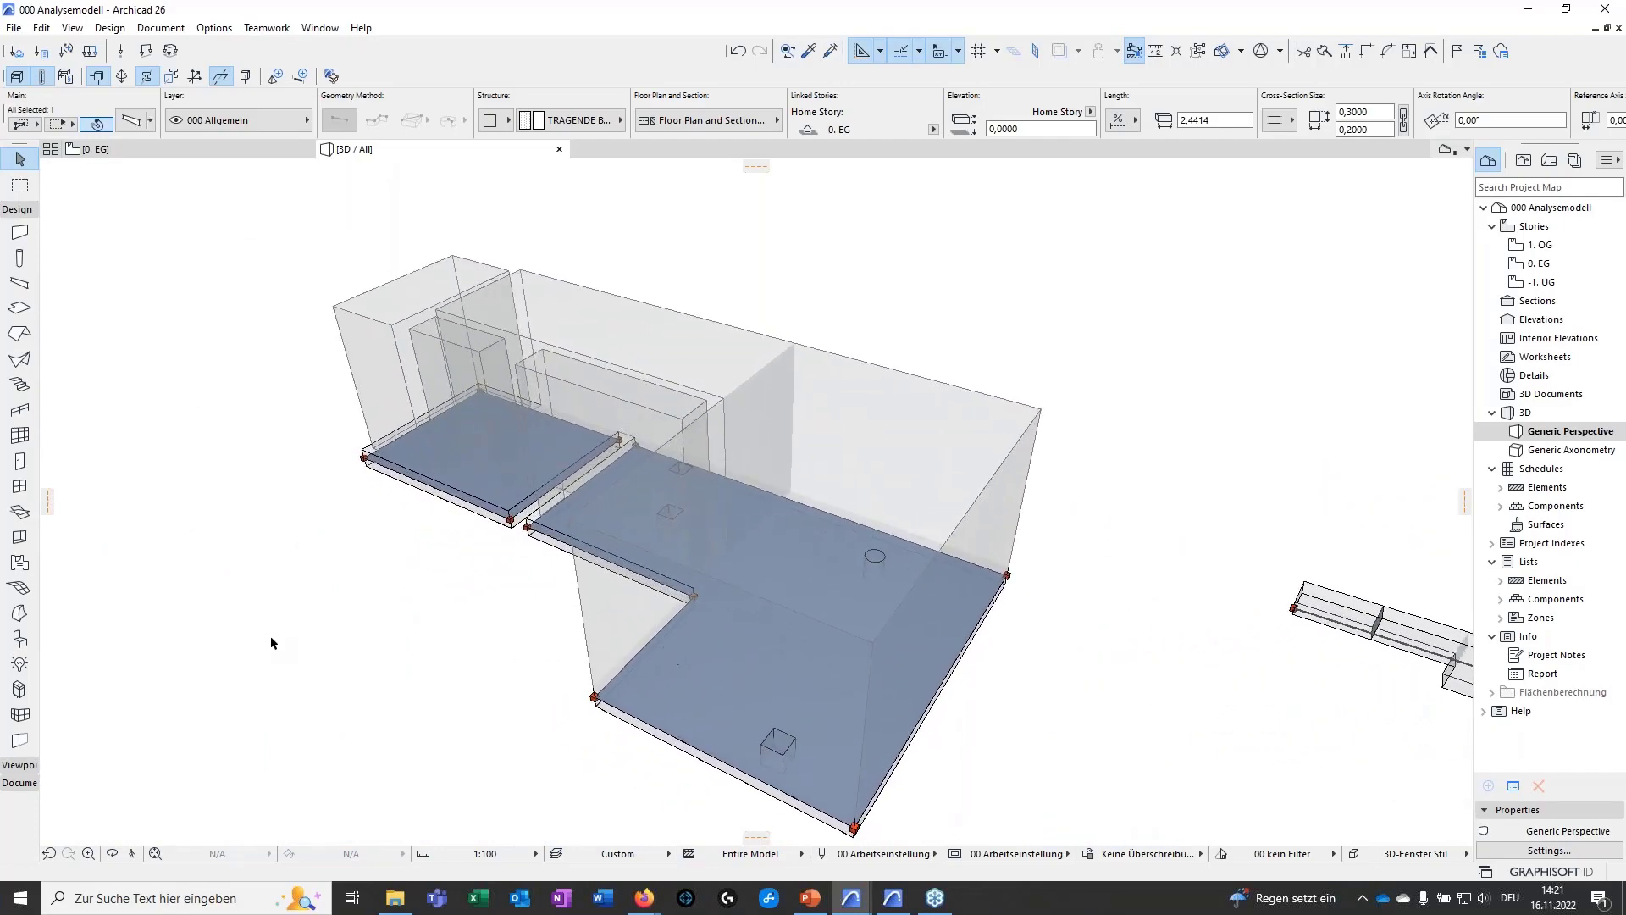
left_click(308, 636)
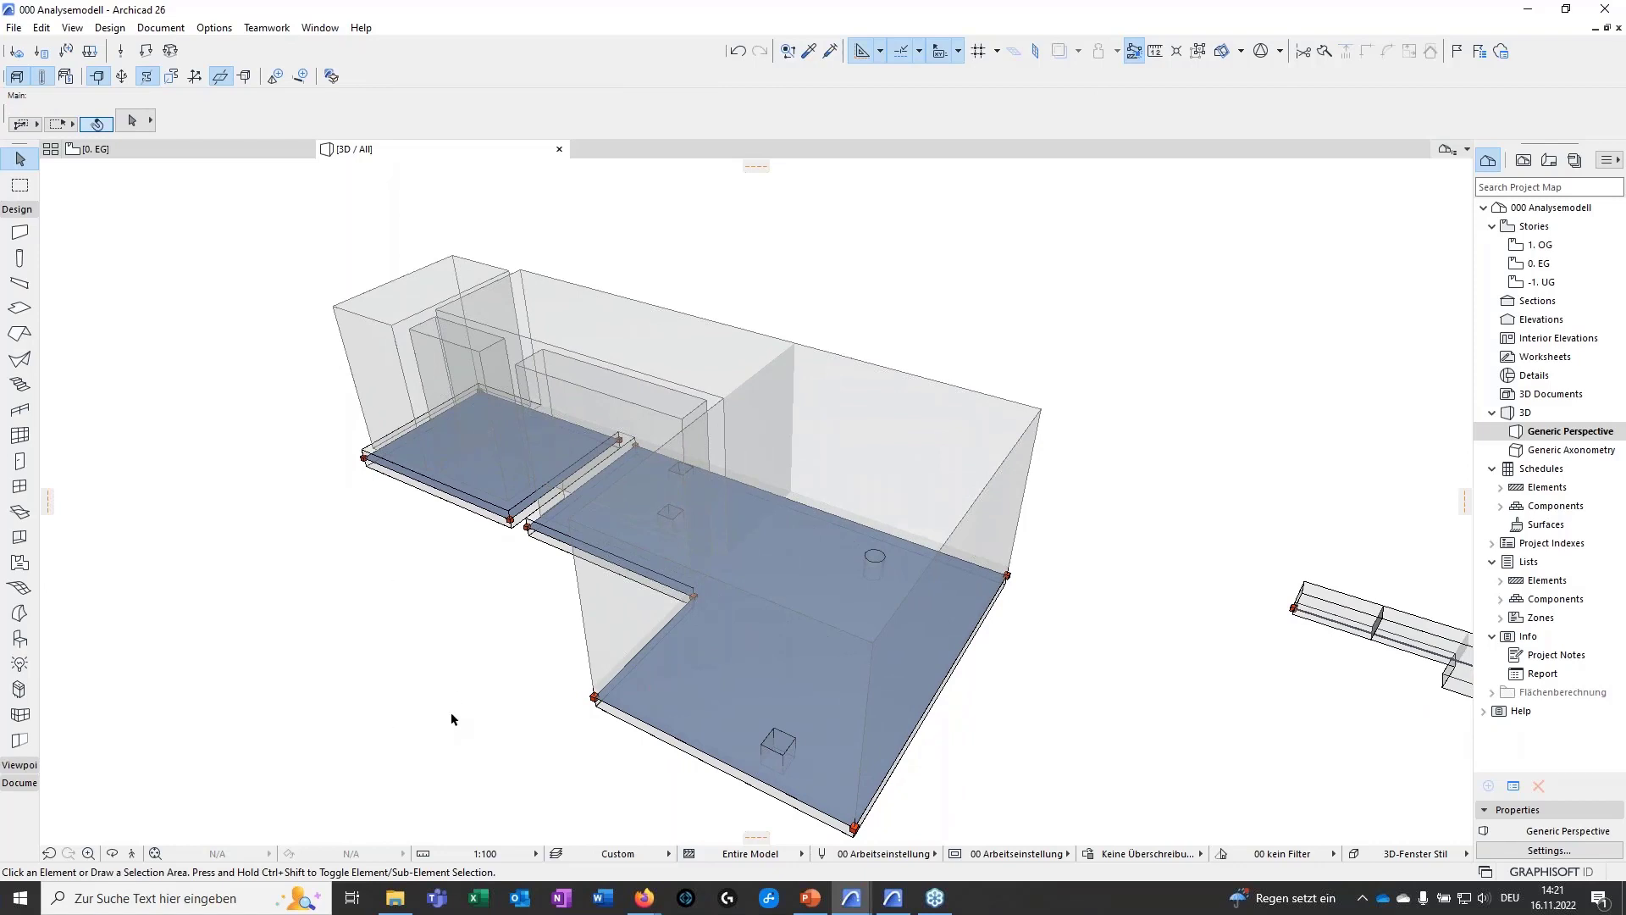
middle_click_drag(461, 704, 511, 556, "shift")
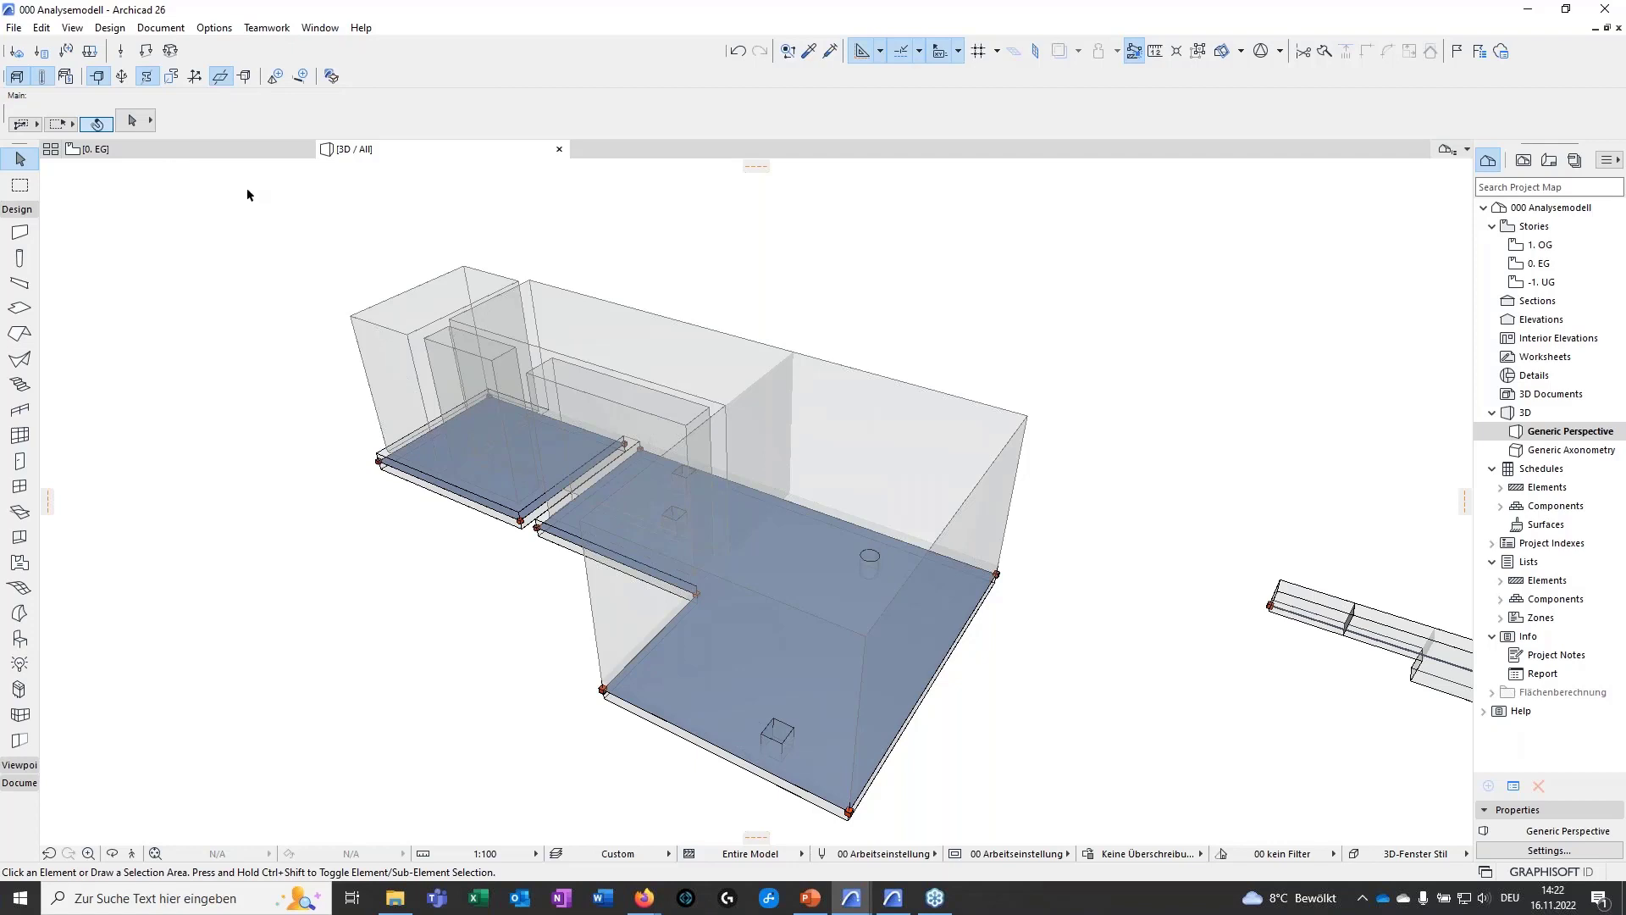
left_click(108, 28)
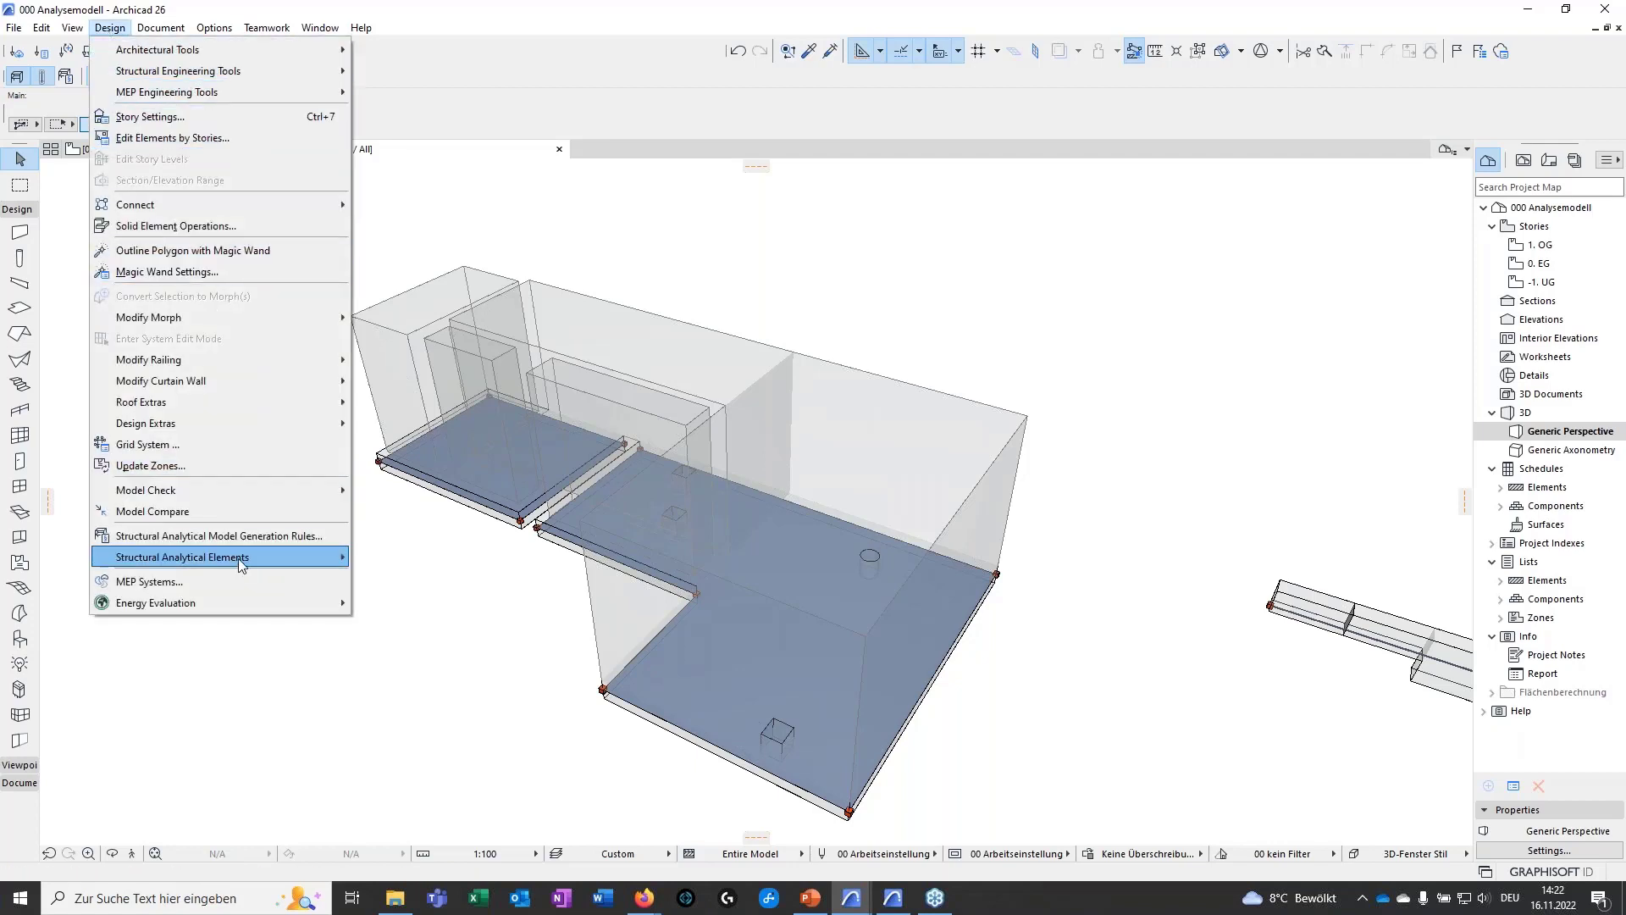
mouse_move(239, 557)
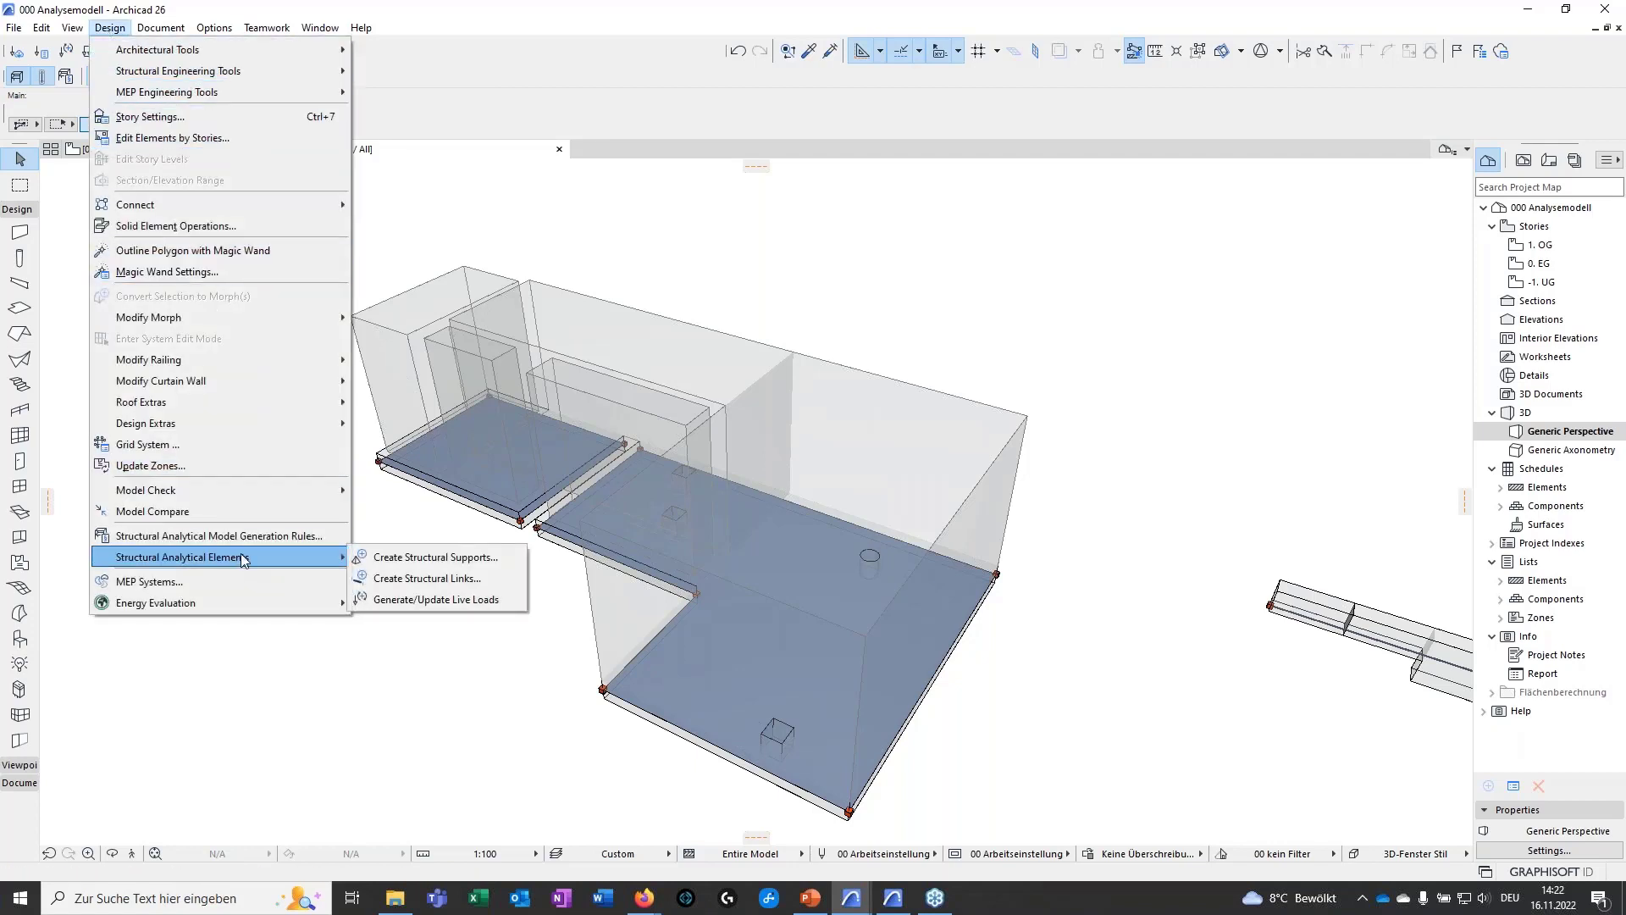
left_click(416, 601)
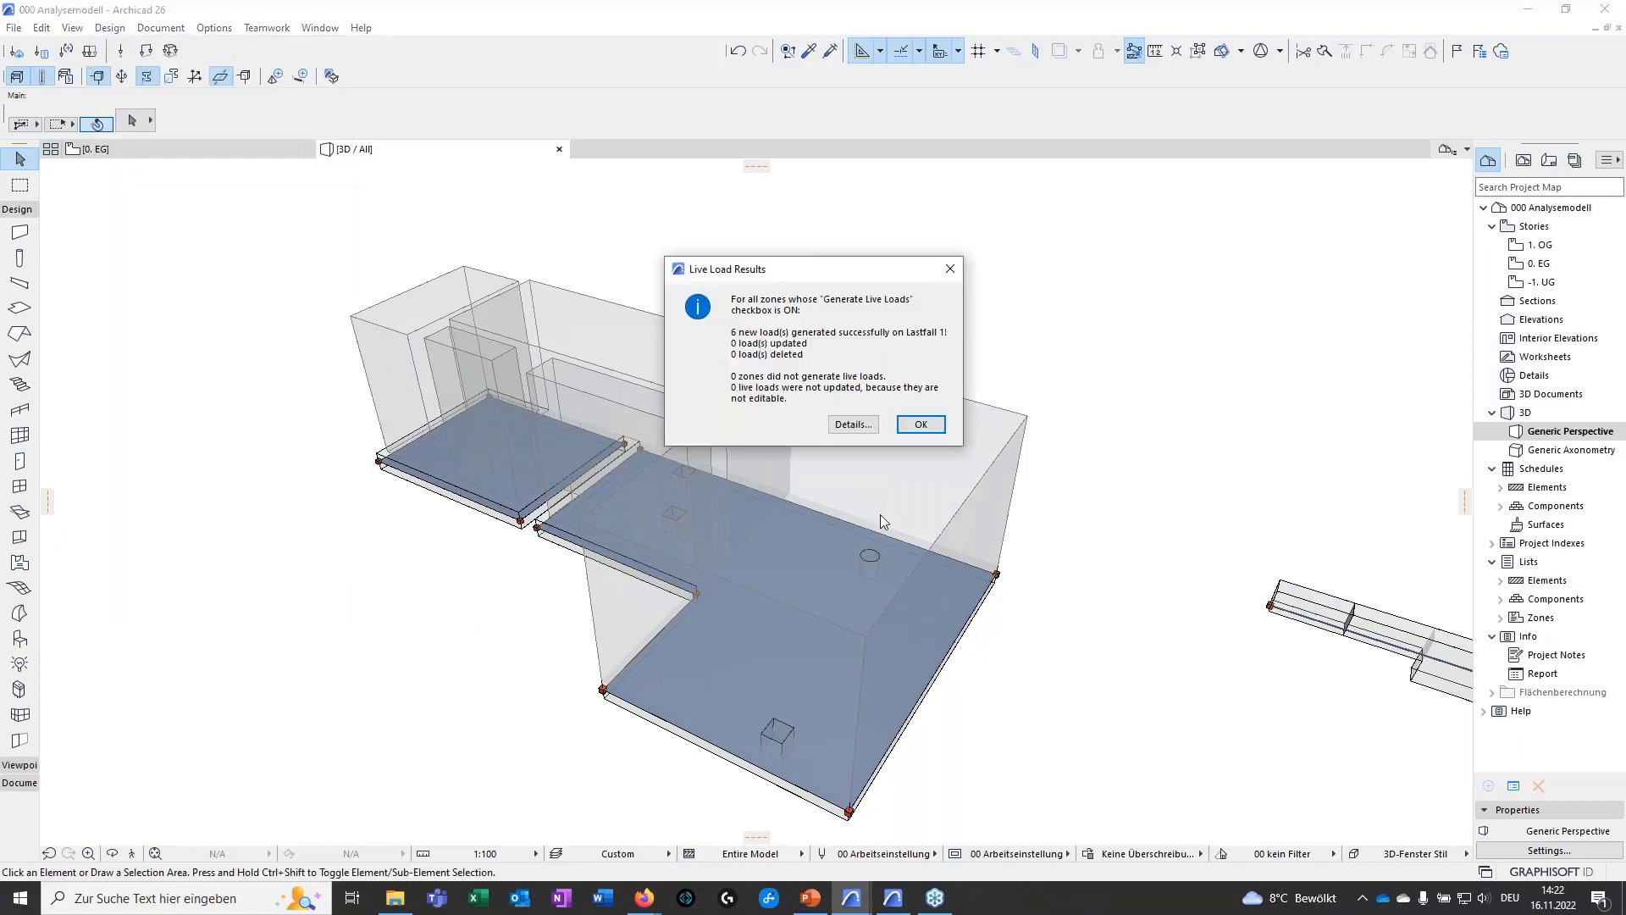
left_click(921, 424)
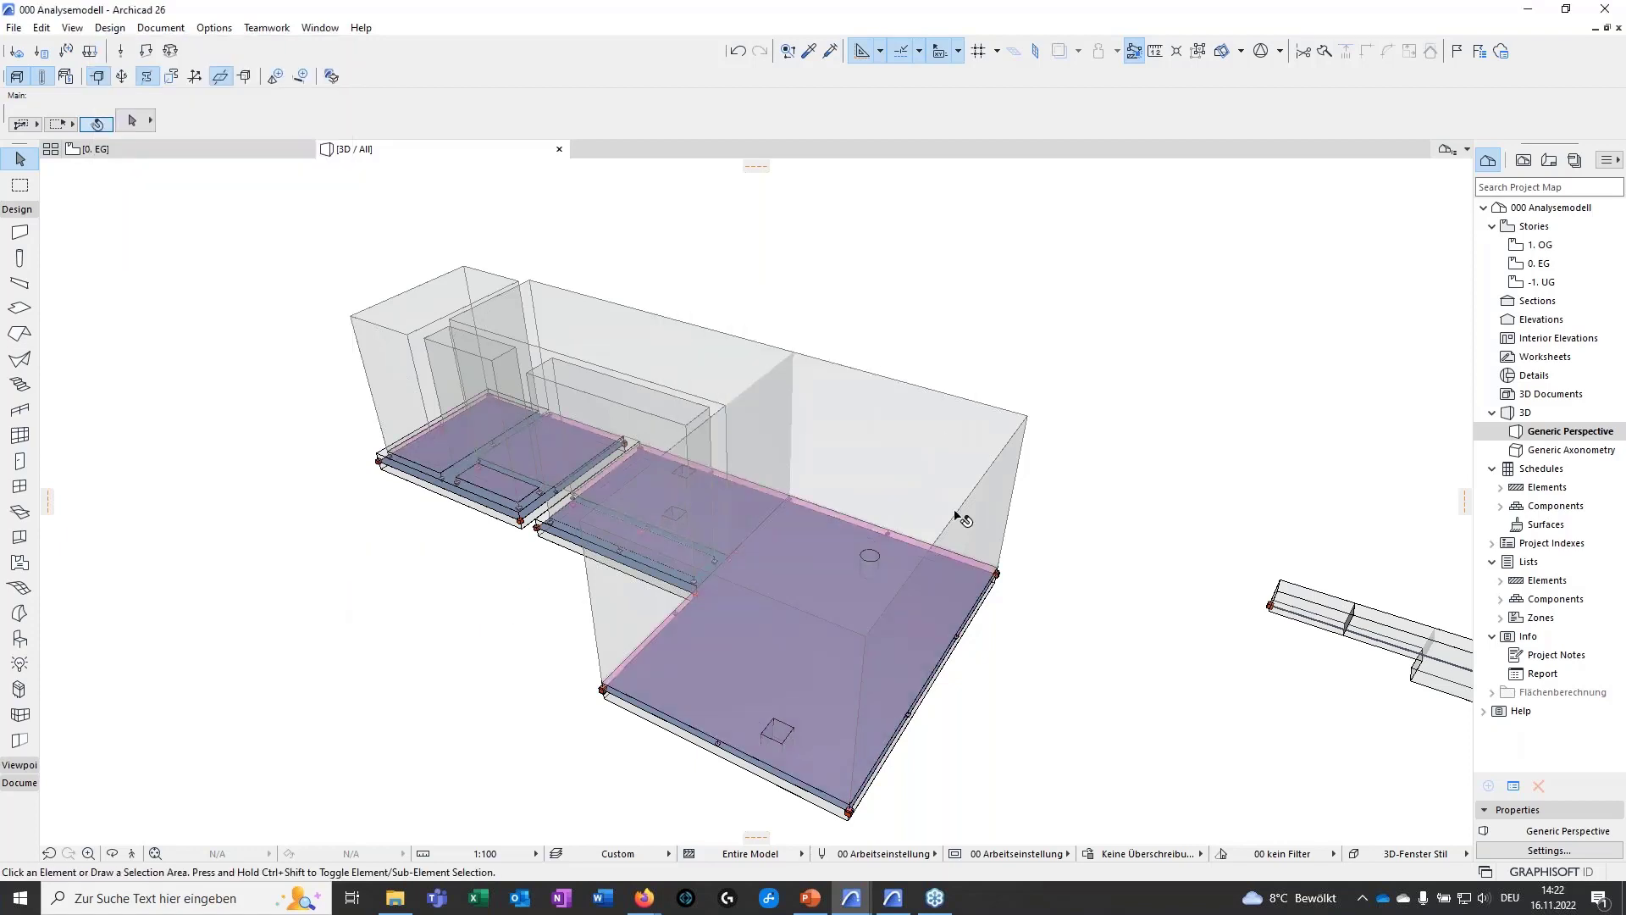
scroll(568, 716, "up", 3)
scroll(599, 701, "up", 2)
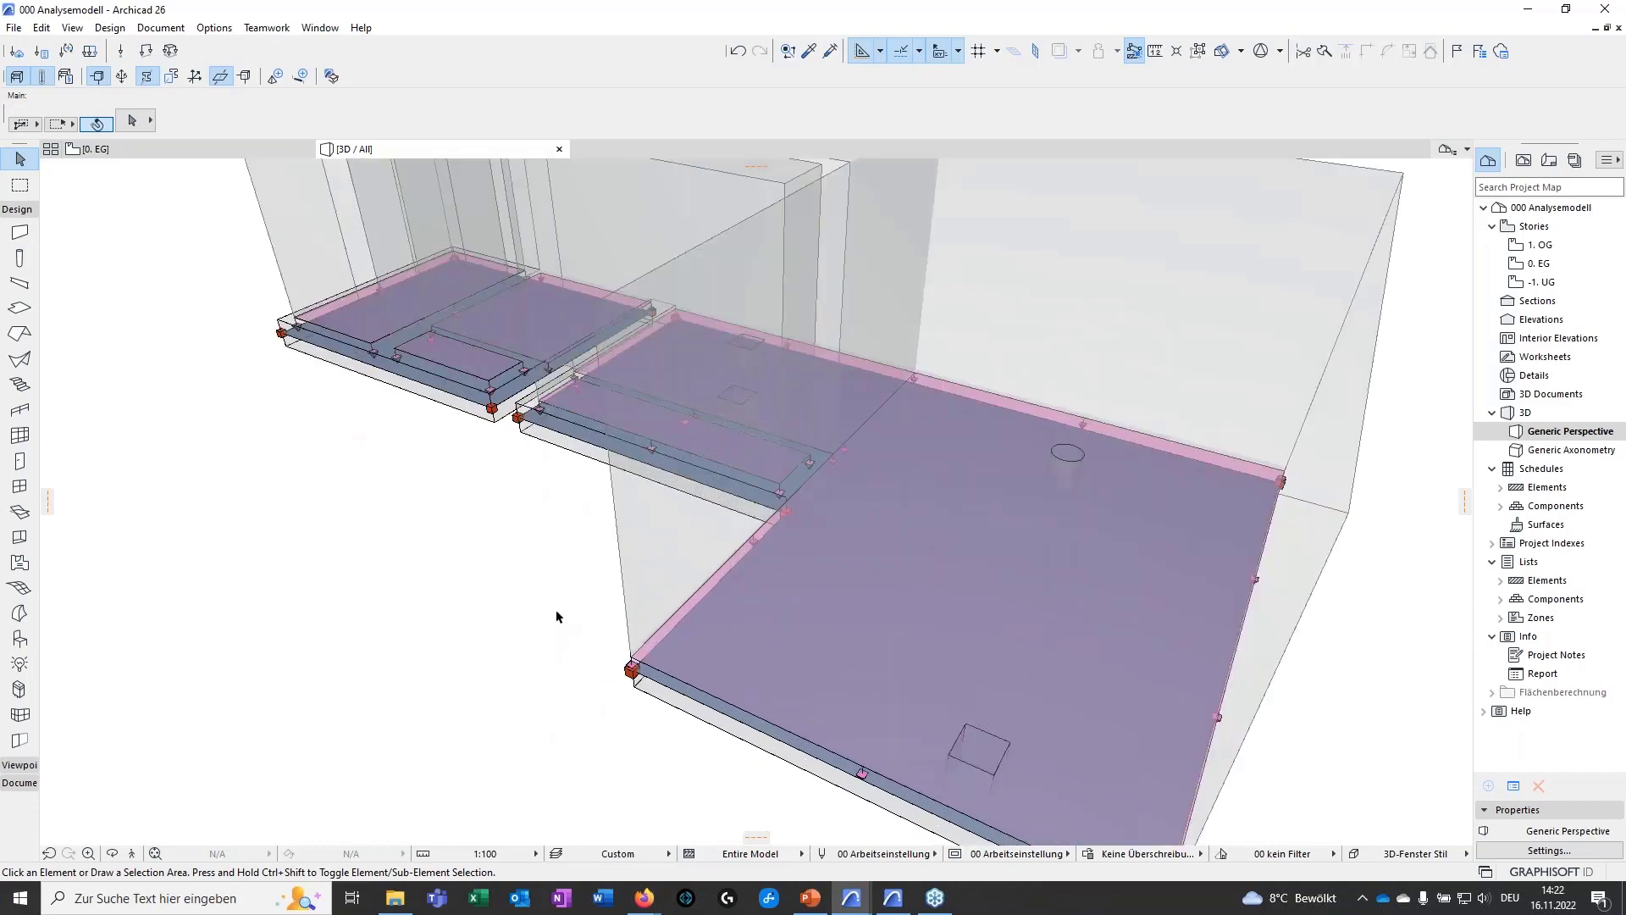
middle_click_drag(442, 623, 439, 623)
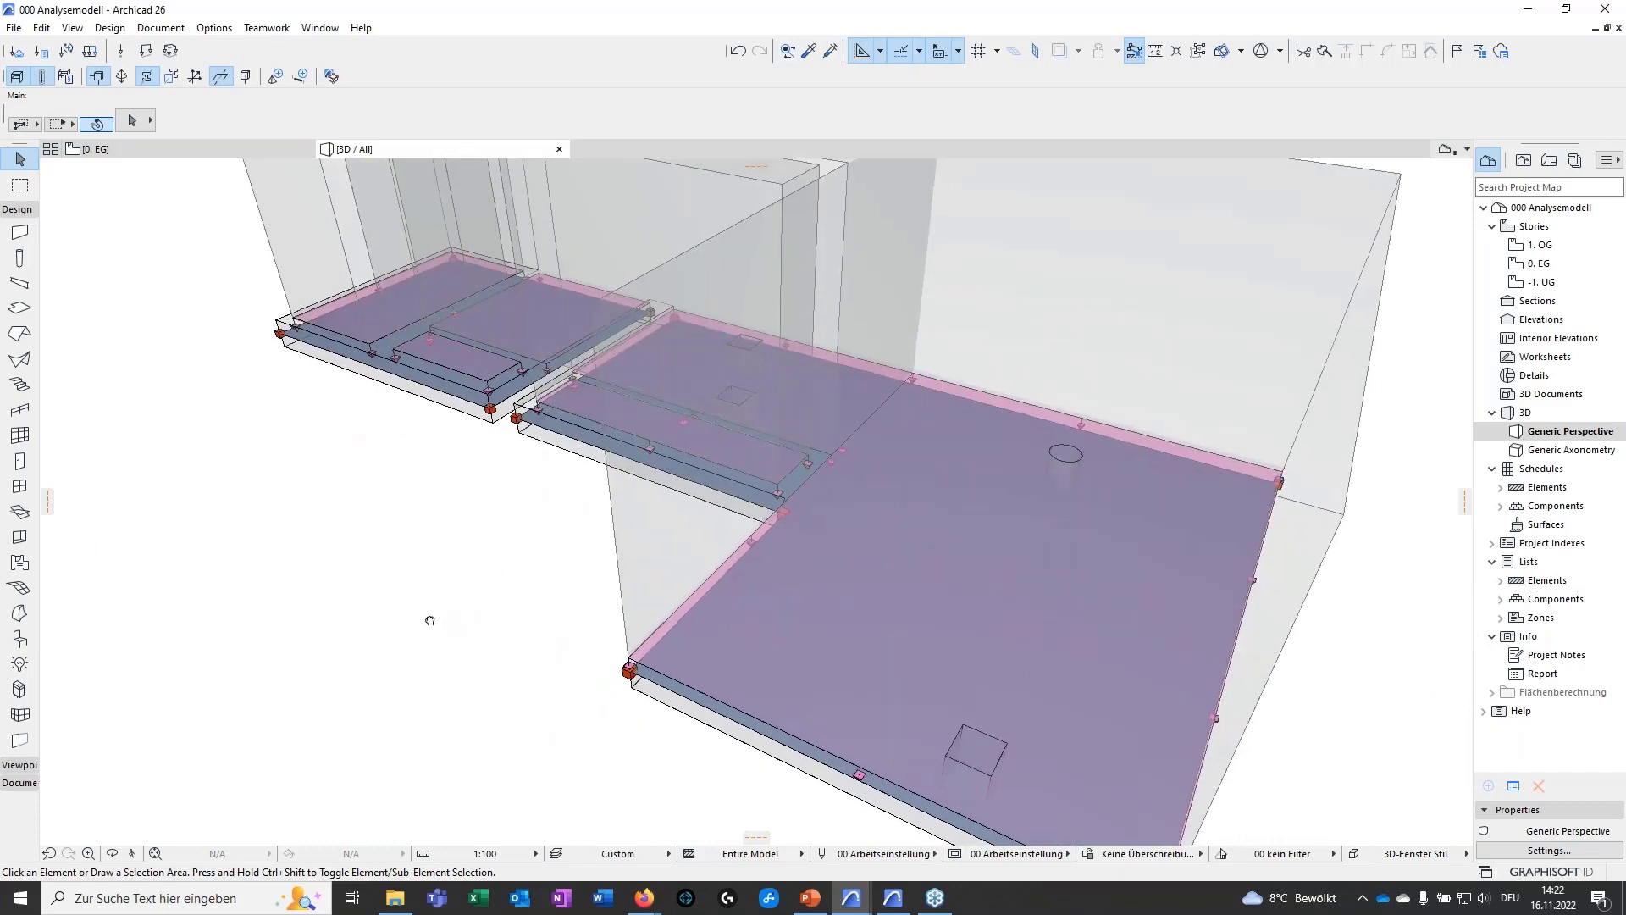
scroll(440, 618, "down", 3)
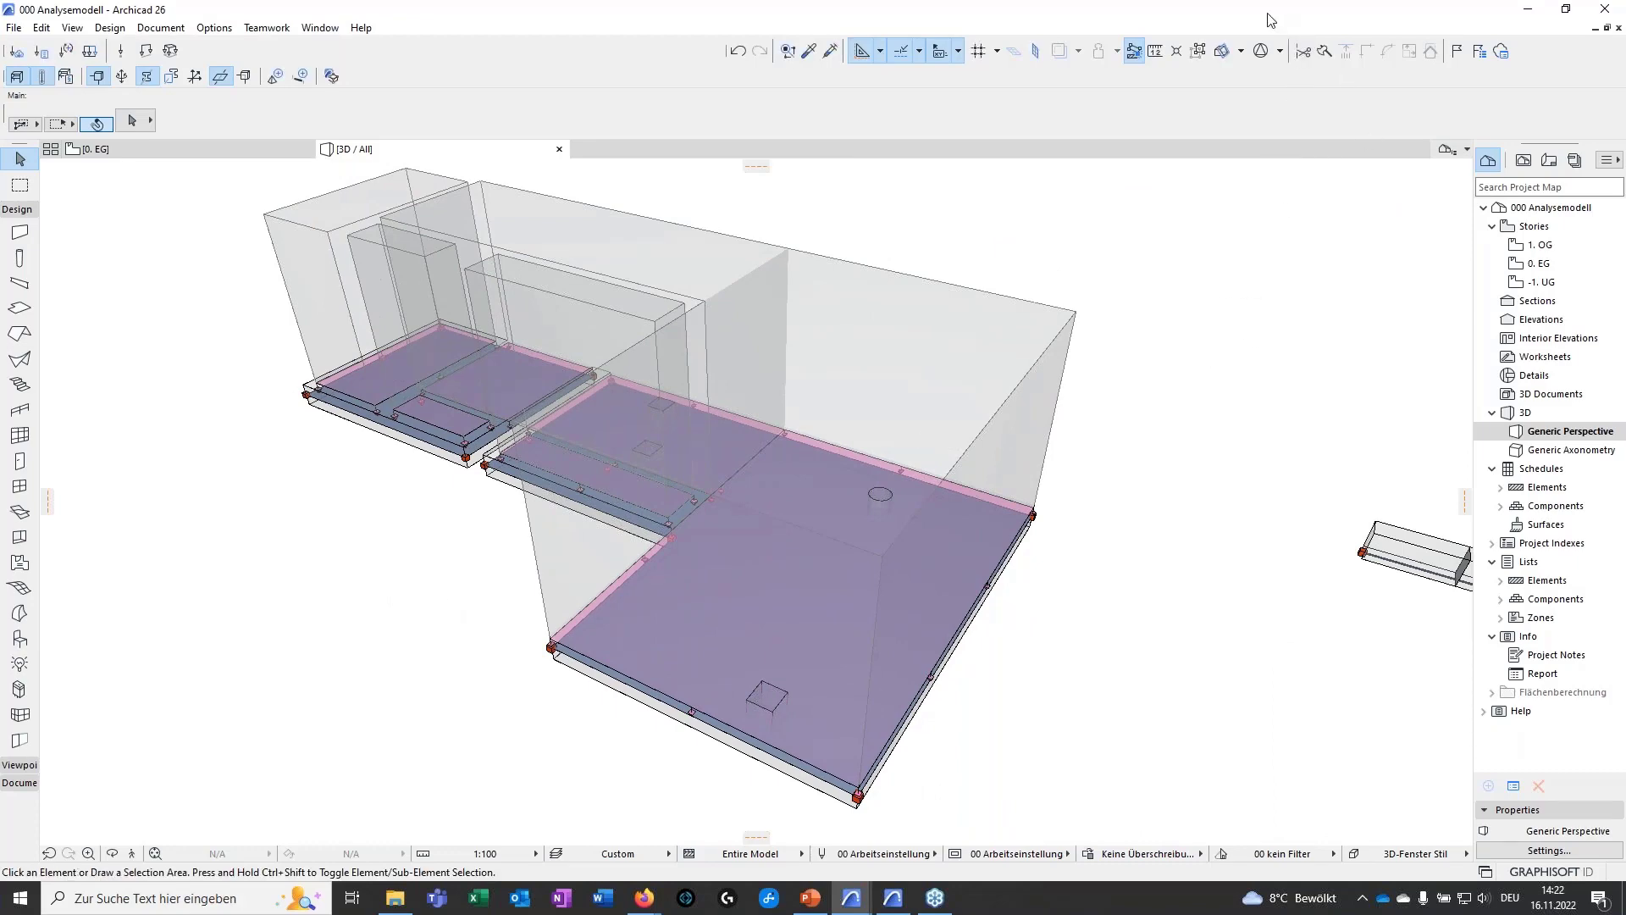
- Switch to the Archicad project Demohaus 26 002 and maximize its window
left_click(1528, 8)
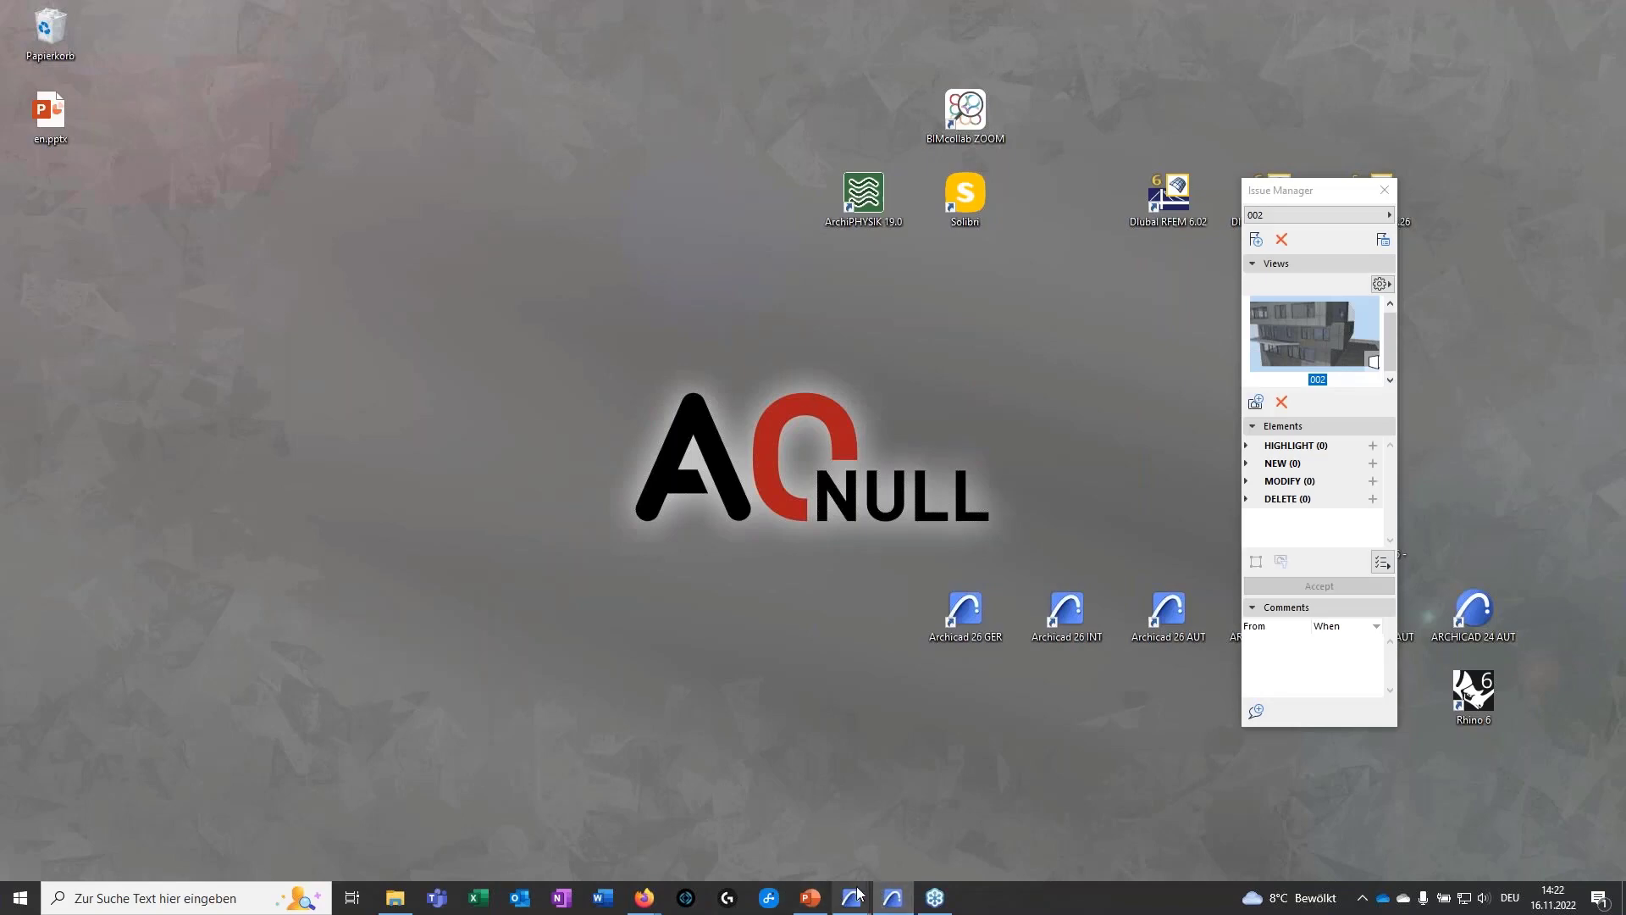
mouse_move(851, 897)
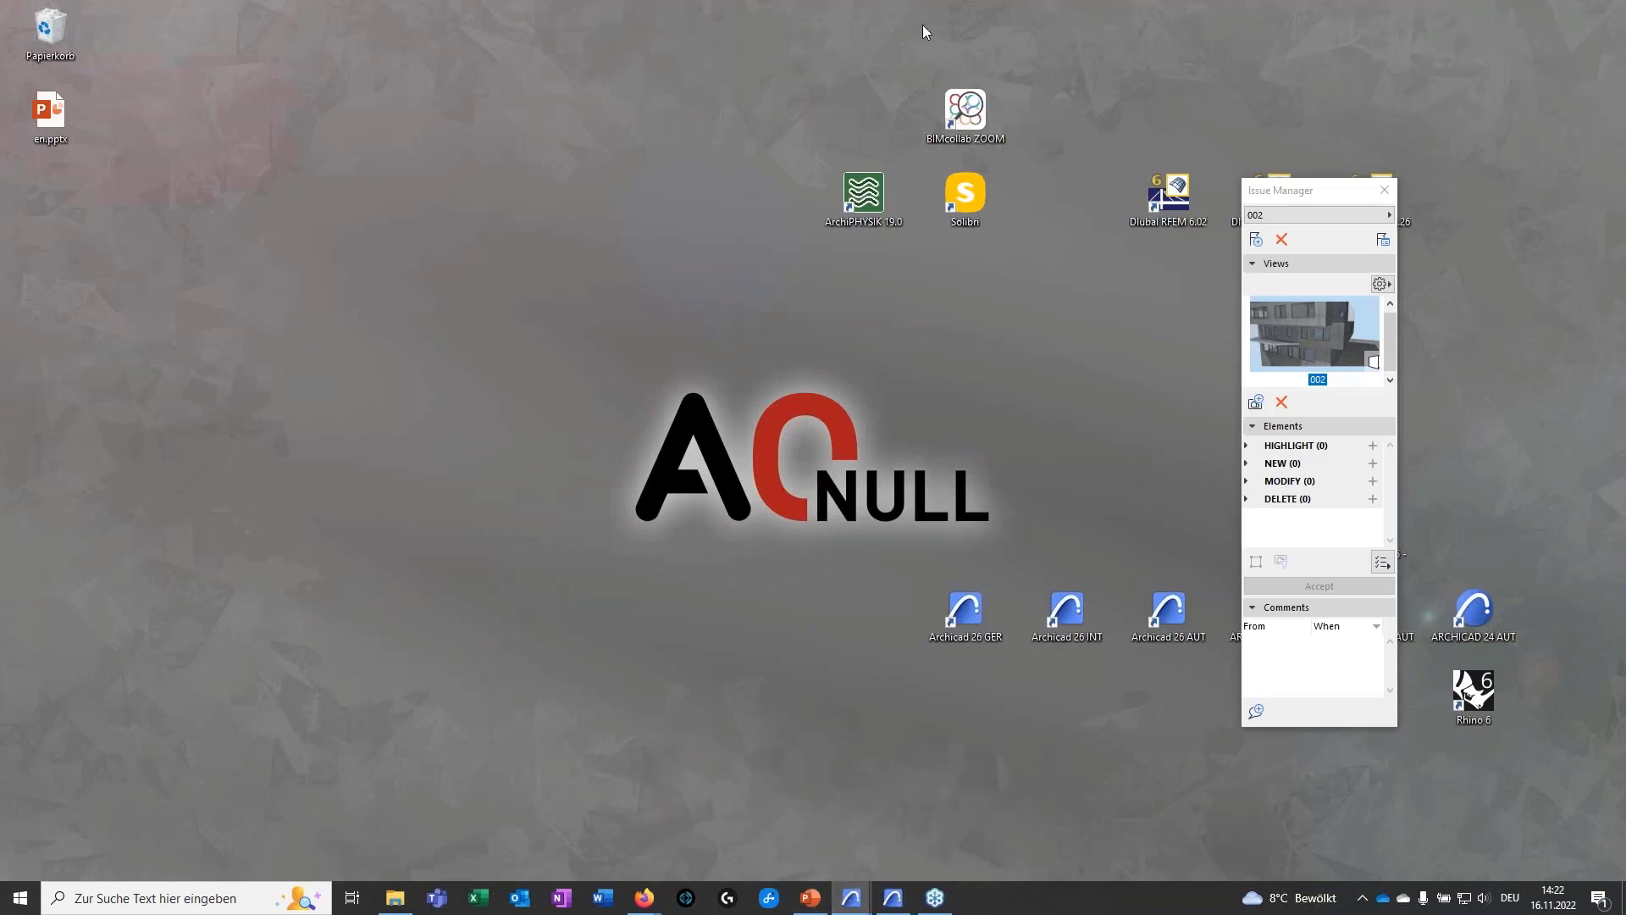
left_click_drag(922, 25, 864, 266)
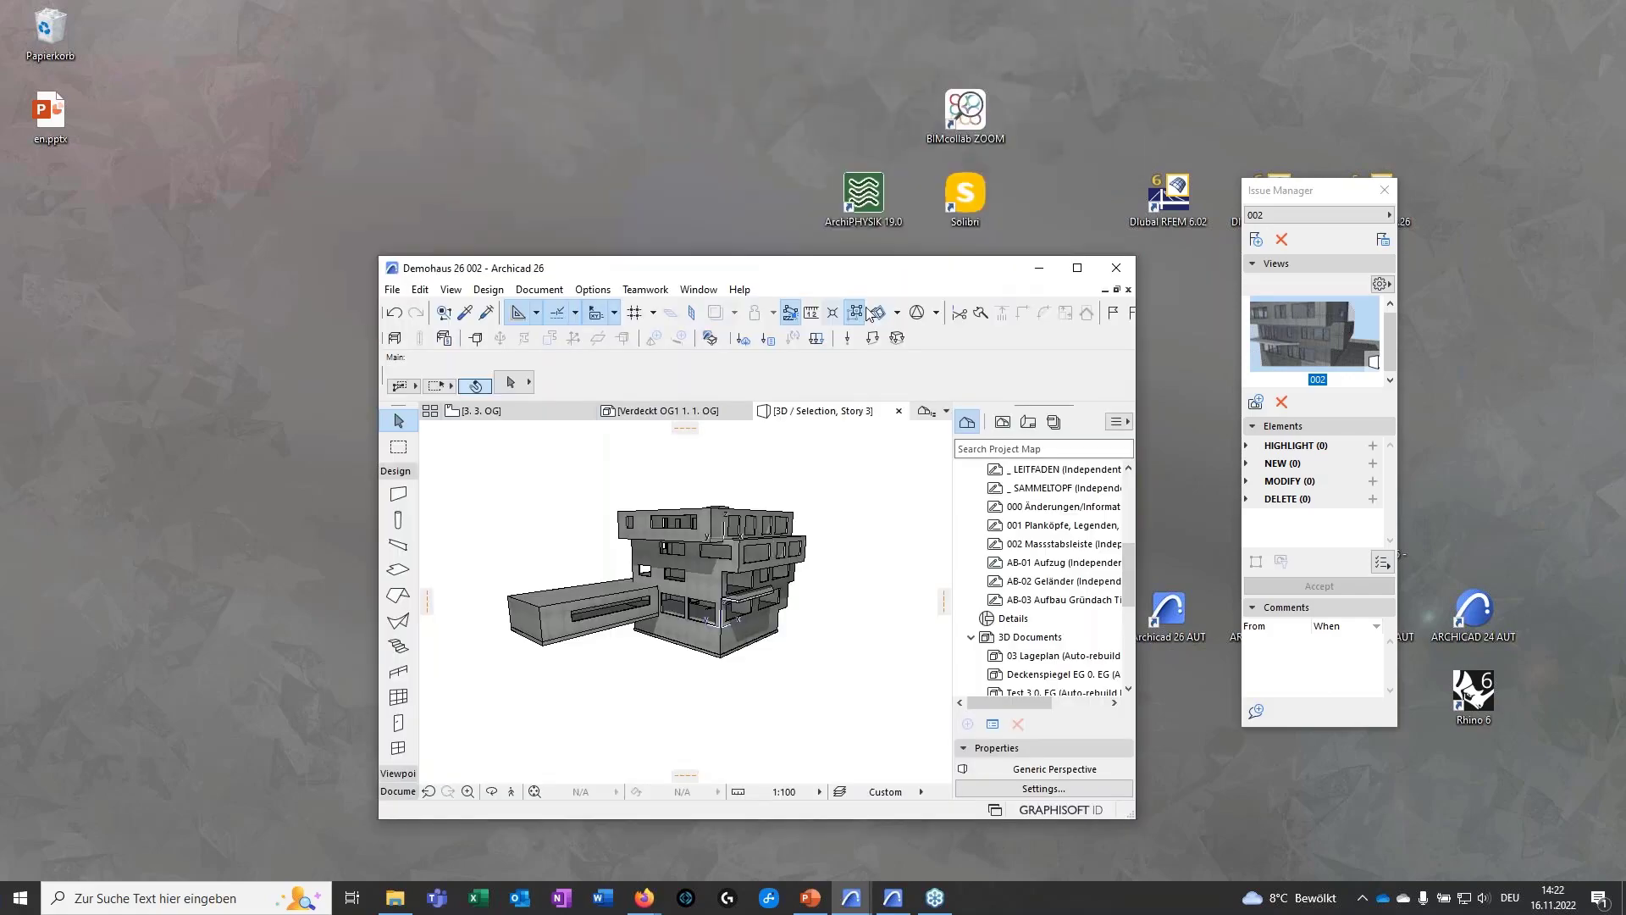
left_click(1085, 267)
- Inspect the building's load-bearing core in 3D and show its structural analytical model instead of the physical model
scroll(755, 399, "down", 2)
middle_click_drag(657, 497, 720, 592, "shift")
scroll(719, 597, "up", 3)
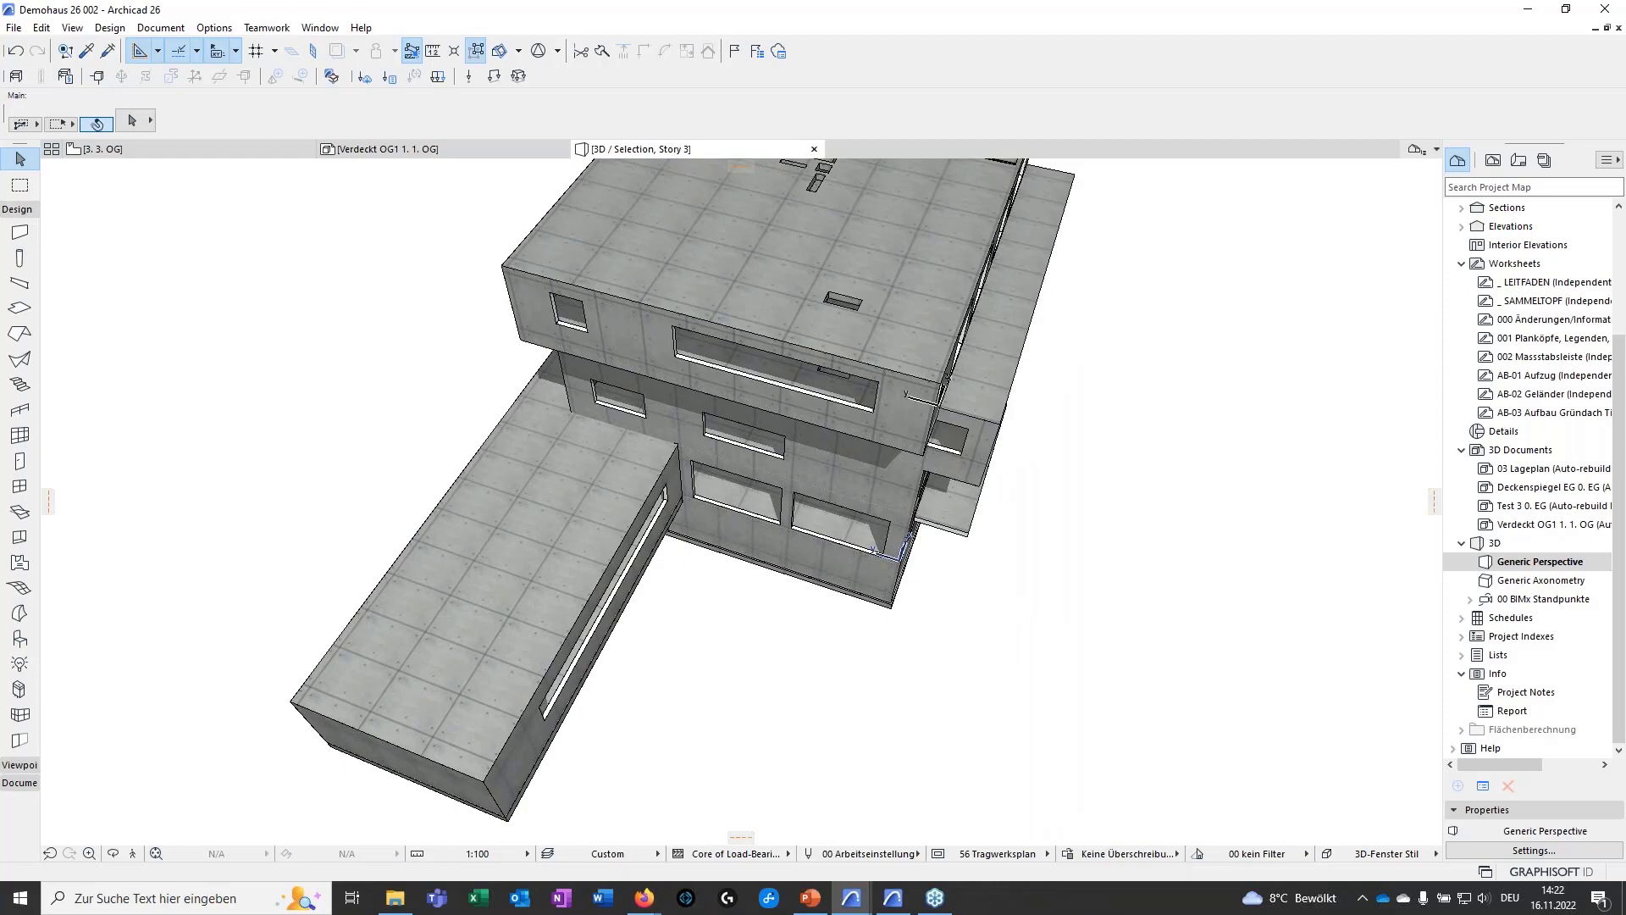
middle_click_drag(501, 385, 711, 341, "shift")
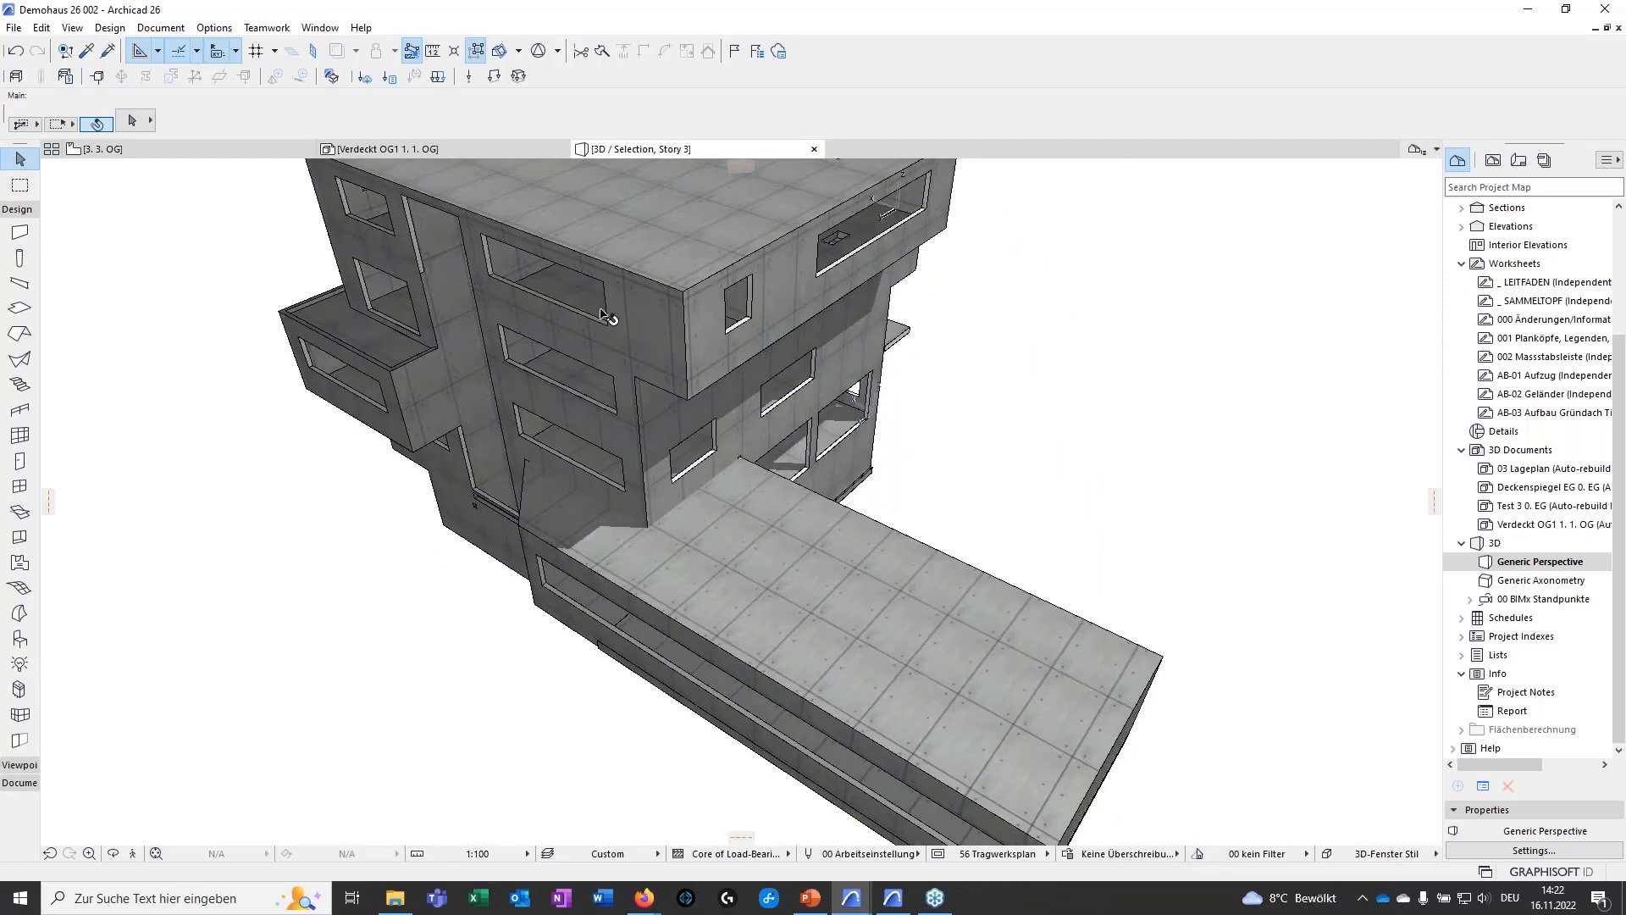
scroll(860, 350, "down", 3)
middle_click_drag(859, 350, 508, 423, "shift")
middle_click_drag(810, 508, 661, 577, "shift")
middle_click_drag(707, 533, 600, 430)
middle_click_drag(627, 690, 689, 791, "shift")
scroll(725, 545, "up", 5)
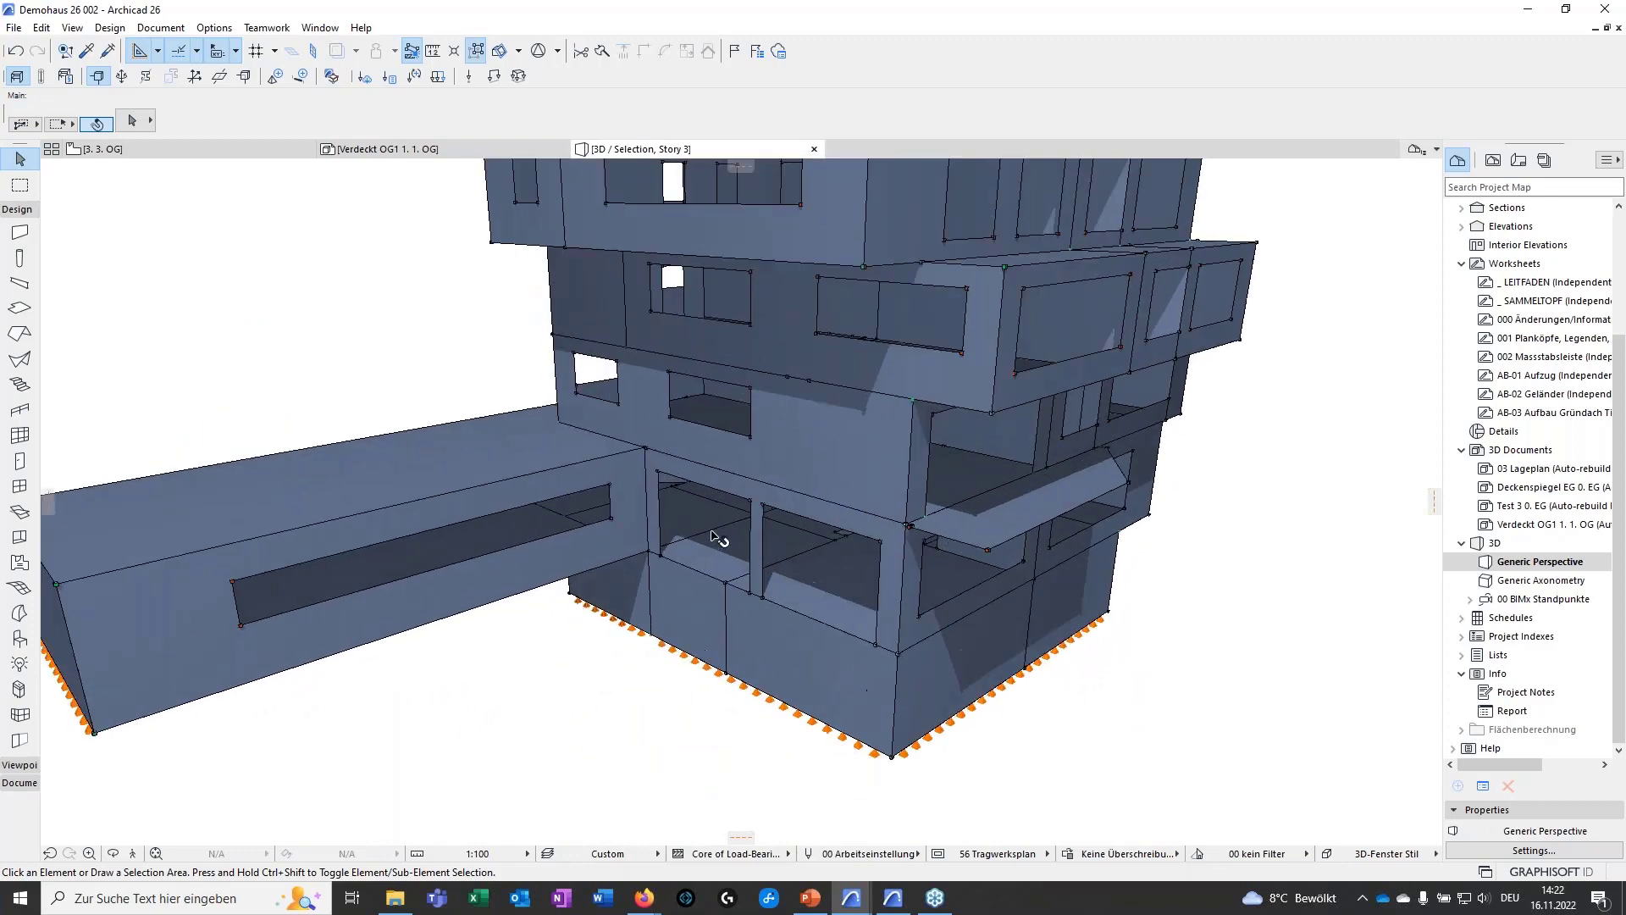
- Examine the line supports along the base walls and the analytical nodes at the corner where the canopy slab meets the walls
scroll(1194, 498, "down", 5)
middle_click_drag(1194, 498, 780, 505, "shift")
scroll(821, 584, "up", 5)
scroll(822, 584, "up", 3)
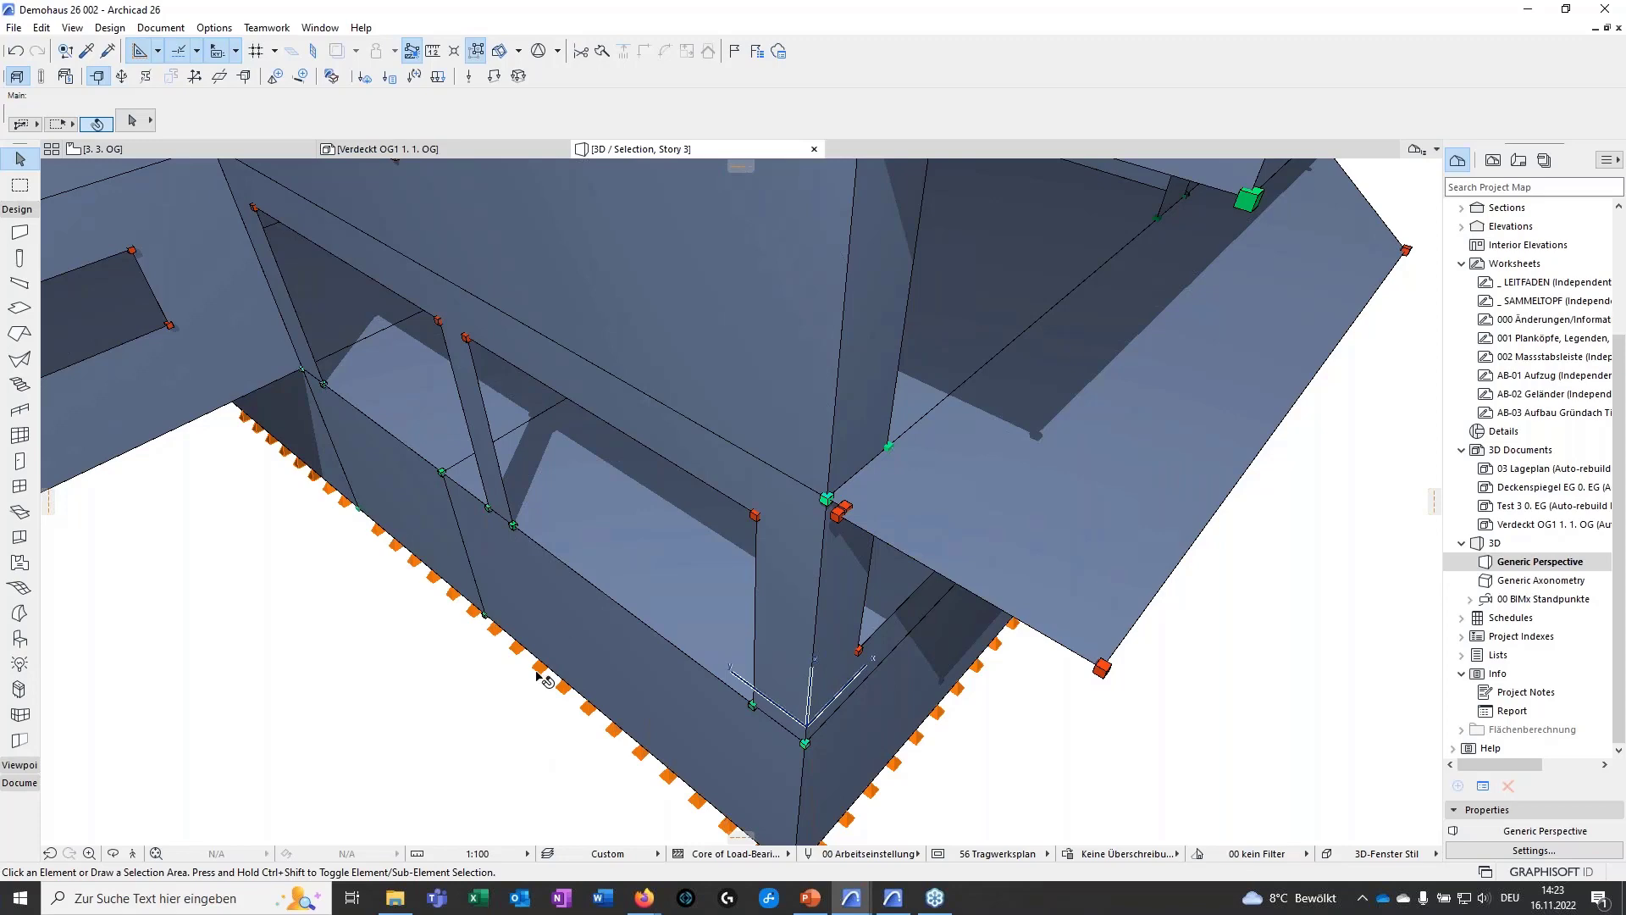
scroll(559, 580, "down", 3)
scroll(542, 582, "down", 3)
middle_click_drag(543, 582, 853, 619)
scroll(851, 617, "up", 4)
scroll(849, 616, "up", 5)
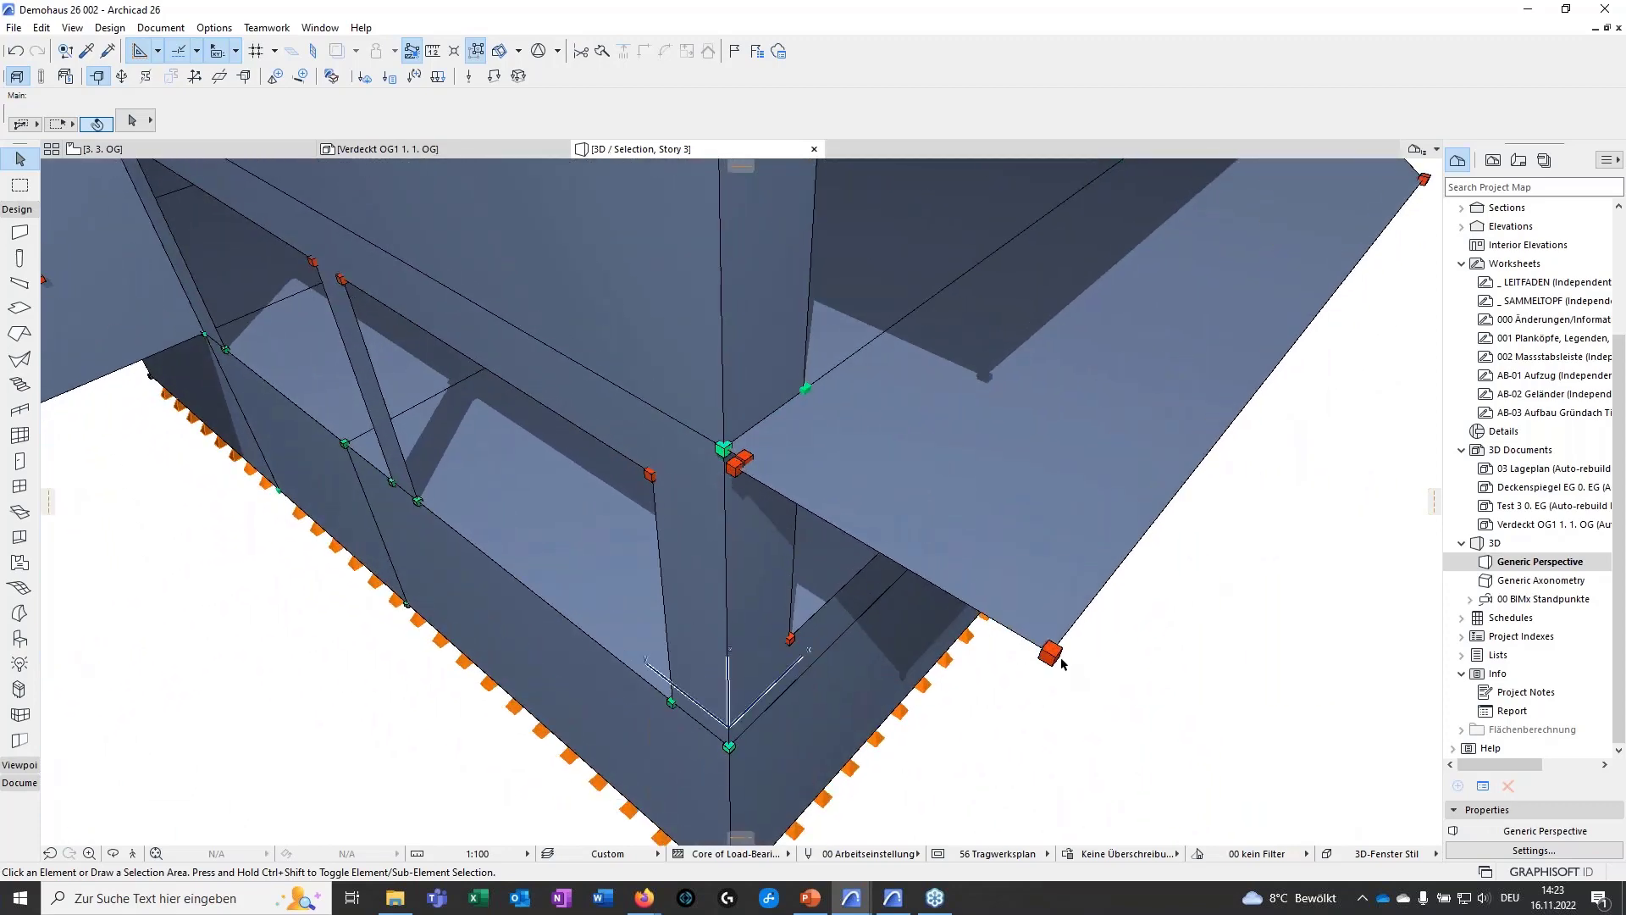
left_click_drag(759, 481, 987, 447)
scroll(864, 429, "up", 5)
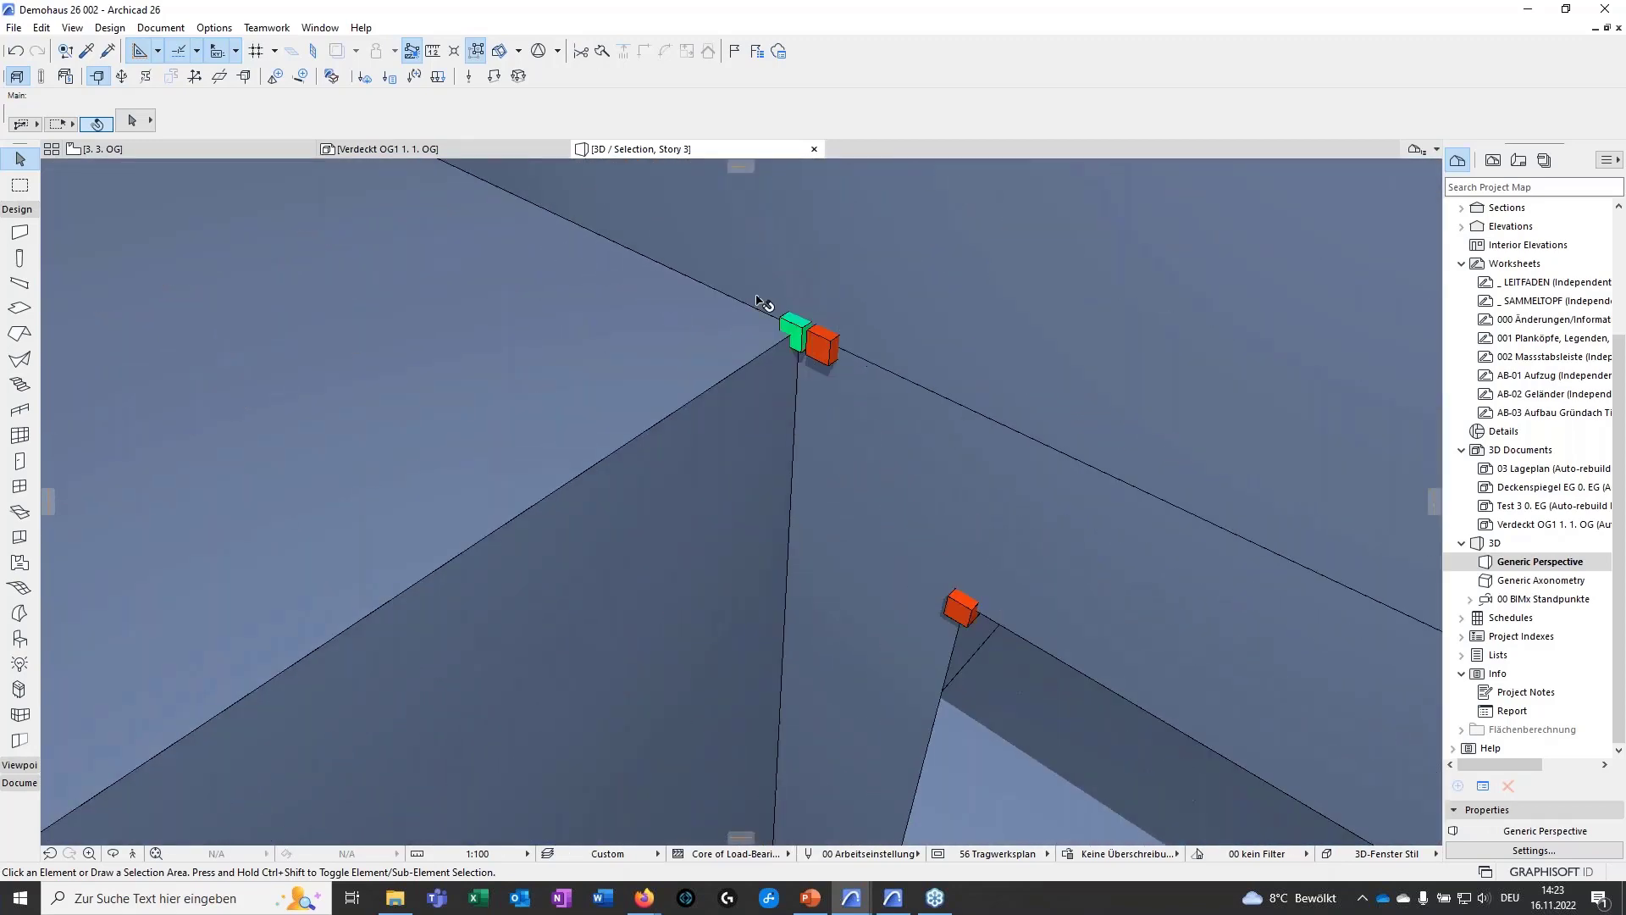
scroll(804, 530, "down", 5)
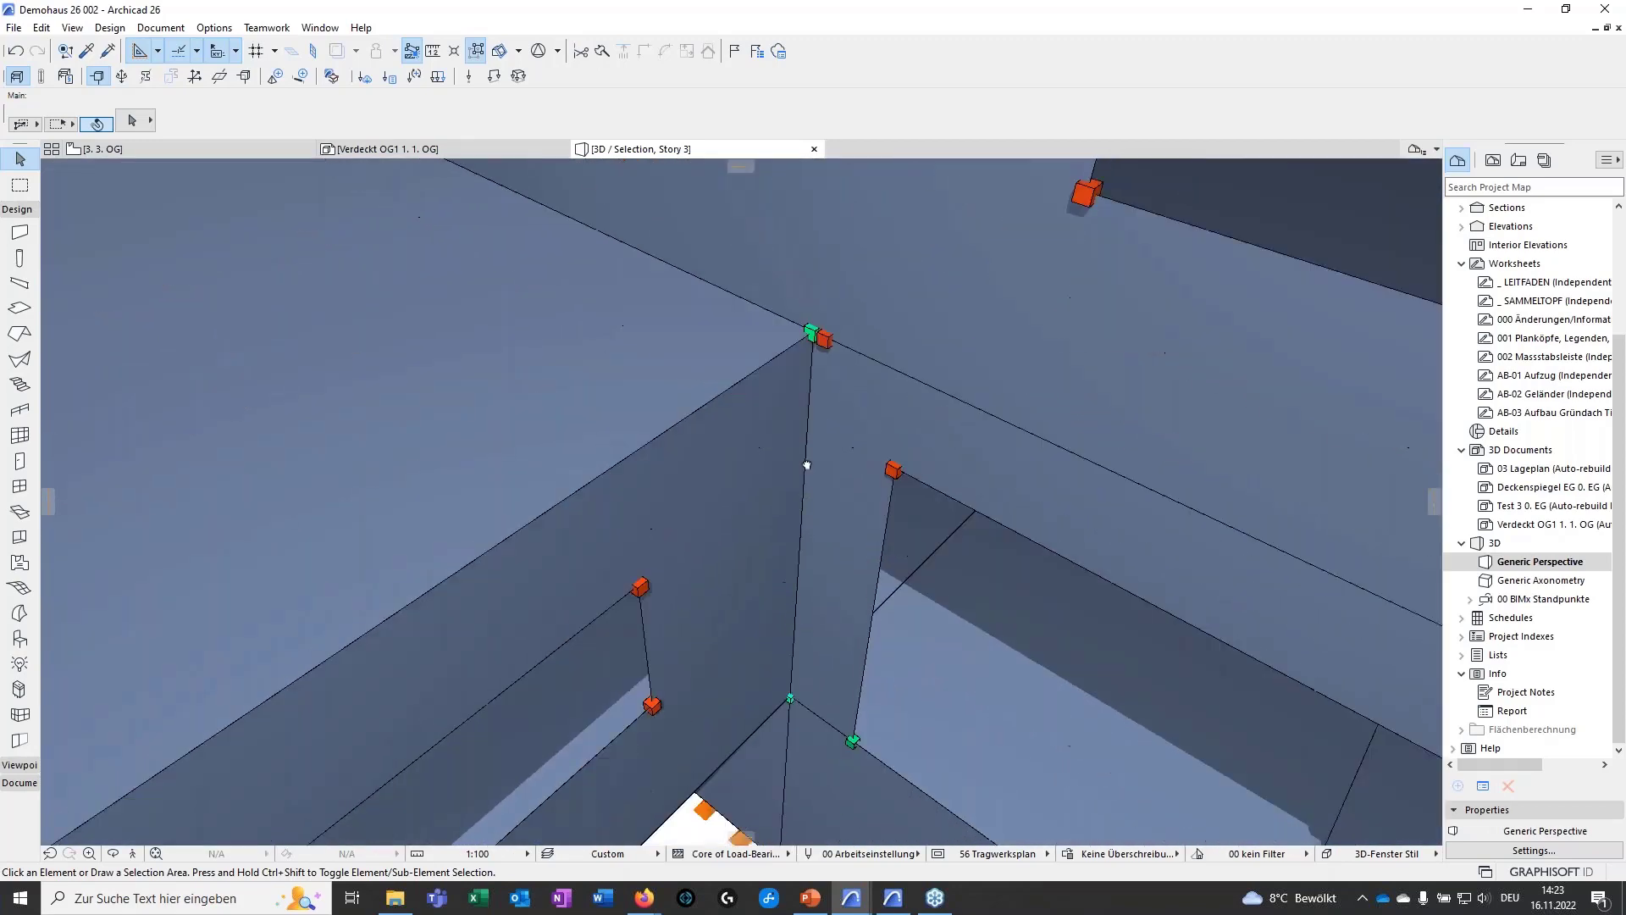
- Examine the analytical nodes at the wall, slab and opening corners and the line supports along the base around the whole building
scroll(790, 523, "down", 10)
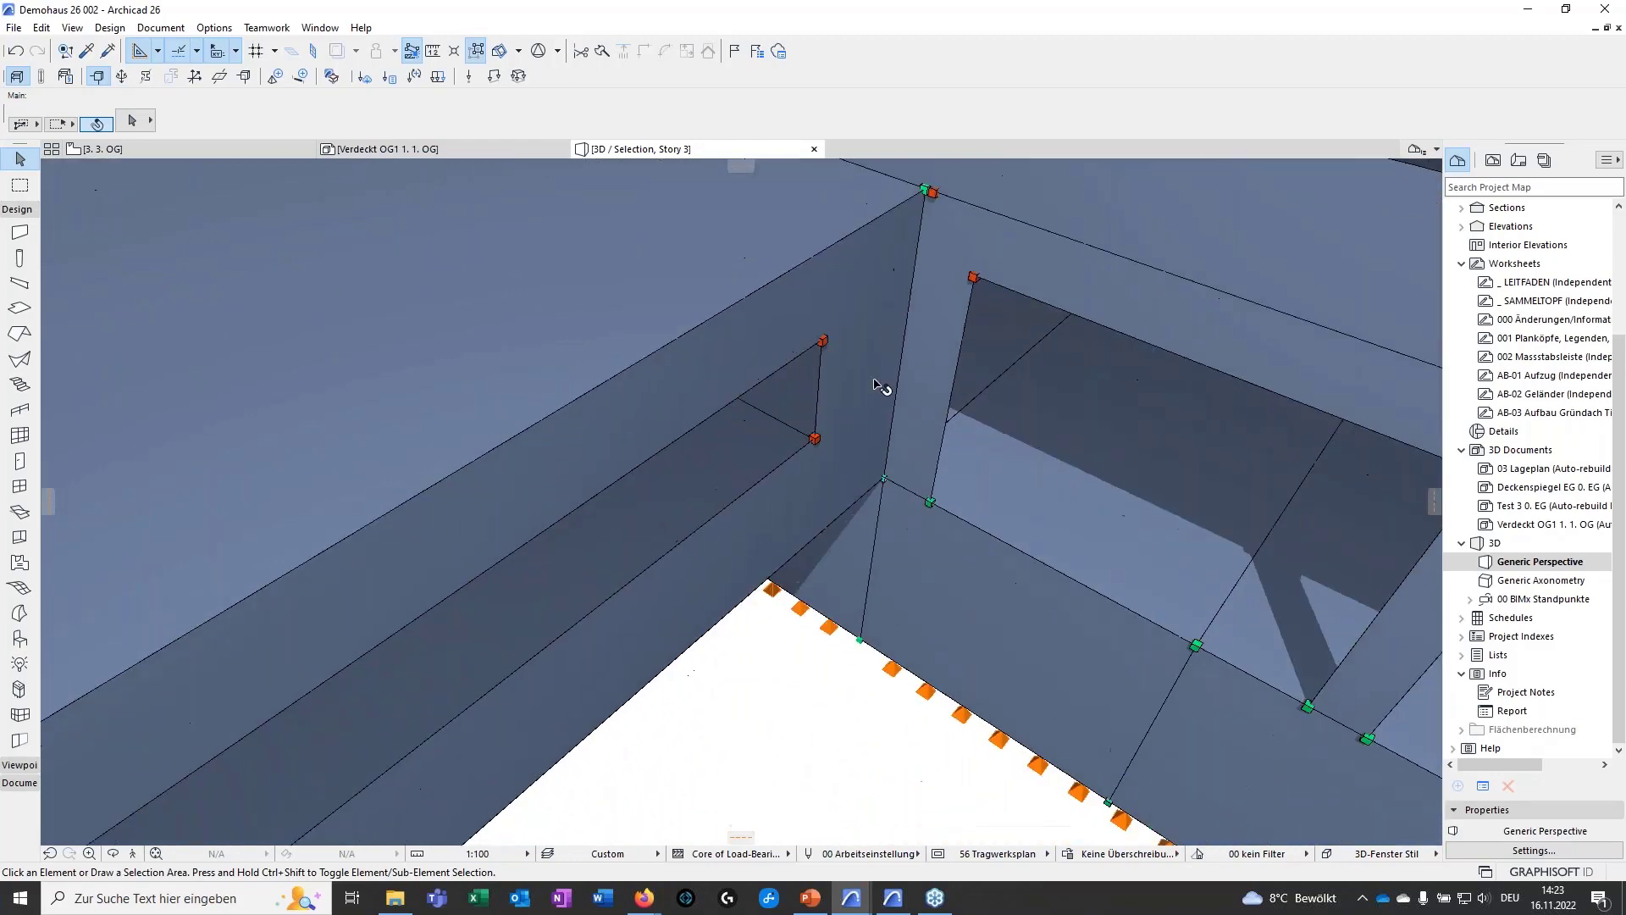
left_click_drag(899, 509, 1119, 465)
middle_click_drag(1114, 460, 646, 414, "shift")
middle_click_drag(868, 459, 785, 453)
scroll(785, 453, "up", 6)
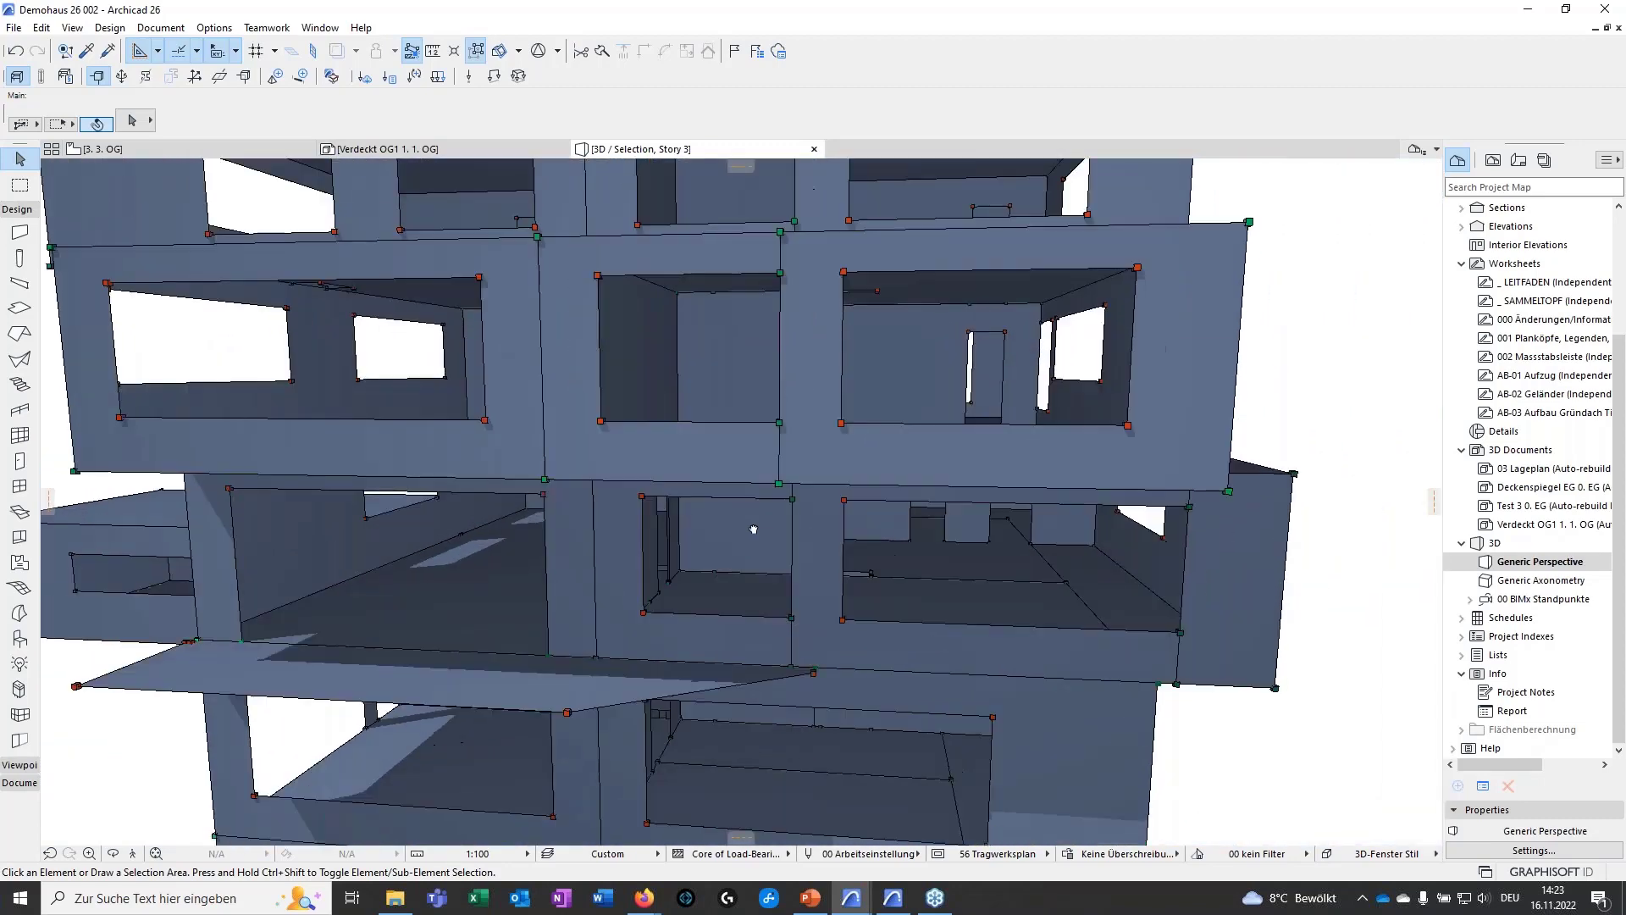
middle_click_drag(778, 570, 983, 617, "shift")
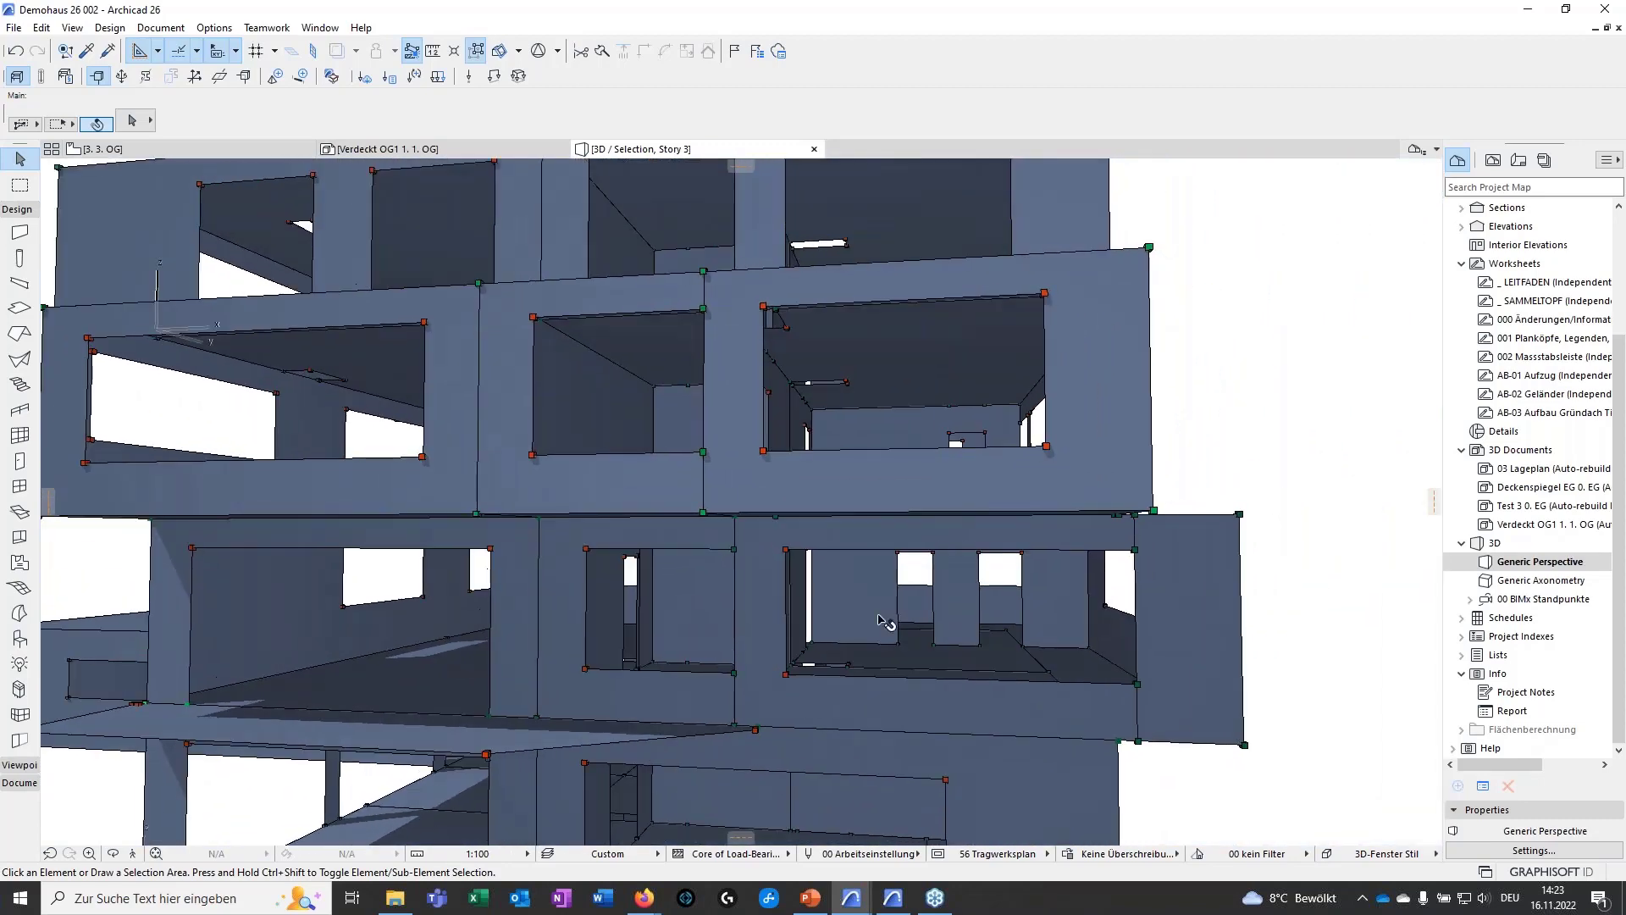
middle_click_drag(747, 625, 1102, 596)
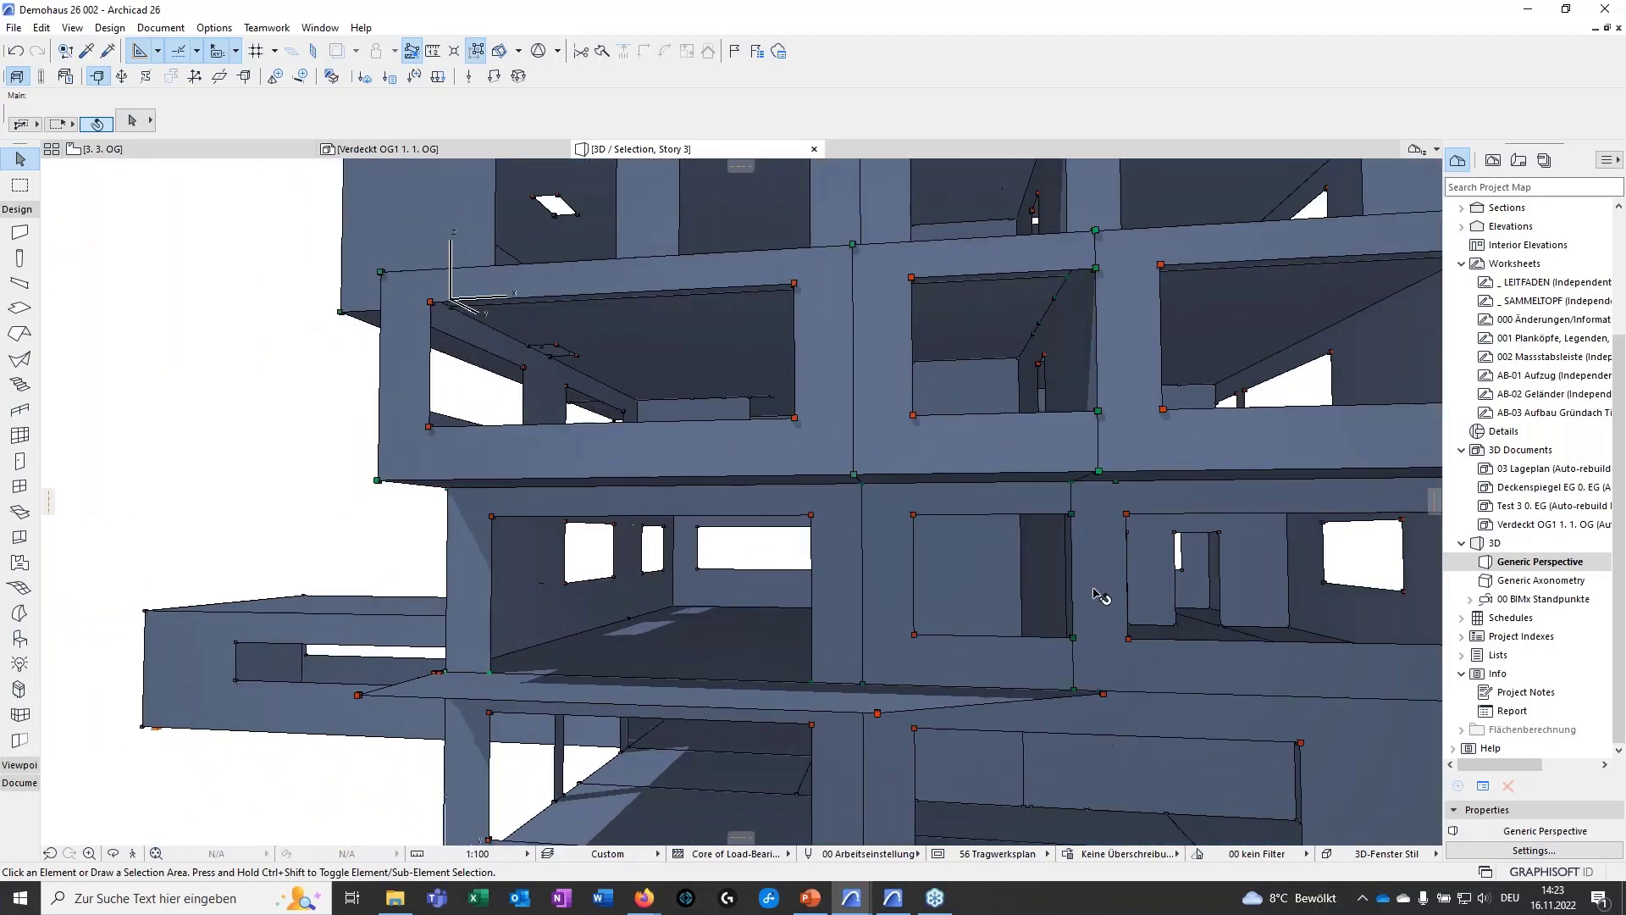
middle_click_drag(678, 577, 819, 421, "shift")
scroll(794, 594, "down", 5)
middle_click_drag(592, 440, 752, 658, "shift")
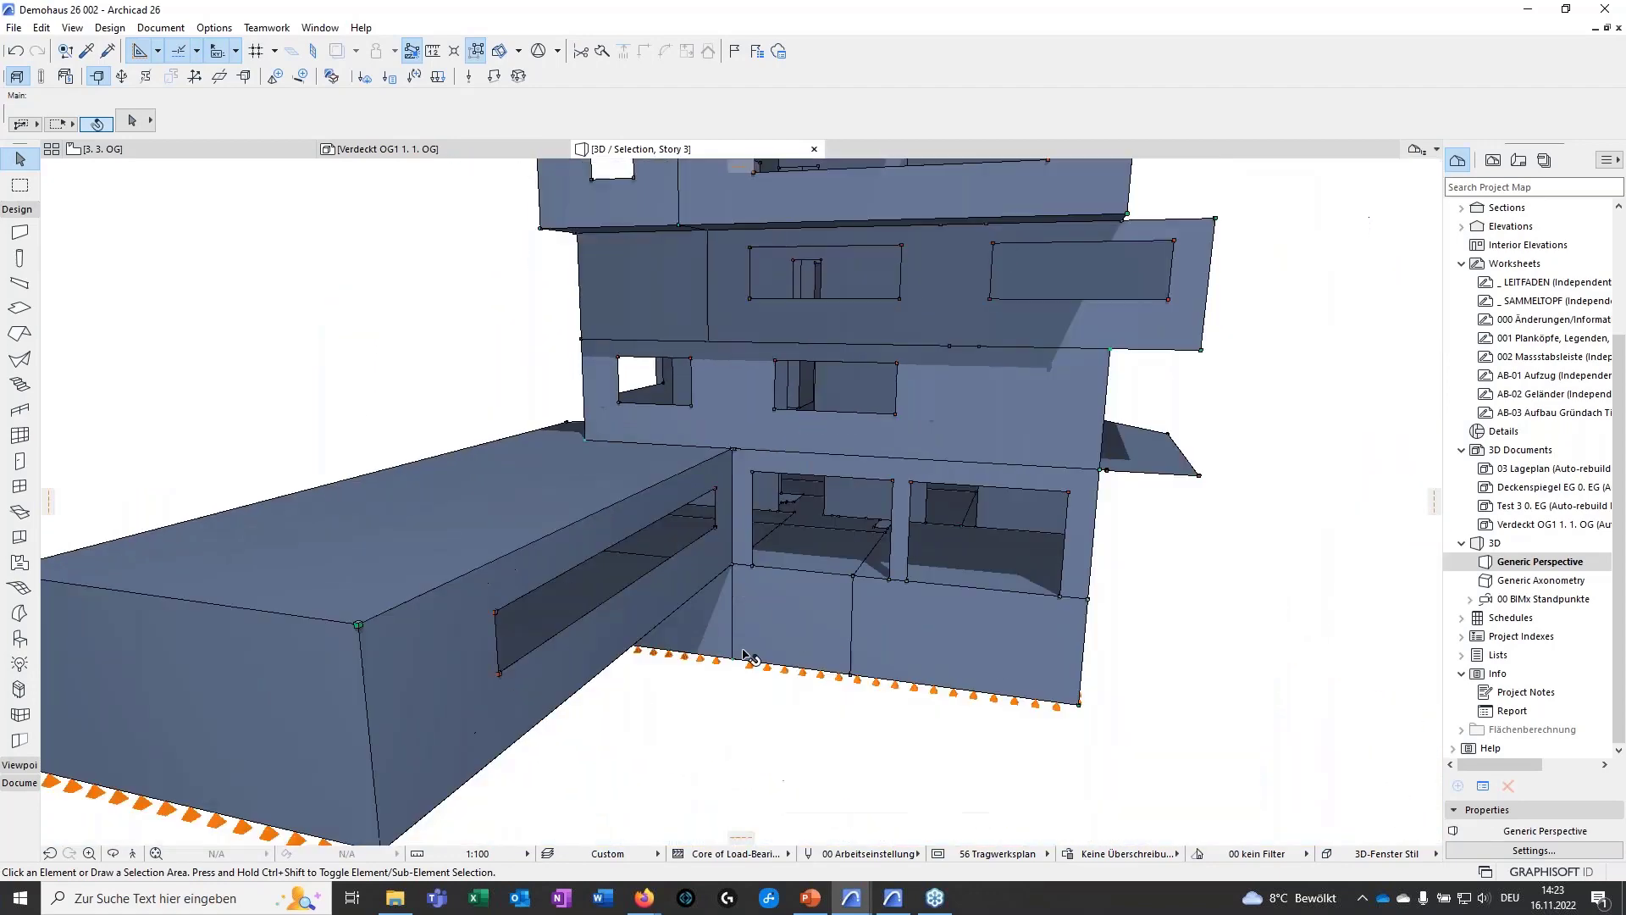
middle_click_drag(942, 728, 610, 581, "shift")
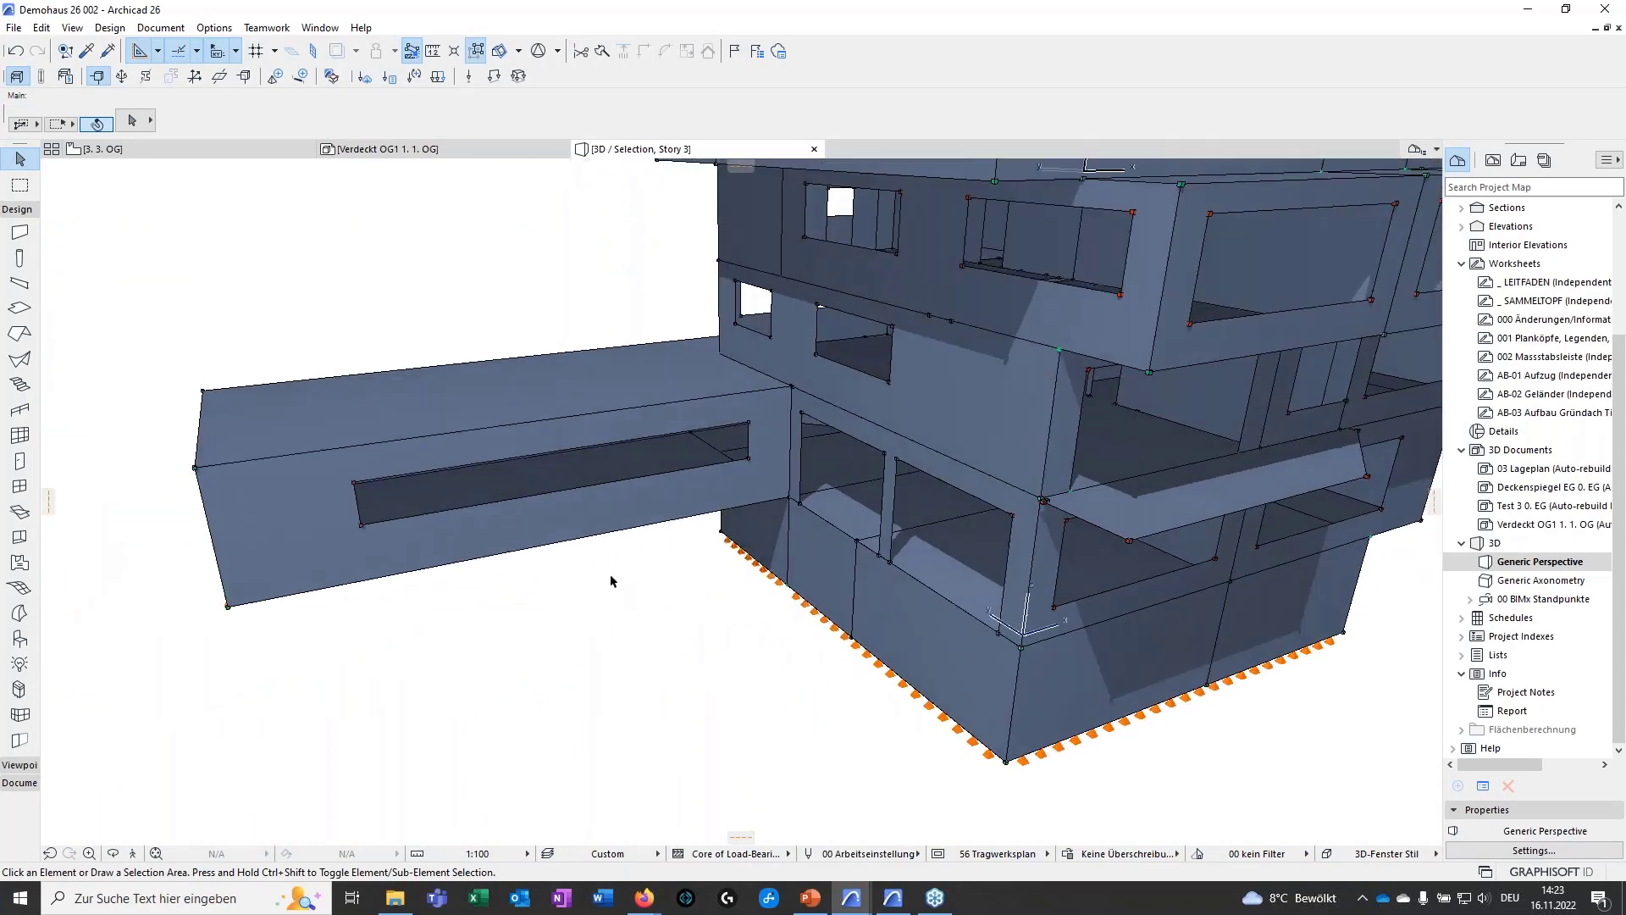
scroll(657, 572, "down", 5)
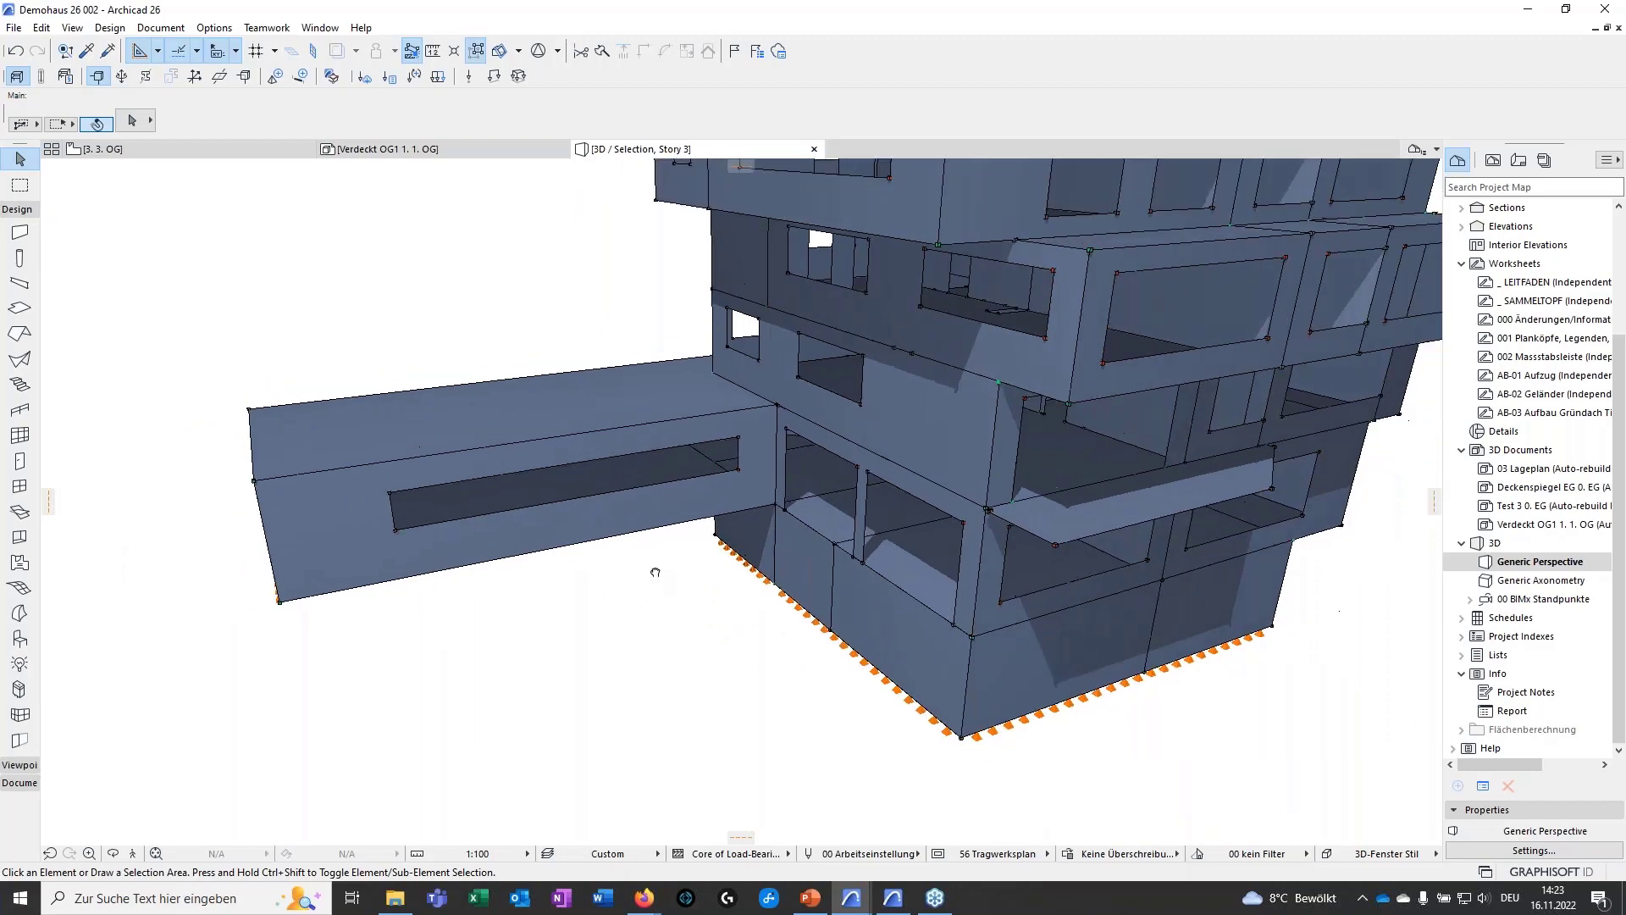
middle_click_drag(593, 635, 678, 643, "shift")
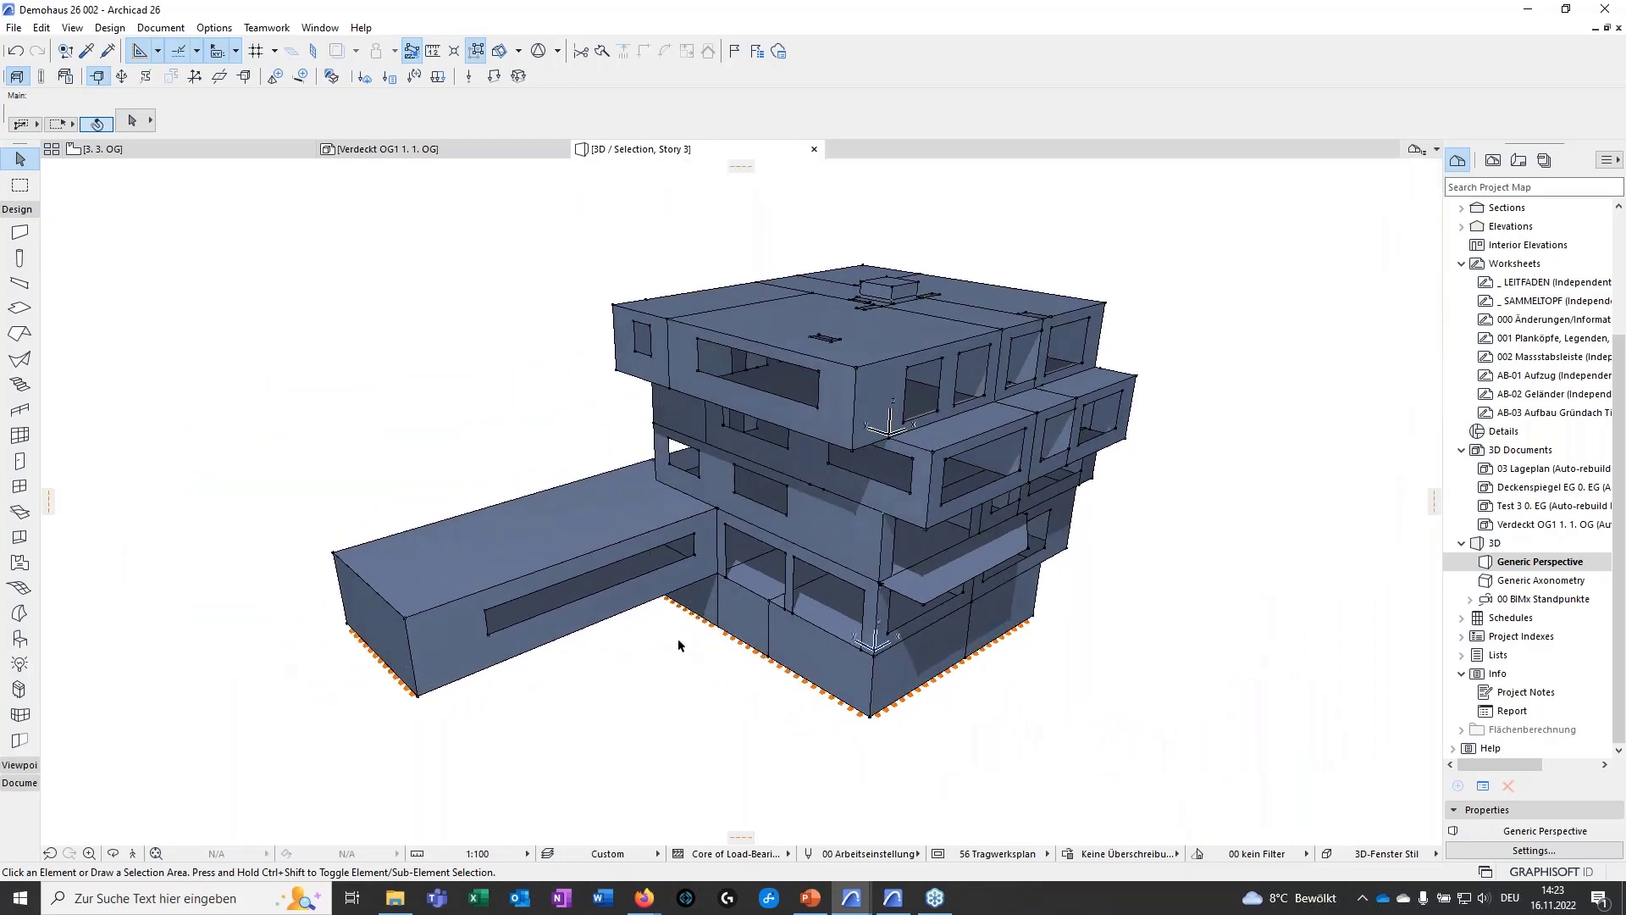
- Review the Structural Analytical Format (*.xlsx) export settings and the Dlubal RFEM translator's options for the entire project without saving
left_click(14, 27)
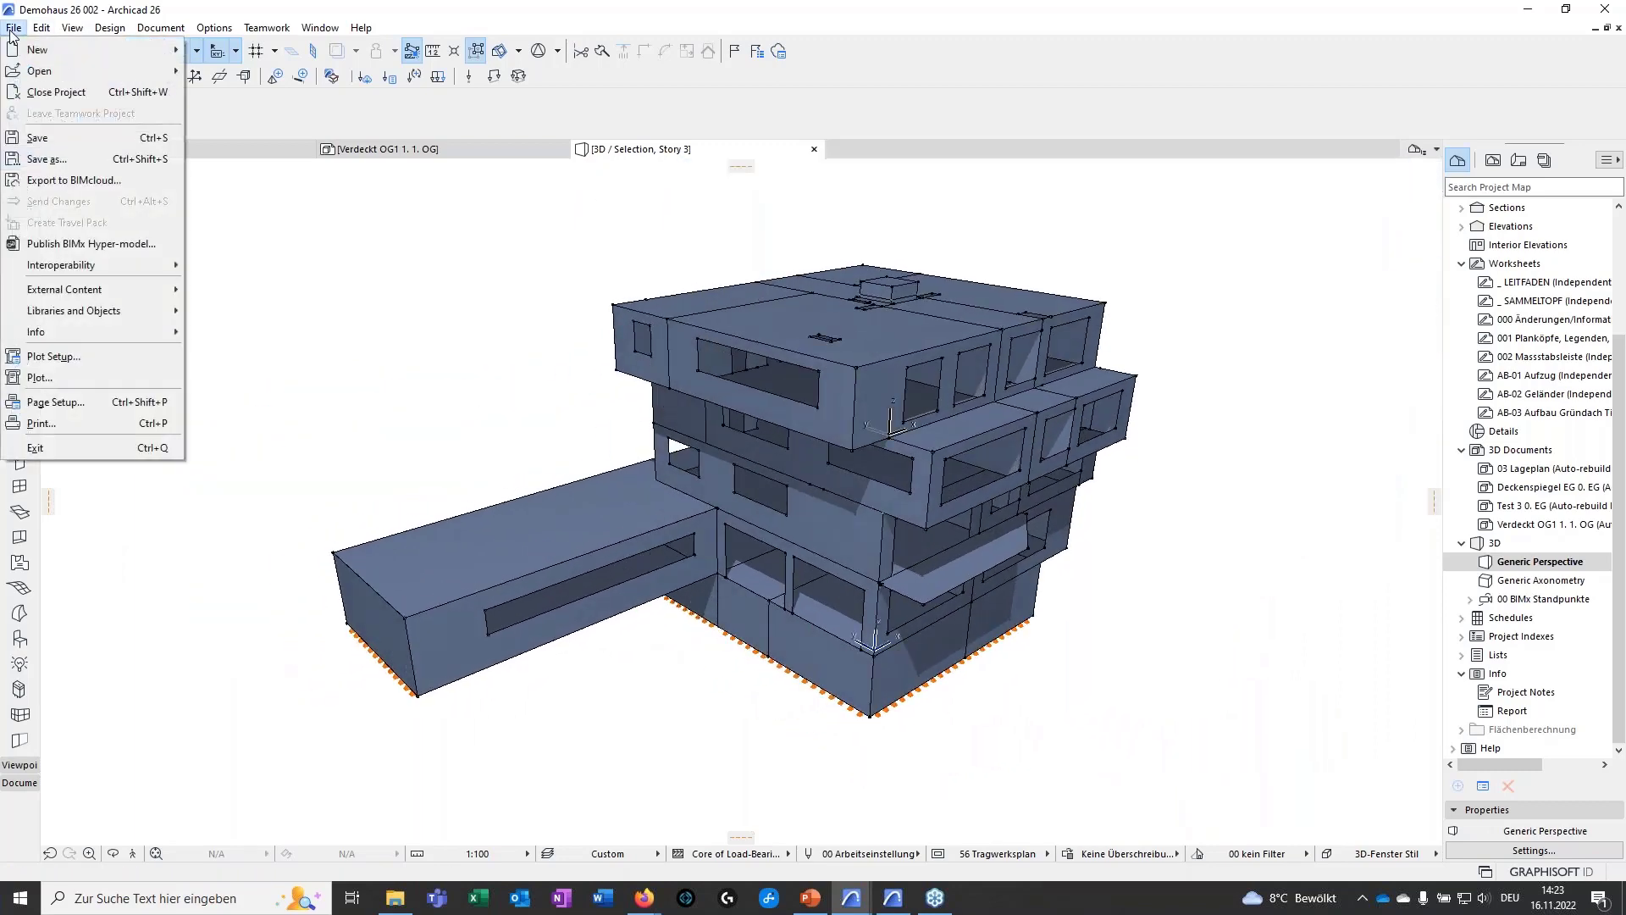
left_click(64, 158)
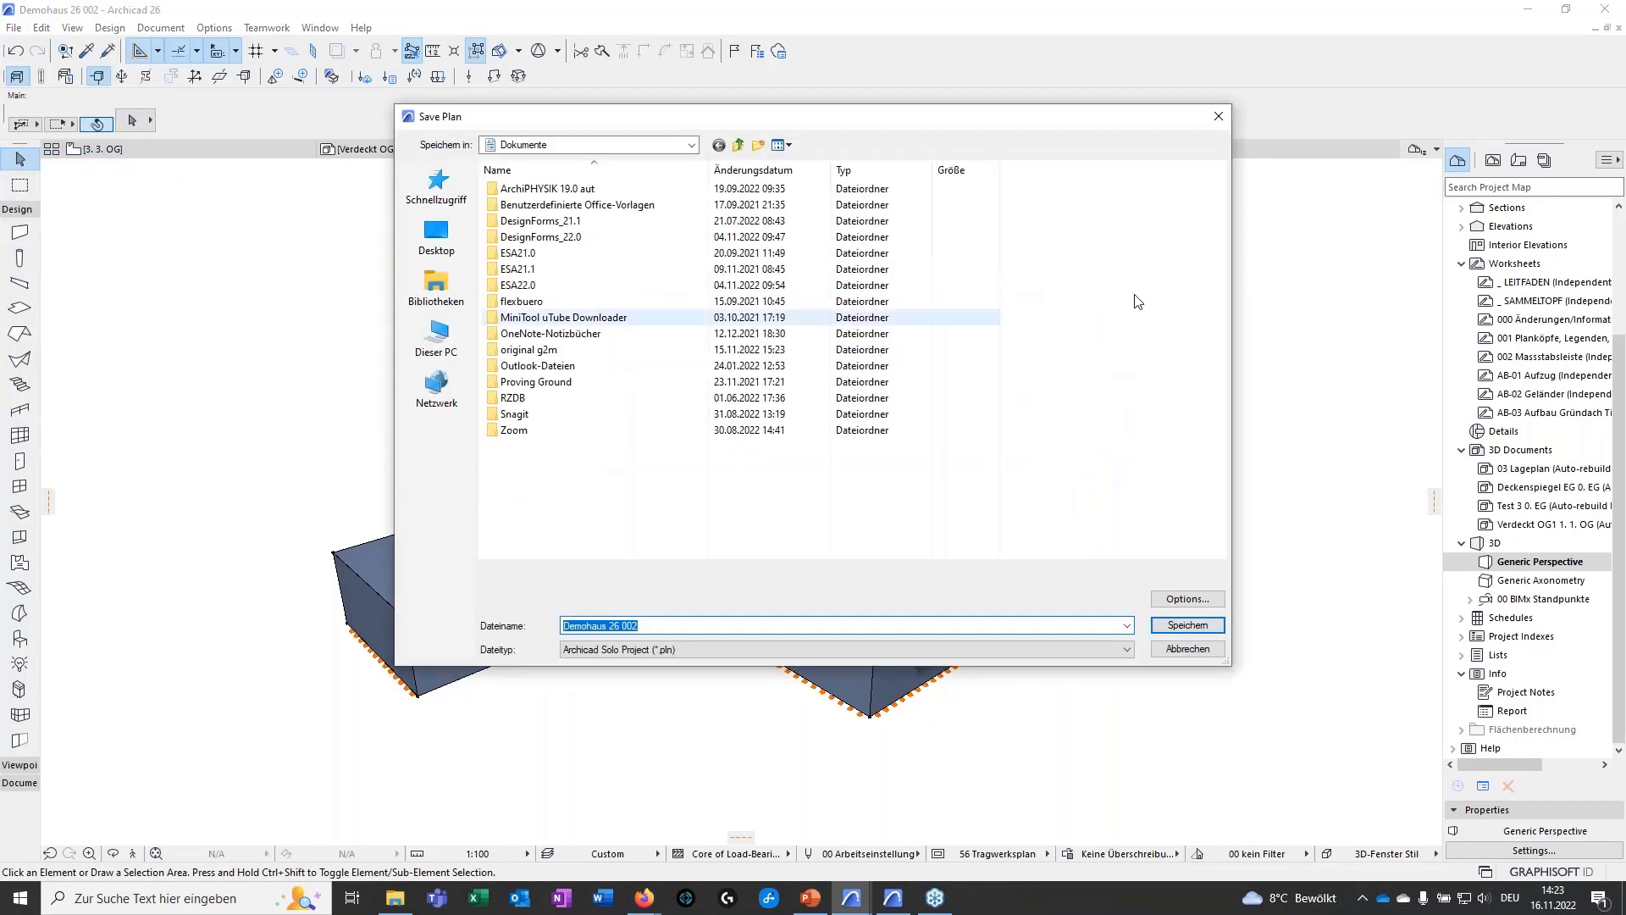
left_click(786, 649)
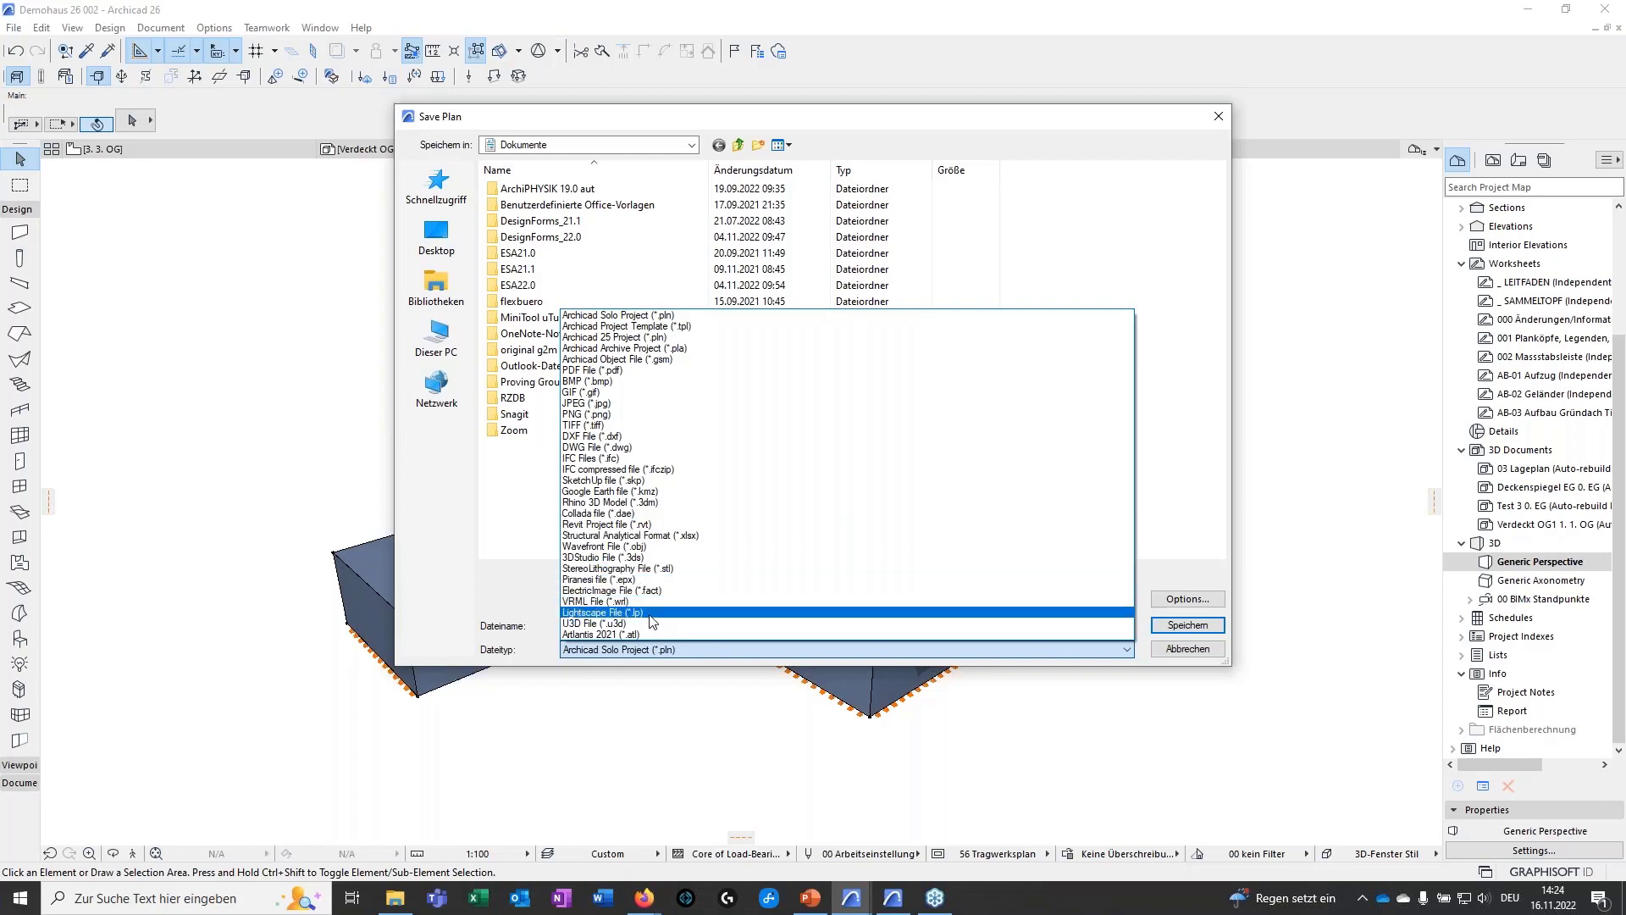
left_click(595, 536)
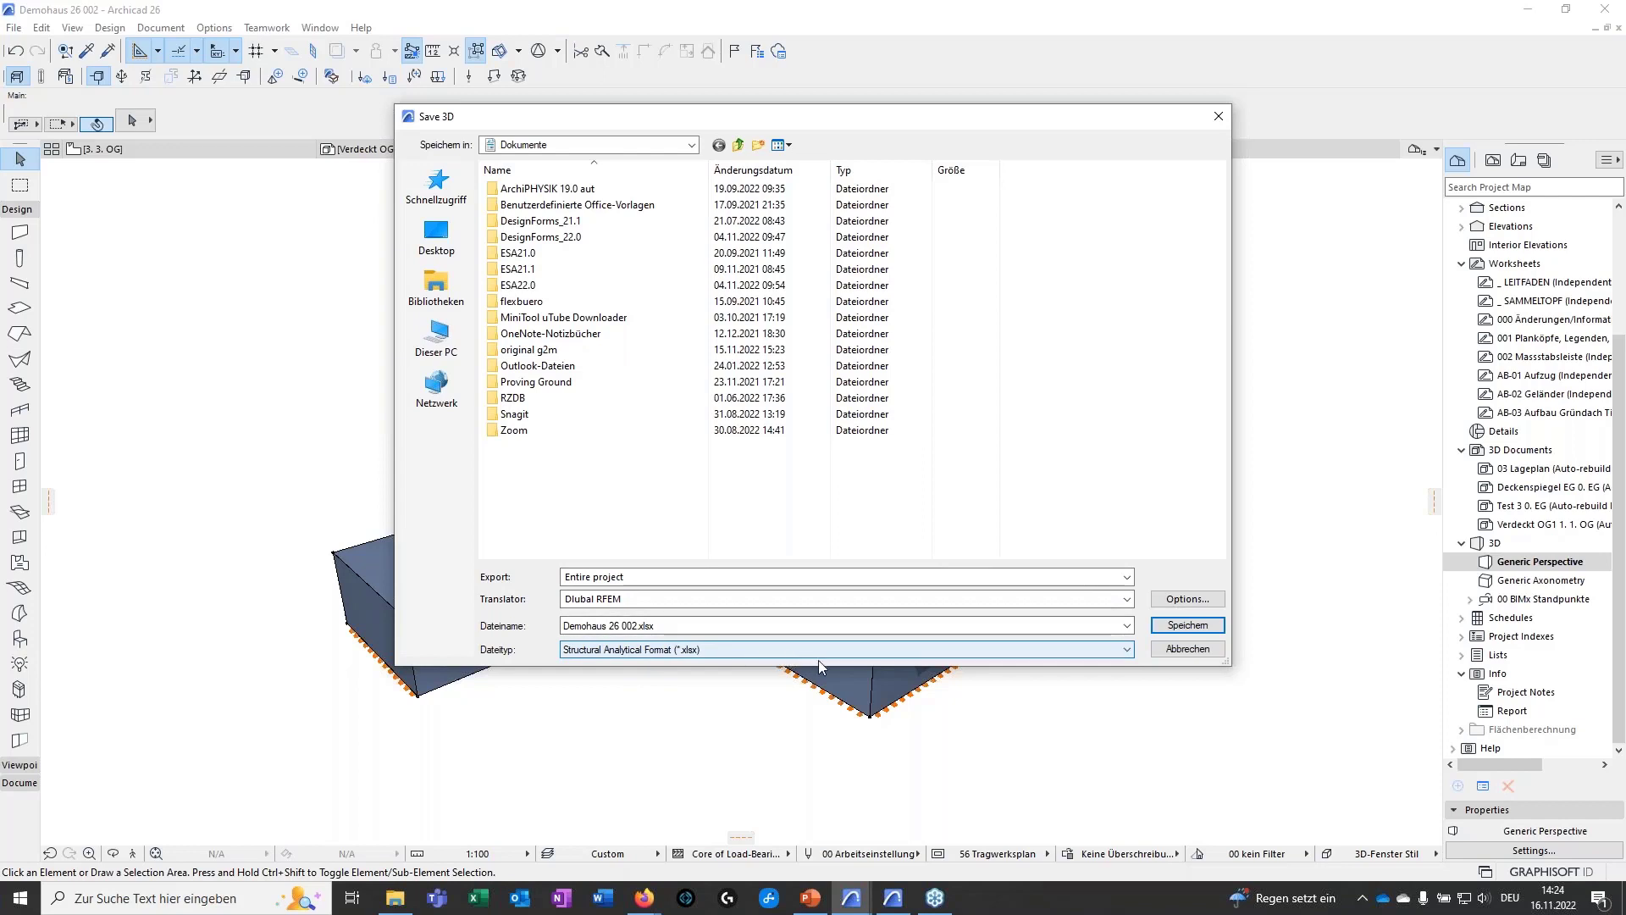
left_click(1171, 600)
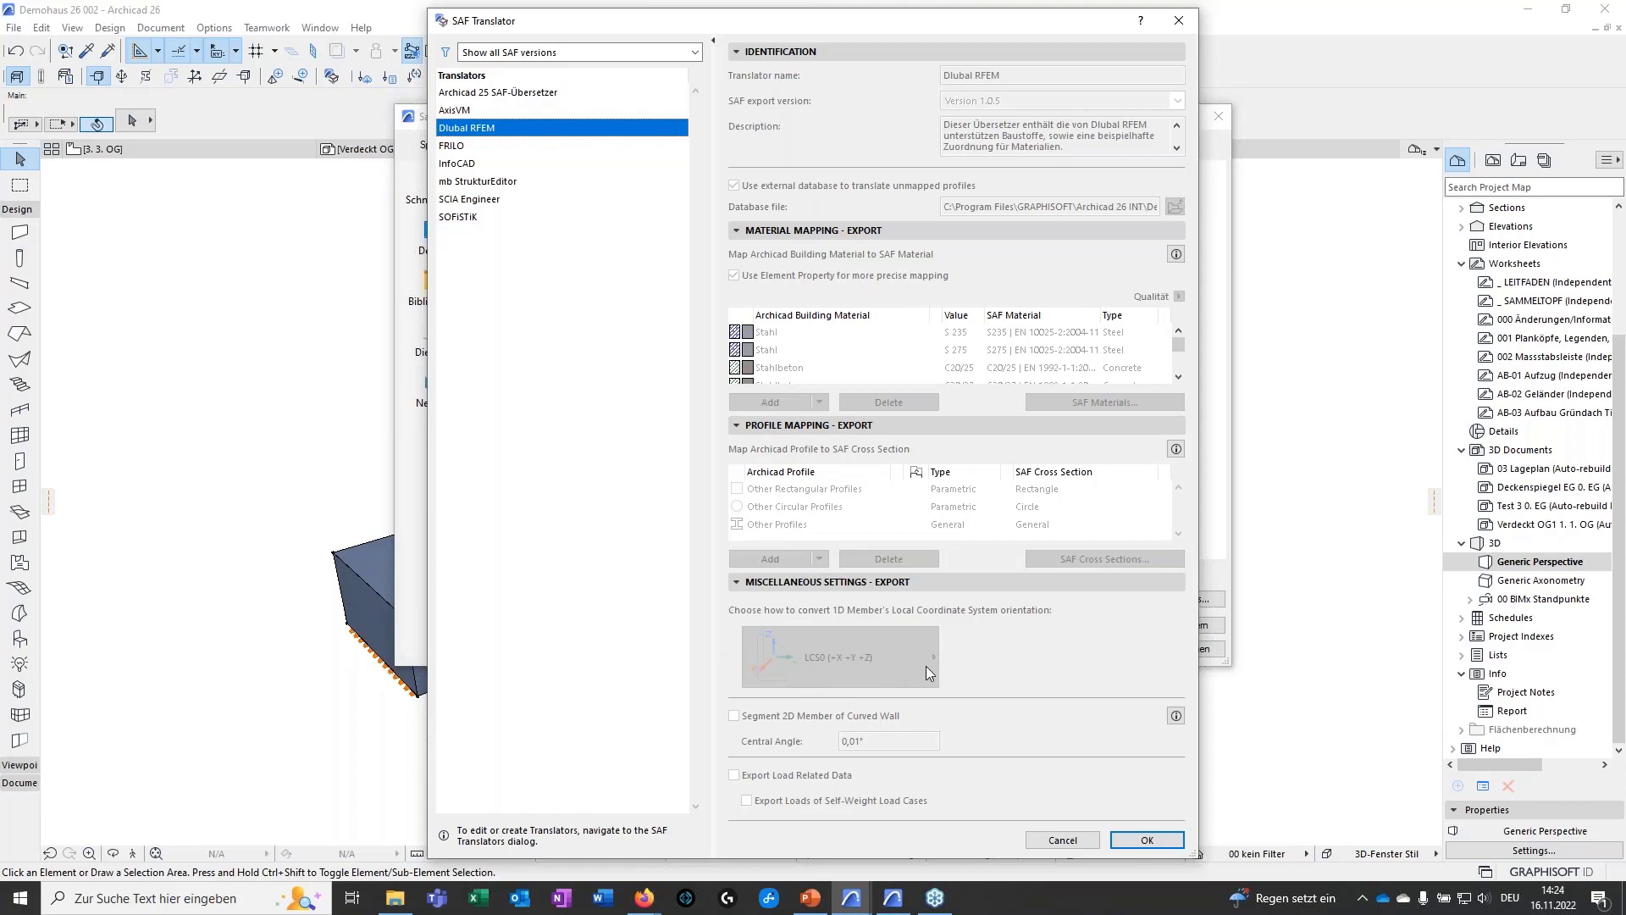
left_click(1147, 840)
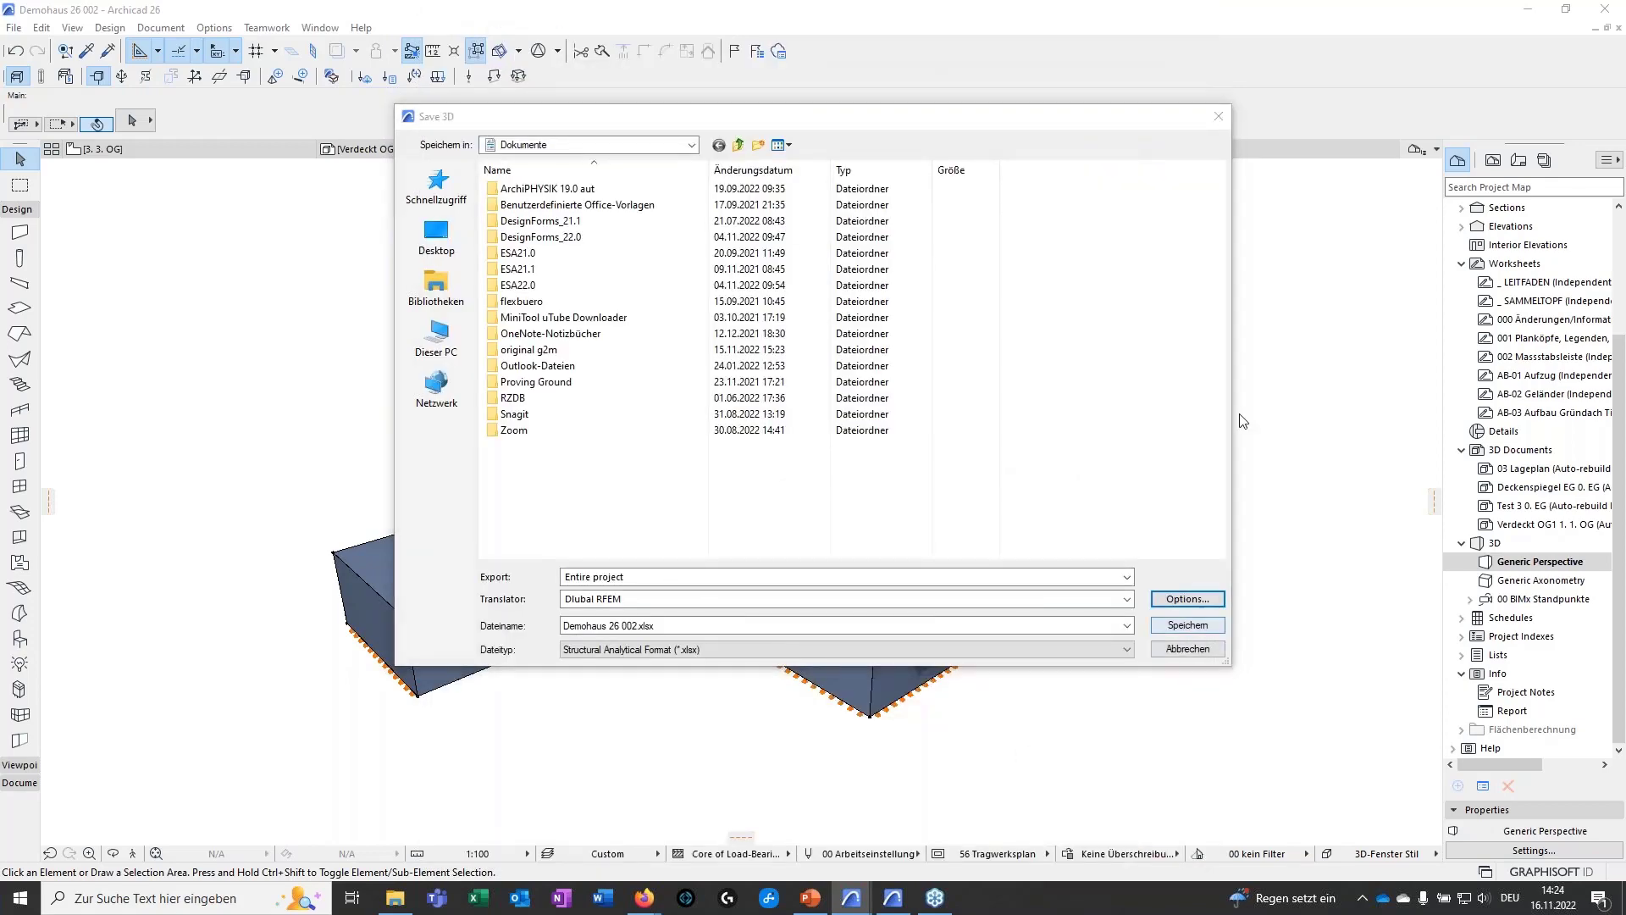
left_click(1216, 115)
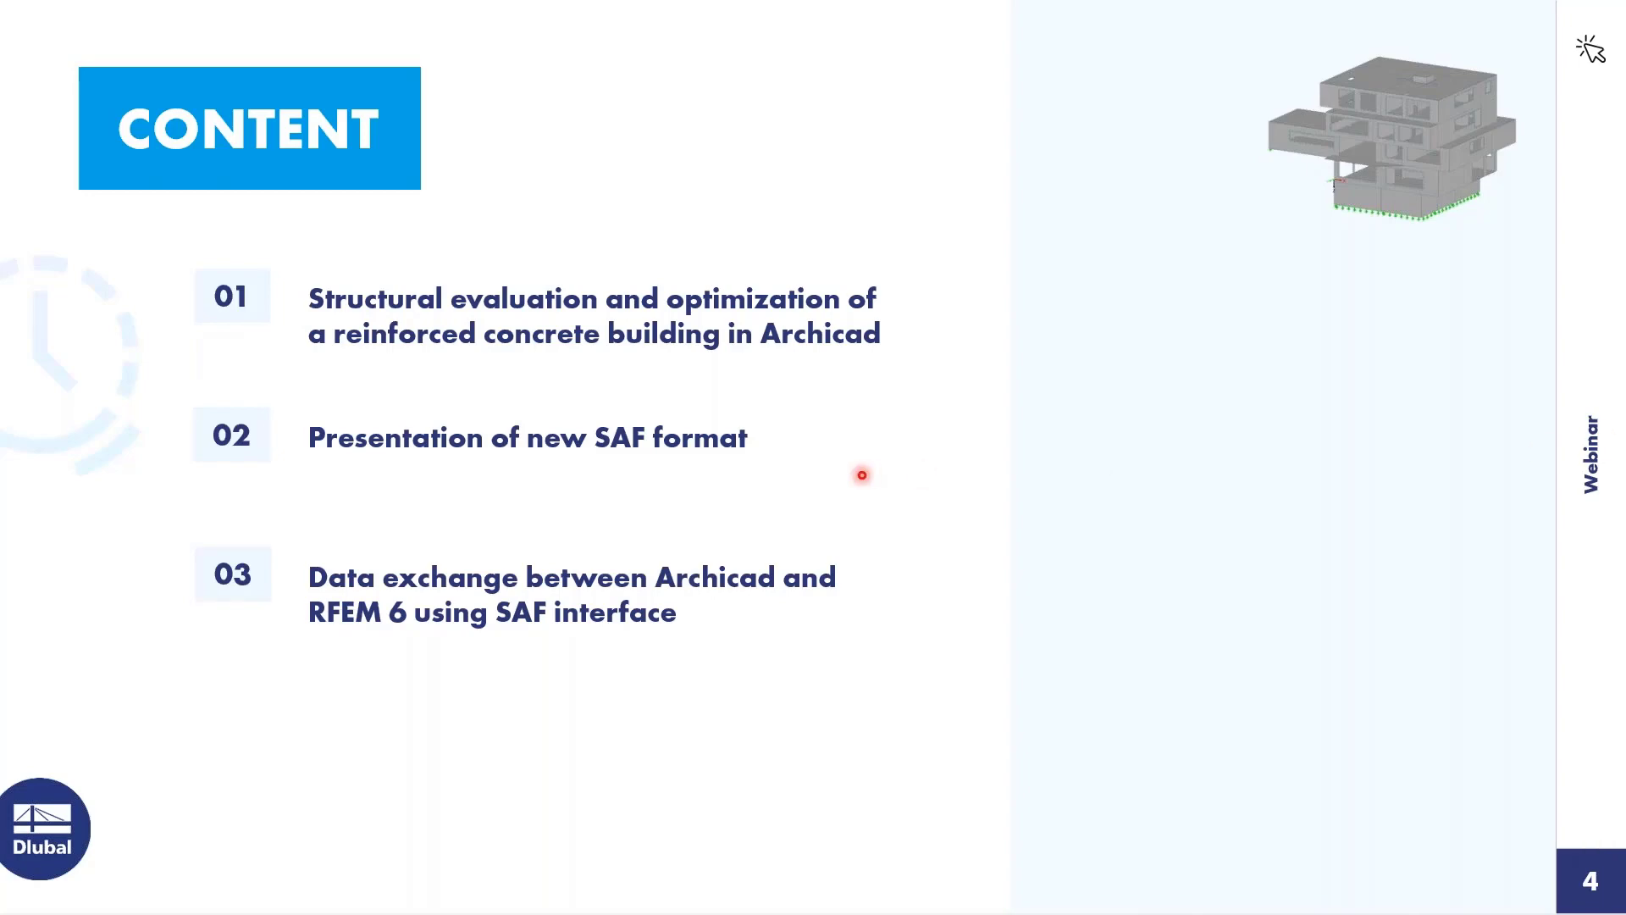
key("Right")
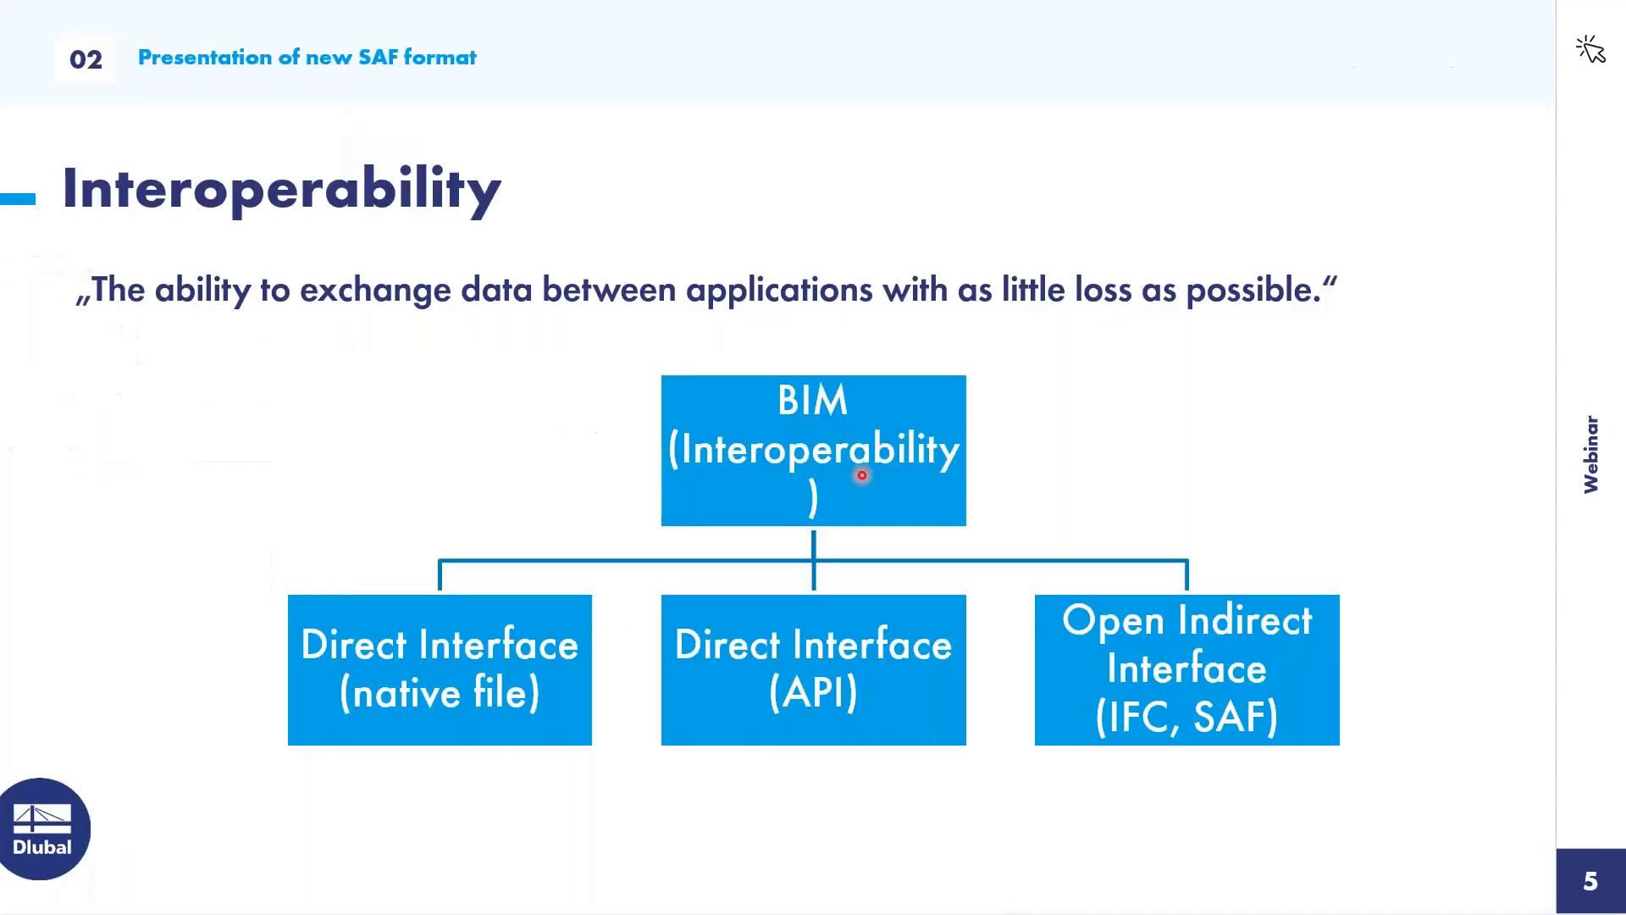
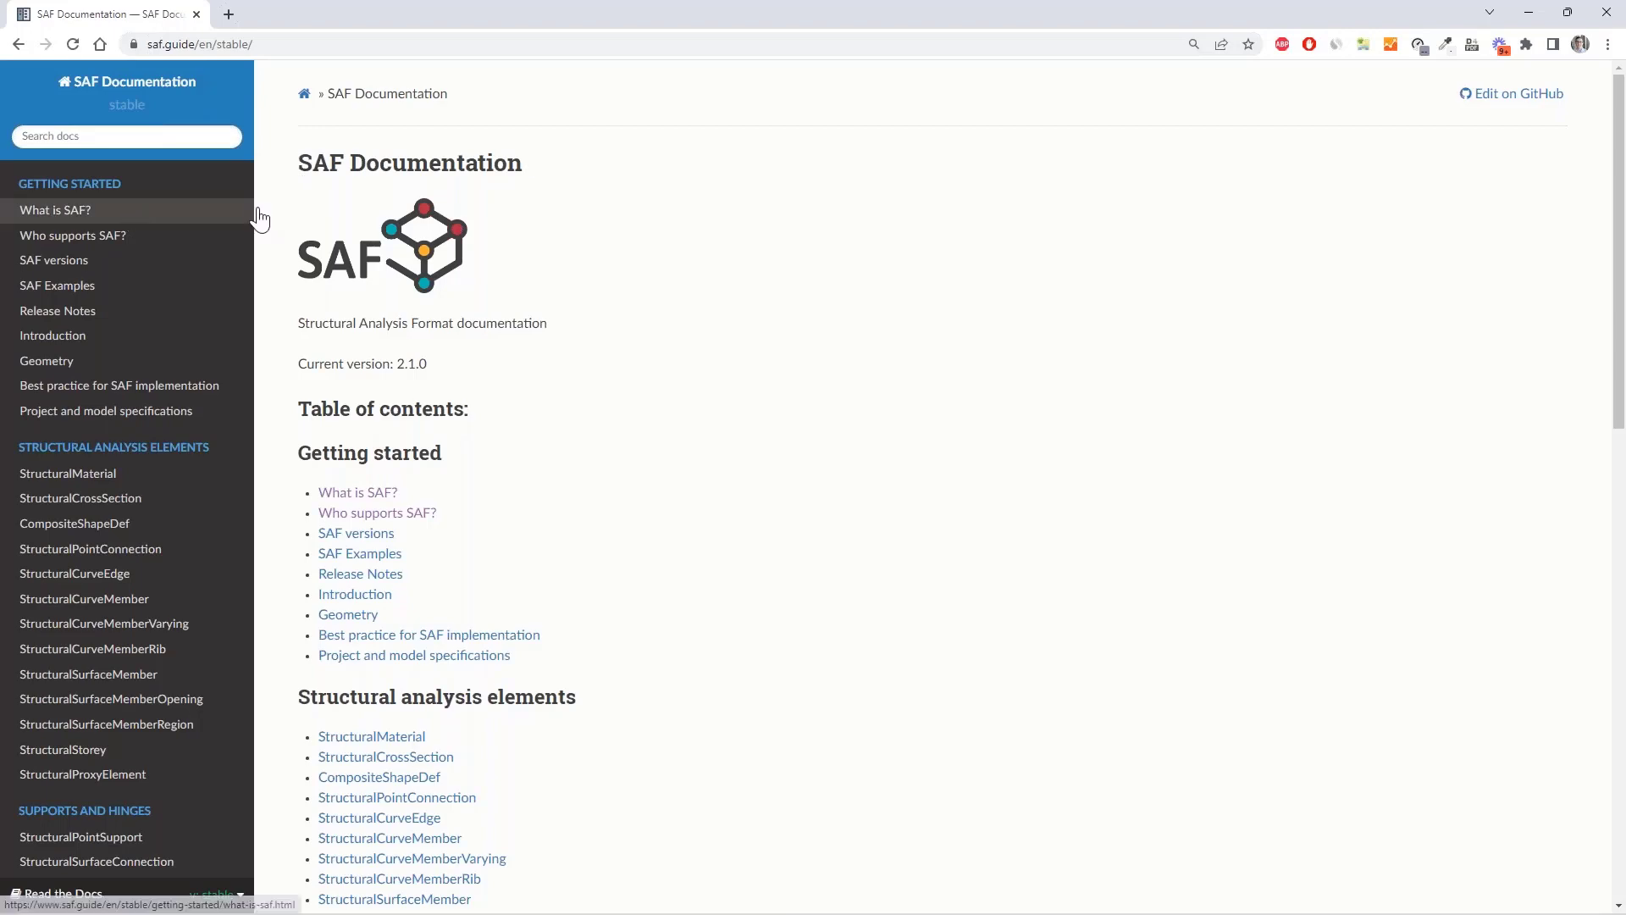
- Look up which programs support SAF in the online SAF documentation, including analysis elements, supports, hinges and loads
scroll(410, 287, "down", 4)
scroll(351, 193, "up", 4)
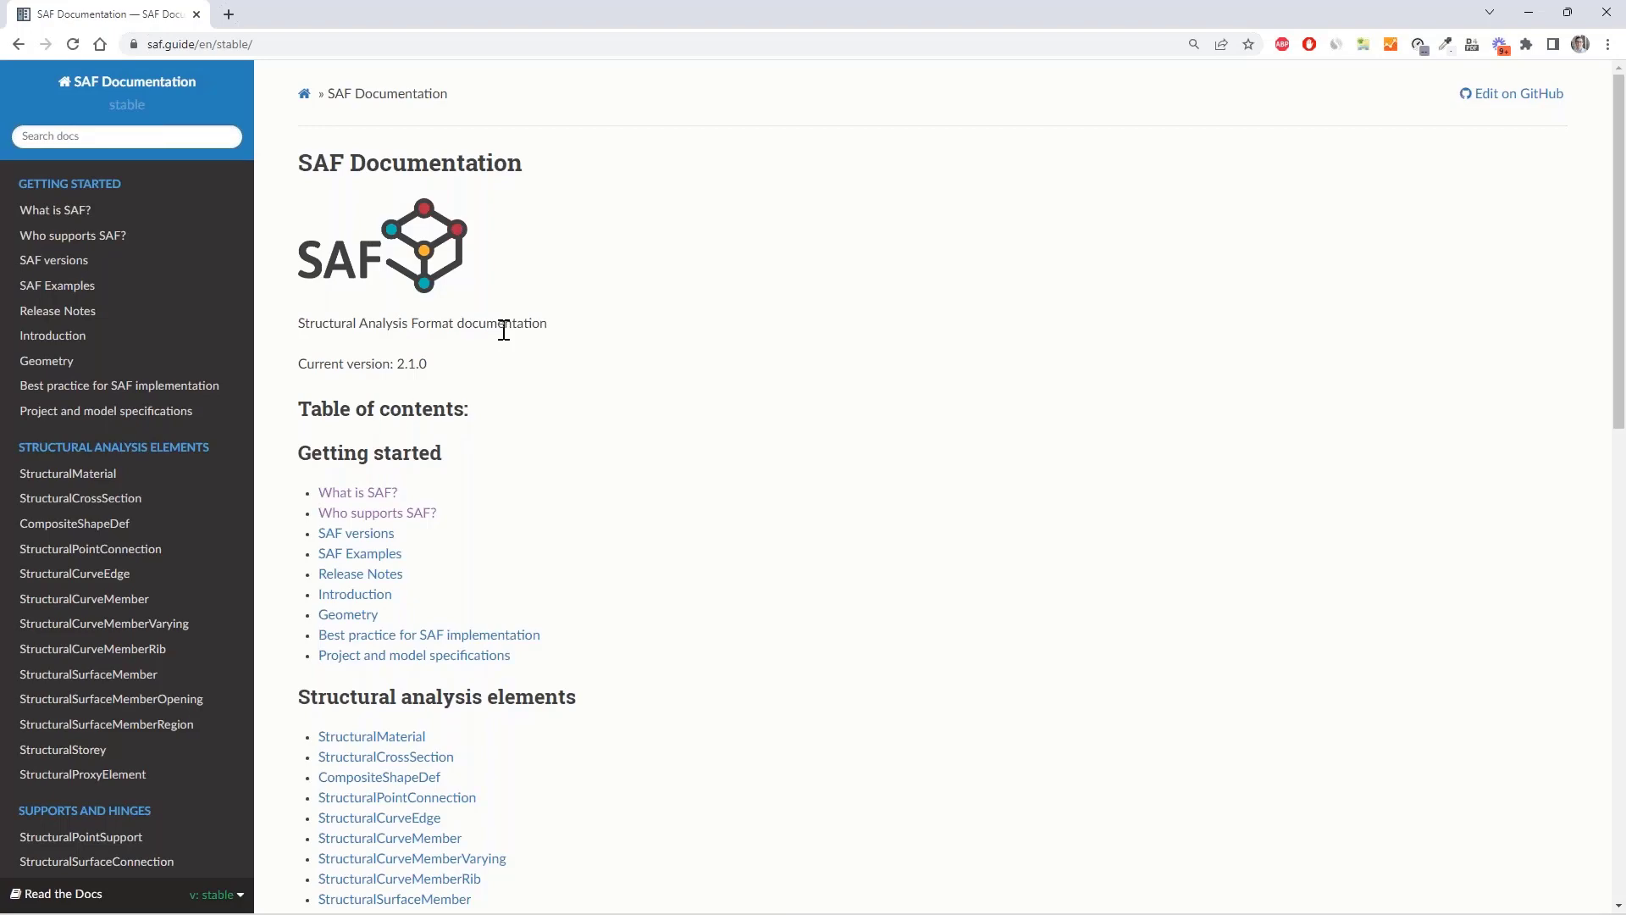
left_click(131, 237)
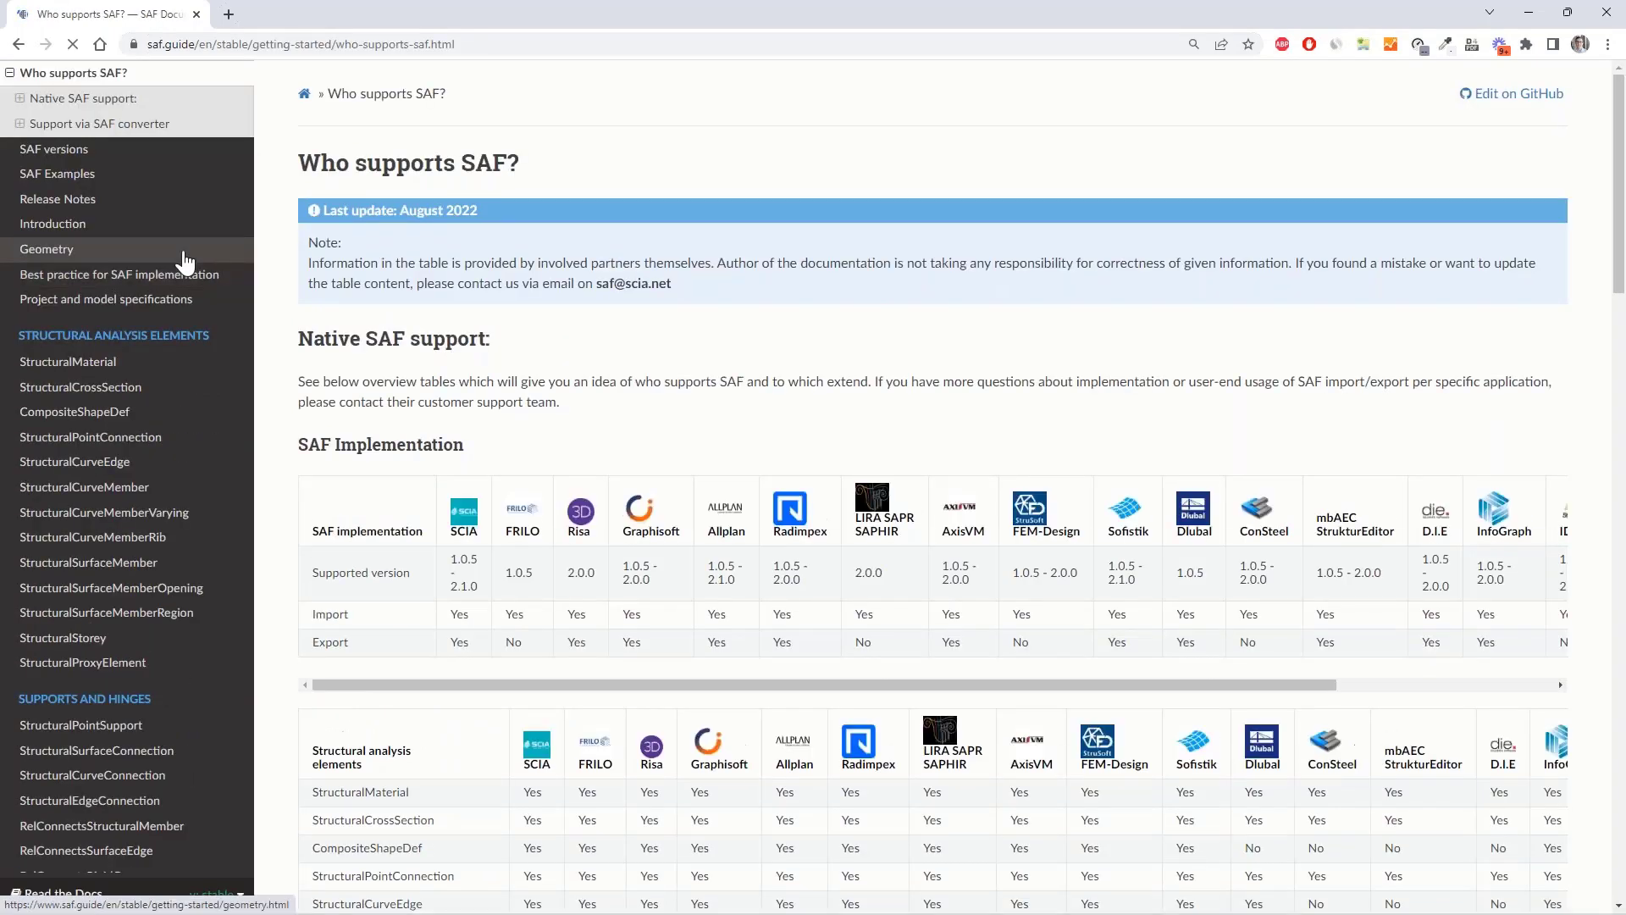
scroll(487, 326, "down", 2)
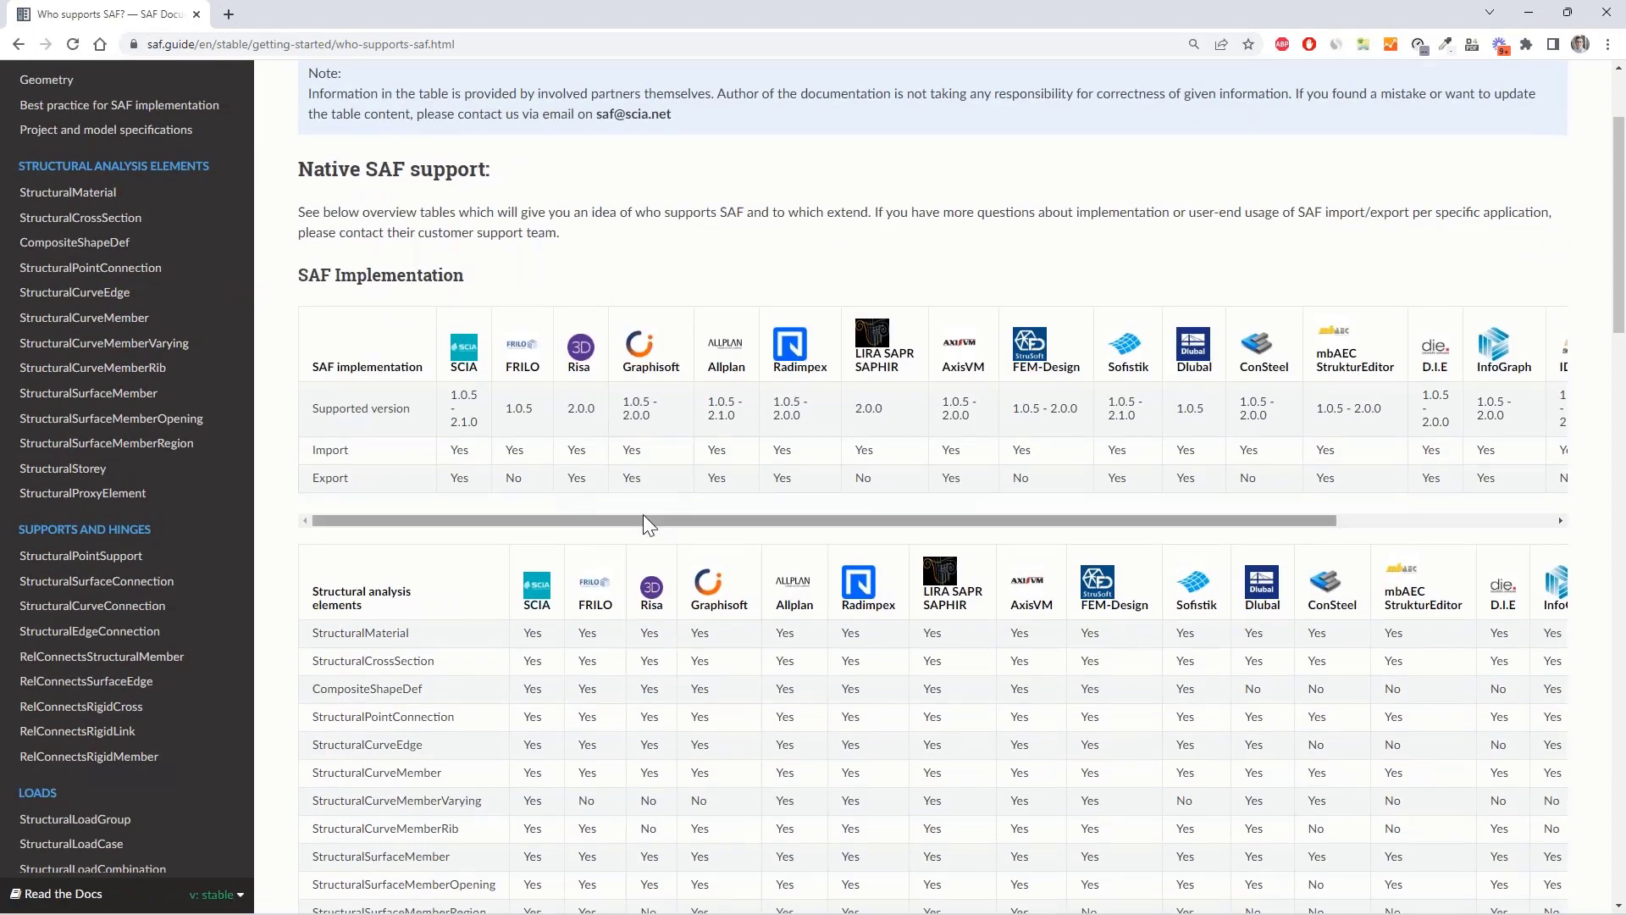
scroll(458, 413, "down", 2)
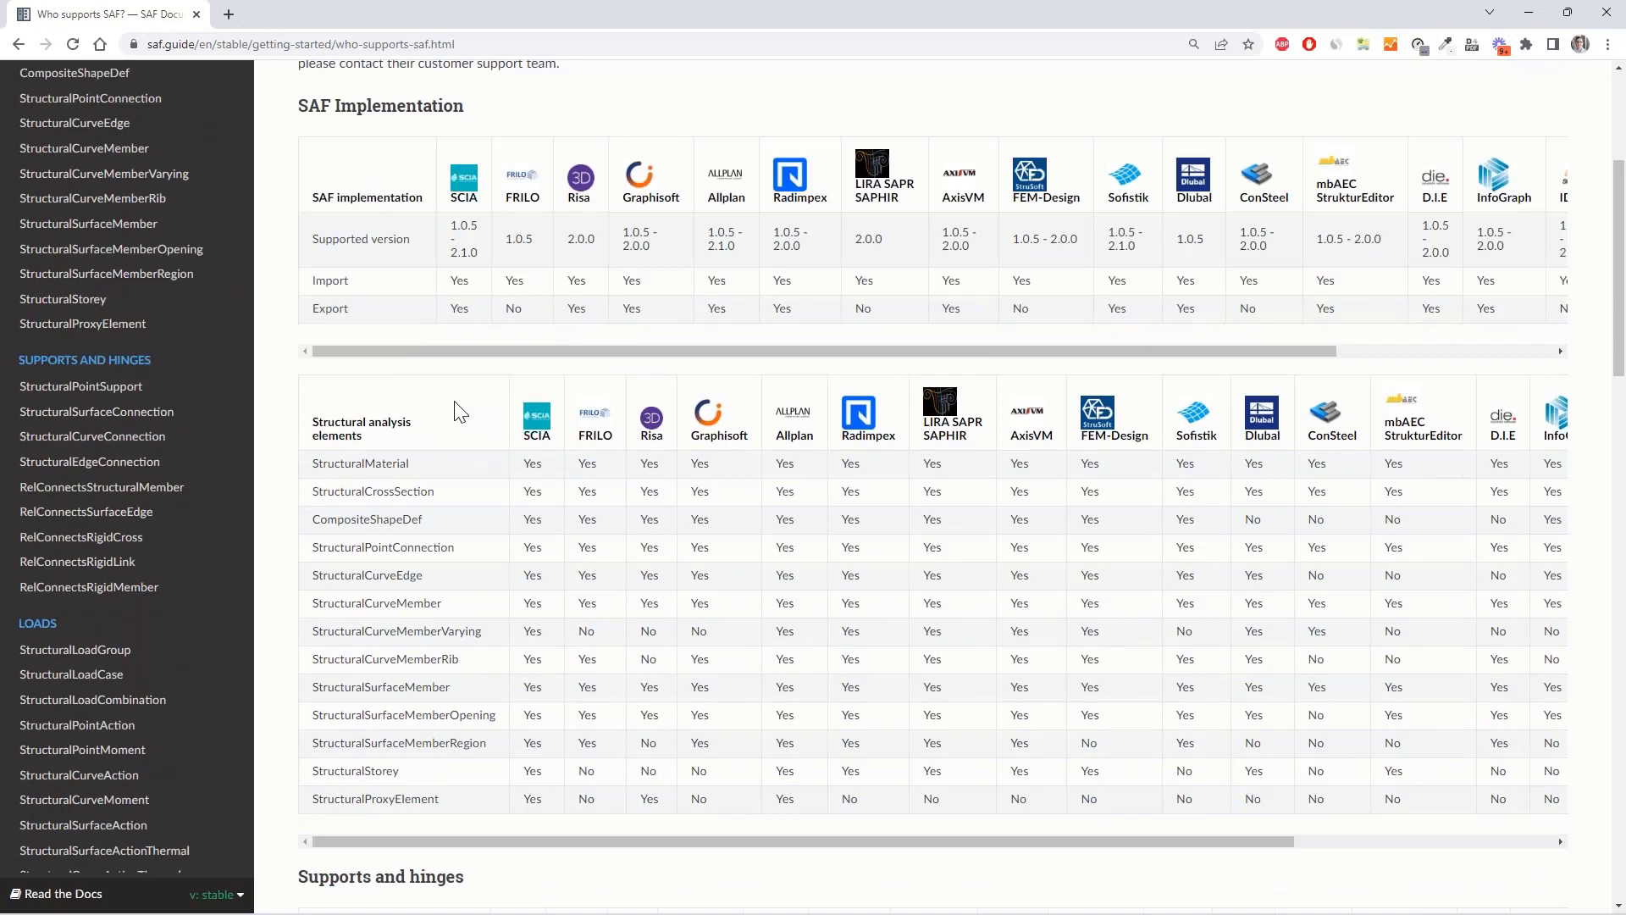
scroll(458, 412, "down", 7)
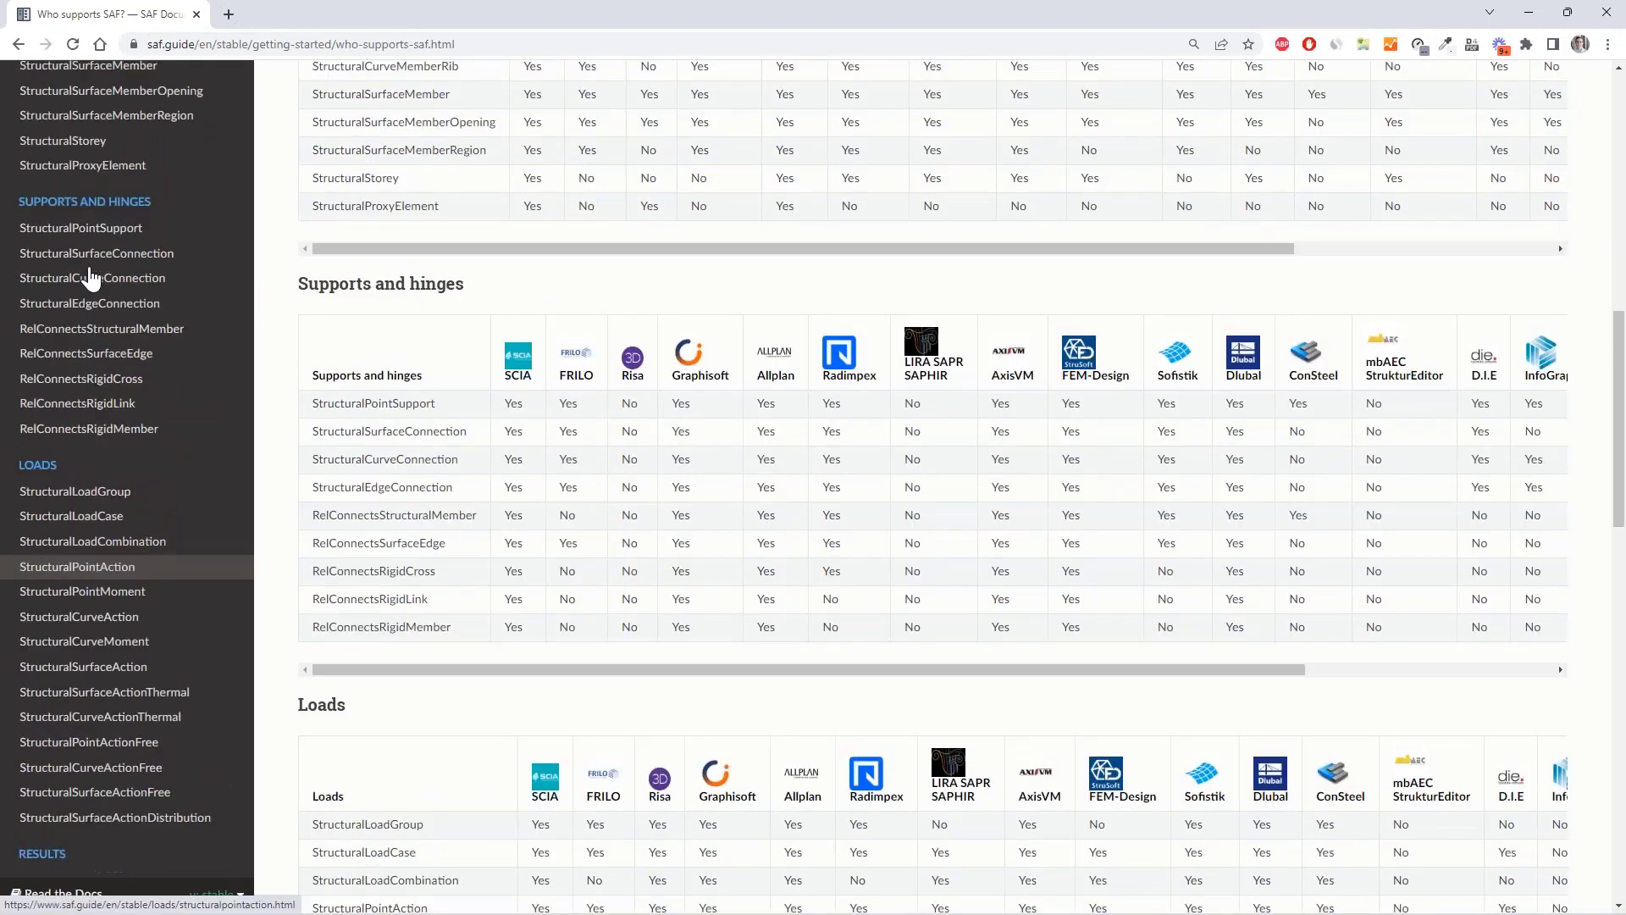
scroll(91, 277, "up", 8)
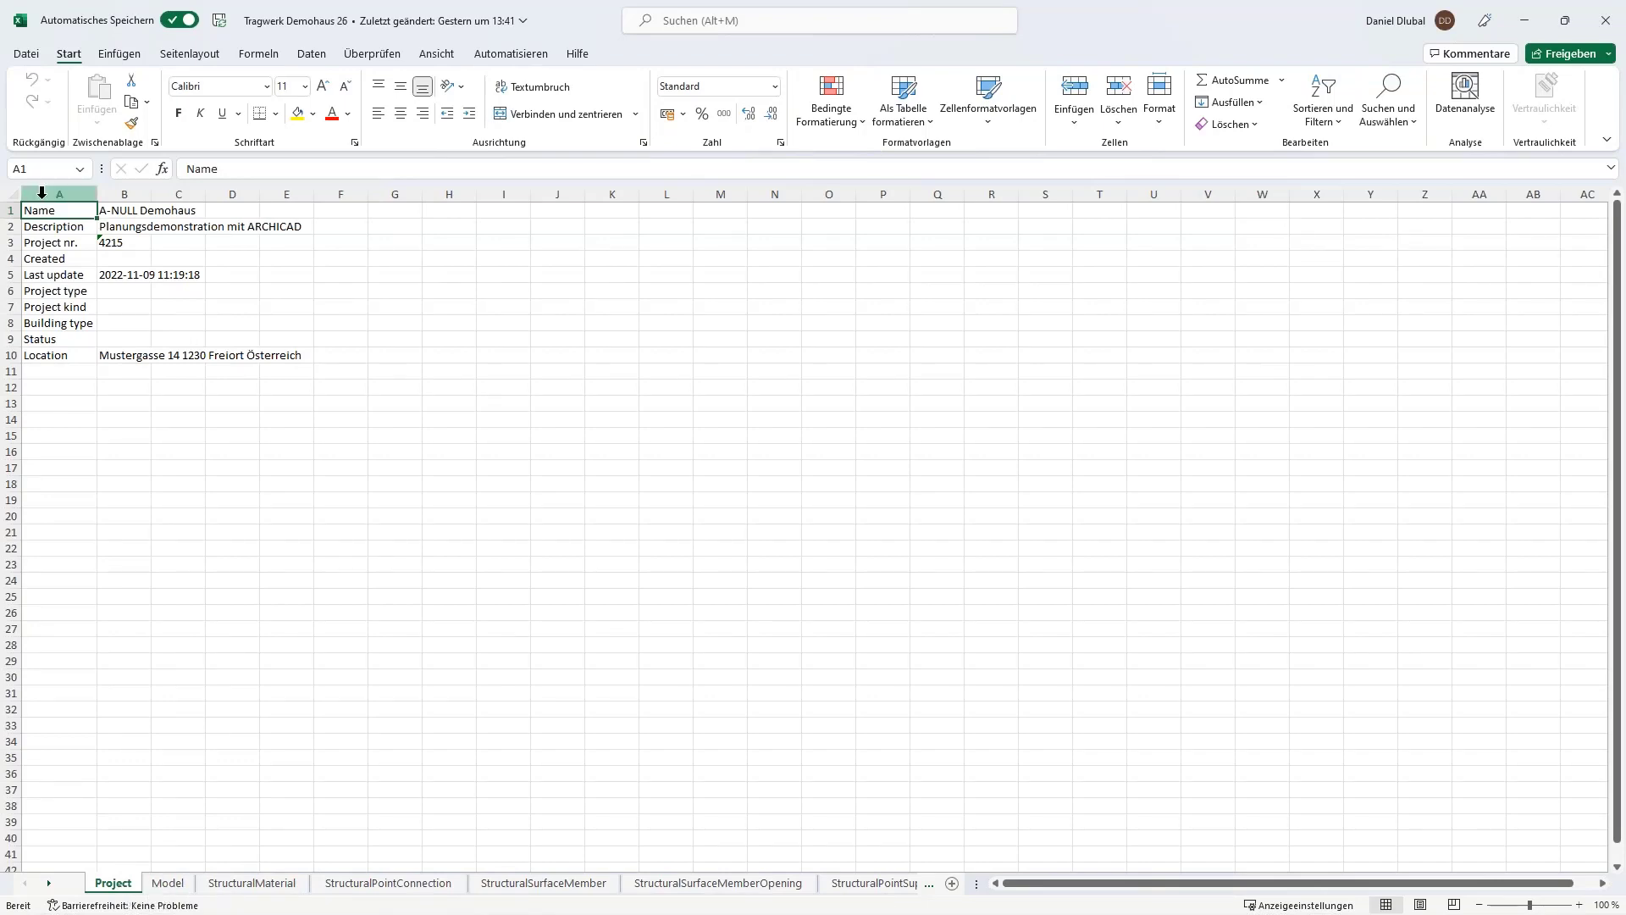
- Switch to Excel and review the SAF workbook's model, material, point connection, surface member, opening and point support sheets
left_click(177, 887)
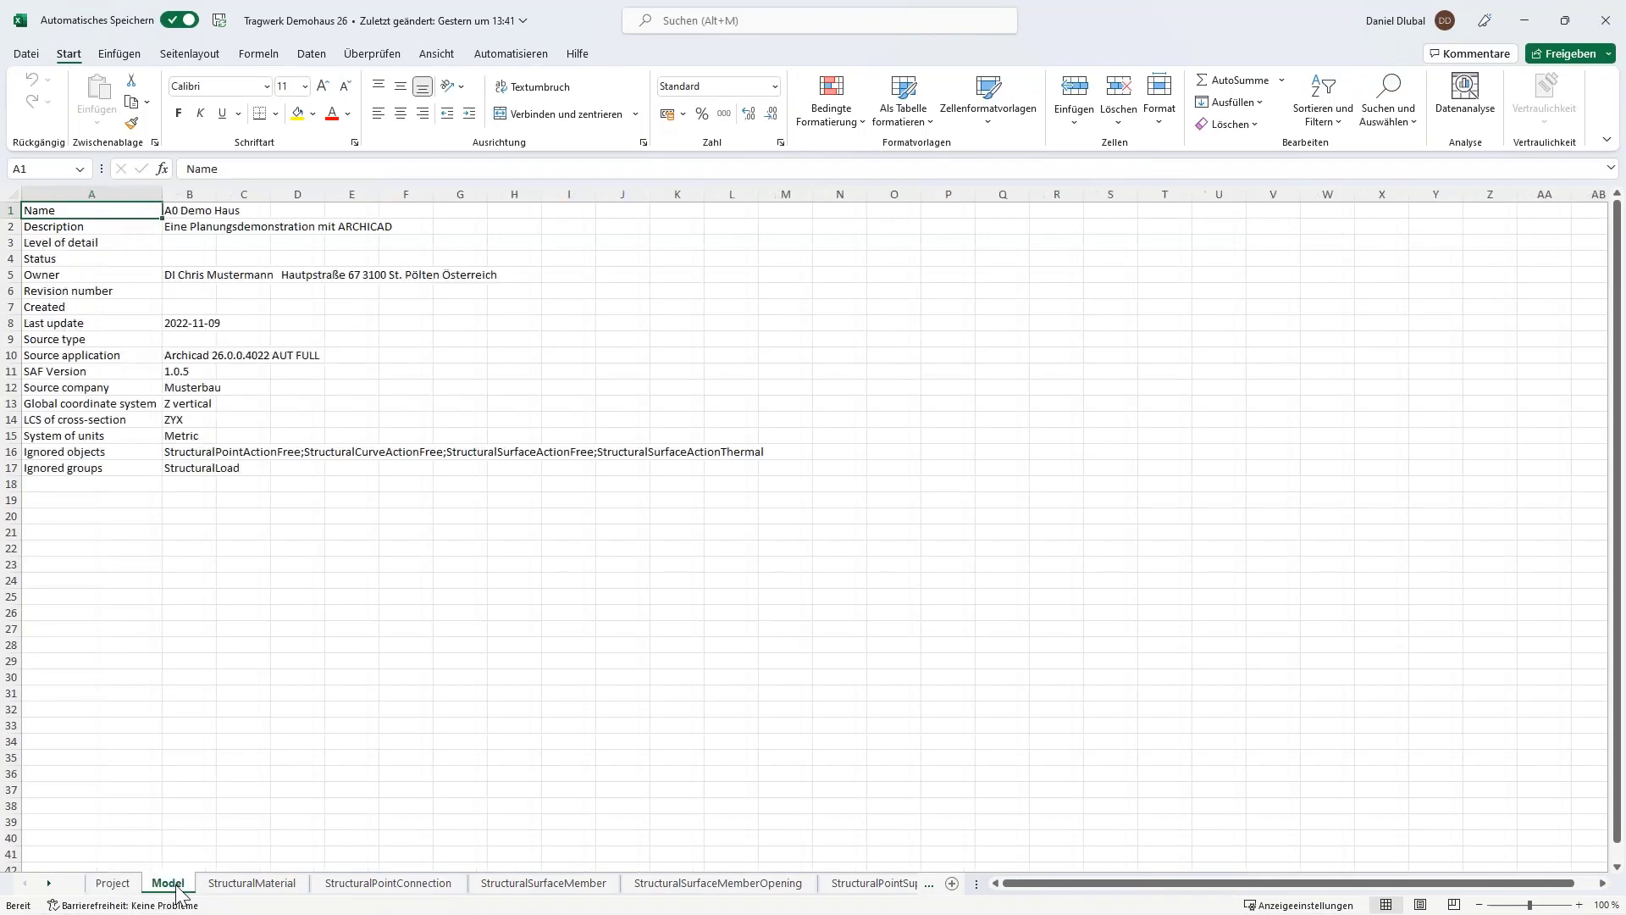
left_click(273, 893)
left_click(63, 227)
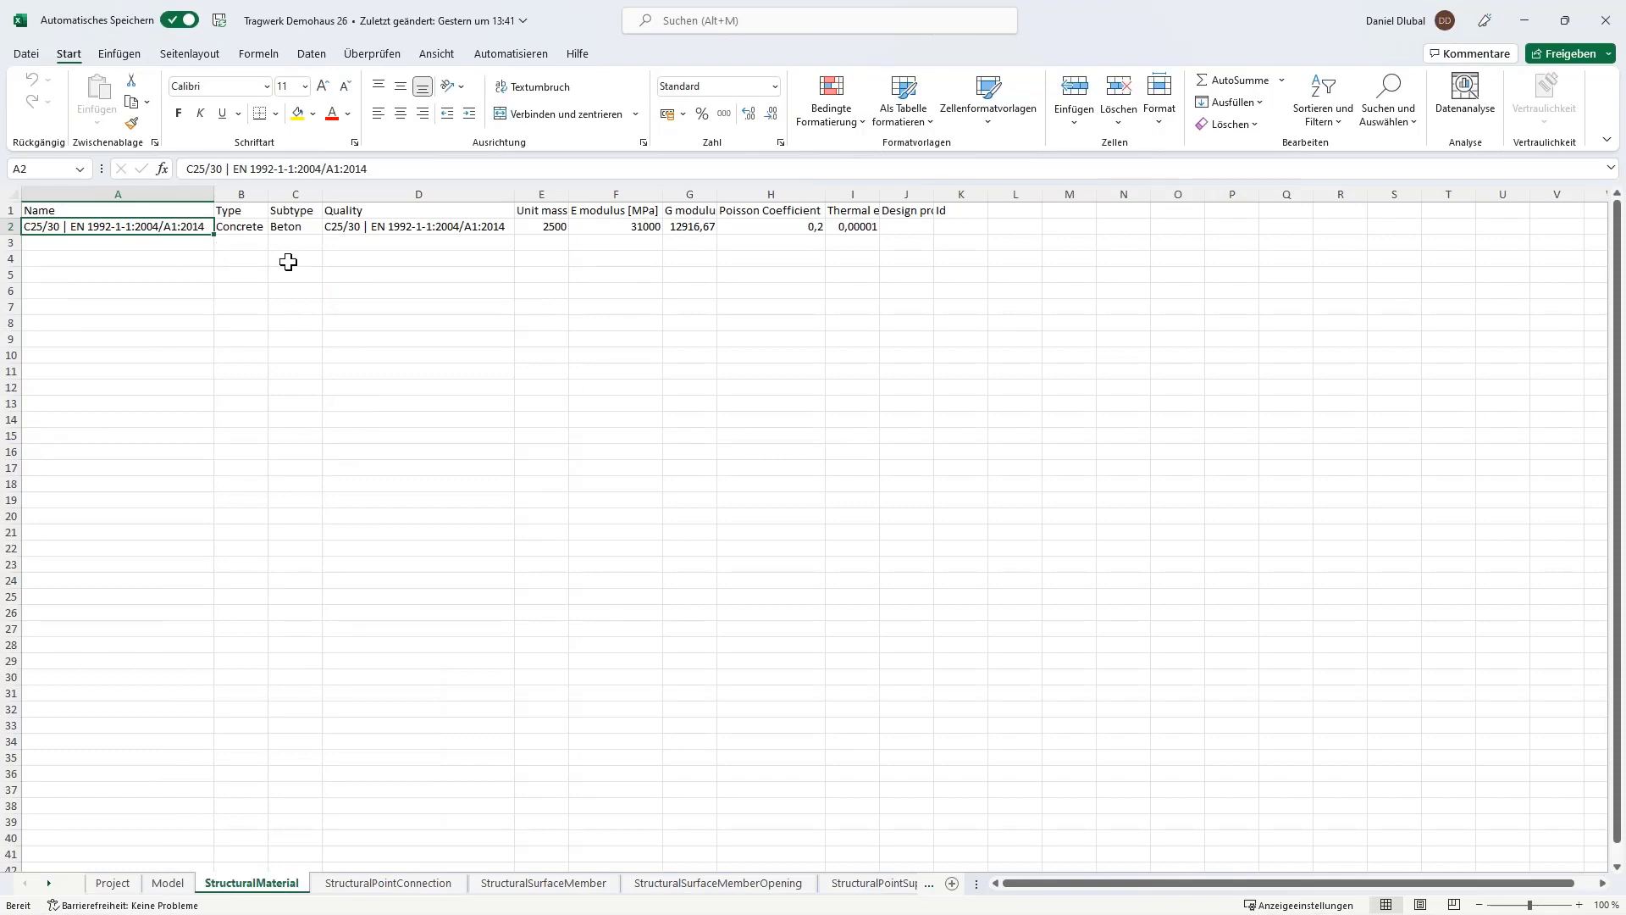
left_click(388, 882)
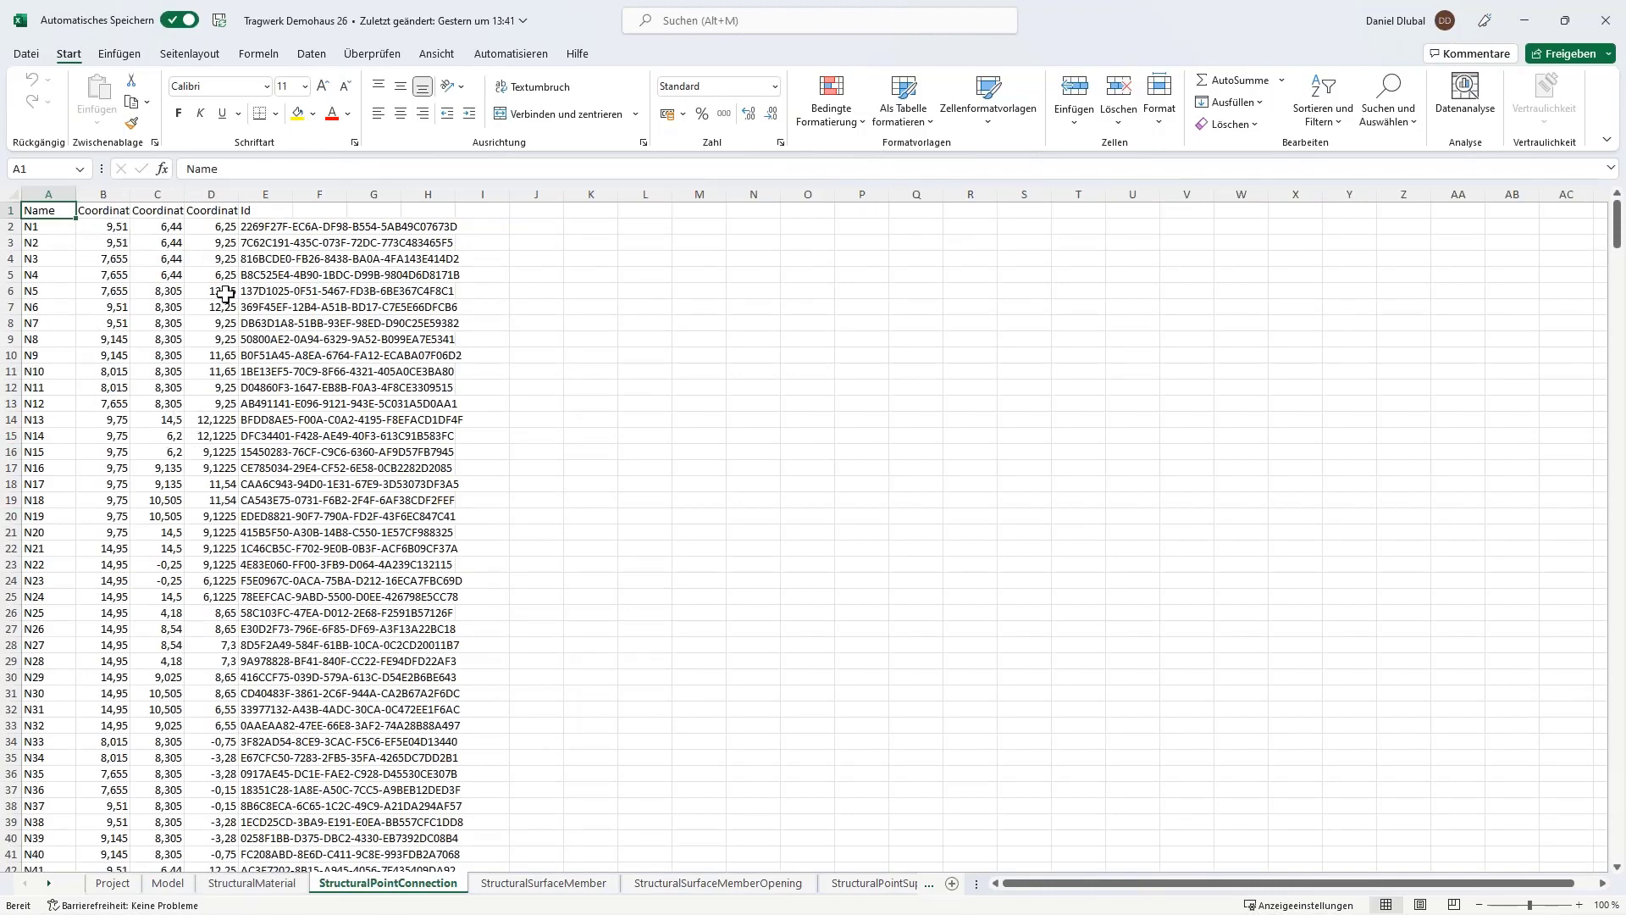
left_click(266, 210)
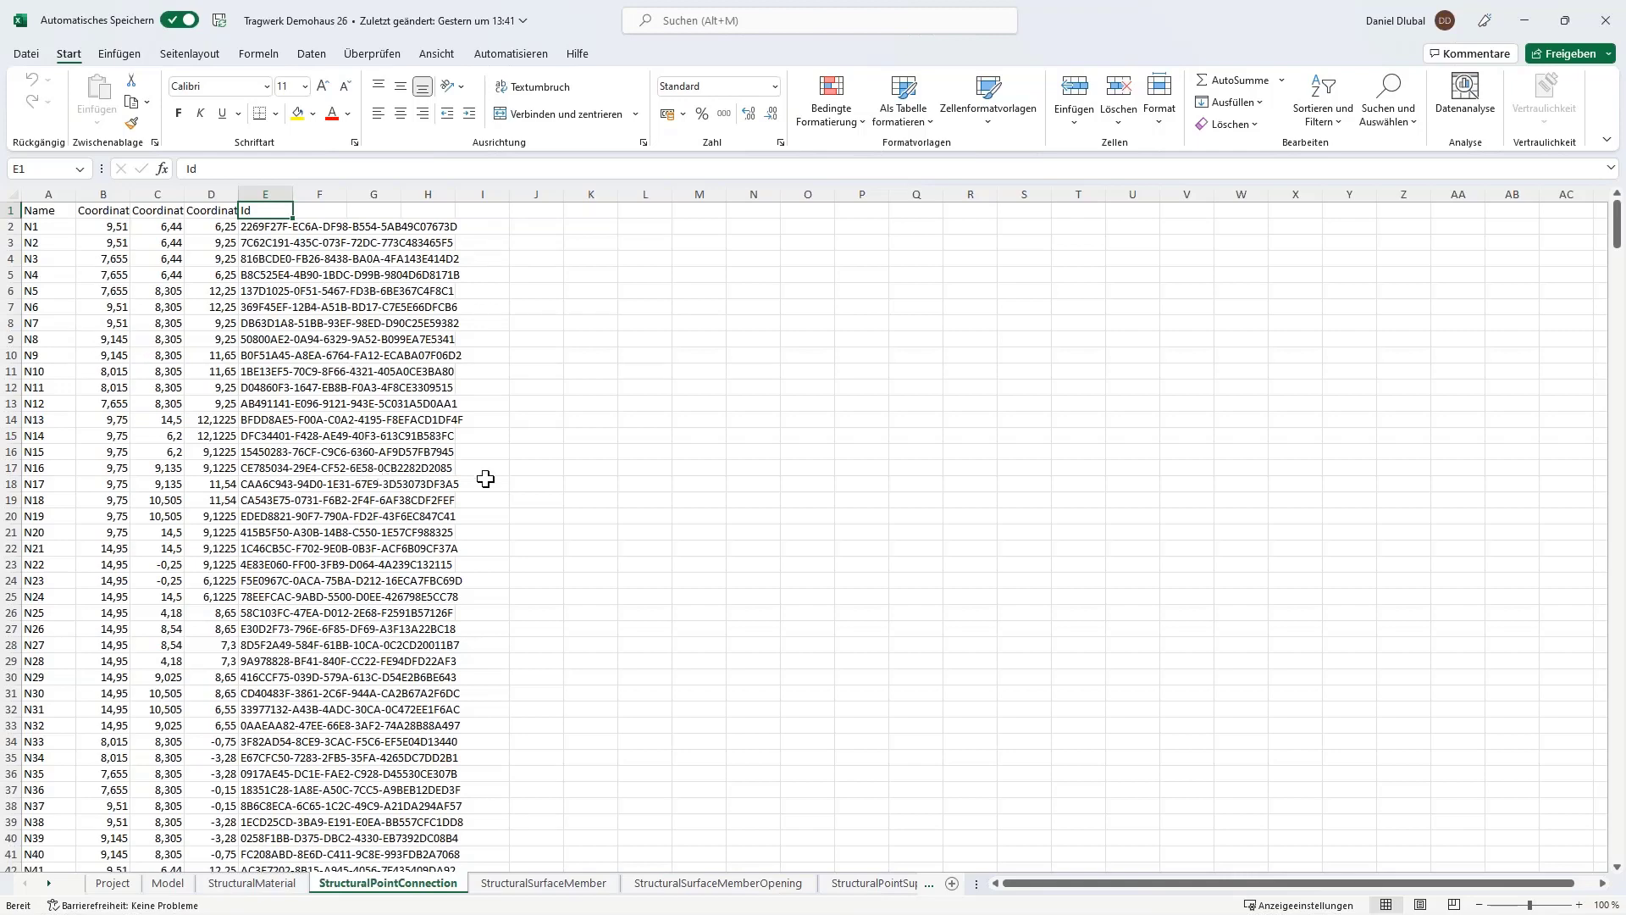
left_click(551, 884)
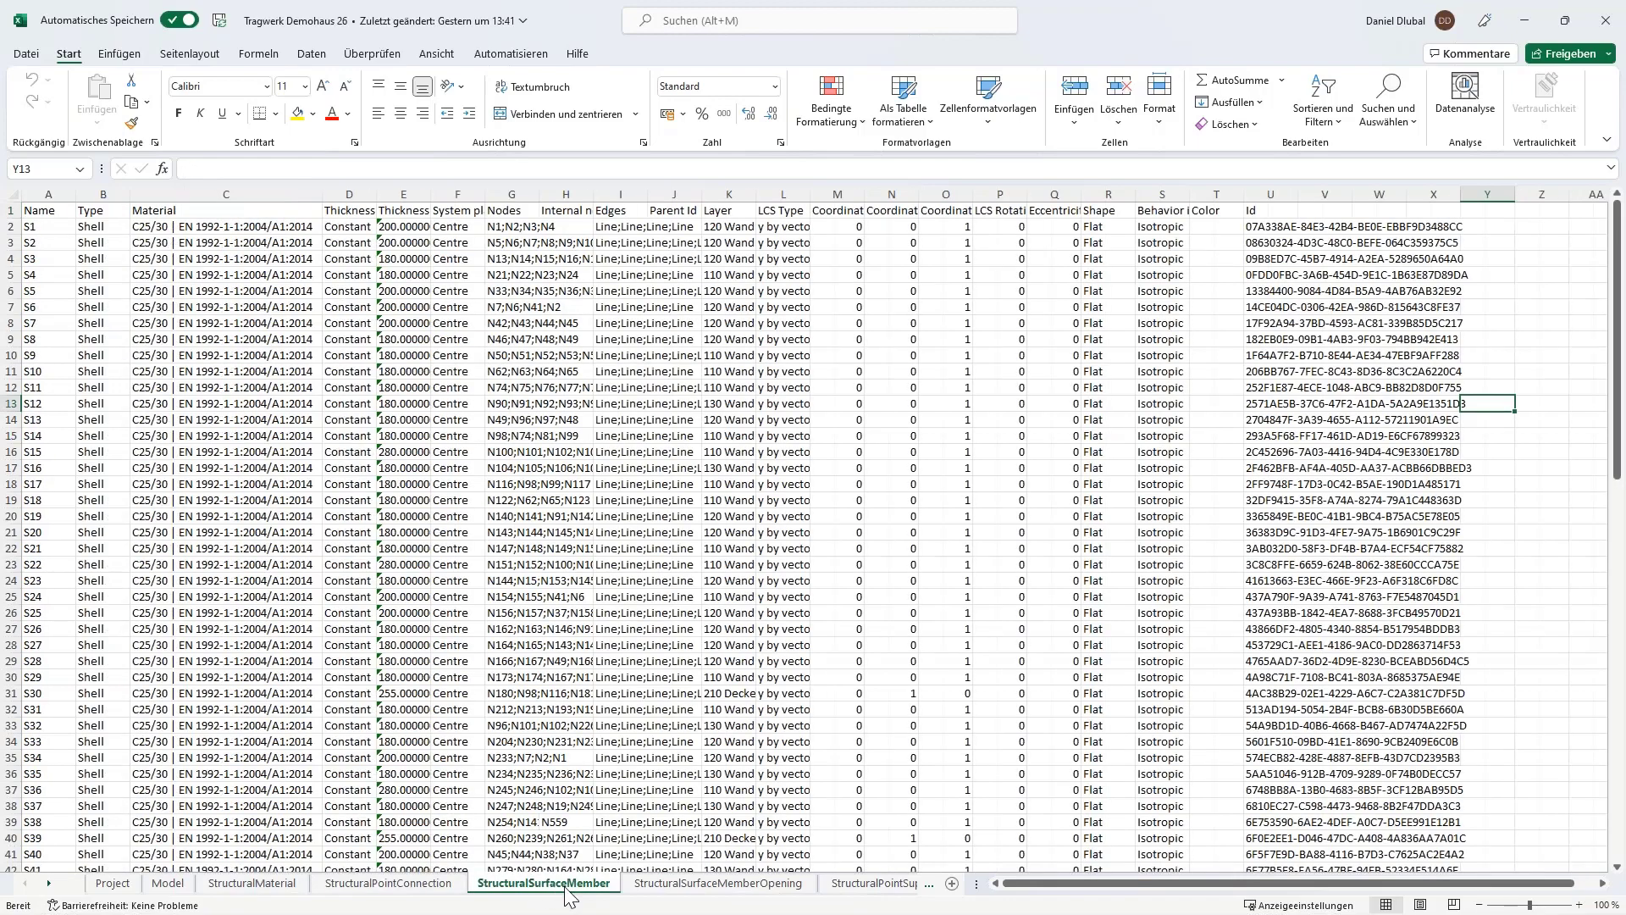
left_click(711, 884)
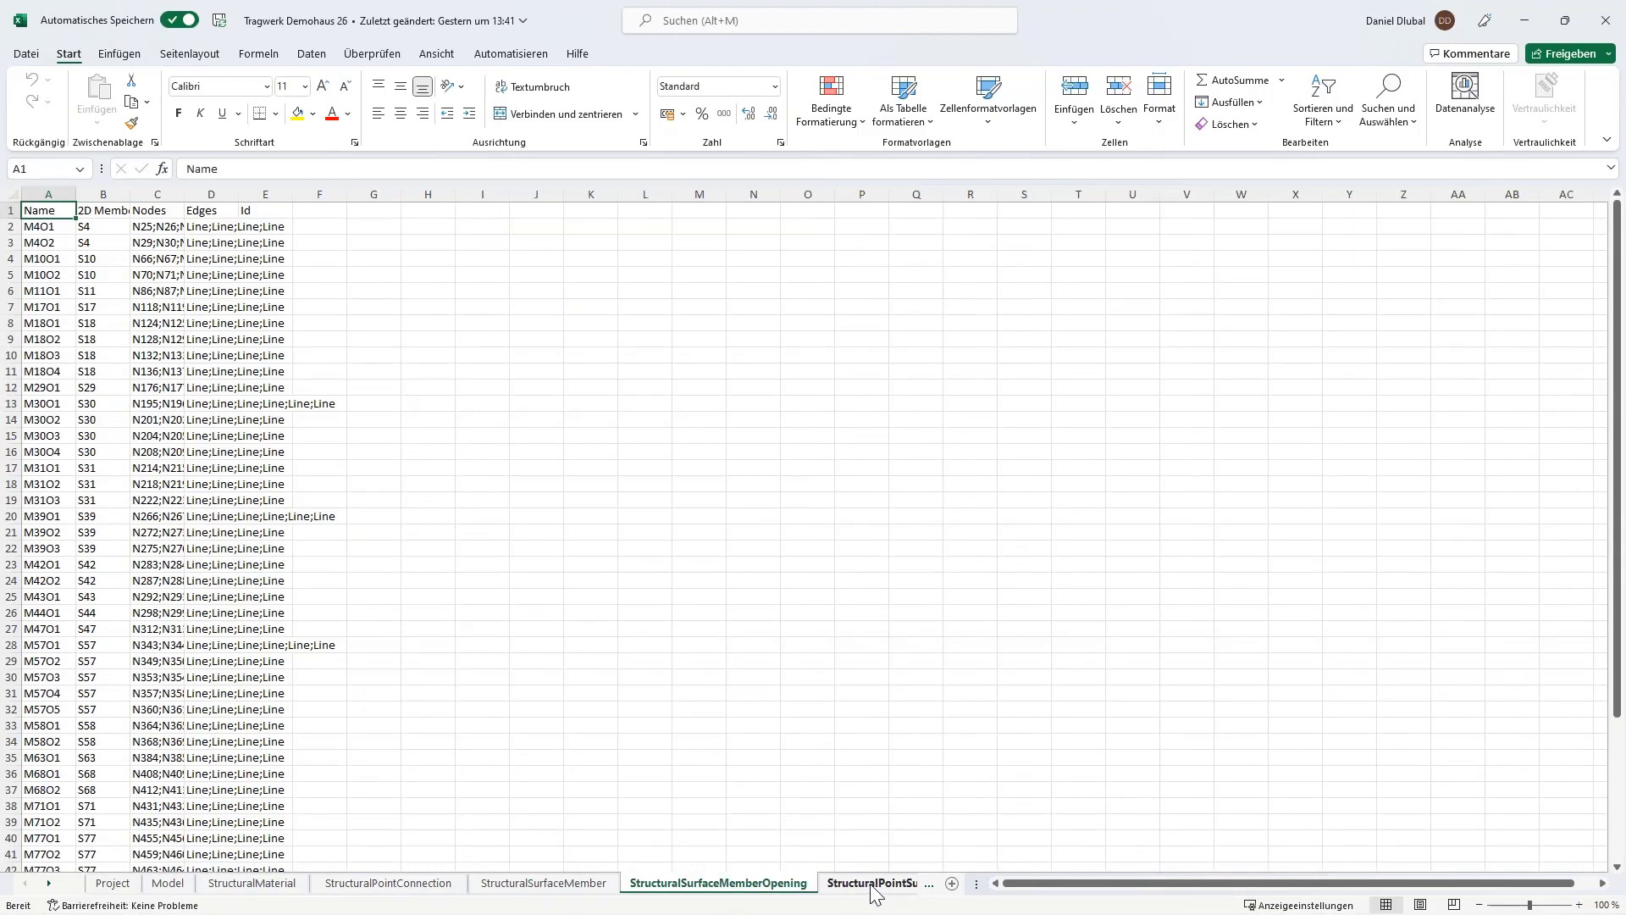
left_click(872, 885)
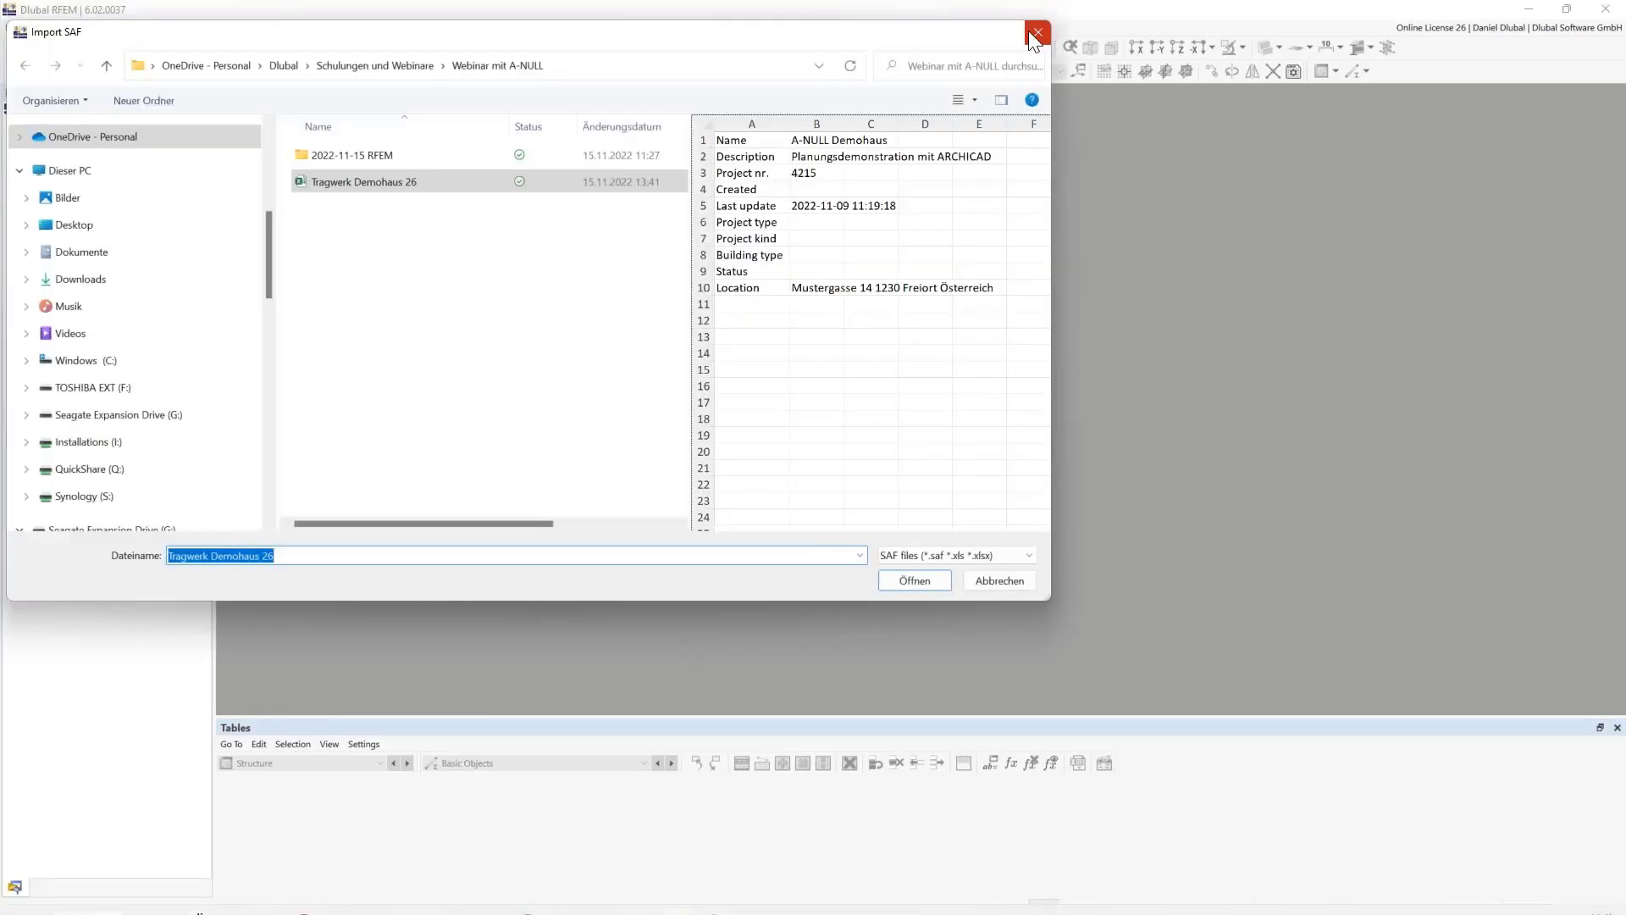
- Close the Excel workbook and import the SAF file Tragwerk Demohaus 26 into RFEM using the Default conversion table
left_click(1028, 31)
mouse_move(637, 903)
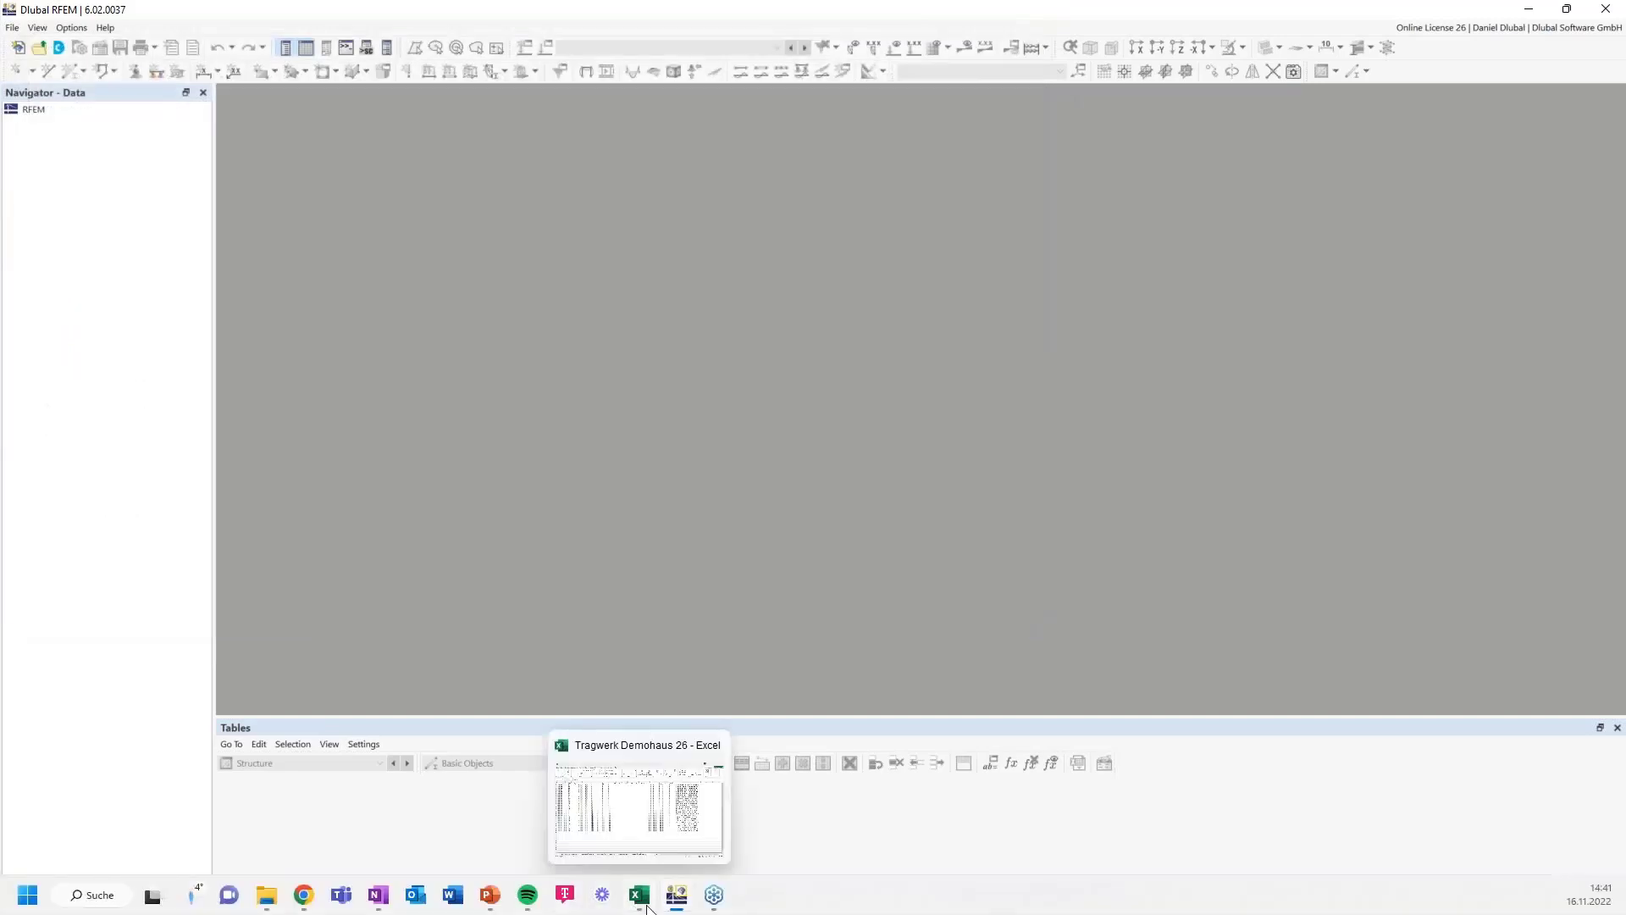
mouse_move(725, 760)
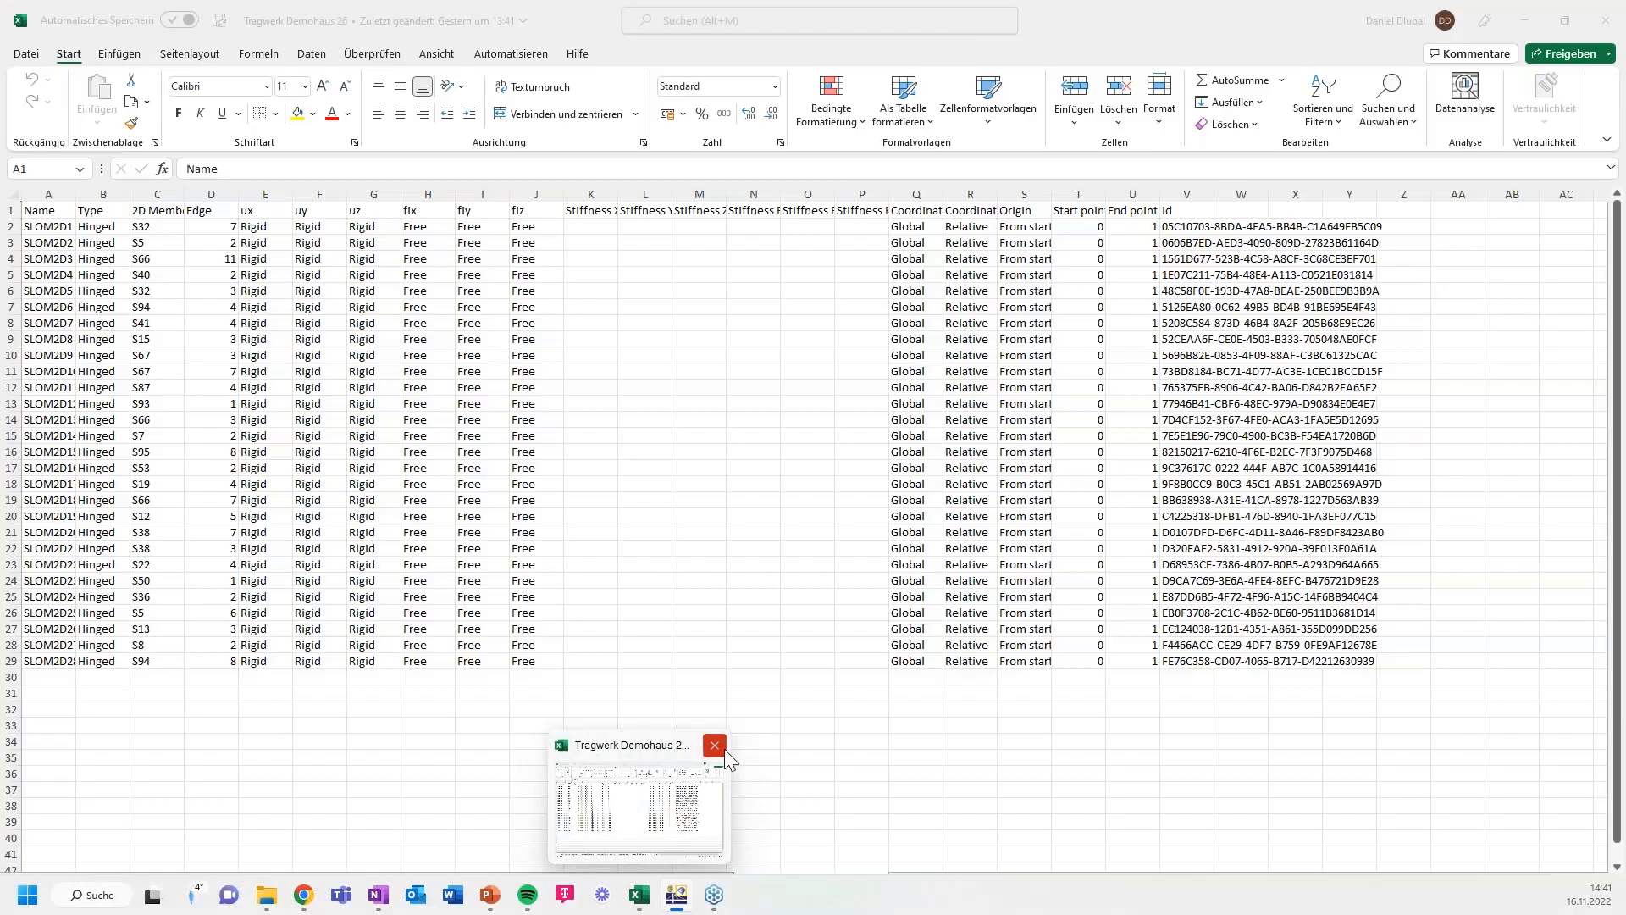
left_click(12, 27)
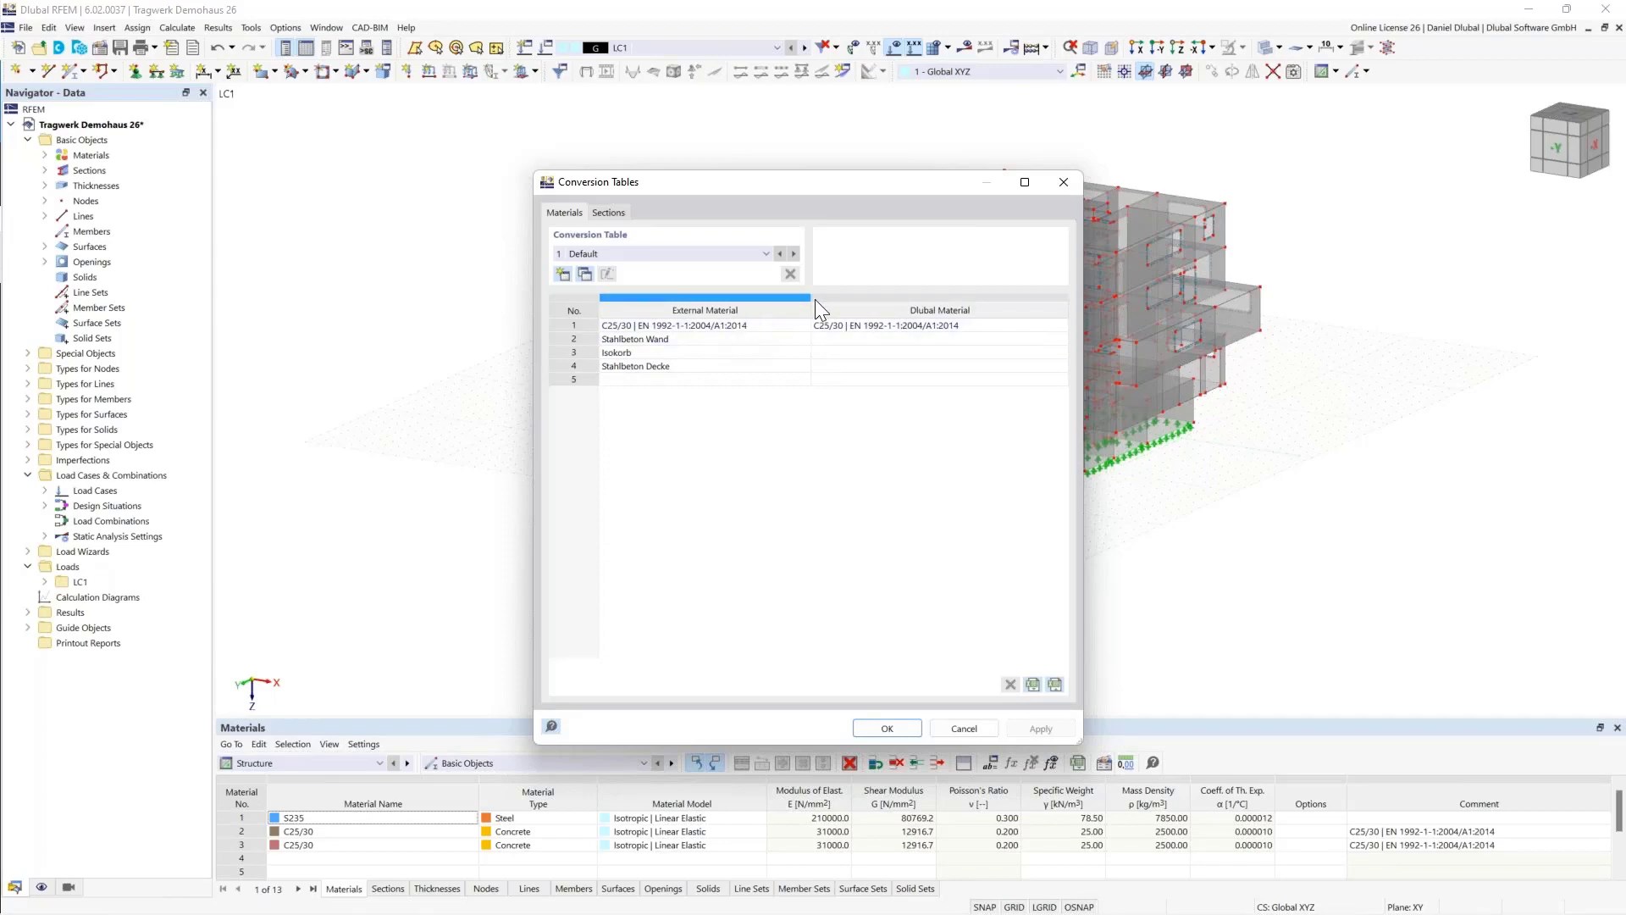
left_click(887, 730)
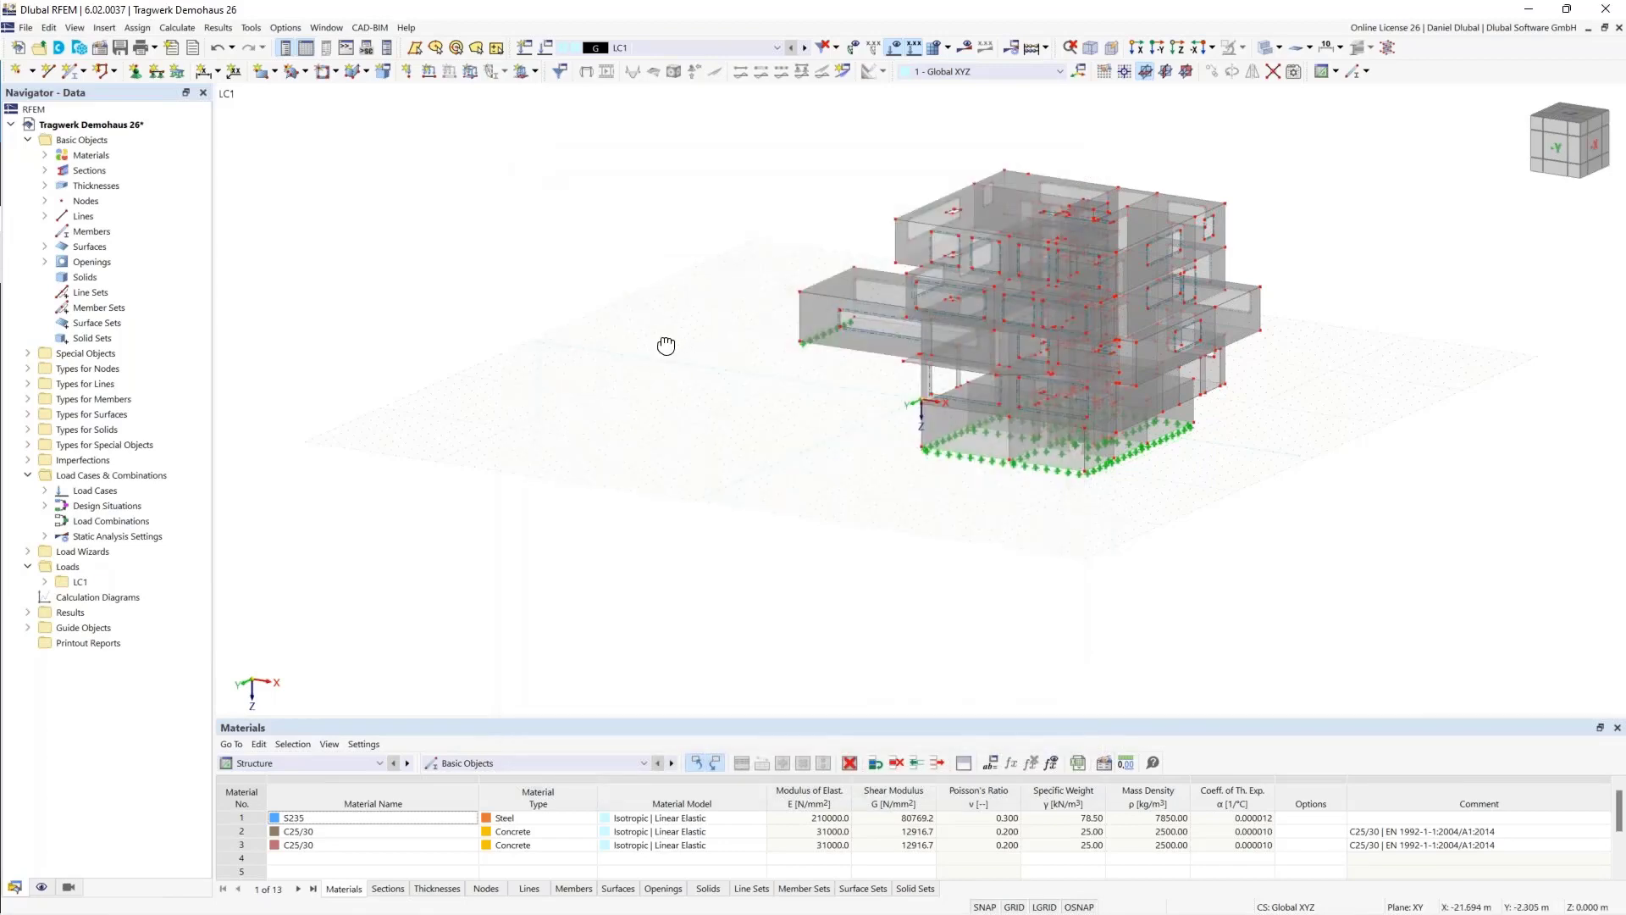
middle_click_drag(669, 348, 641, 379, "ctrl")
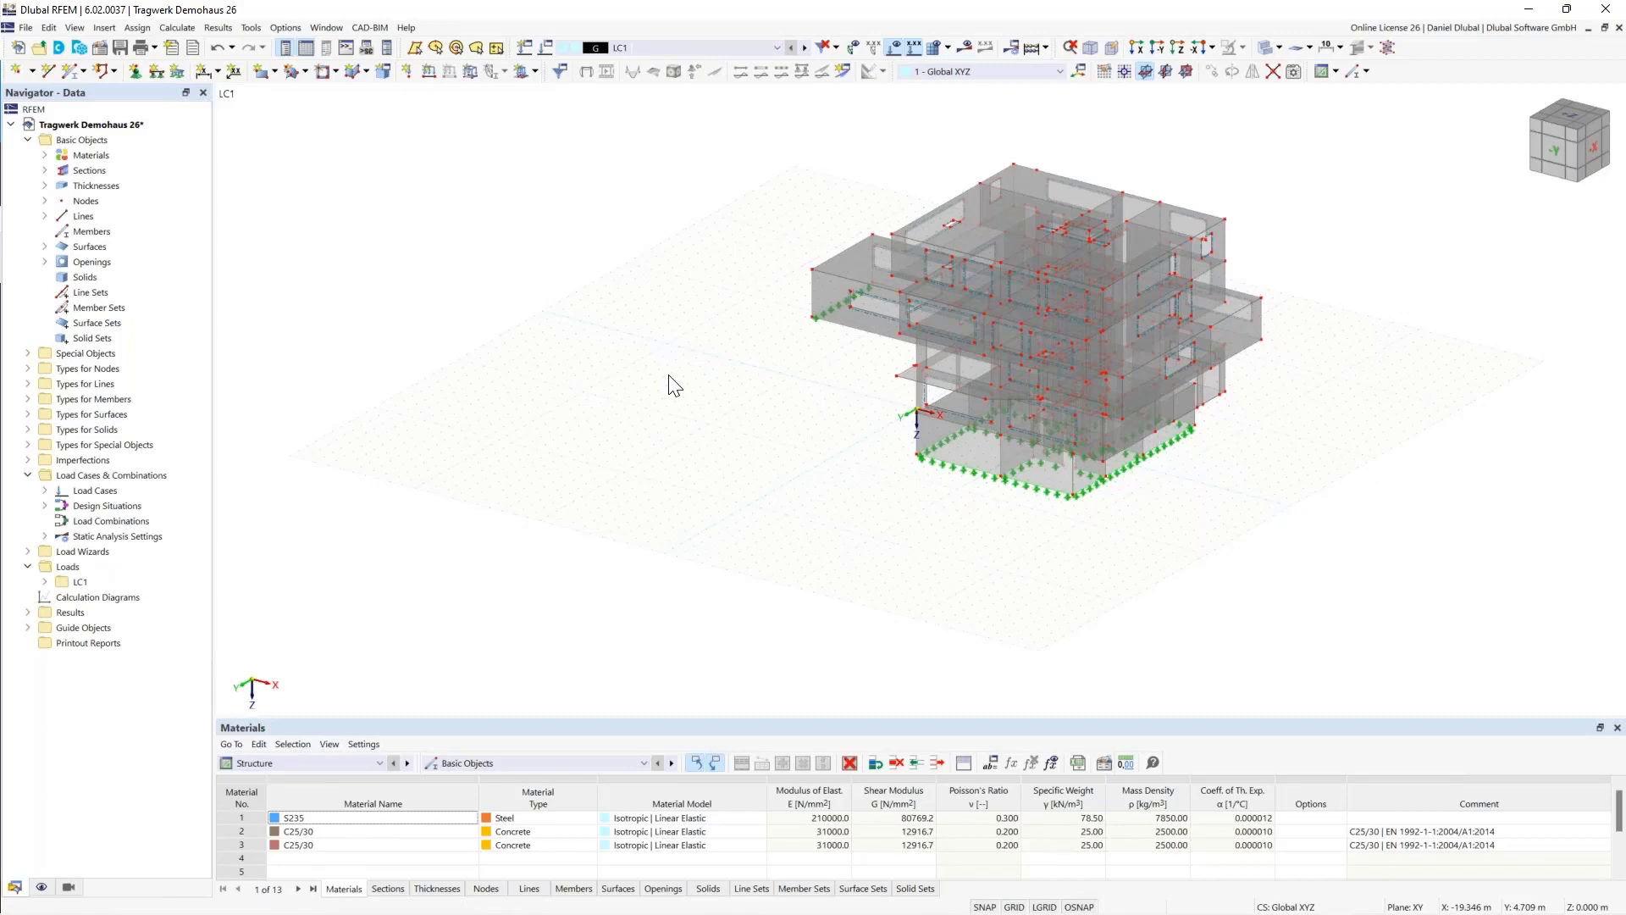
- Try to move the protruding corner node of the projecting slab edge onto its neighbouring node, and undo the change
scroll(669, 375, "up", 2)
middle_click_drag(669, 375, 626, 373, "ctrl")
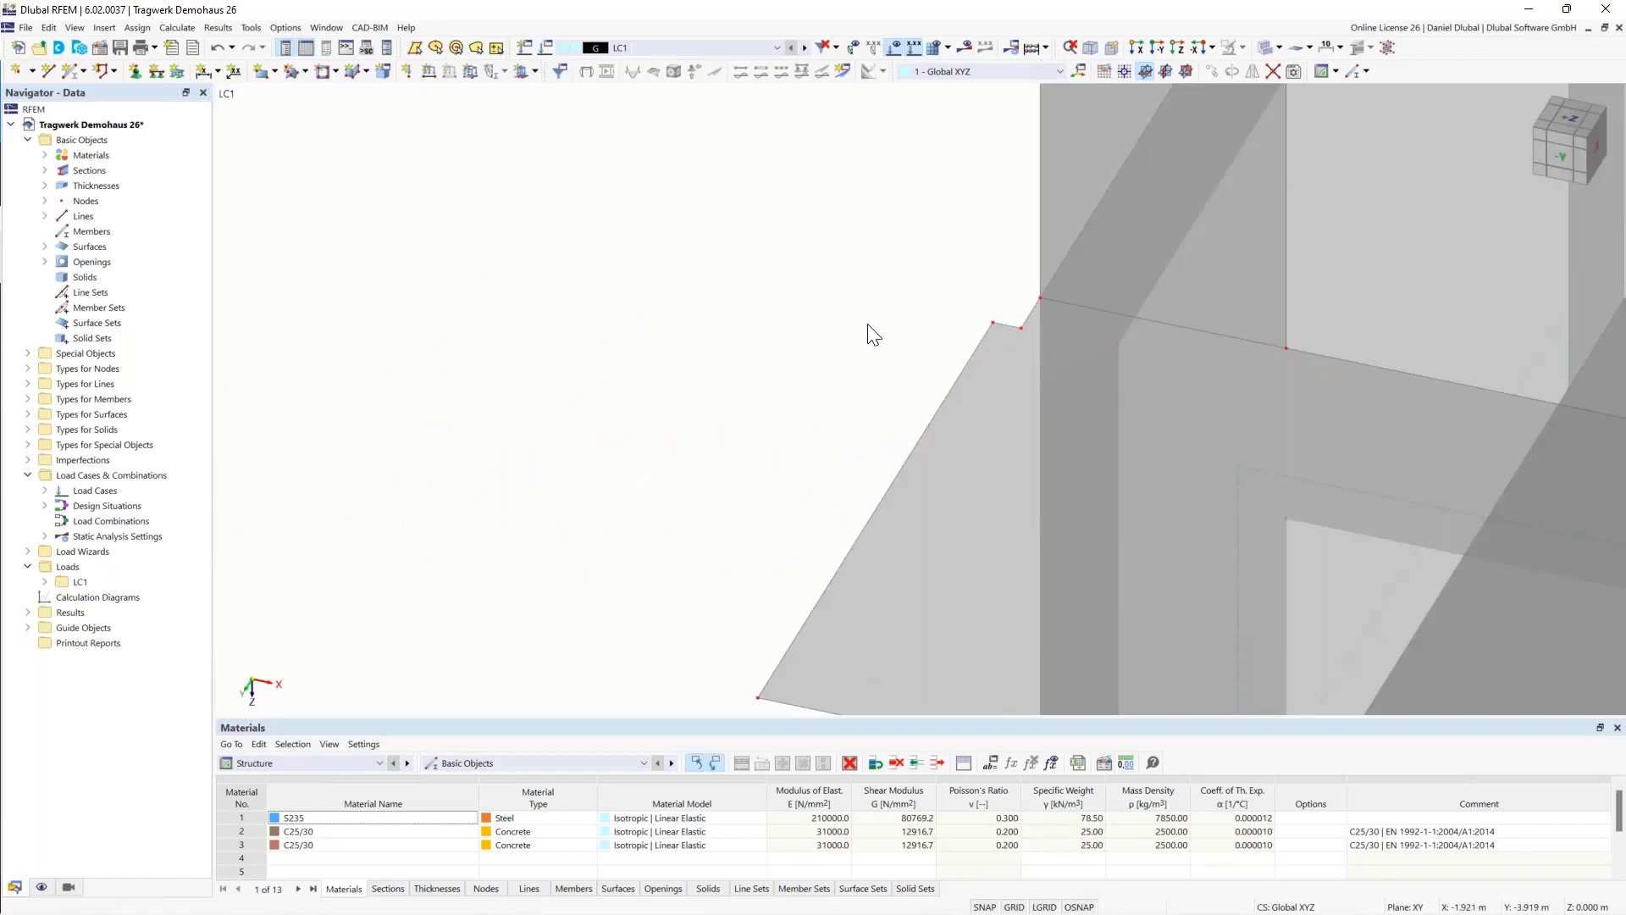
middle_click_drag(973, 368, 883, 354)
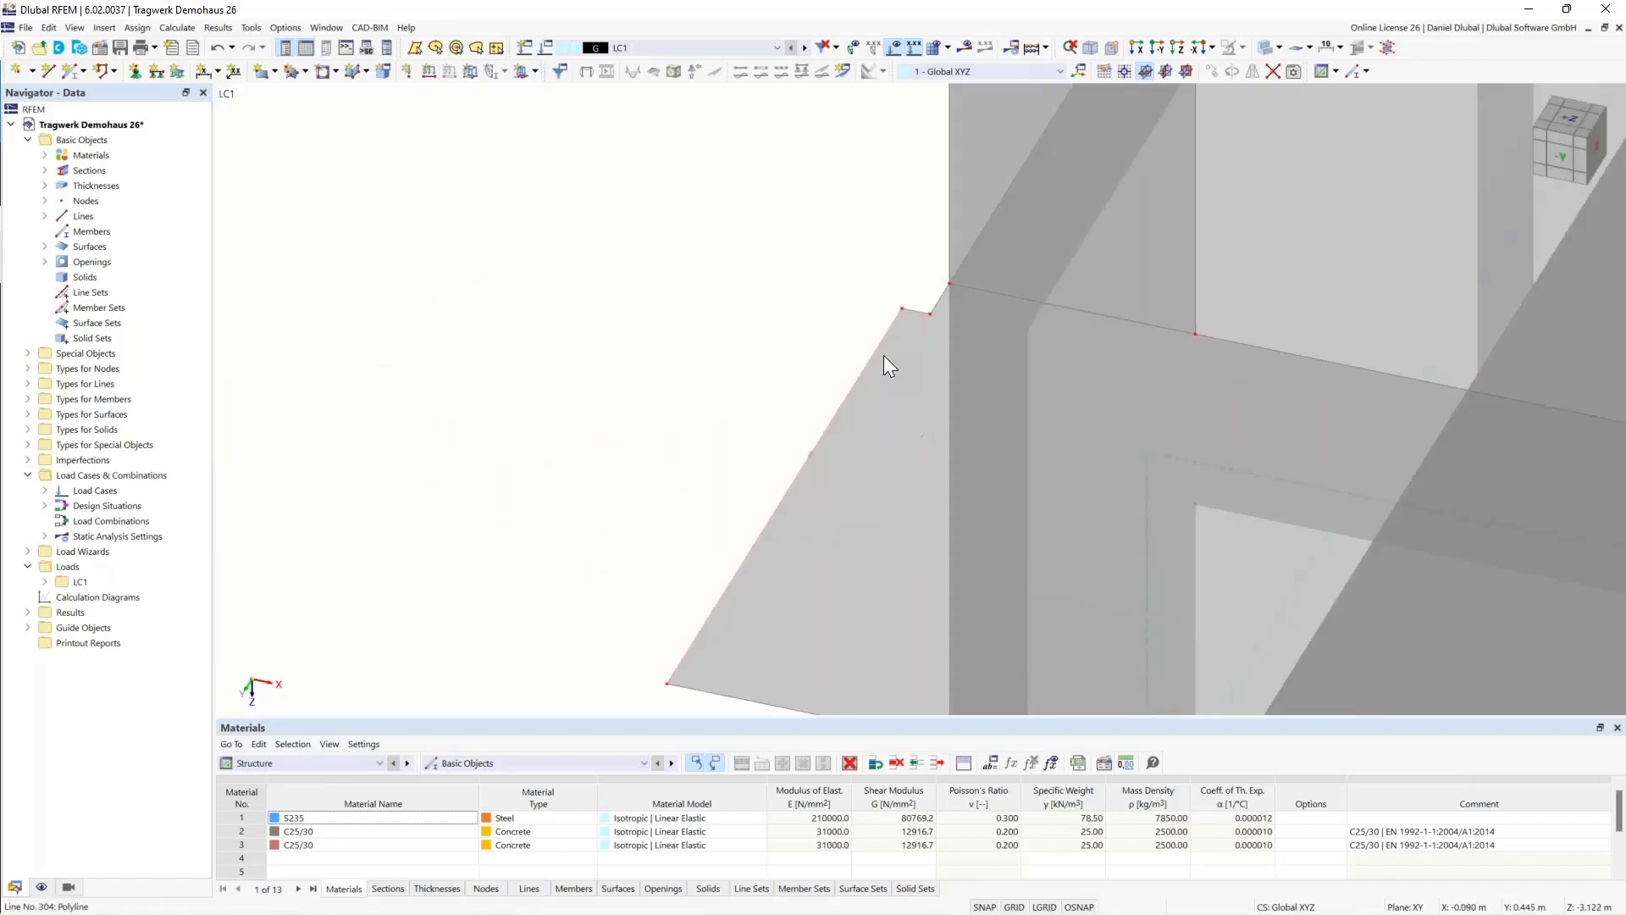
left_click(933, 316)
key("Delete")
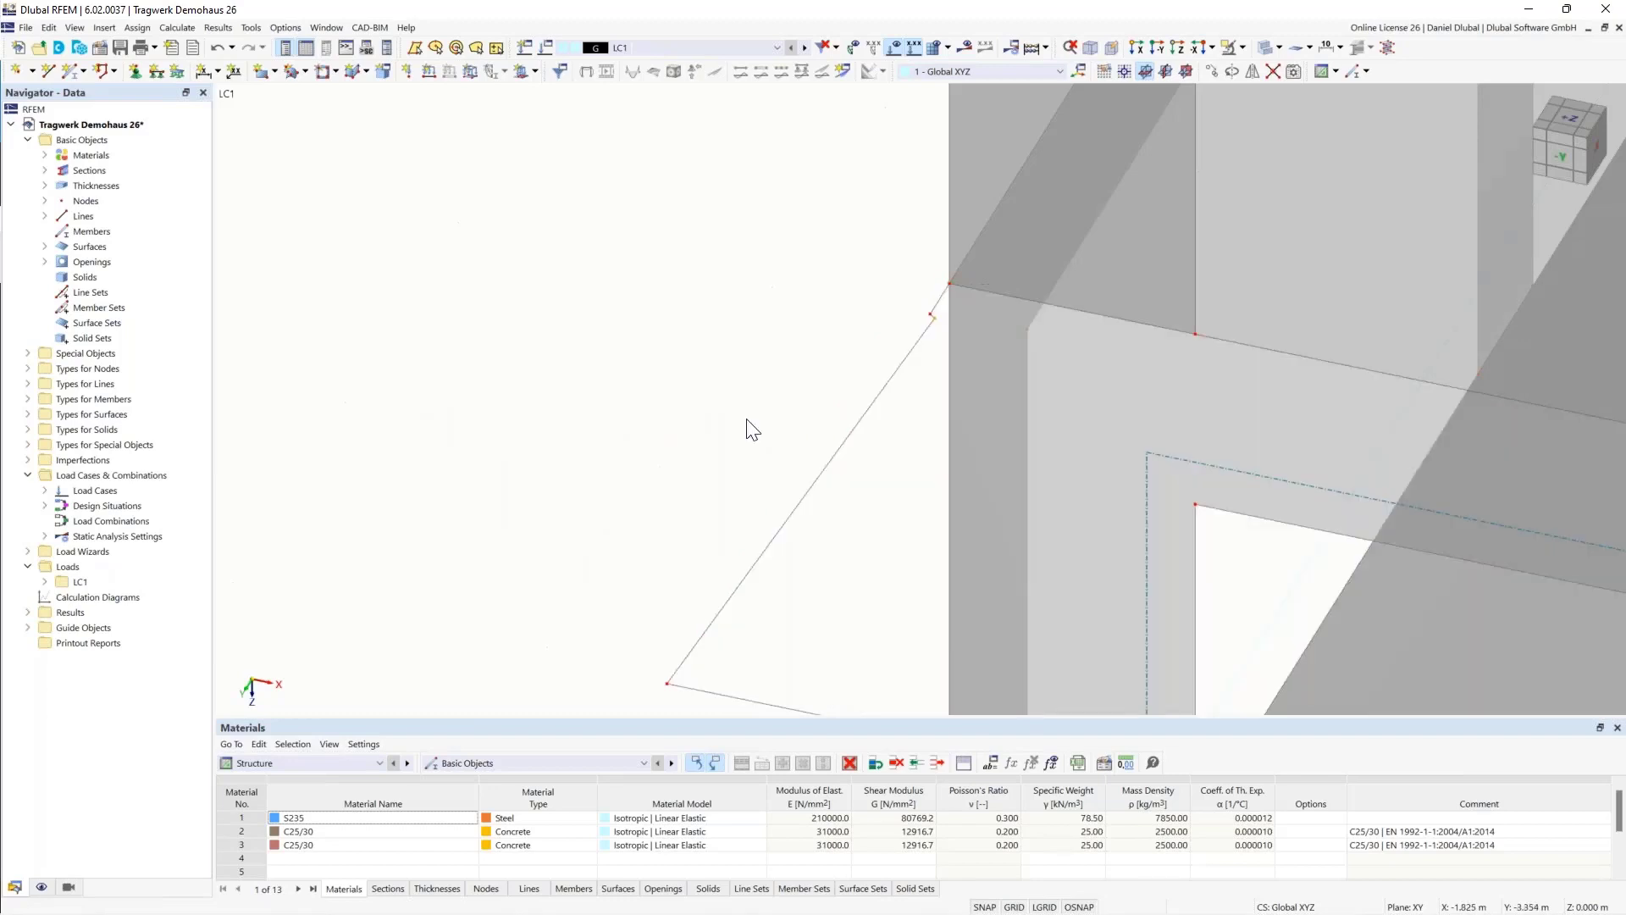
key("ctrl+z")
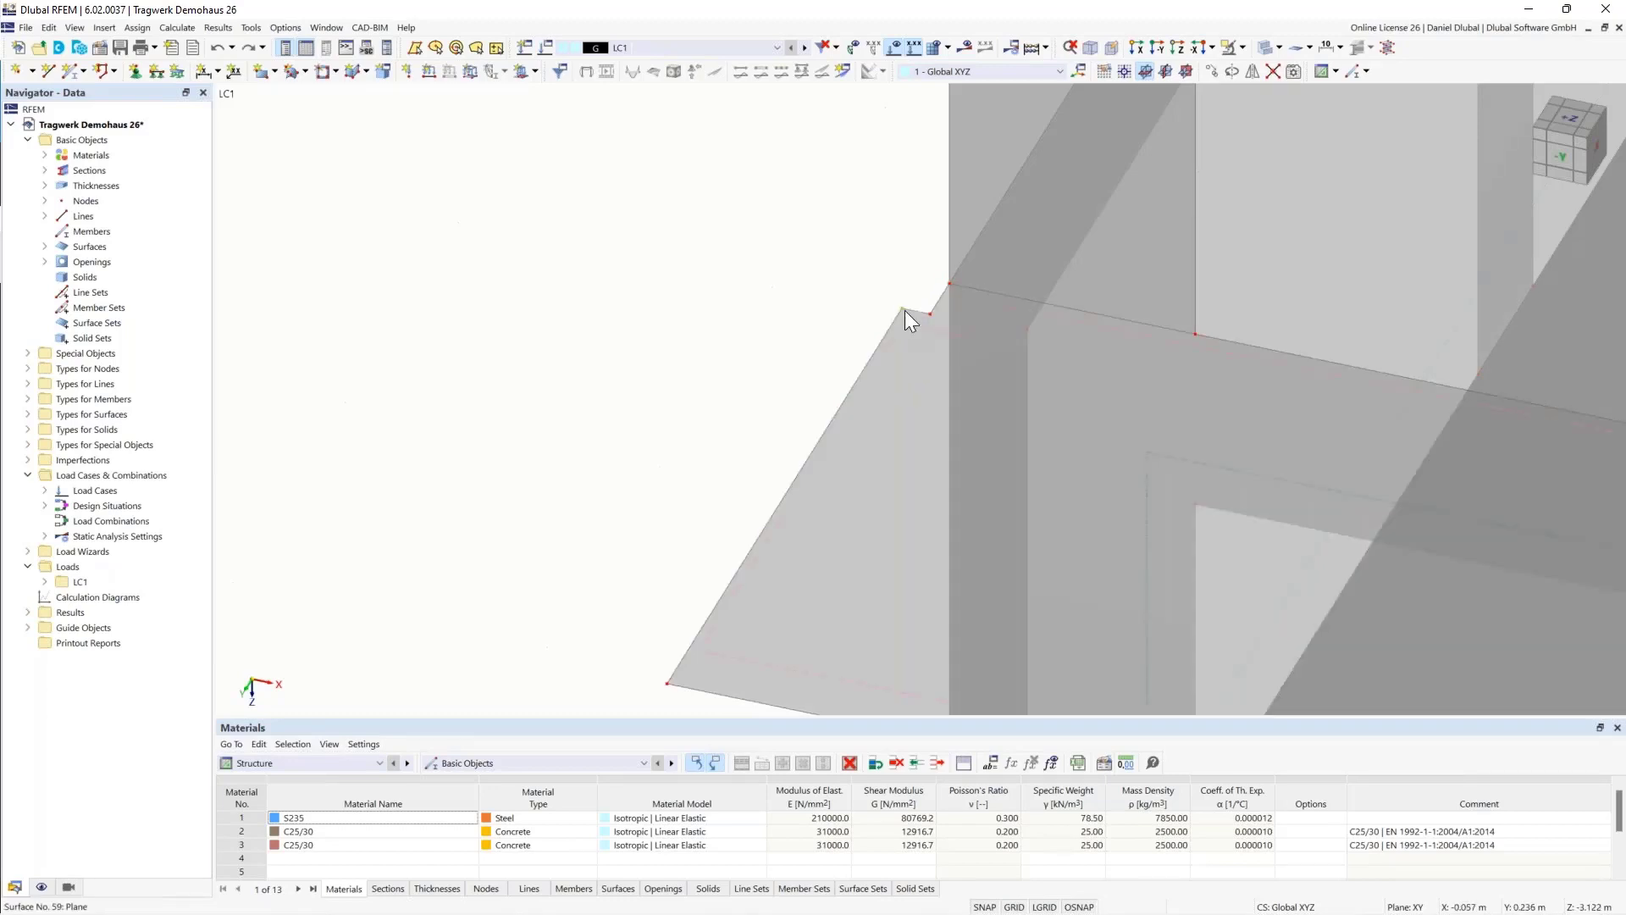
- Move the slab edge's protruding node onto the neighbouring node, and open the coordinates of the corner node at the edge's other end for editing
left_click_drag(903, 309, 929, 314)
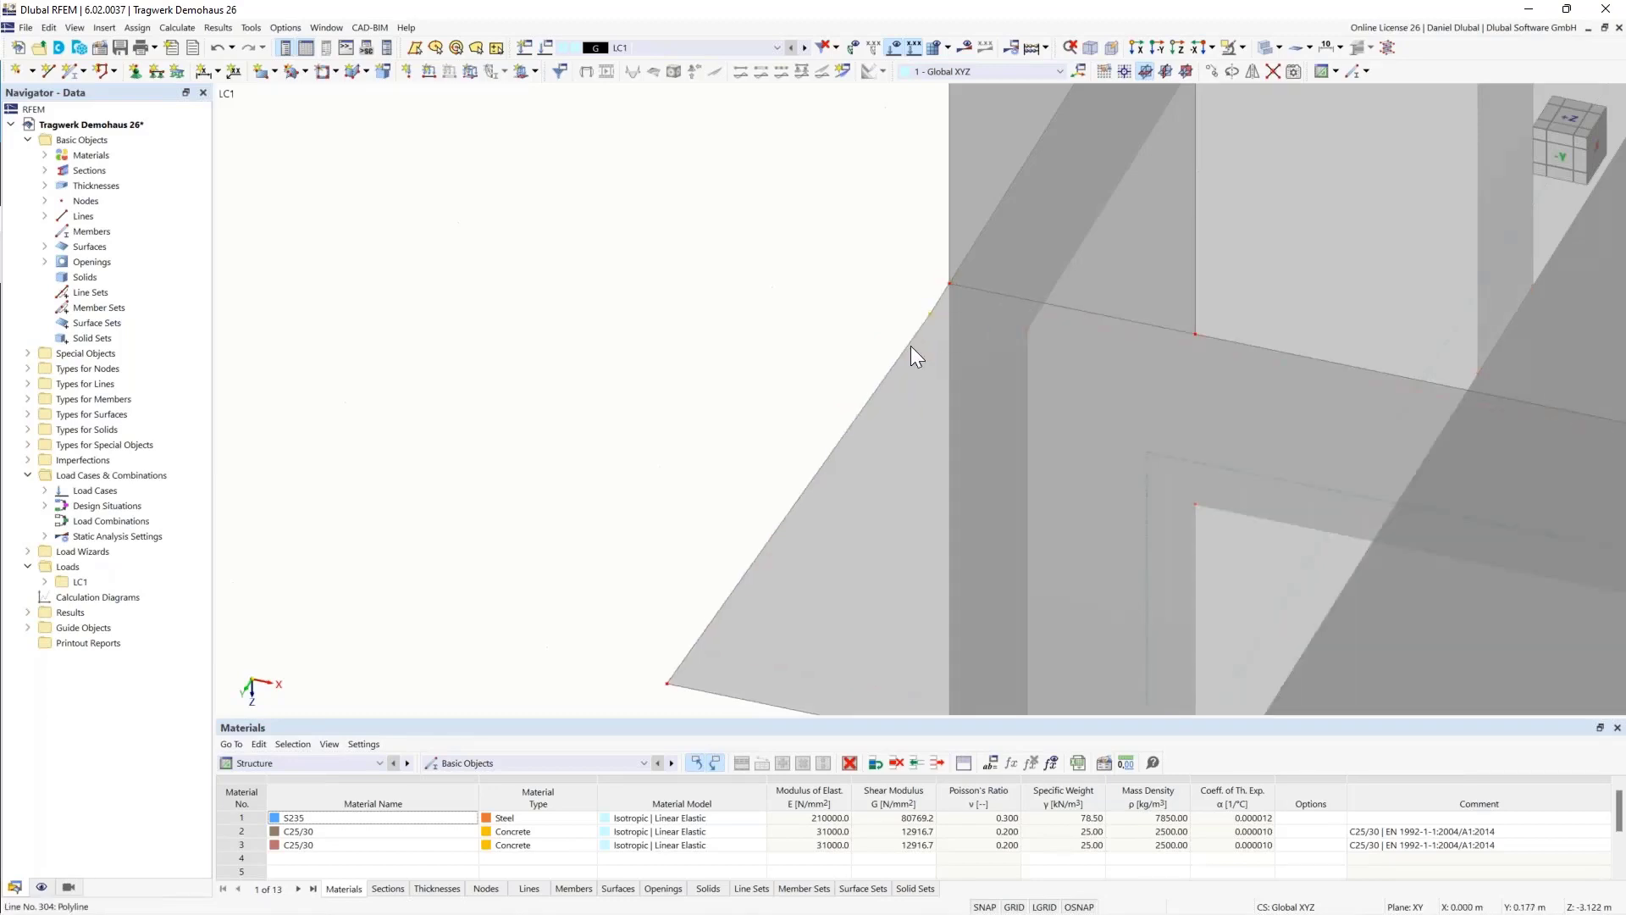
middle_click_drag(679, 673, 679, 663)
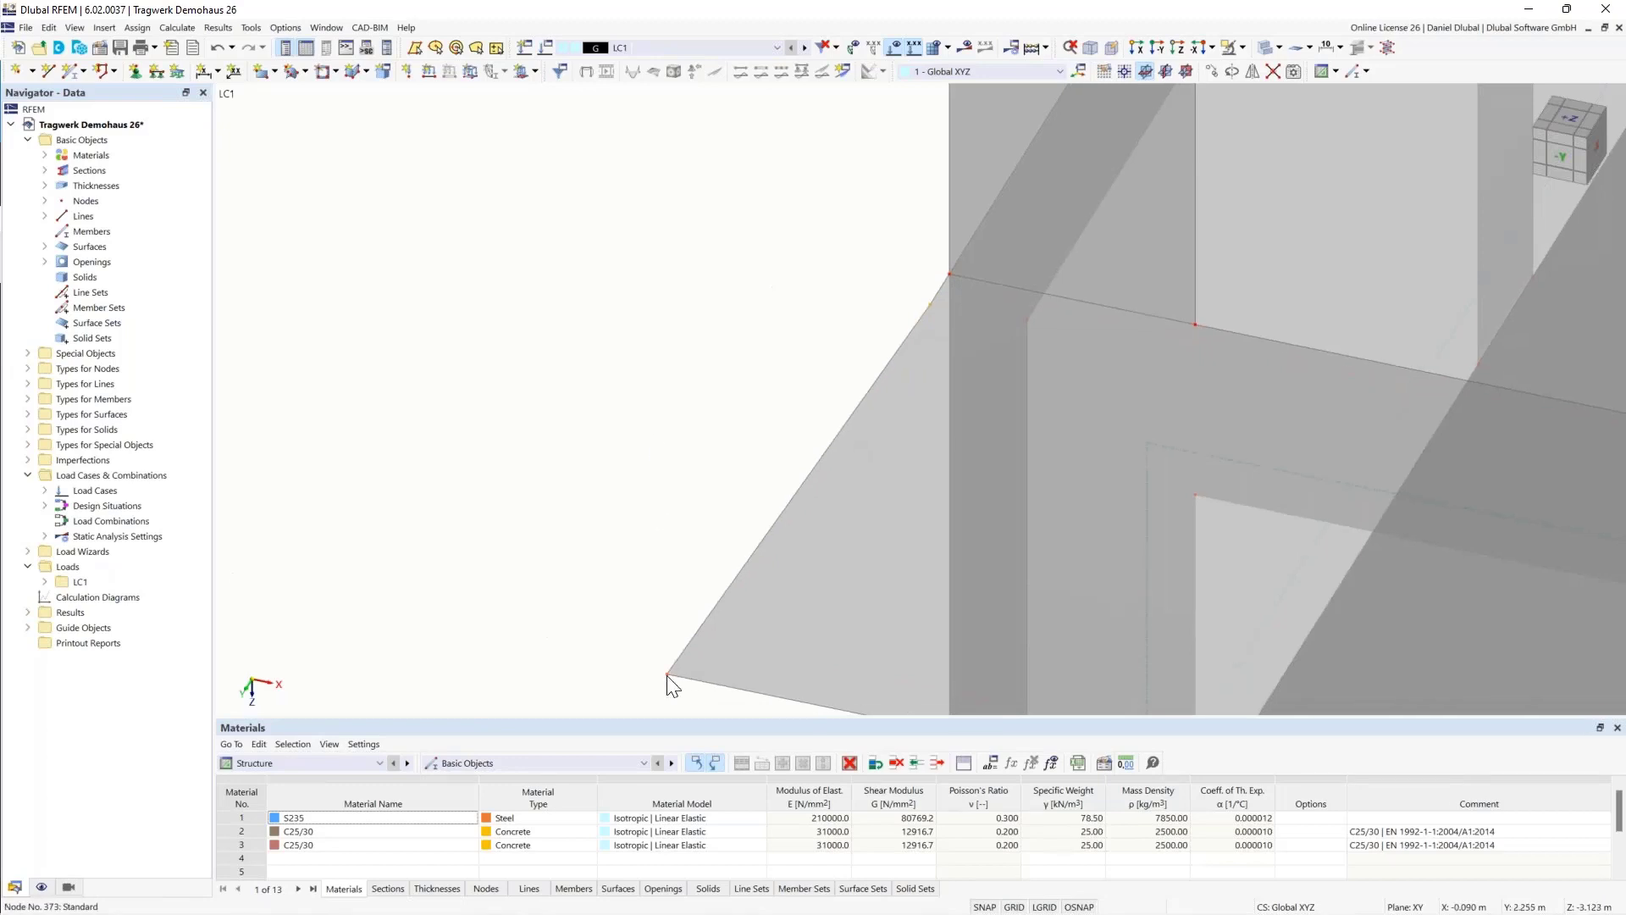
double_click(668, 675)
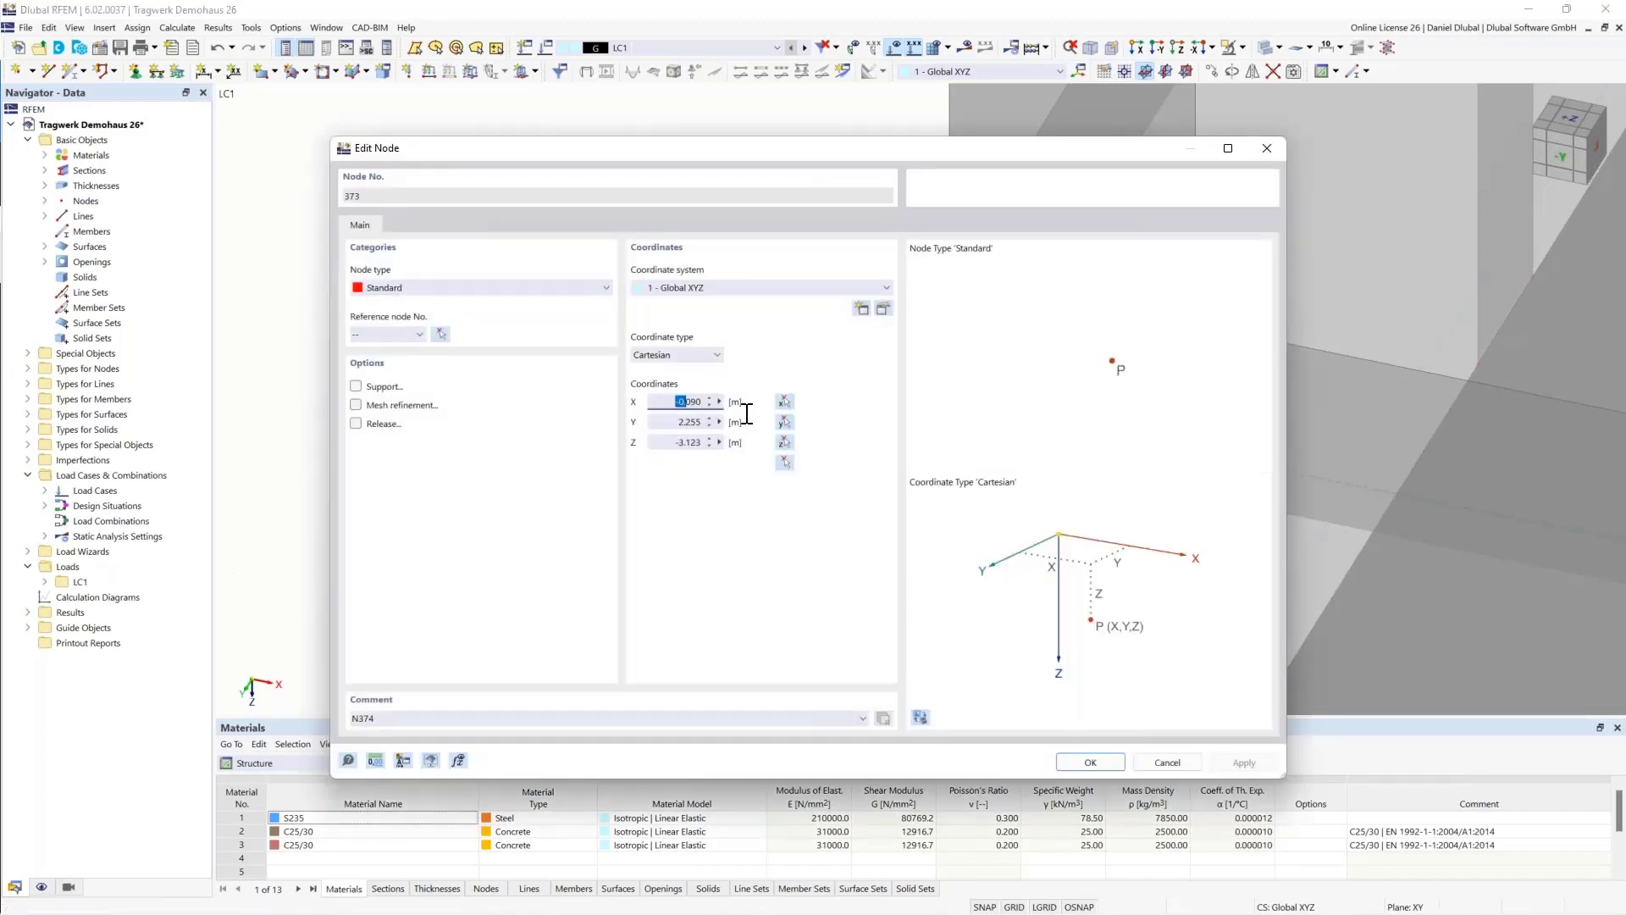
- Check the model for identical nodes with a tolerance of 0.001 m
type("0.0005")
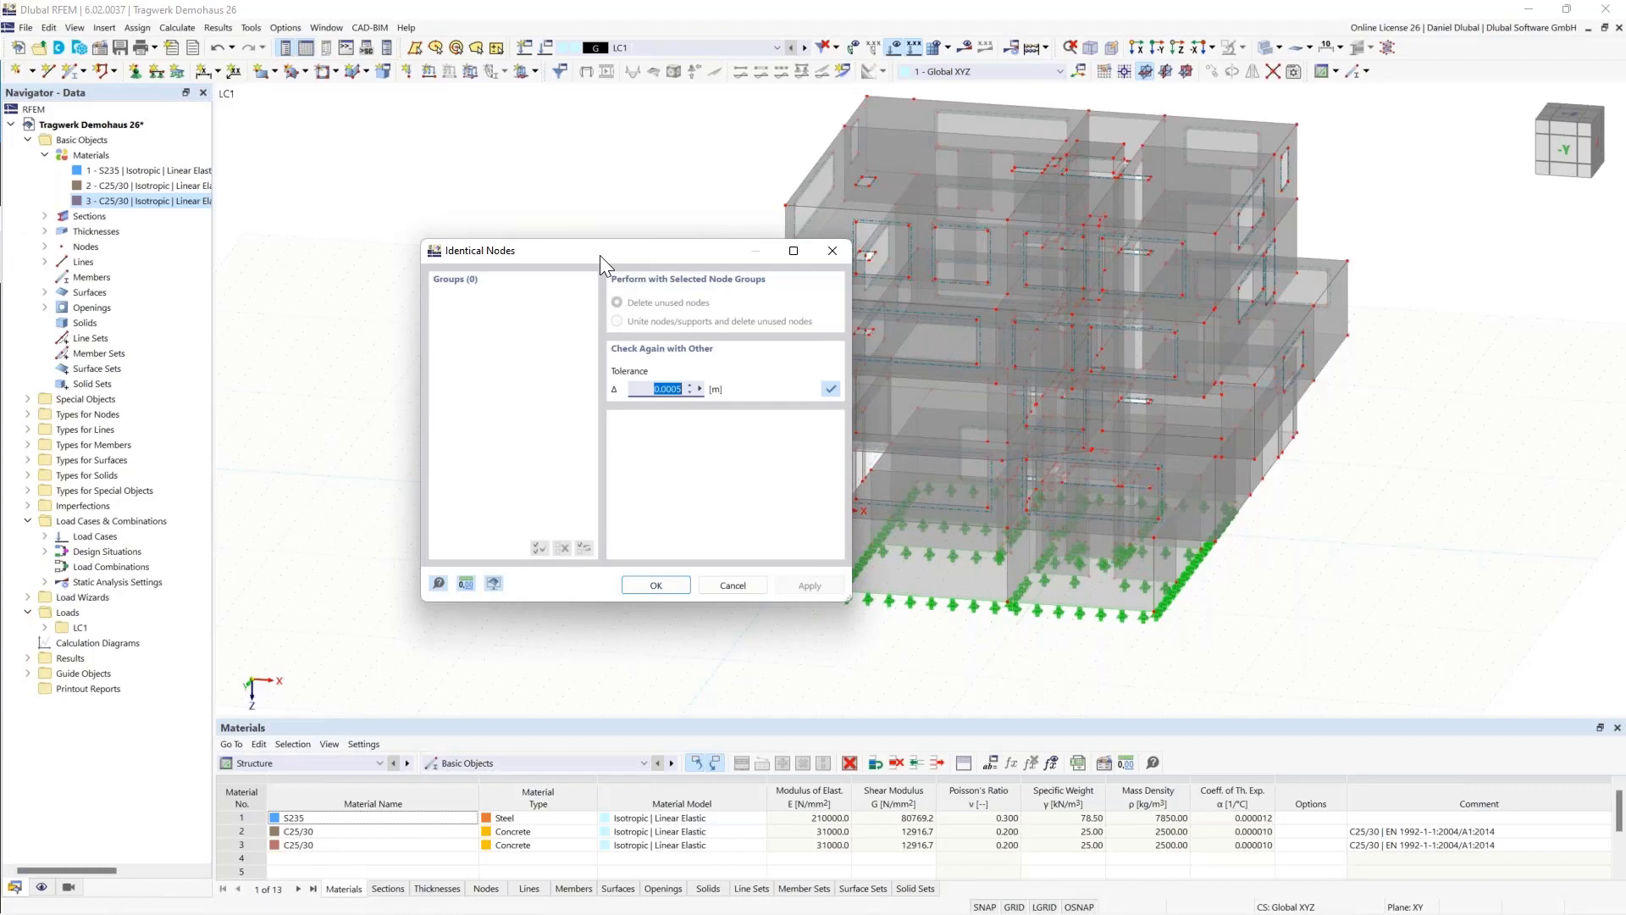
left_click(600, 255)
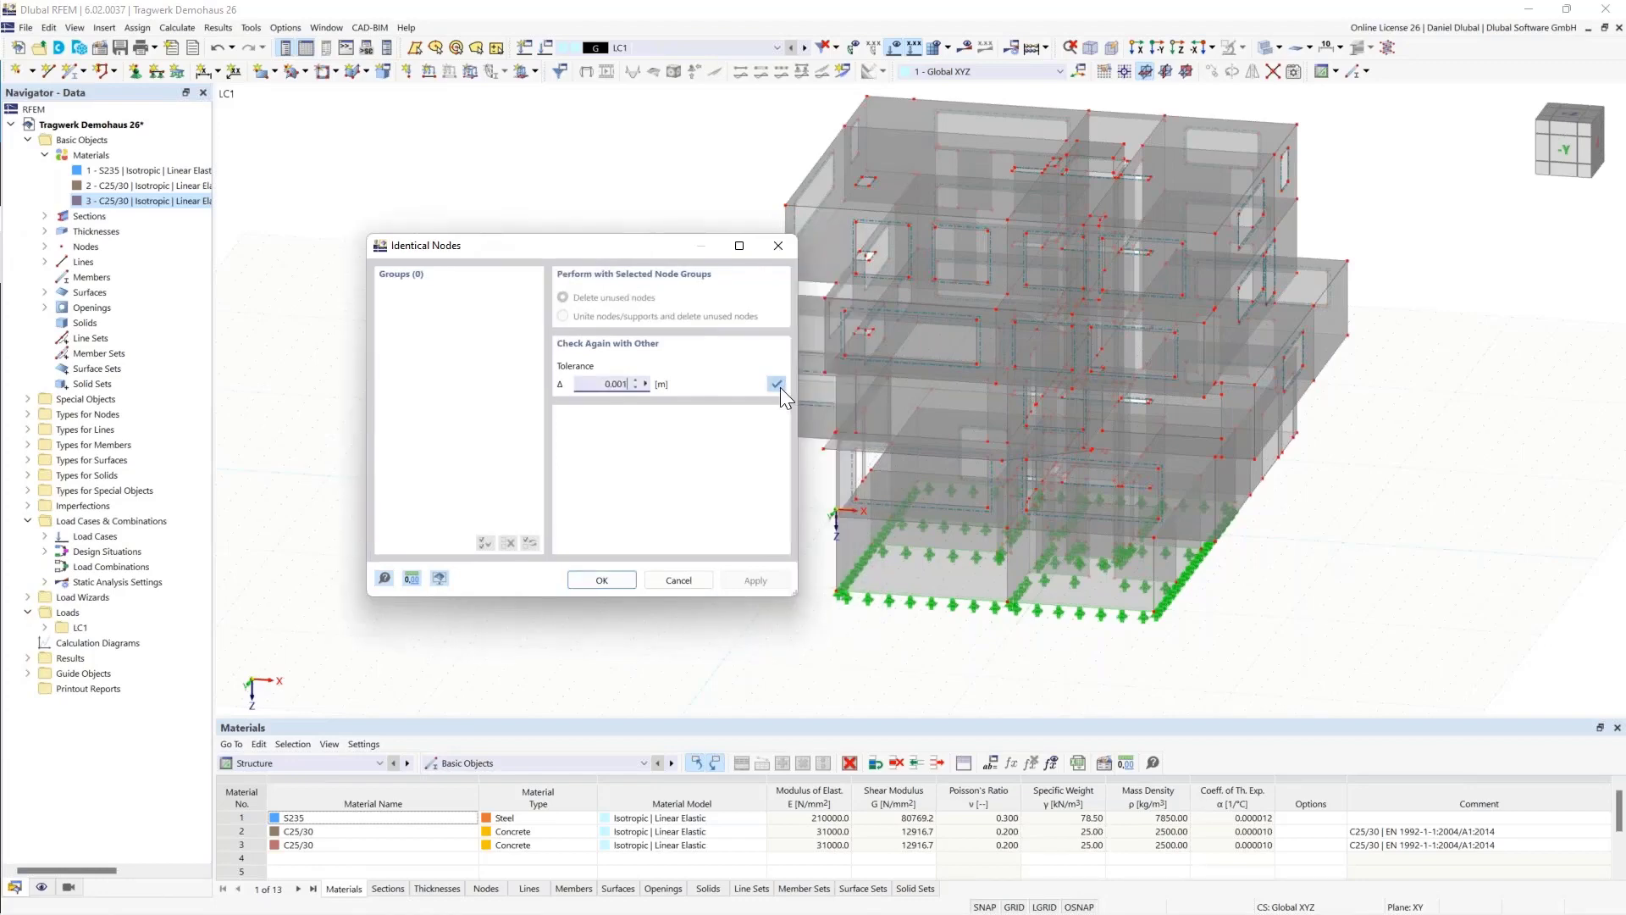
left_click(780, 387)
left_click_drag(613, 386, 619, 384)
left_click(607, 578)
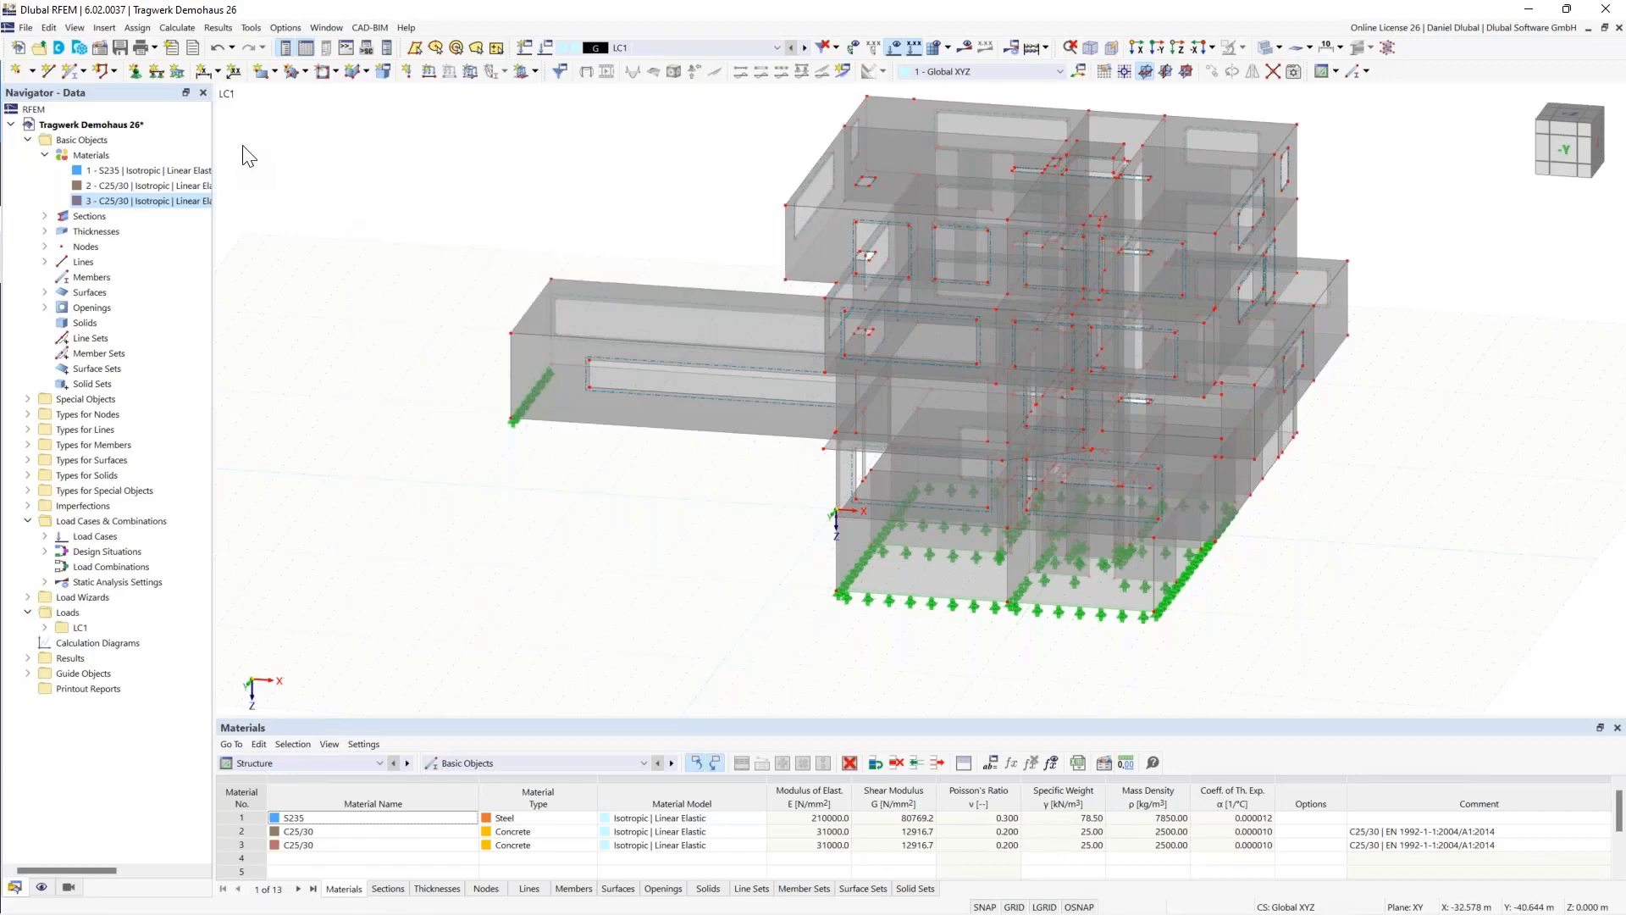
- Run the model check for overlapping lines
left_click(250, 27)
mouse_move(327, 222)
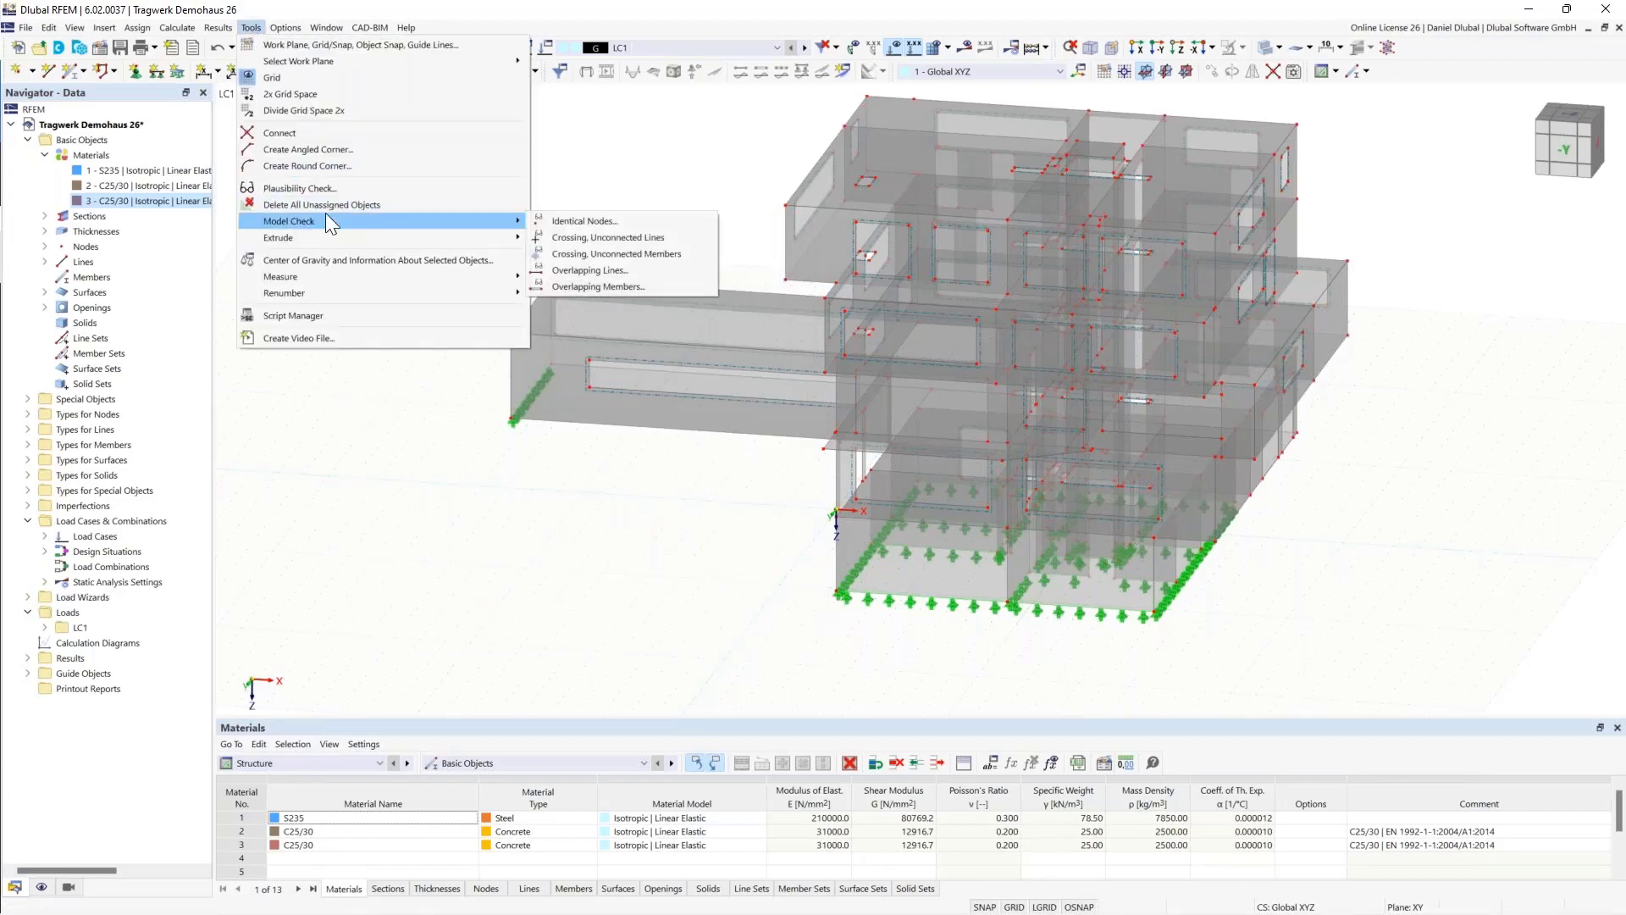
left_click(651, 272)
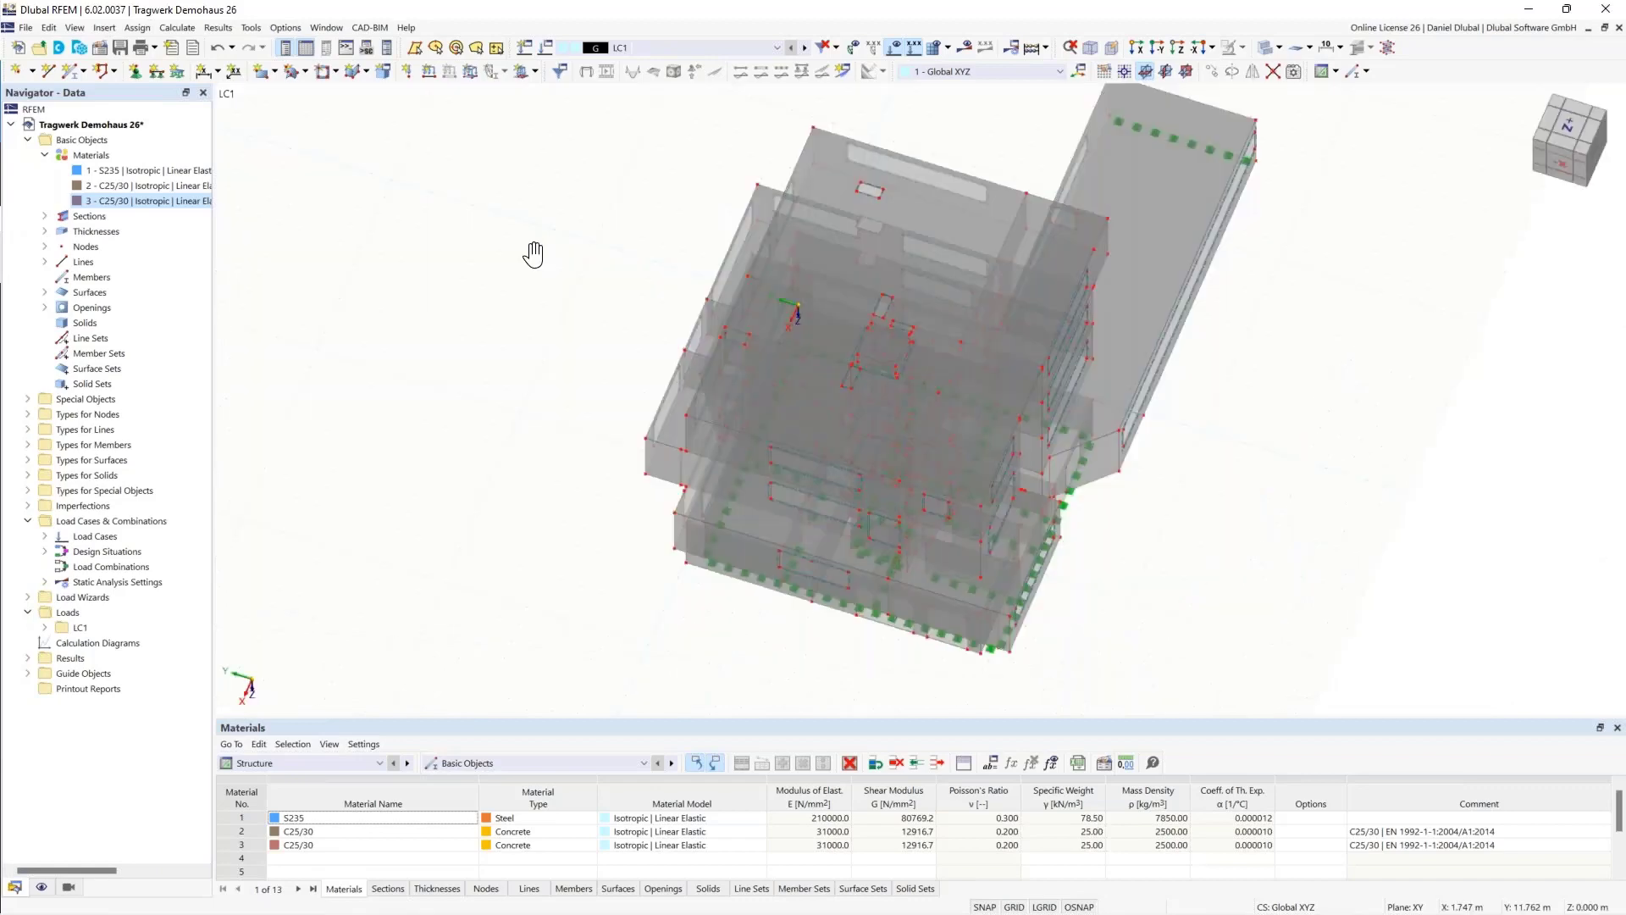
- Select the lift shaft from the plan view and isolate its walls to inspect them without the rest of the building
middle_click_drag(533, 254, 711, 171, "ctrl")
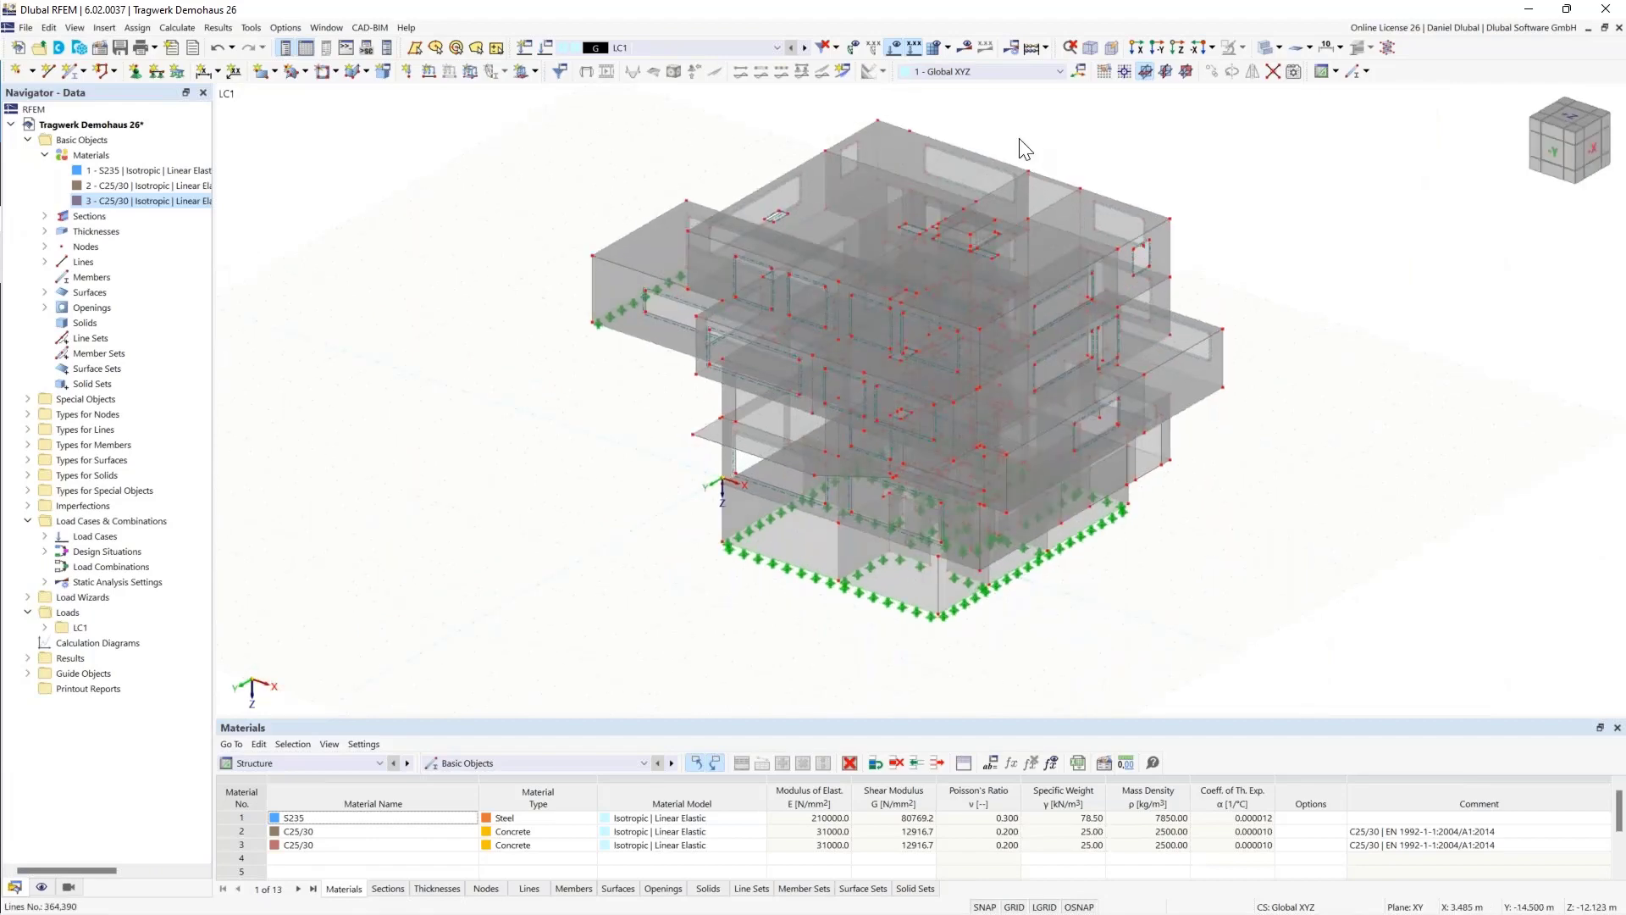
left_click(1177, 47)
scroll(1233, 439, "up", 4)
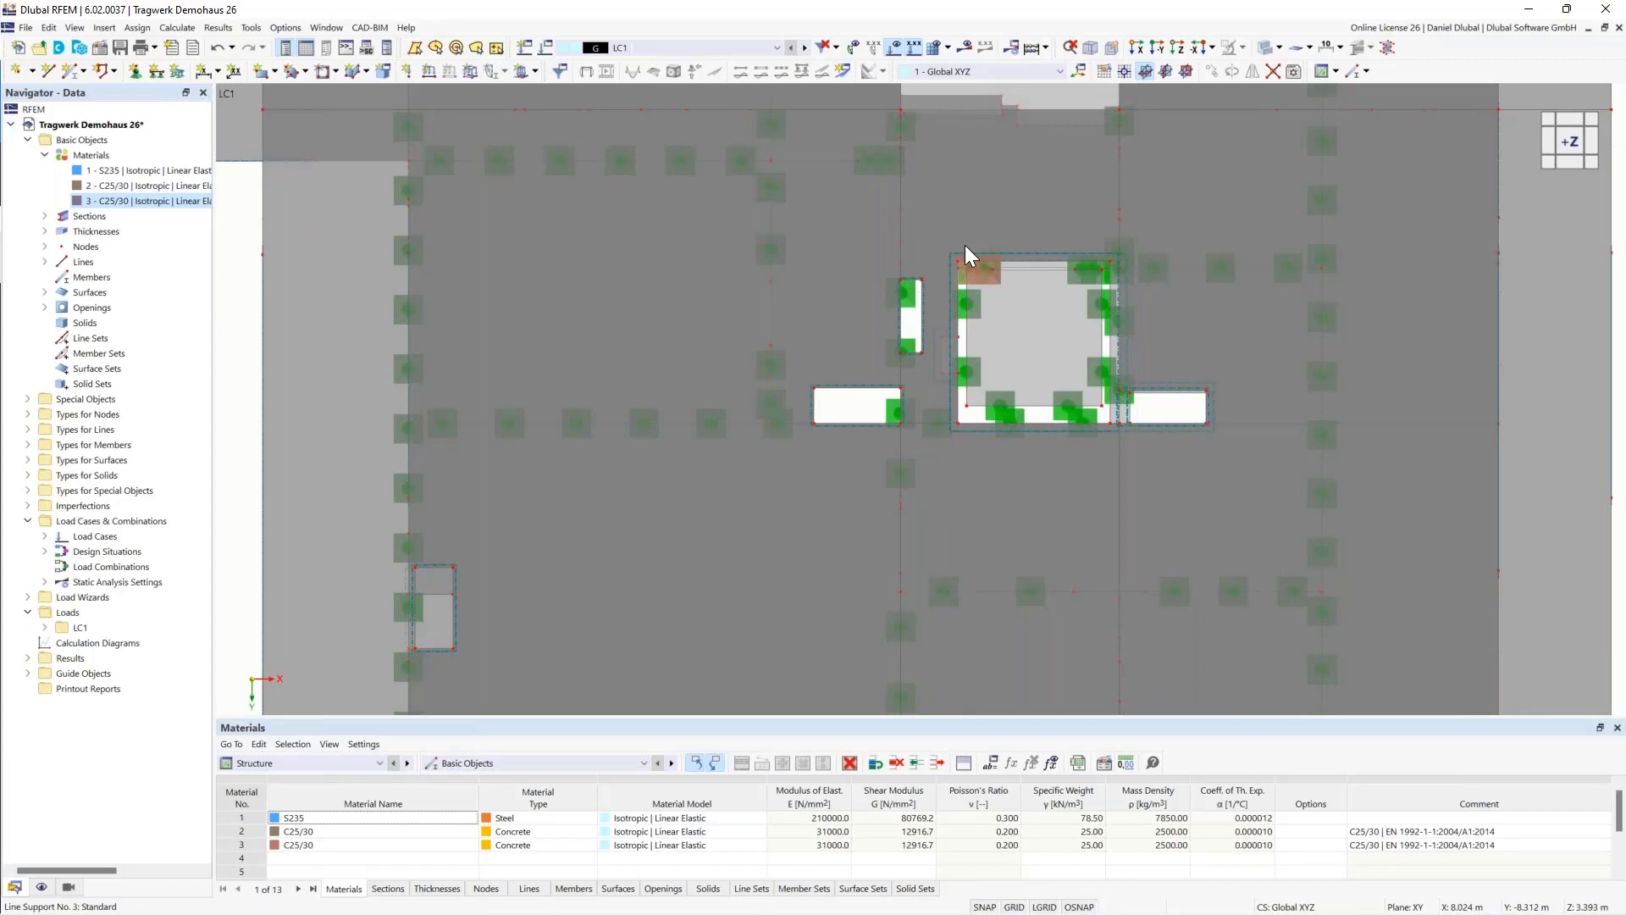
middle_click_drag(843, 198, 786, 178)
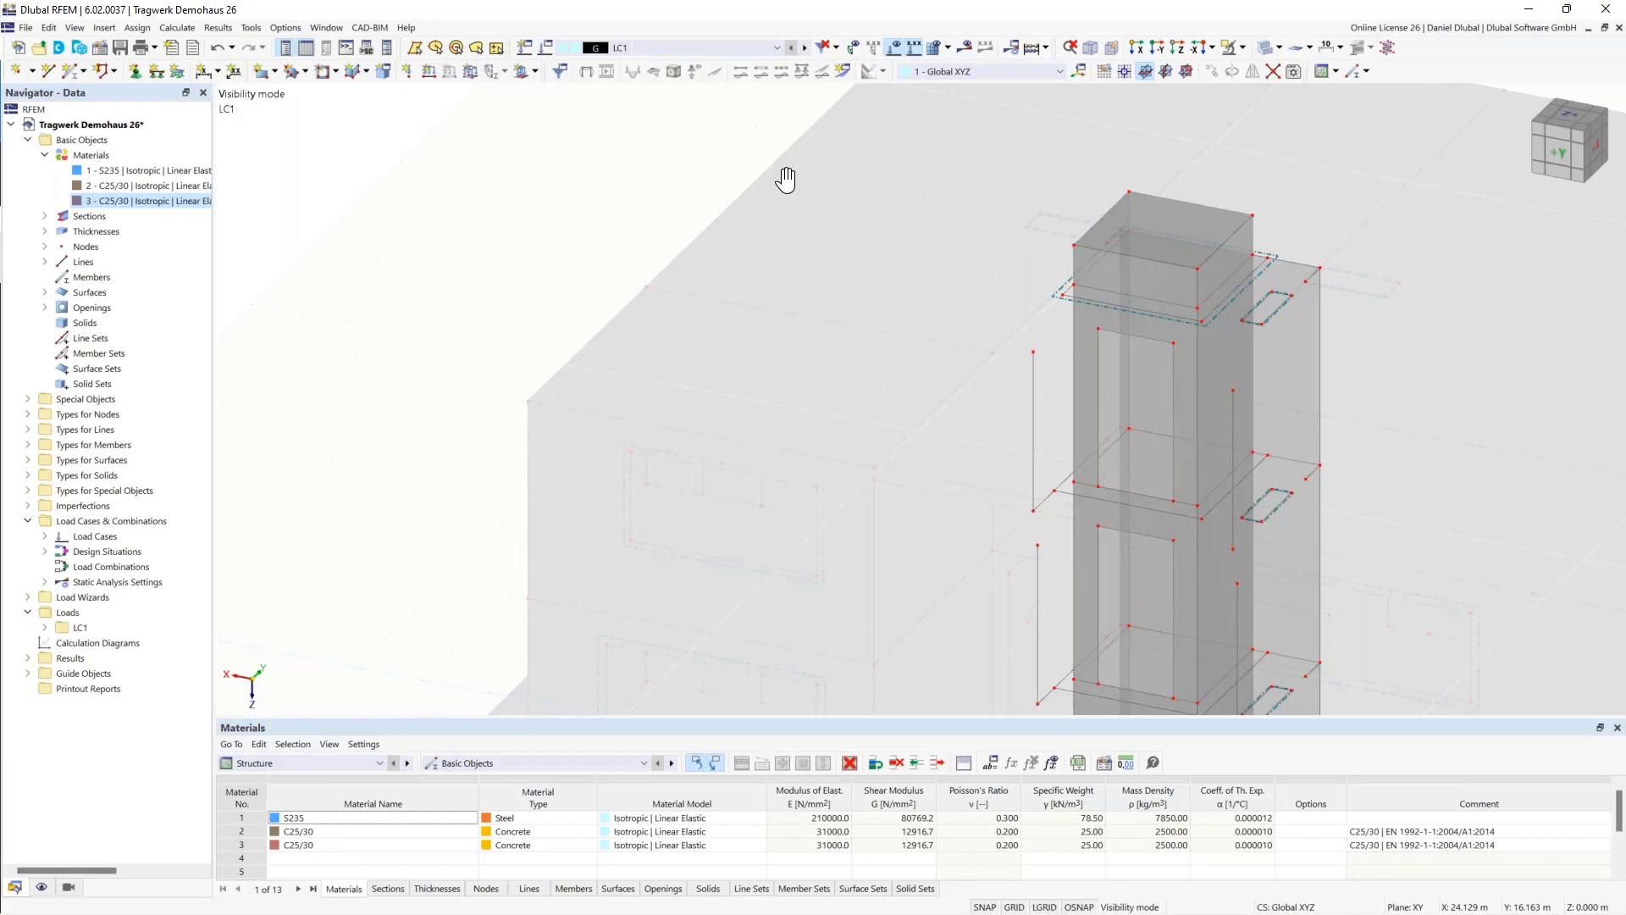
middle_click_drag(786, 179, 724, 145)
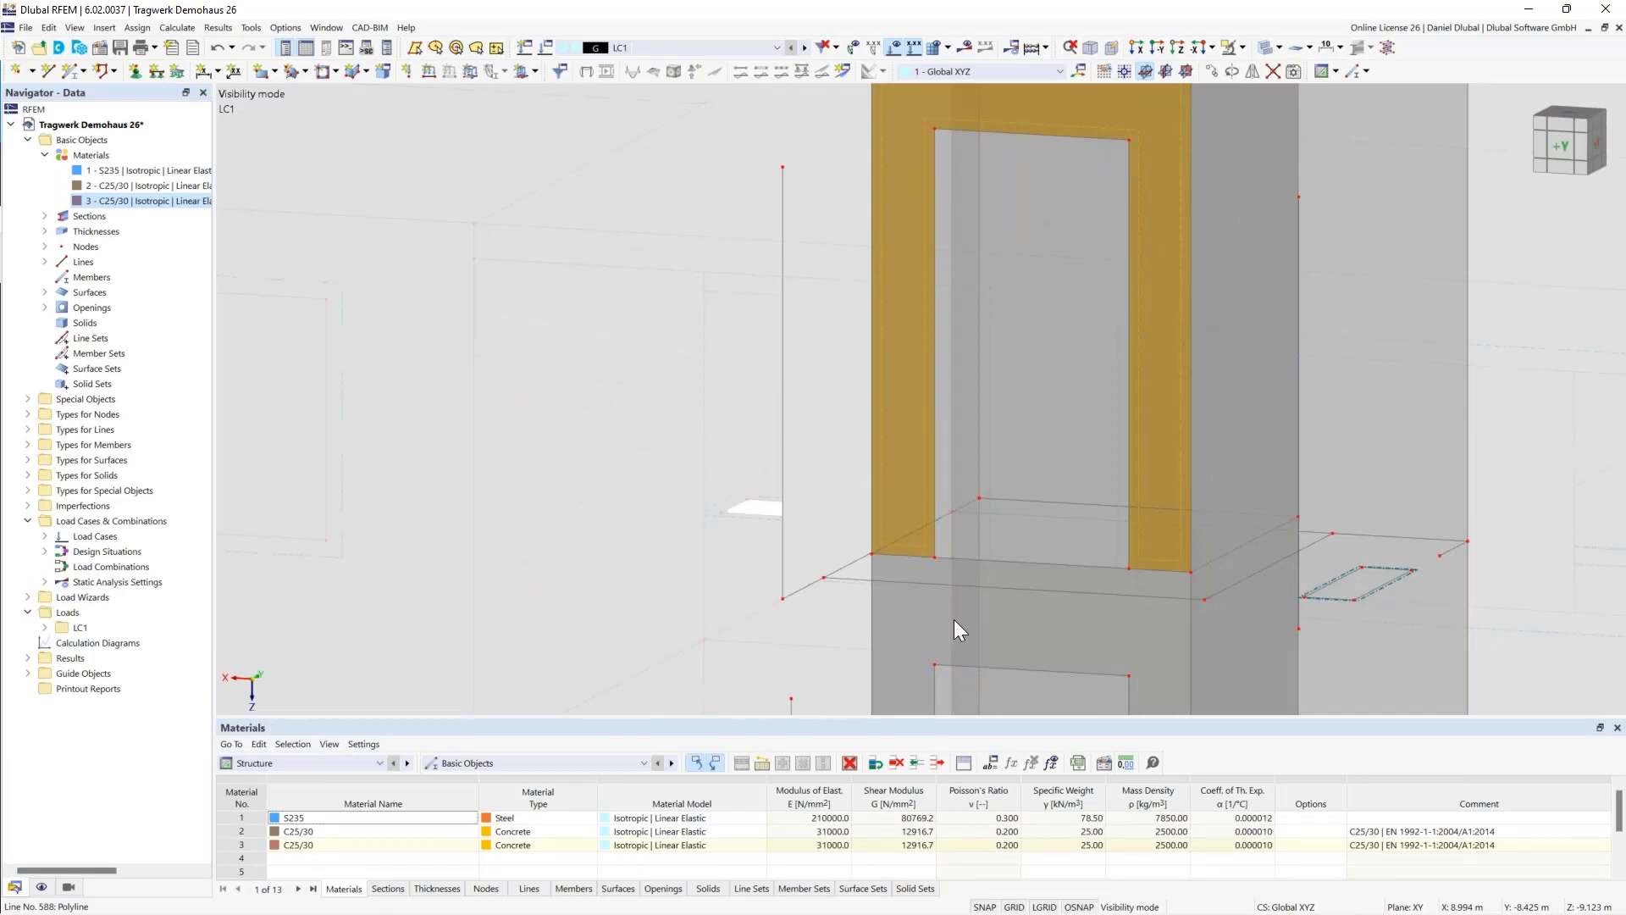
- Examine the overlapping lines 7 and 409 above the shaft's door opening, and close the line list without choosing one
scroll(978, 605, "up", 1)
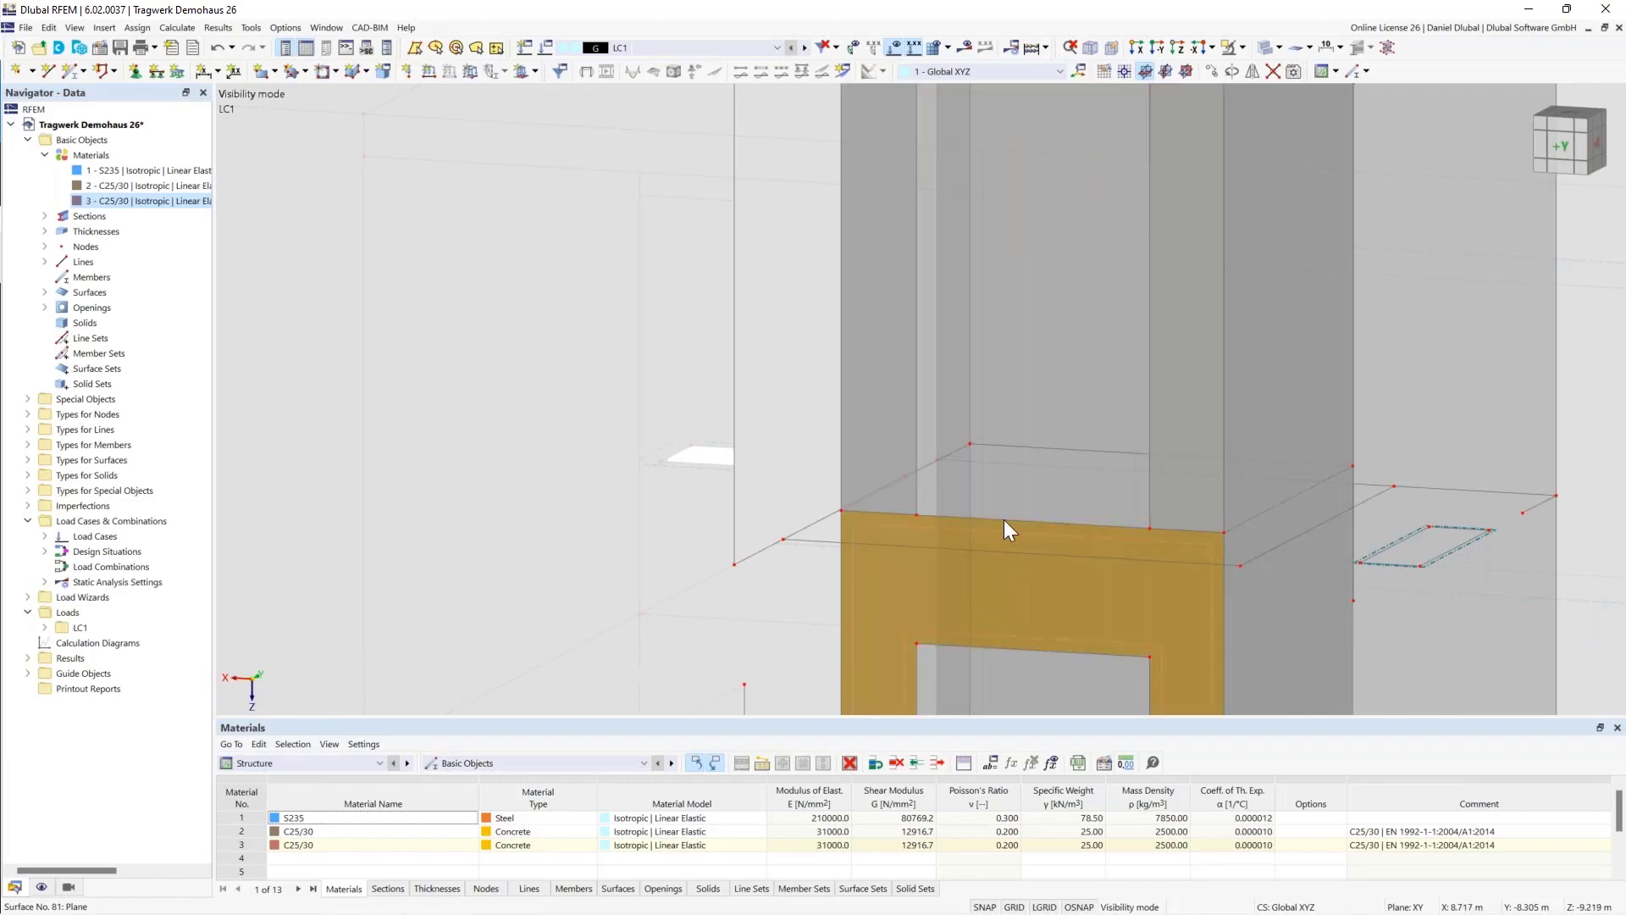
left_click(1051, 528)
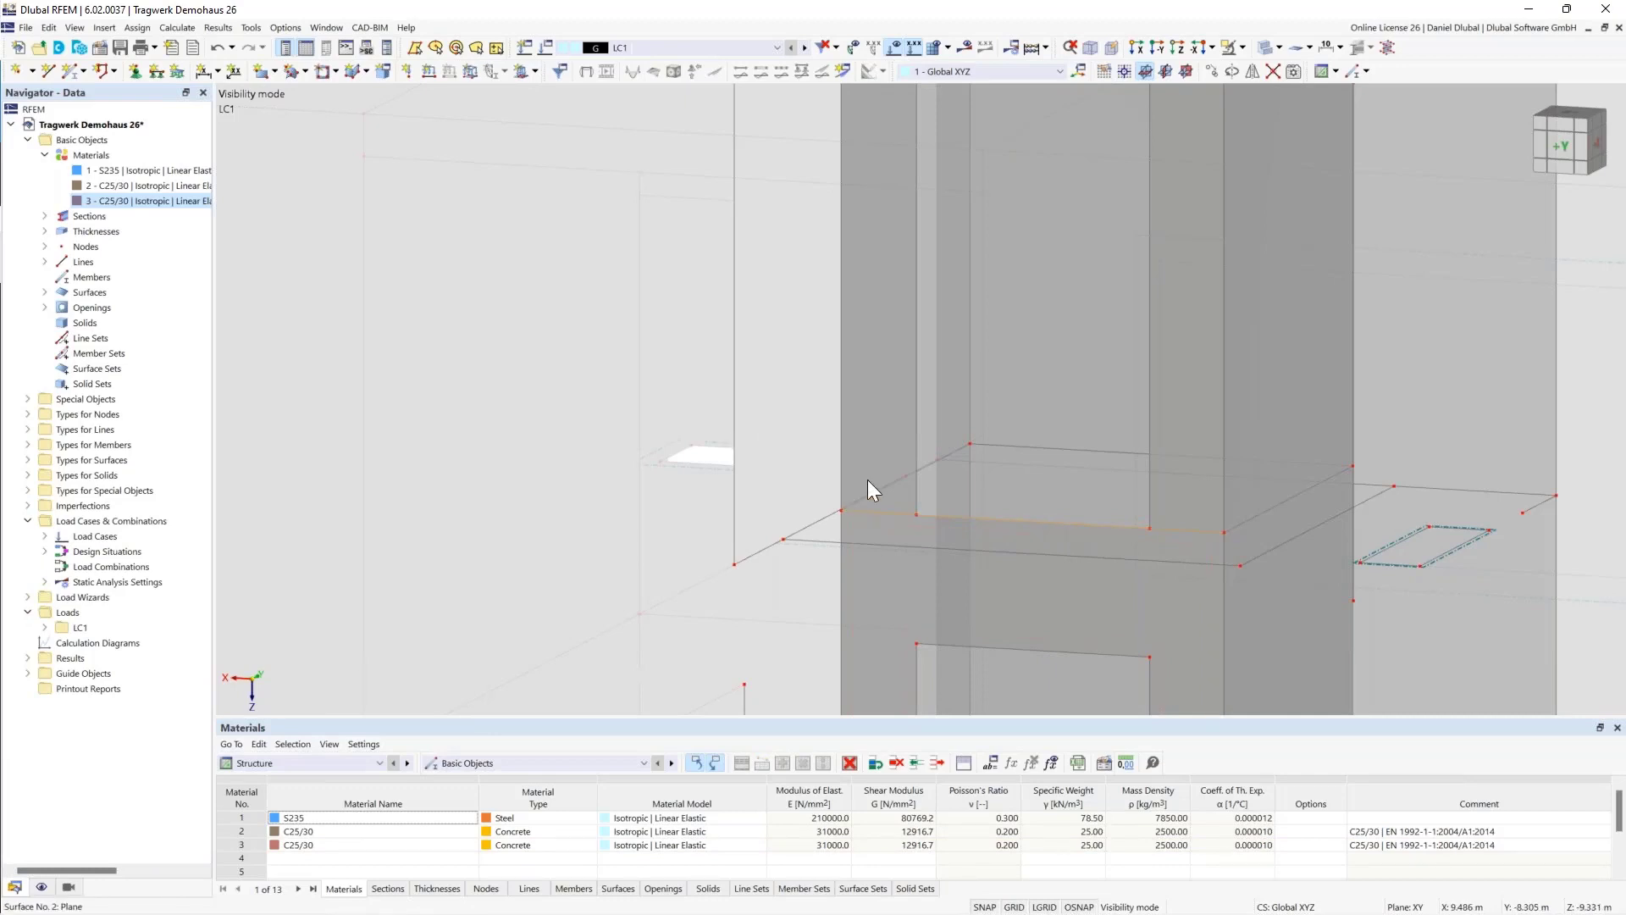
middle_click_drag(847, 522, 822, 548)
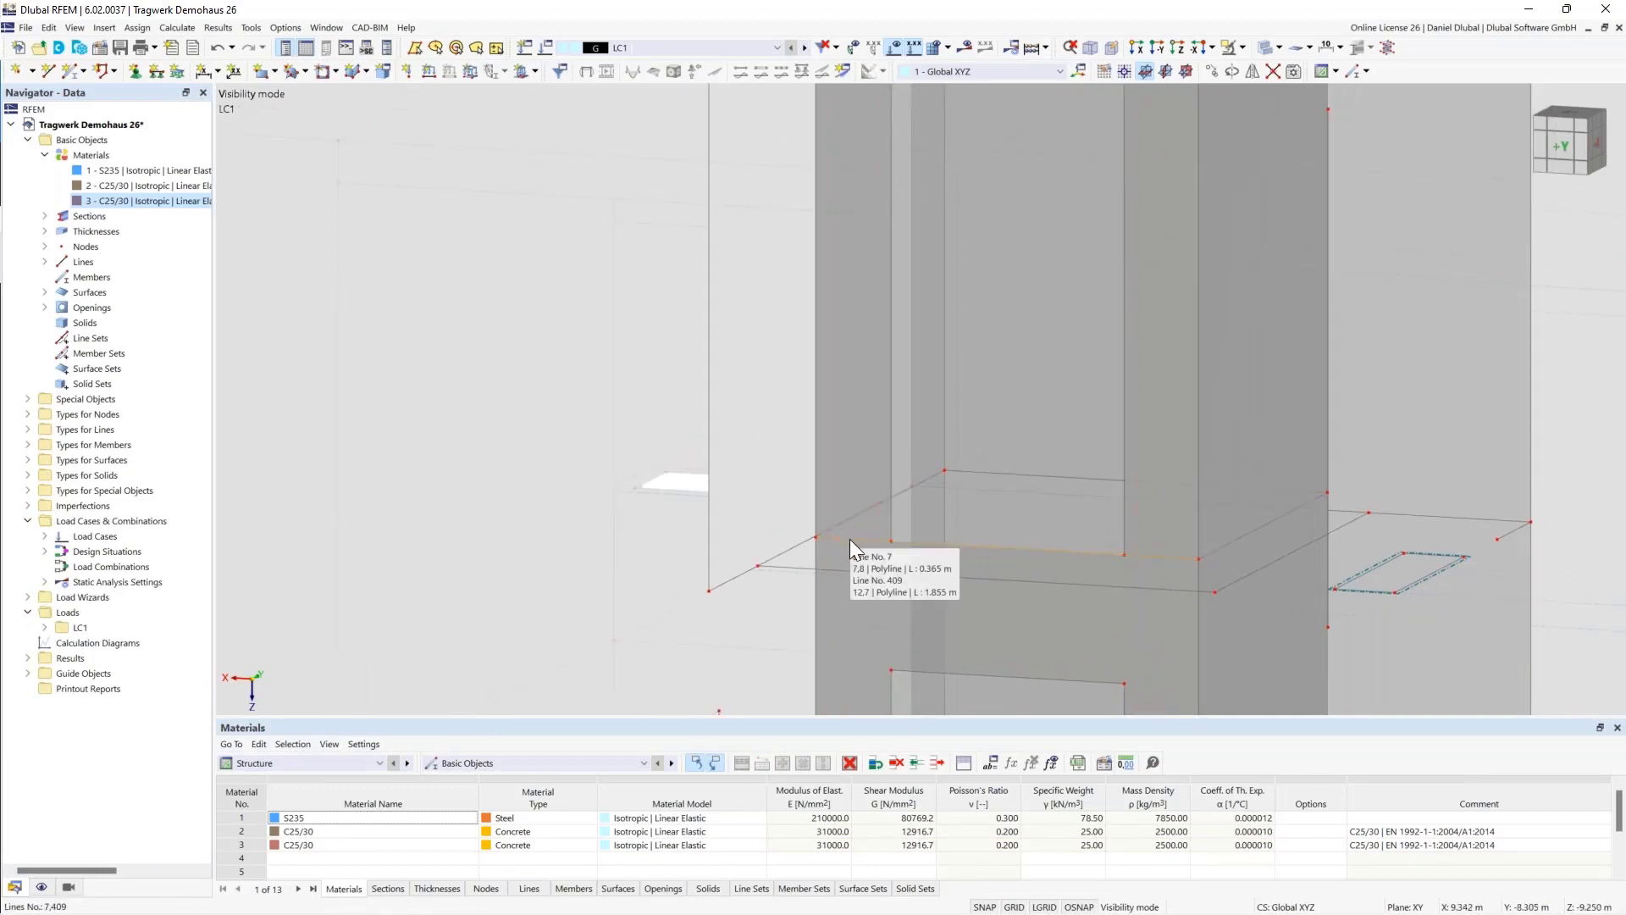
double_click(851, 539)
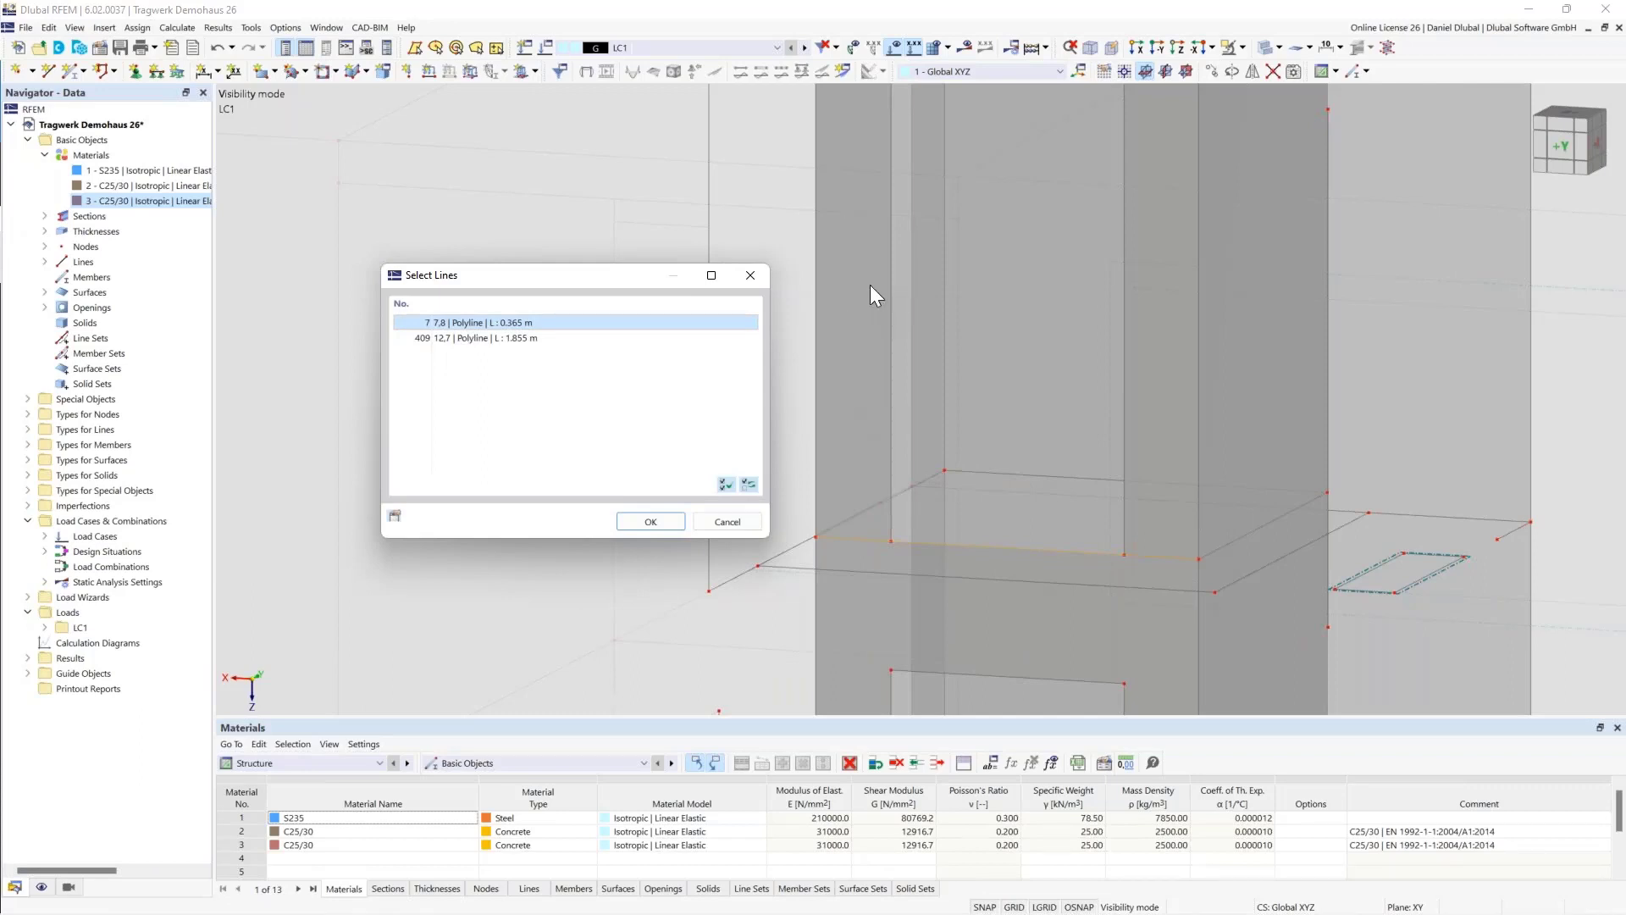
left_click(508, 338)
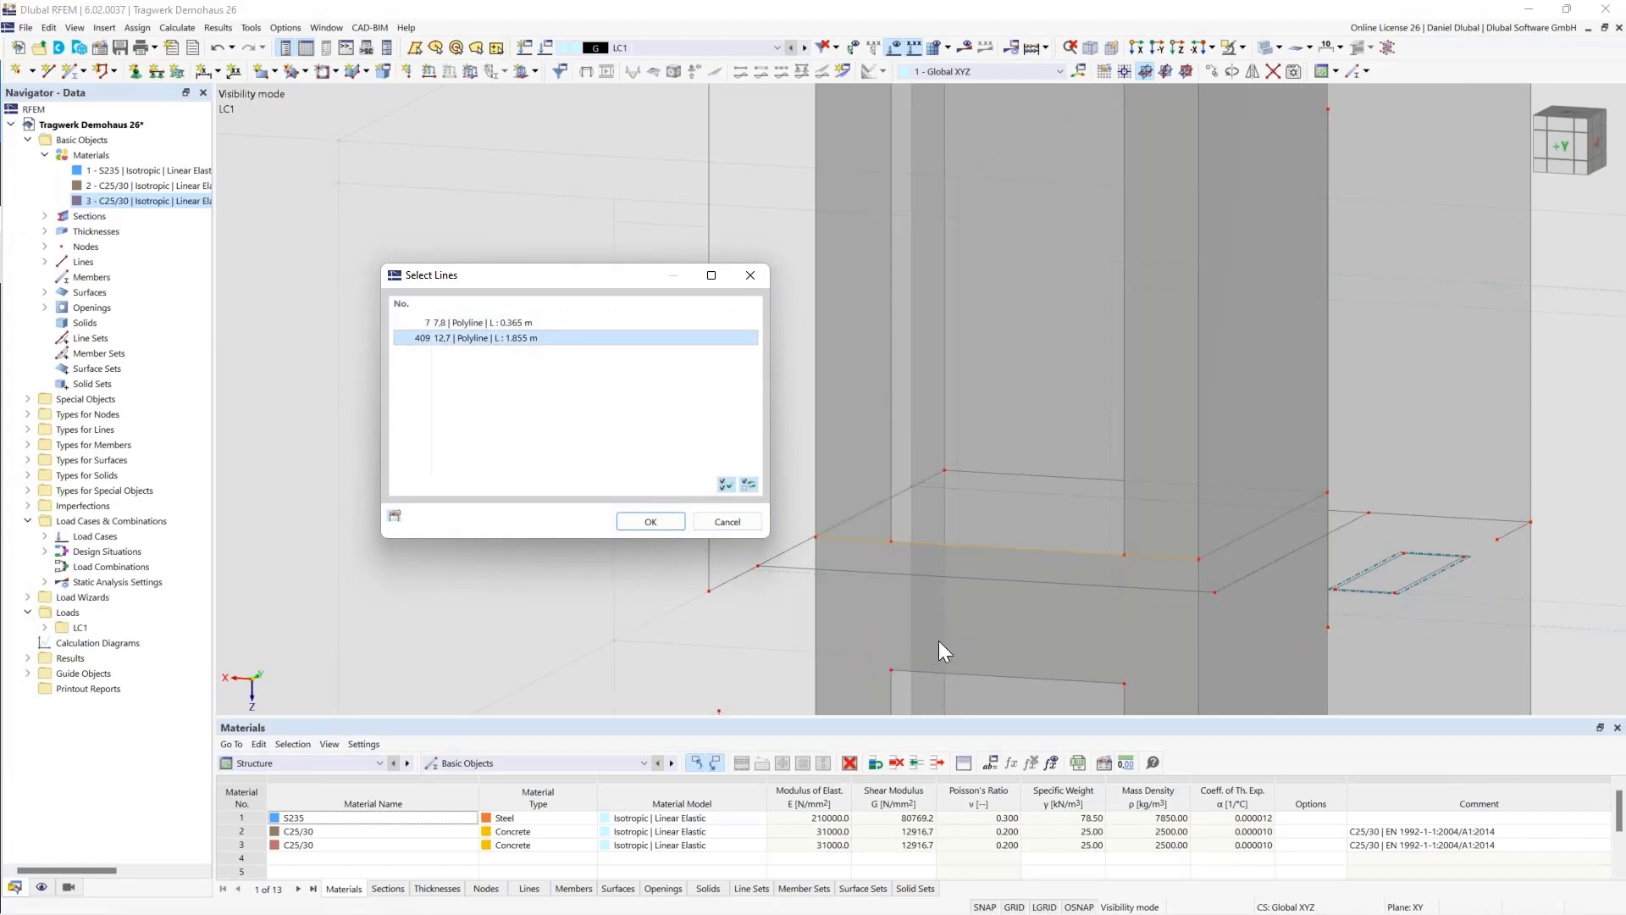
left_click(749, 276)
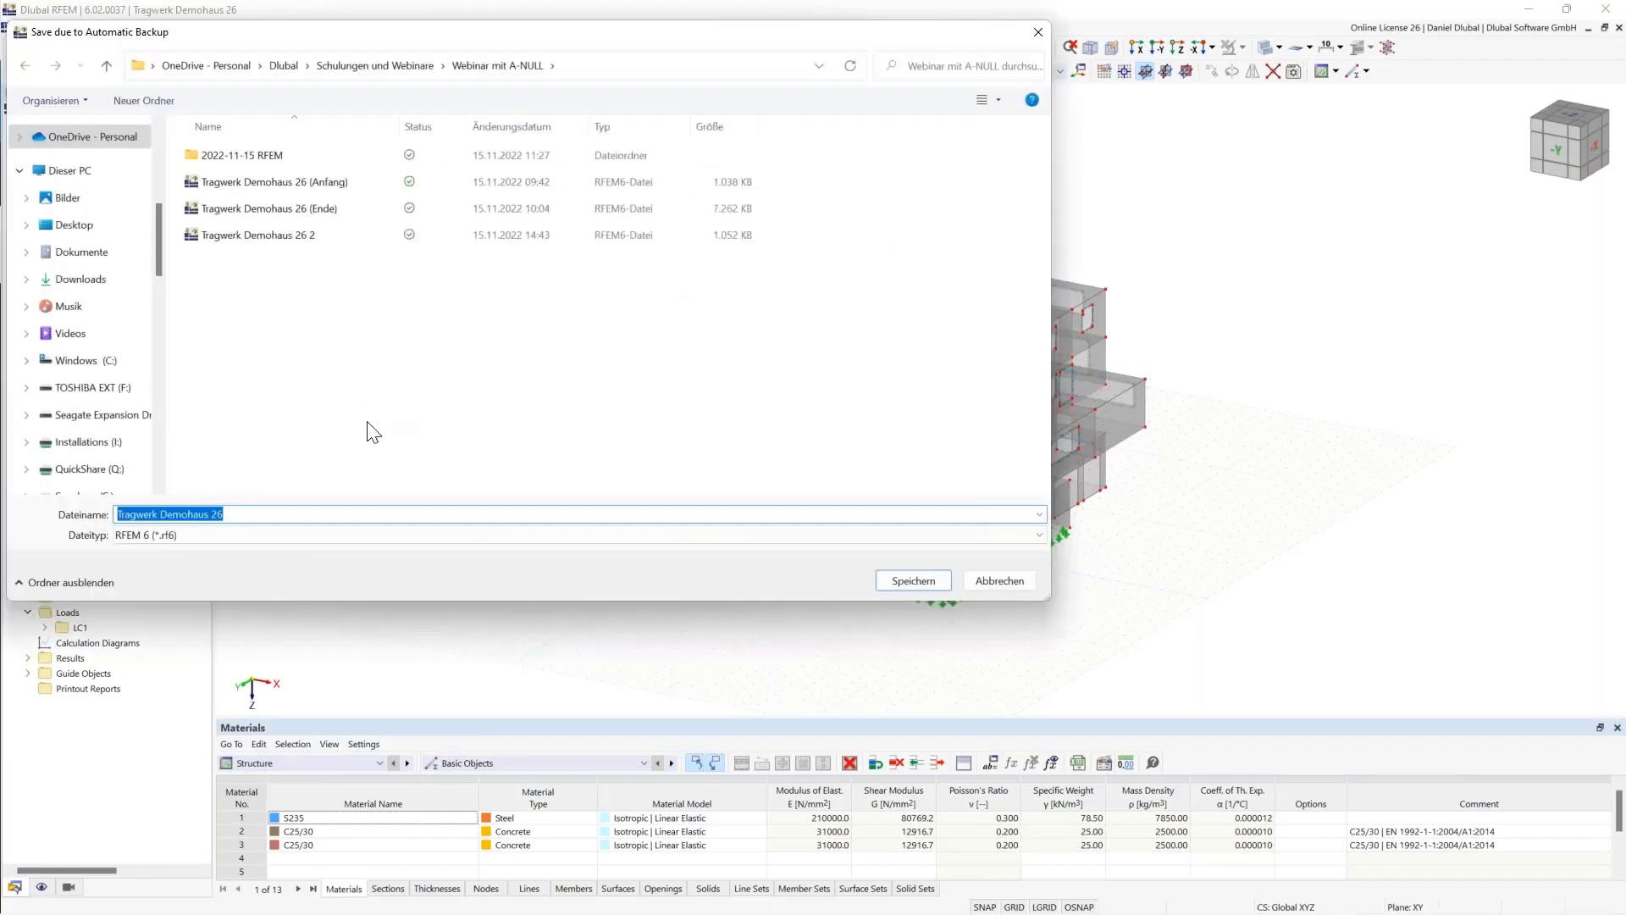
- Save the model as Tragwerk Demohaus 26 3 and generate its finite element mesh
type("3")
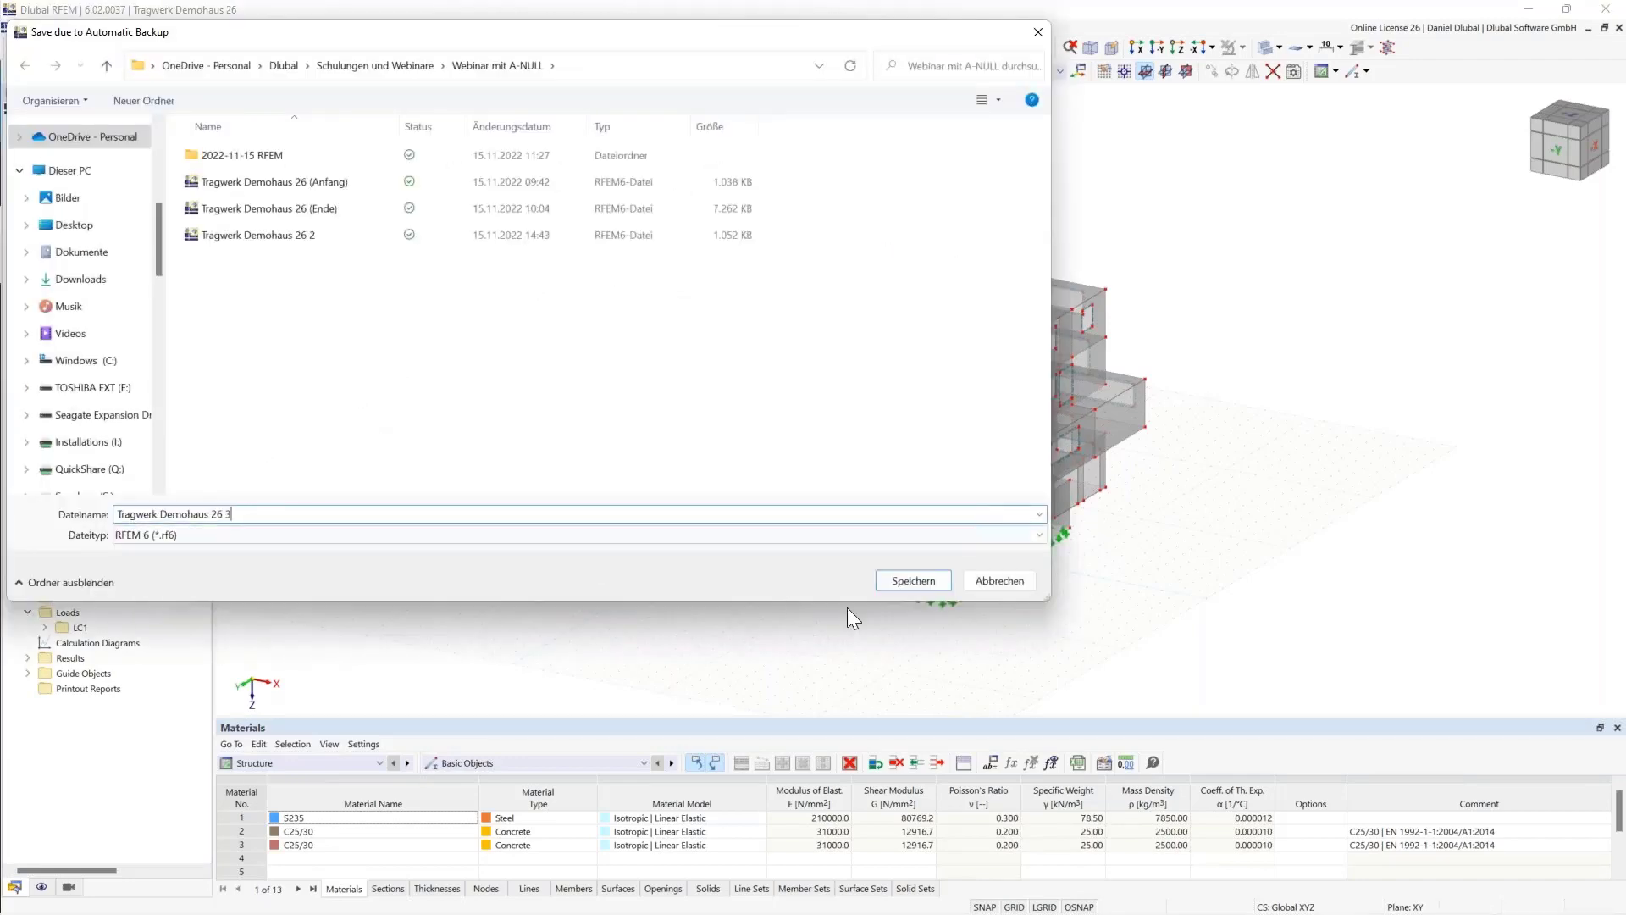
left_click(913, 580)
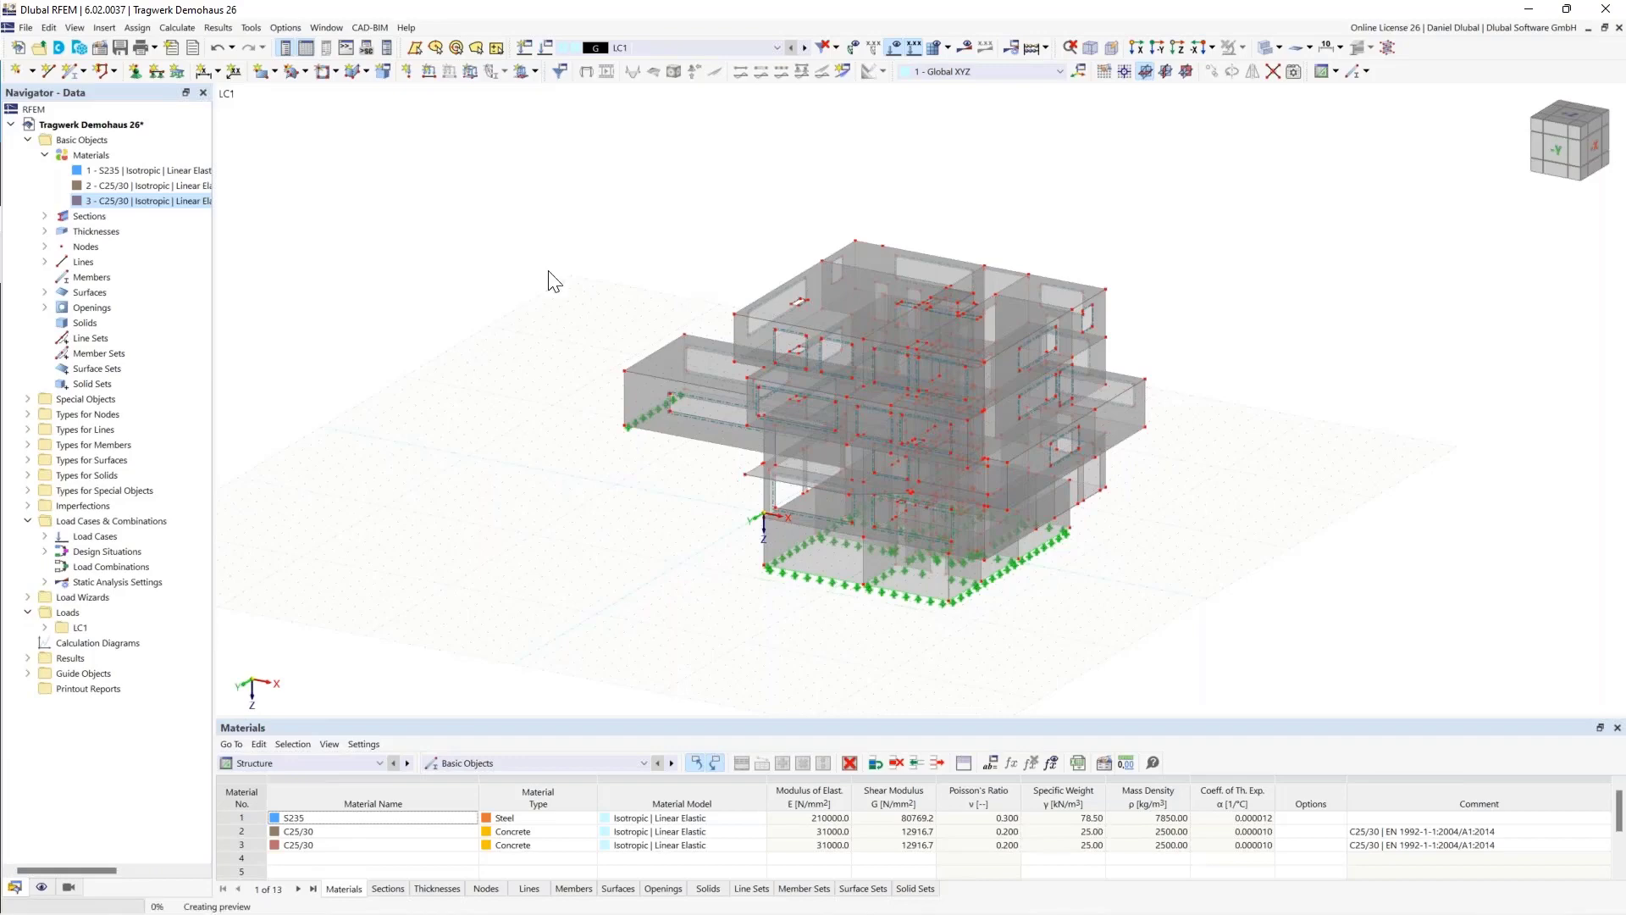
left_click(937, 48)
left_click(862, 536)
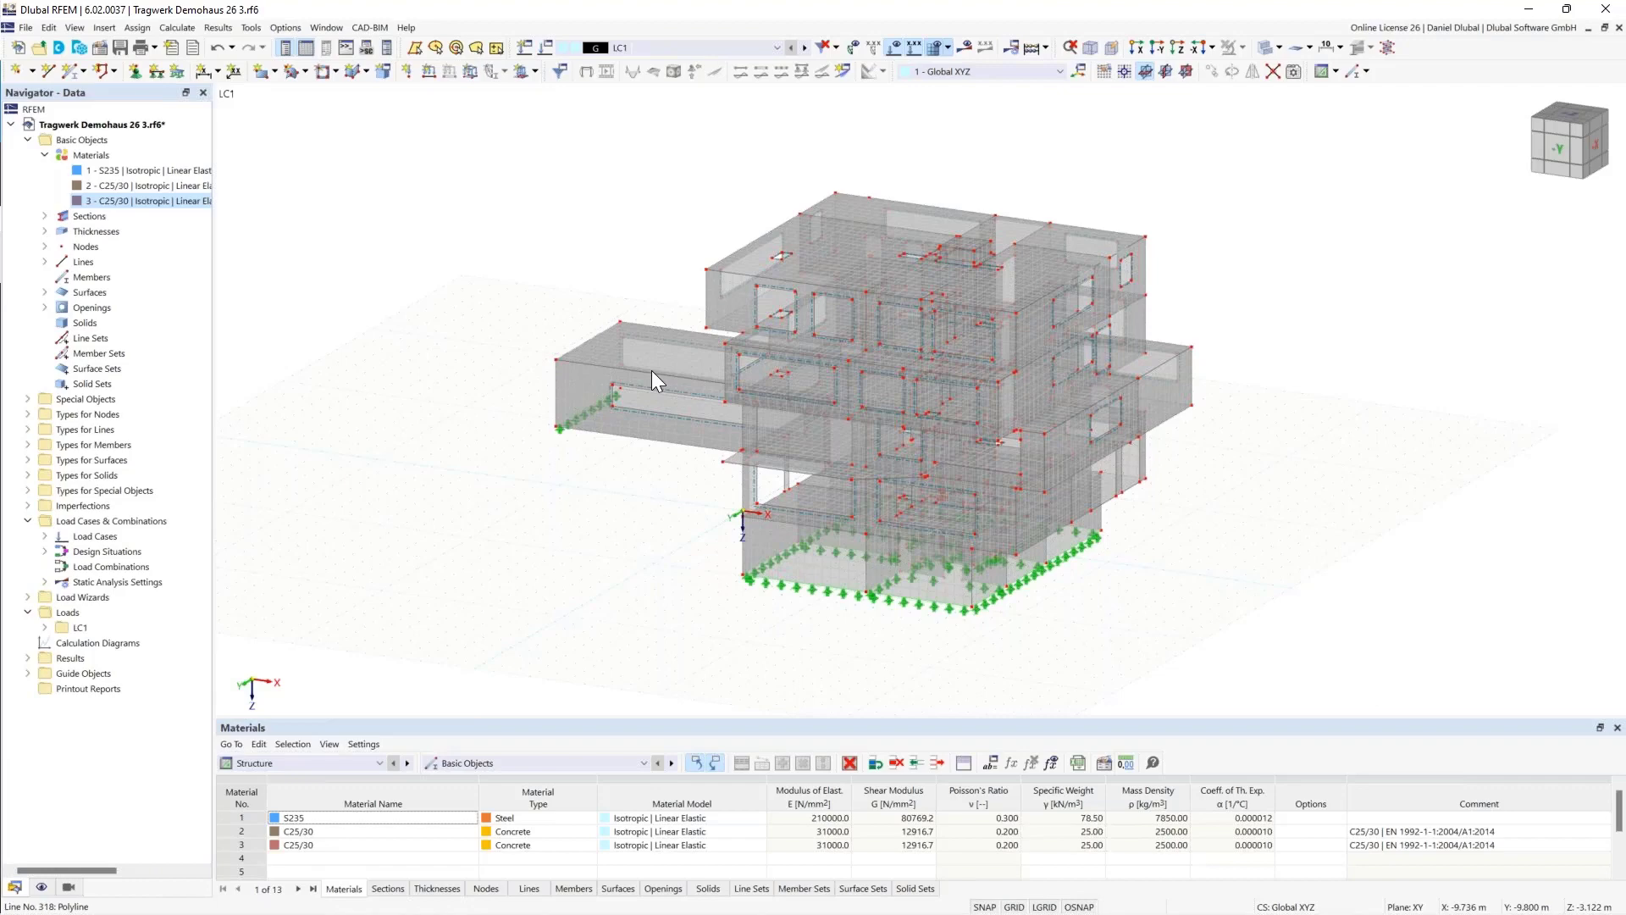
- Display the mesh quality without the "OK" criterion, and examine the flagged wall strip beside the projecting wing's window opening
left_click(41, 886)
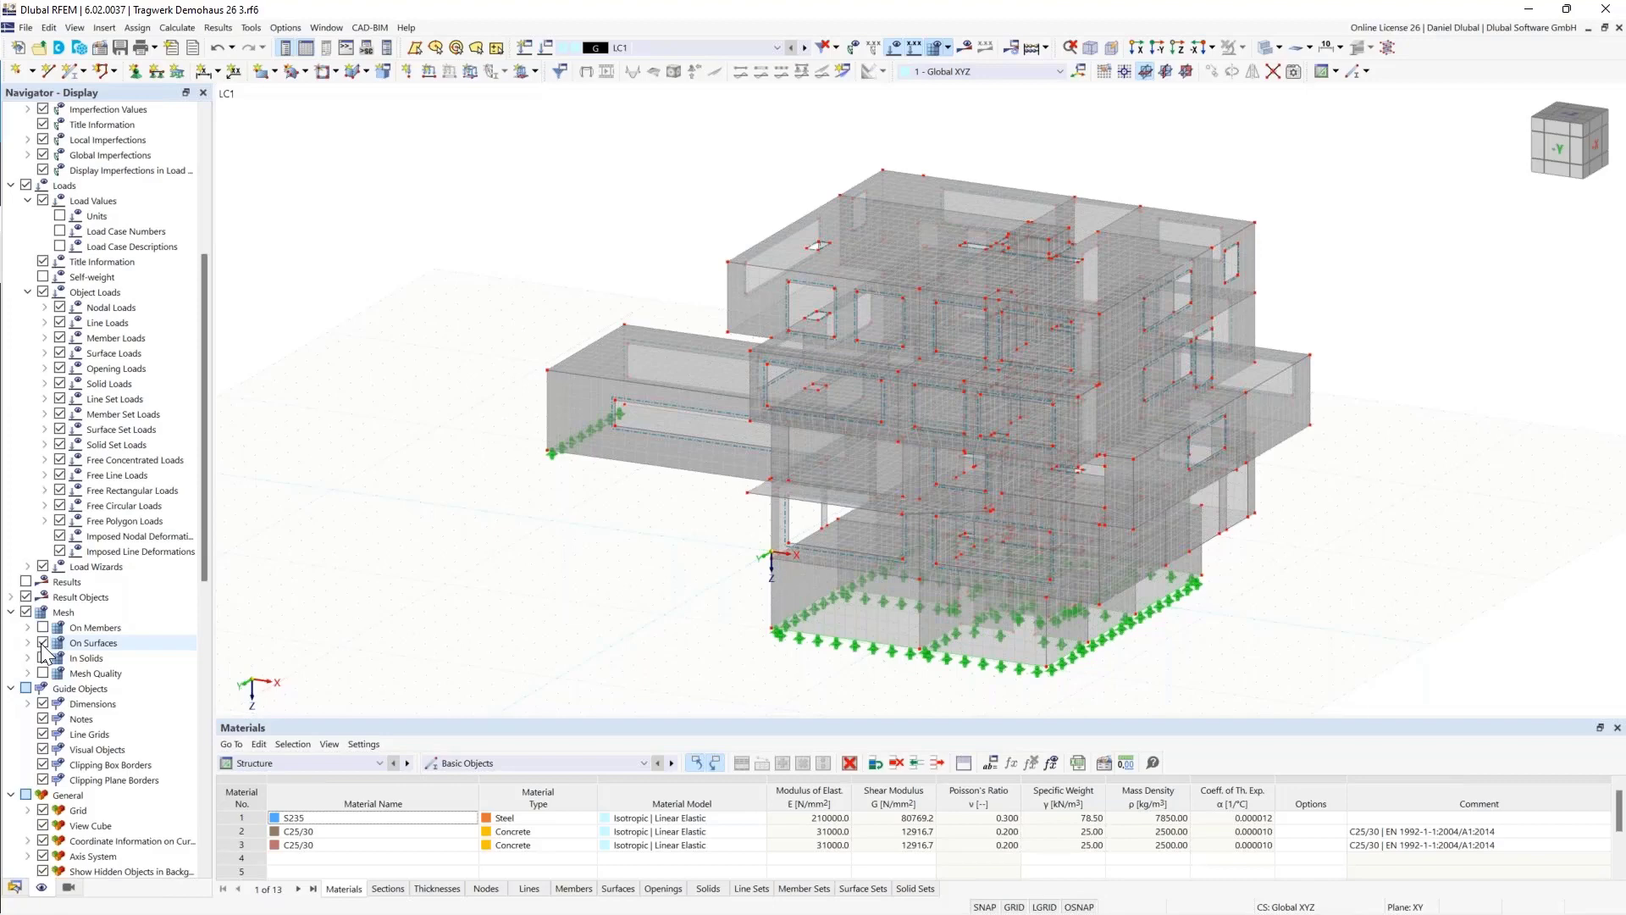
left_click(42, 673)
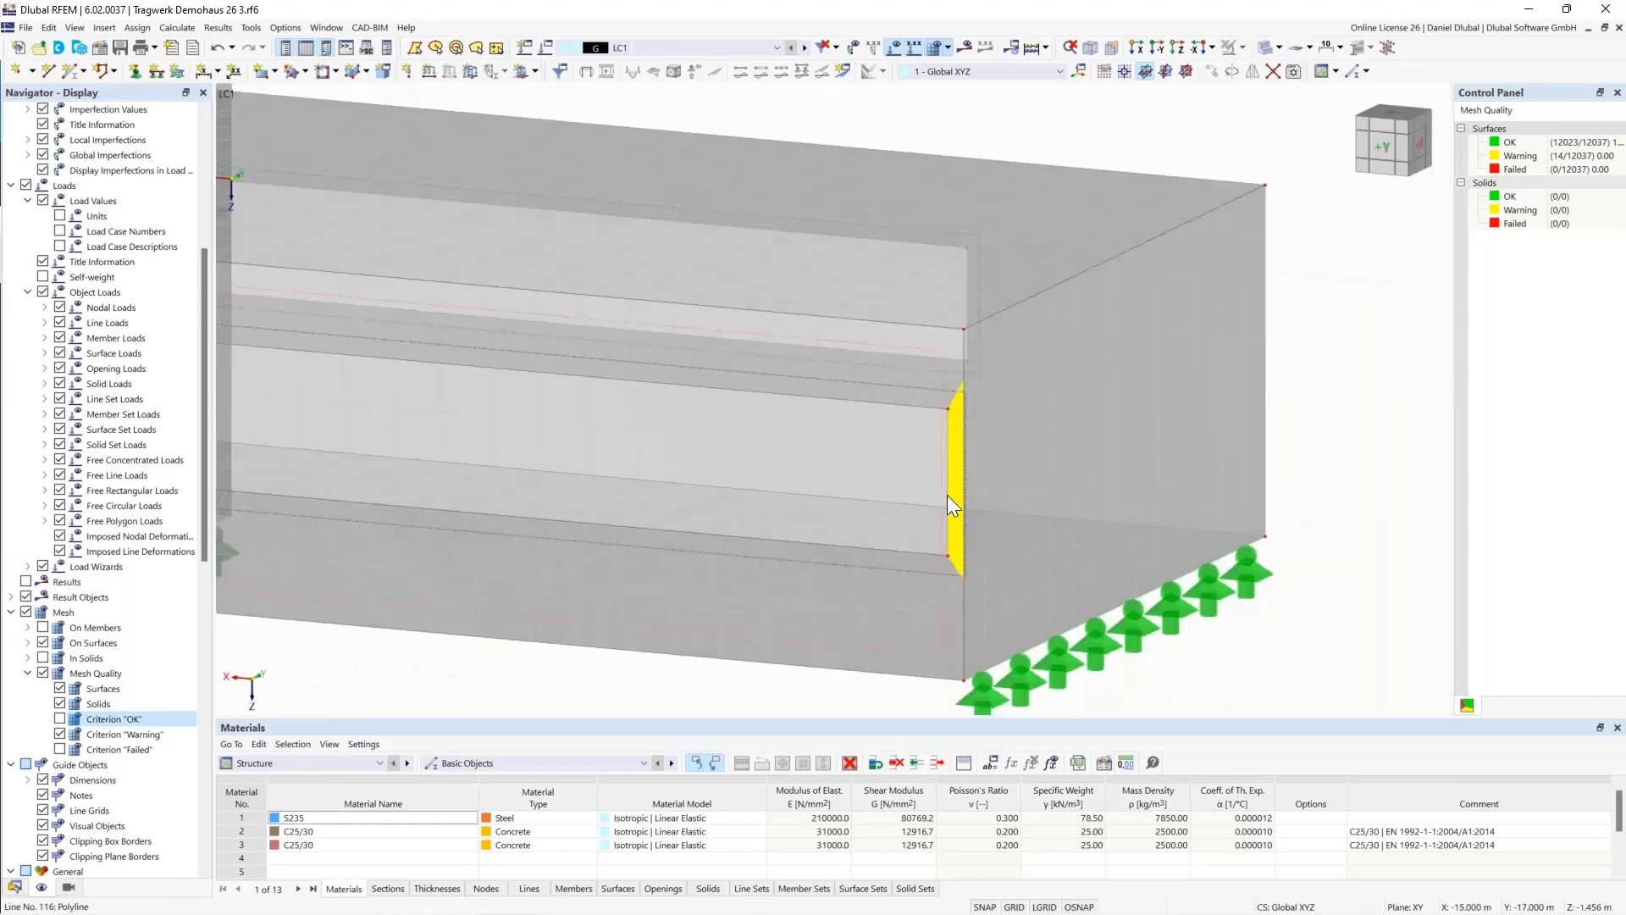
scroll(952, 469, "up", 2)
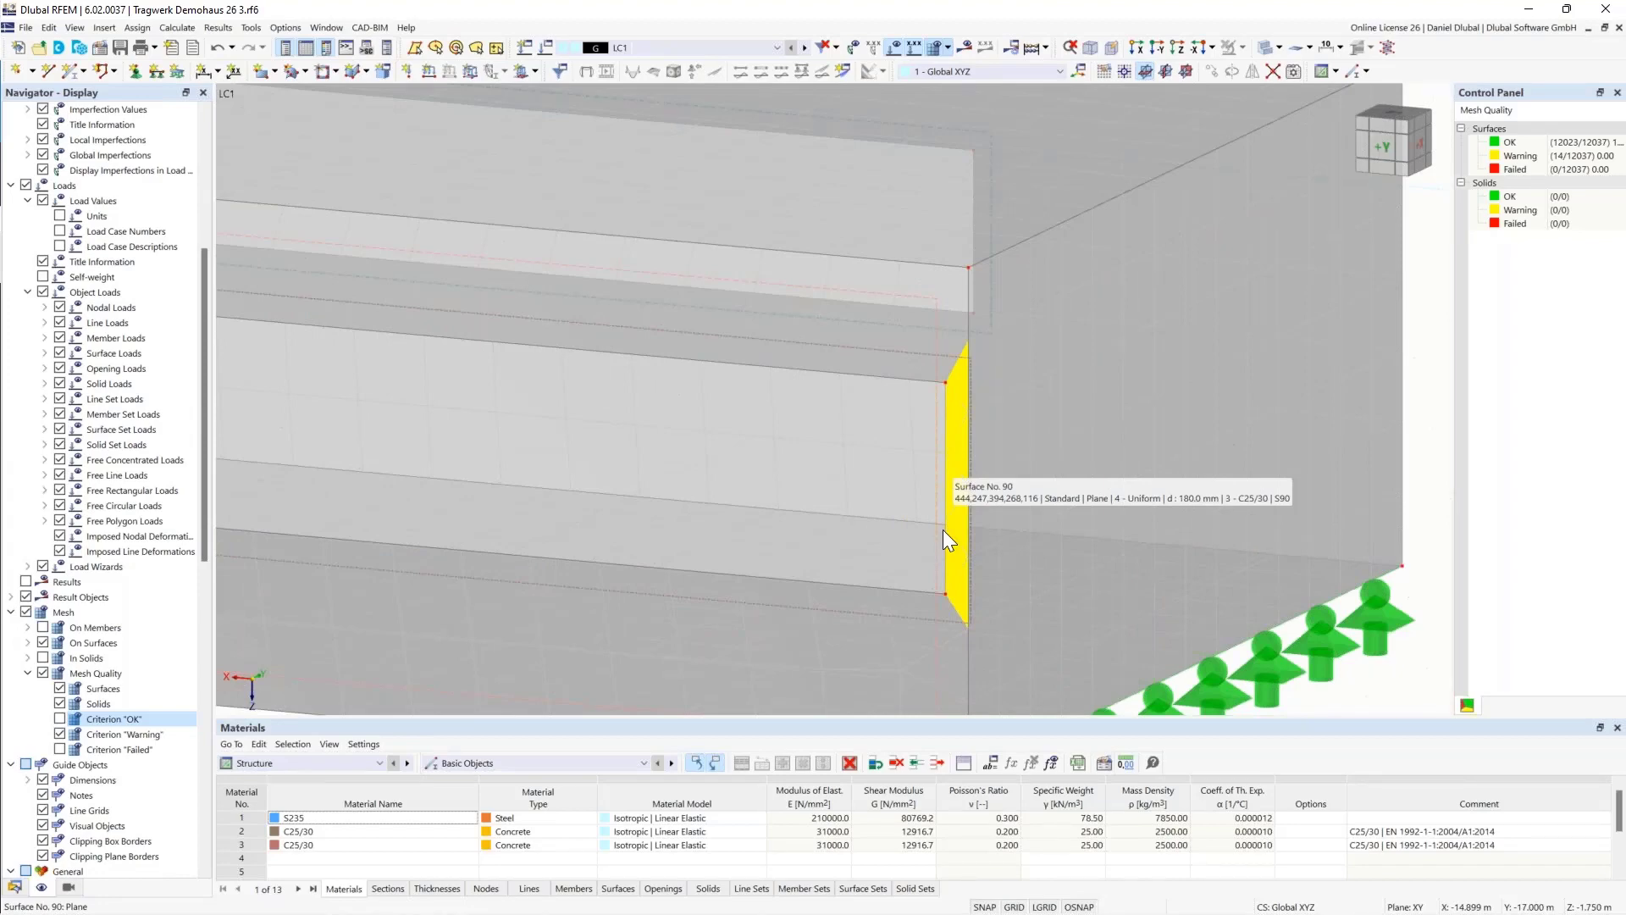
scroll(886, 541, "down", 3)
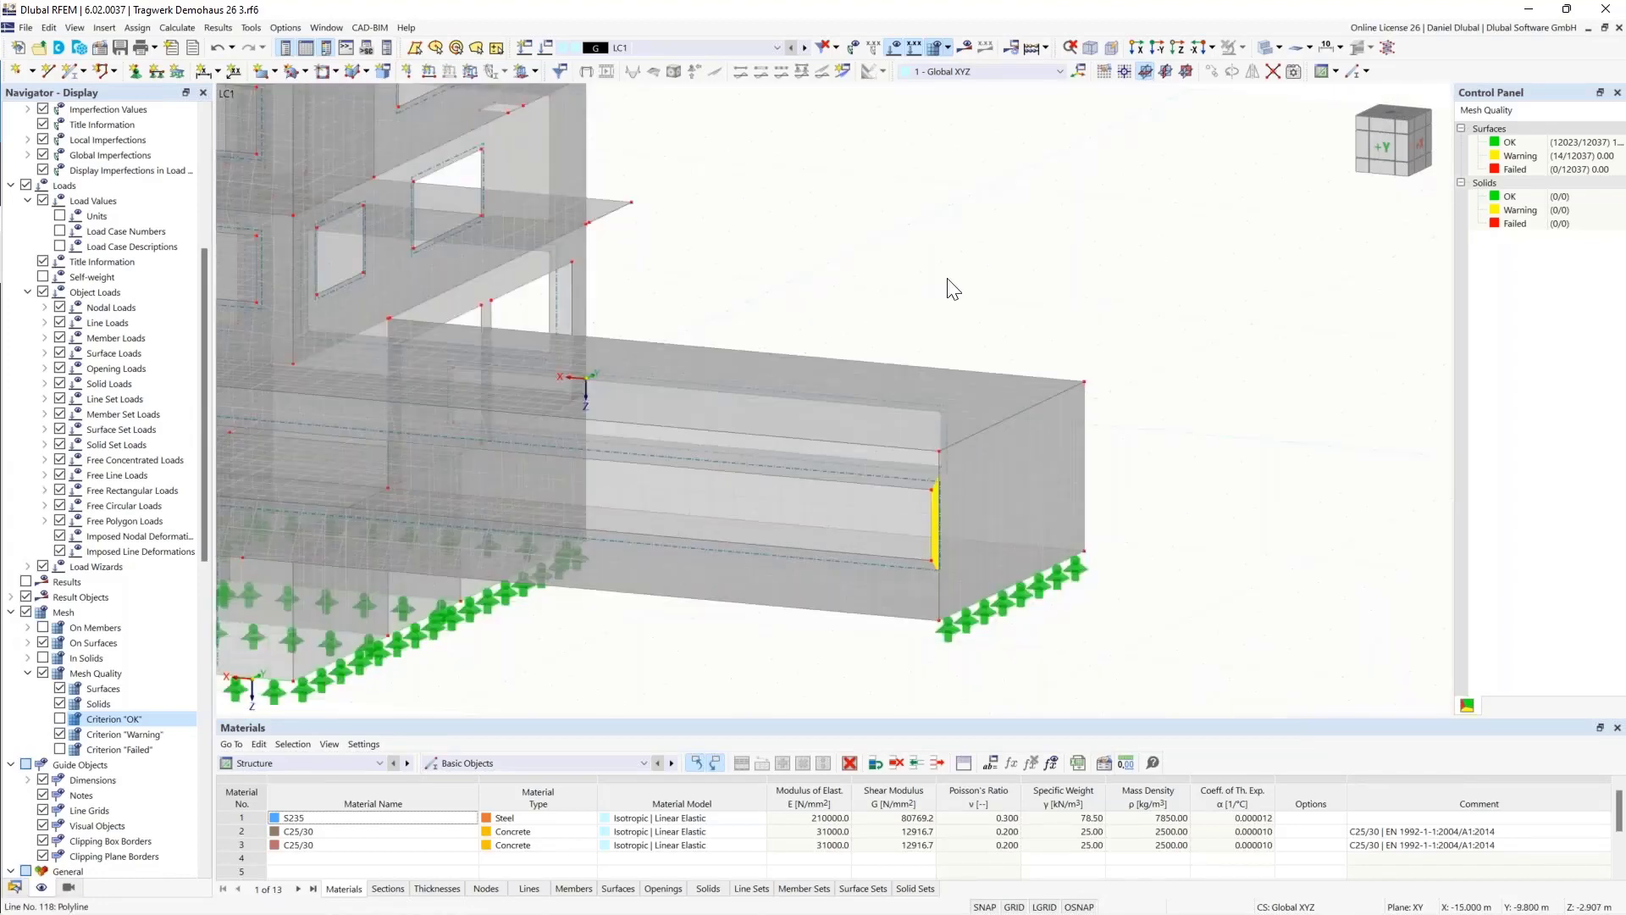
scroll(957, 296, "down", 2)
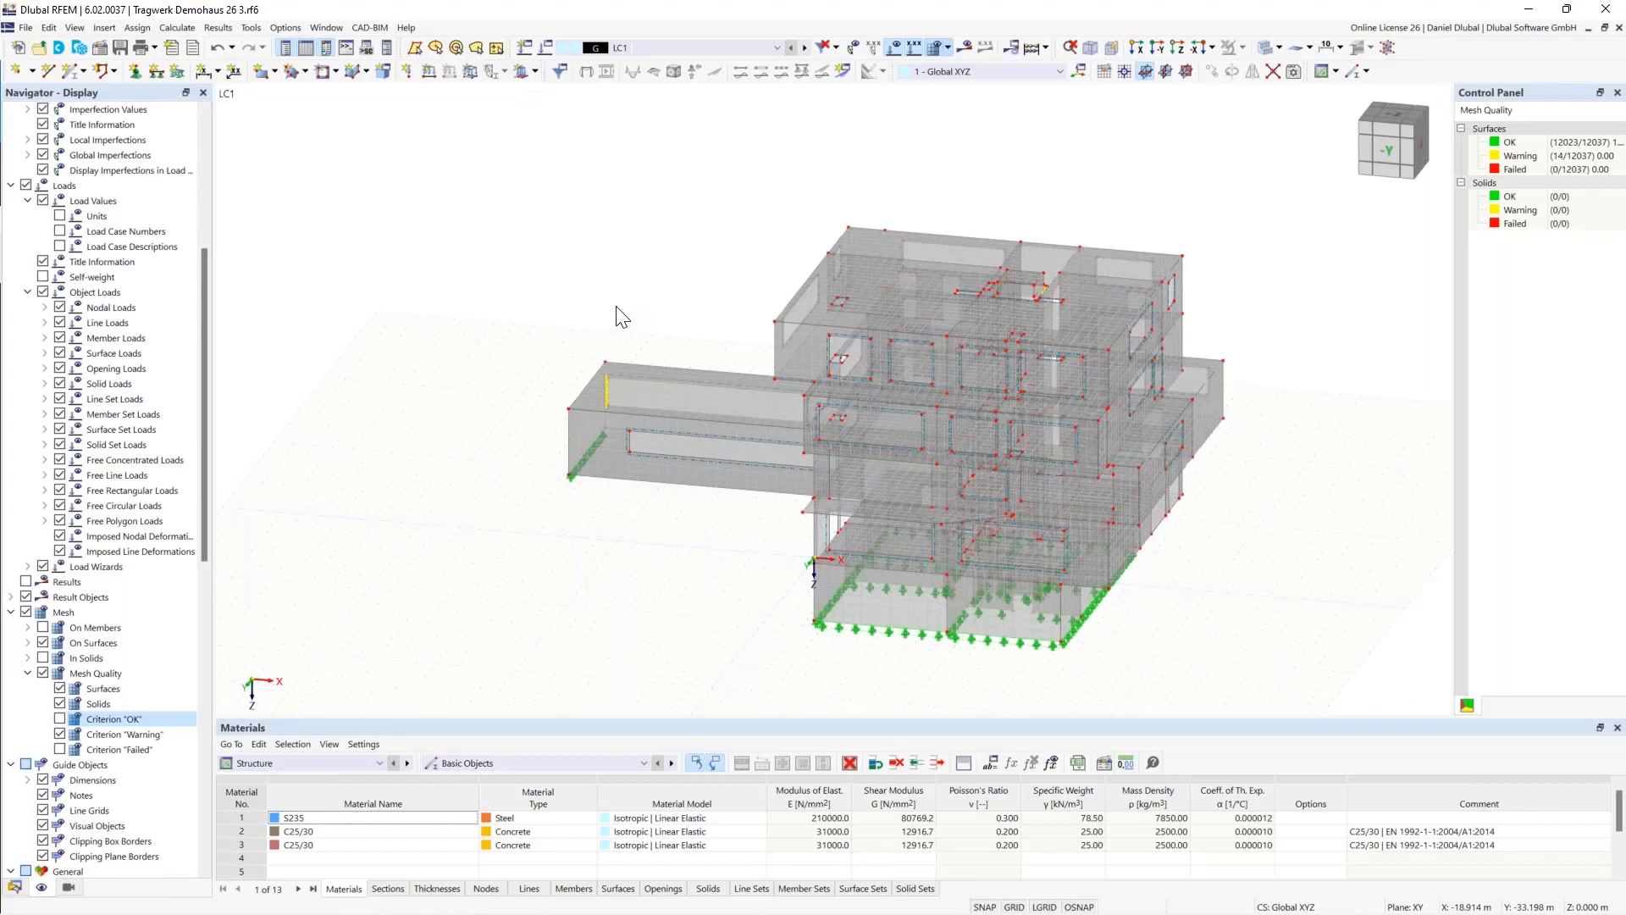
- Calculate the model and display the global deformations |u| for load case LC1
left_click(869, 543)
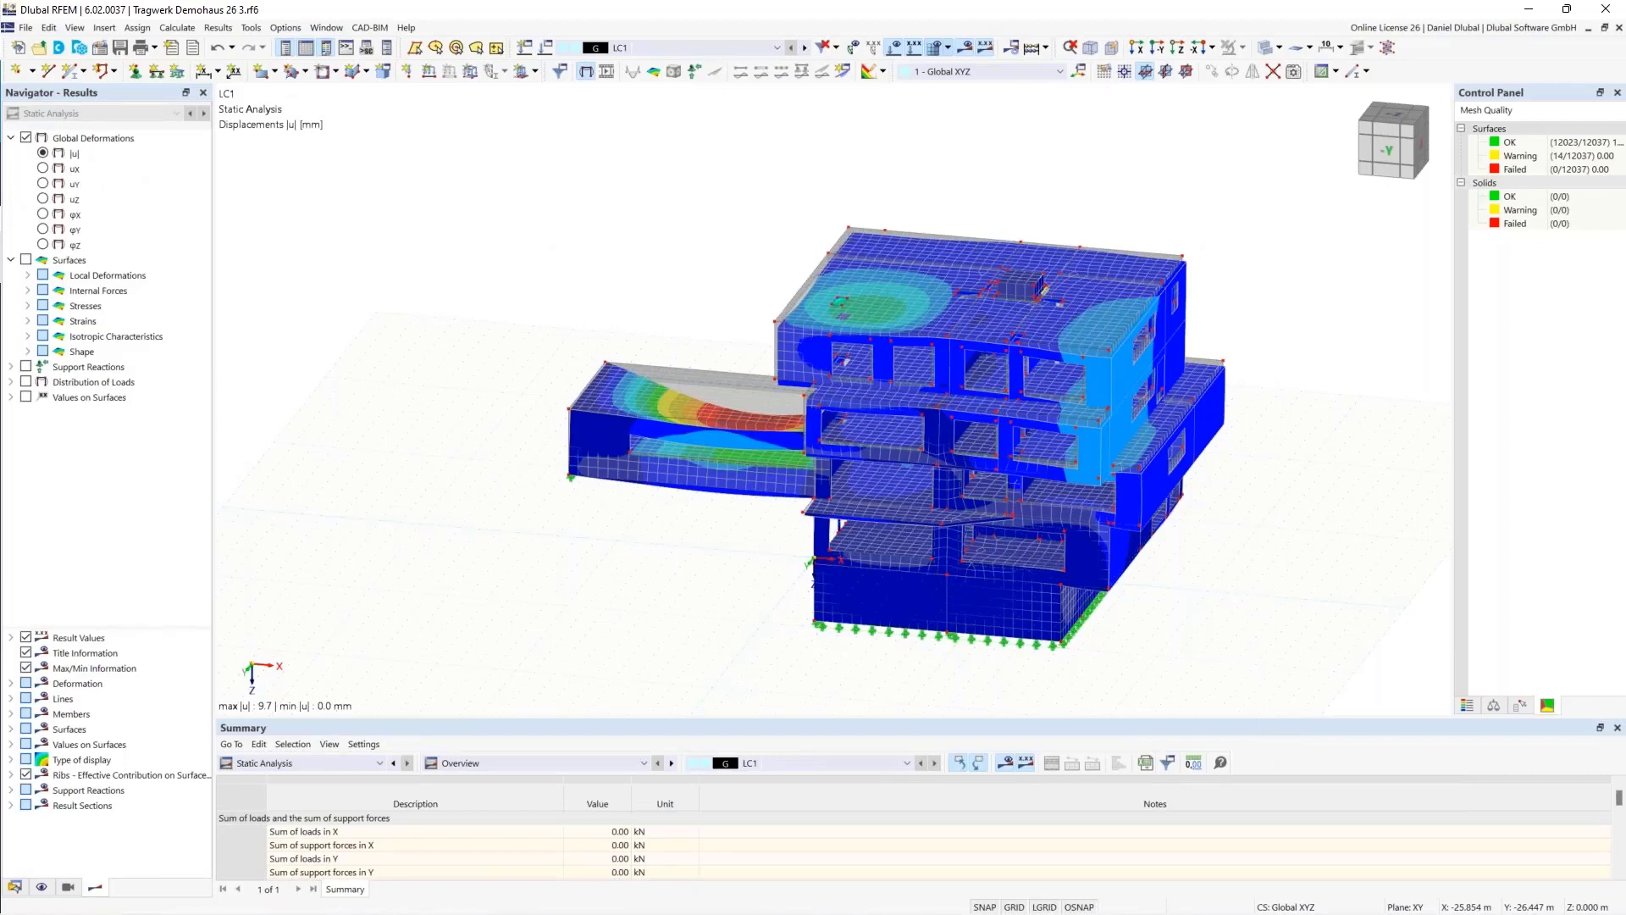
middle_click_drag(684, 330, 698, 328, "ctrl")
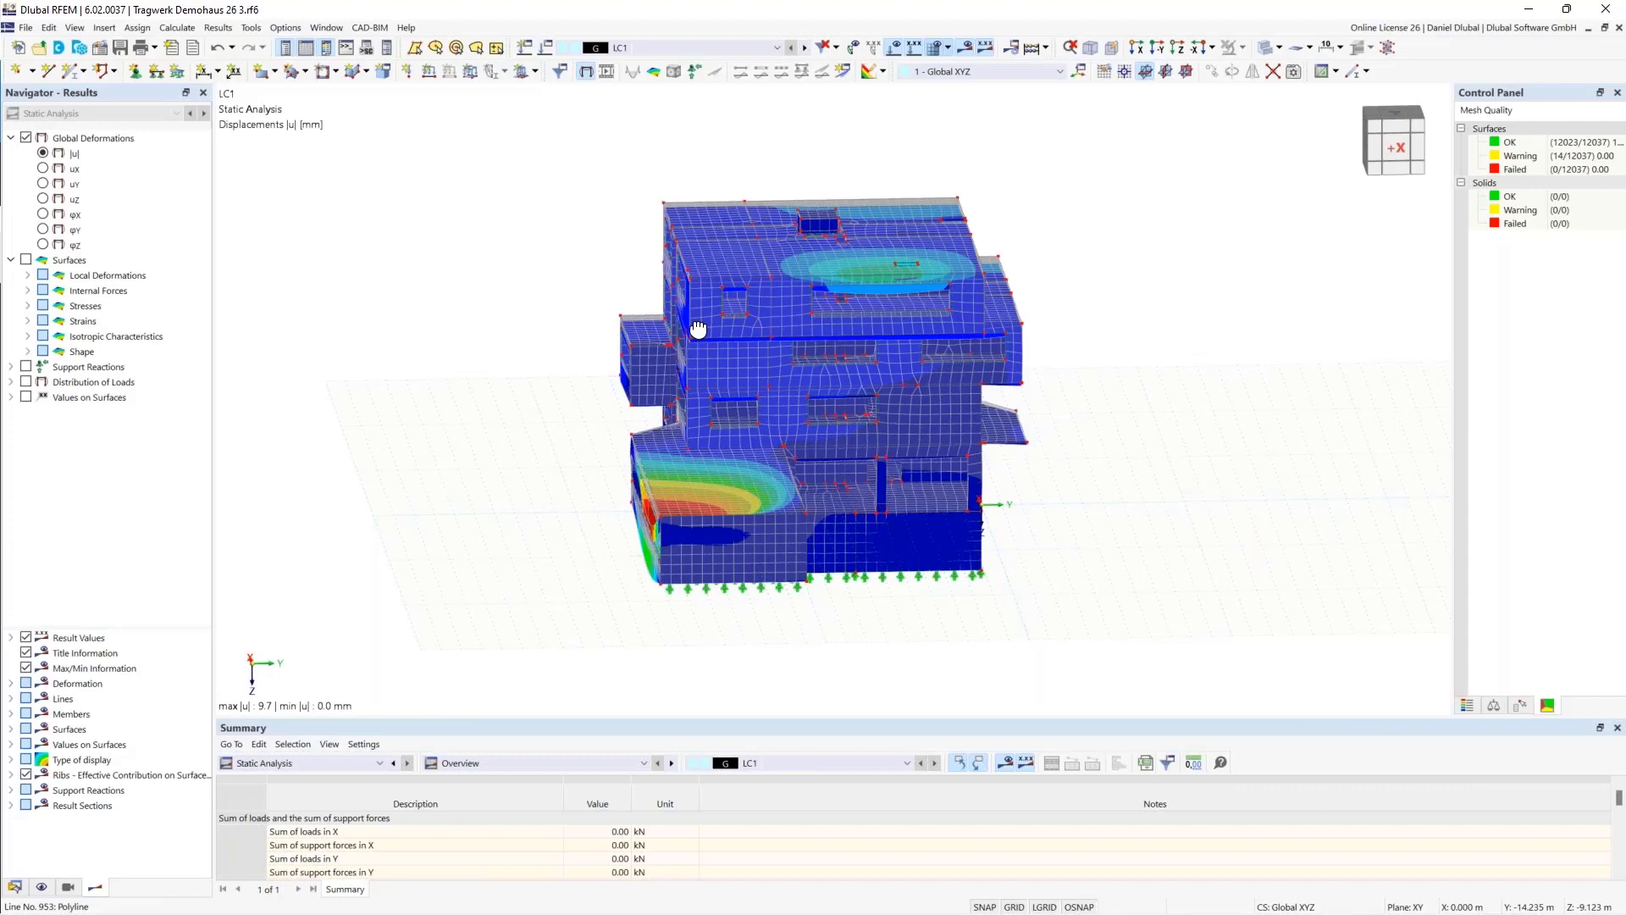
middle_click_drag(698, 329, 719, 331, "ctrl")
- Isolate the storeys above the basement, without the projecting wing, in a side view and examine their deformations
left_click_drag(1091, 499, 977, 185)
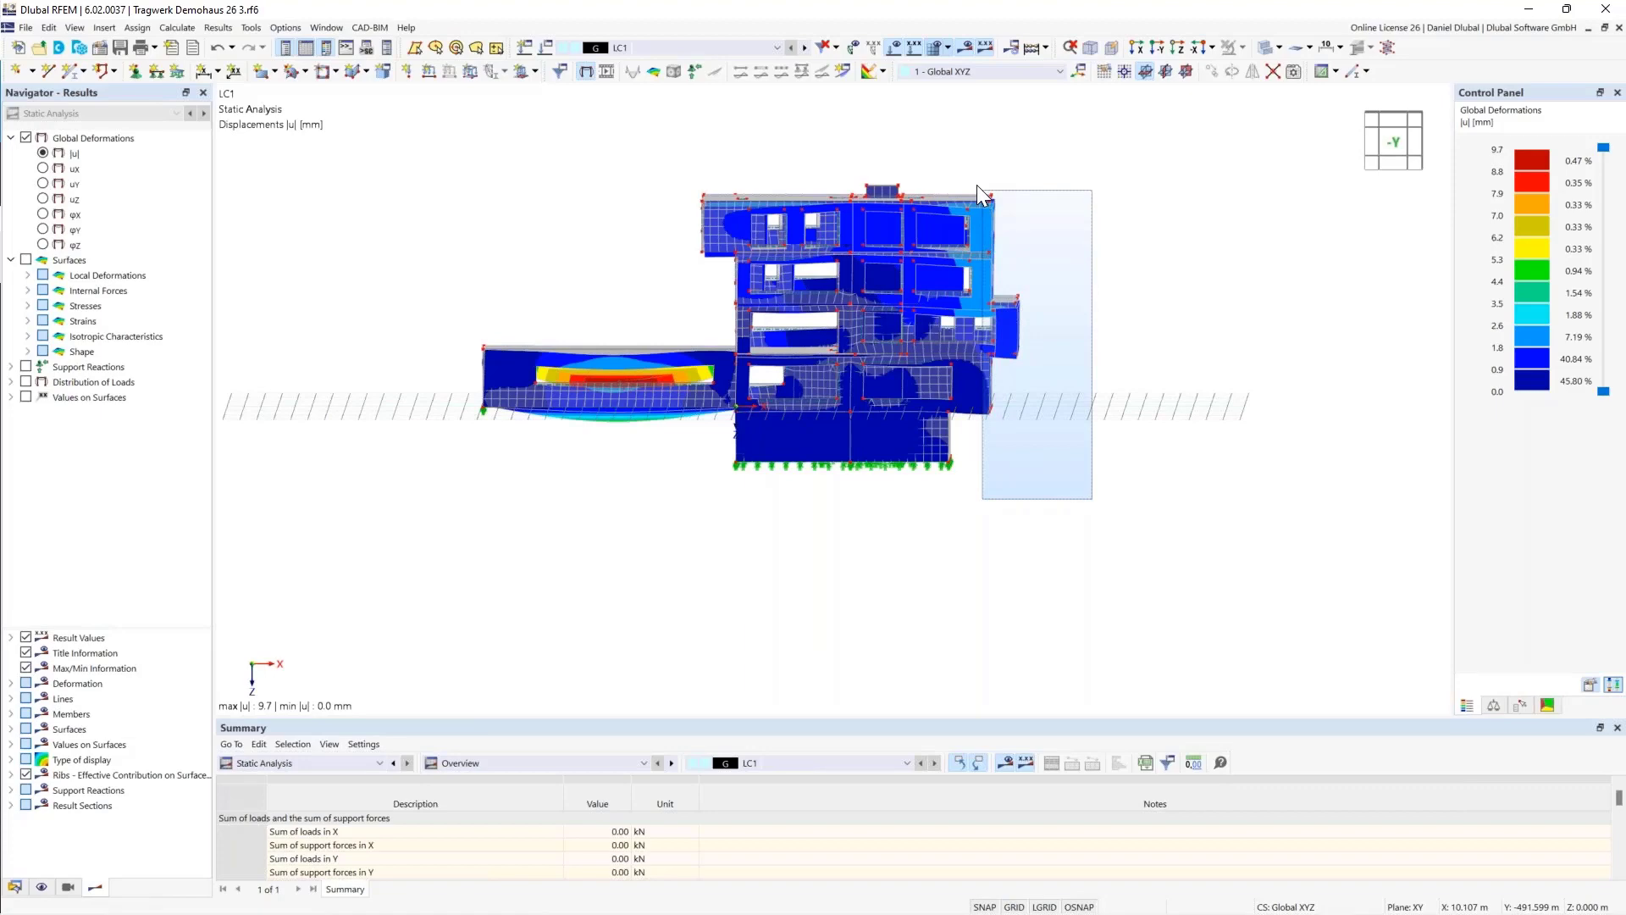
left_click_drag(982, 189, 977, 185)
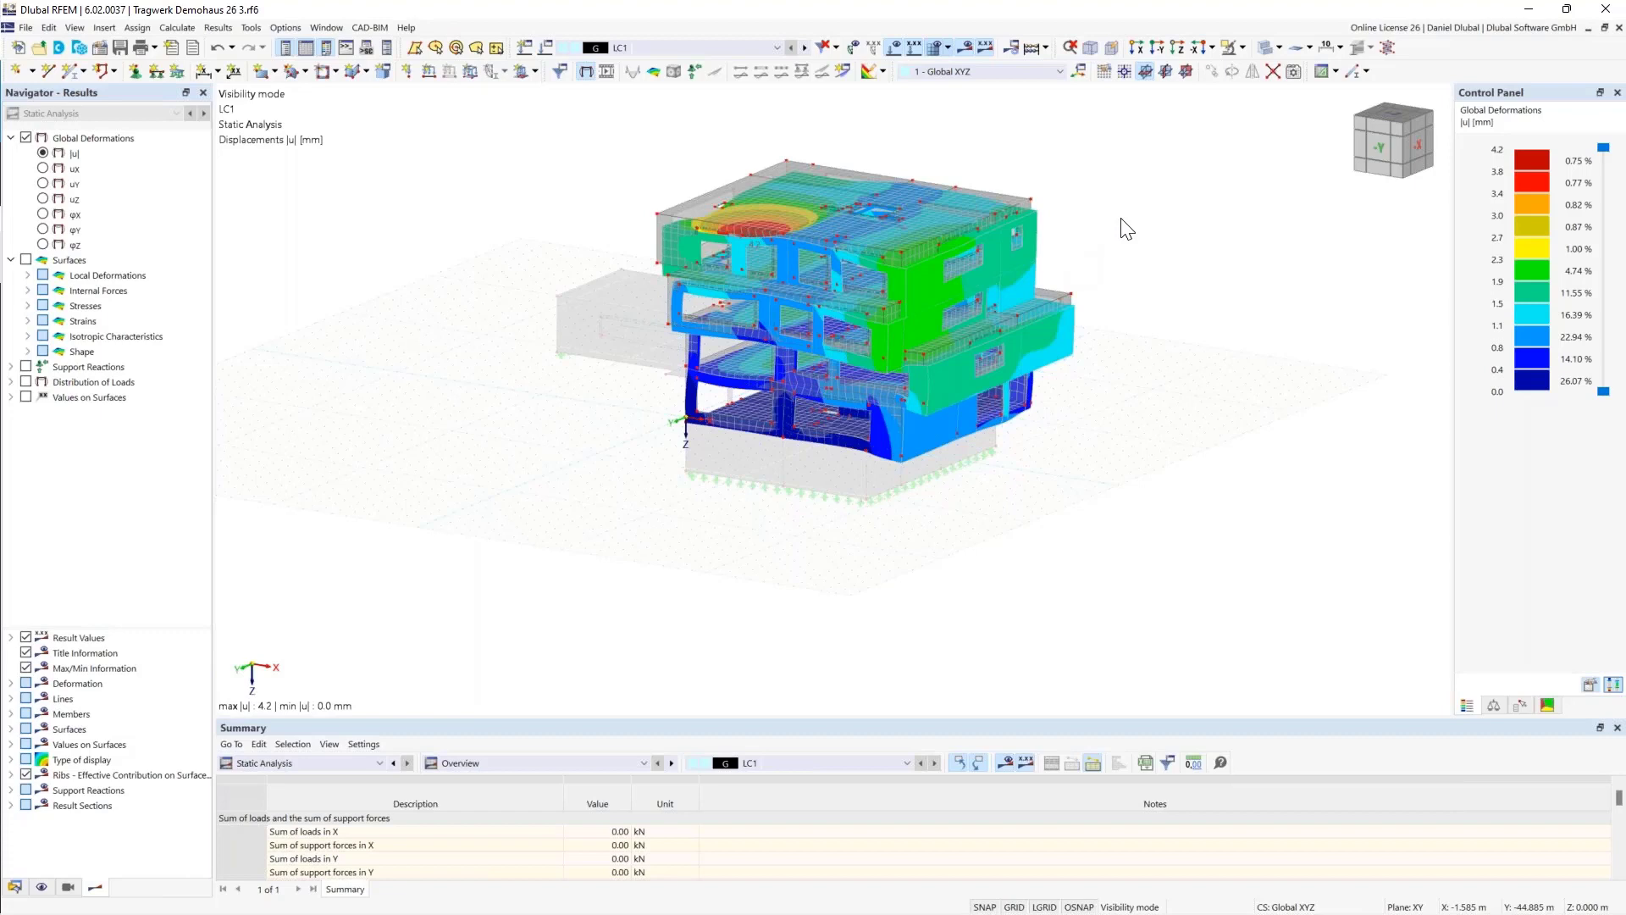
scroll(1101, 241, "down", 1)
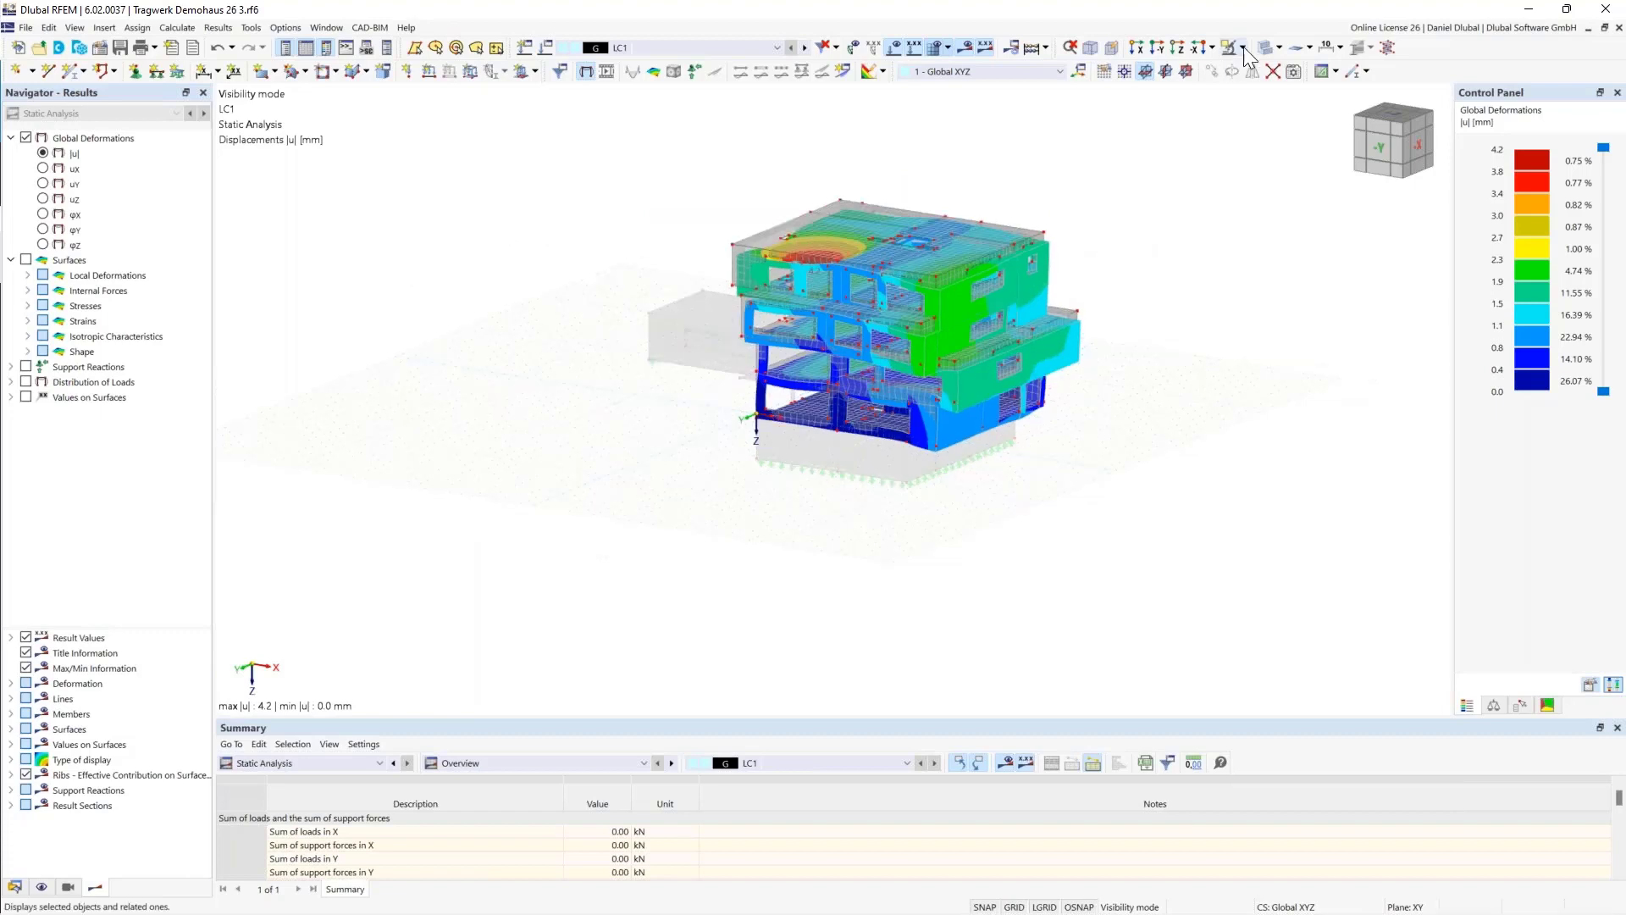
- Cancel the visibility mode and view the LC1 deformations of the whole building, including the projecting wing
left_click(1243, 47)
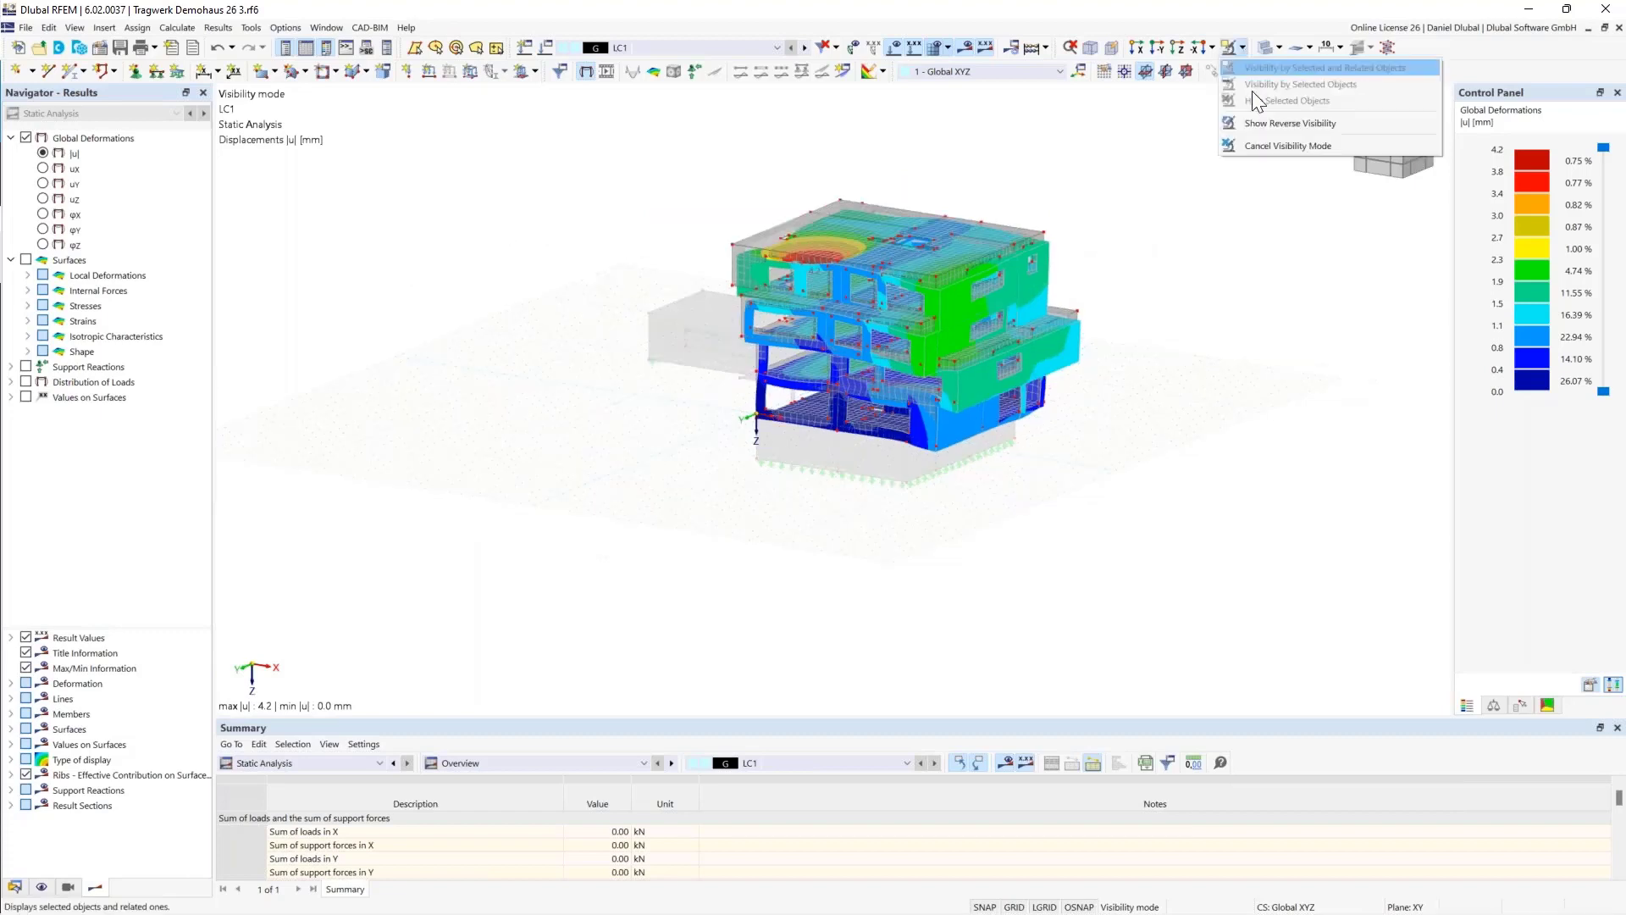
left_click(1267, 145)
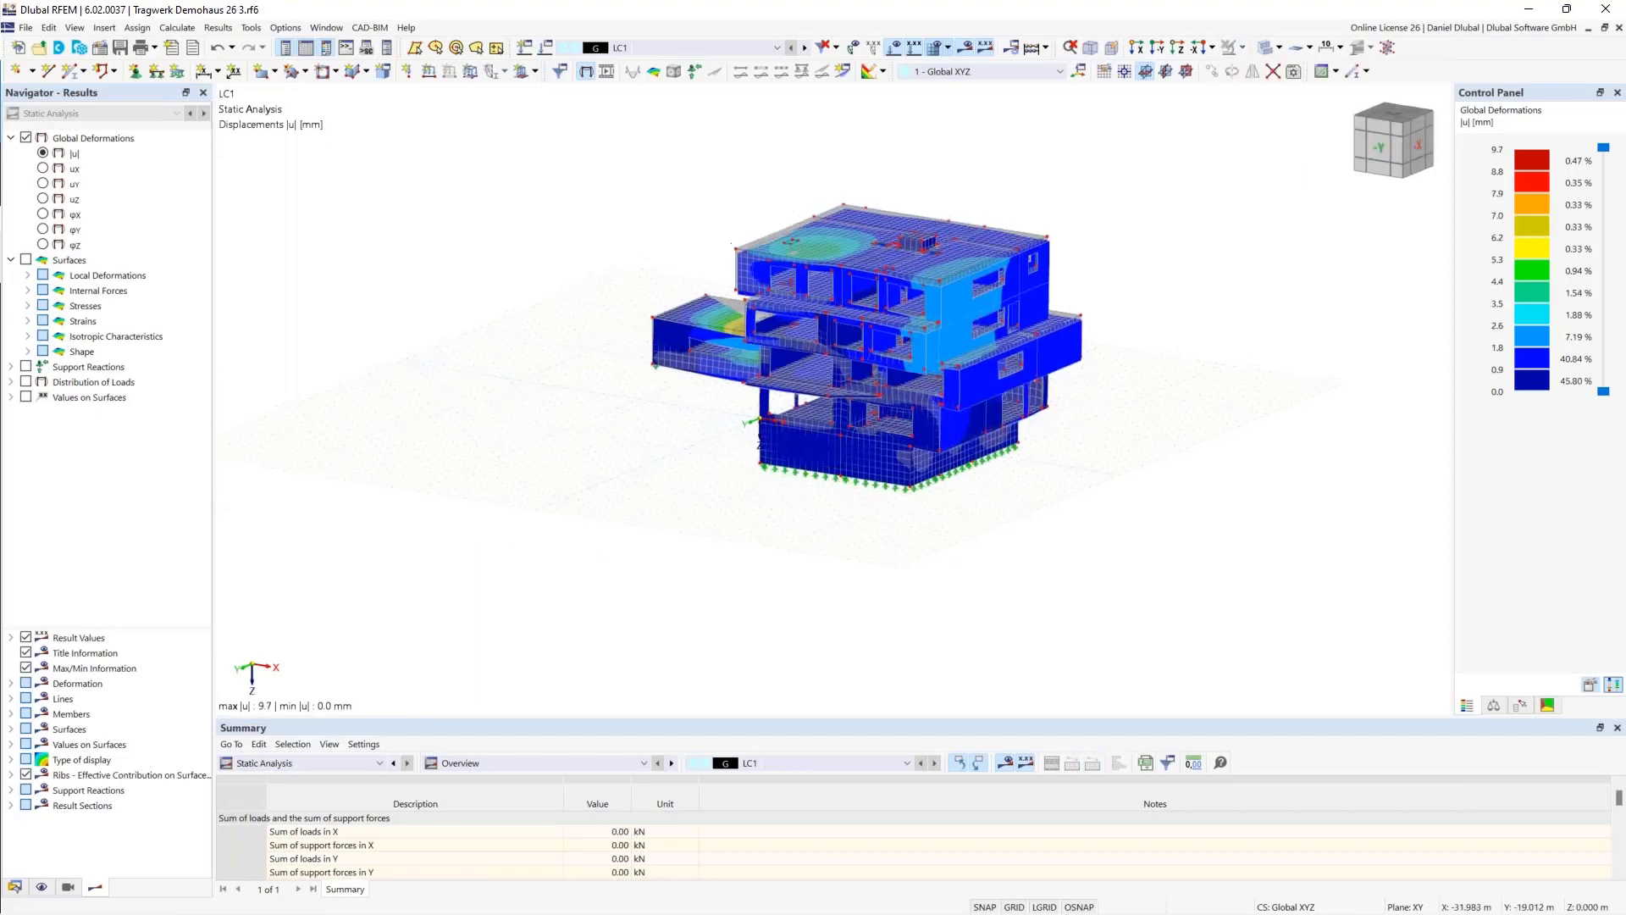
middle_click_drag(560, 333, 573, 340, "ctrl")
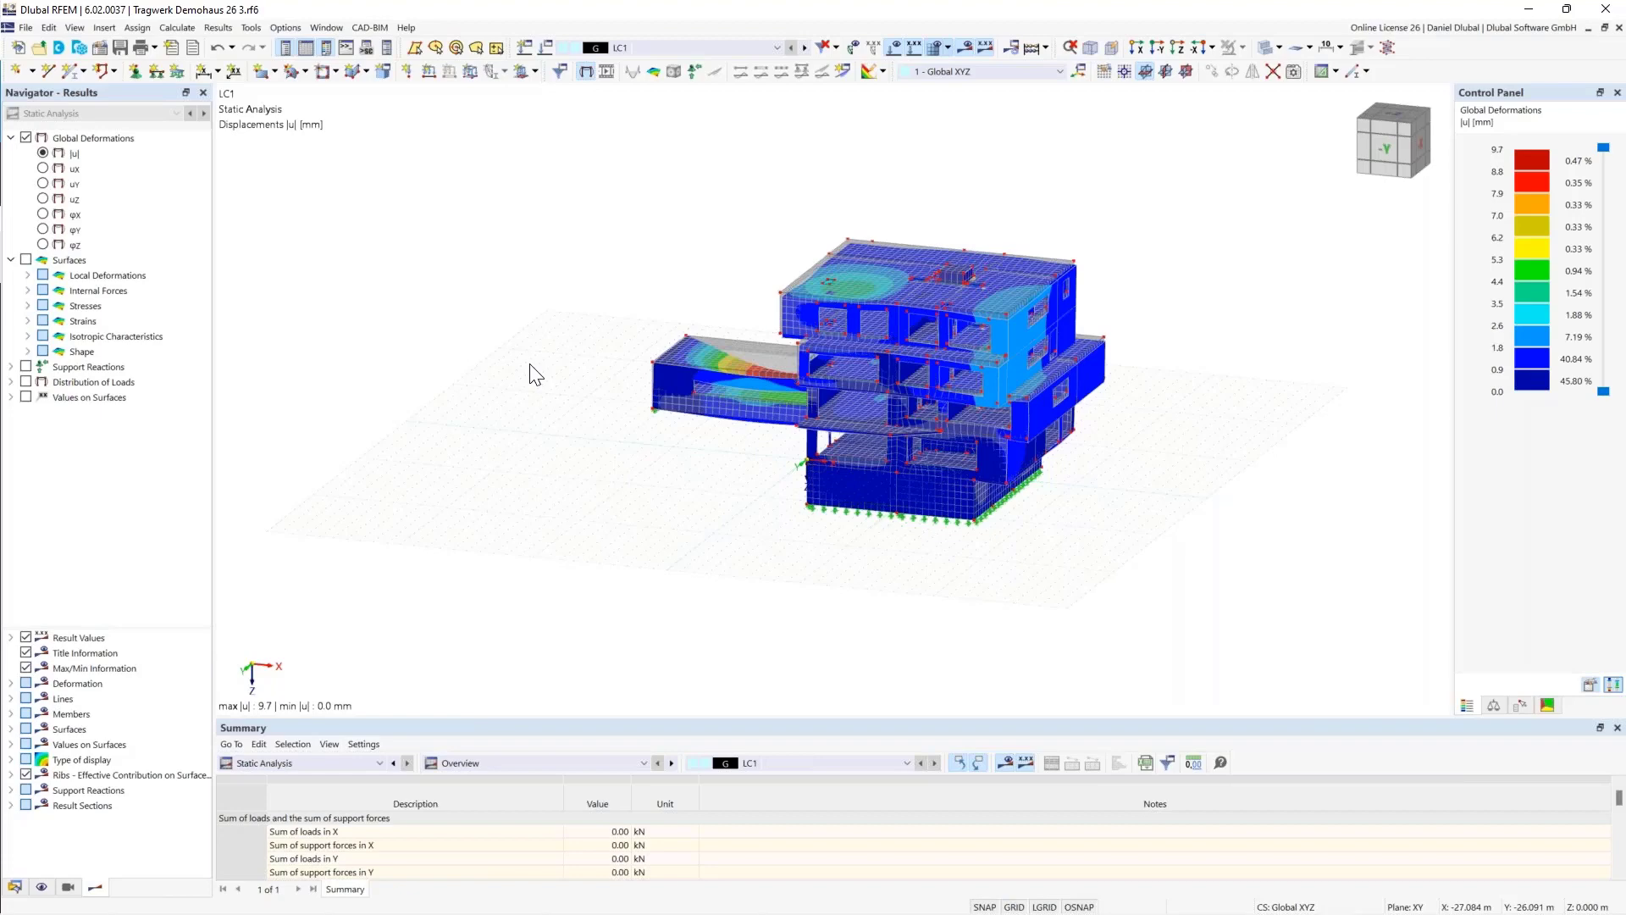
scroll(540, 353, "up", 1)
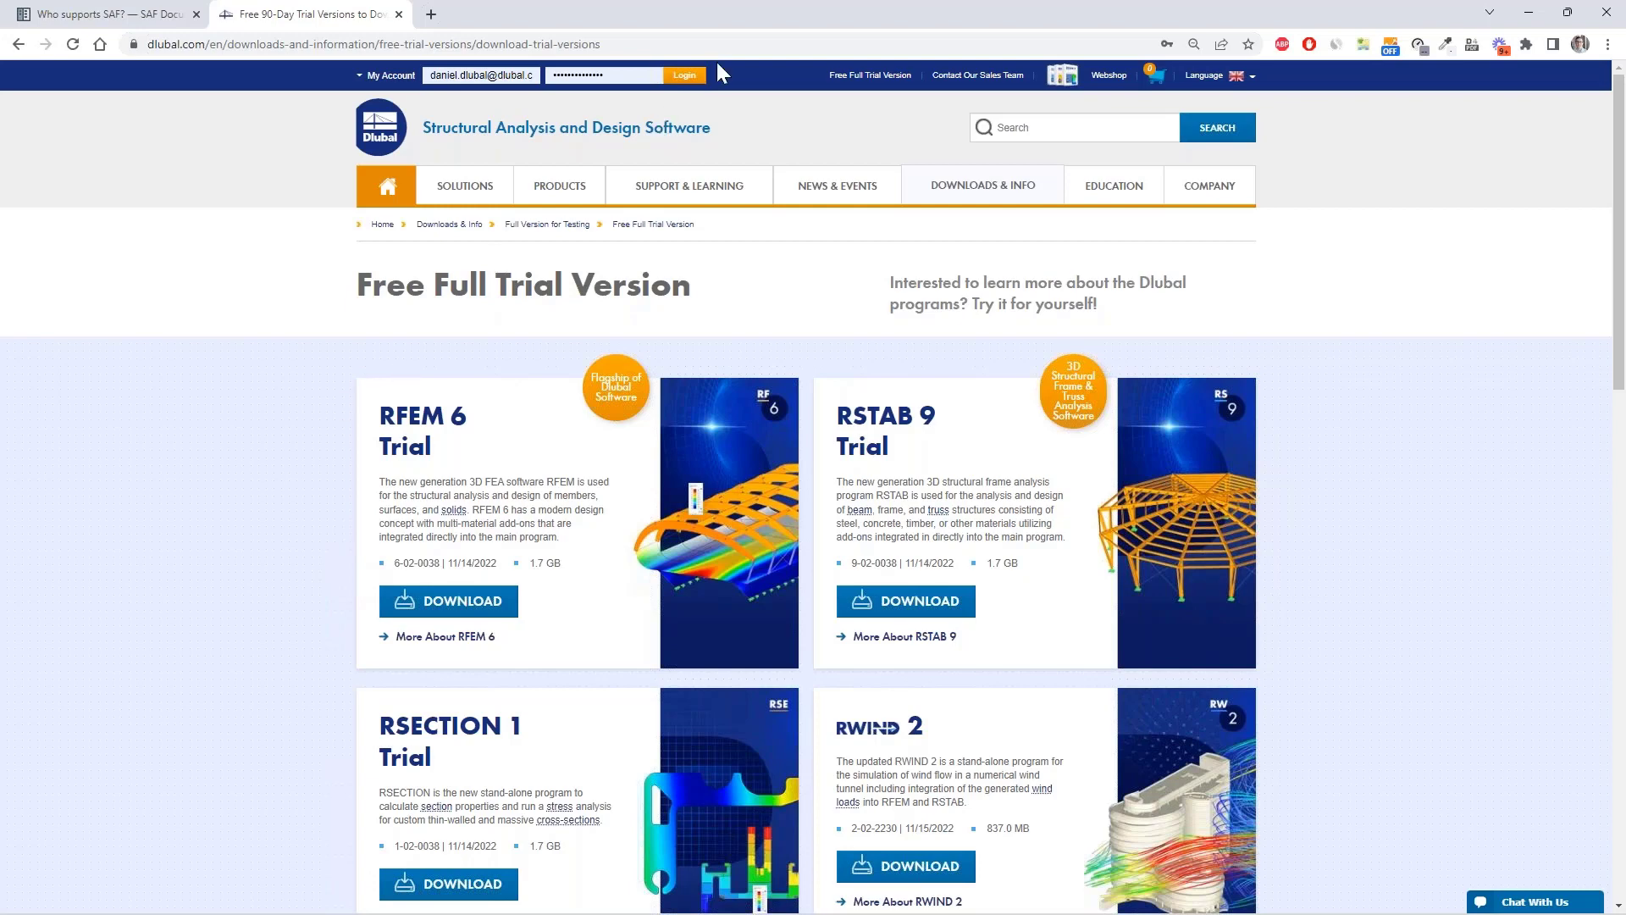
- In the web browser, log in to the Dlubal account and list the implemented RFEM 6 features without filters
left_click(686, 76)
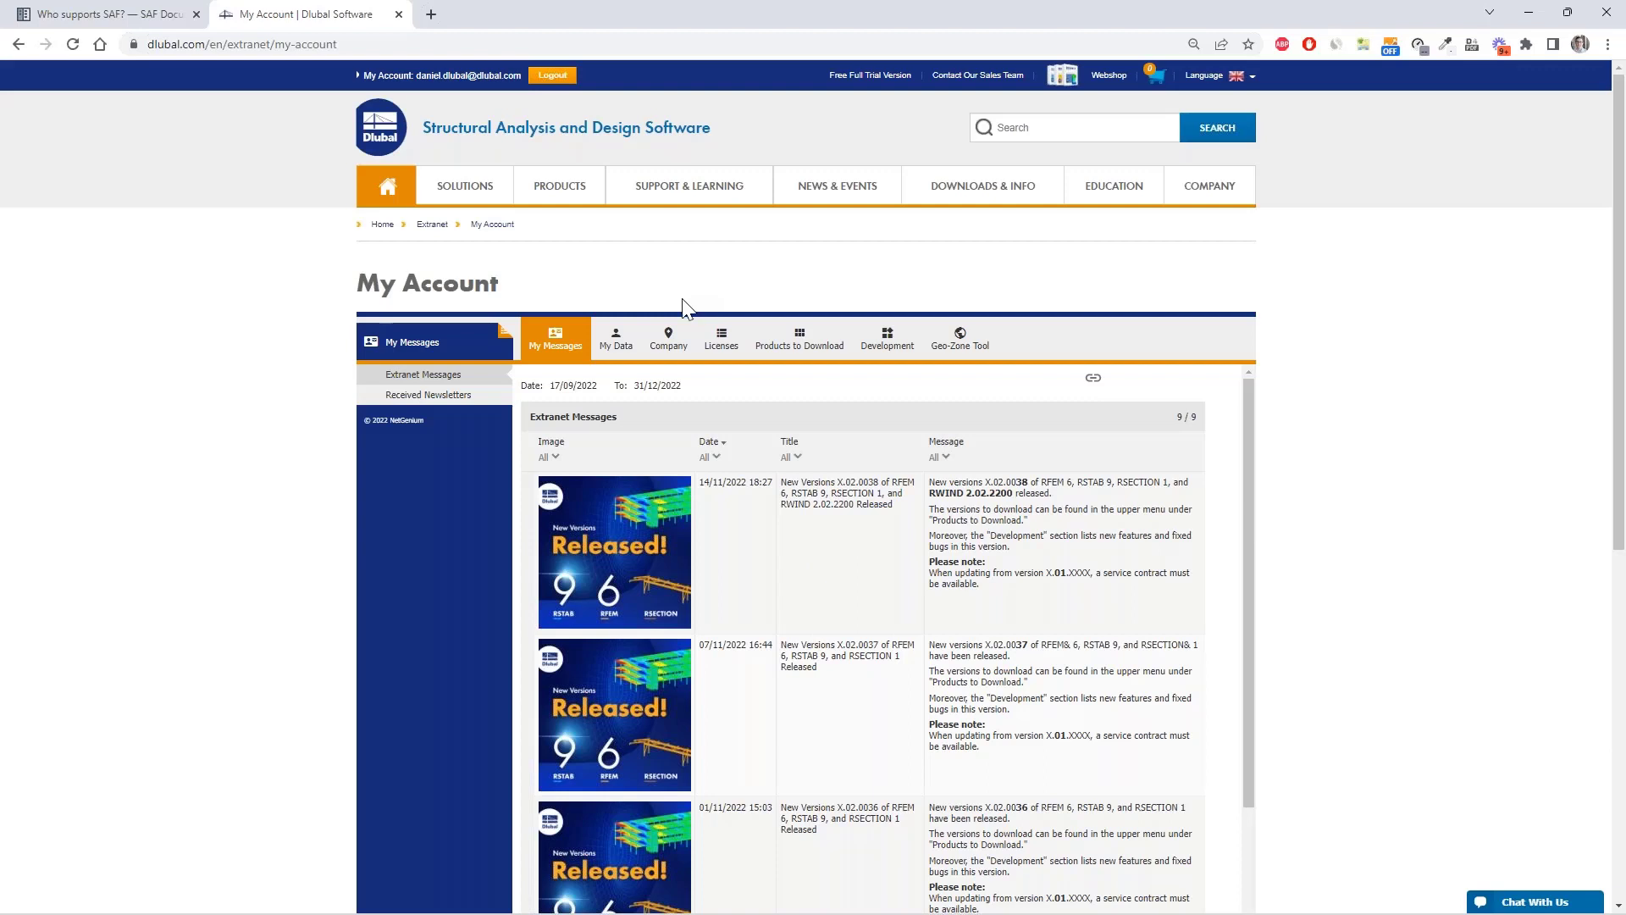
left_click(886, 338)
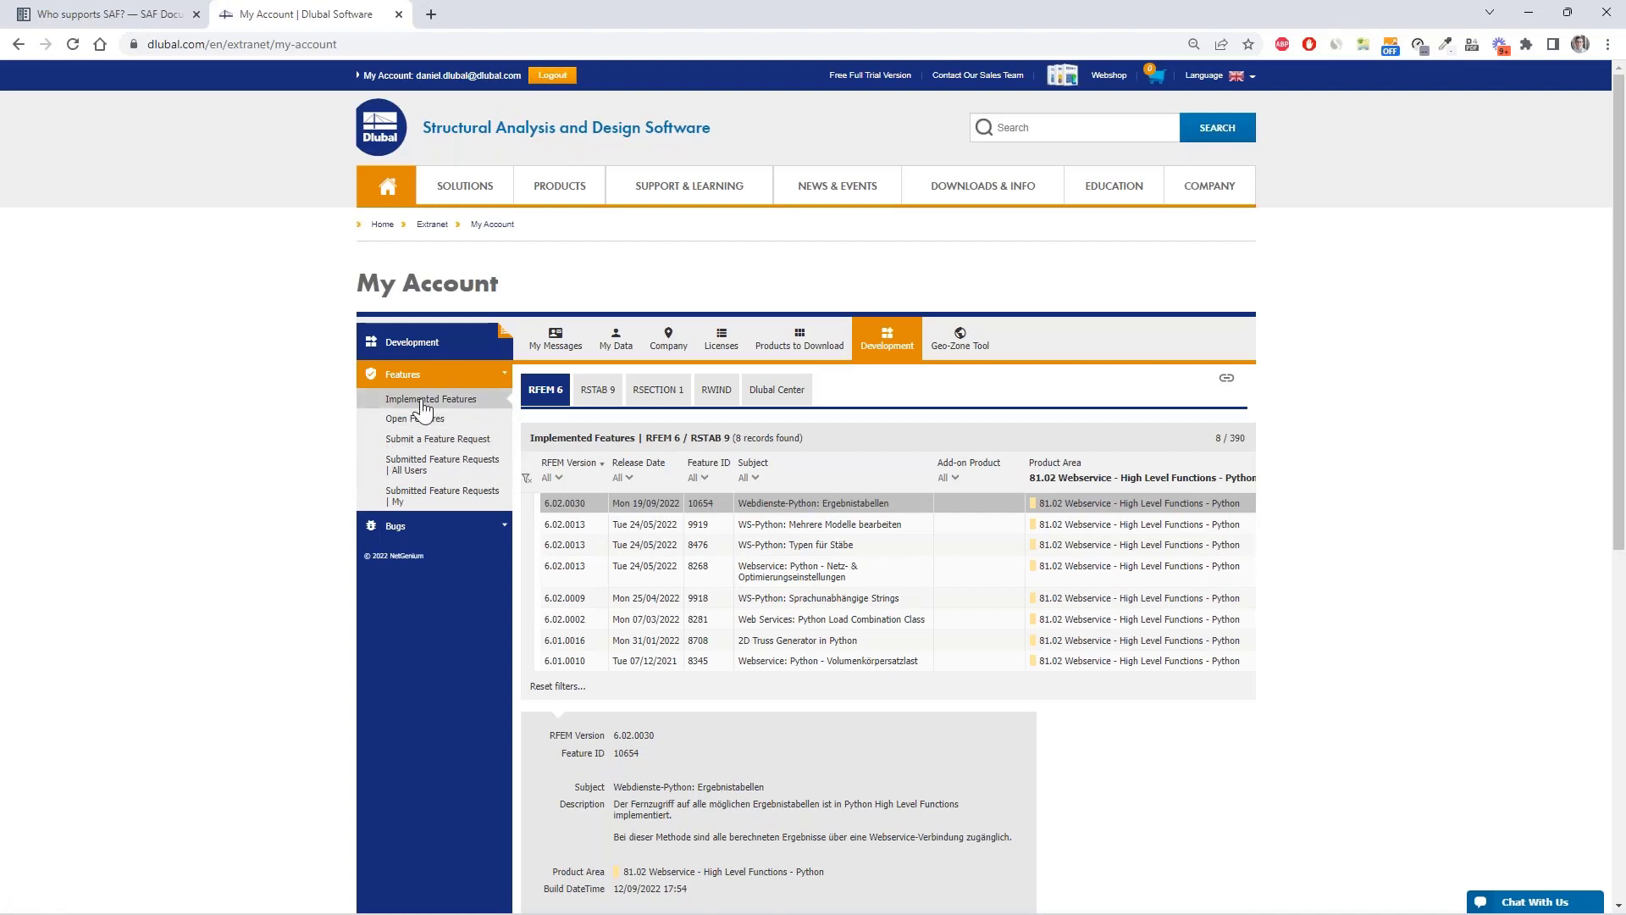
left_click(526, 478)
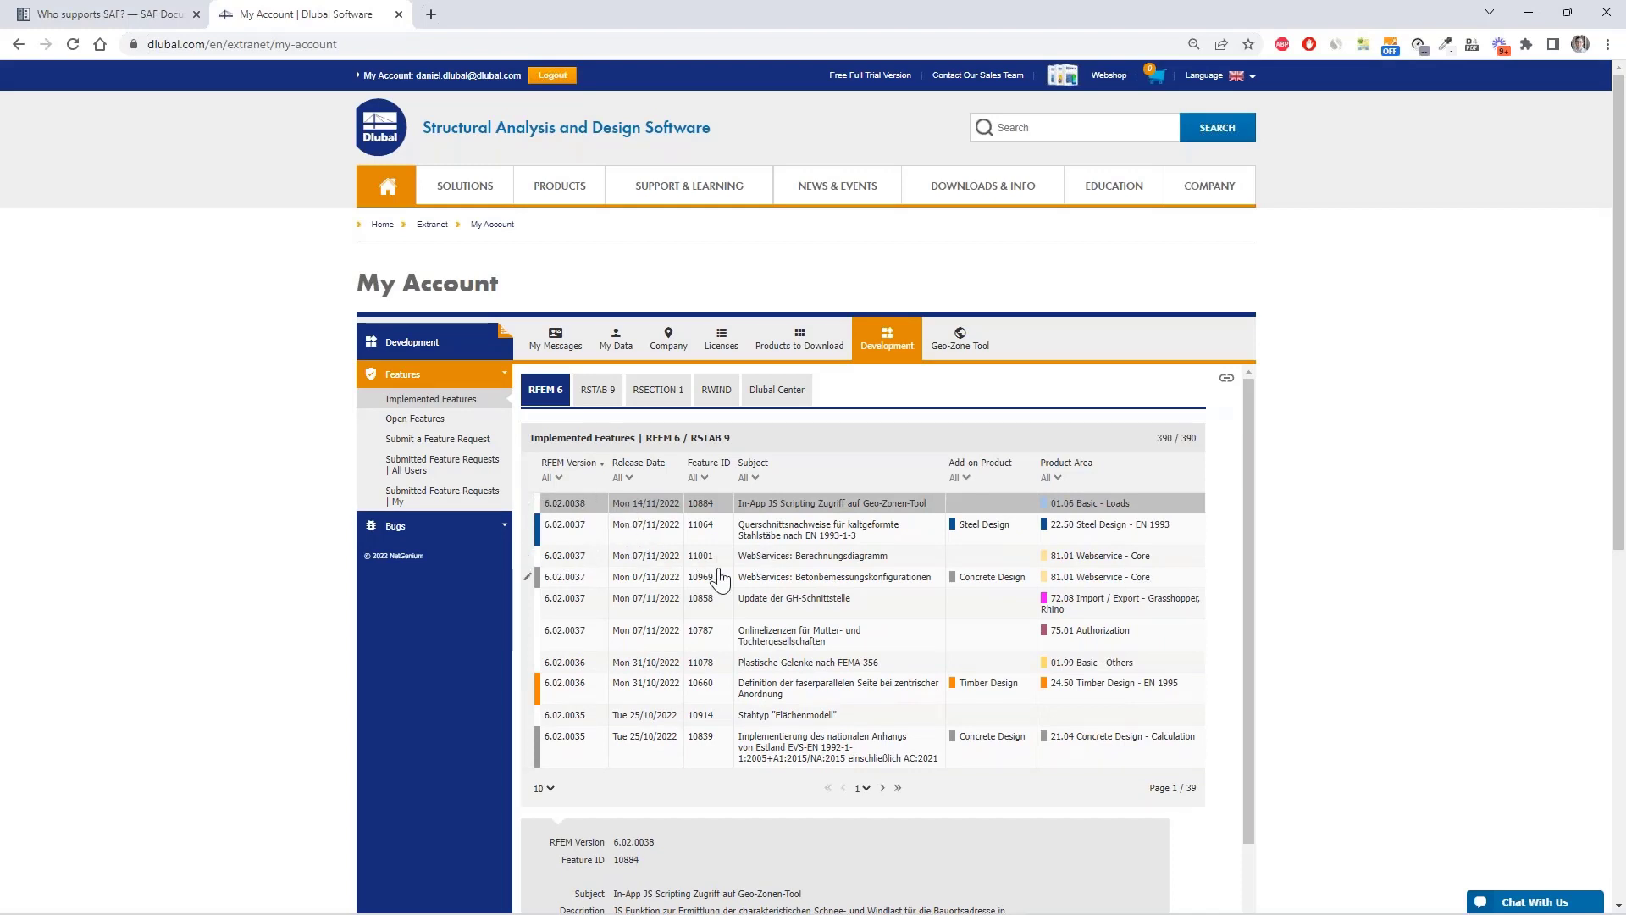
- Examine the descriptions of implemented features 11064 on cold-formed steel sections, 10858 on the Grasshopper interface and 11001 on WebServices calculation diagrams
left_click(910, 532)
scroll(762, 508, "down", 2)
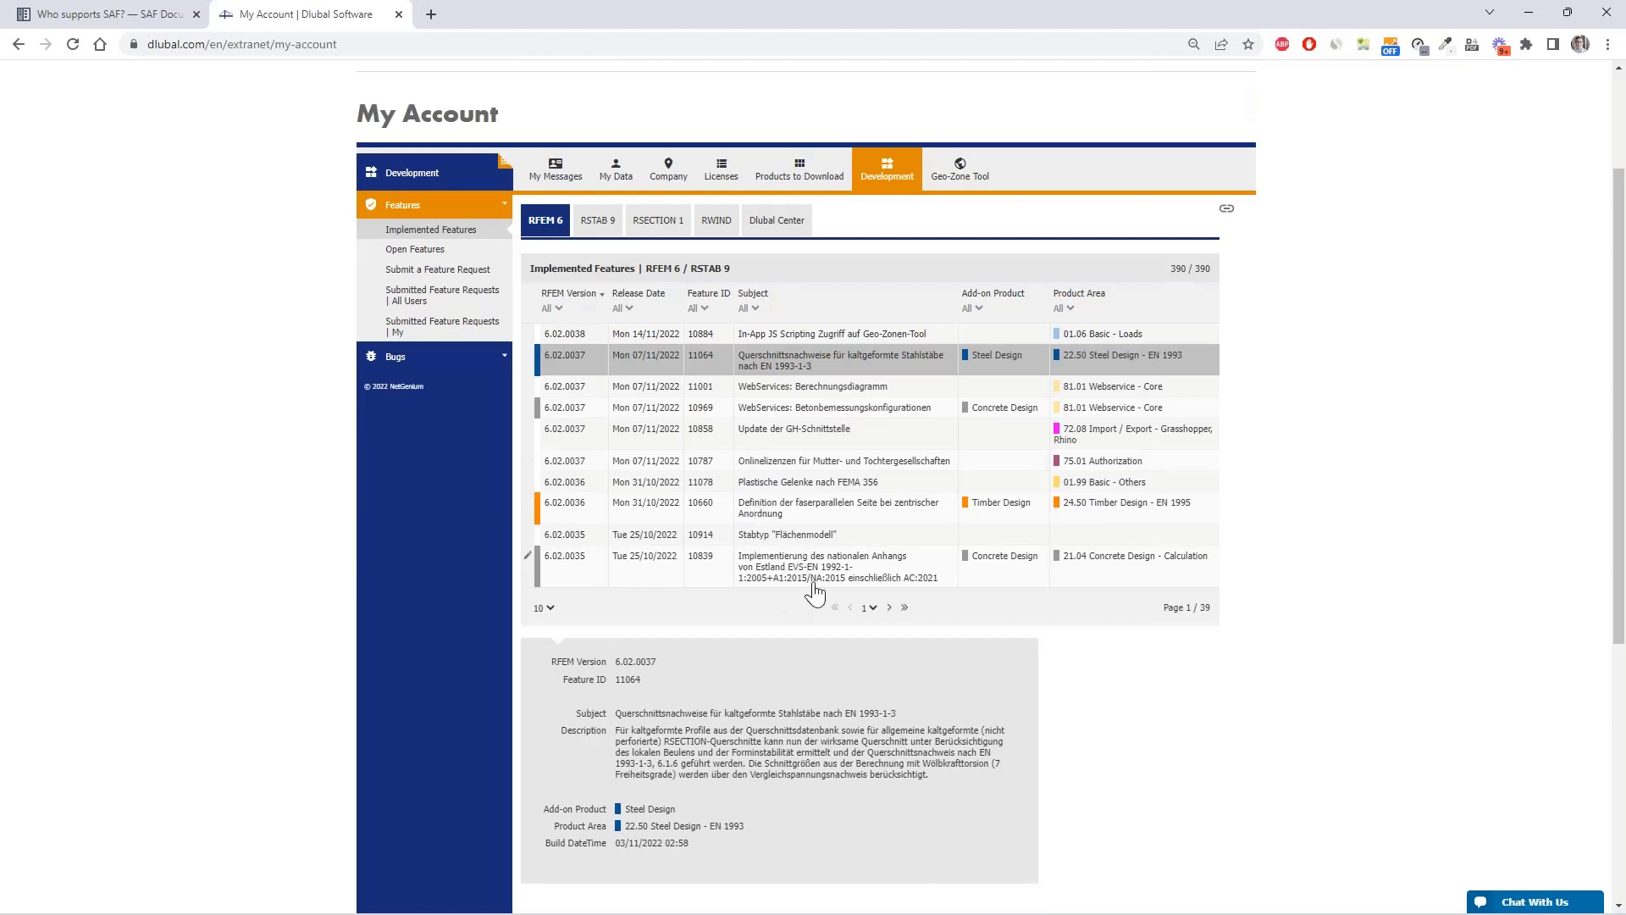
left_click(723, 444)
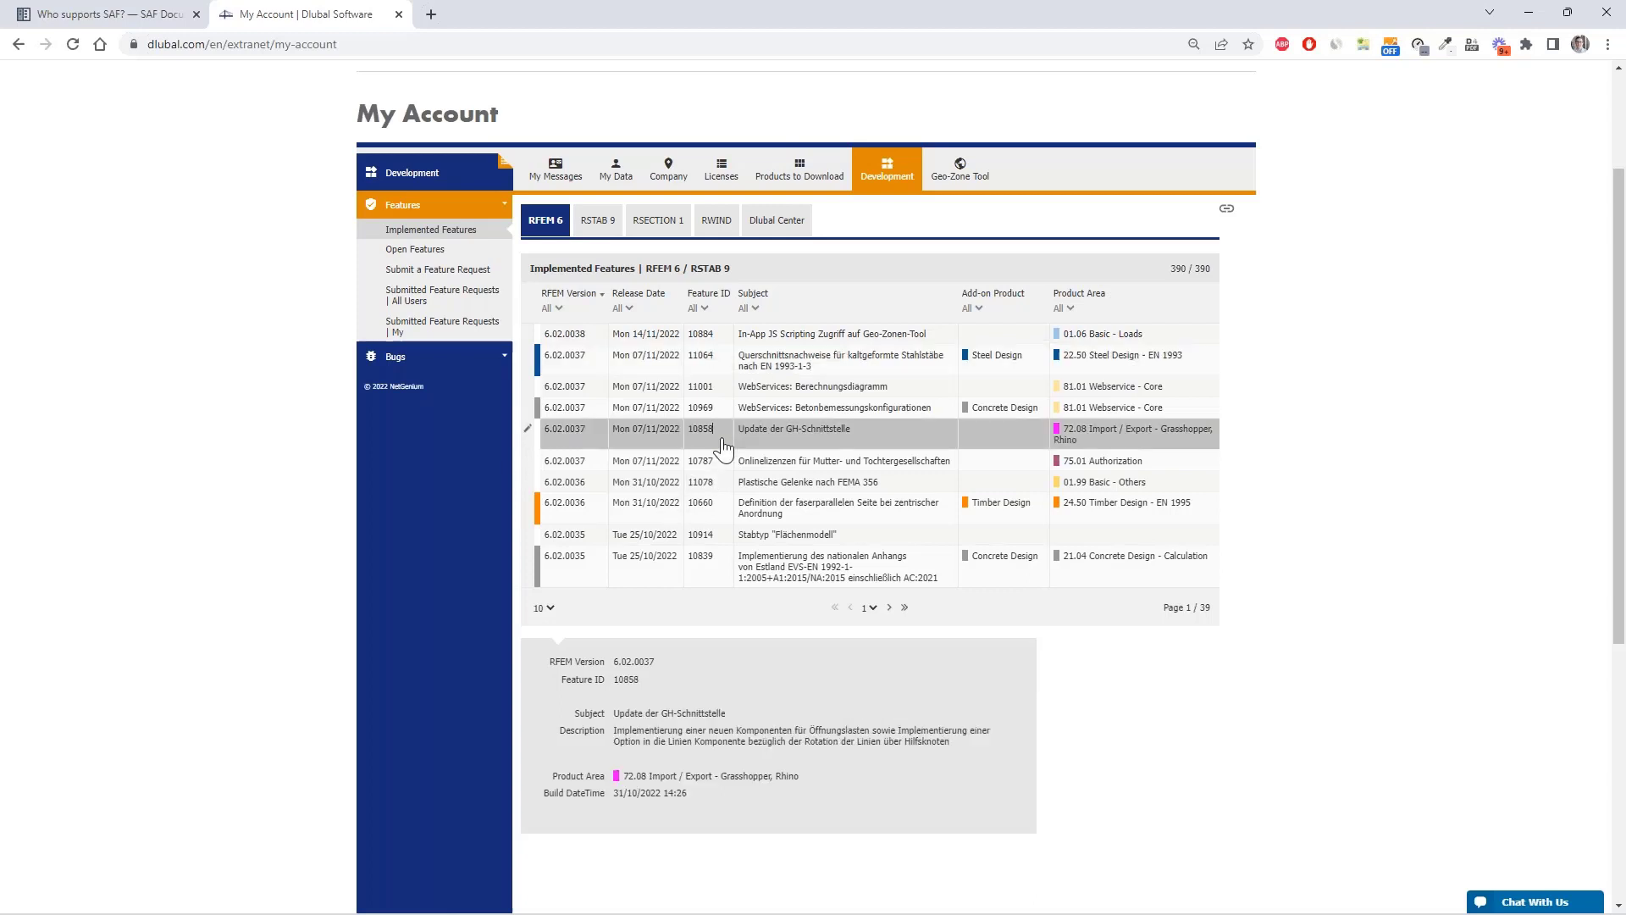
left_click(723, 373)
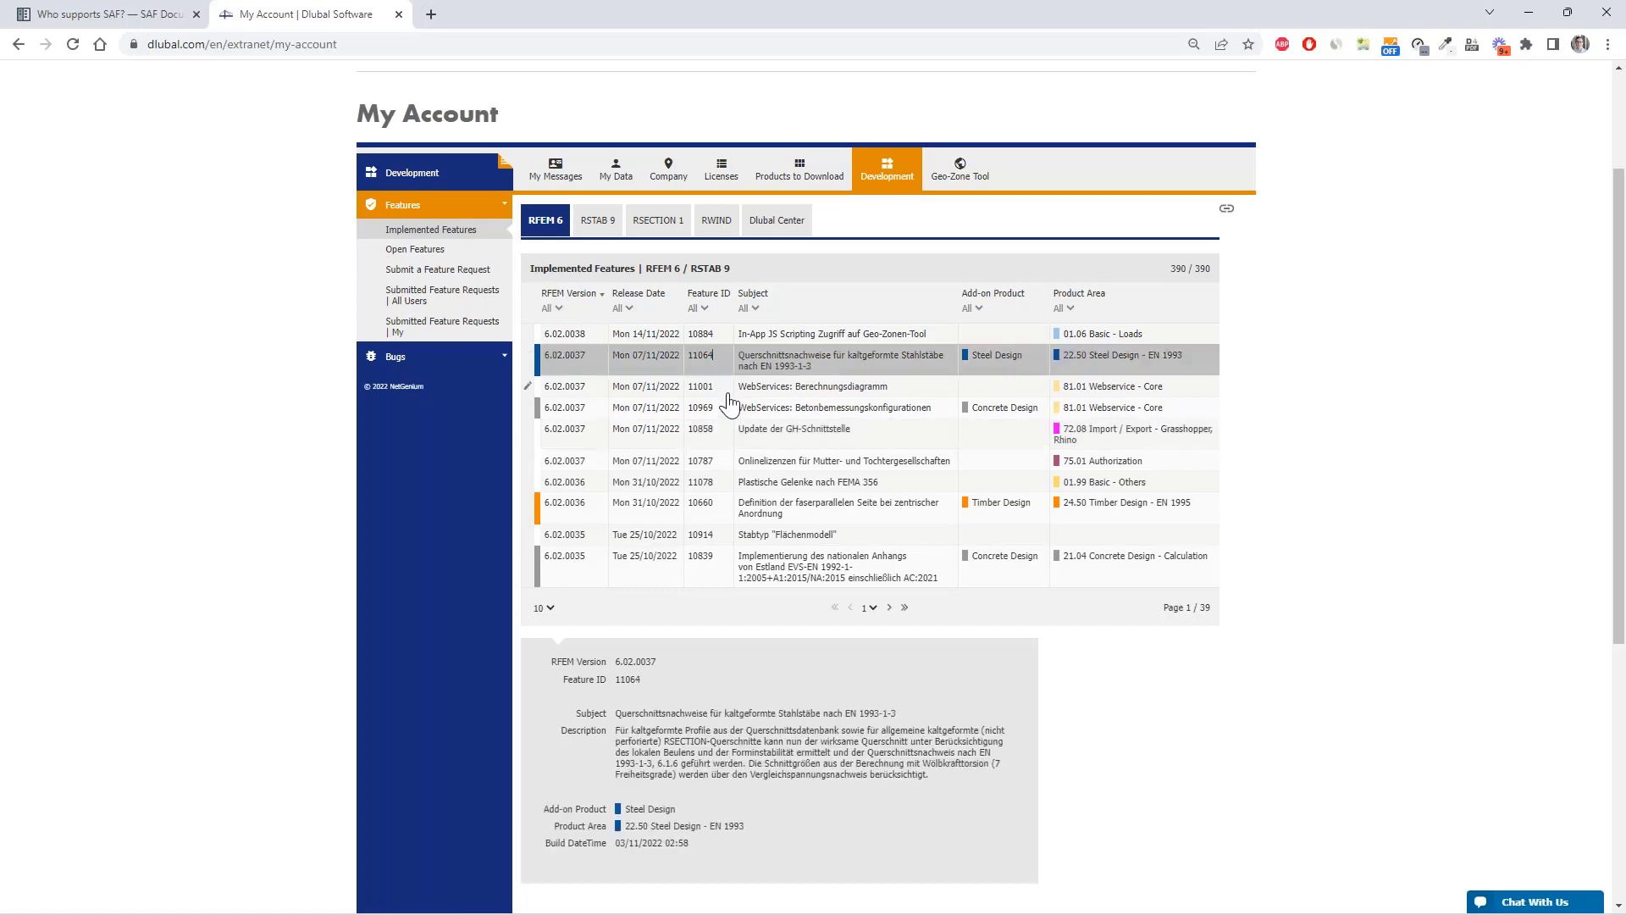
left_click(724, 391)
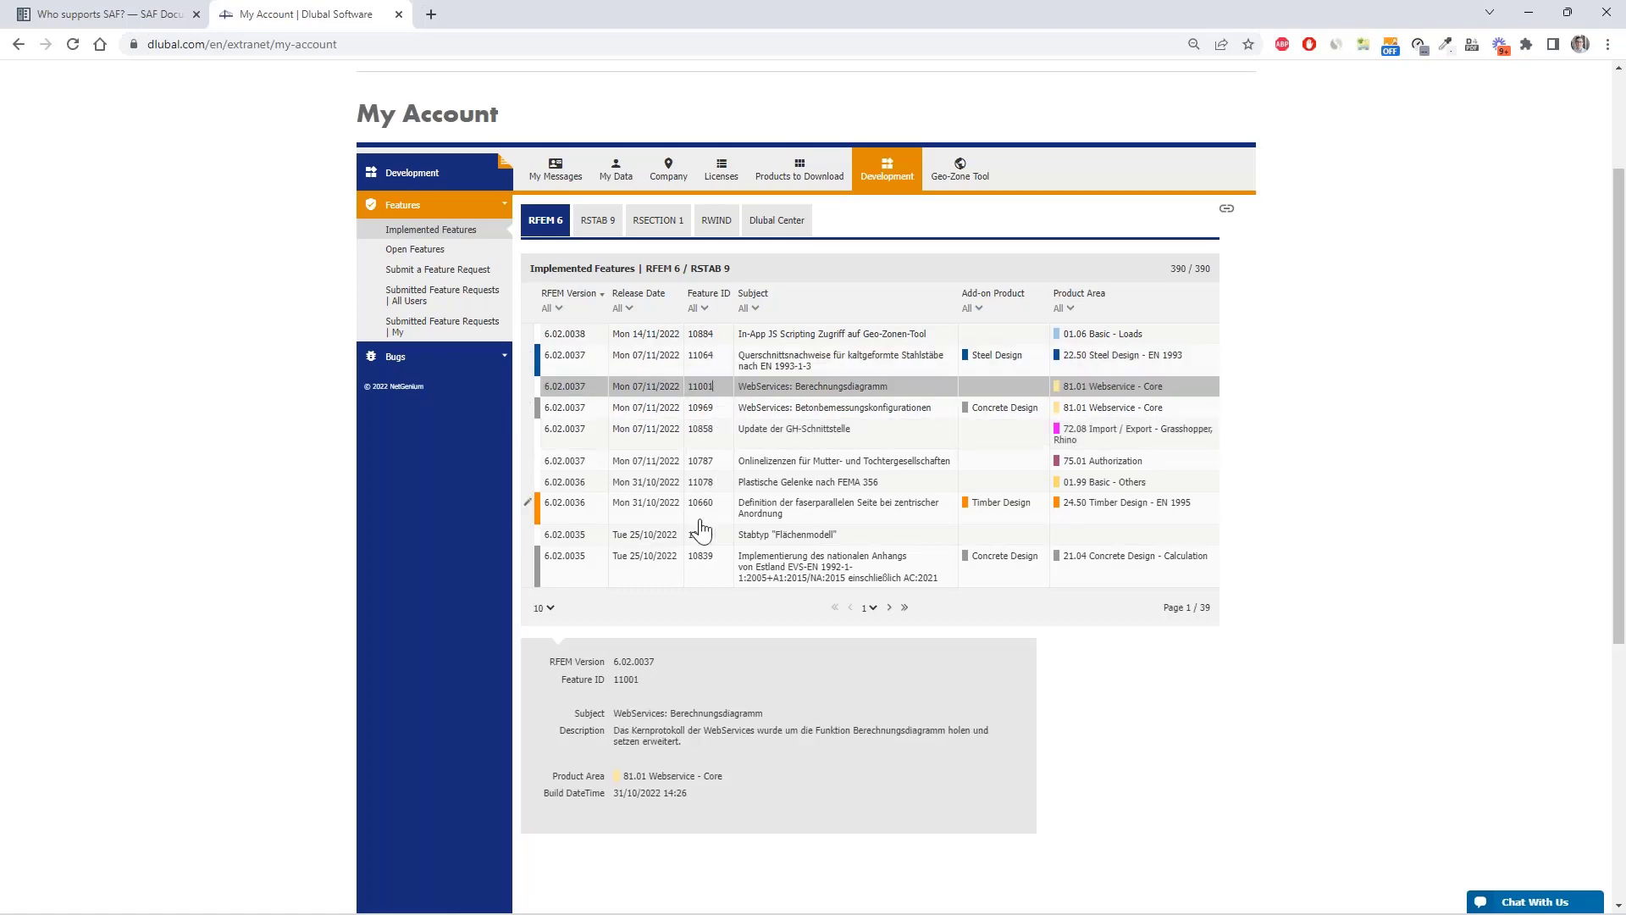
scroll(701, 529, "up", 2)
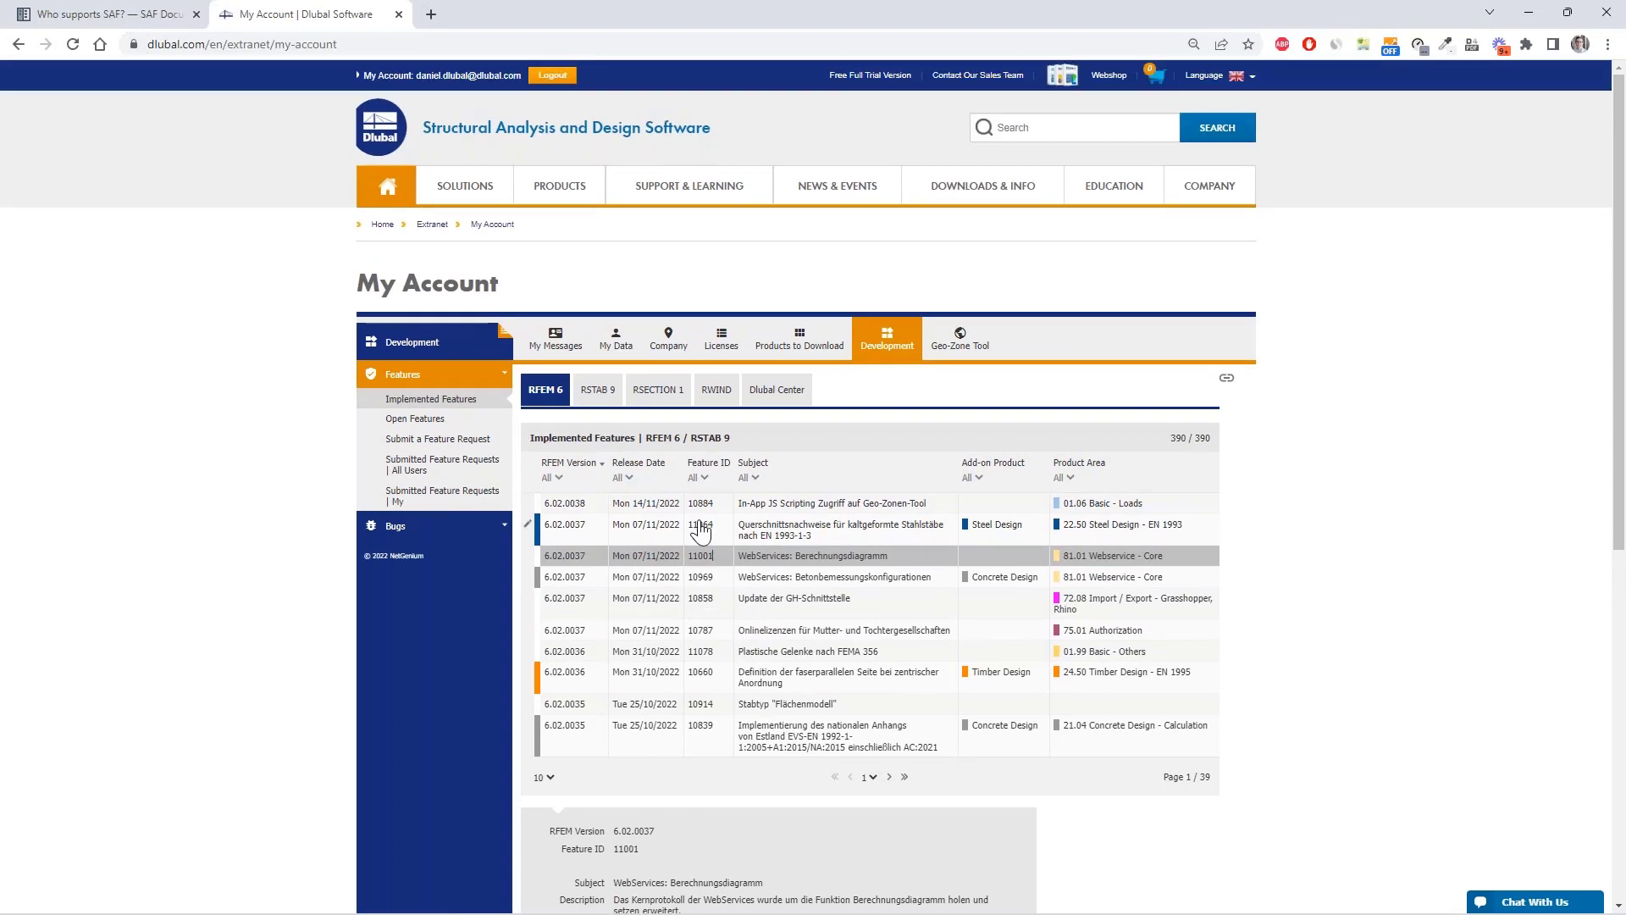